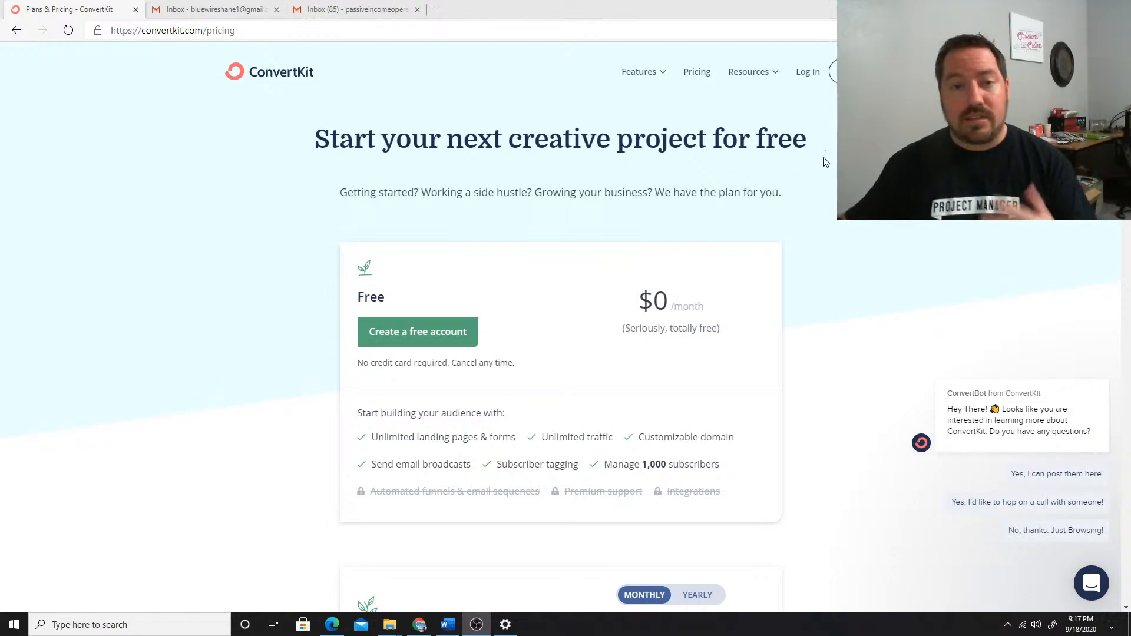
Review the features of the Free plan and the starting price of the Creator plan
scroll(642, 133, "down", 2)
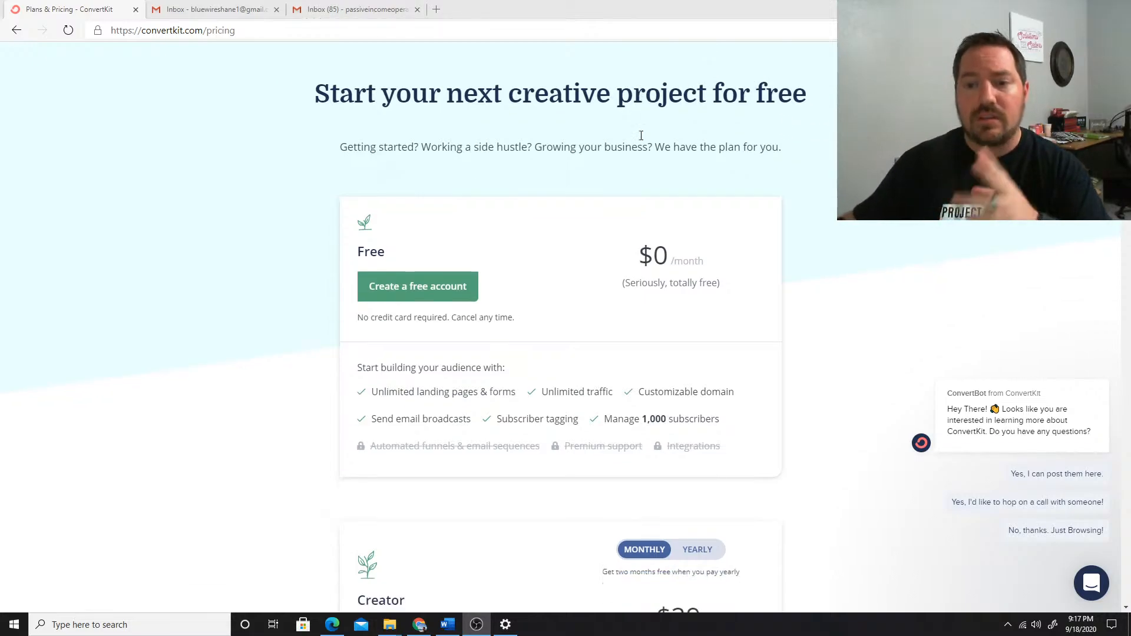
scroll(641, 135, "down", 1)
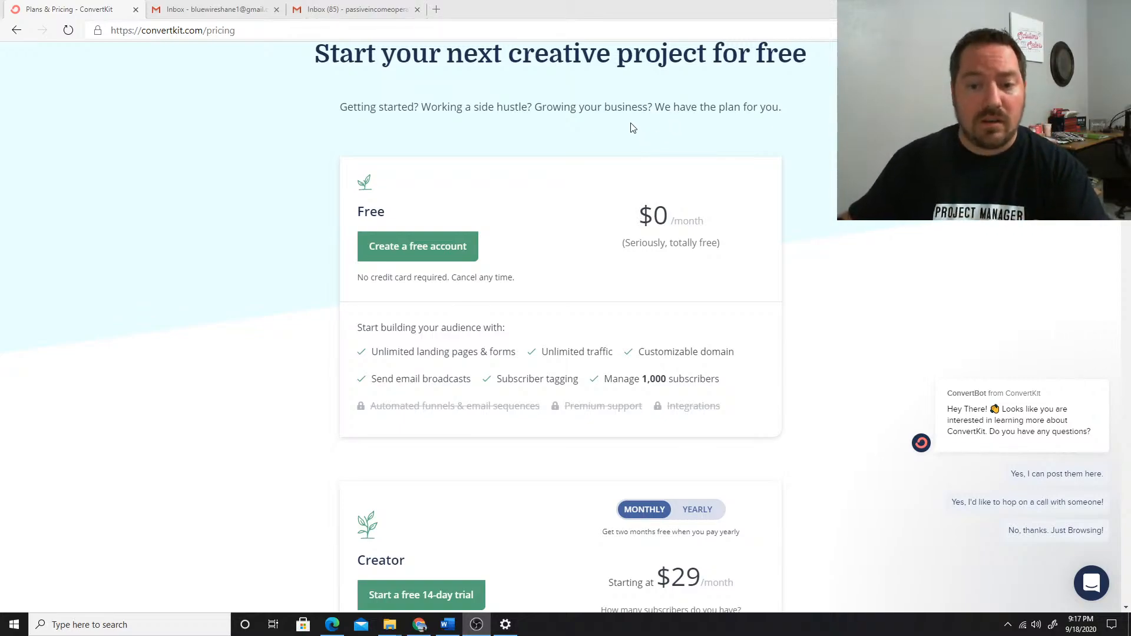
scroll(632, 126, "down", 2)
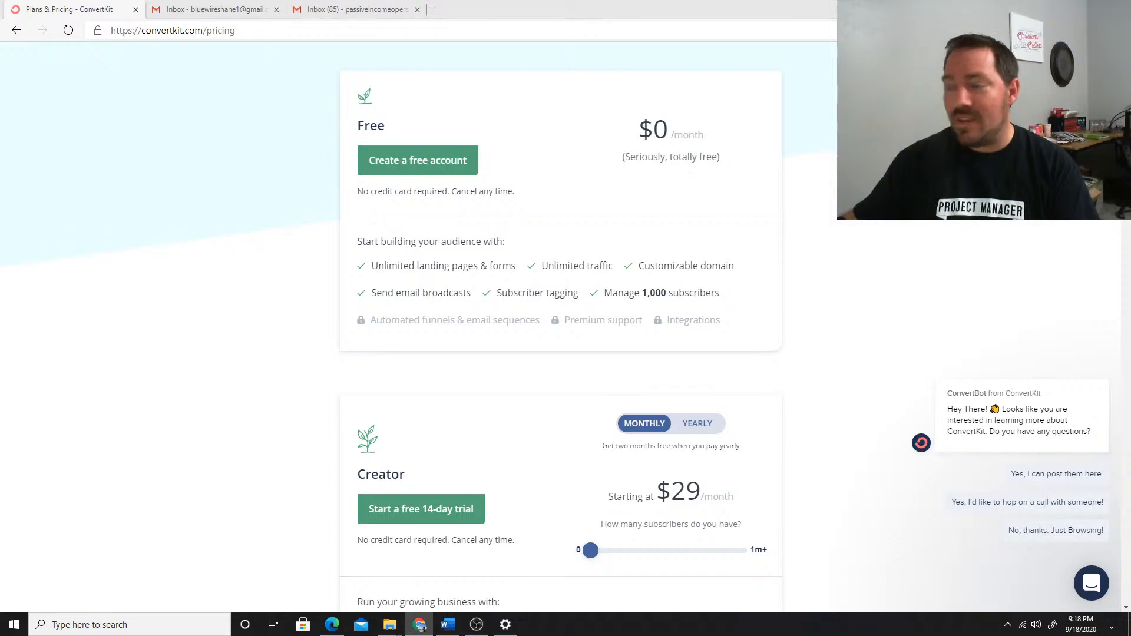
Switch to Chrome, examine the report of the "Free Automated Email Script Training! You're In!" email, and return to the sequence report overview
left_click_drag(1130, 24, 259, 1)
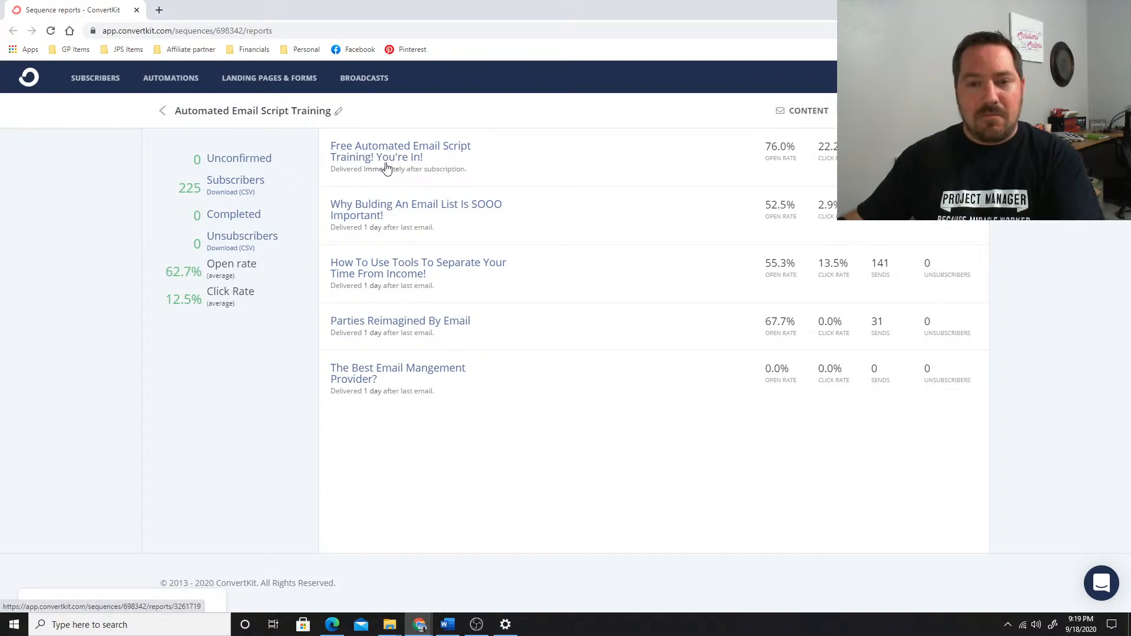
left_click(779, 154)
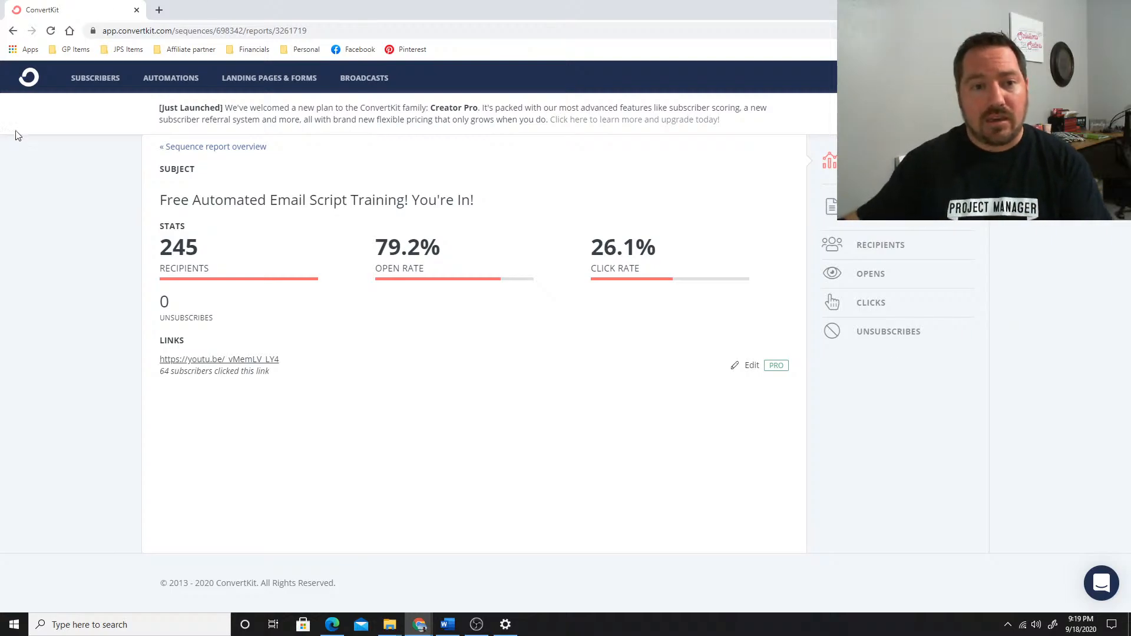
left_click(209, 148)
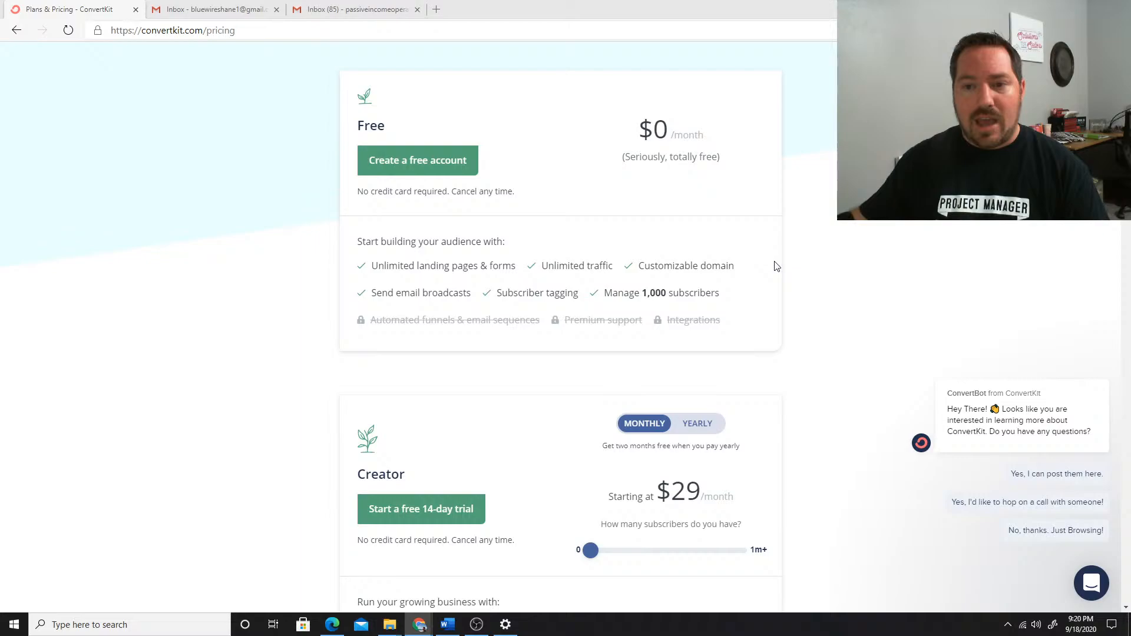
Start signing up for the free ConvertKit plan in Edge, answering that you are just starting with email and have no website
scroll(678, 236, "up", 3)
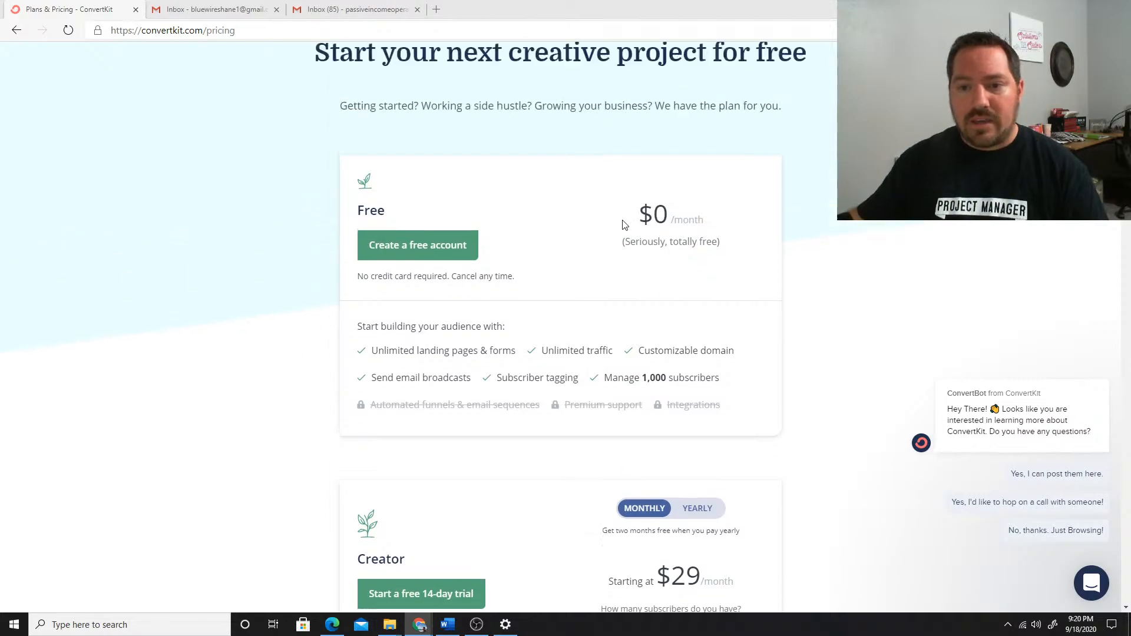
scroll(594, 211, "down", 5)
left_click(436, 336)
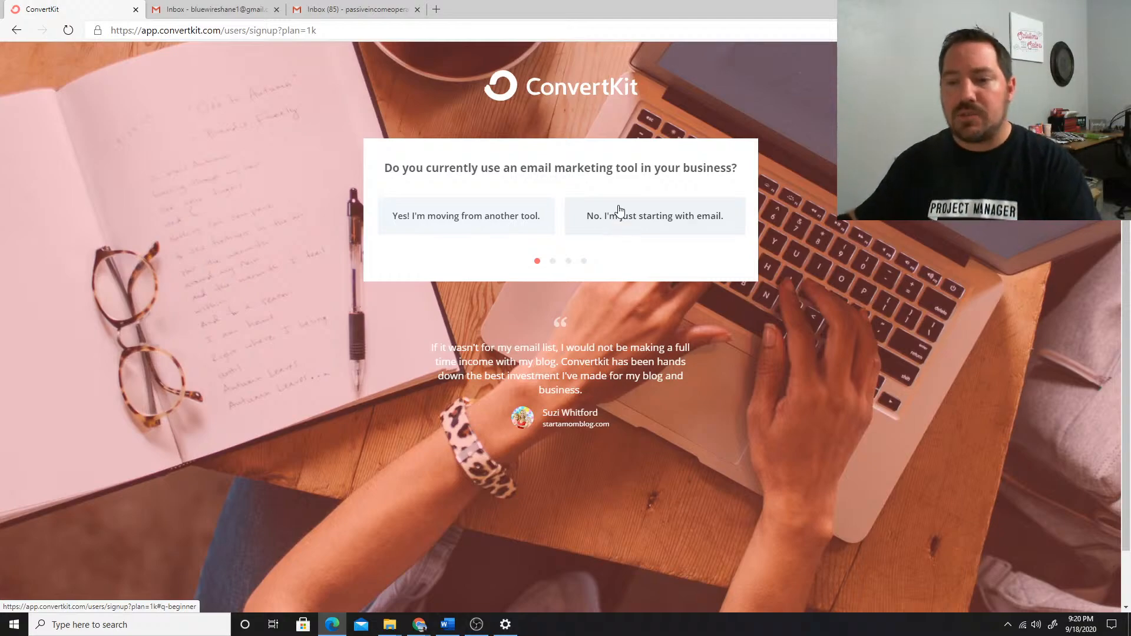
left_click(668, 220)
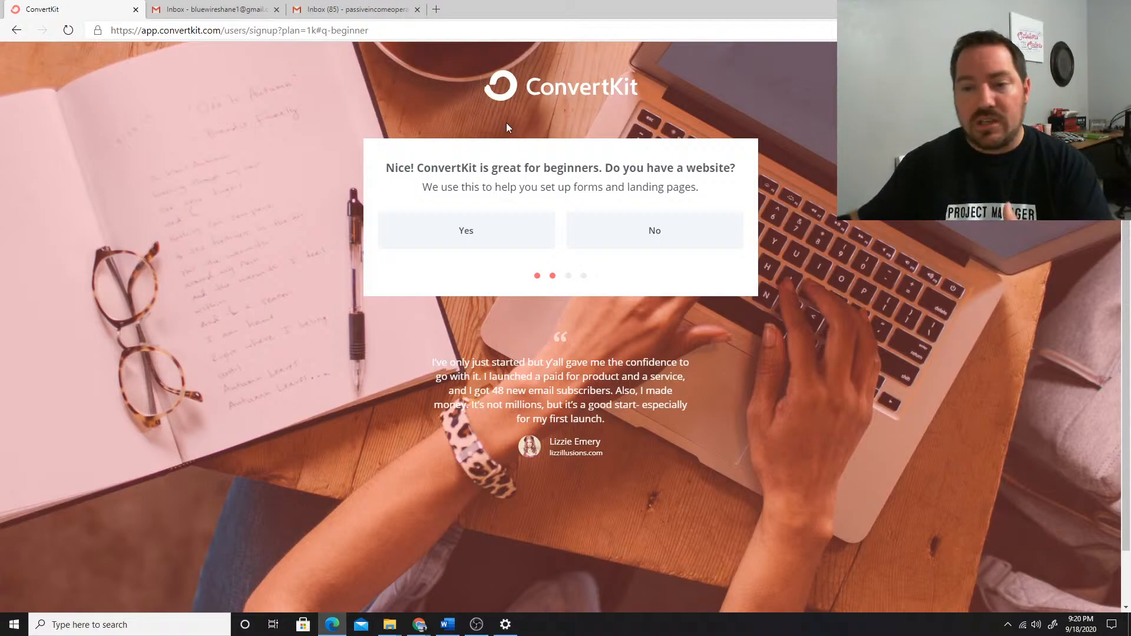
left_click(657, 234)
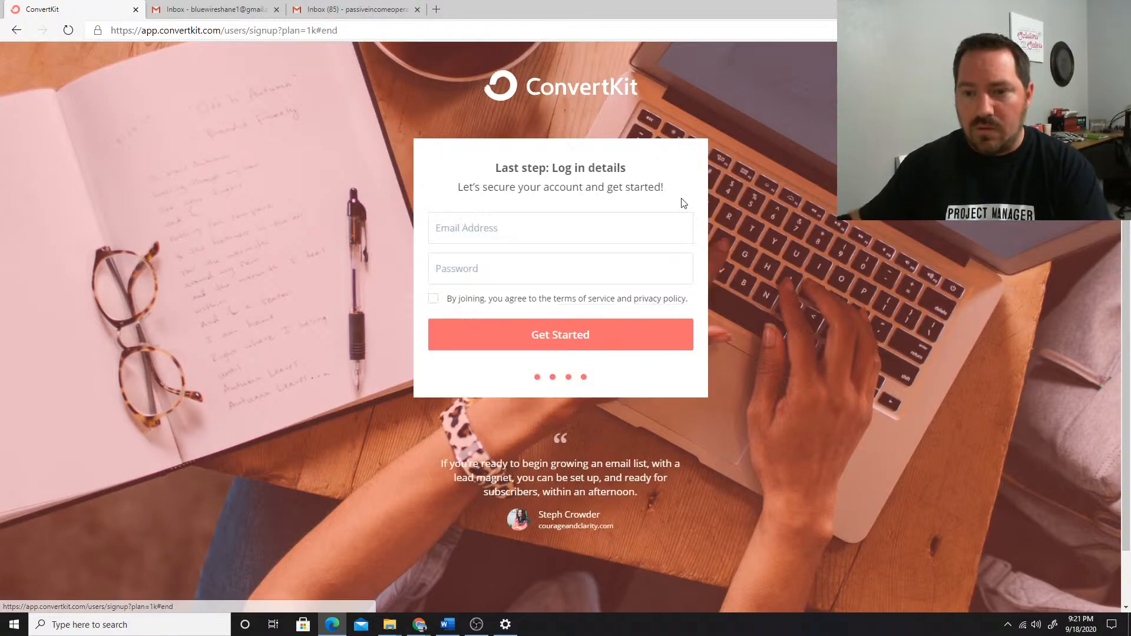
Enter the email address and account password, agree to the terms, create the account, and save the login in the browser
left_click(482, 216)
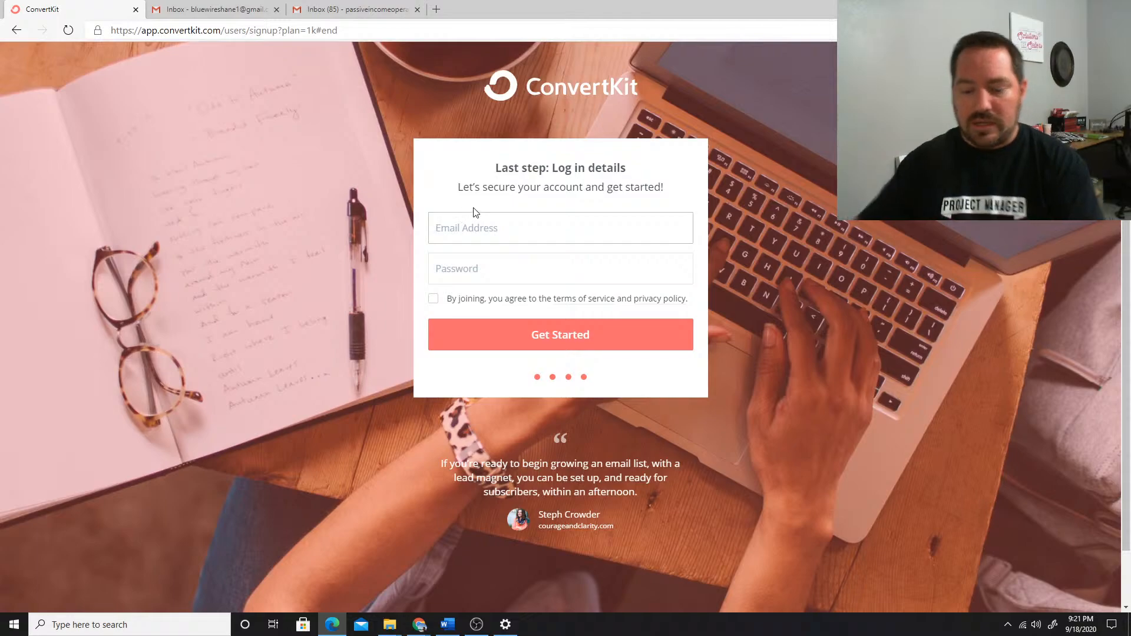
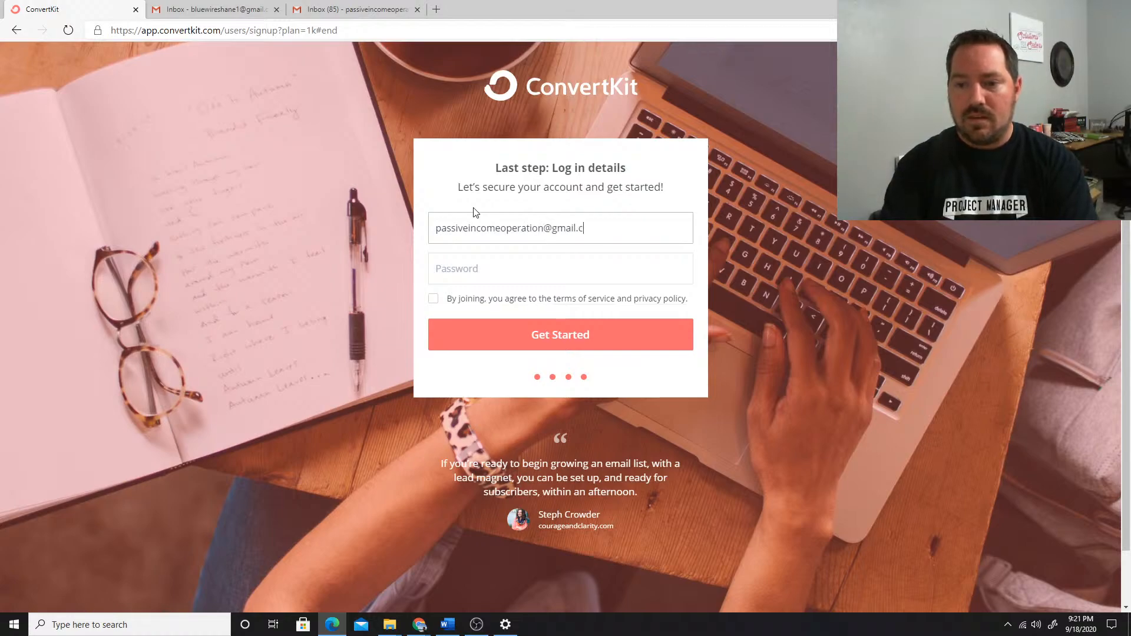
key("Tab")
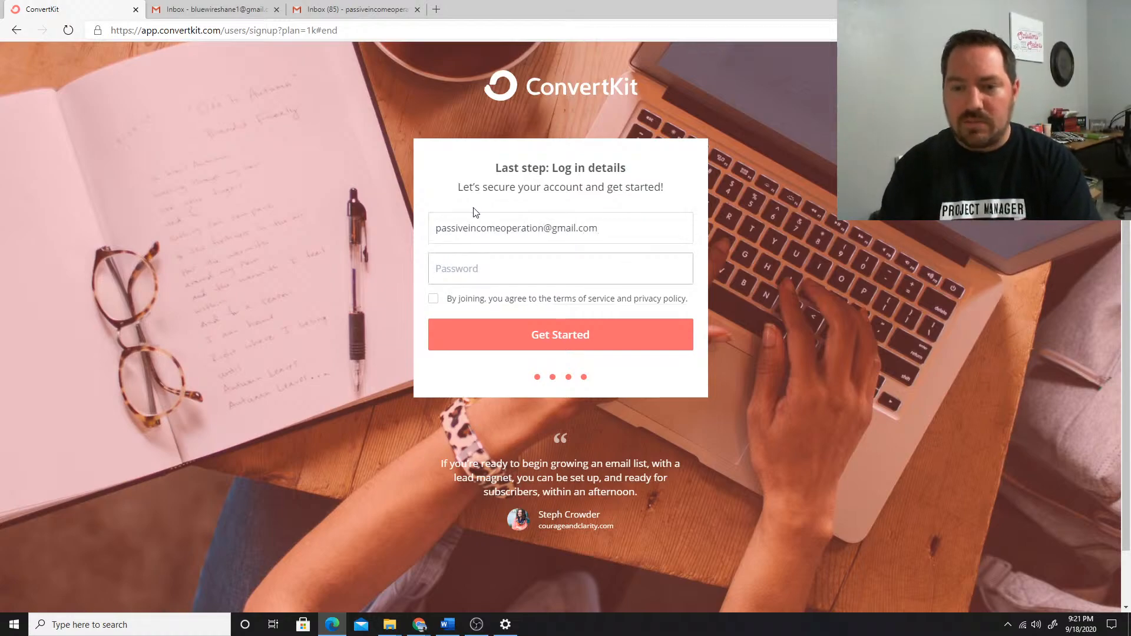
type("•••••••••")
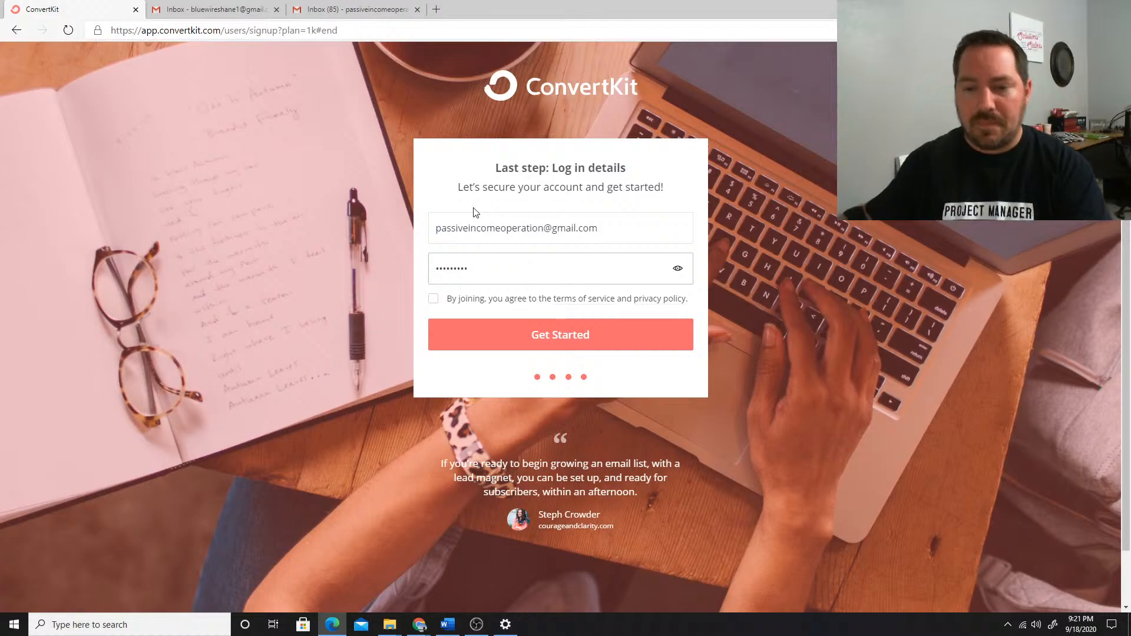
left_click(433, 298)
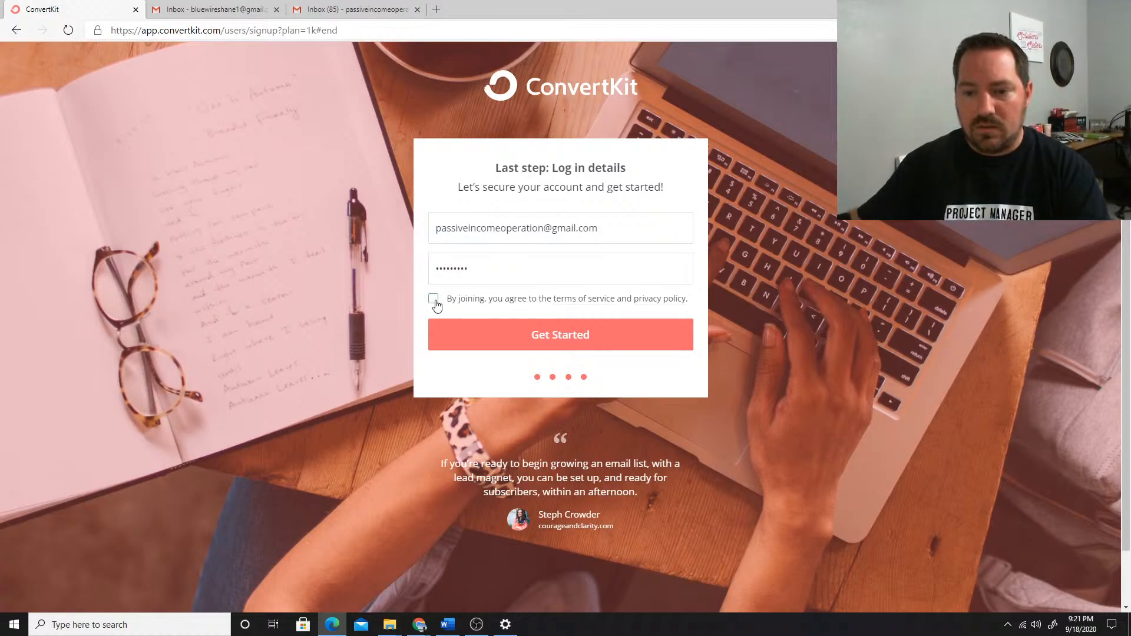
left_click(509, 337)
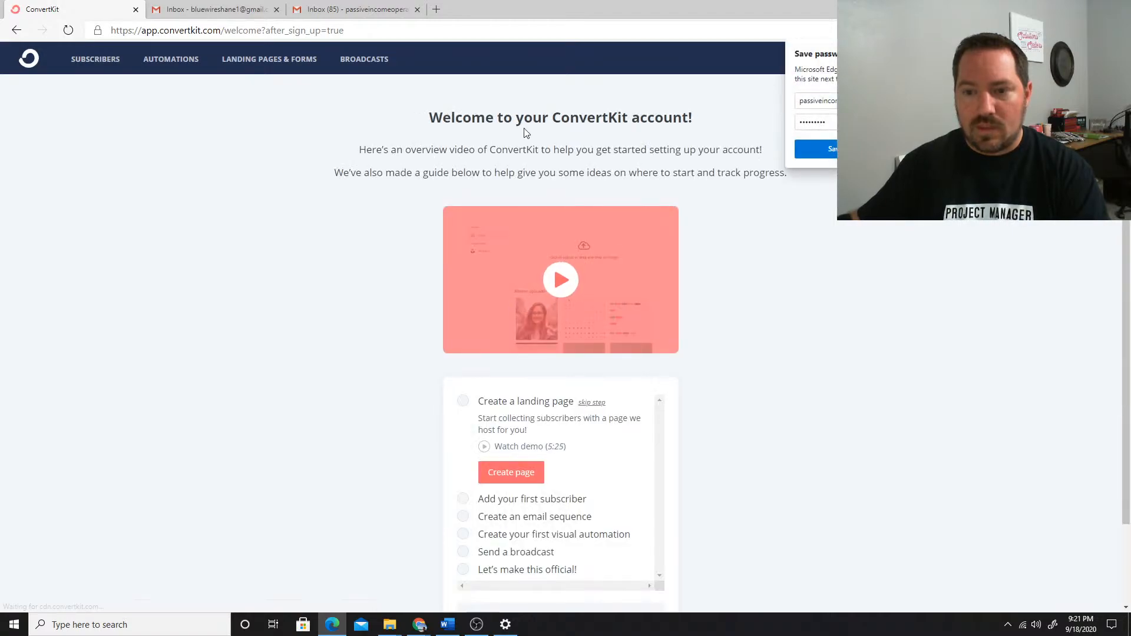
left_click(822, 152)
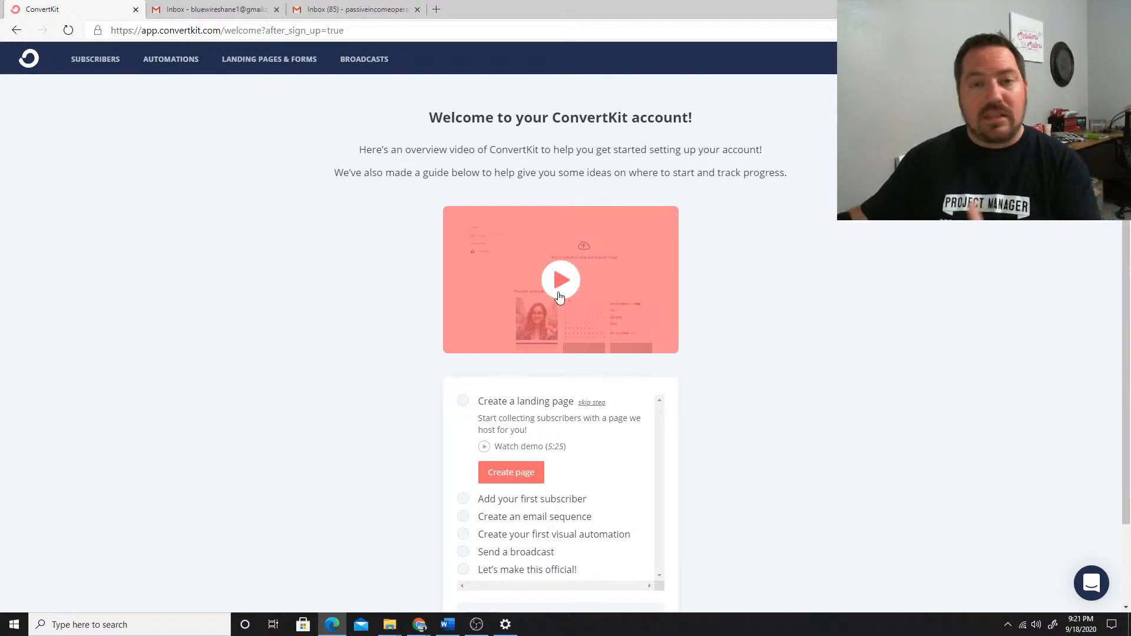
Start a new form or landing page from Landing Pages & Forms, choosing Landing Page as the way to gather subscribers
scroll(619, 298, "down", 2)
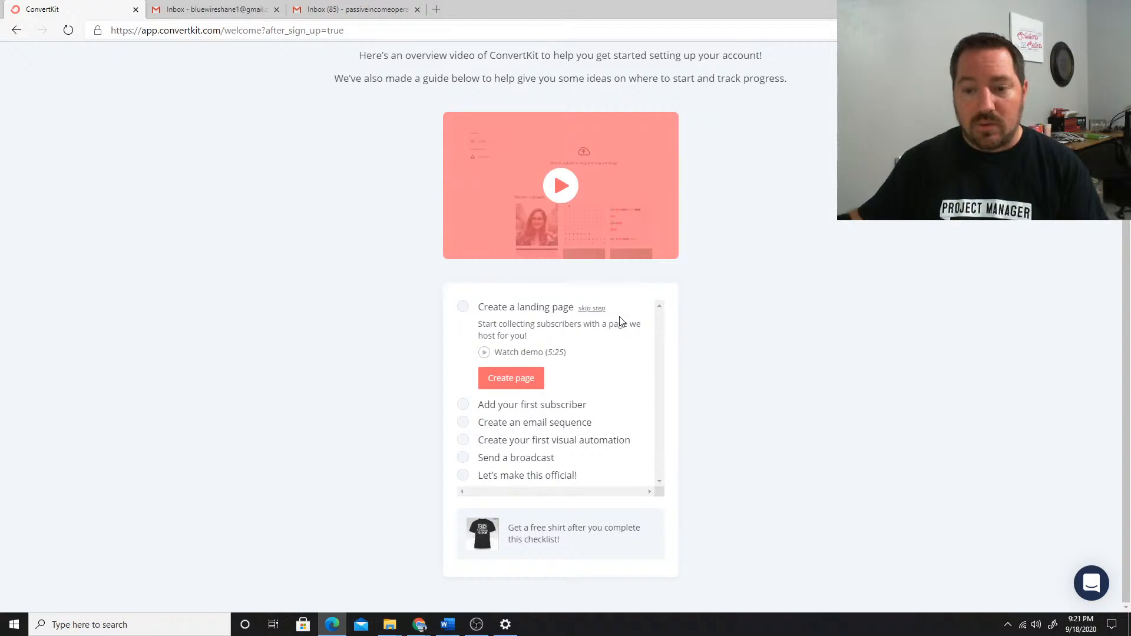
scroll(678, 333, "up", 2)
scroll(711, 342, "down", 2)
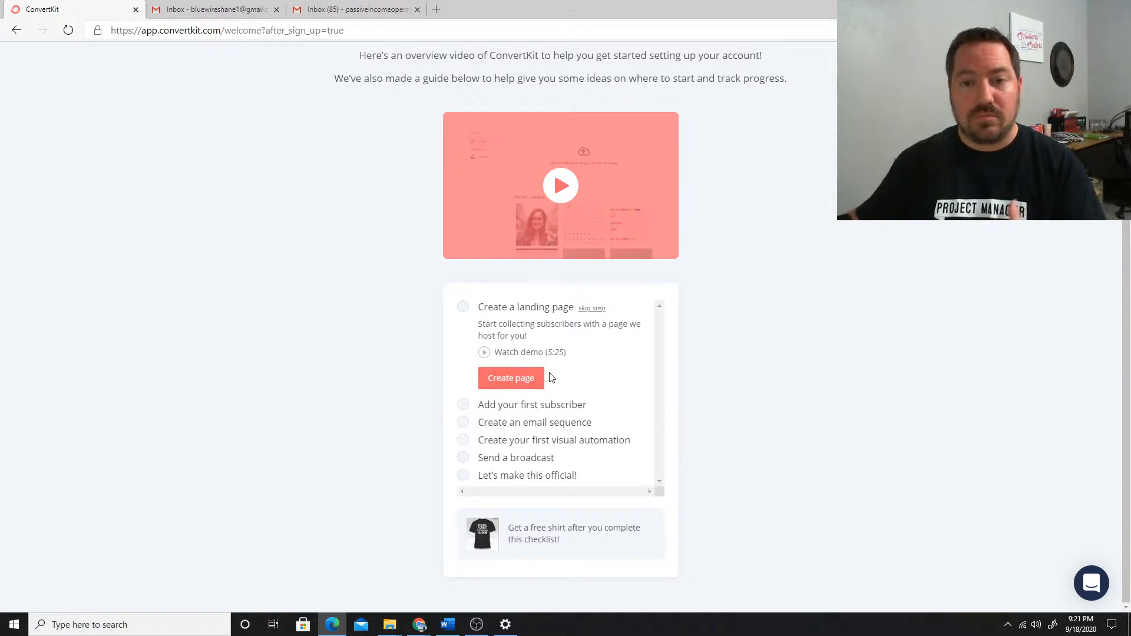
scroll(651, 384, "up", 3)
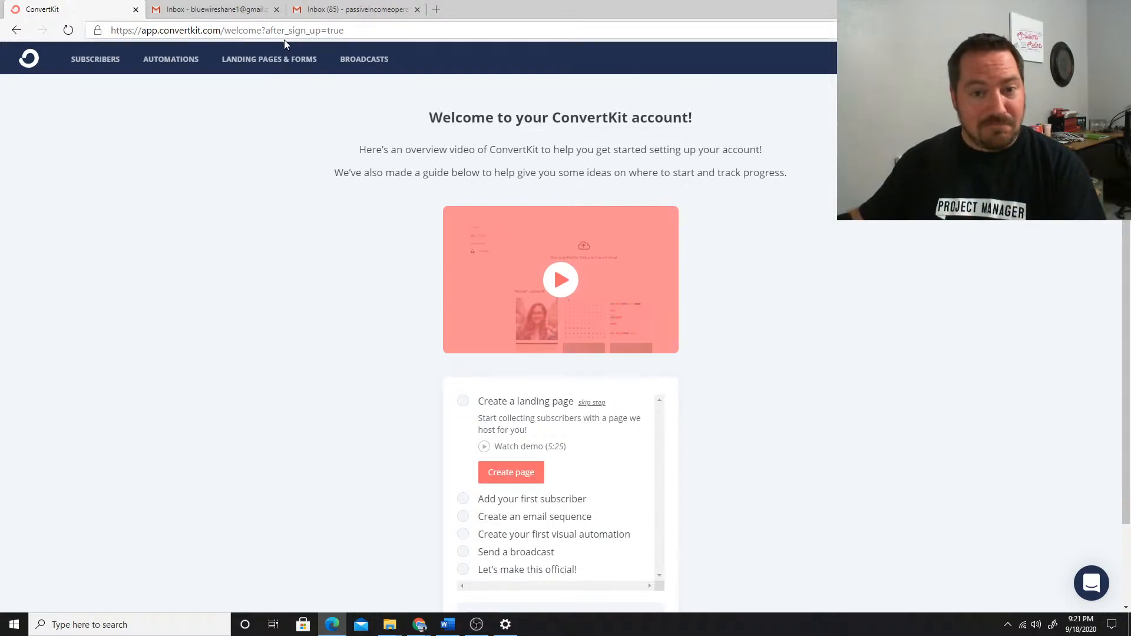
left_click(264, 57)
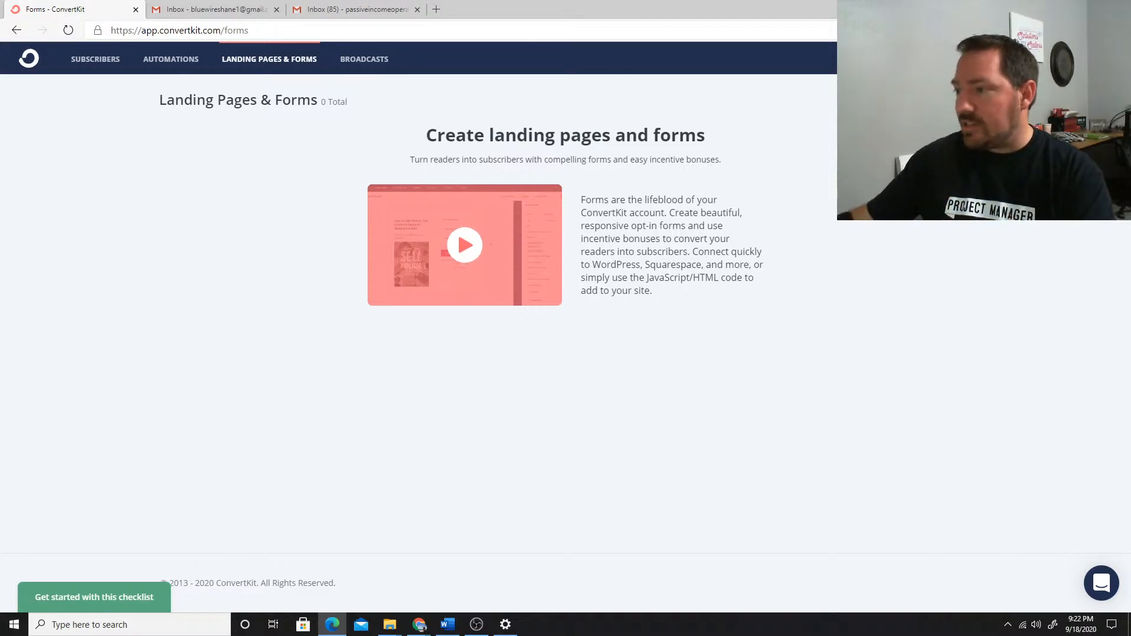
key("alt+Tab")
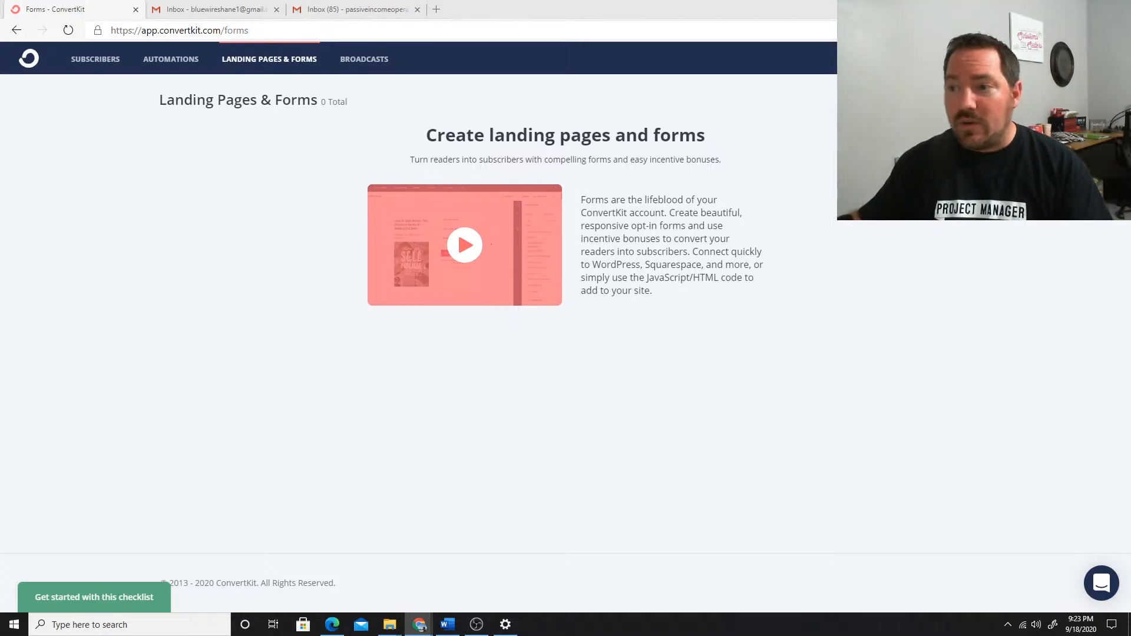
left_click(560, 198)
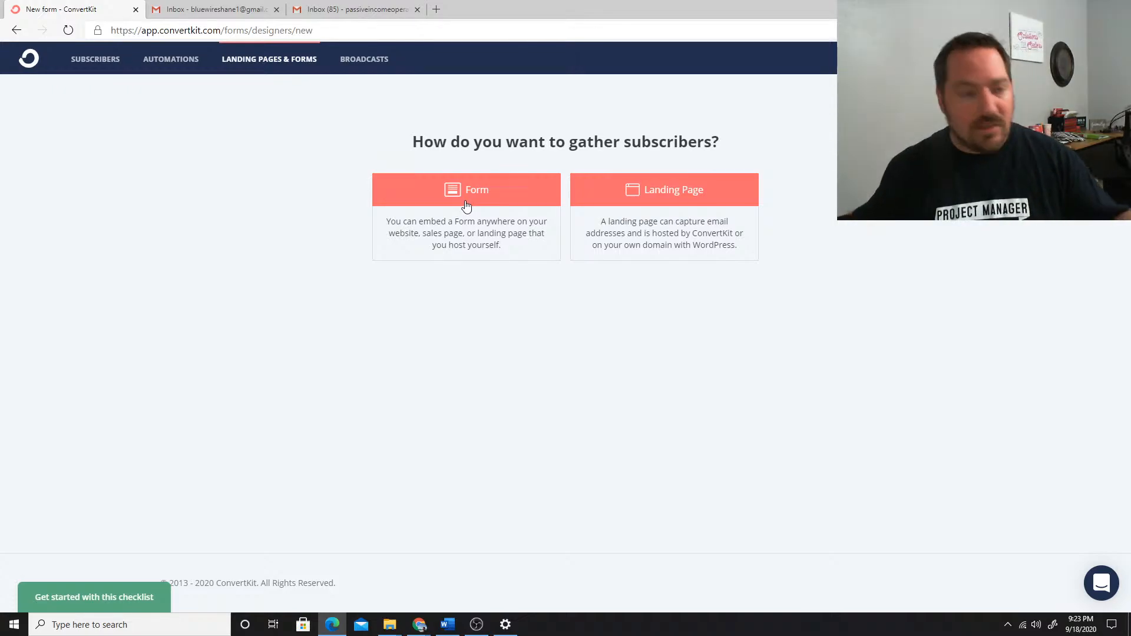
left_click(676, 191)
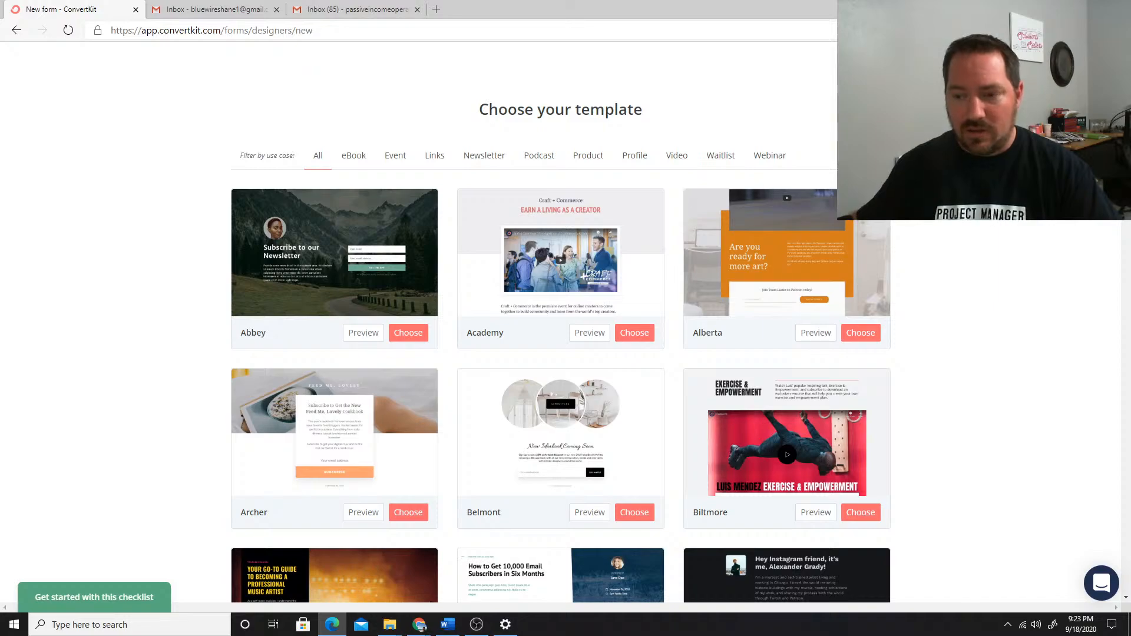
Browse the landing page templates and preview the Camden template
scroll(591, 177, "down", 3)
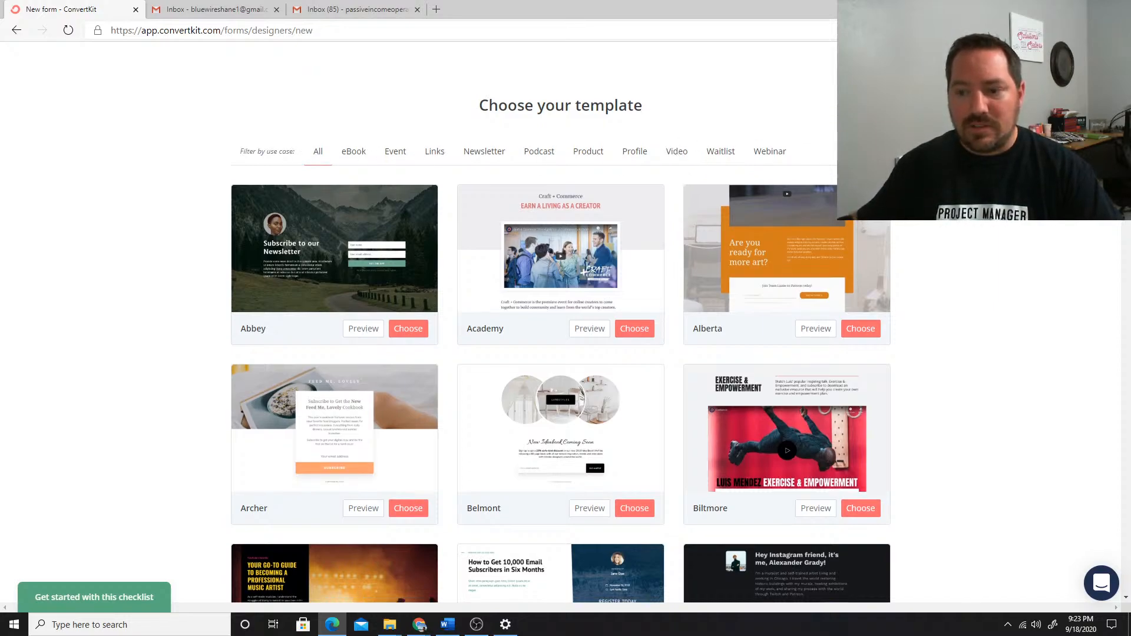
scroll(561, 322, "down", 5)
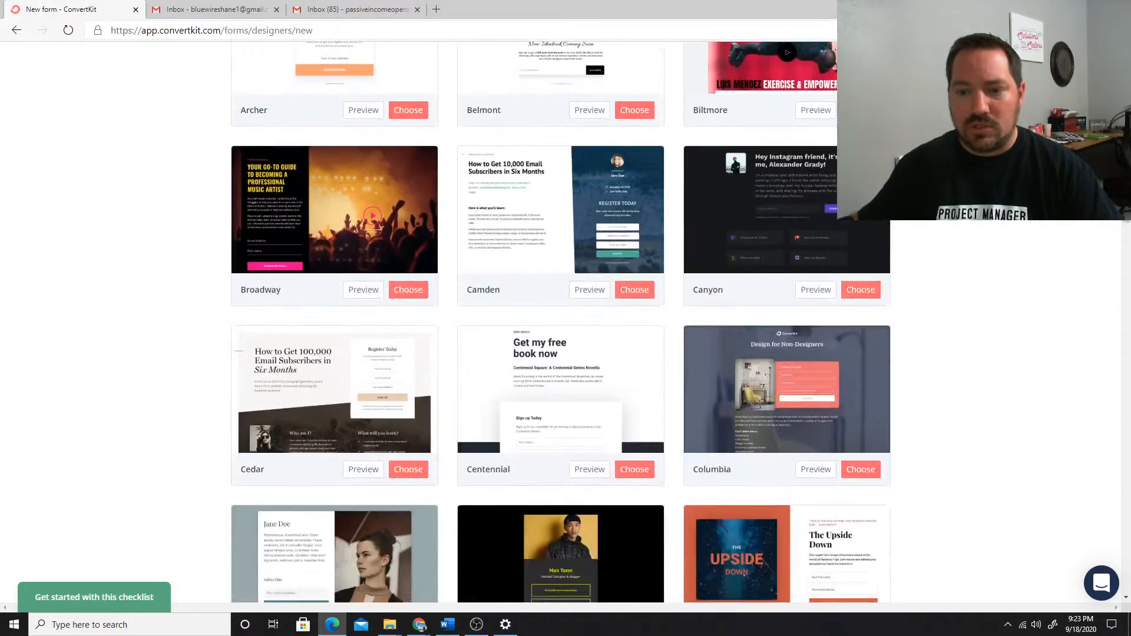
scroll(536, 179, "up", 8)
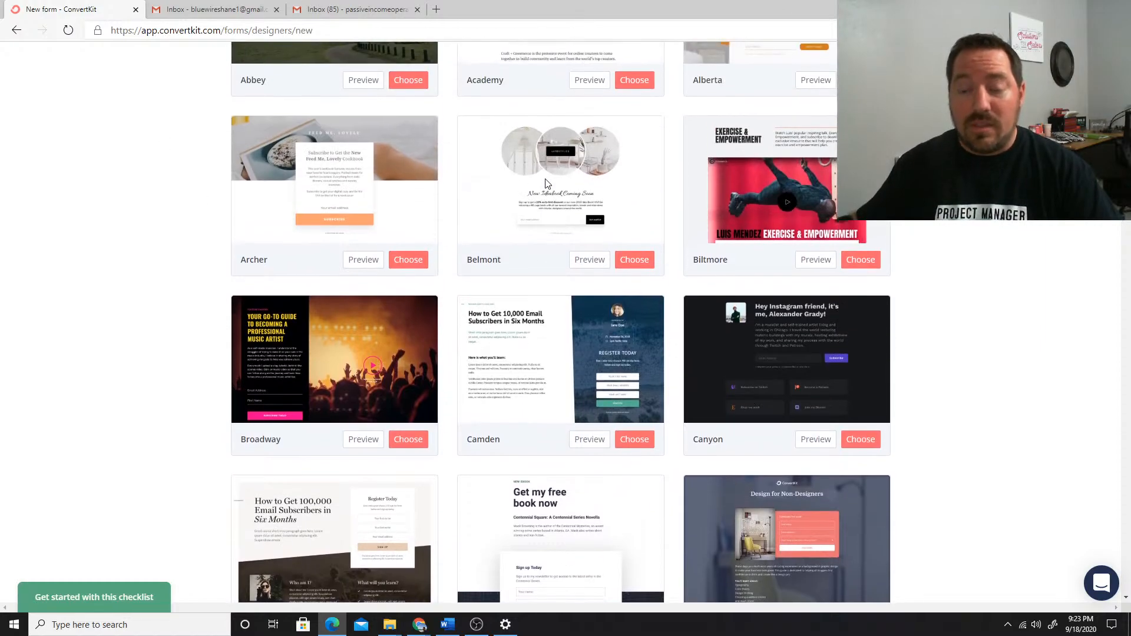
scroll(613, 291, "down", 5)
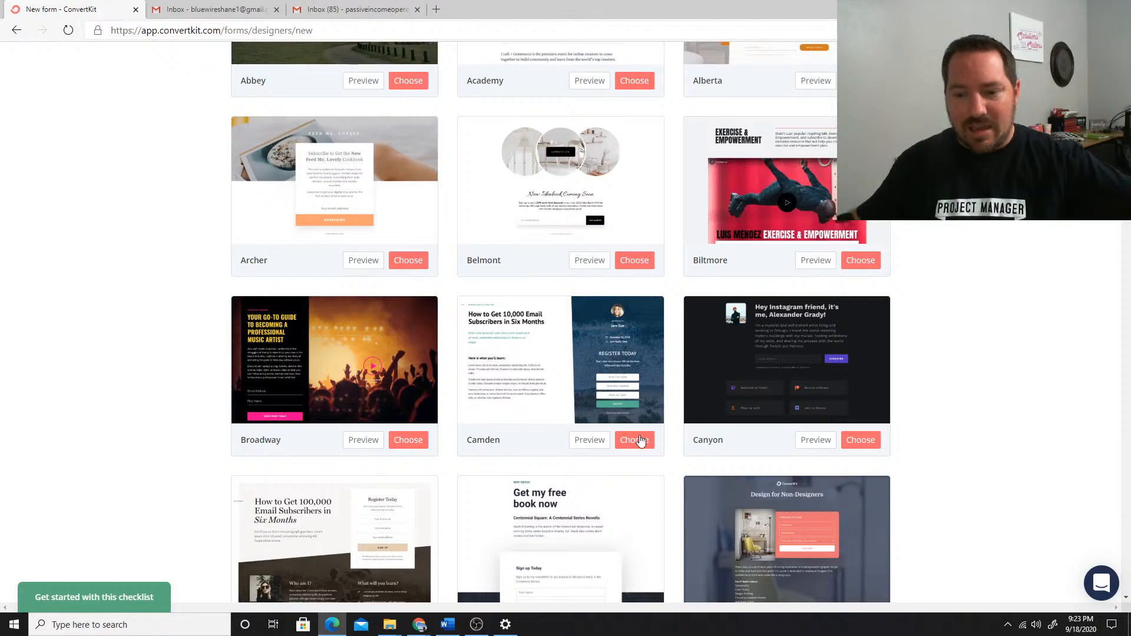
left_click(591, 443)
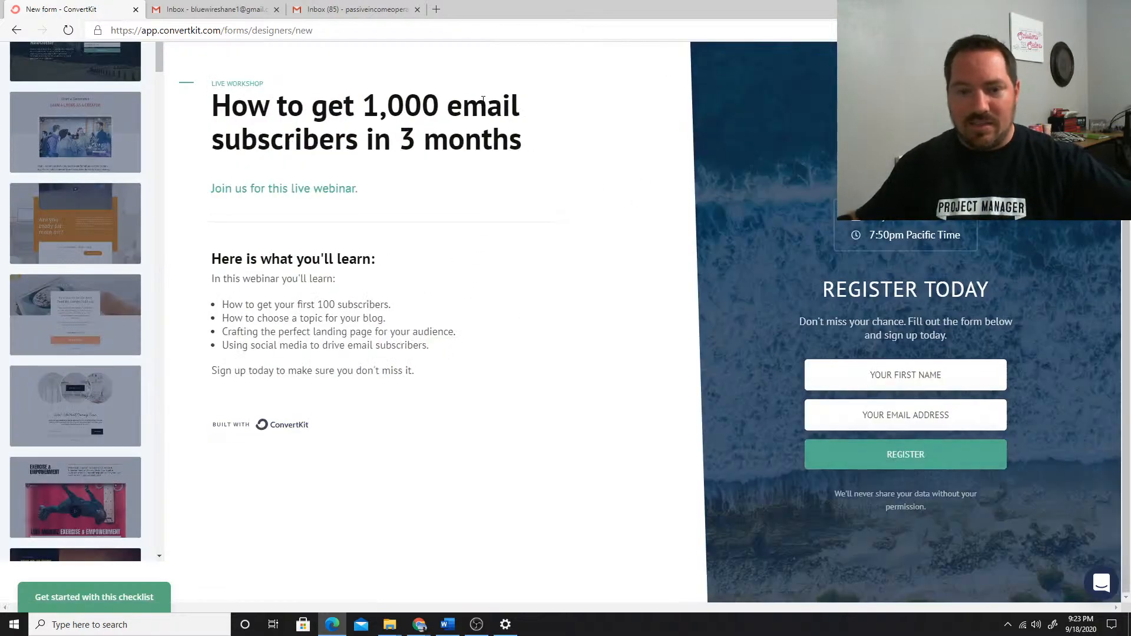
Preview the Alberta template for comparison, return to Camden, and choose Camden for the new landing page
left_click(125, 230)
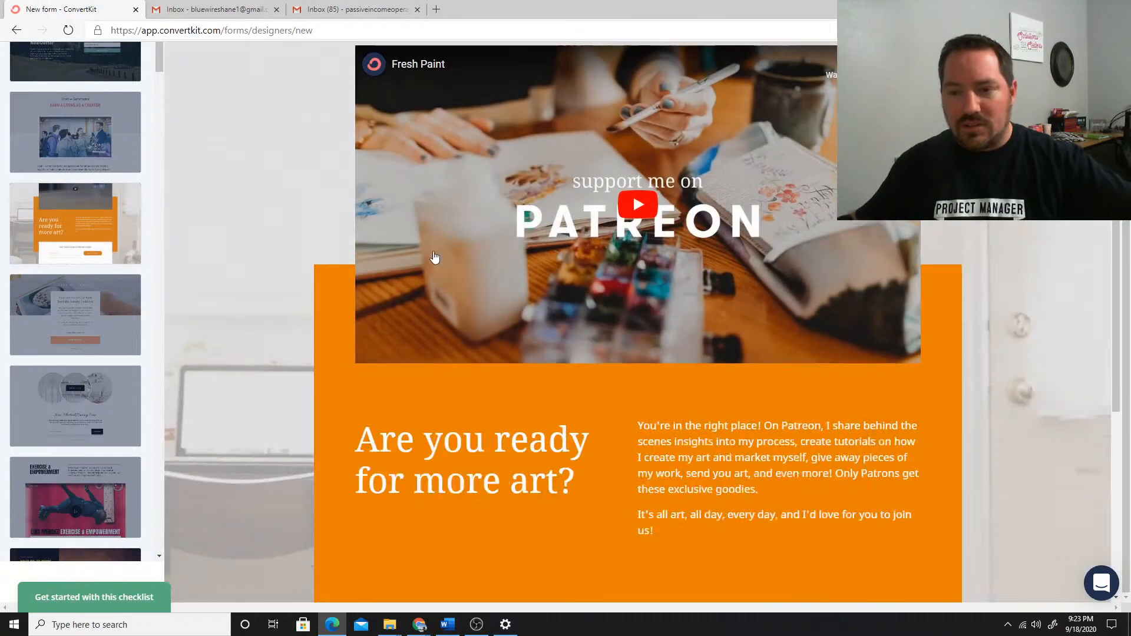
scroll(434, 282, "down", 5)
scroll(429, 298, "up", 5)
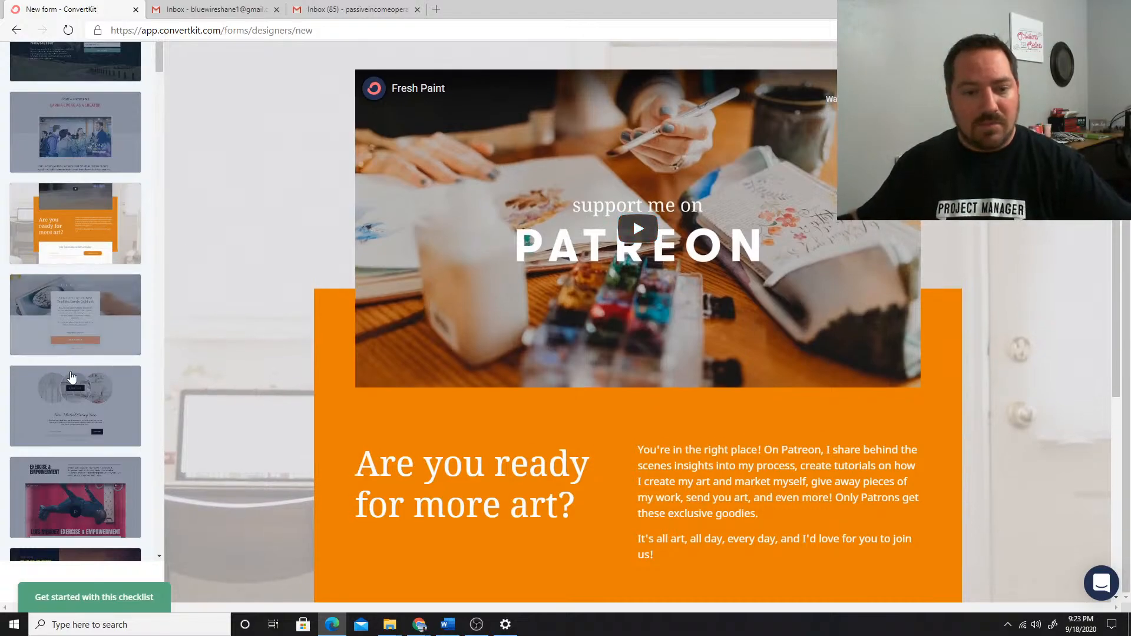
scroll(109, 196, "up", 1)
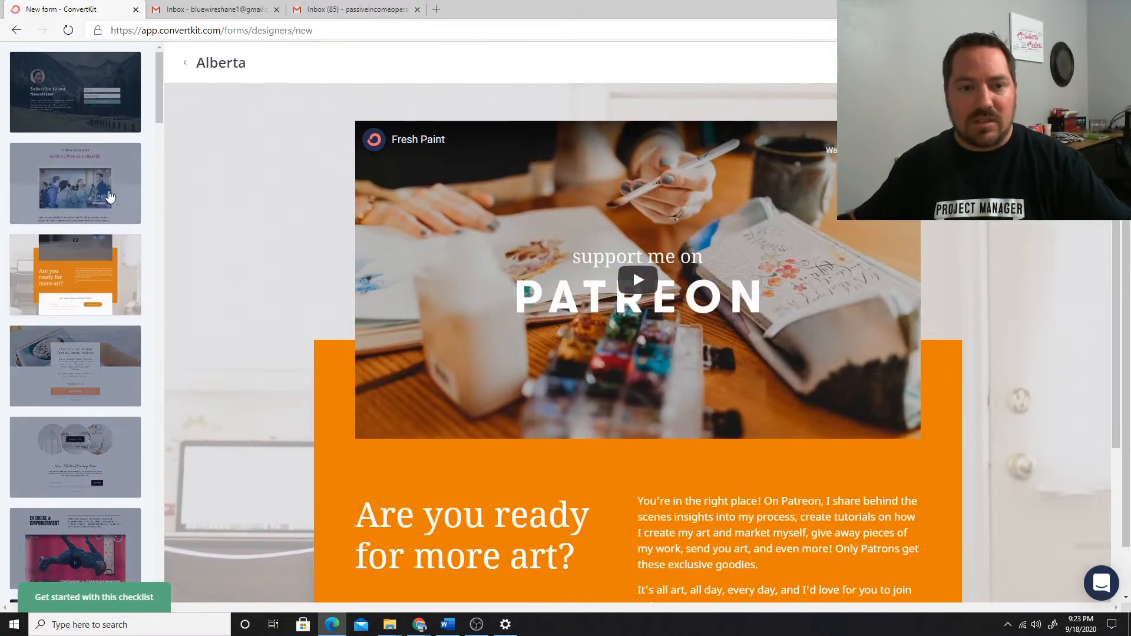
scroll(109, 353, "down", 4)
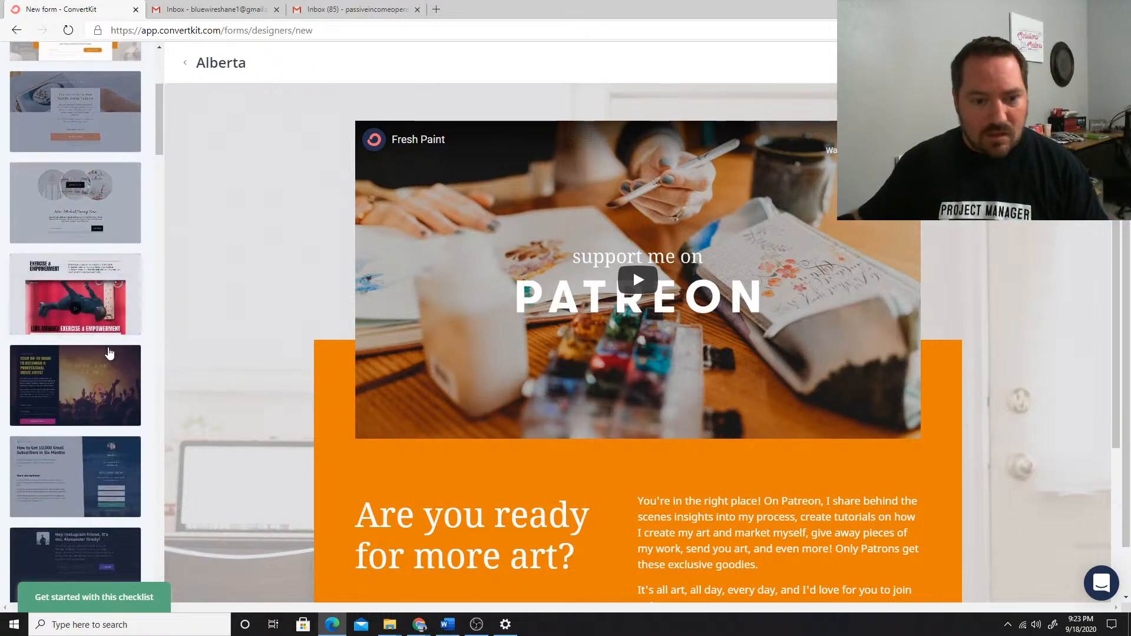
scroll(109, 352, "down", 4)
left_click(105, 229)
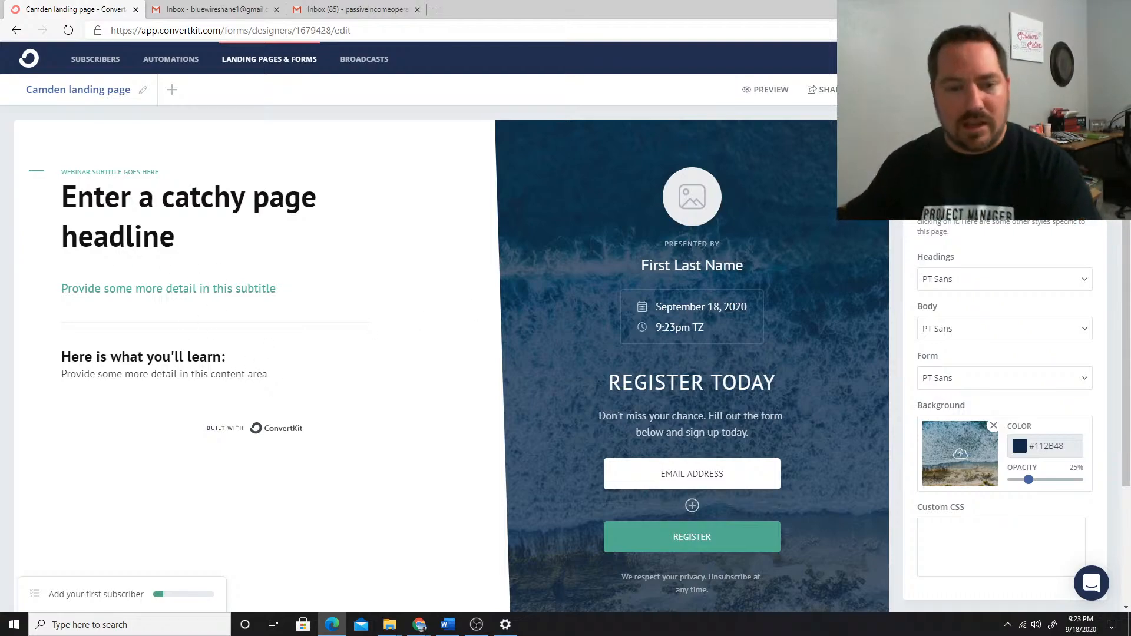
Replace the page headline with "Welcome to [host's first name]'s Fall Thirty One Extravaganza"
triple_click(148, 232)
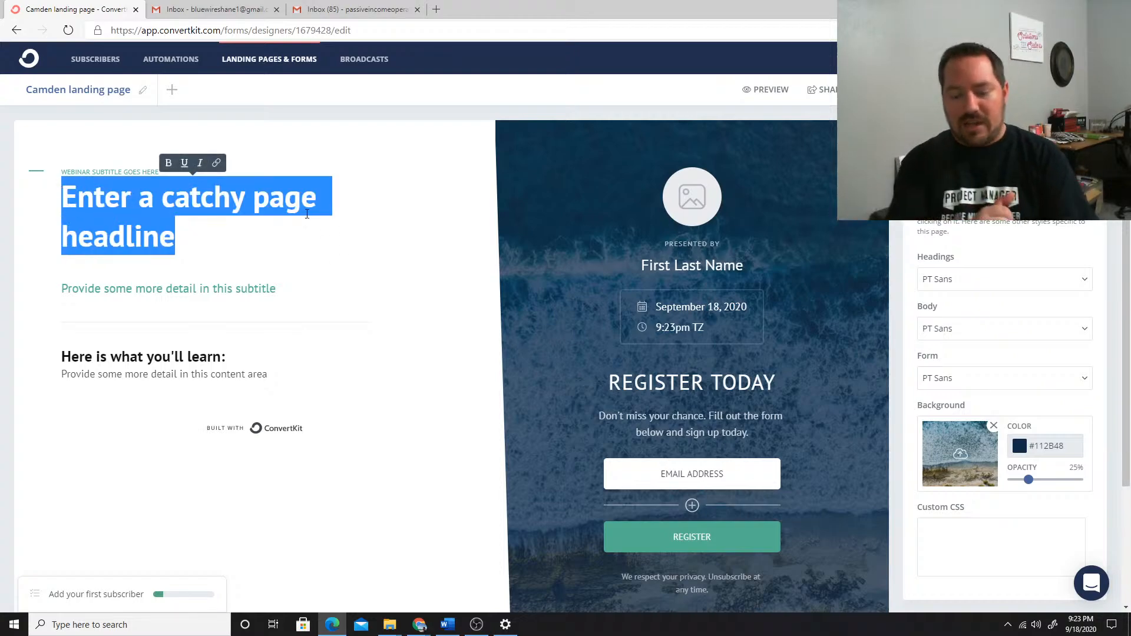
type("W")
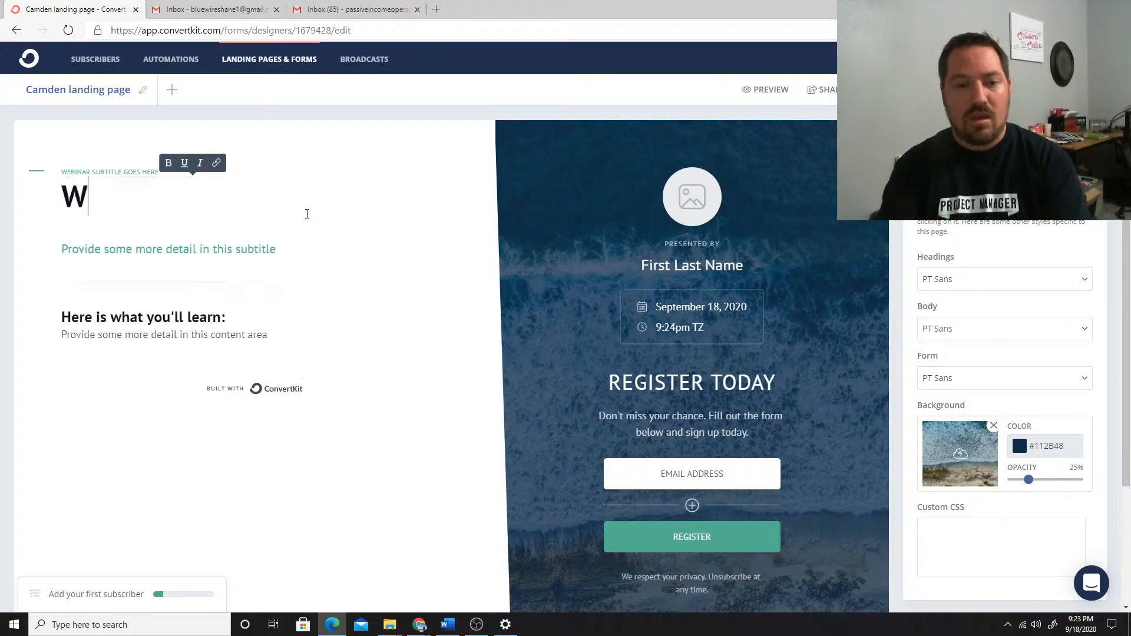
type("elcome to Jenny;")
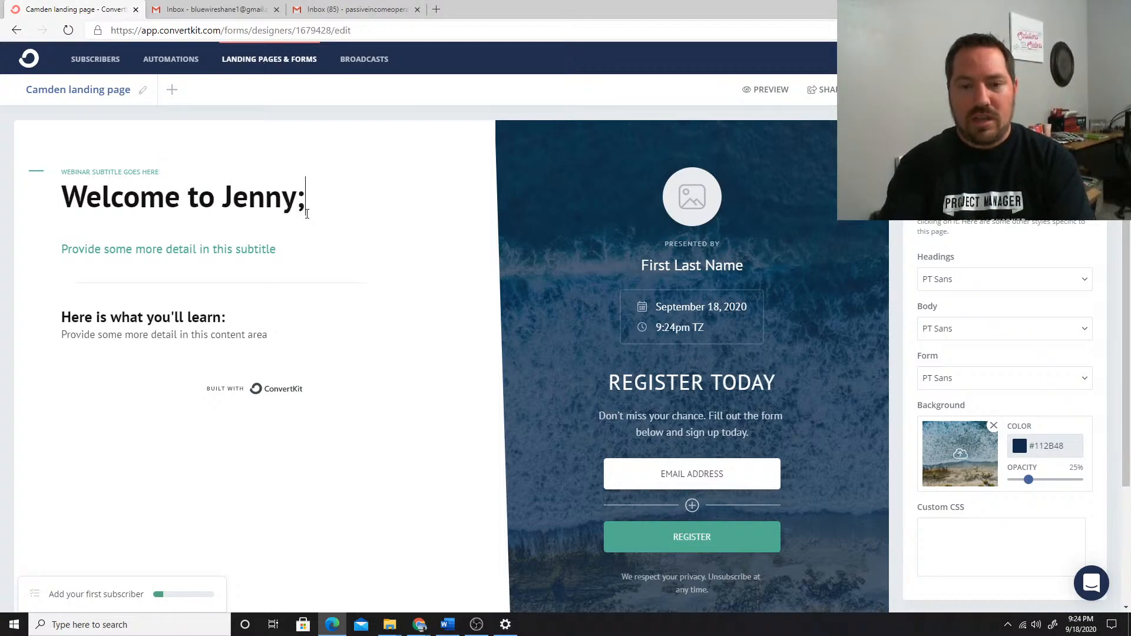
key("BackSpace")
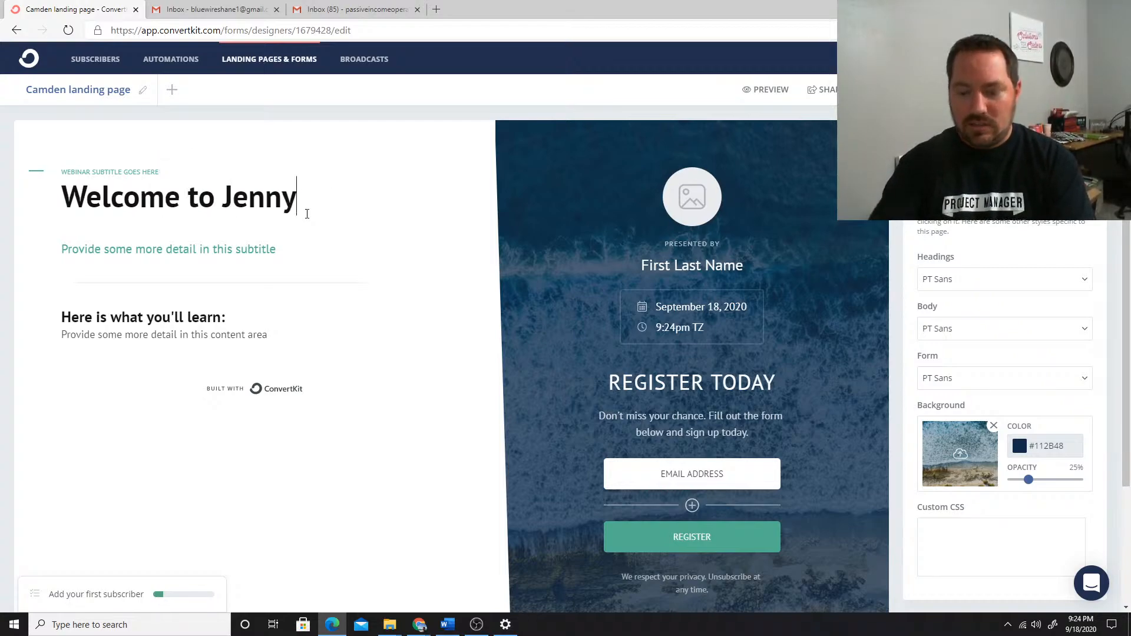
type("'s Su")
key("BackSpace")
key("BackSpace")
type("Fa")
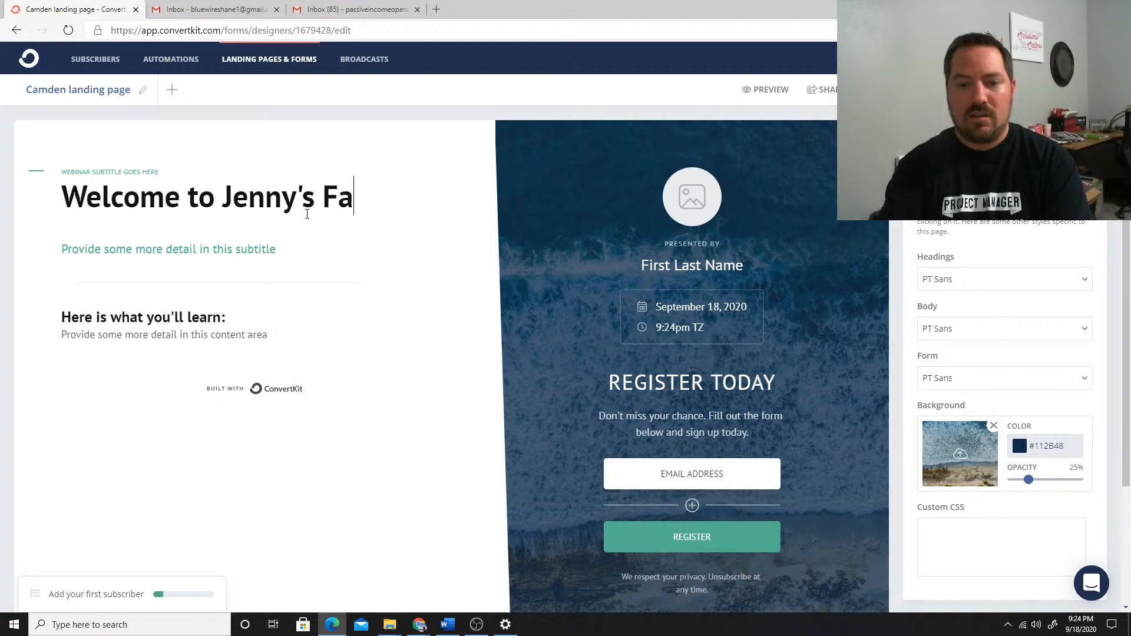
type("ll Thirt")
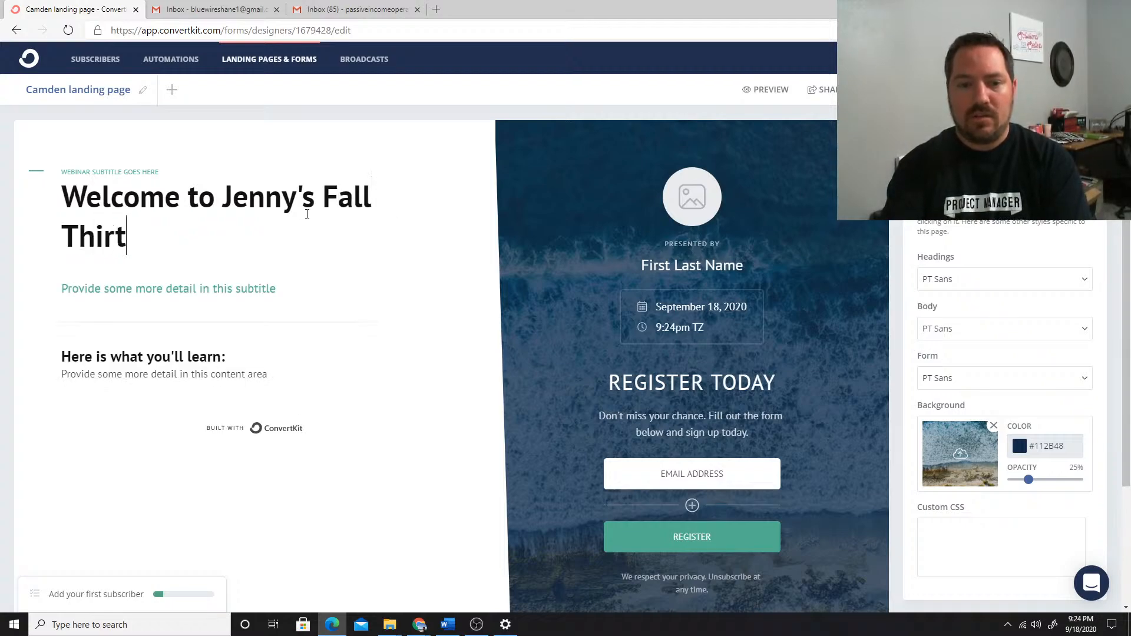
type("y One Extr")
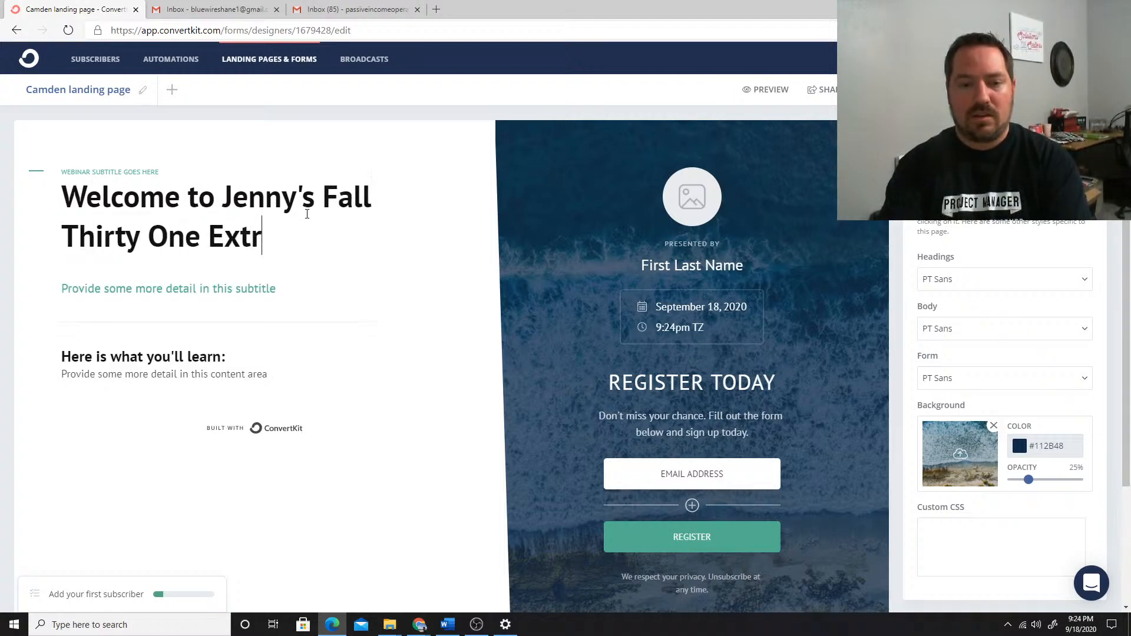
type("avaganza")
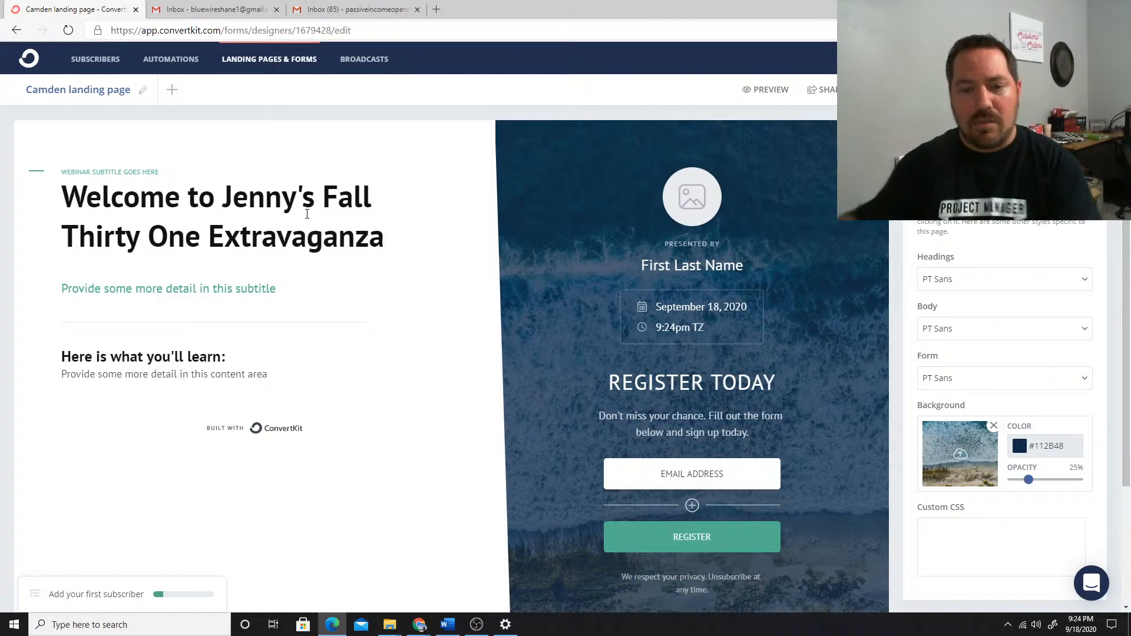
Replace the small webinar subtitle above the headline with "Exclusive Friends and Family Event!"
left_click_drag(188, 195, 86, 195)
left_click(216, 198)
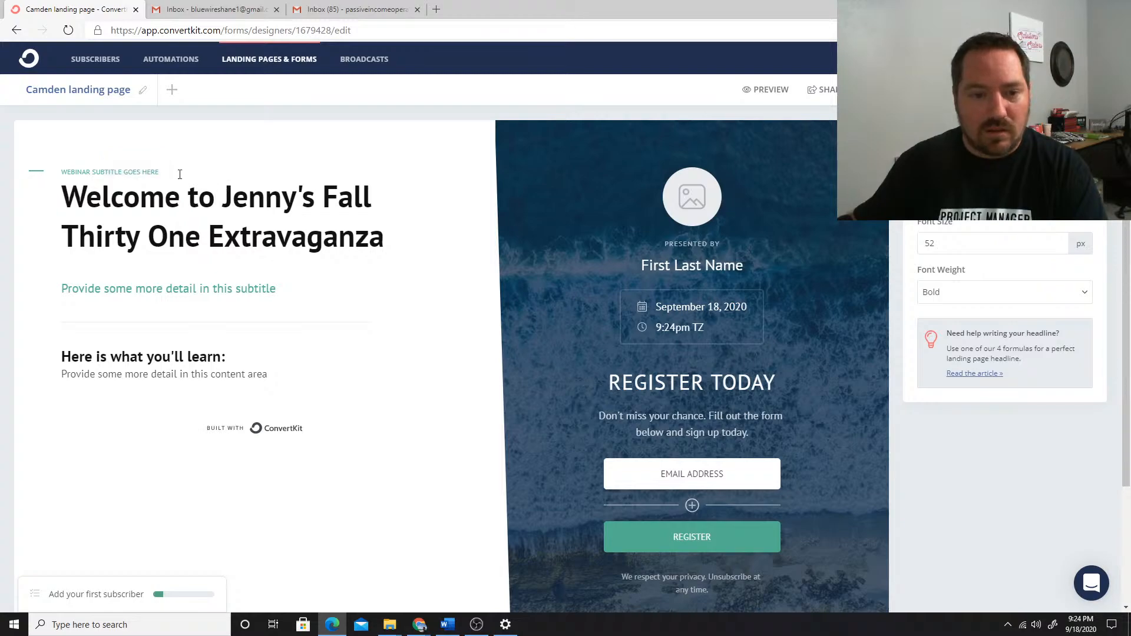
left_click_drag(159, 172, 65, 174)
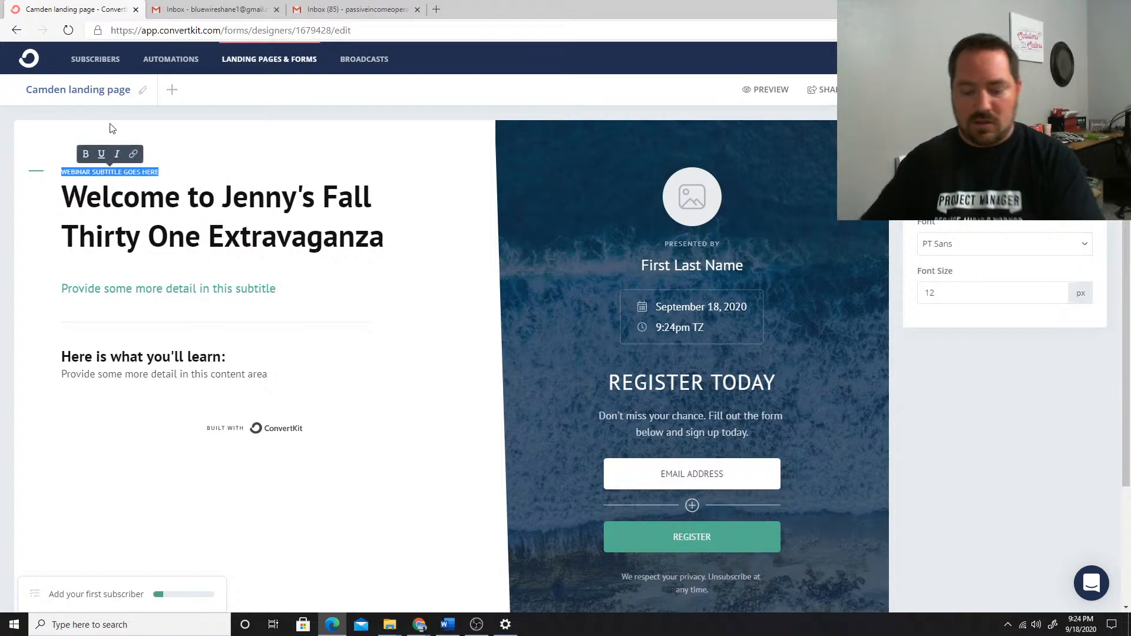
type("EX")
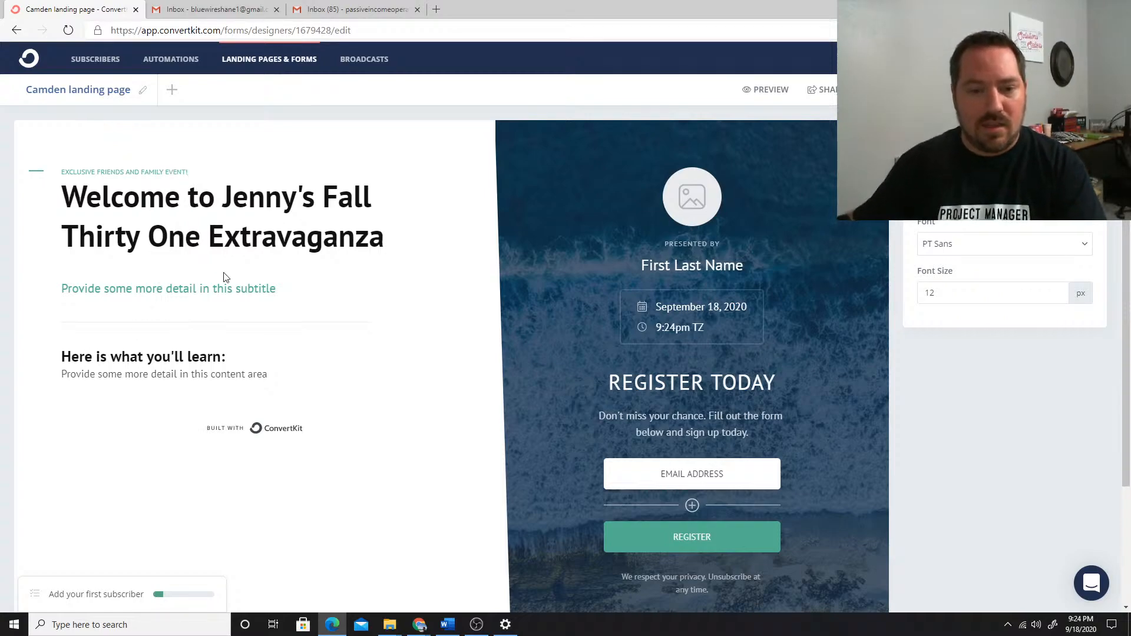
Replace the subtitle with "We're so happy to have you join [host]'s Thirty one Email party! Come shop, relax and help [host] earn some amazing rewards"
double_click(259, 288)
triple_click(211, 288)
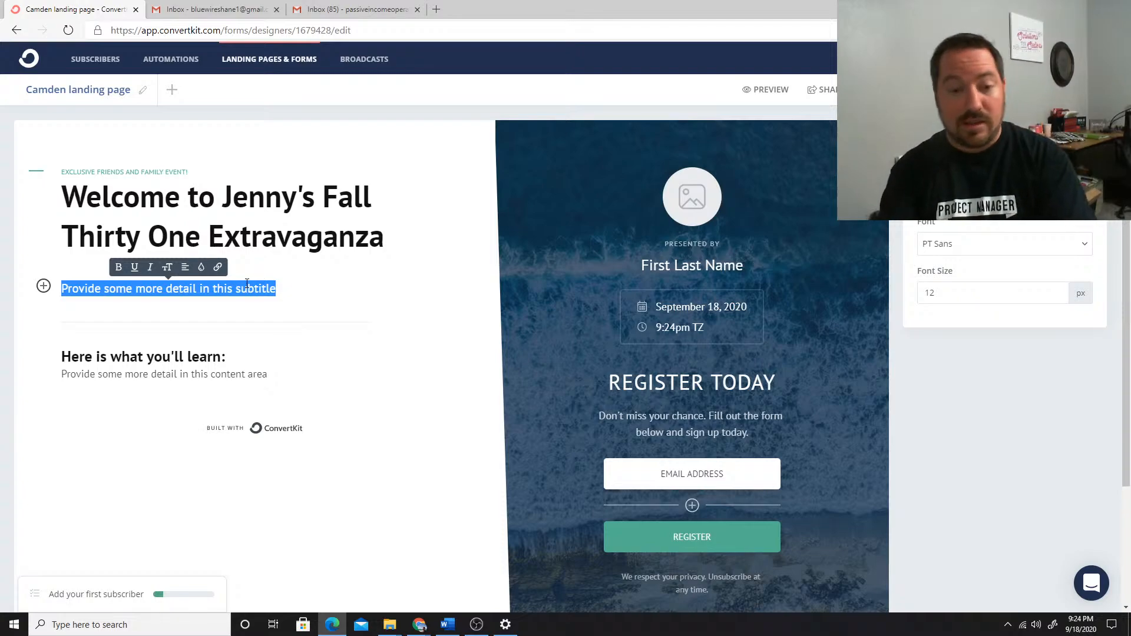
type("W")
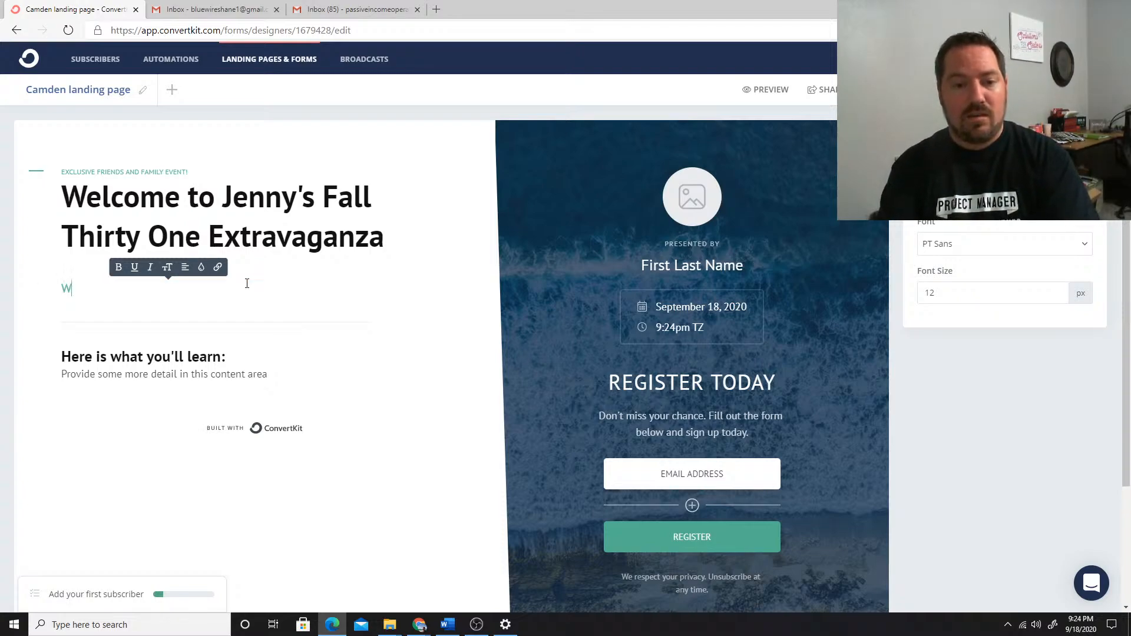
type("e're so ")
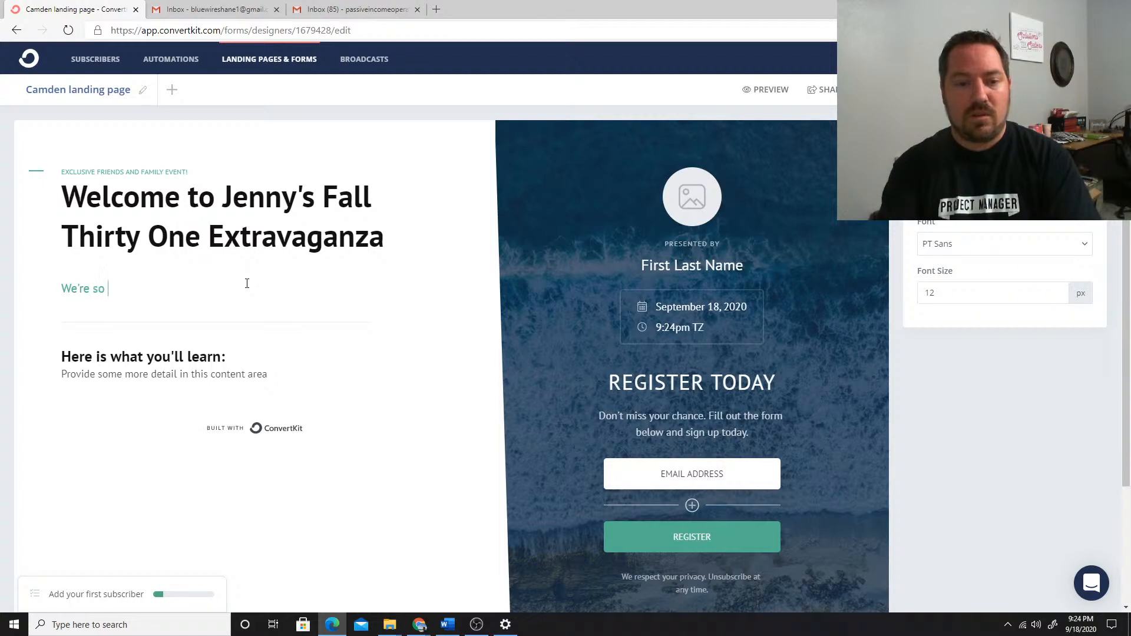
type("happy to have you")
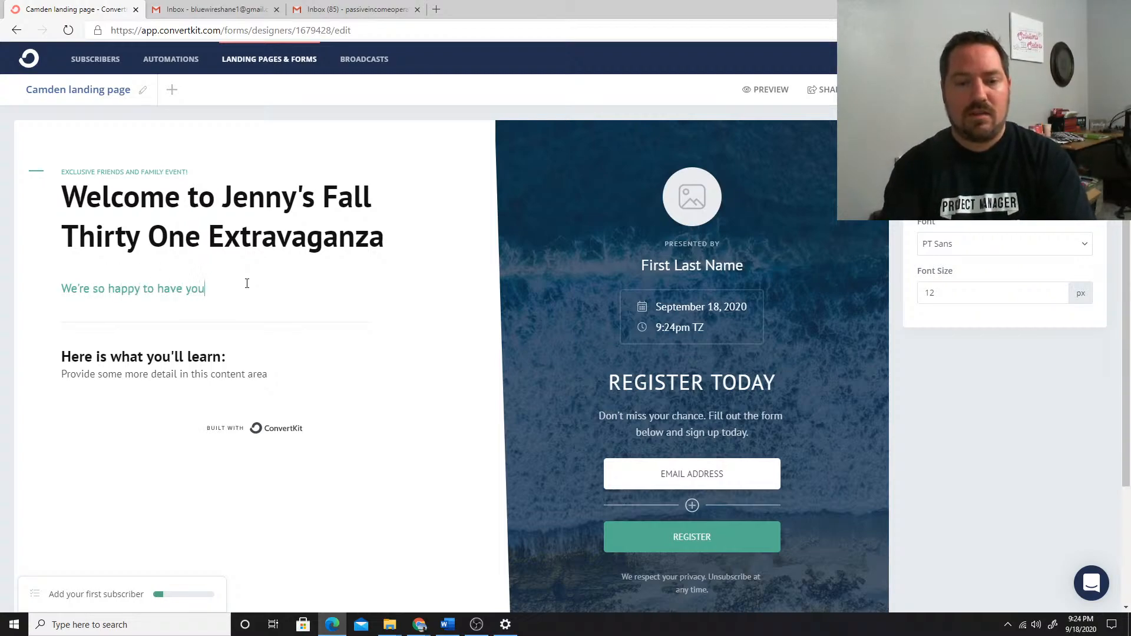
type(" join JKenny's")
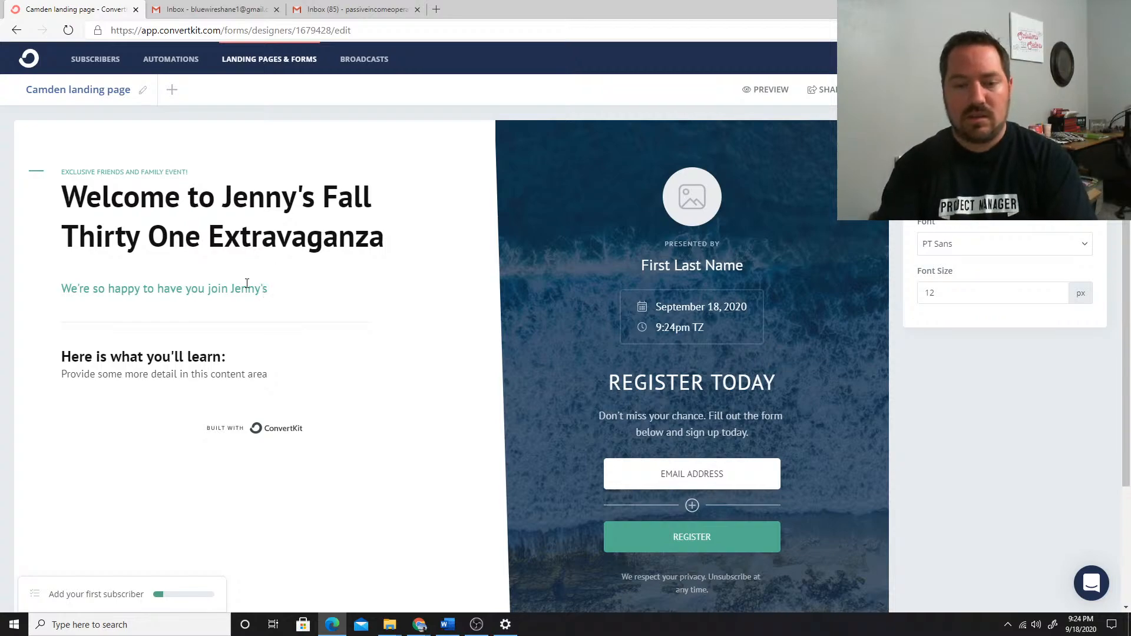
type(" Thirty")
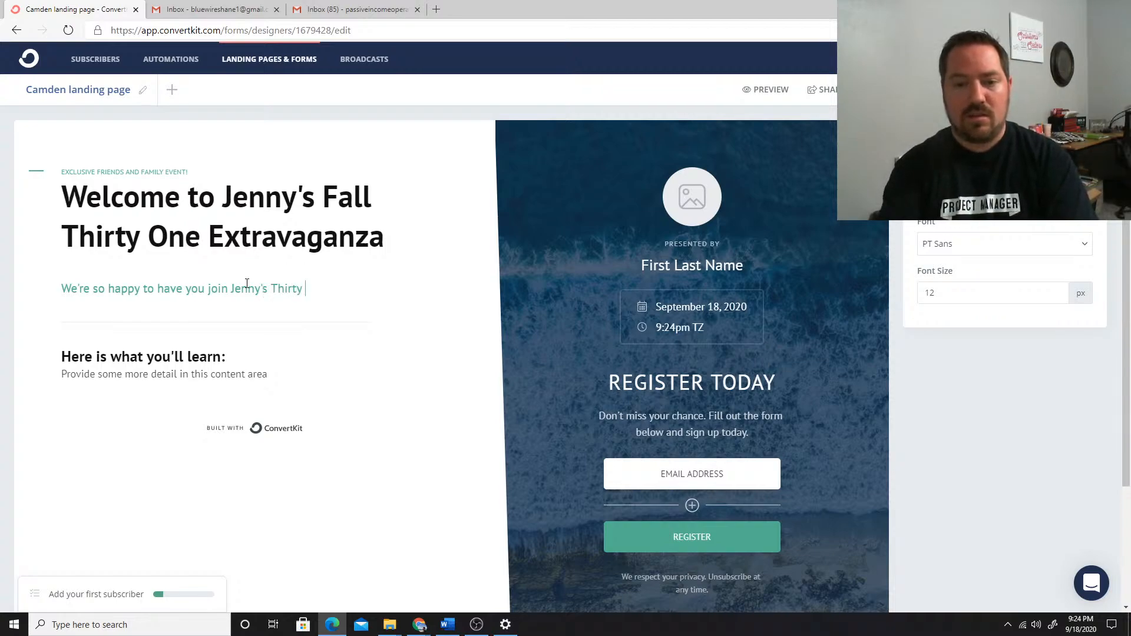
type(" one Email party!")
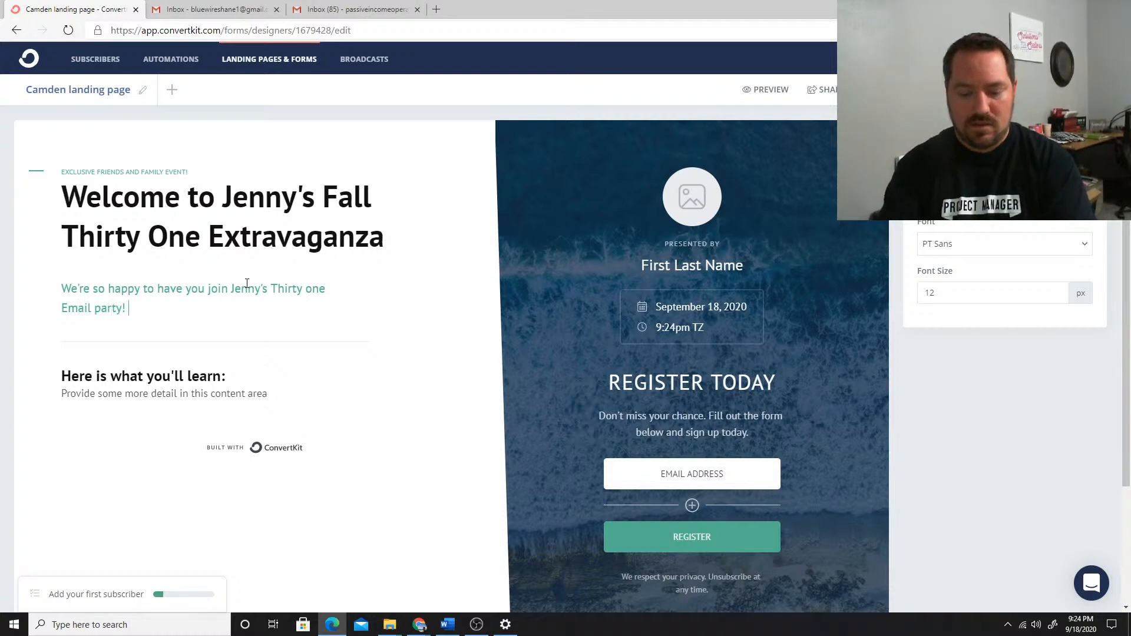
type(" Come shop")
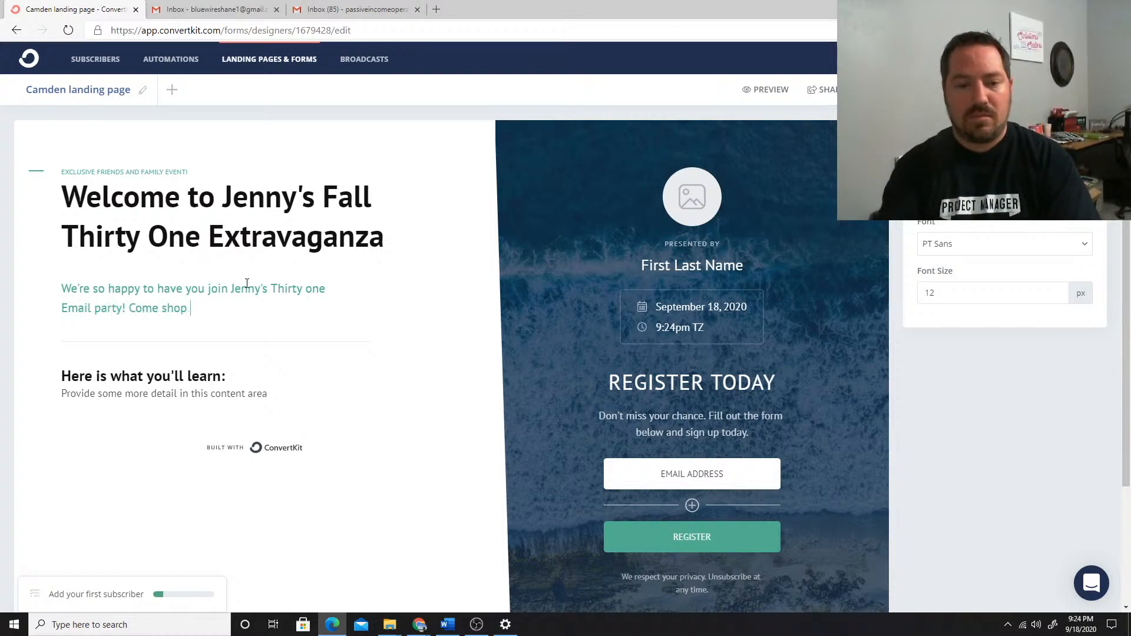
type(", relax a")
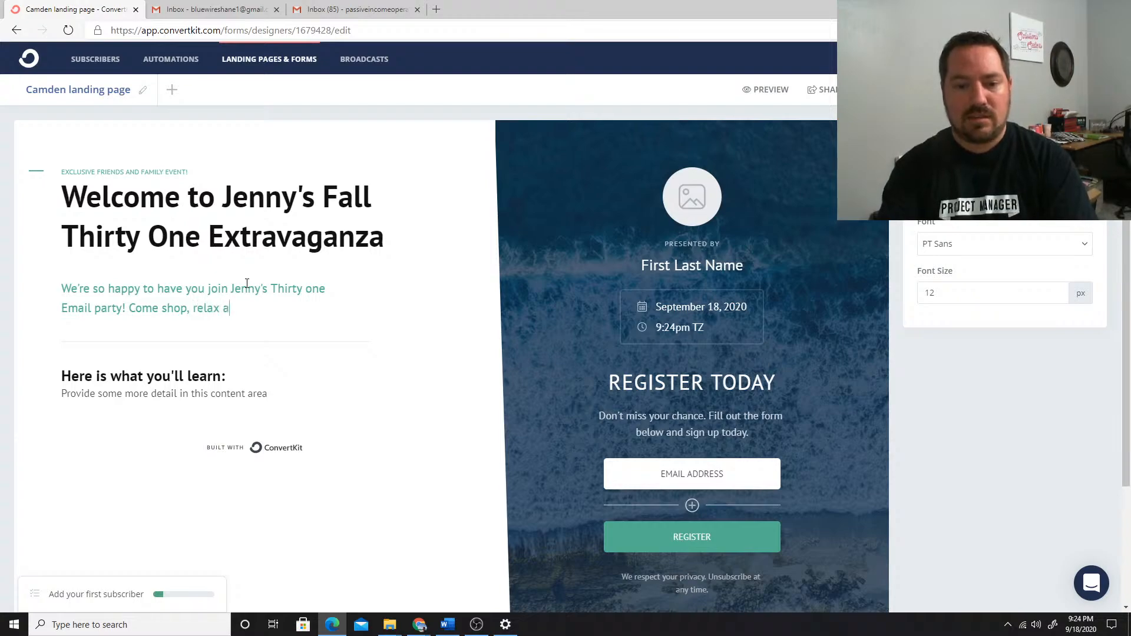
type("nd help Jenny ")
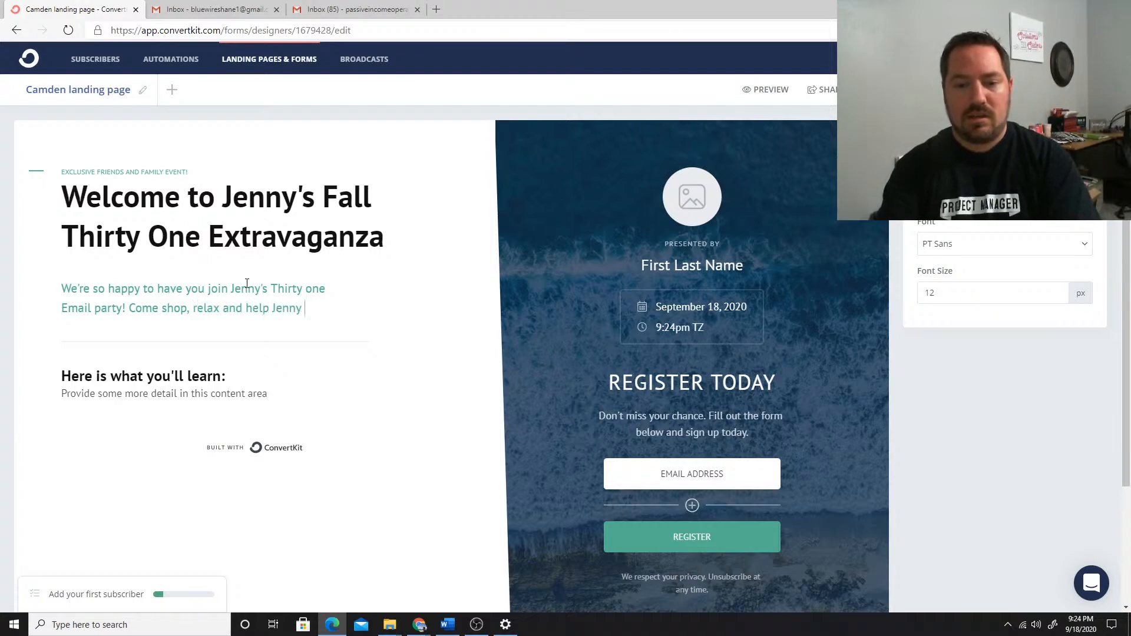
type("earn some amazing r")
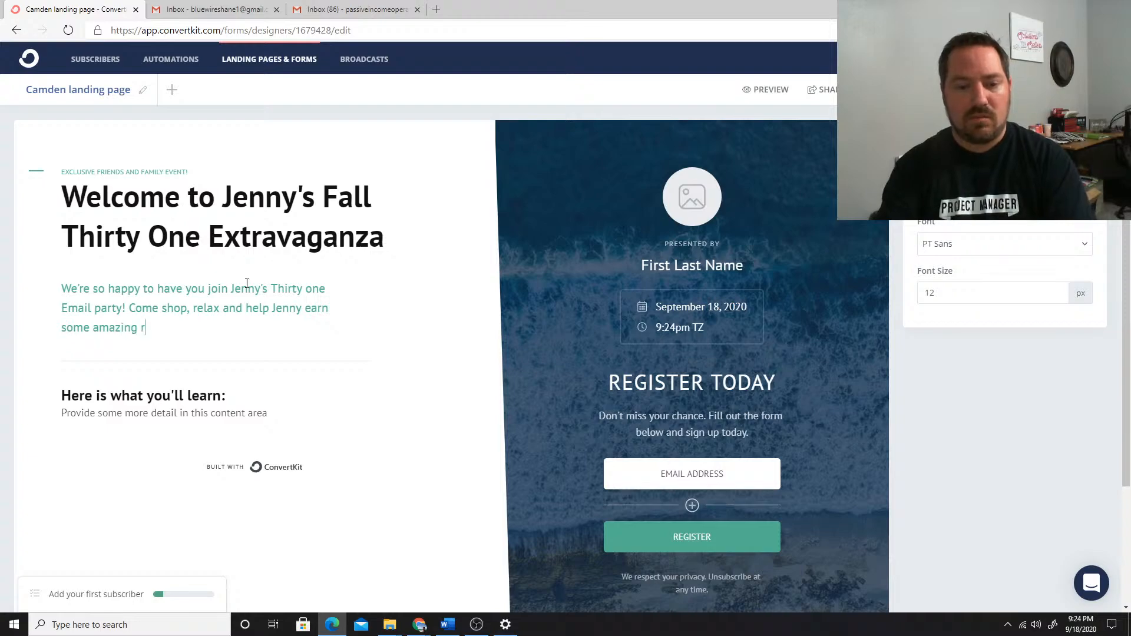
type("e")
key("BackSpace")
type("wards")
key("BackSpace")
key("BackSpace")
key("BackSpace")
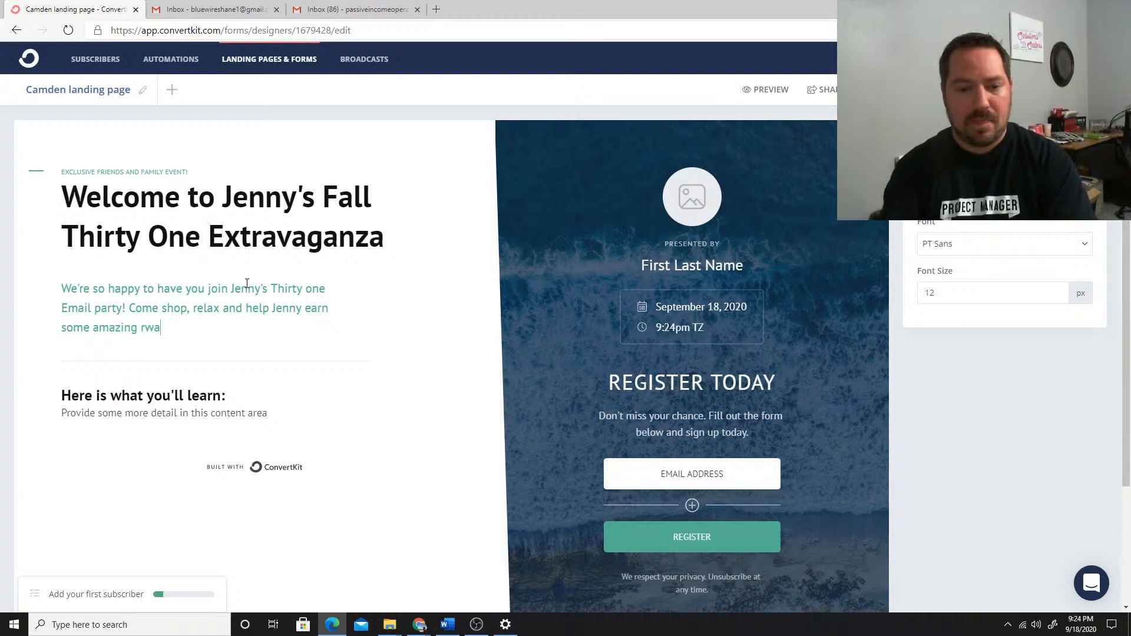
key("BackSpace")
key("BackSpace")
type("ewards")
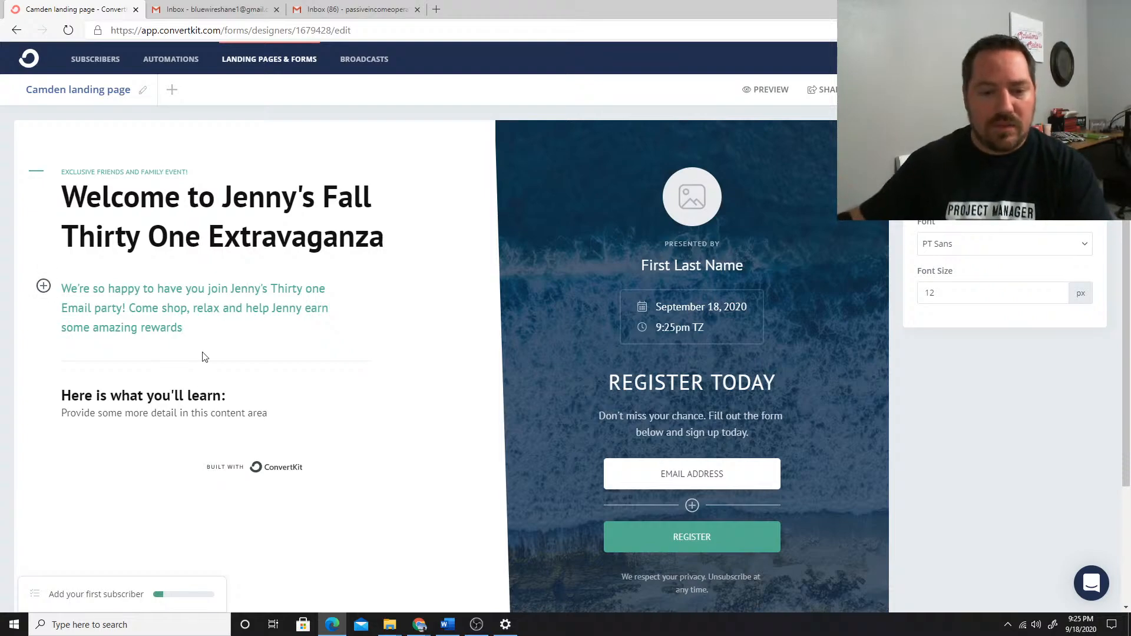
Change the section heading above the detail text to read "Here is what you'll find:"
left_click(166, 393)
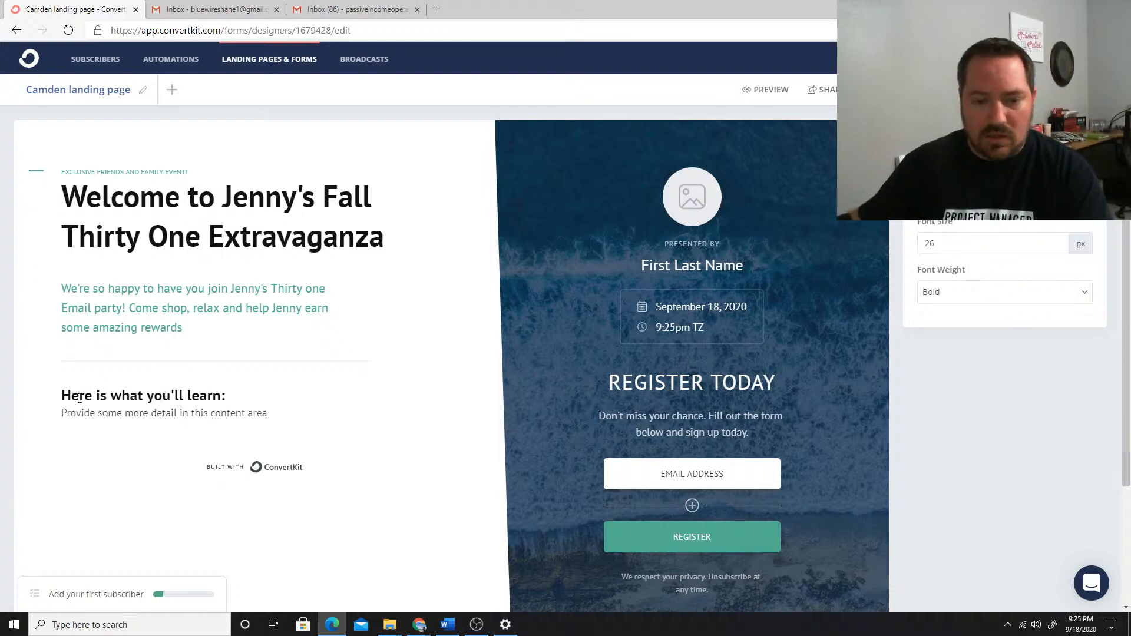
left_click_drag(71, 396, 170, 396)
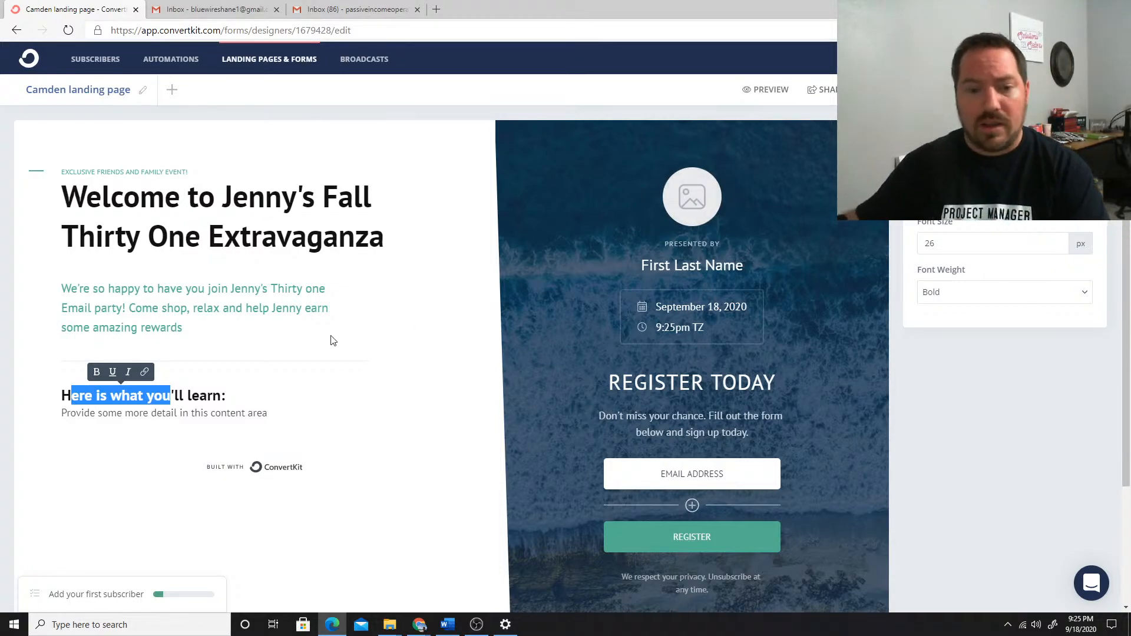
left_click(206, 398)
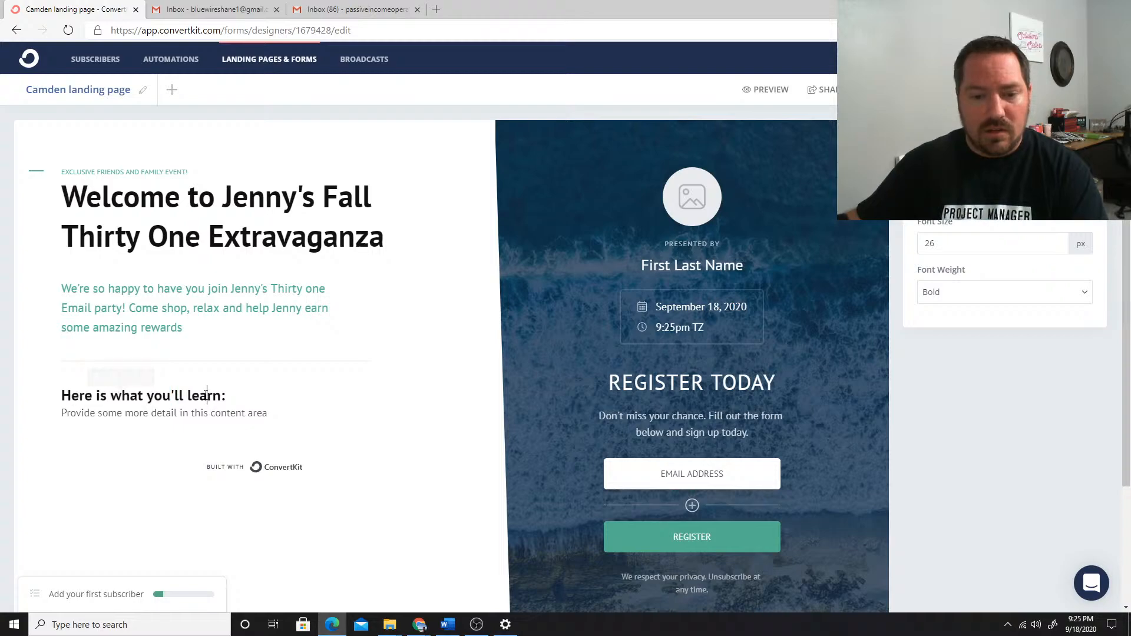
double_click(204, 397)
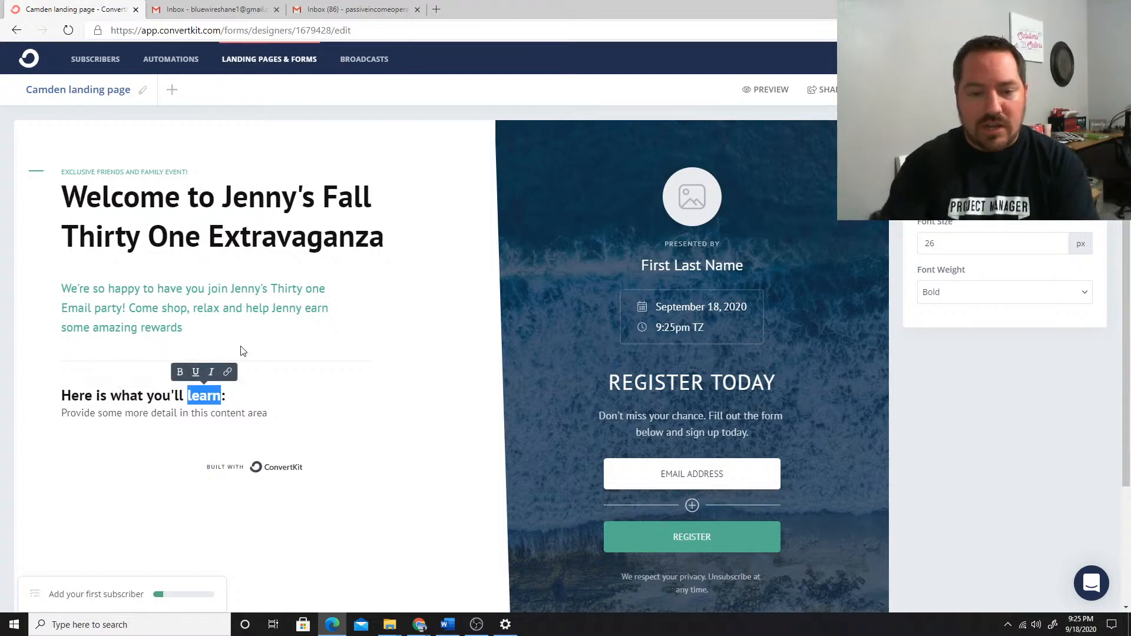
type("find")
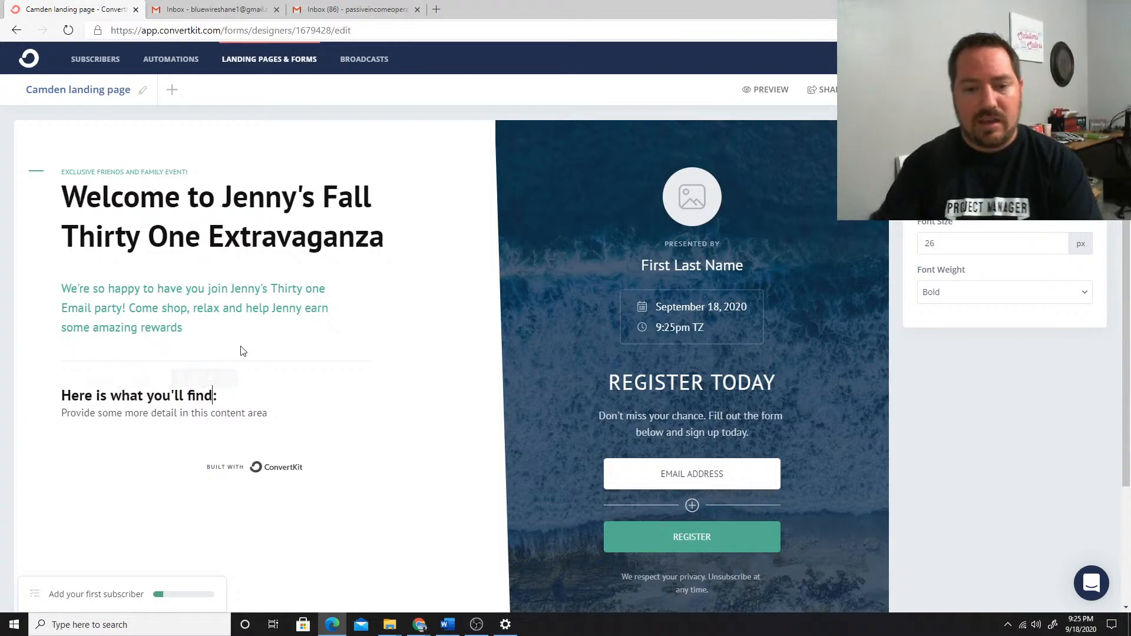
Replace the placeholder detail text under the heading with an unordered list whose first bullet reads "Incredible functionality and design"
left_click_drag(268, 411, 59, 412)
key("BackSpace")
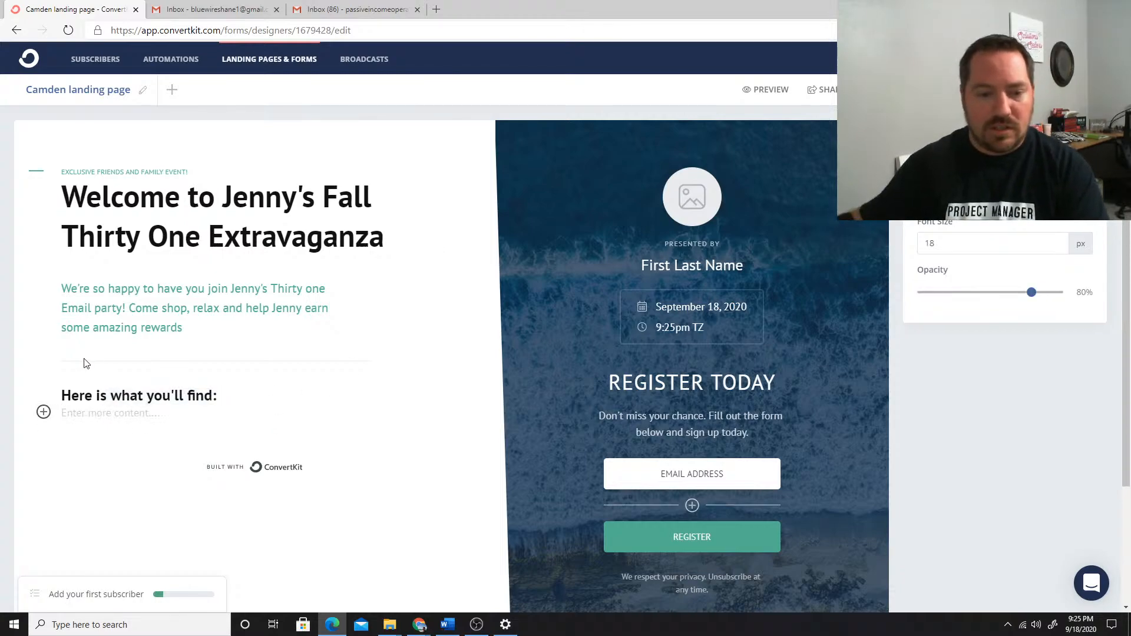
left_click(43, 412)
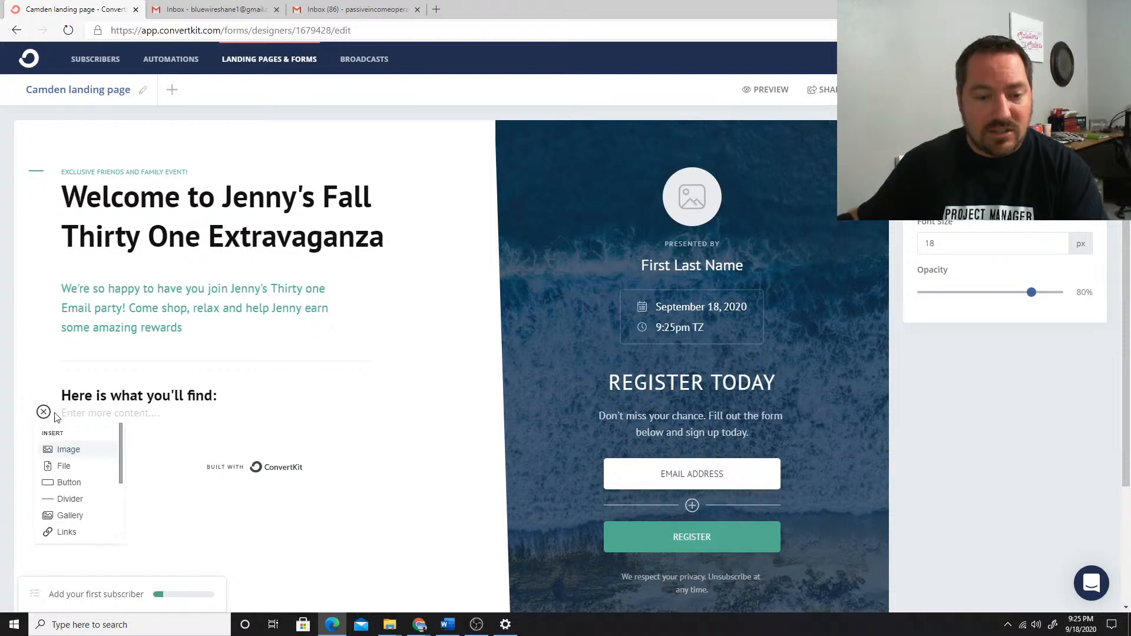
scroll(71, 483, "down", 3)
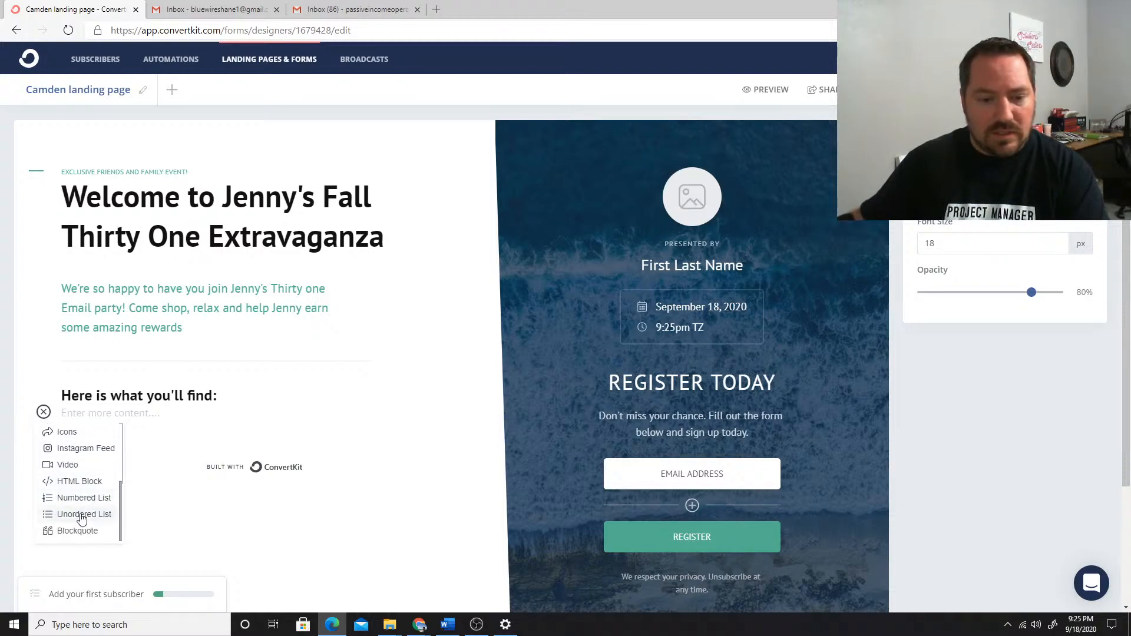
left_click(82, 514)
type("In")
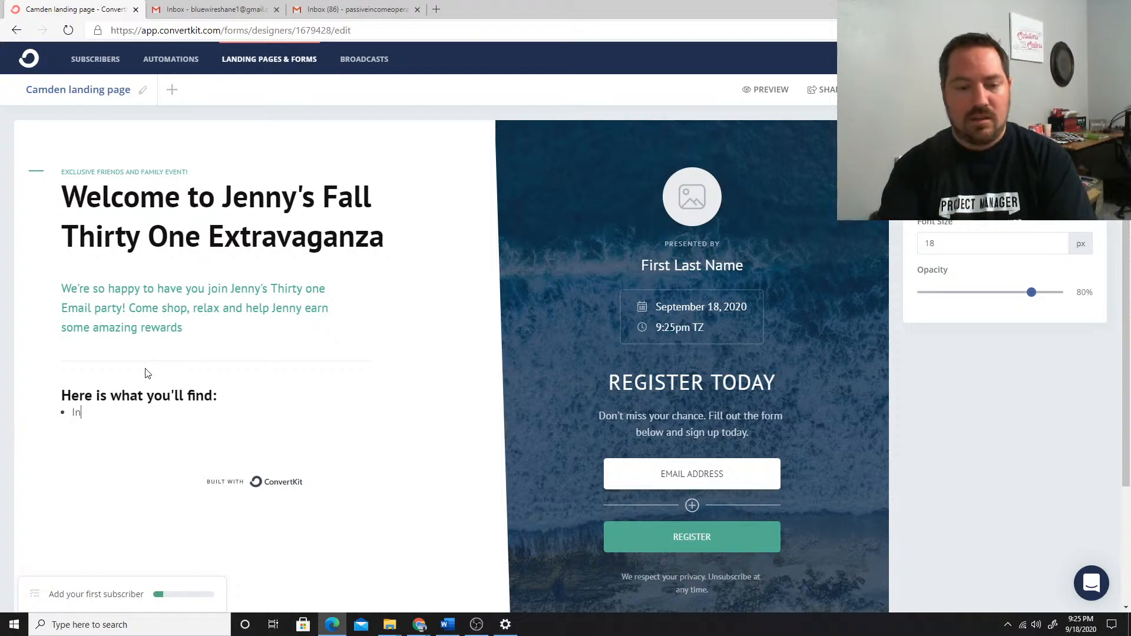
type("credible")
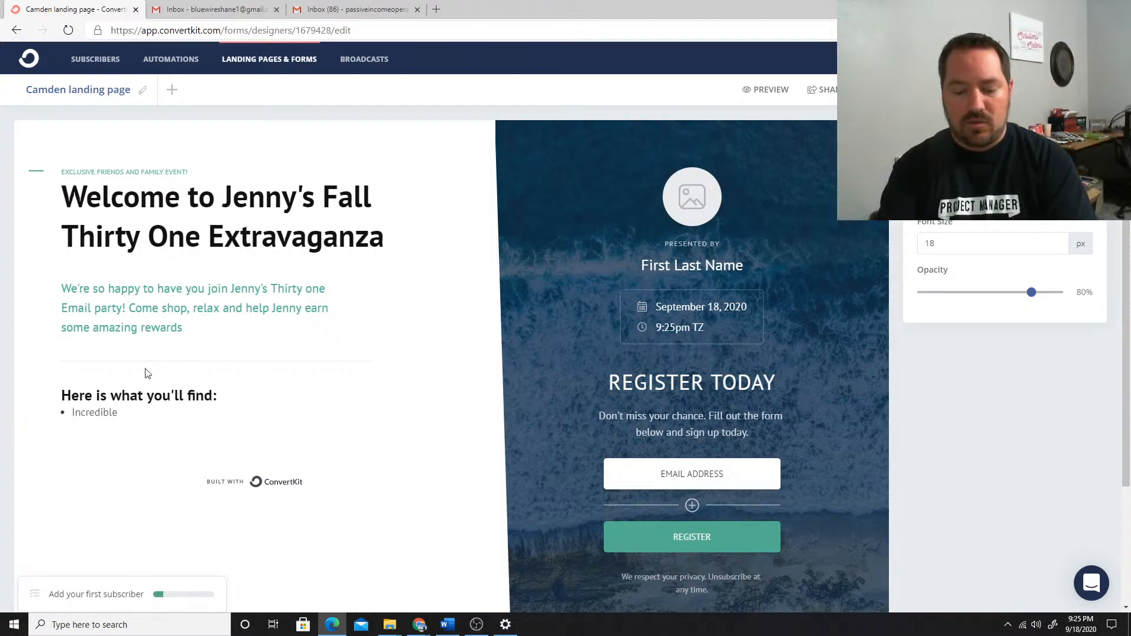
type(" fuc")
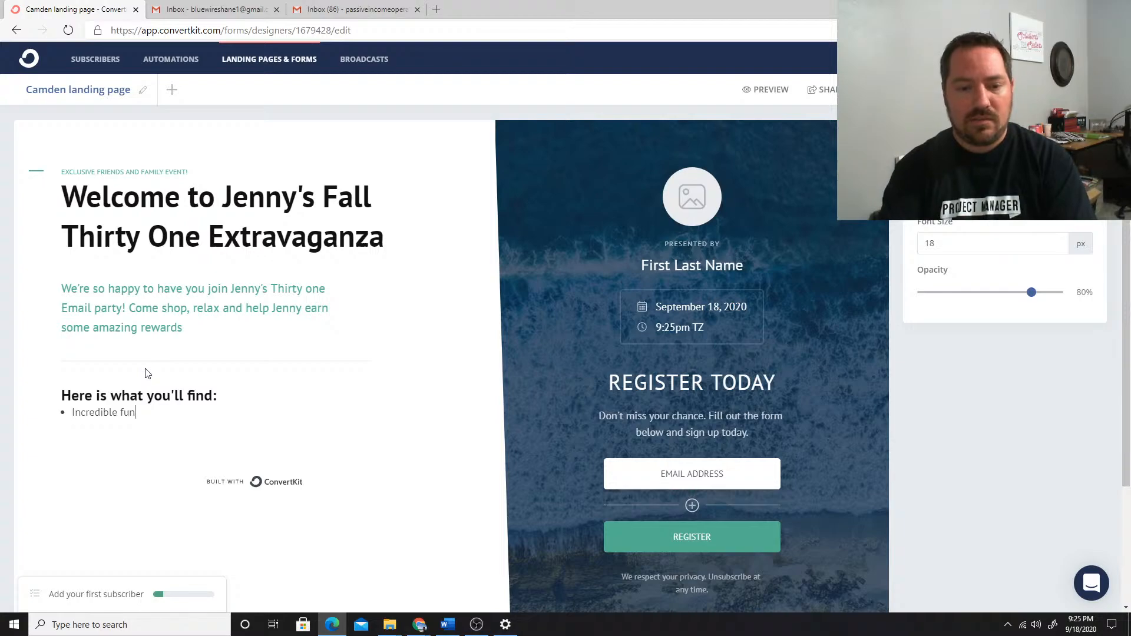
type("ctionality")
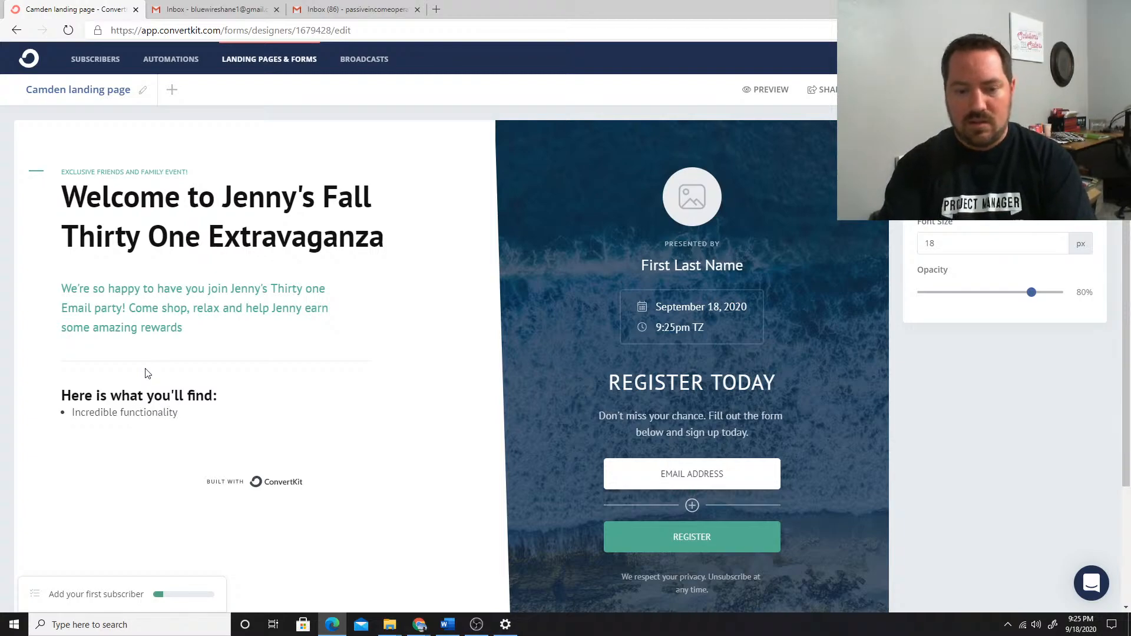
type(" and desig")
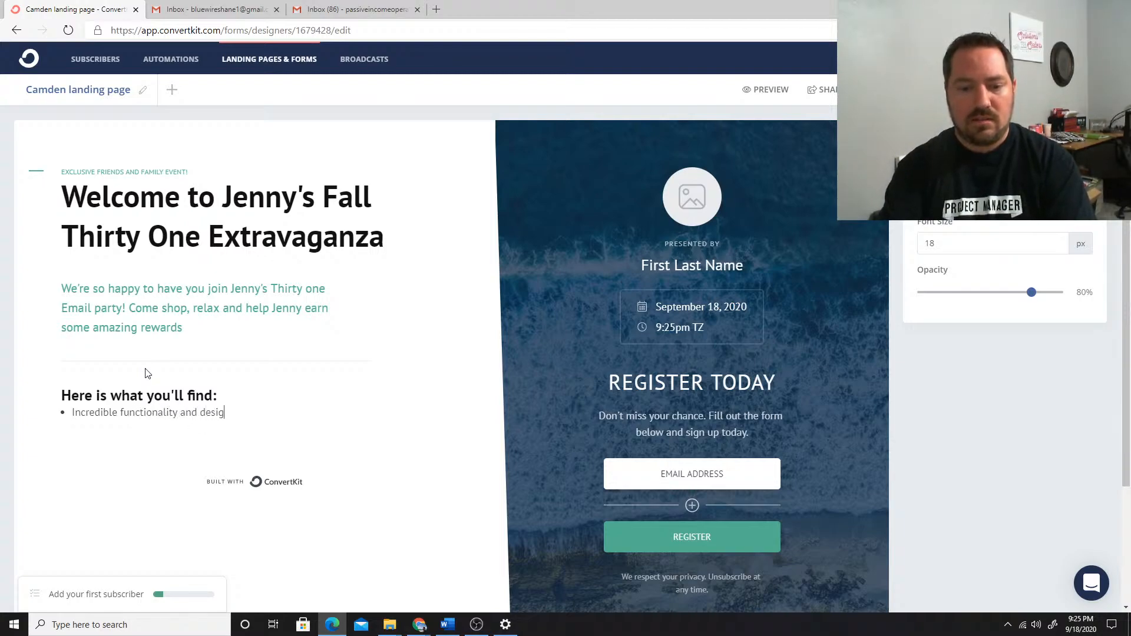
type("n")
Add a second bullet to the list reading "Unparalled Quality and duribitlity"
key("Return")
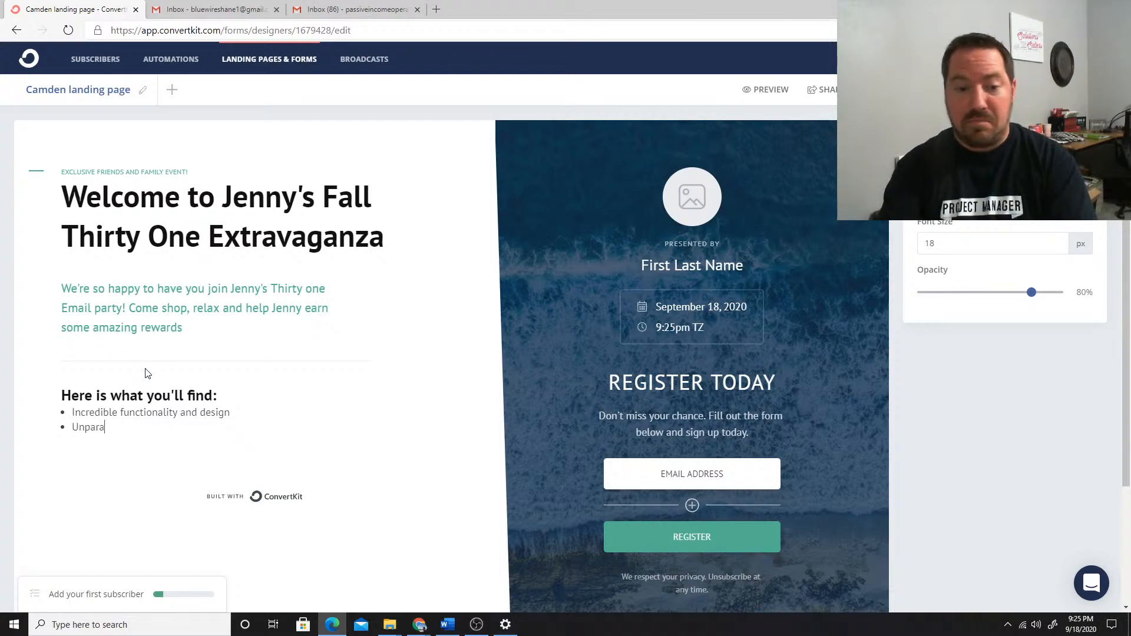
type("Unparalled Q")
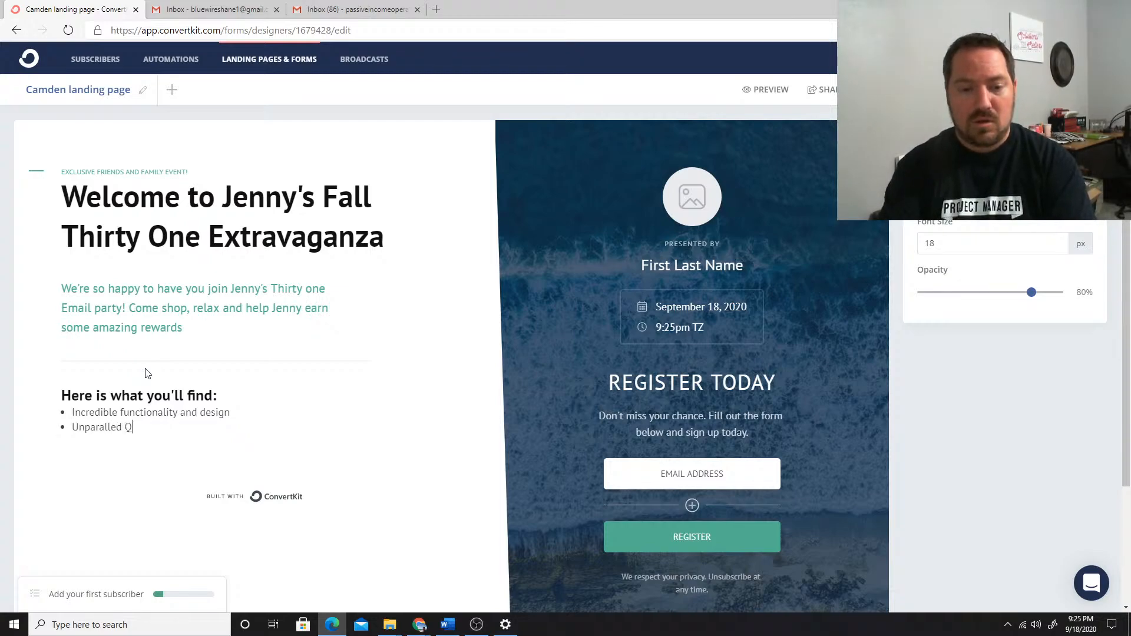
type("uality and dur")
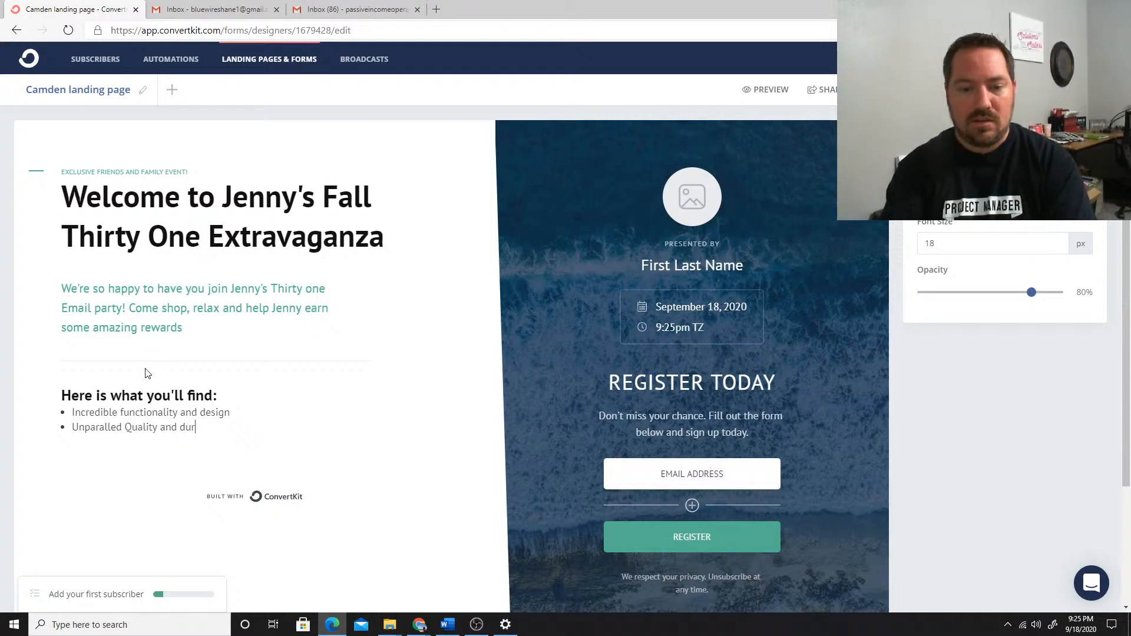
type("ibitlity")
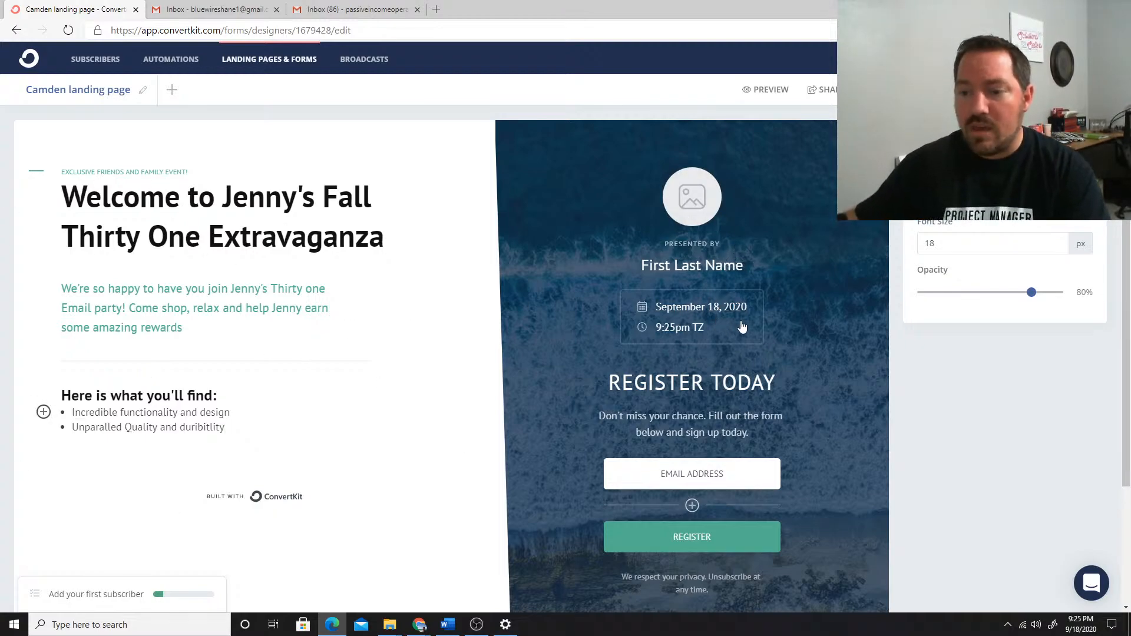
Set the event to September 21, 2020 at 2:30 PM in the Eastern Time (US & Canada) timezone
left_click(749, 300)
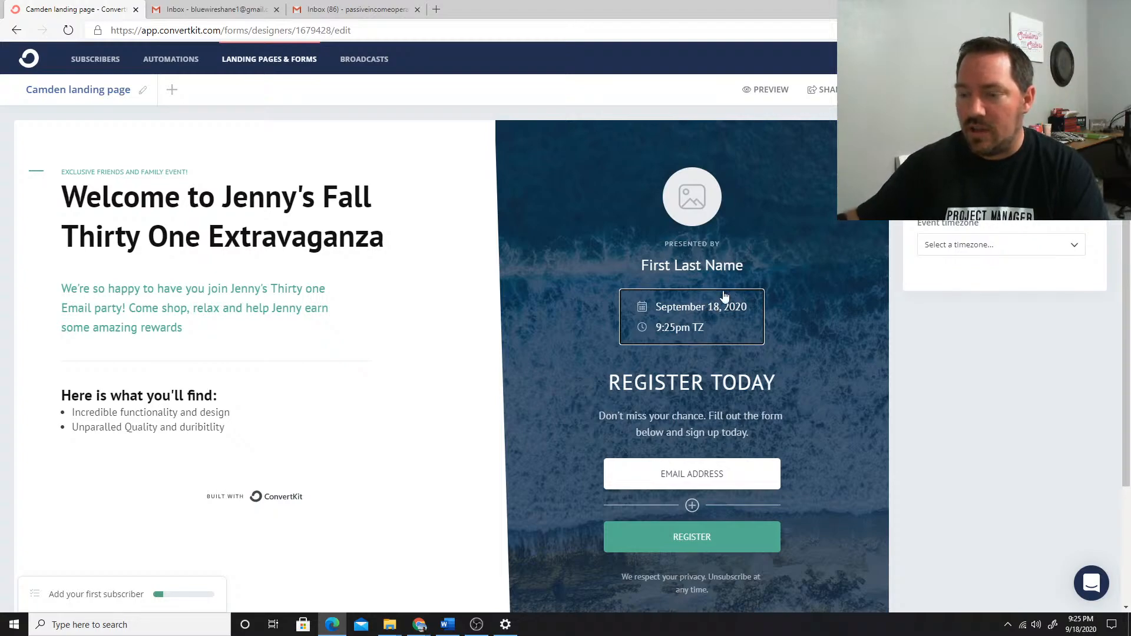
left_click(1073, 199)
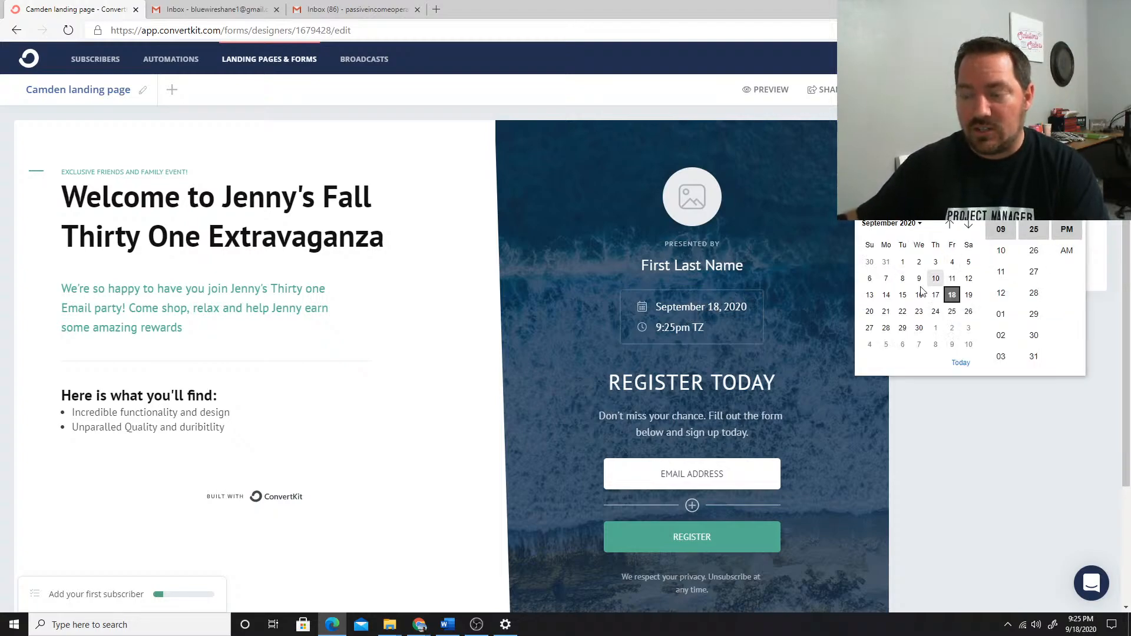
left_click(887, 312)
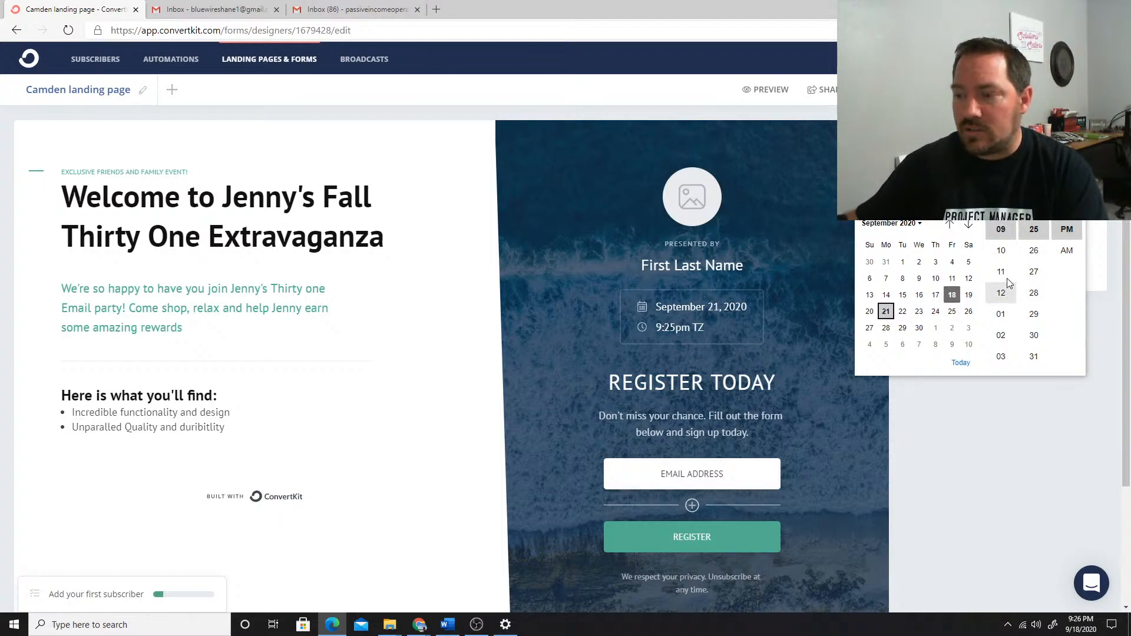
left_click(1001, 336)
left_click(1034, 335)
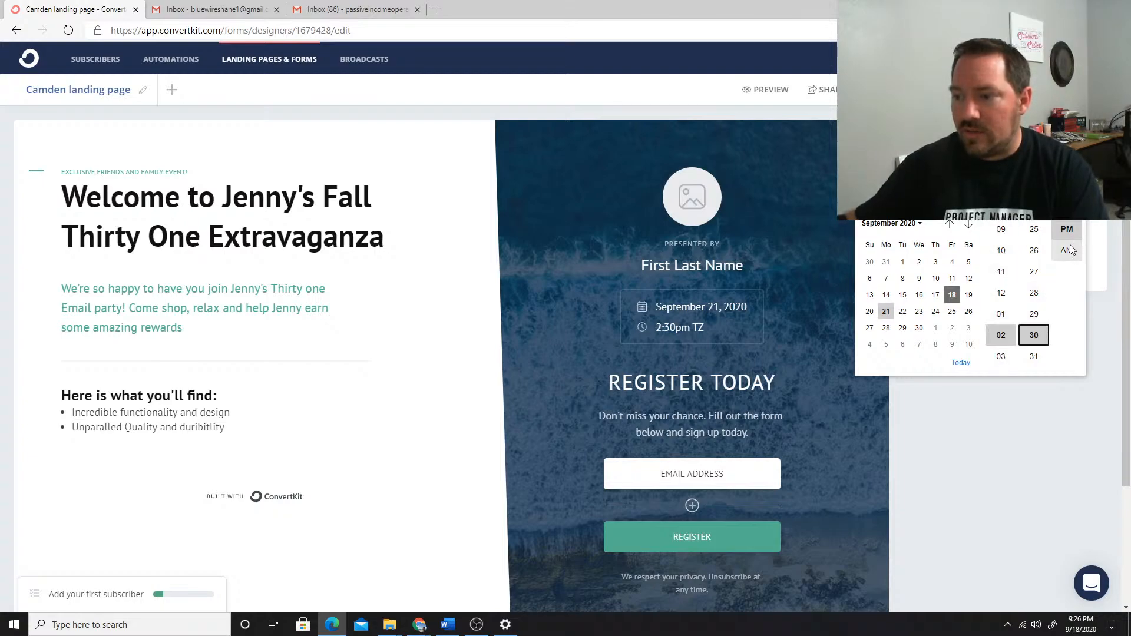
left_click(1032, 390)
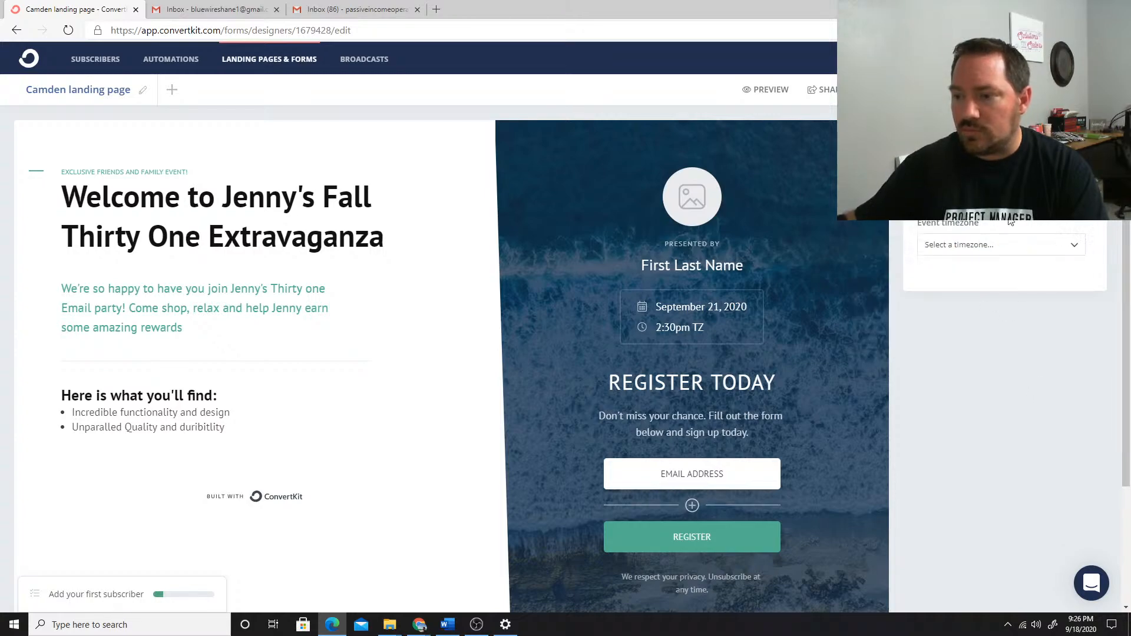
left_click(988, 246)
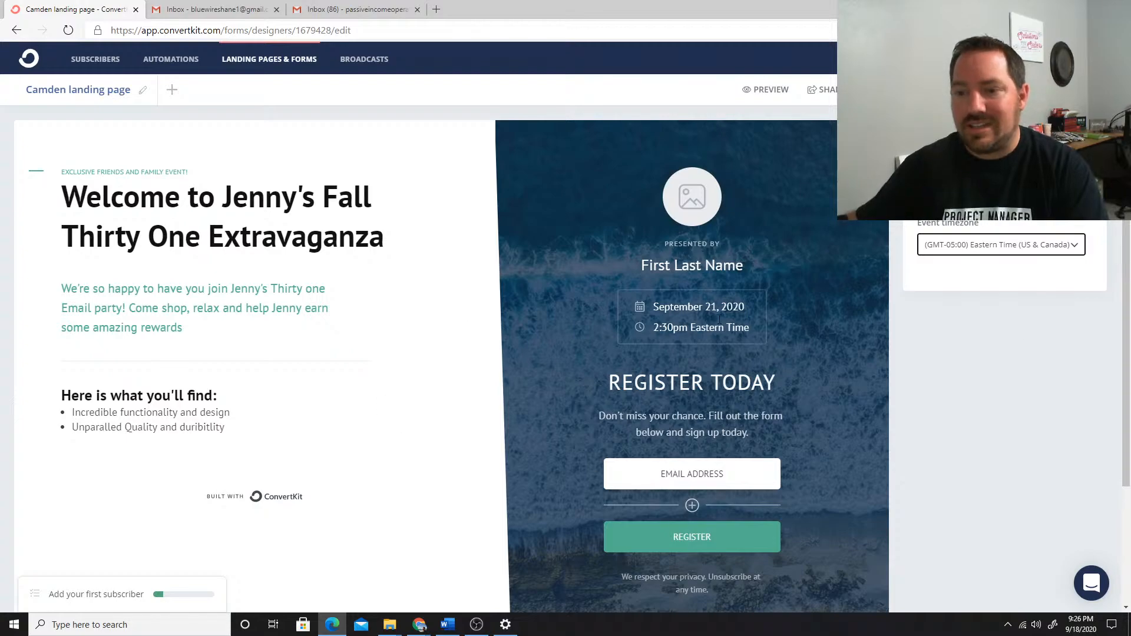
Upload the Binder picture from the Email Script folder and use it as the presenter's photo
left_click(691, 199)
left_click(686, 204)
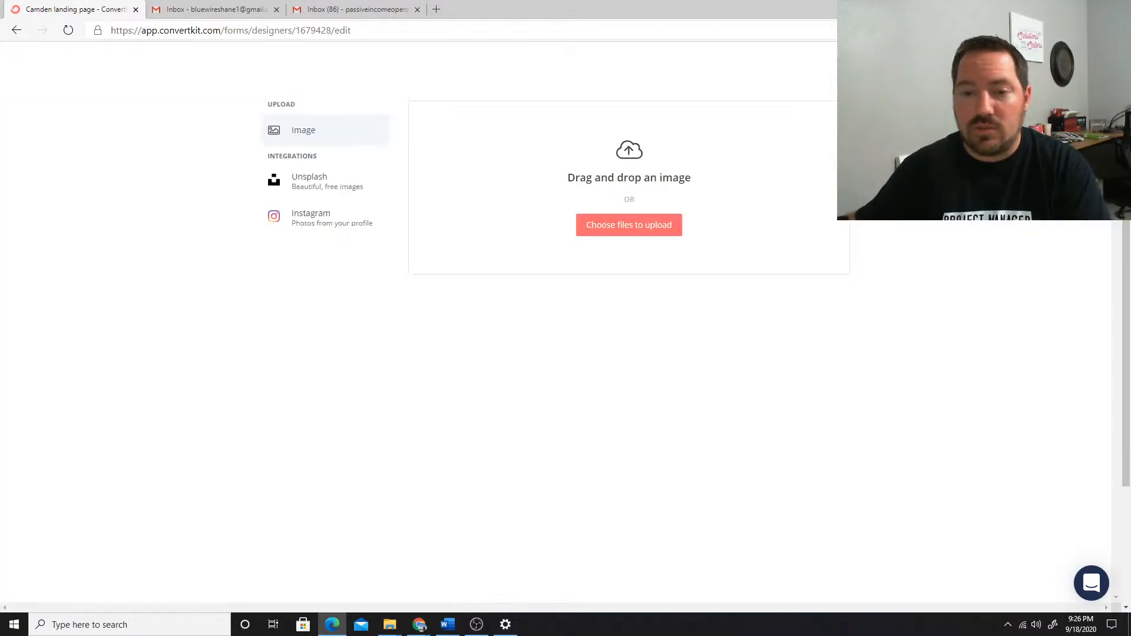
left_click(631, 225)
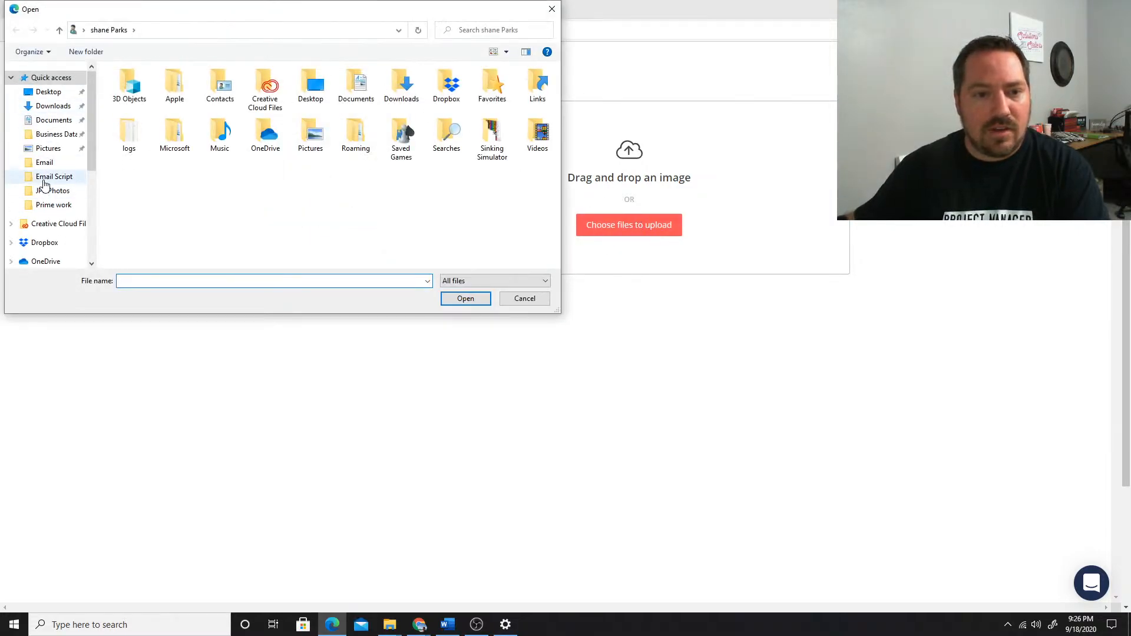
left_click(50, 177)
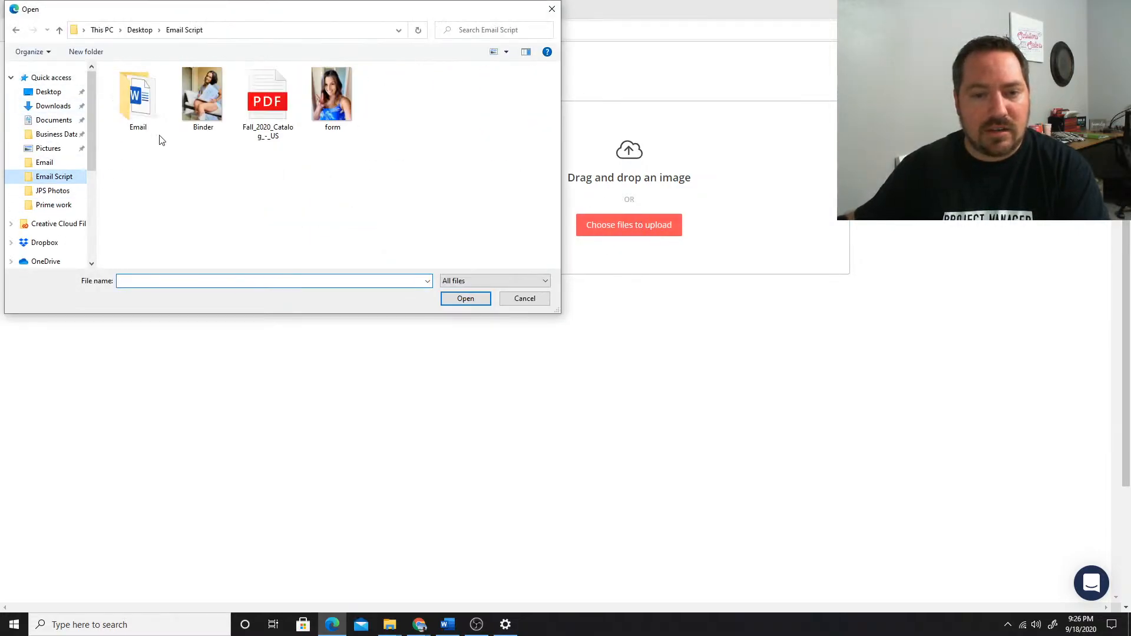
double_click(201, 96)
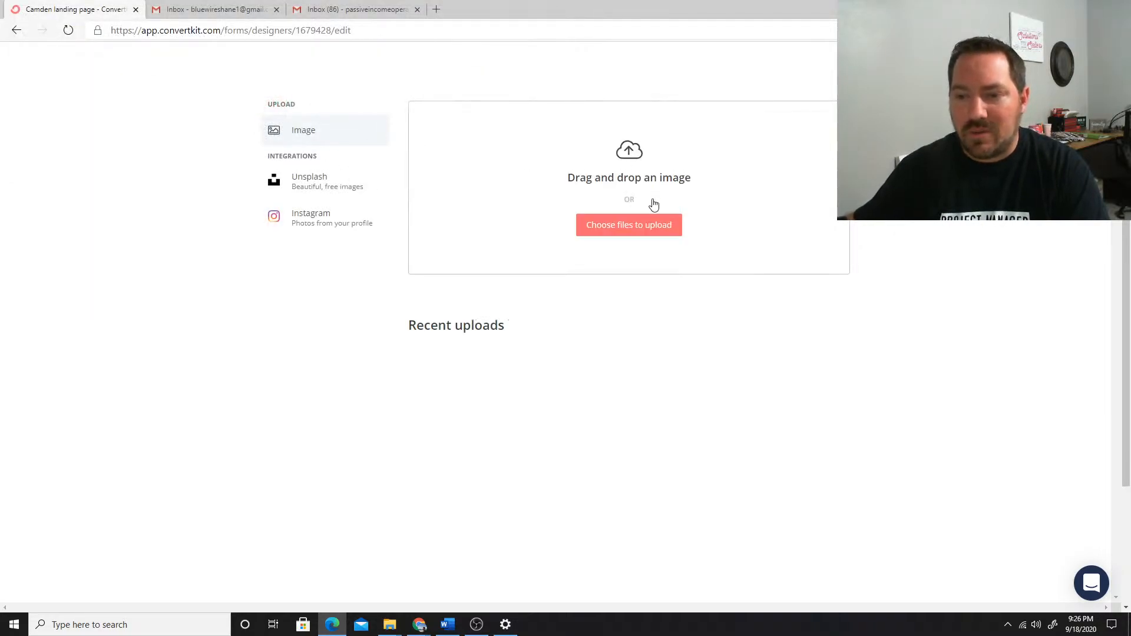
left_click(546, 375)
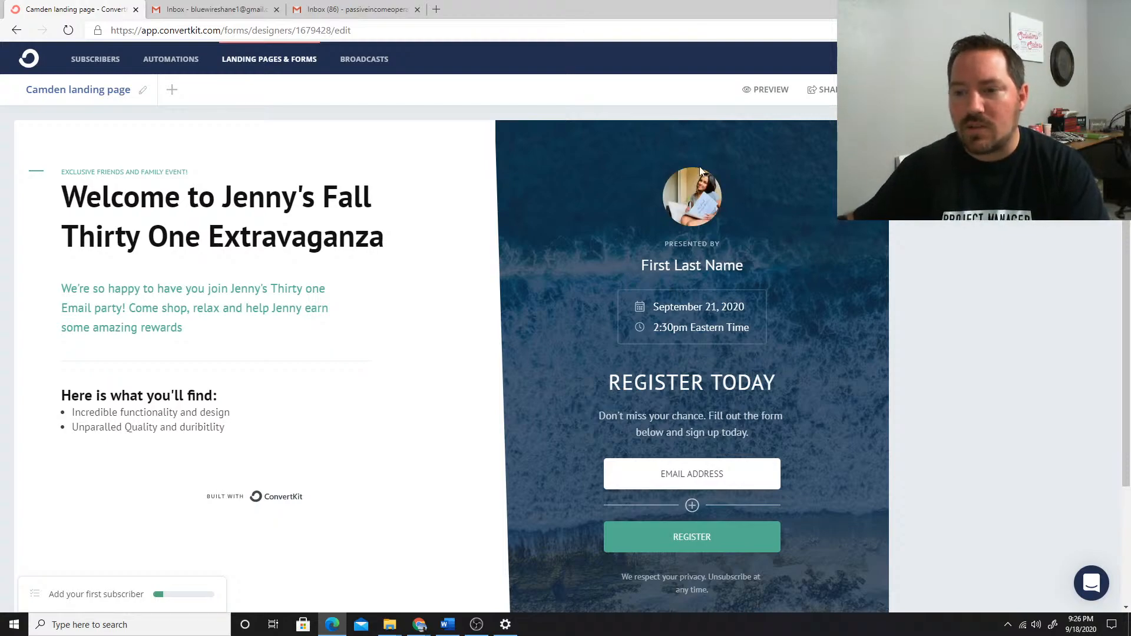
Start uploading a new background image for the landing page and browse to the Desktop folder
scroll(833, 245, "down", 3)
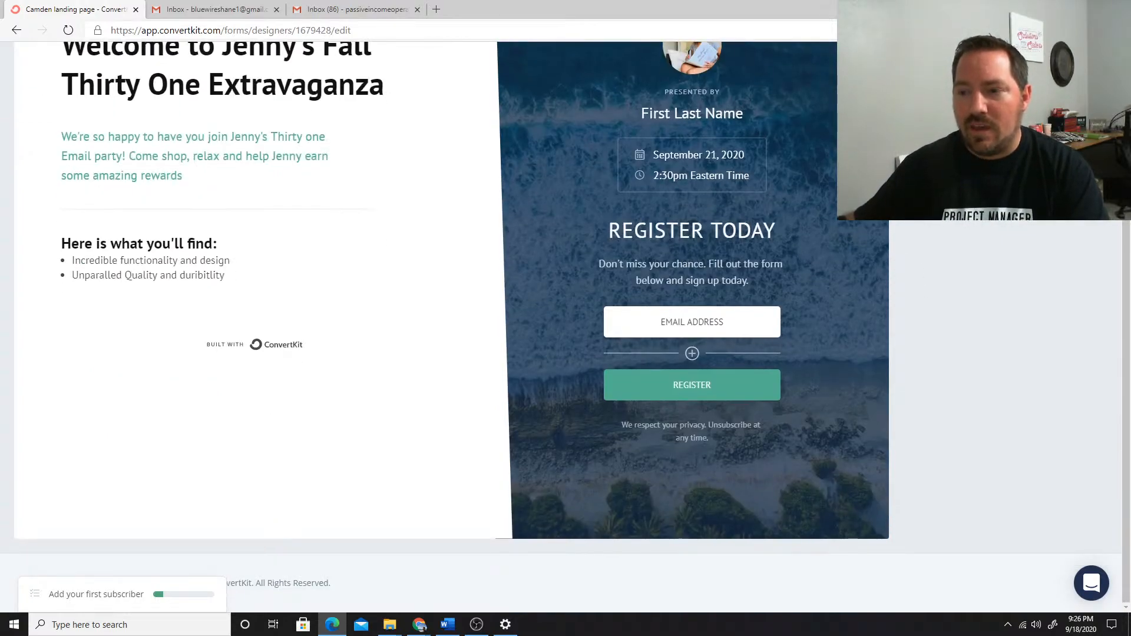
scroll(853, 227, "up", 3)
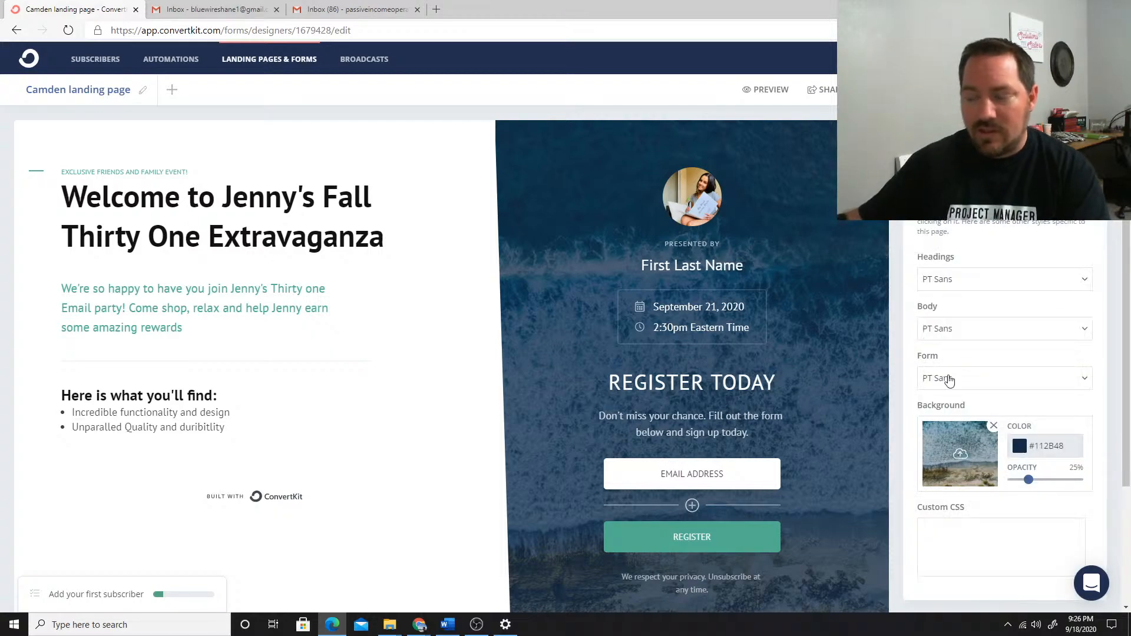
left_click(961, 453)
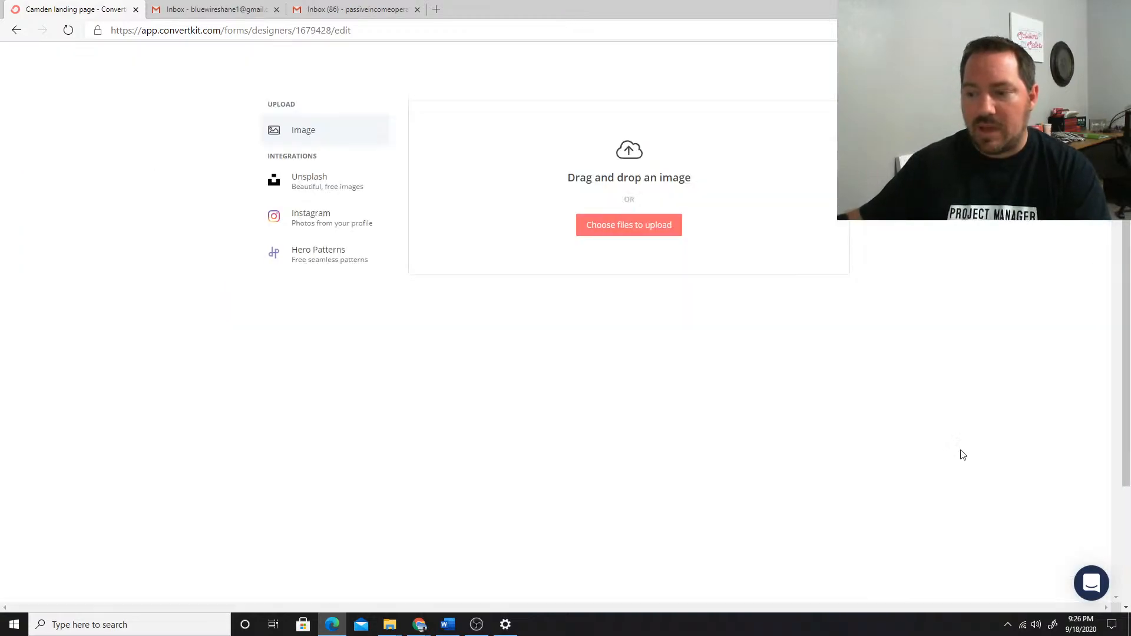
left_click(635, 226)
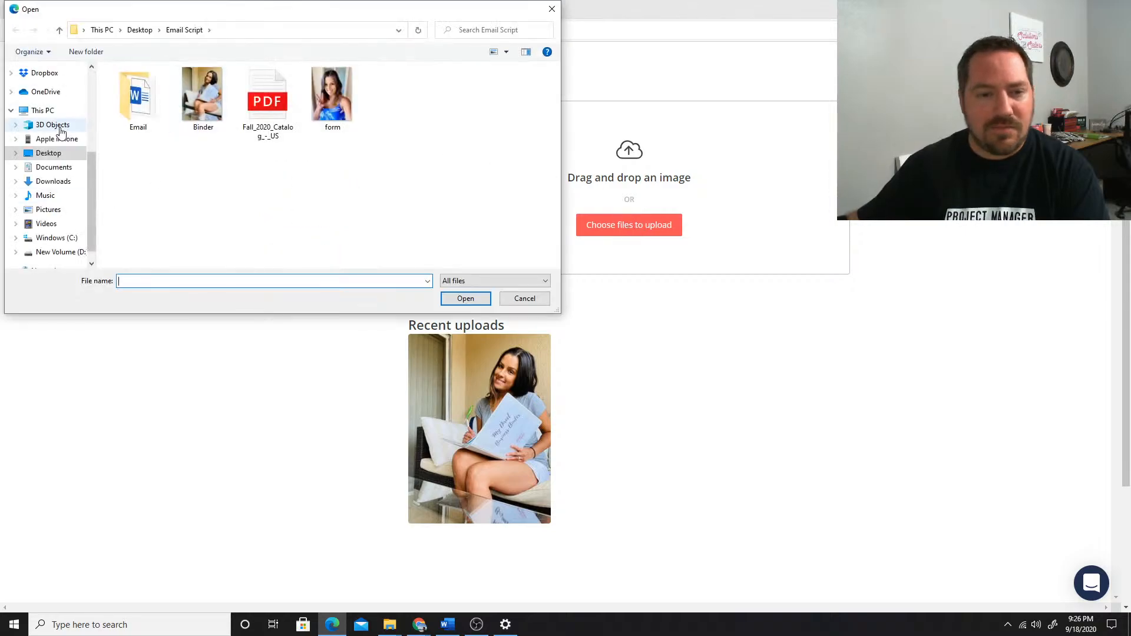
scroll(61, 131, "up", 3)
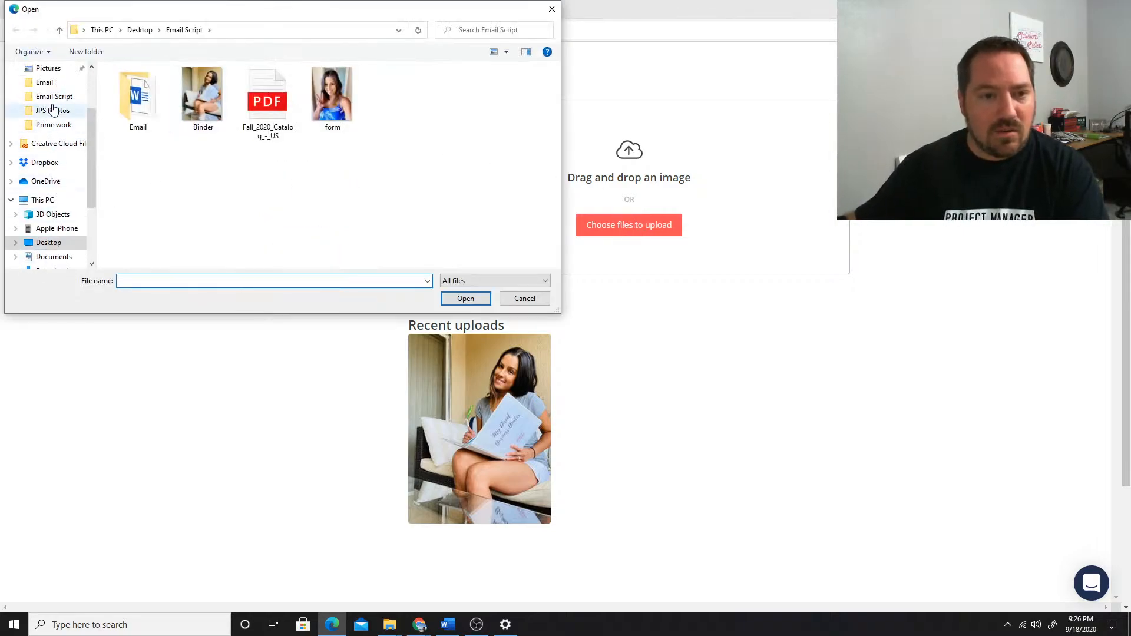
scroll(52, 141, "up", 1)
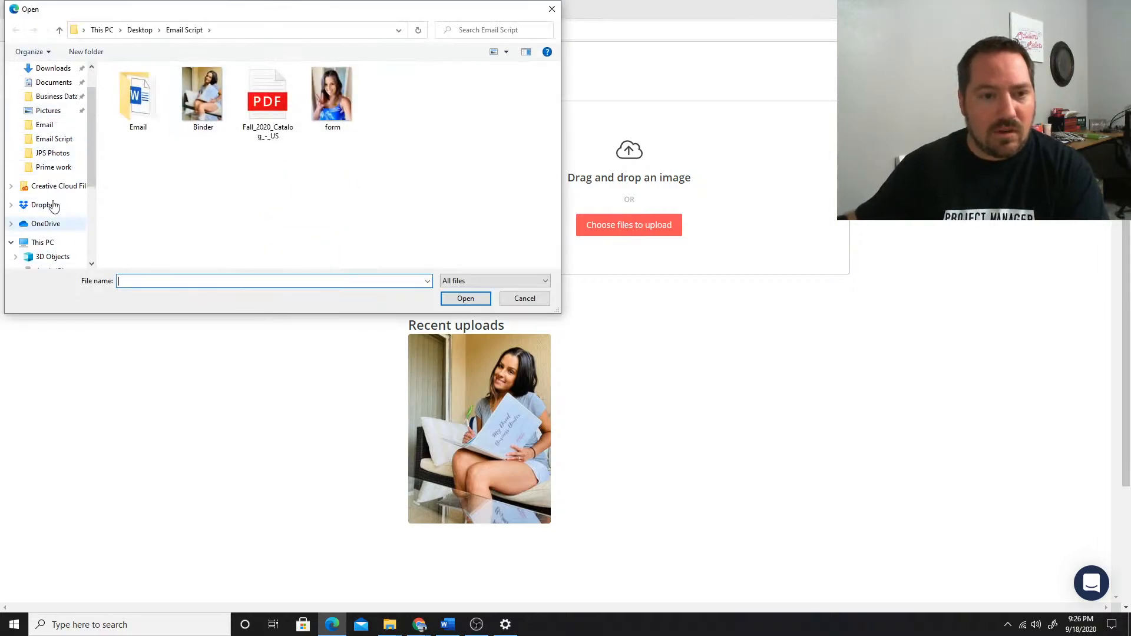
scroll(41, 87, "up", 2)
left_click(48, 91)
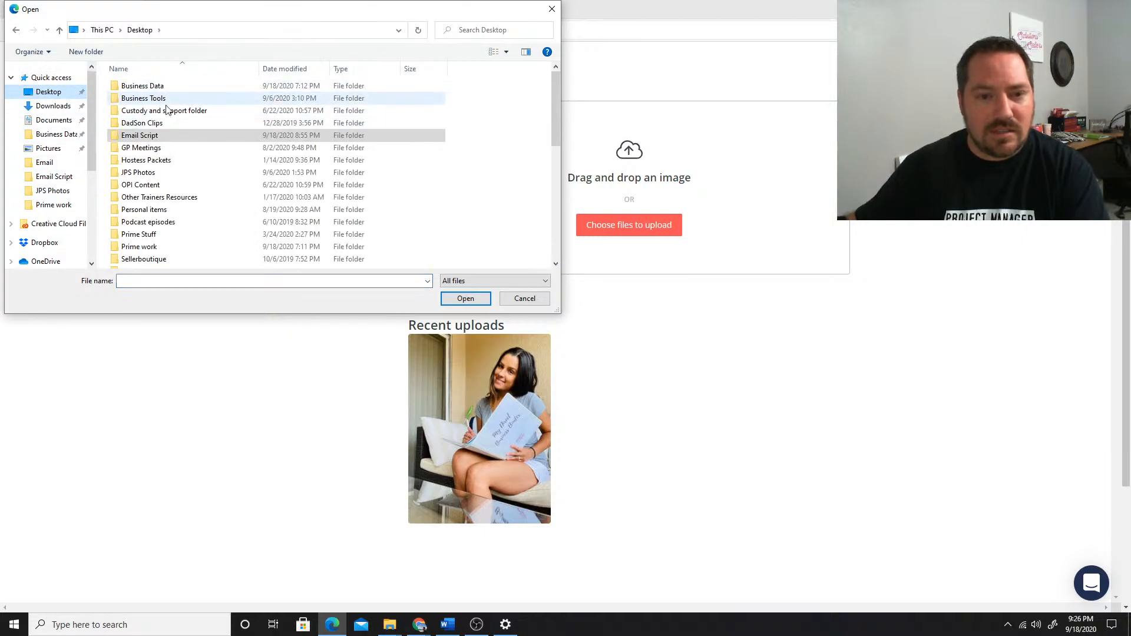
Upload picture 3 from September 2020 Scripts > Dog Days of Summer > Banners and use it as the page background
scroll(167, 109, "down", 2)
scroll(167, 147, "up", 1)
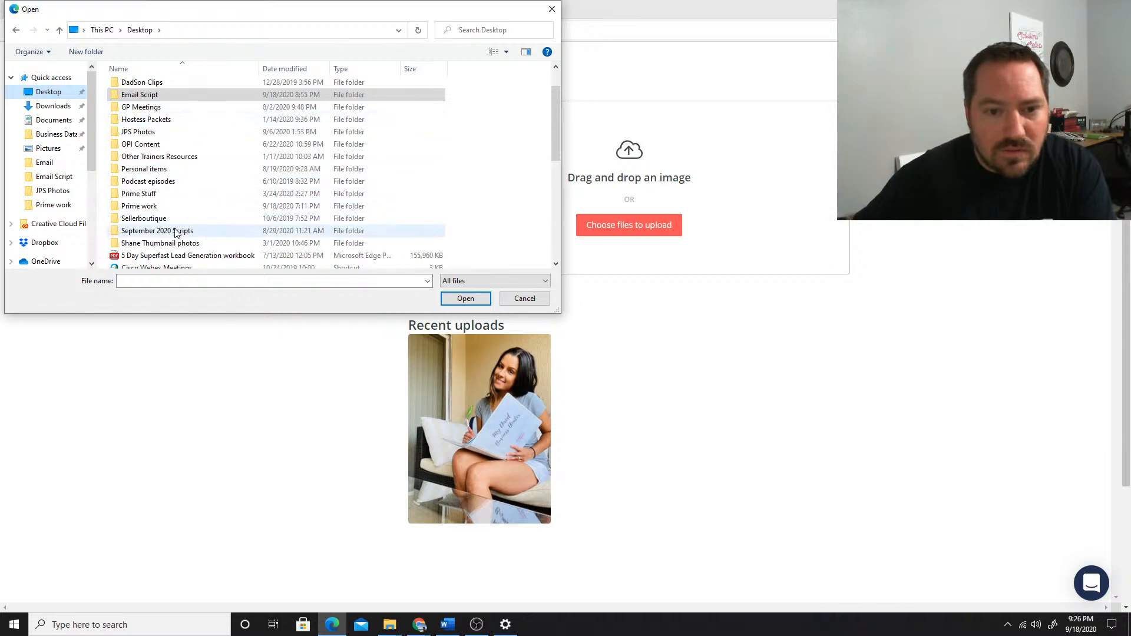
double_click(175, 231)
double_click(188, 95)
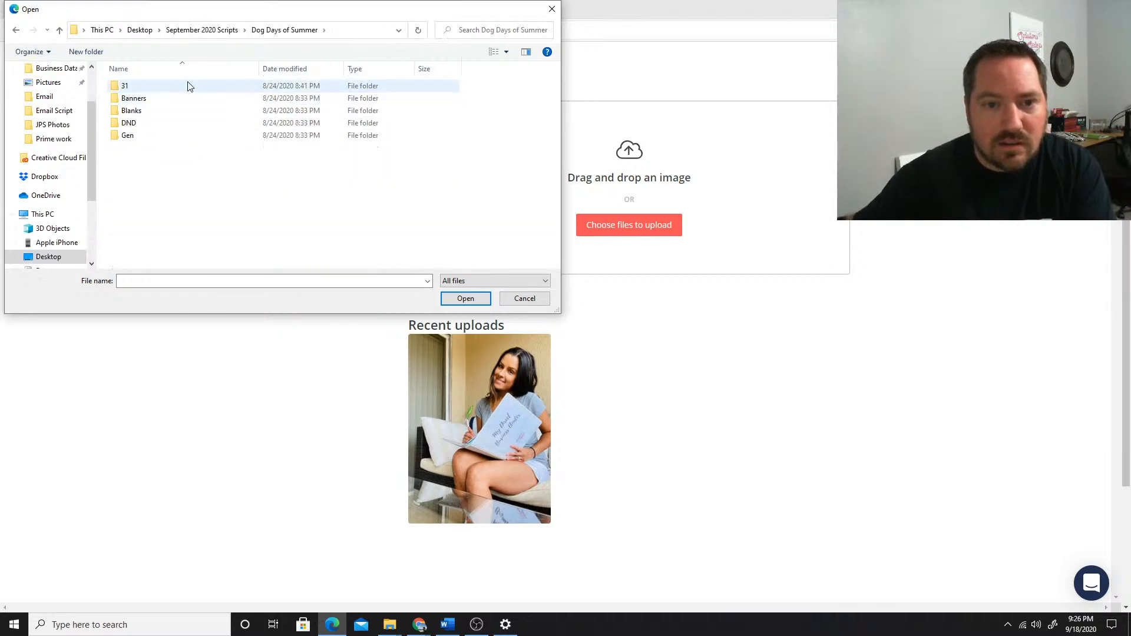
double_click(132, 100)
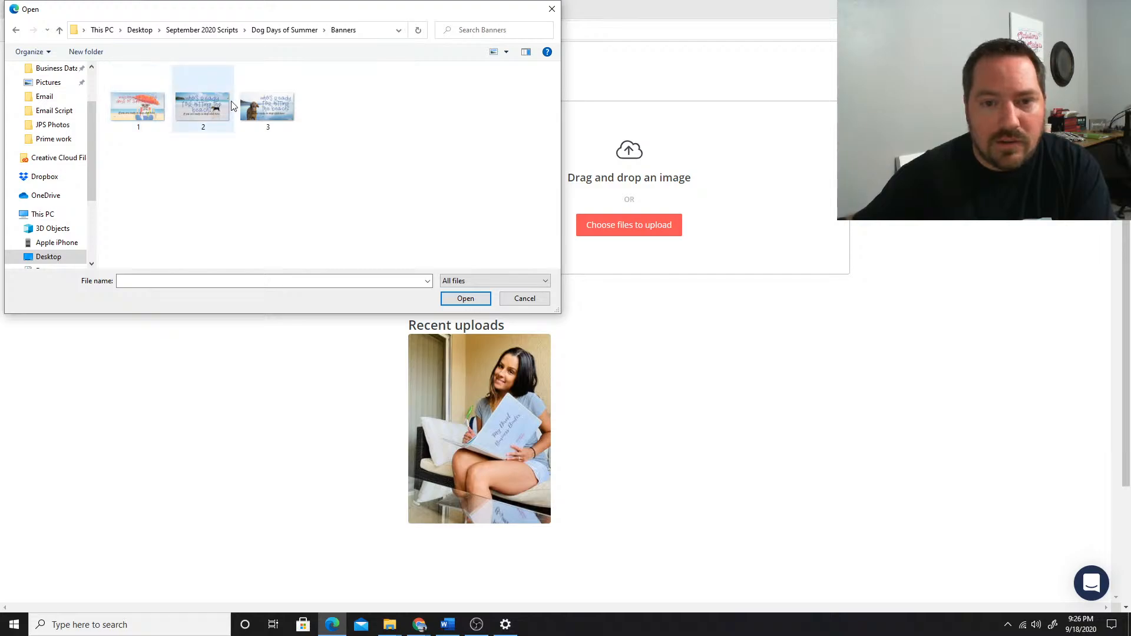
double_click(262, 109)
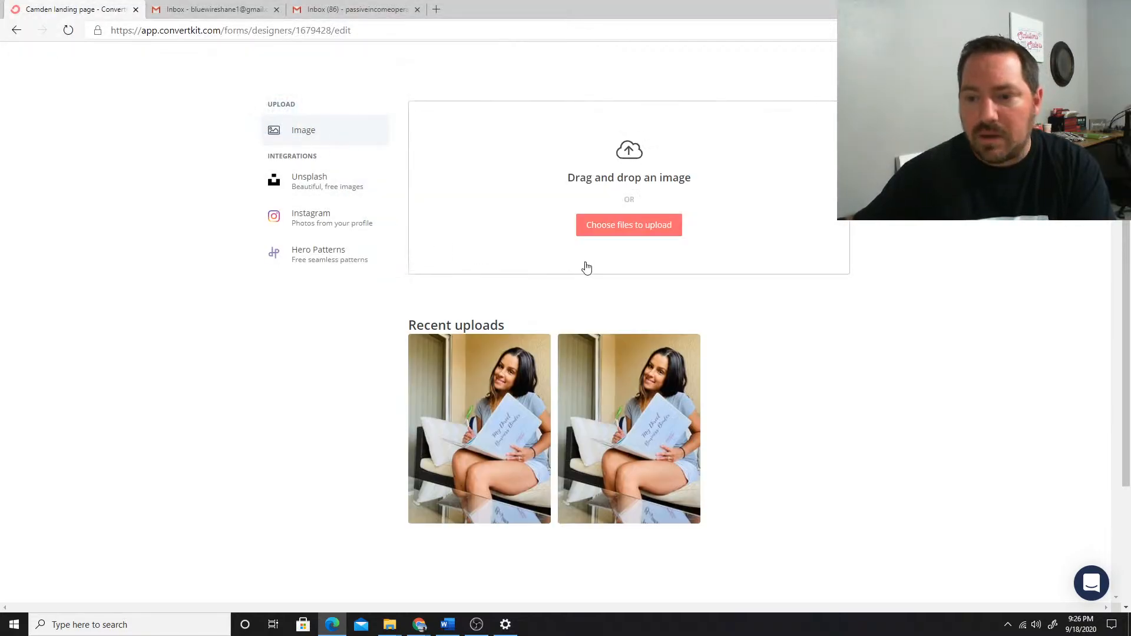
left_click(486, 386)
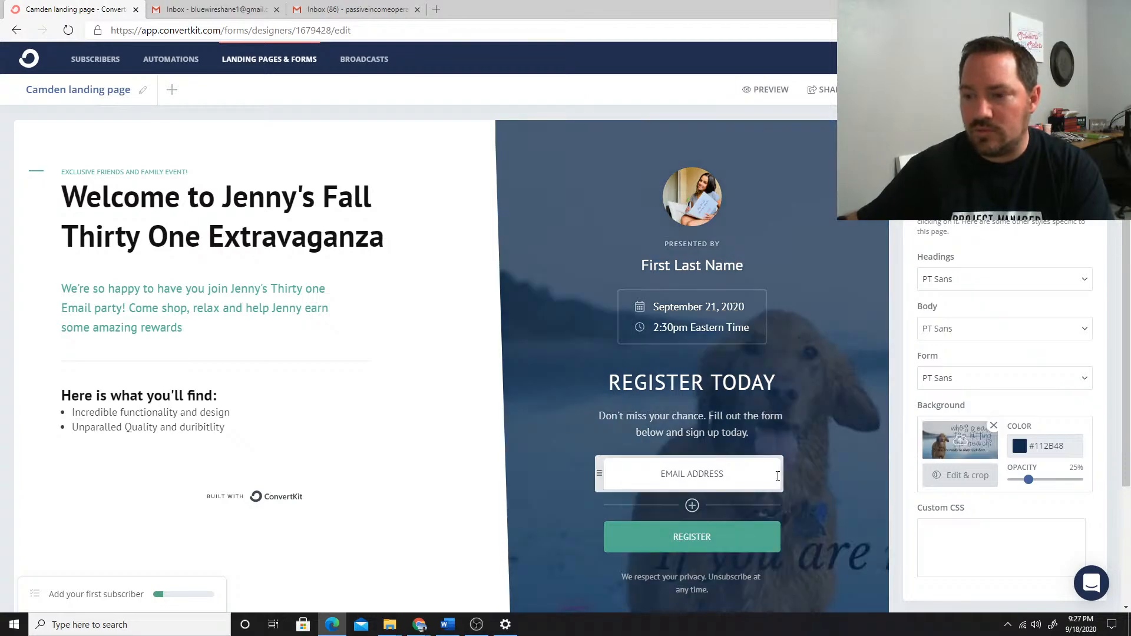
scroll(796, 364, "down", 3)
scroll(807, 392, "up", 3)
scroll(830, 387, "down", 3)
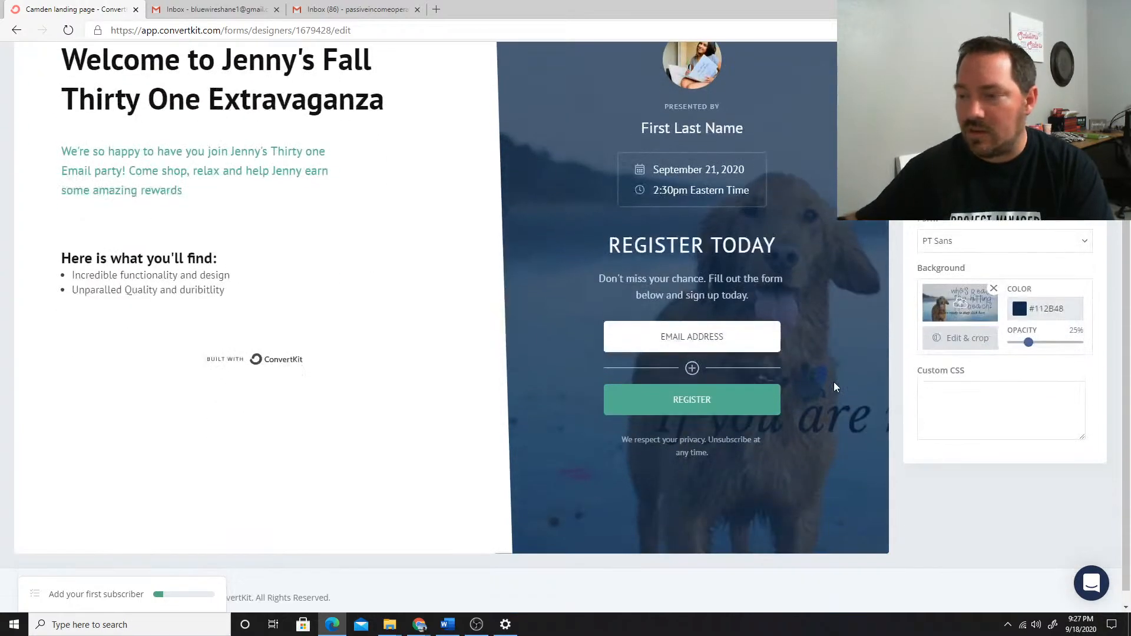
scroll(817, 382, "up", 3)
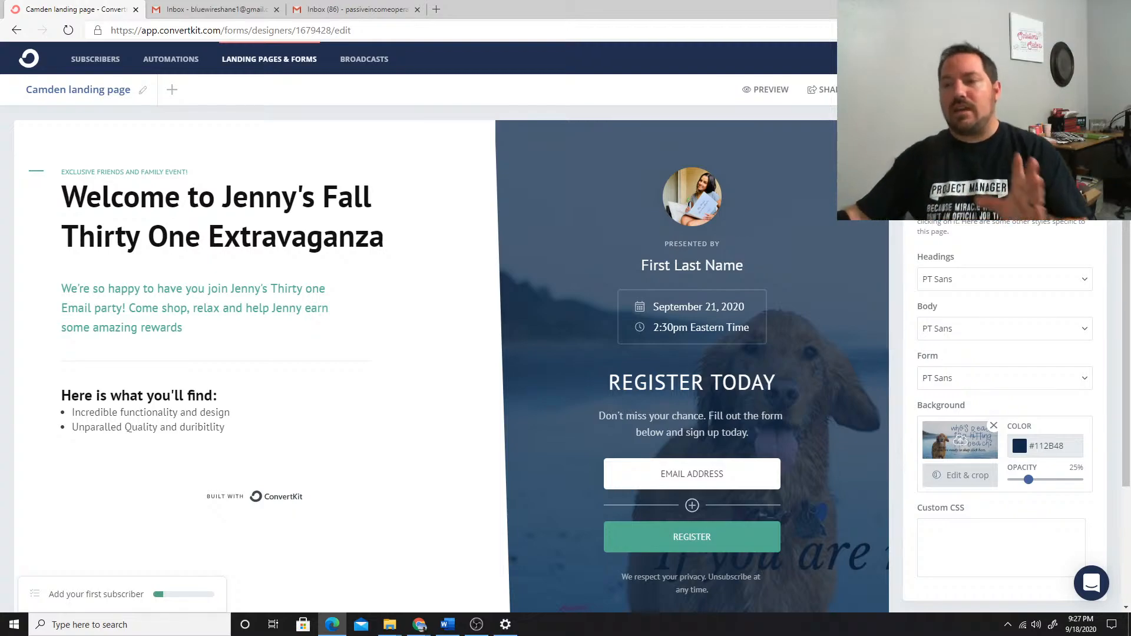
Reword the end of the landing page's success message to ask visitors to confirm their RSVP to the hostess's party
left_click(888, 89)
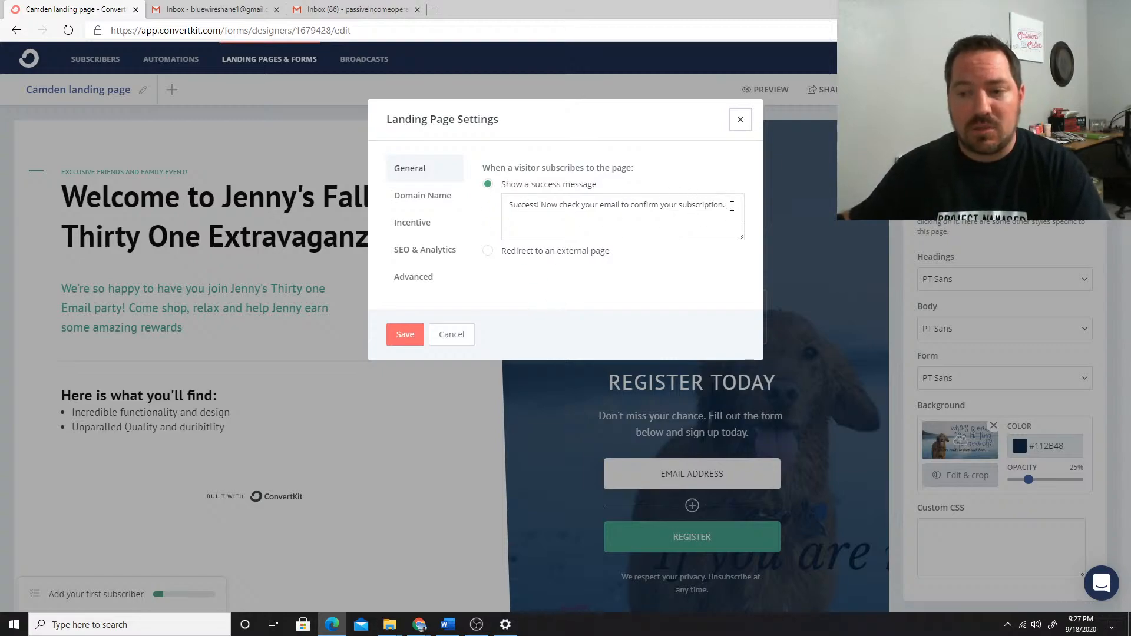
left_click_drag(731, 206, 632, 206)
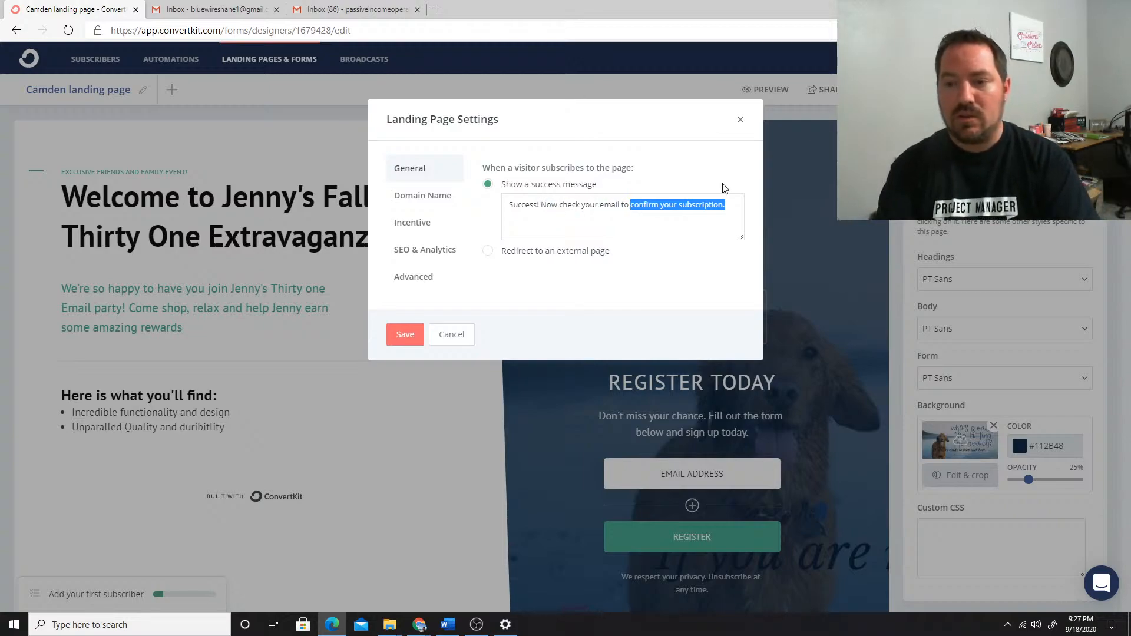
type("C")
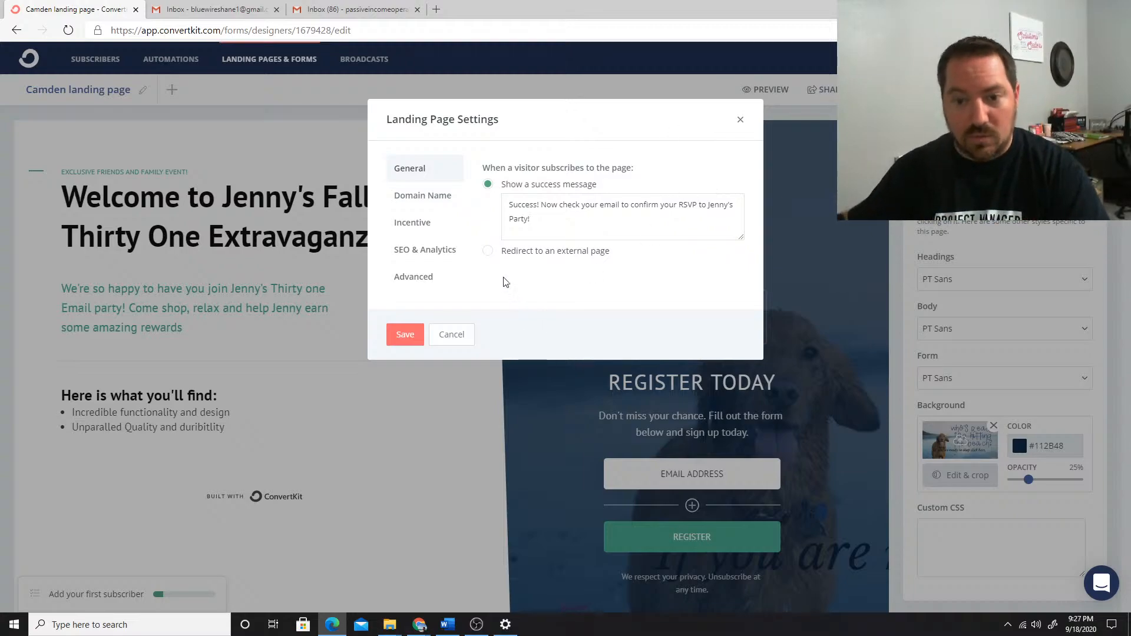
Enter the hostess's name followed by "party" as the page URL in the domain settings and save the landing page settings
left_click(415, 202)
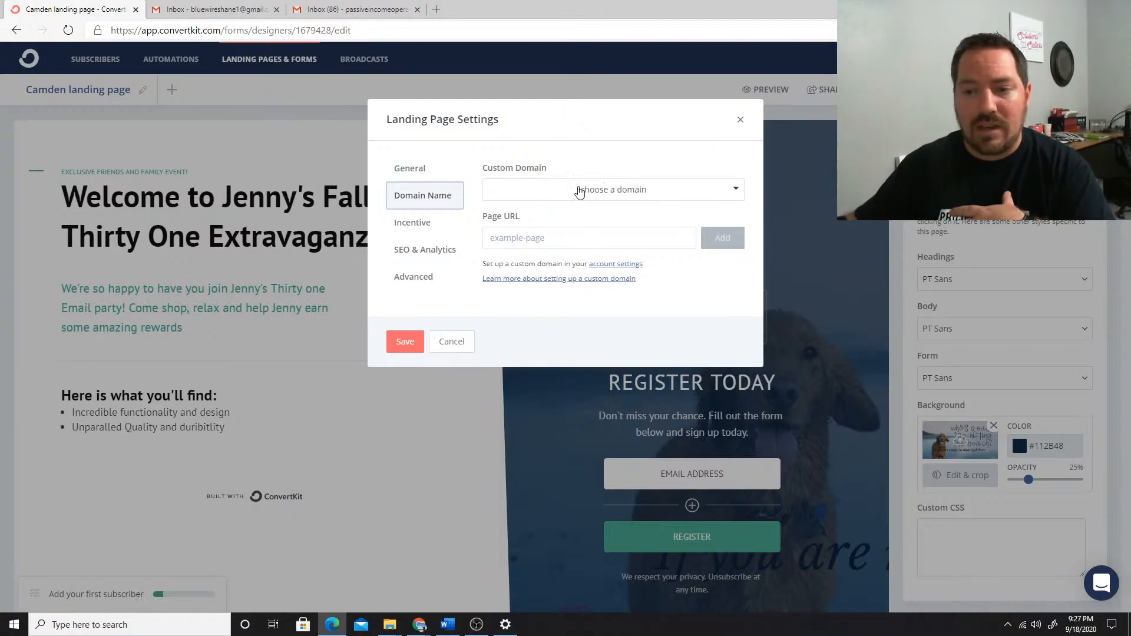
left_click(581, 190)
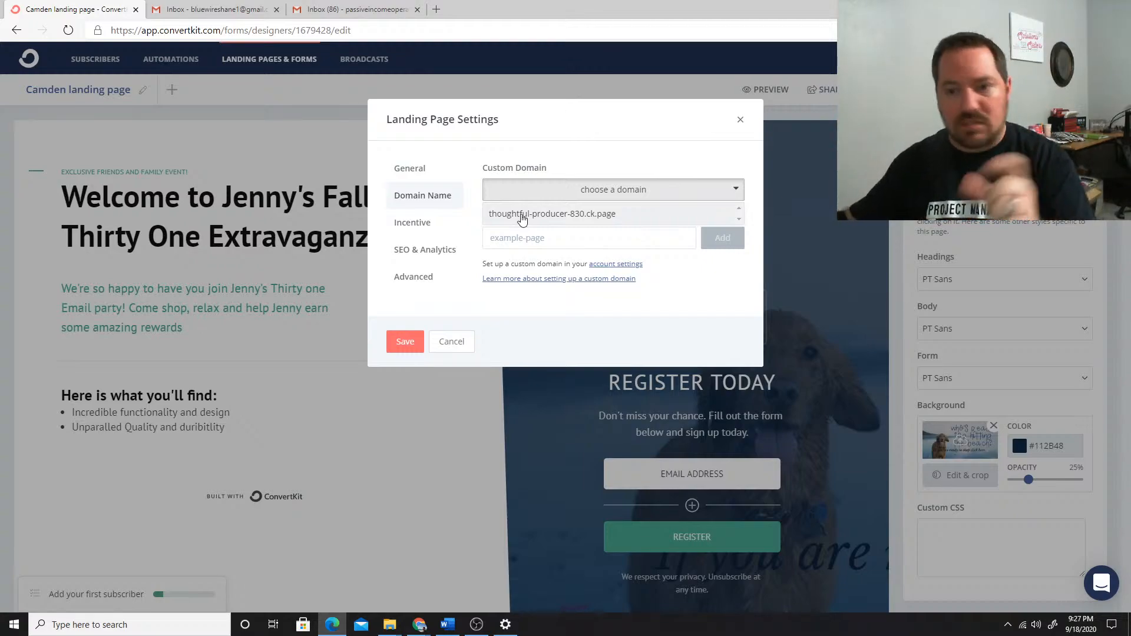
left_click(615, 299)
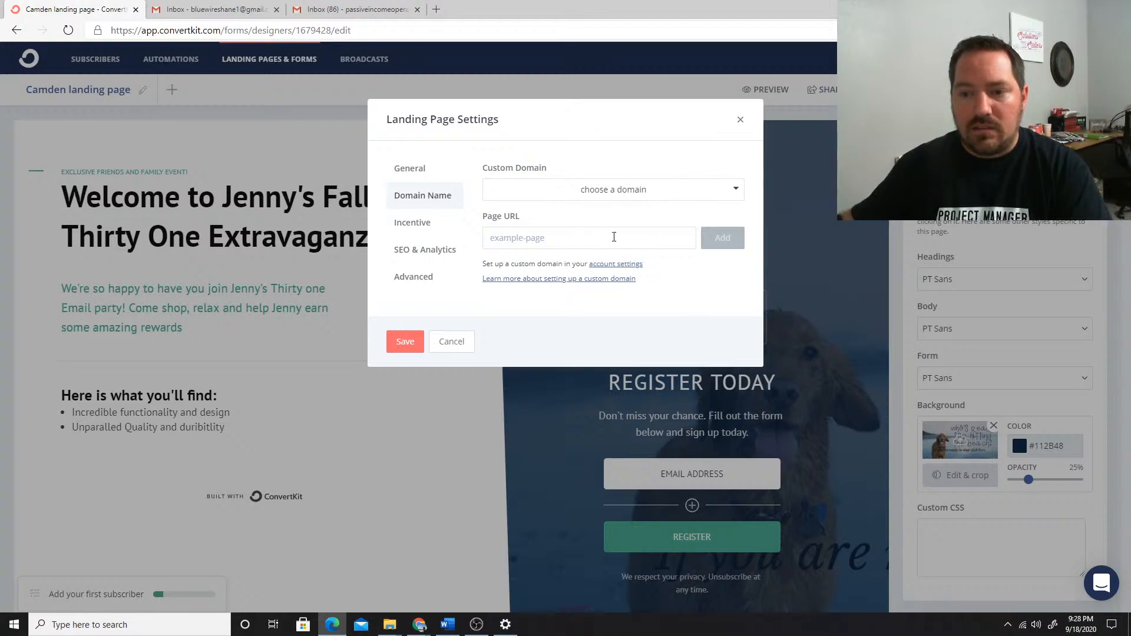
type("Jennysparty")
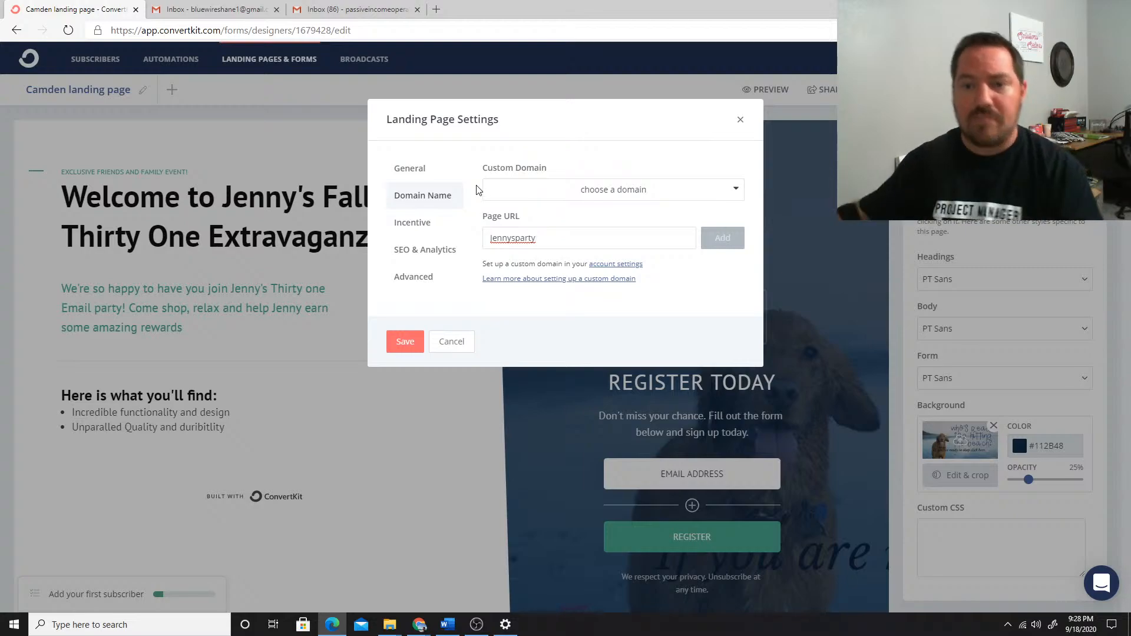
left_click(417, 227)
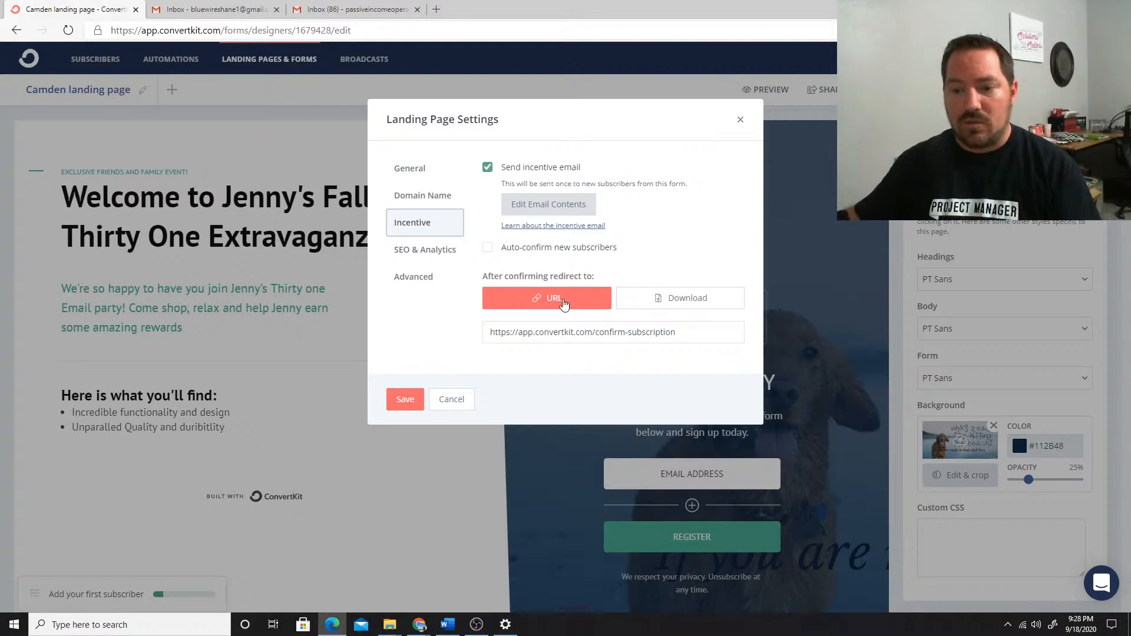
left_click(405, 400)
Add two fields labelled "FIRST NAME" and "LAST NAME" below the email address in the registration form
scroll(665, 461, "down", 3)
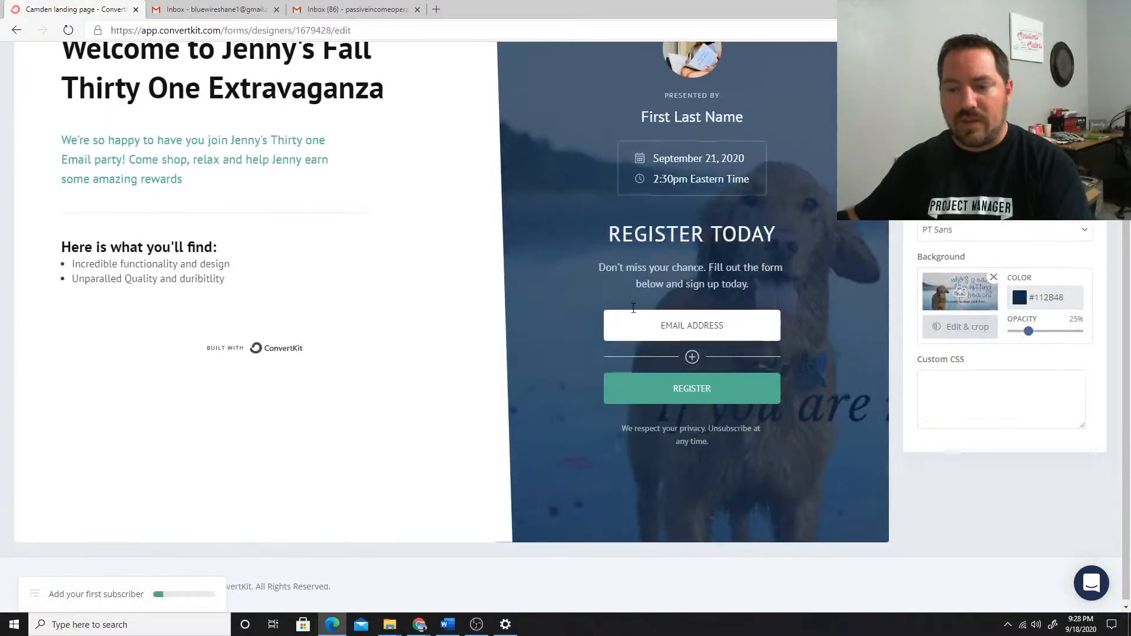
left_click(693, 353)
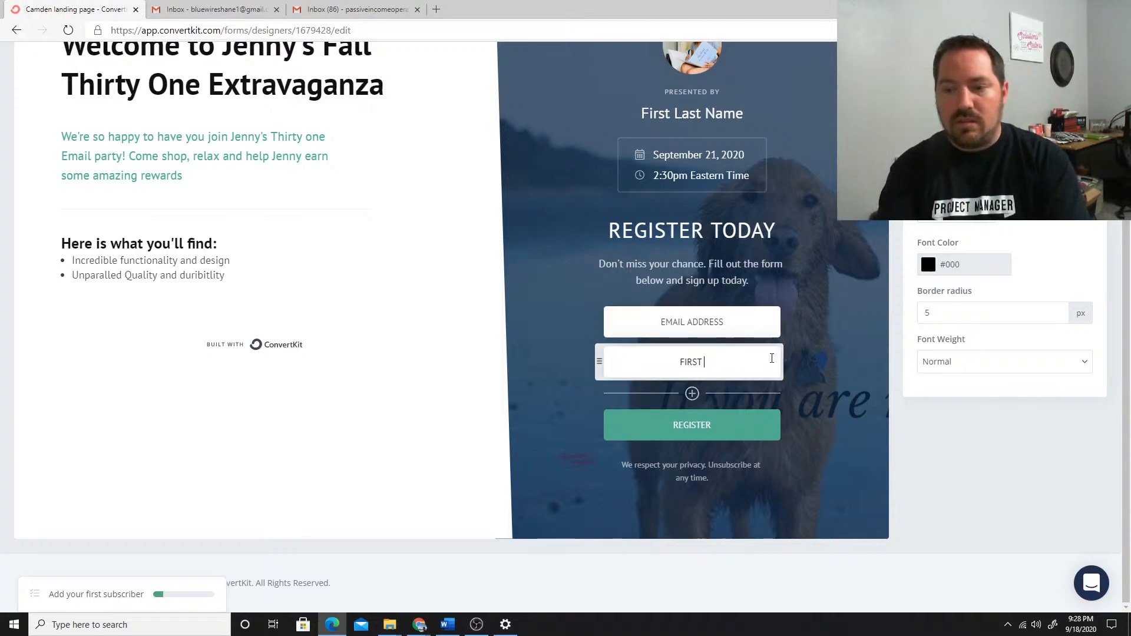
type("NAME")
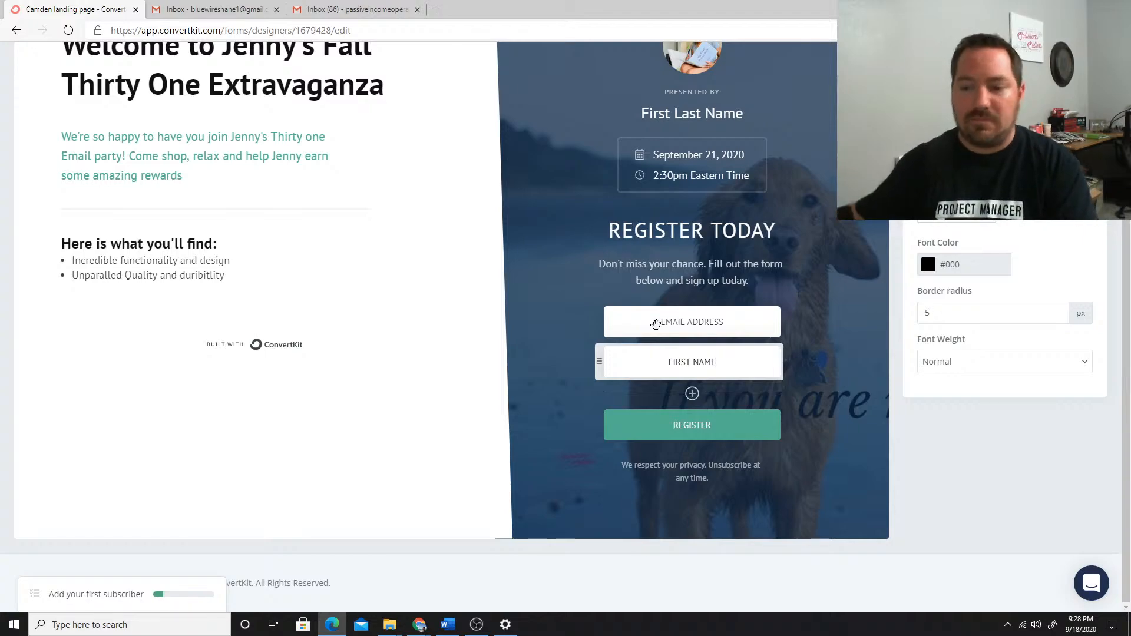
left_click(688, 394)
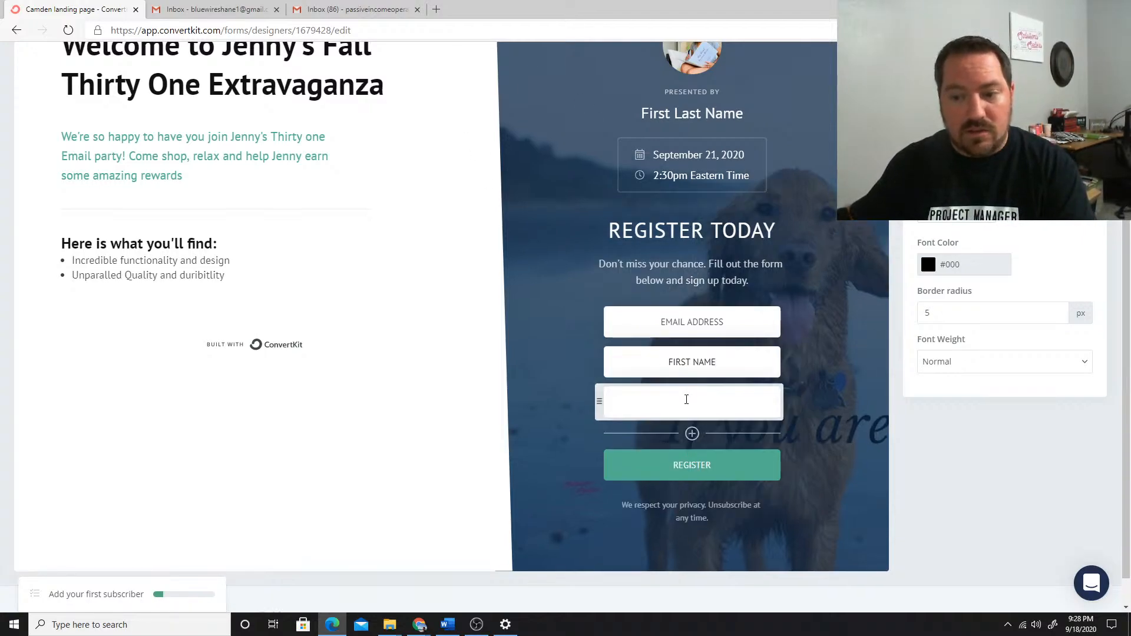
type("LAST NAME")
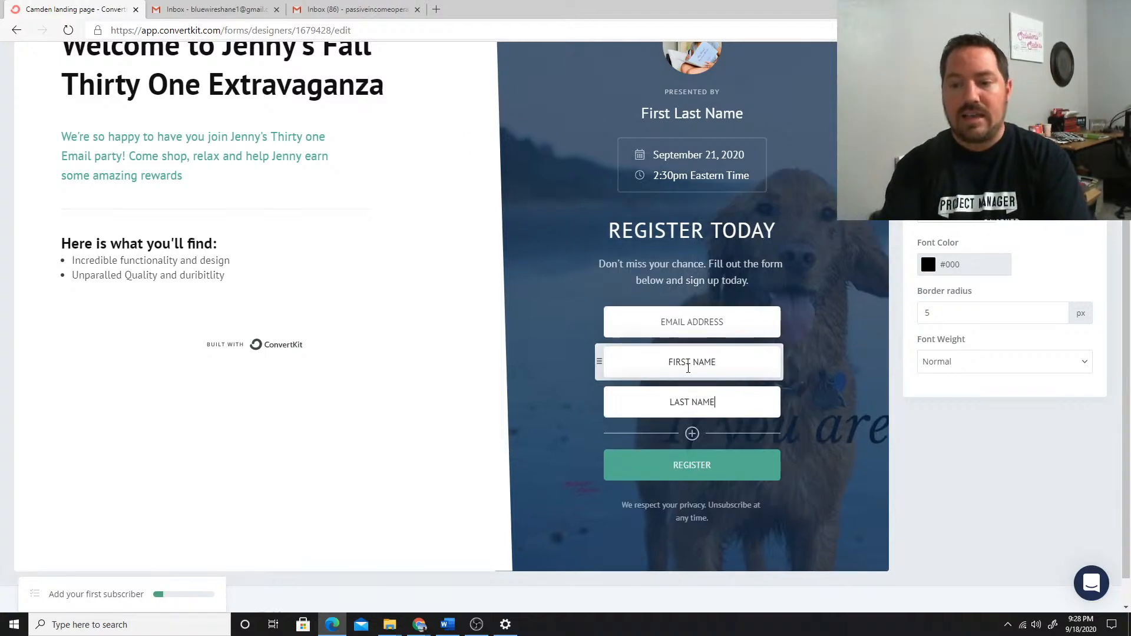
Assign the First Name custom field to the form's LAST NAME field
scroll(688, 367, "up", 3)
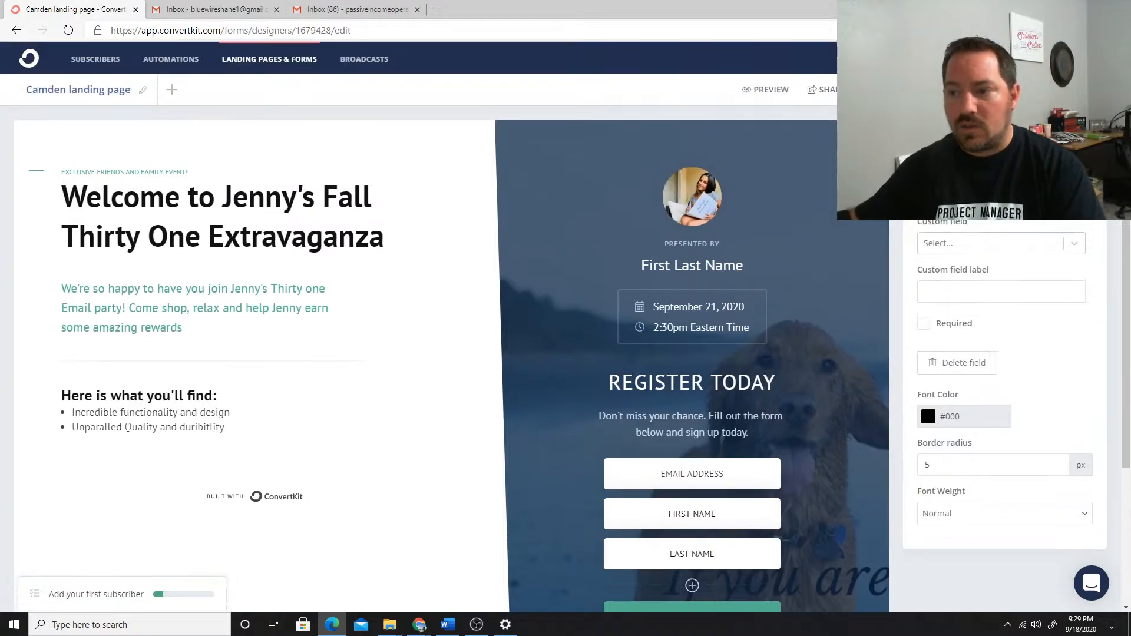
scroll(723, 434, "down", 1)
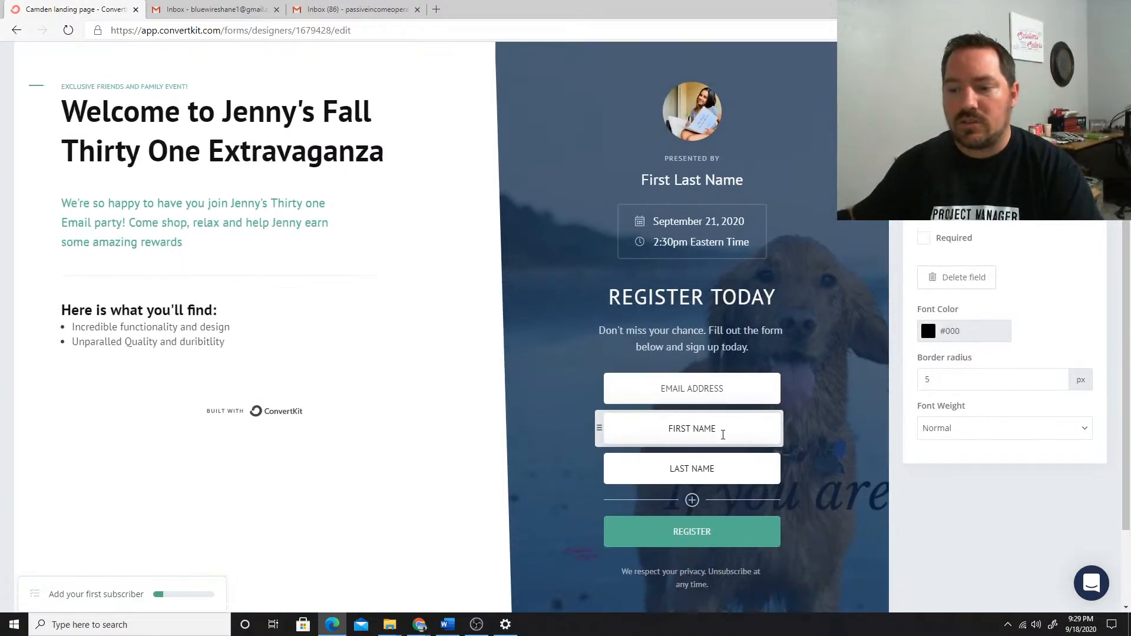
scroll(1014, 236, "up", 1)
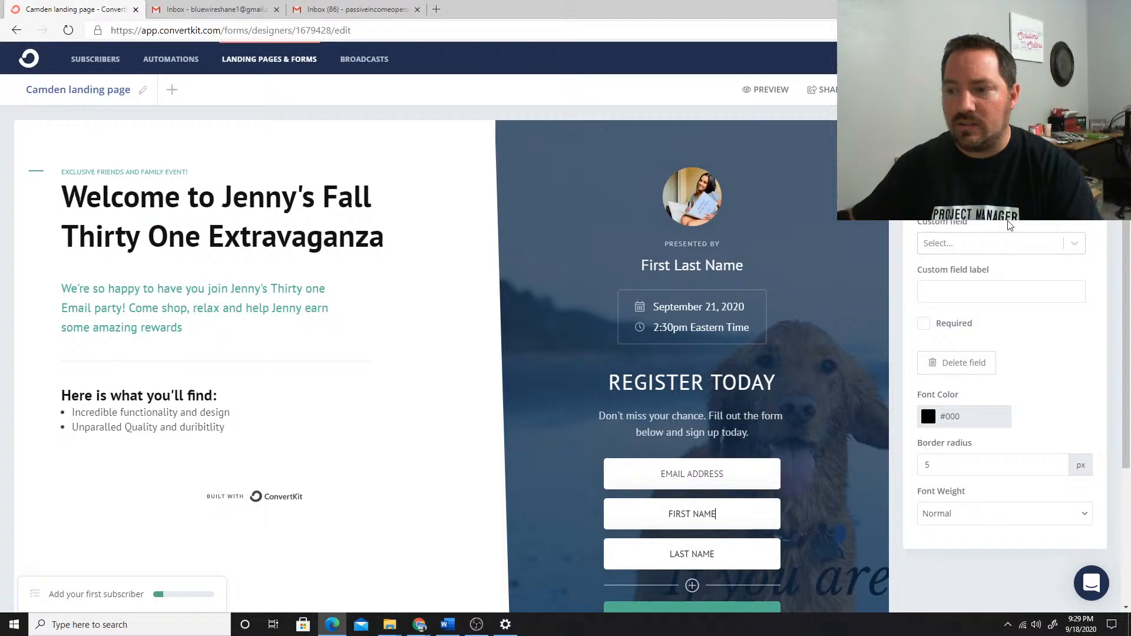
left_click(1030, 246)
left_click(1074, 244)
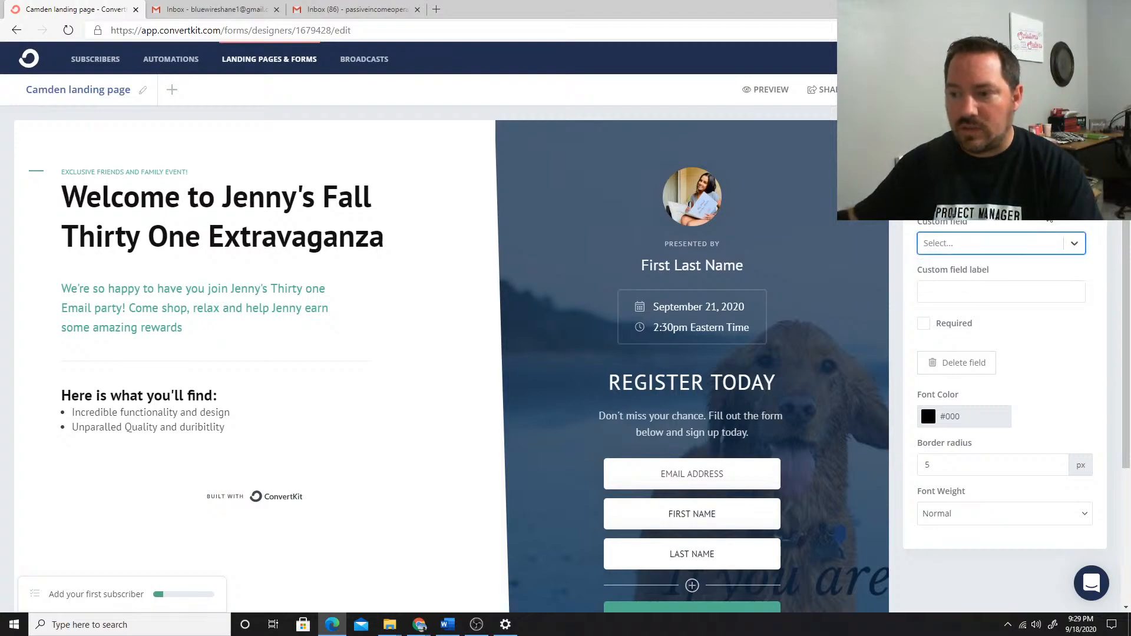
left_click(1052, 198)
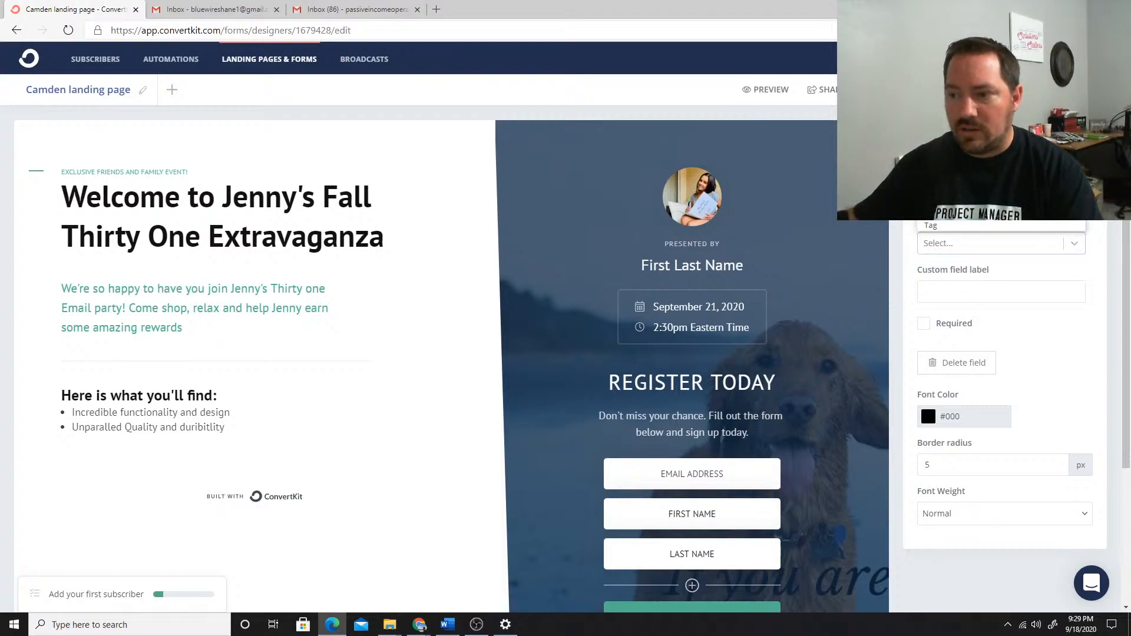
left_click(1078, 250)
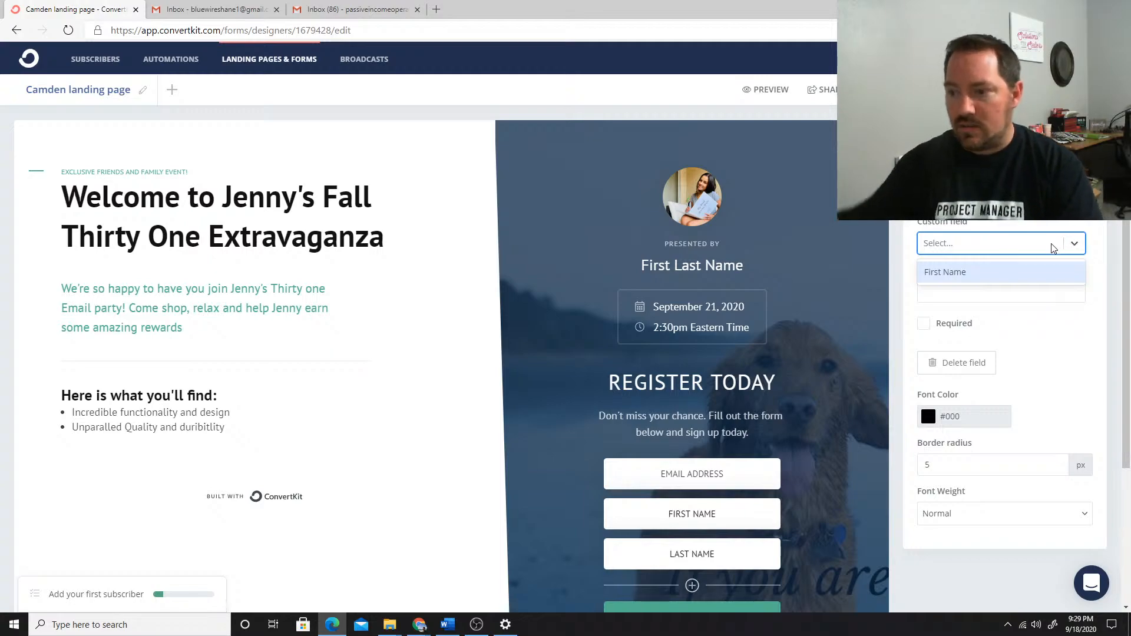
left_click(946, 272)
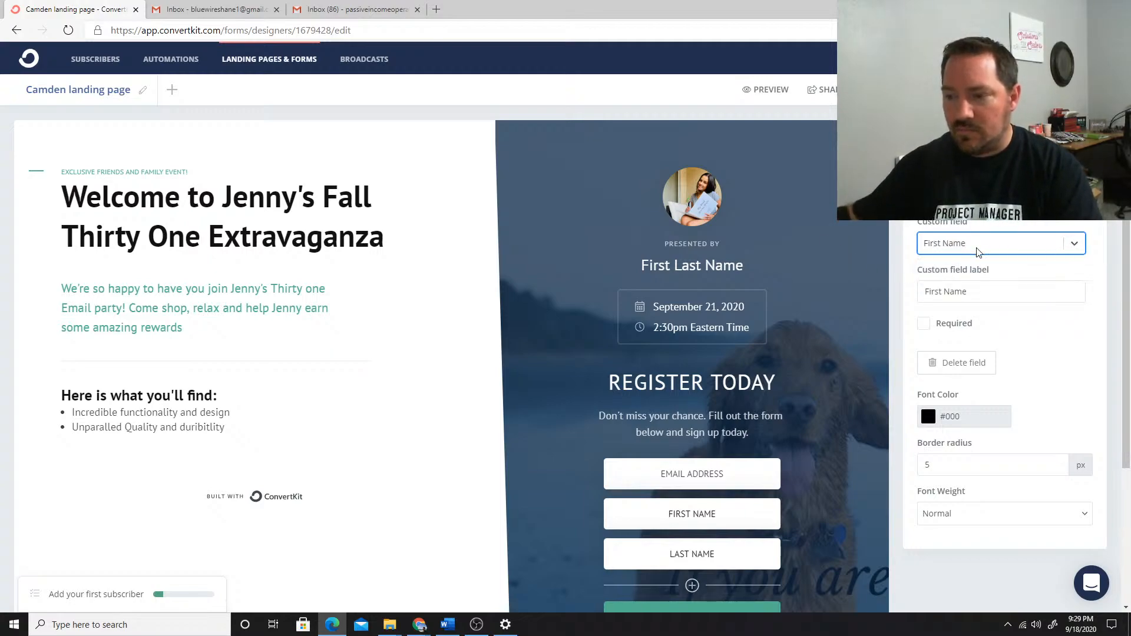
scroll(978, 252, "down", 2)
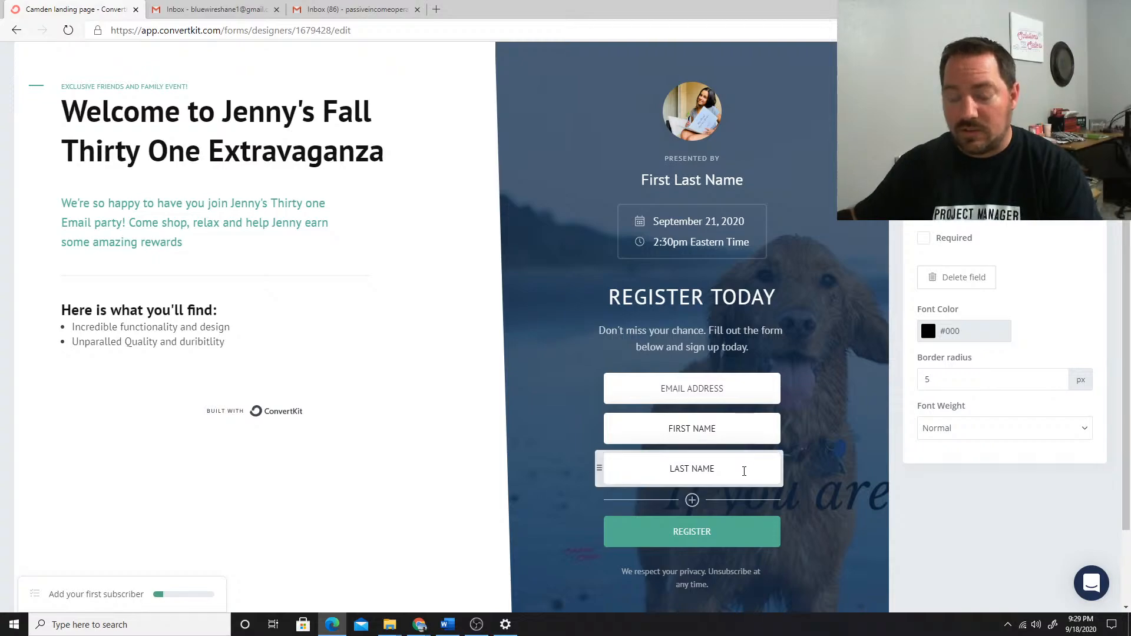
Check which custom field options are available for the registration form's LAST NAME field
scroll(744, 471, "down", 2)
scroll(852, 313, "up", 4)
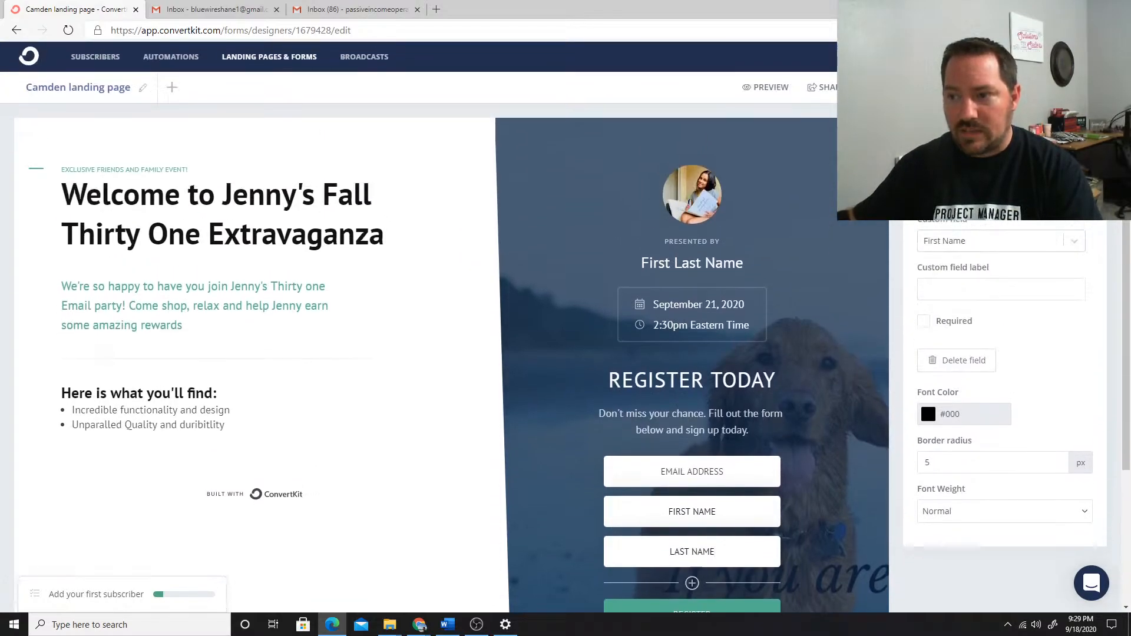
left_click(1071, 246)
left_click(1071, 248)
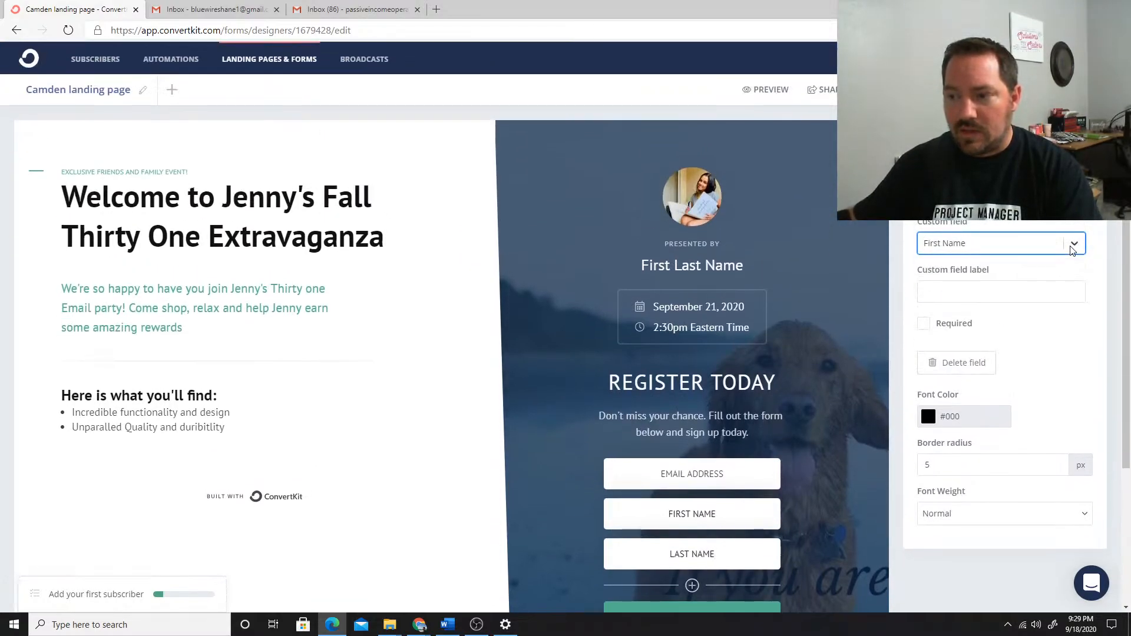
left_click(971, 253)
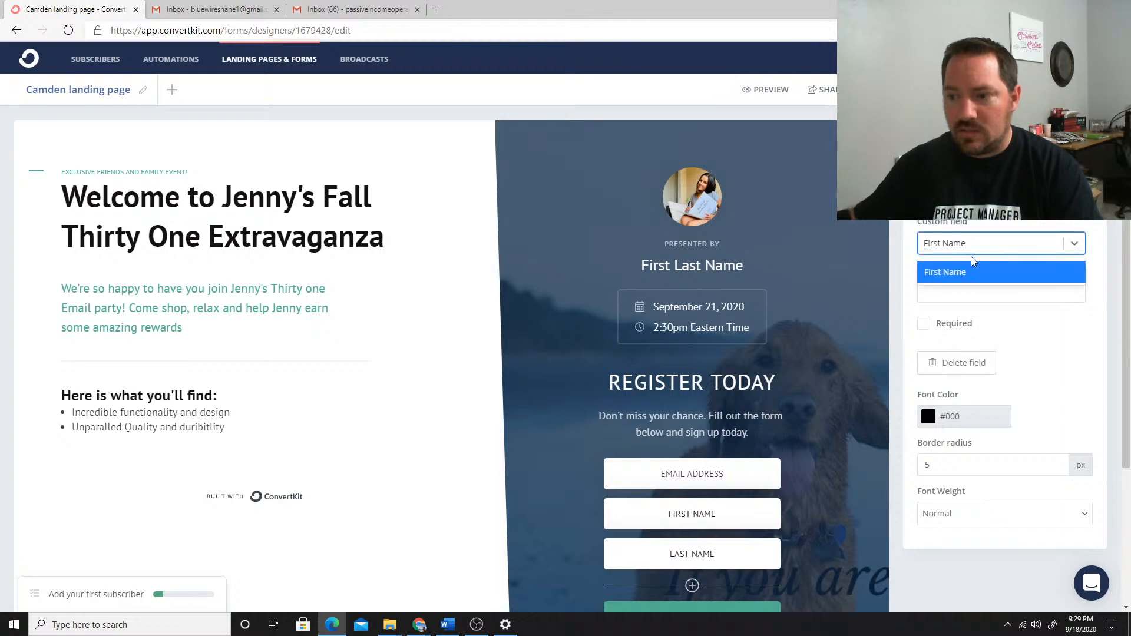
left_click(616, 558)
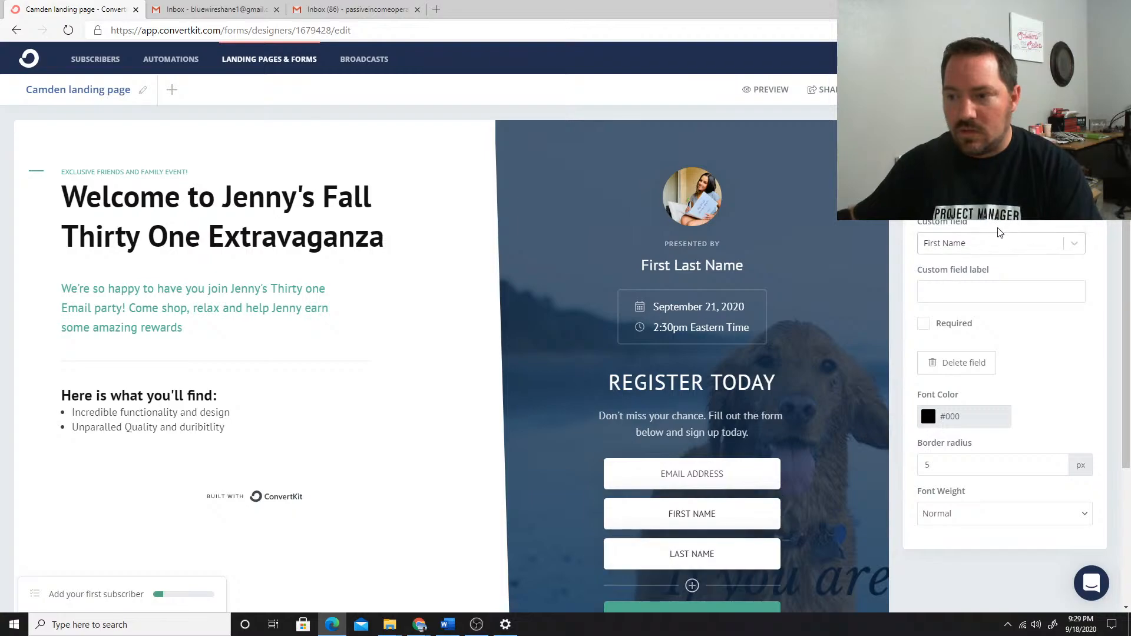
left_click(1040, 243)
left_click(1114, 256)
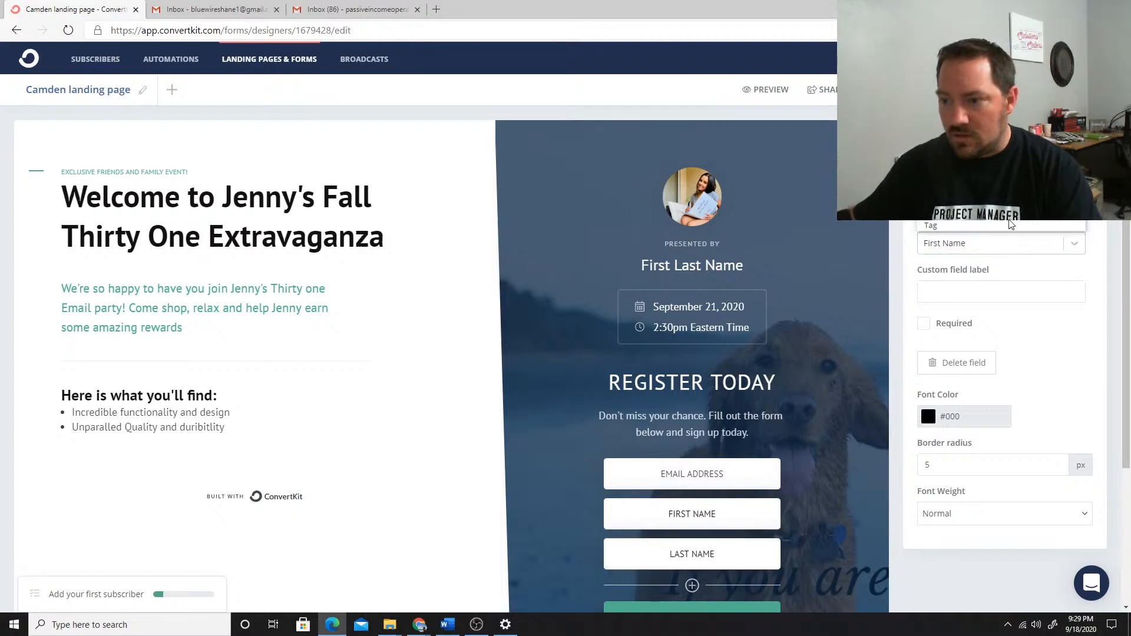
left_click(1072, 244)
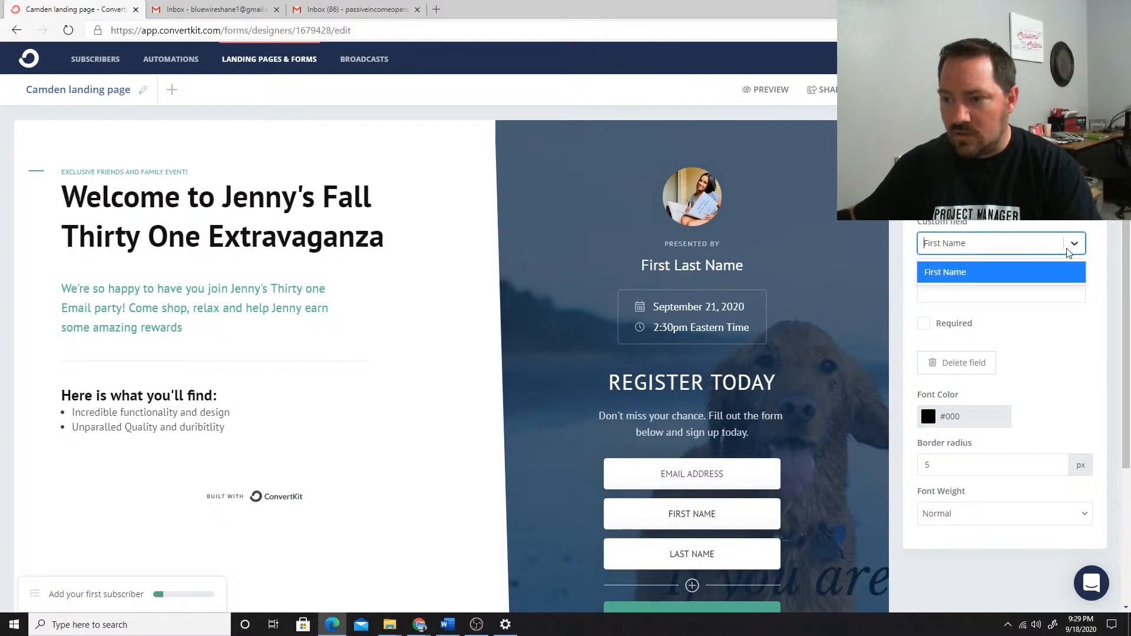
left_click(1003, 260)
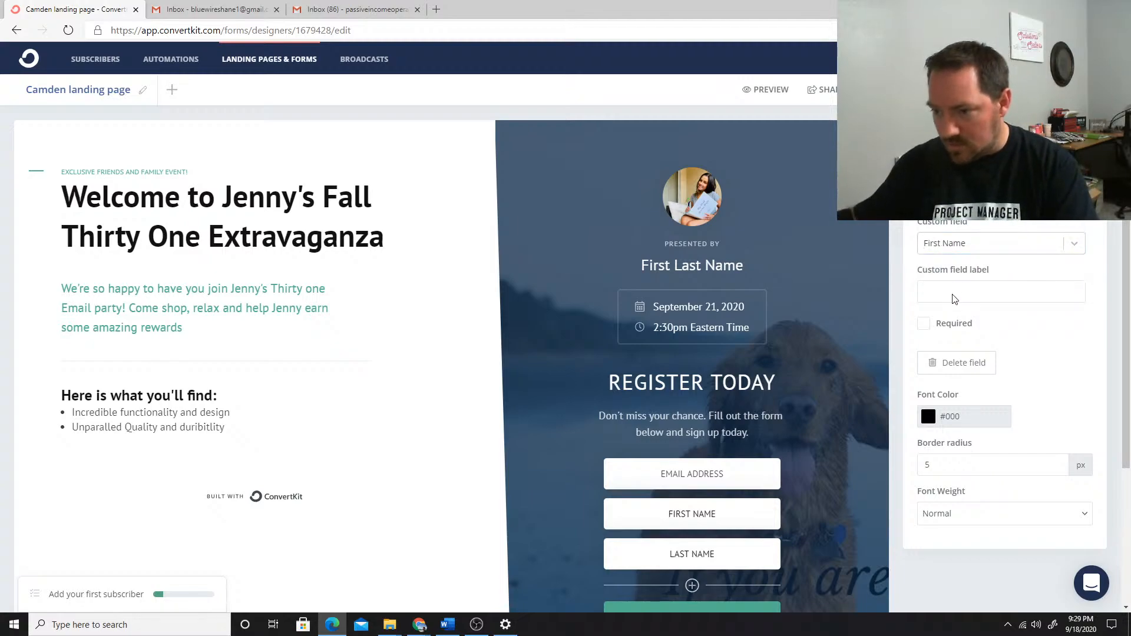
left_click(1070, 243)
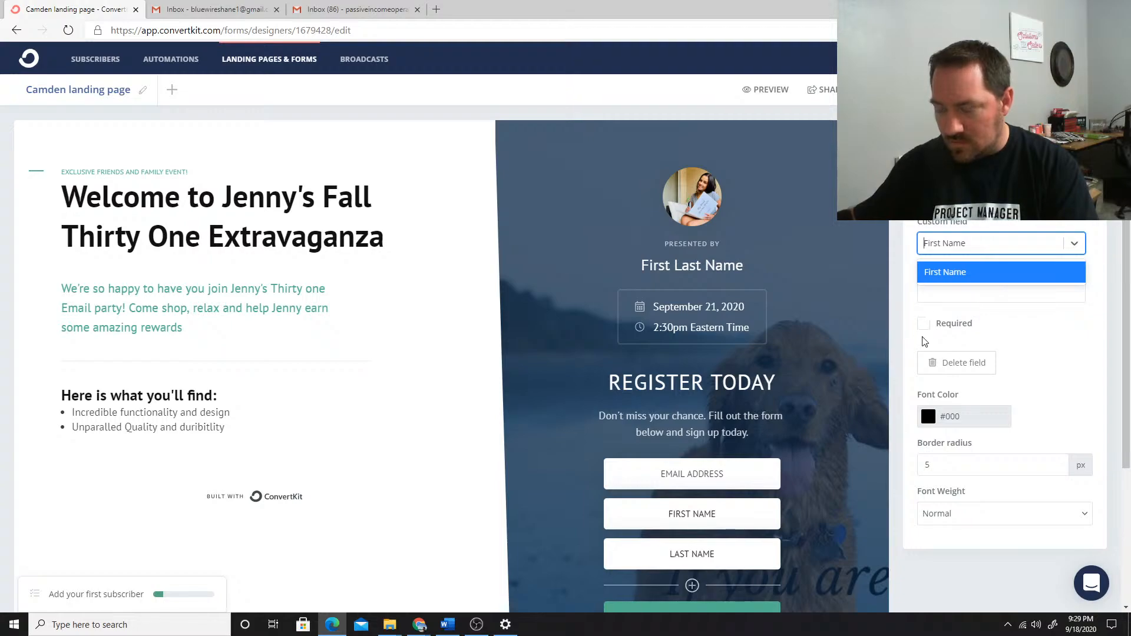
Change the label of the registration form's LAST NAME field to "LAST"
left_click(632, 553)
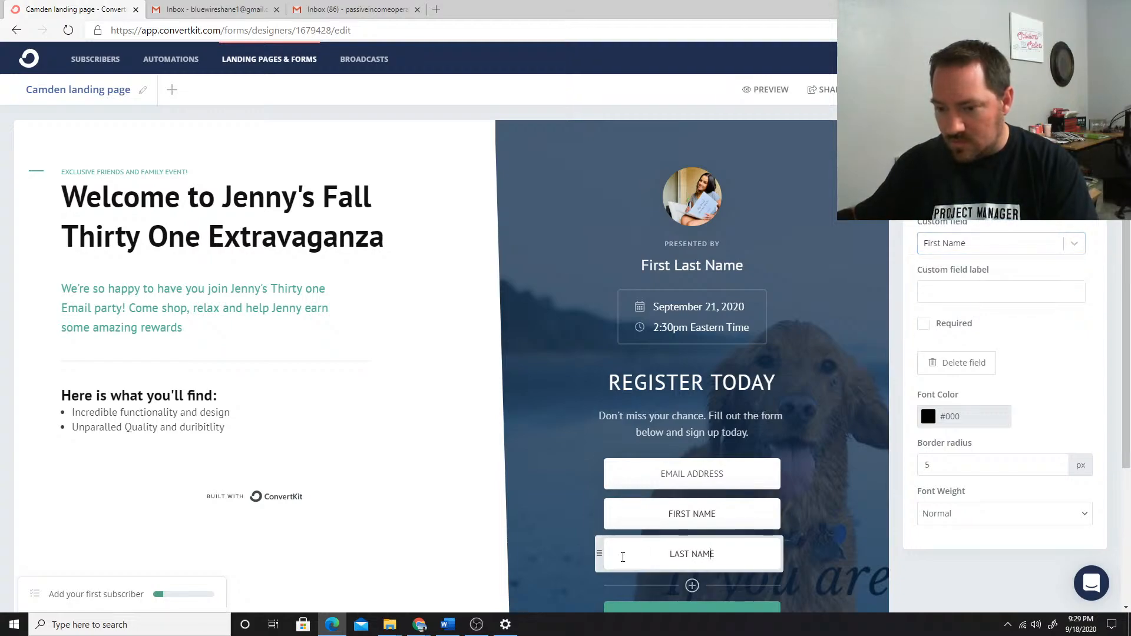
left_click_drag(721, 554, 667, 554)
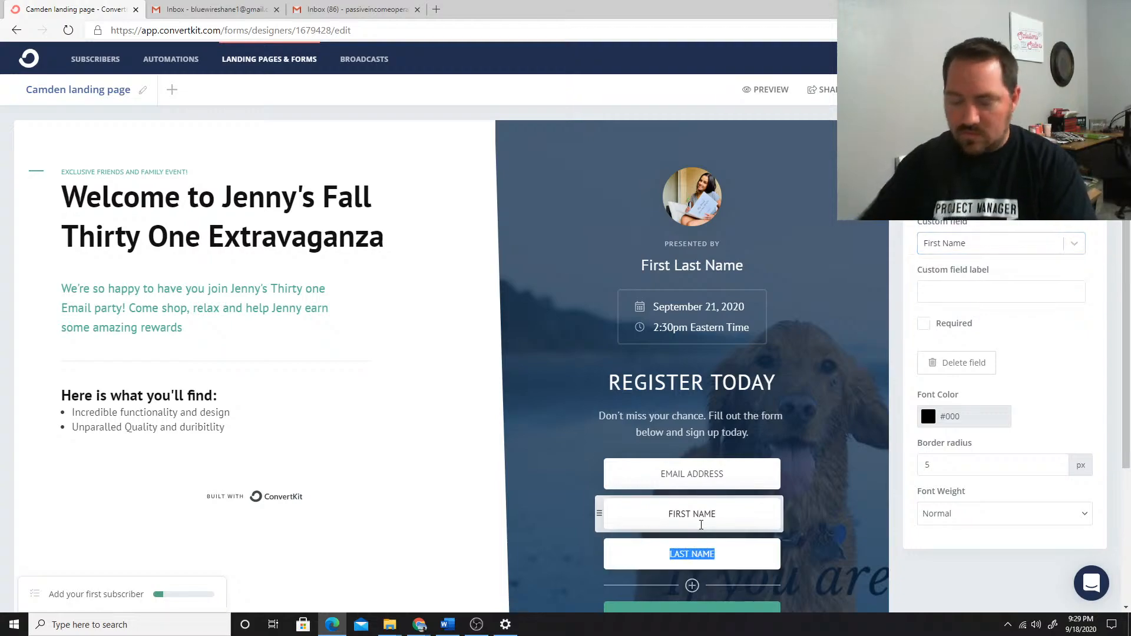
type("LAST")
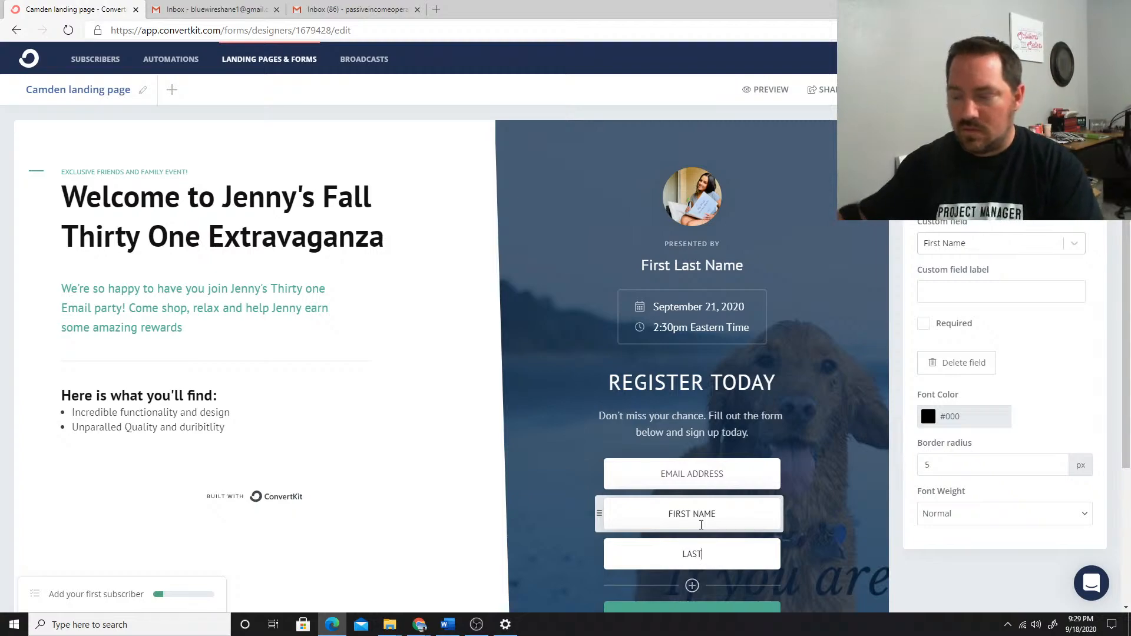
left_click(658, 554)
double_click(657, 554)
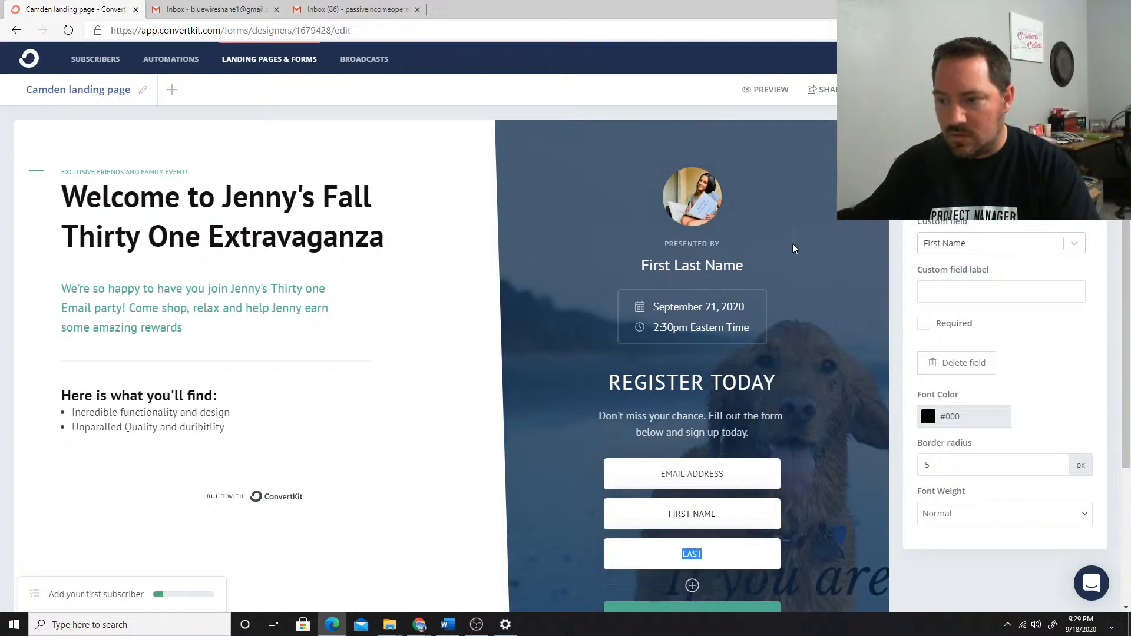
Examine the settings of the email address, FIRST NAME and LAST fields in the registration form
scroll(997, 421, "down", 3)
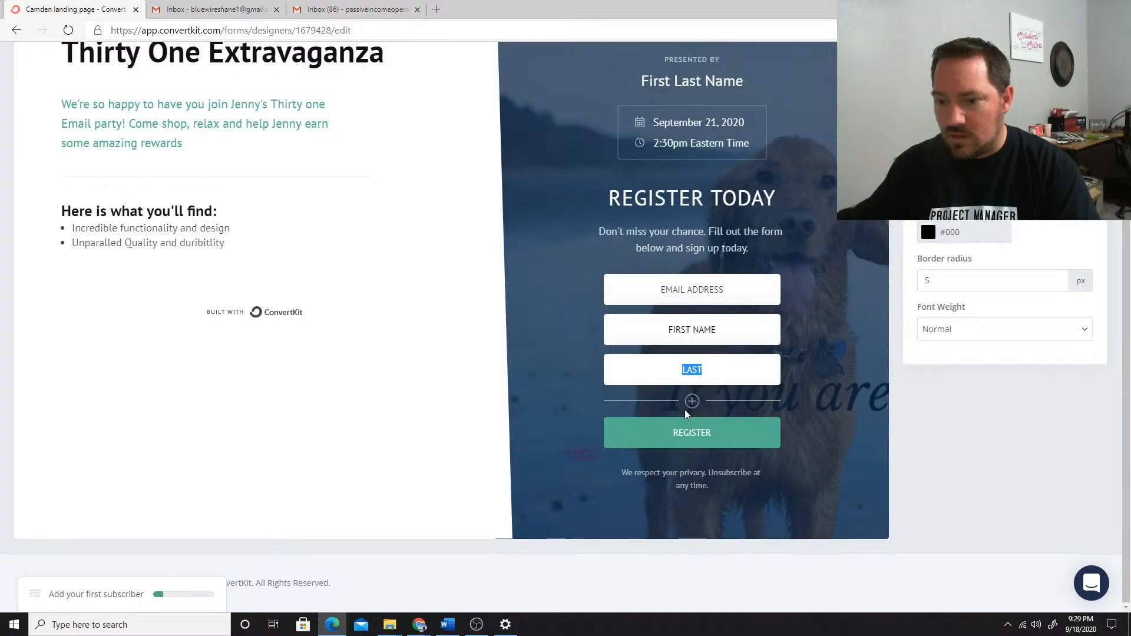
left_click(688, 290)
left_click(662, 330)
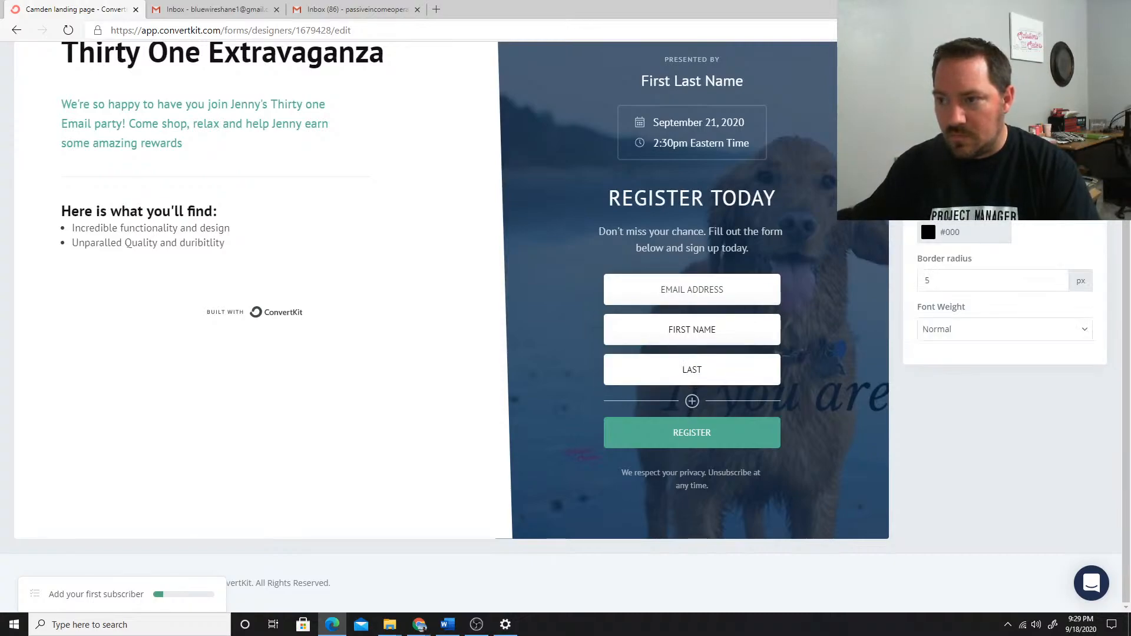
scroll(961, 233, "up", 3)
scroll(961, 233, "down", 3)
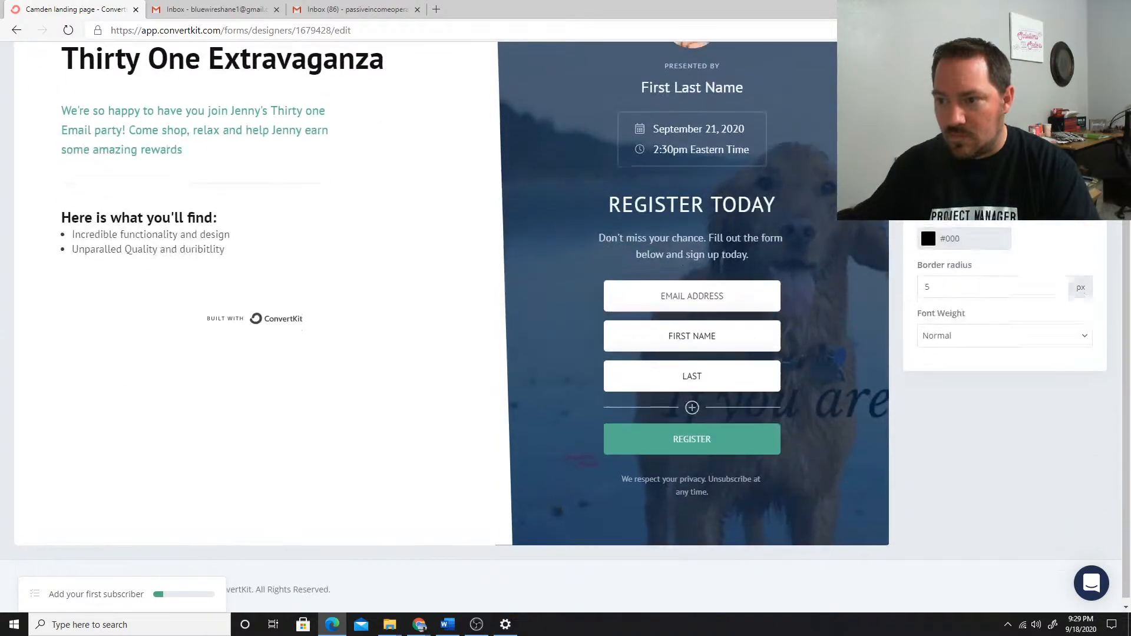
scroll(961, 233, "up", 3)
left_click(960, 233)
scroll(961, 233, "down", 3)
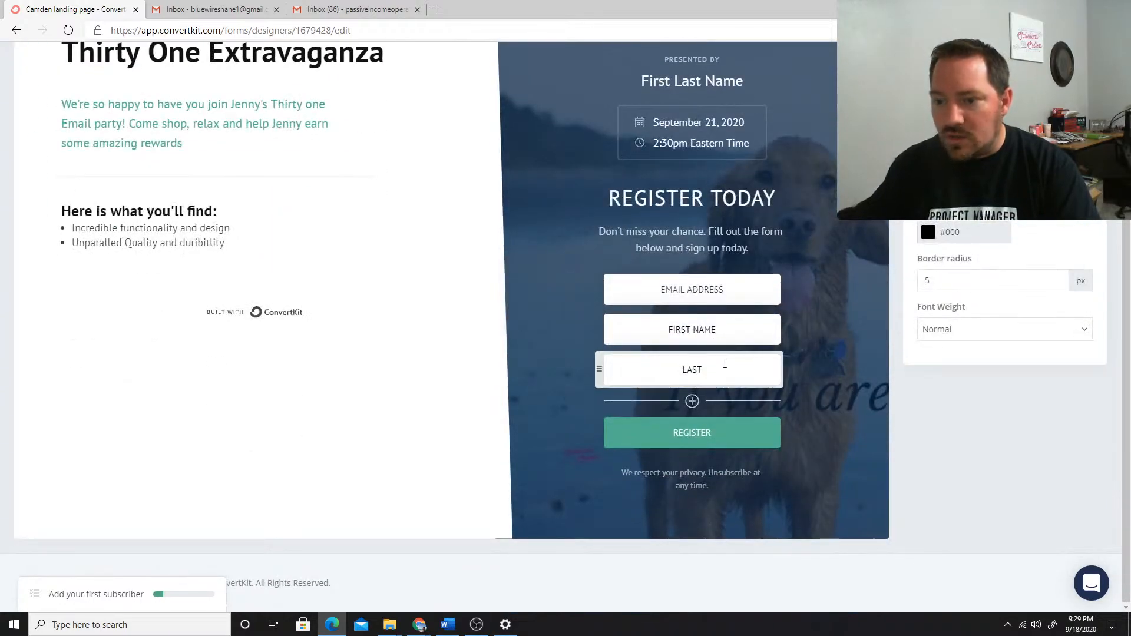
left_click_drag(725, 364, 568, 367)
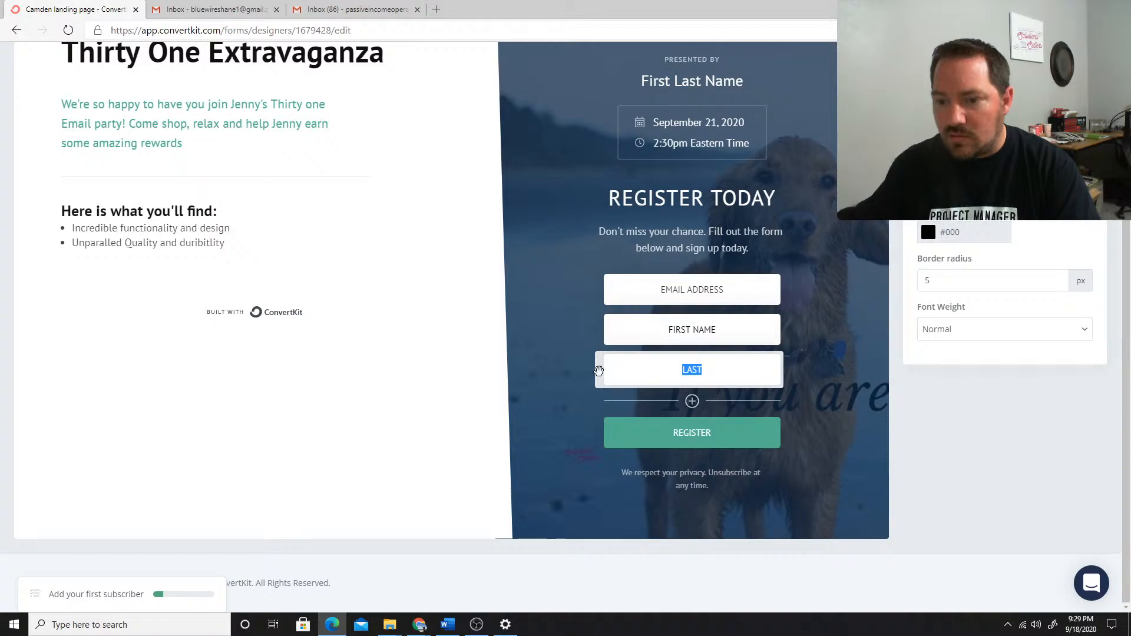
scroll(977, 307, "up", 1)
scroll(978, 307, "up", 3)
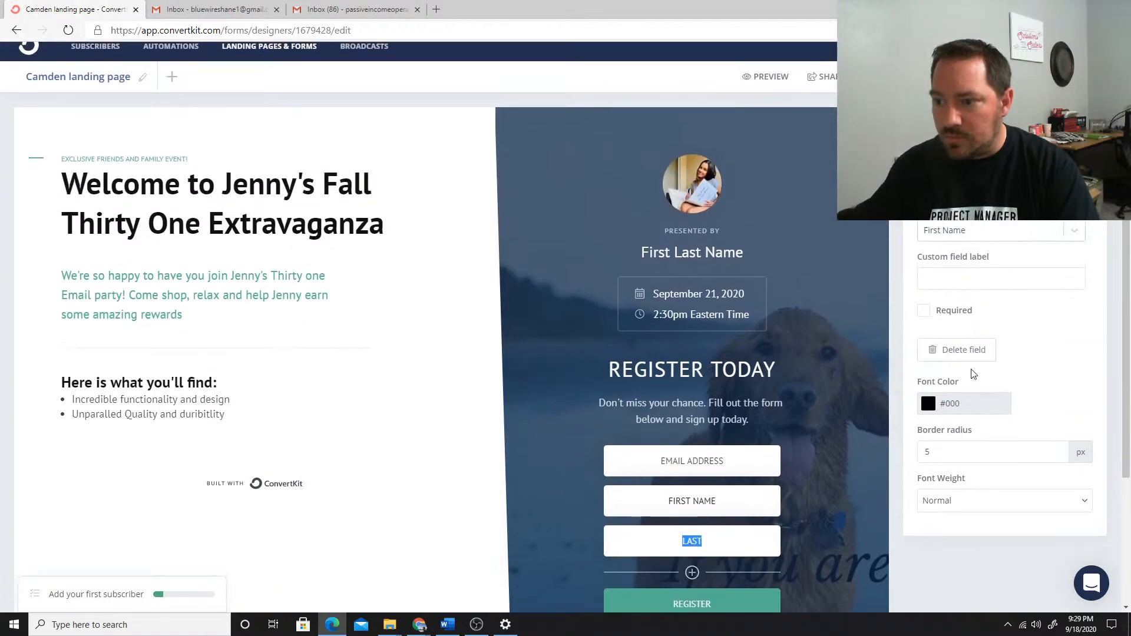
scroll(973, 374, "down", 2)
Try reordering the registration form by moving the LAST field above EMAIL ADDRESS, and return it below FIRST NAME
left_click(641, 455)
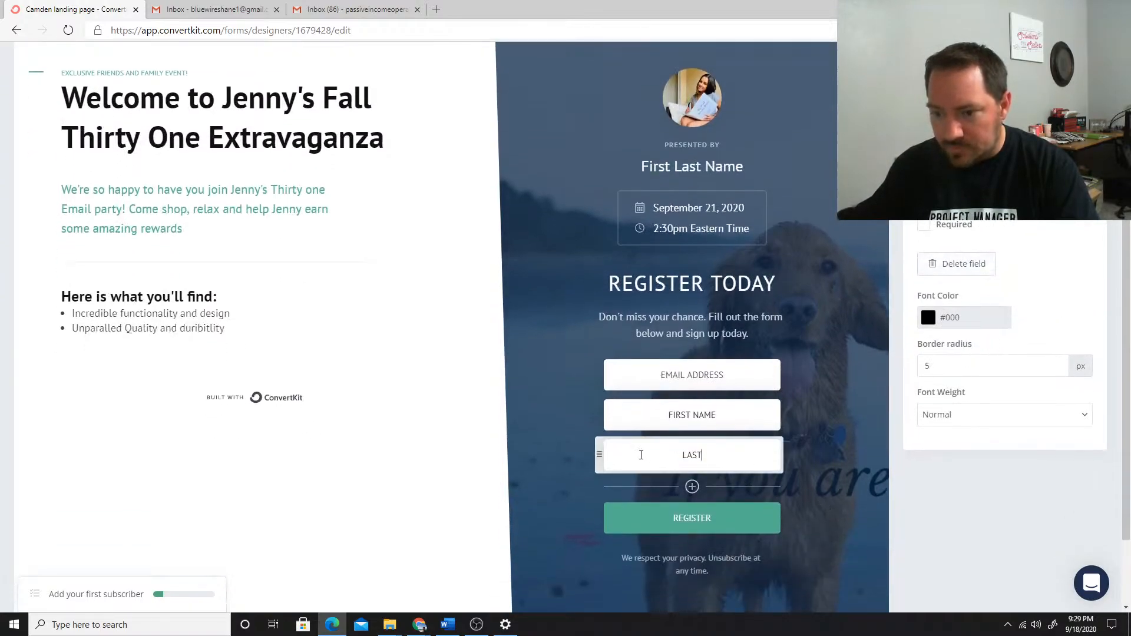
left_click_drag(599, 455, 719, 445)
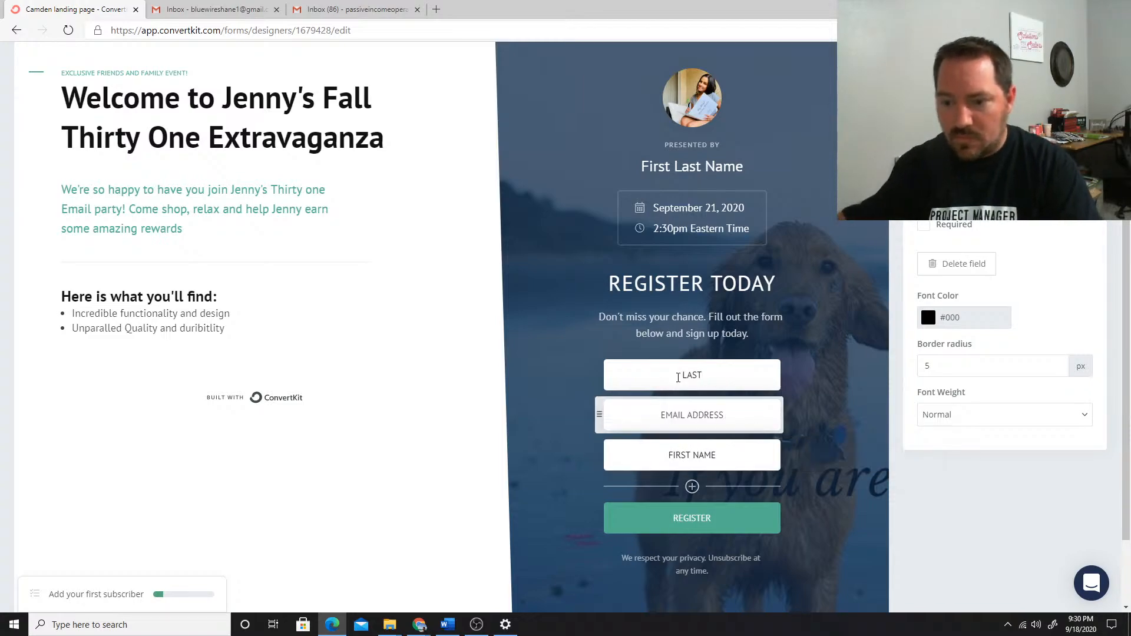
left_click(623, 377)
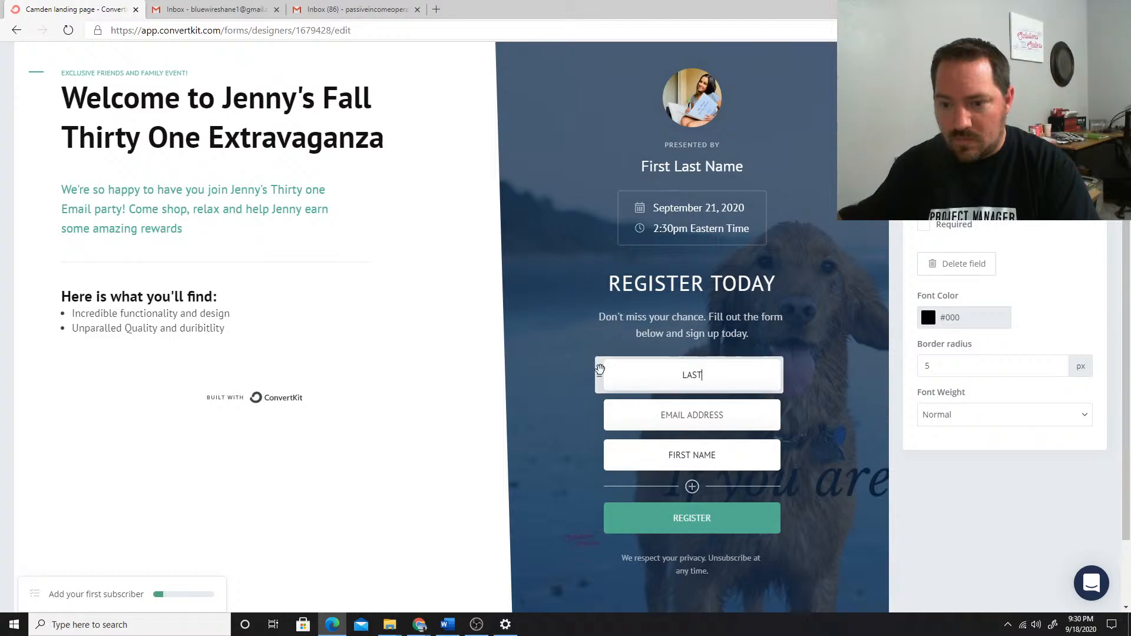
left_click_drag(599, 375, 659, 433)
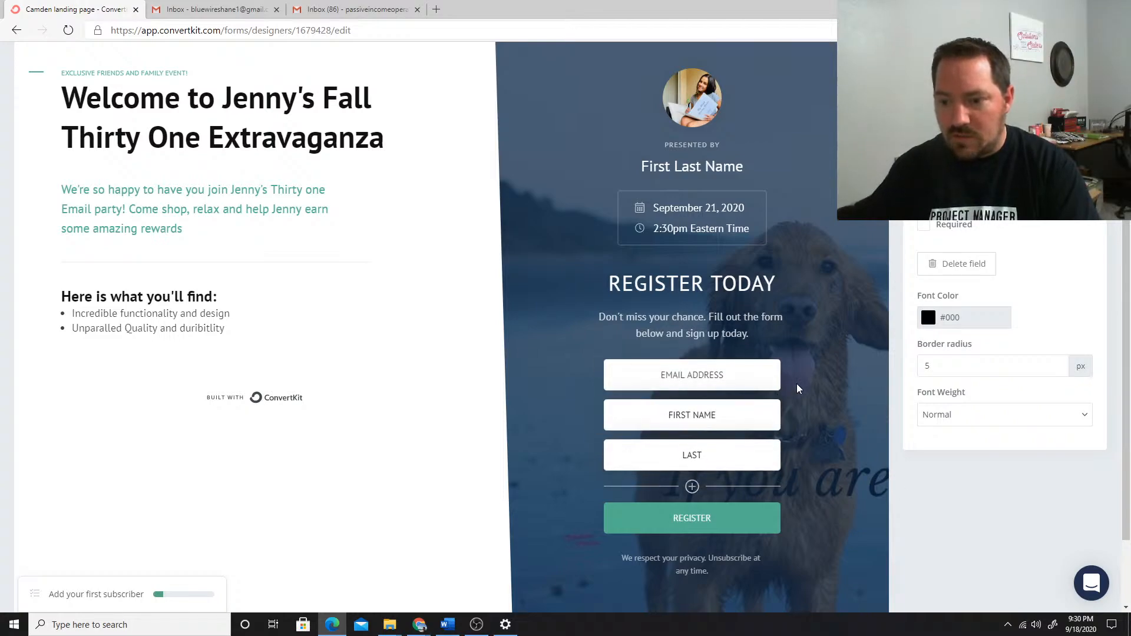
Set the REGISTER button's background color to #590c69
scroll(797, 384, "down", 3)
scroll(736, 463, "up", 3)
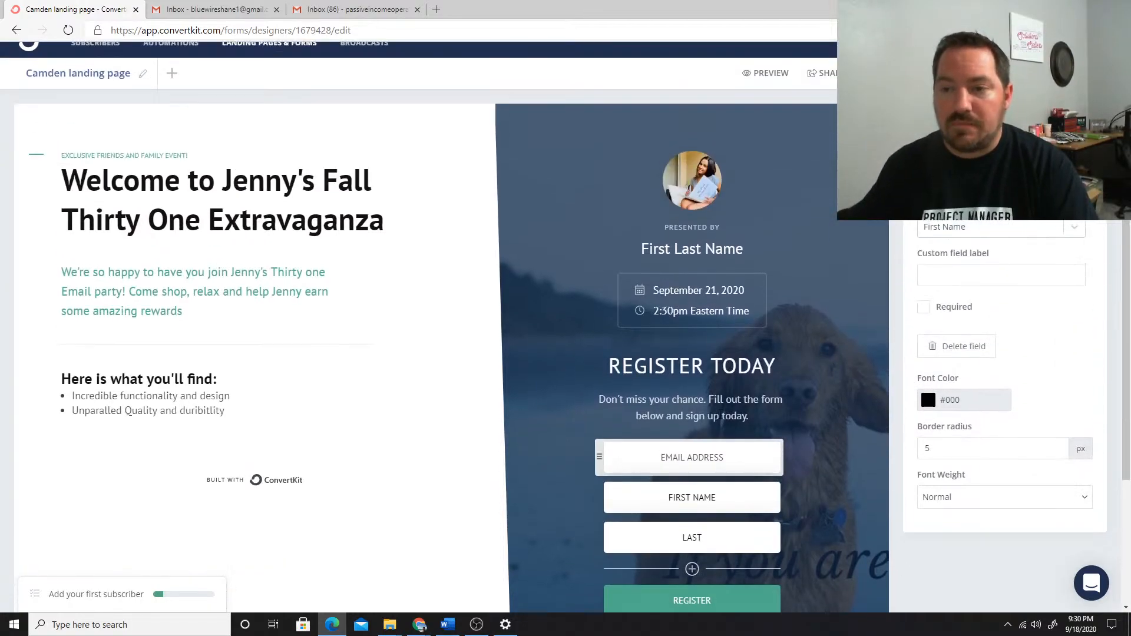
scroll(741, 348, "down", 3)
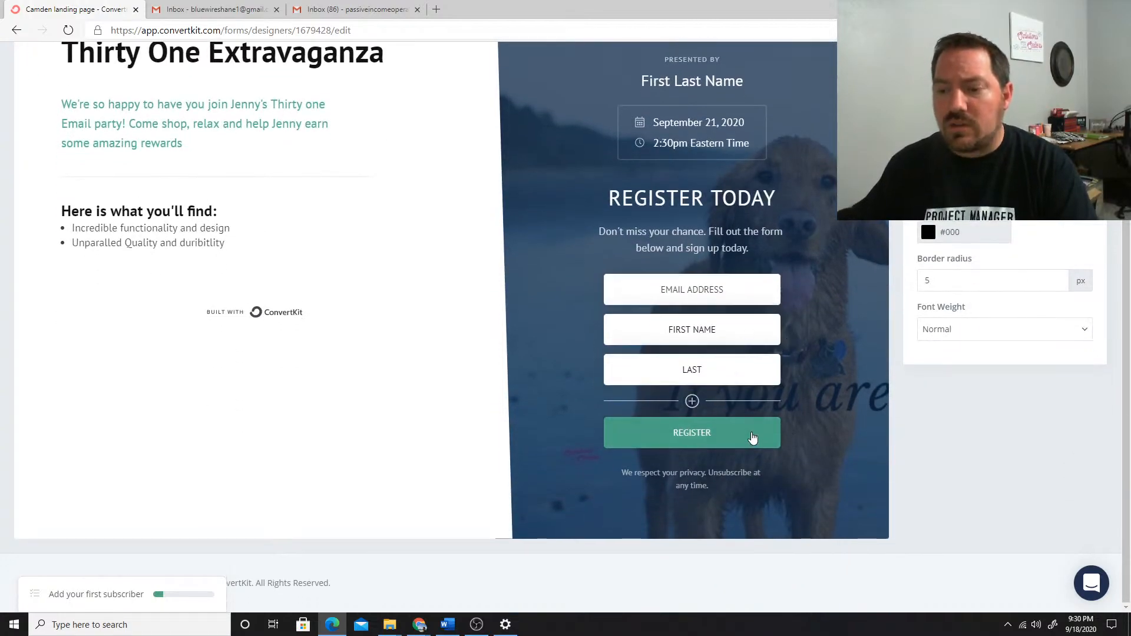
left_click(750, 433)
scroll(757, 377, "up", 3)
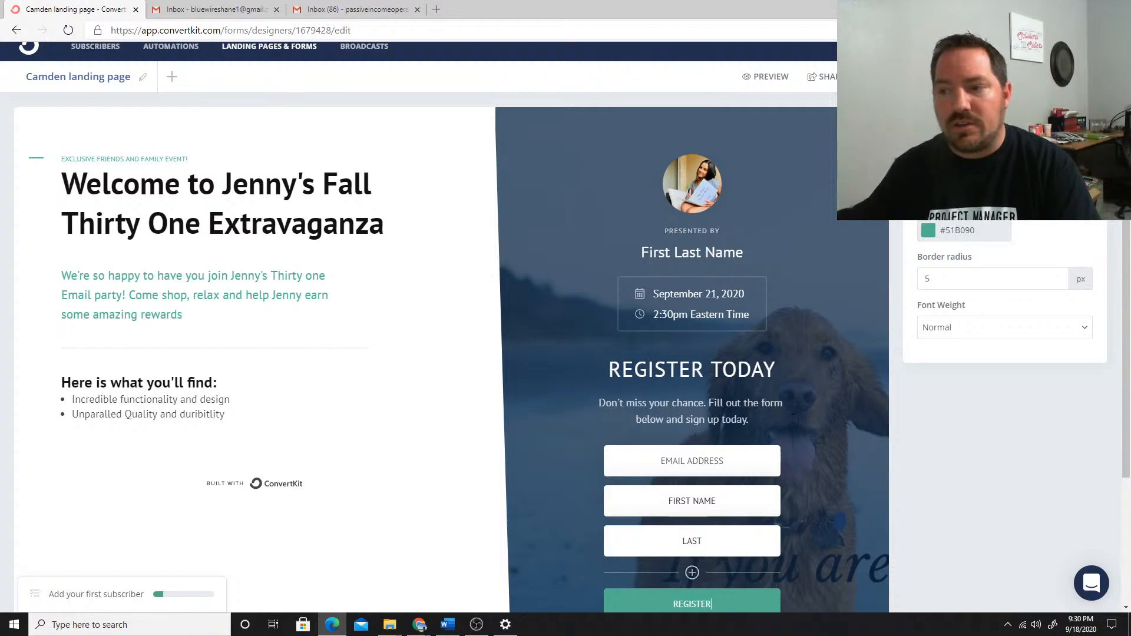
left_click(969, 235)
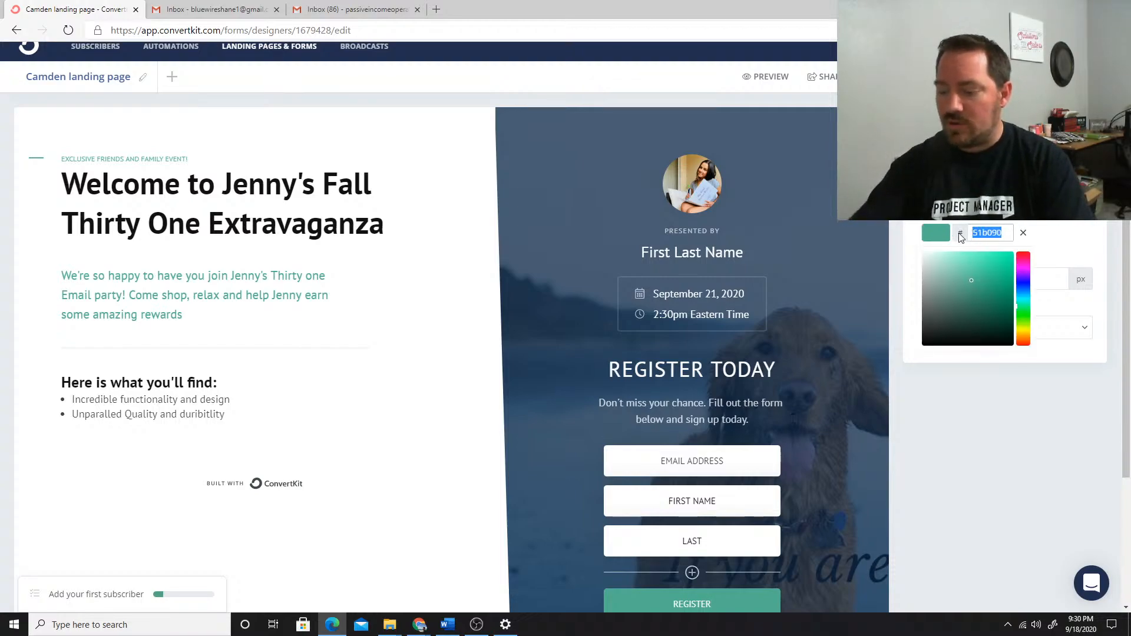
type("590c")
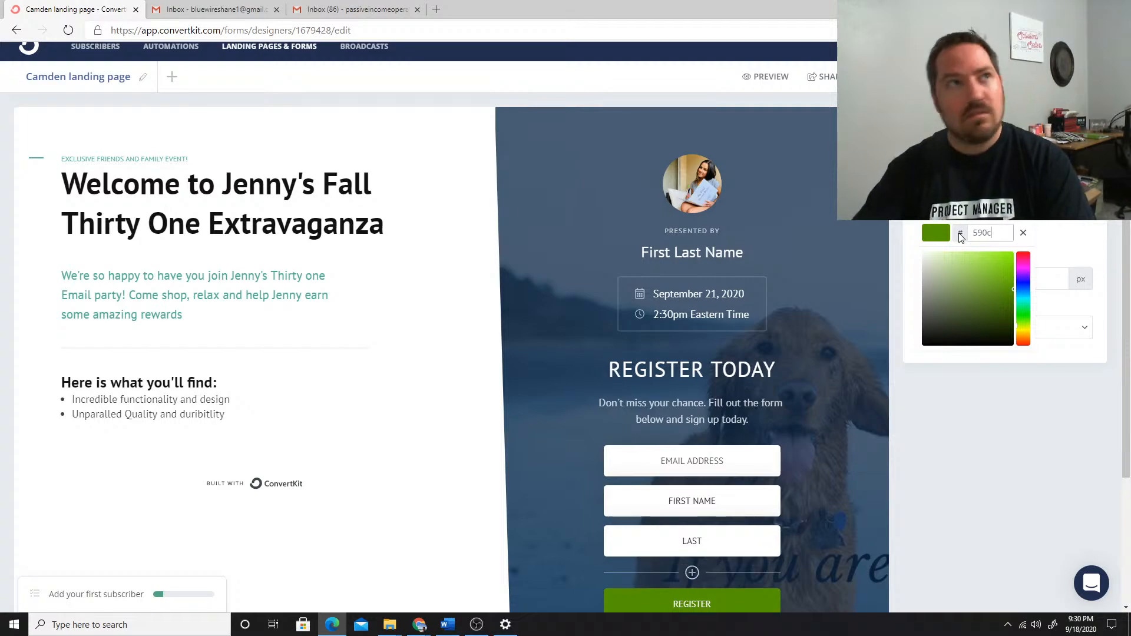
type("69")
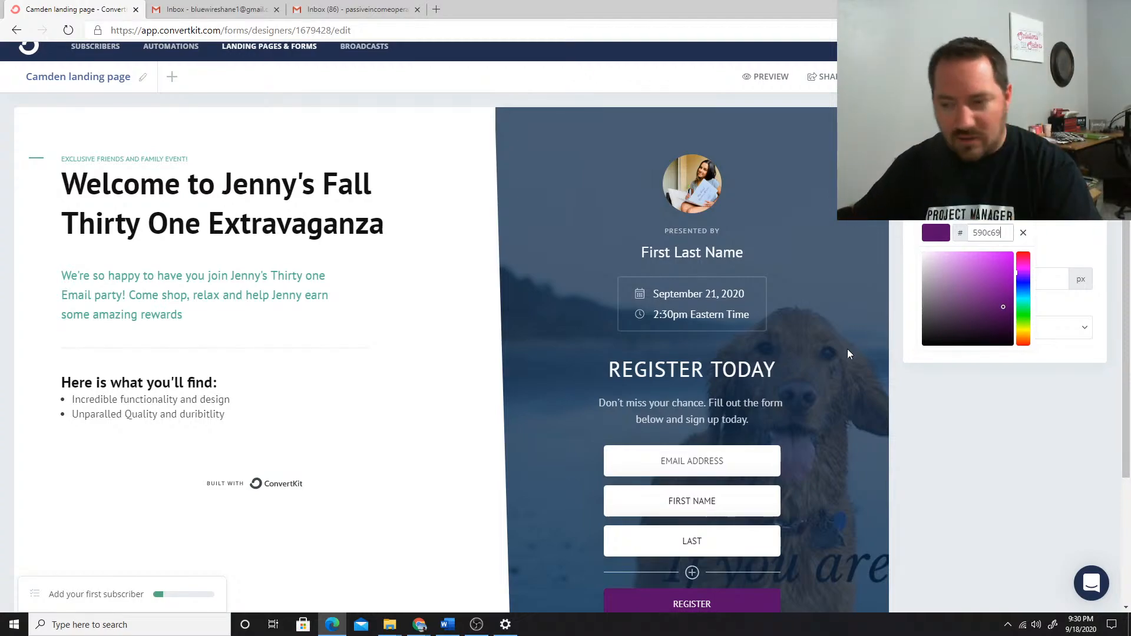
scroll(757, 424, "down", 3)
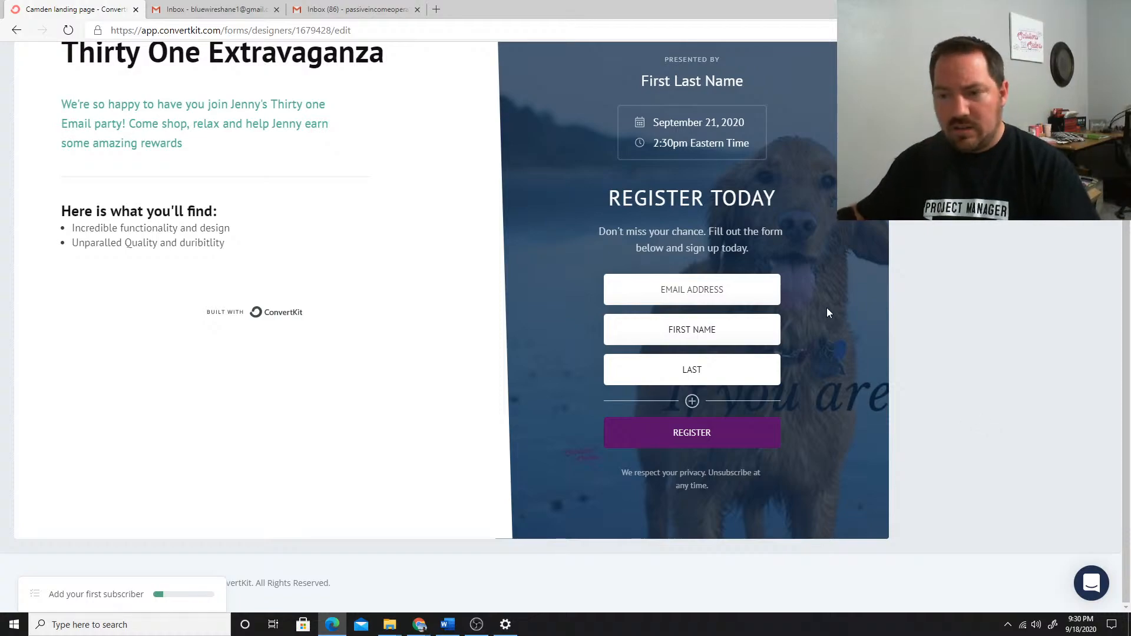
scroll(828, 318, "up", 3)
scroll(831, 344, "down", 3)
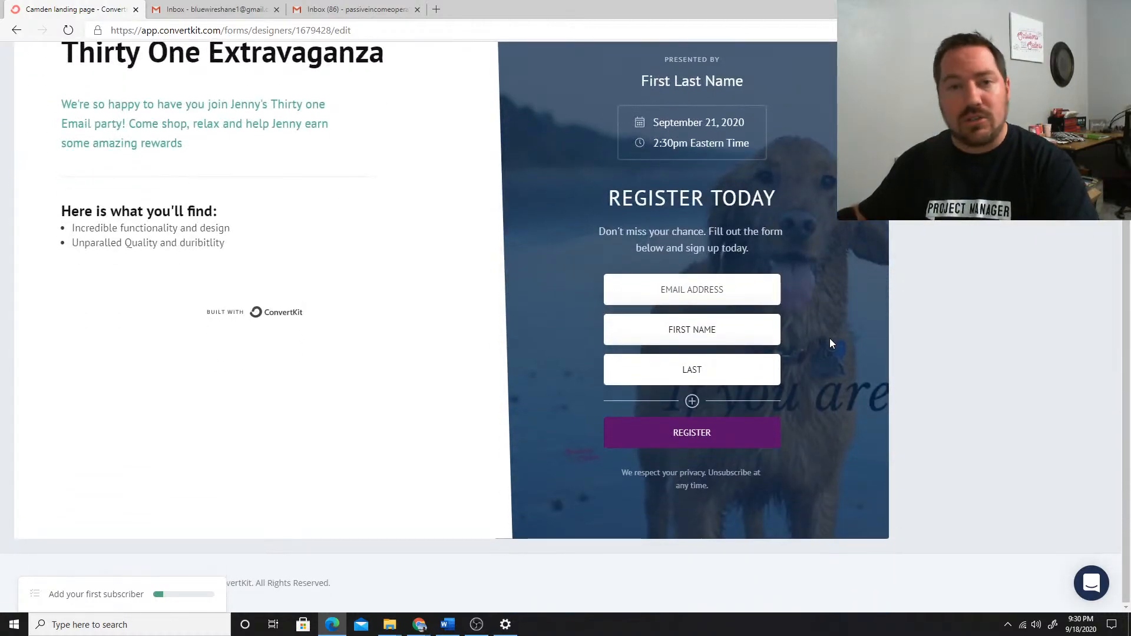
scroll(813, 304, "up", 3)
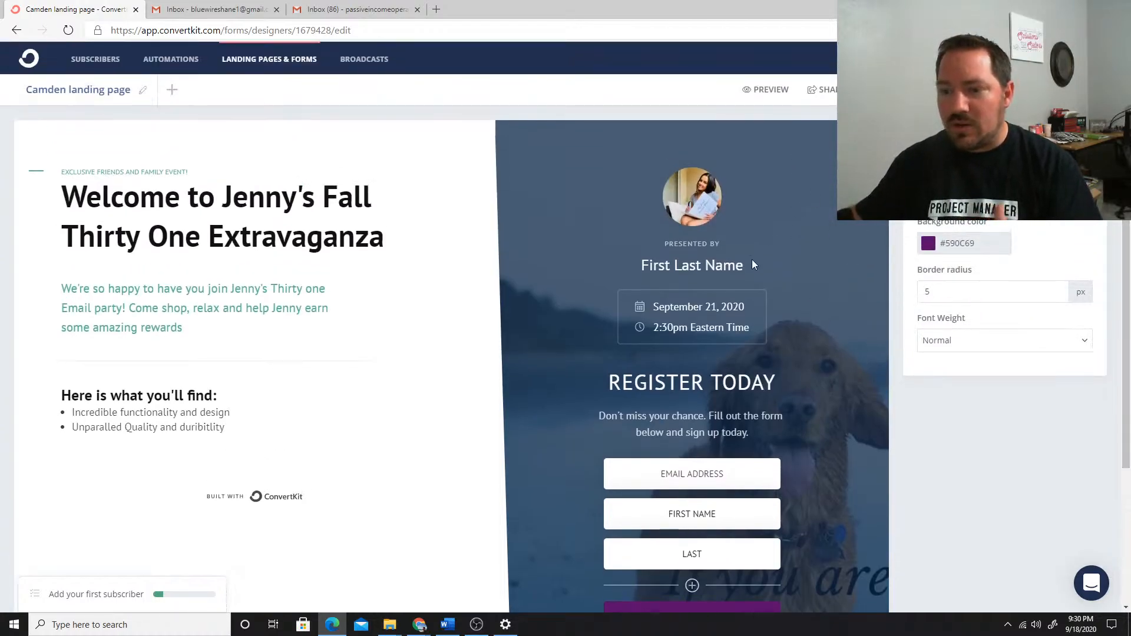
scroll(751, 259, "down", 3)
Open the landing page's incentive settings, view the help article about the incentive email, and return to the settings
scroll(762, 274, "up", 3)
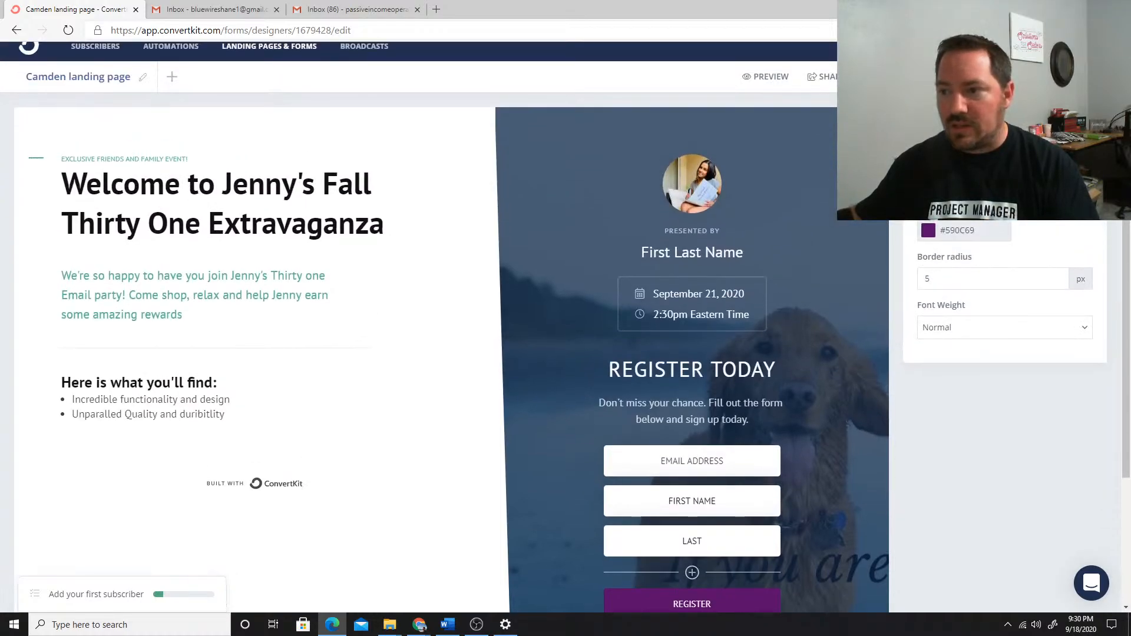
left_click(887, 76)
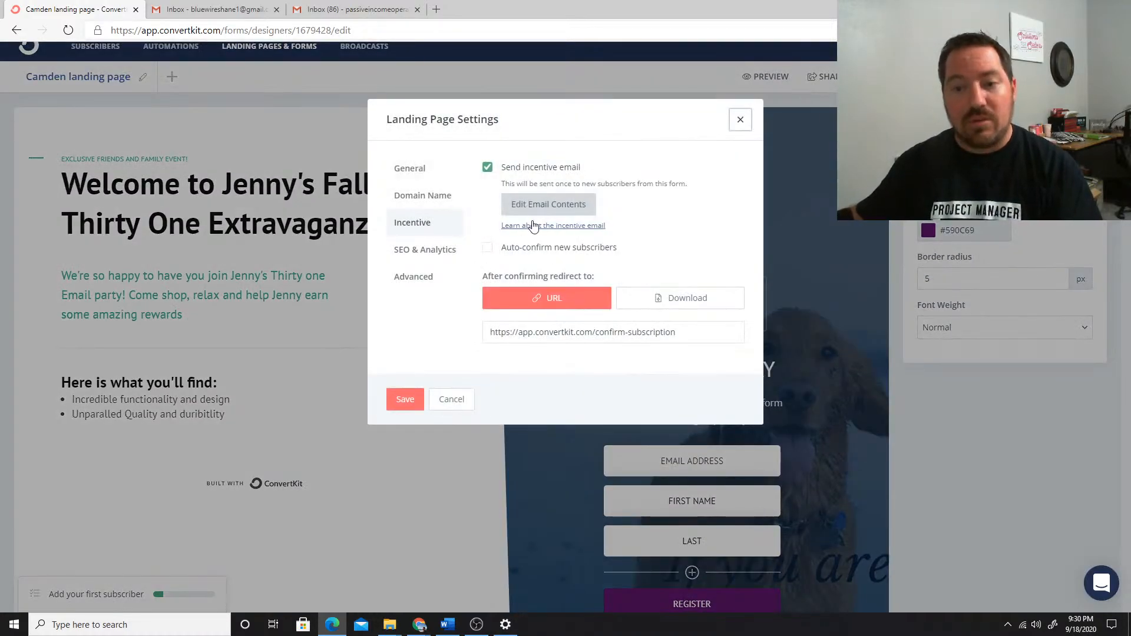
left_click(532, 226)
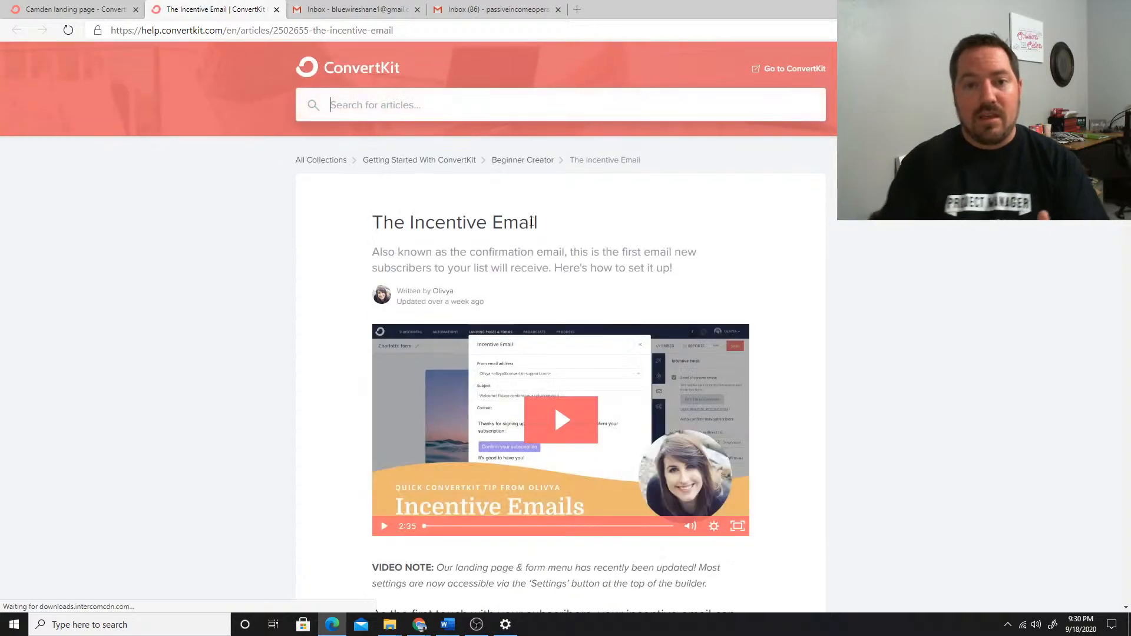
left_click(276, 10)
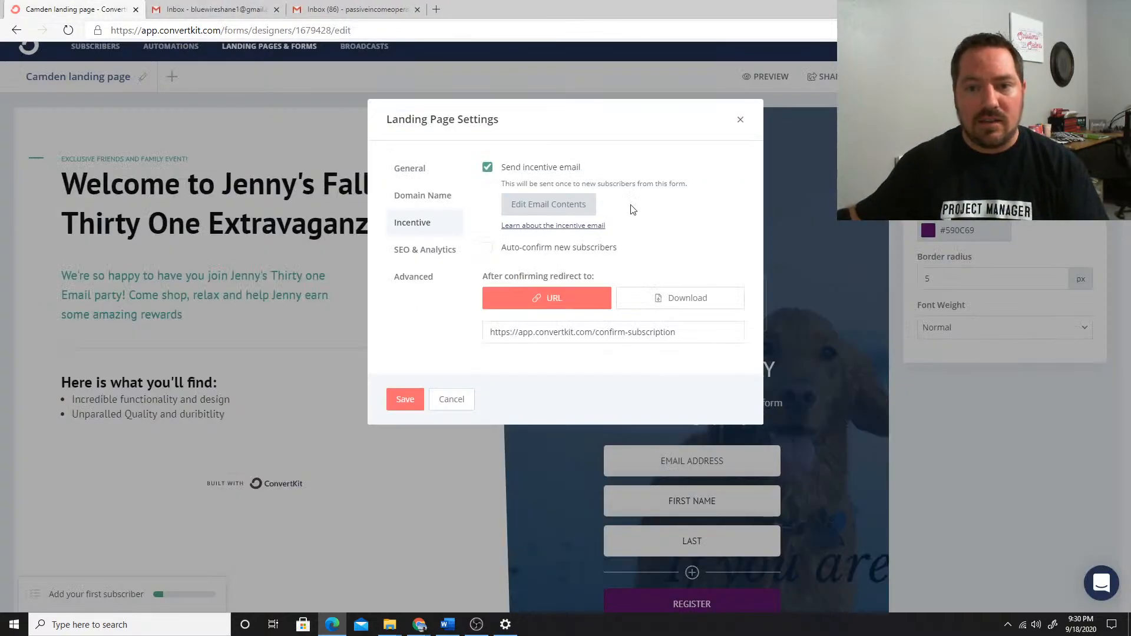
Edit the incentive email's contents, setting the subject to "Yay! You're attending", the hostess's name in possessive form, and "Party!!!"
left_click(548, 205)
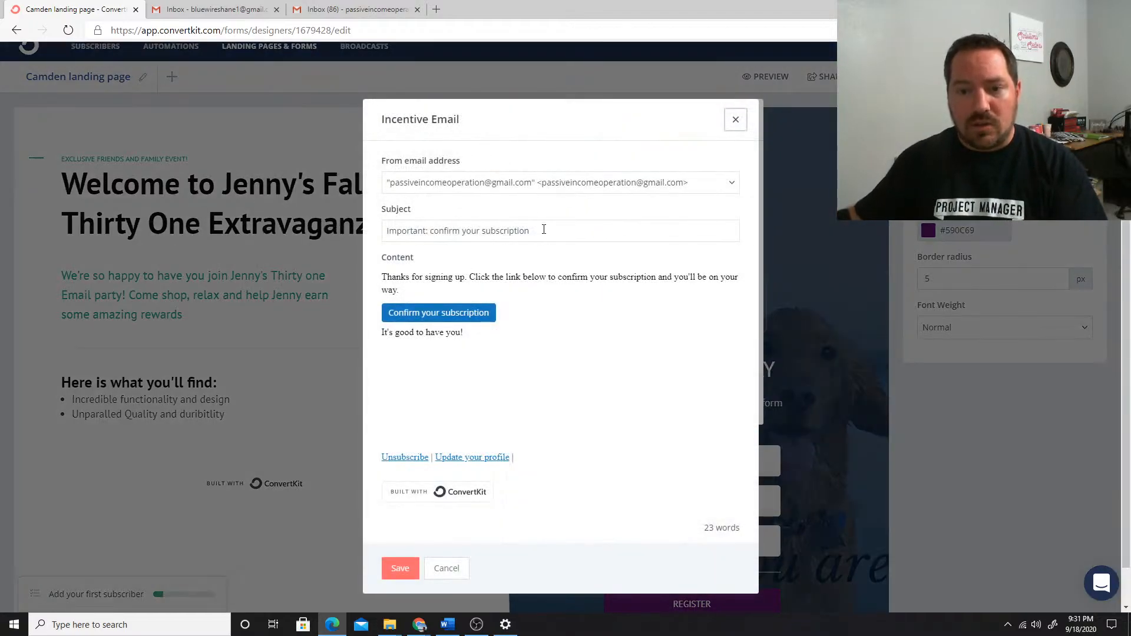
left_click_drag(544, 229, 308, 229)
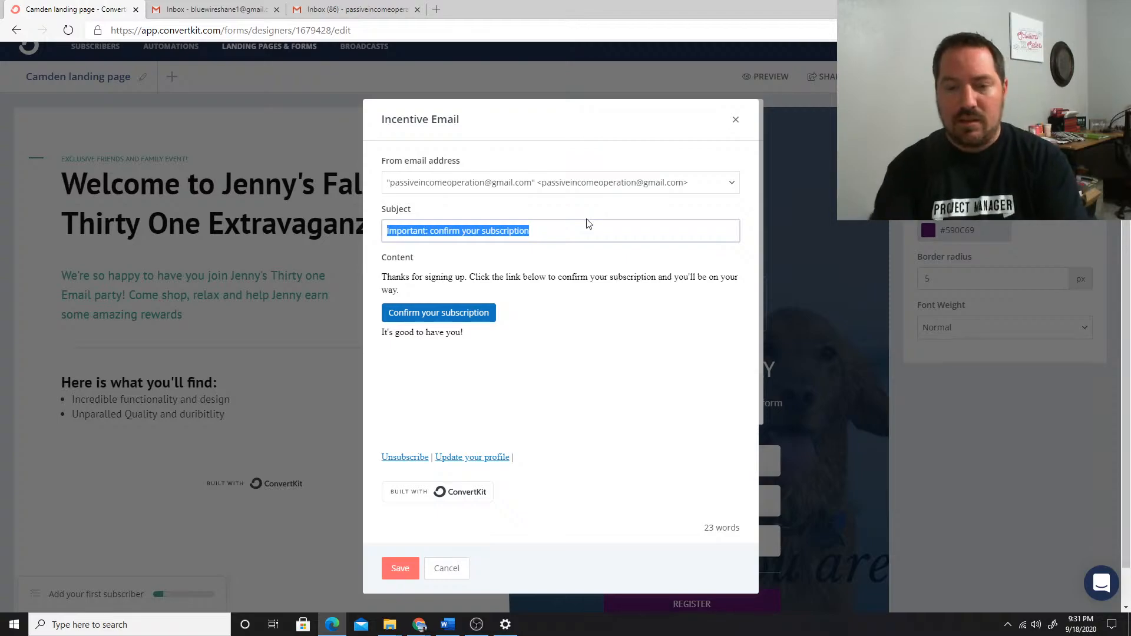
type("Yay!")
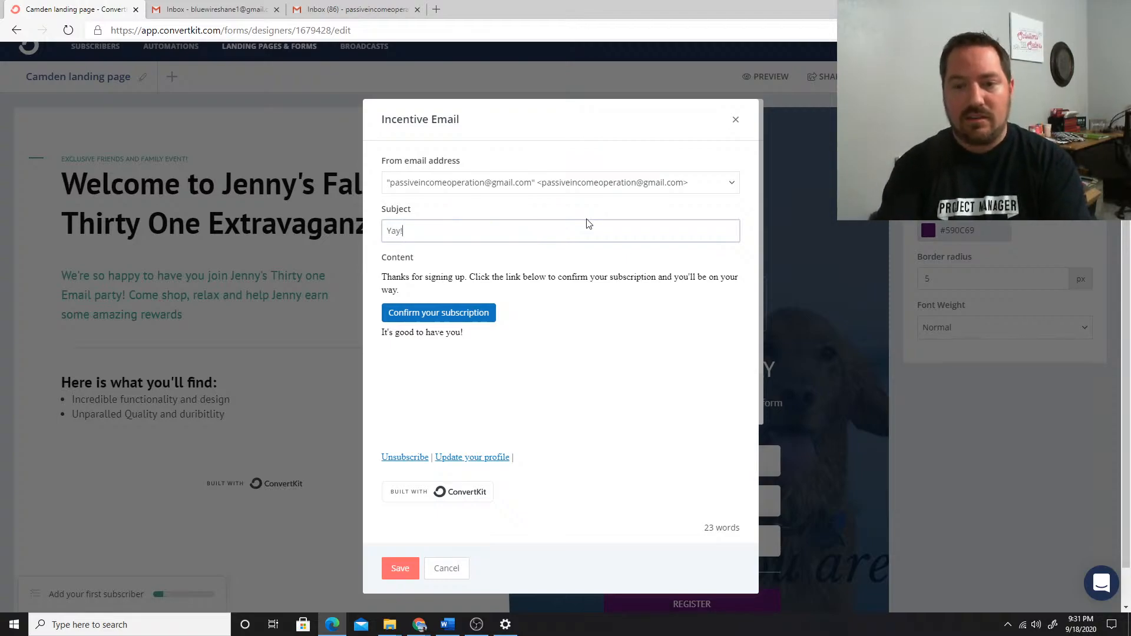
type(" You're confi")
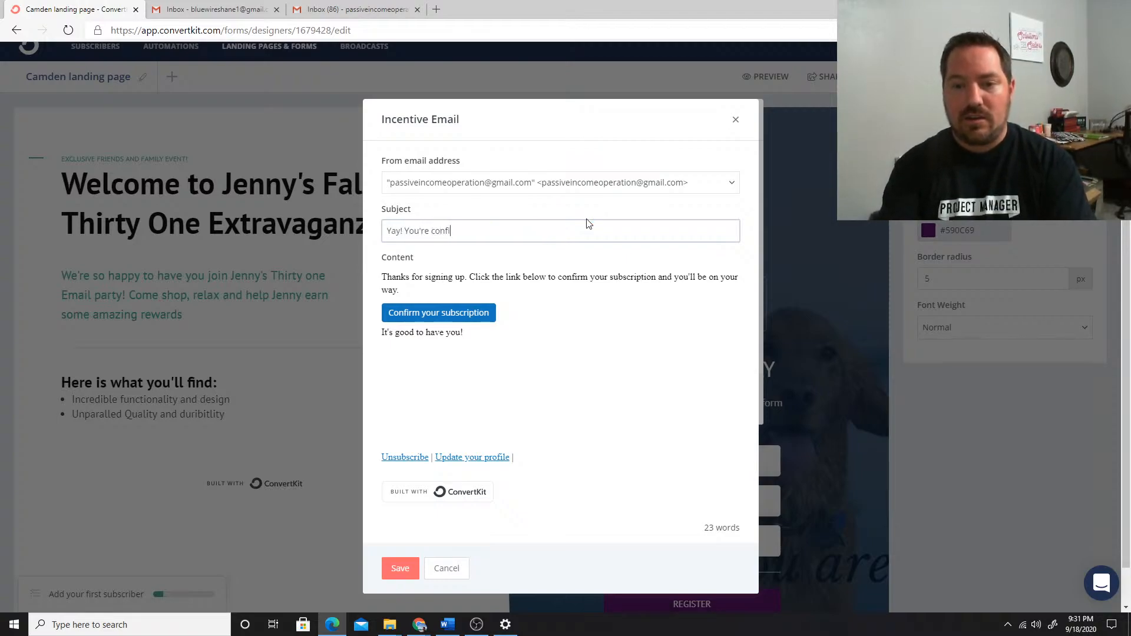
key("BackSpace")
key("BackSpace")
key("BackSpace")
key("BackSpace")
key("BackSpace")
type("atte")
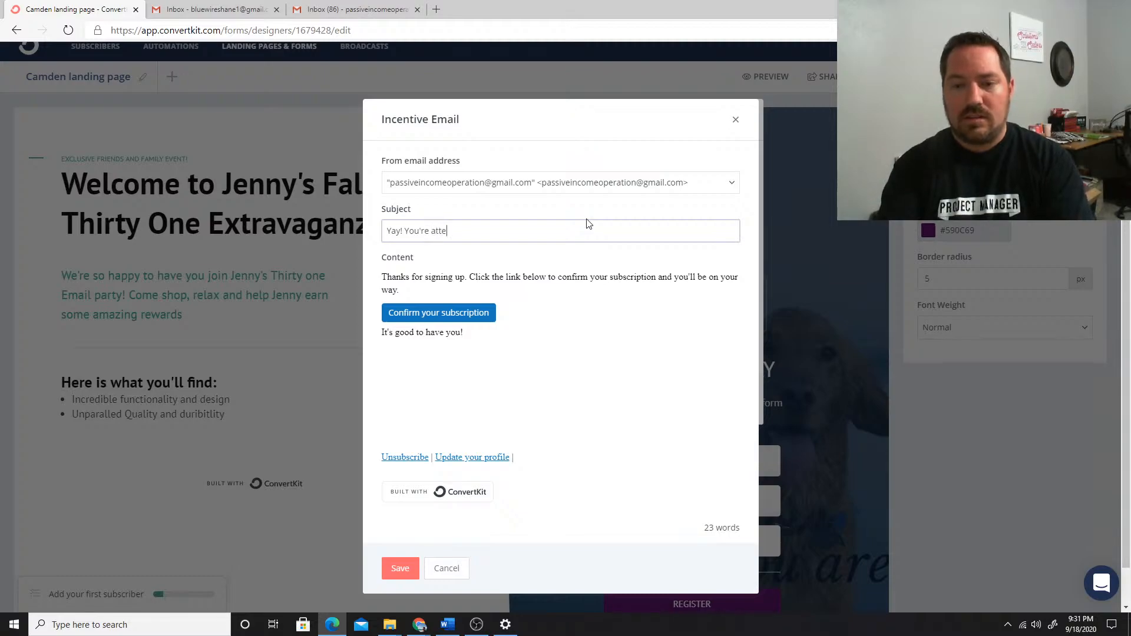
type("nding ")
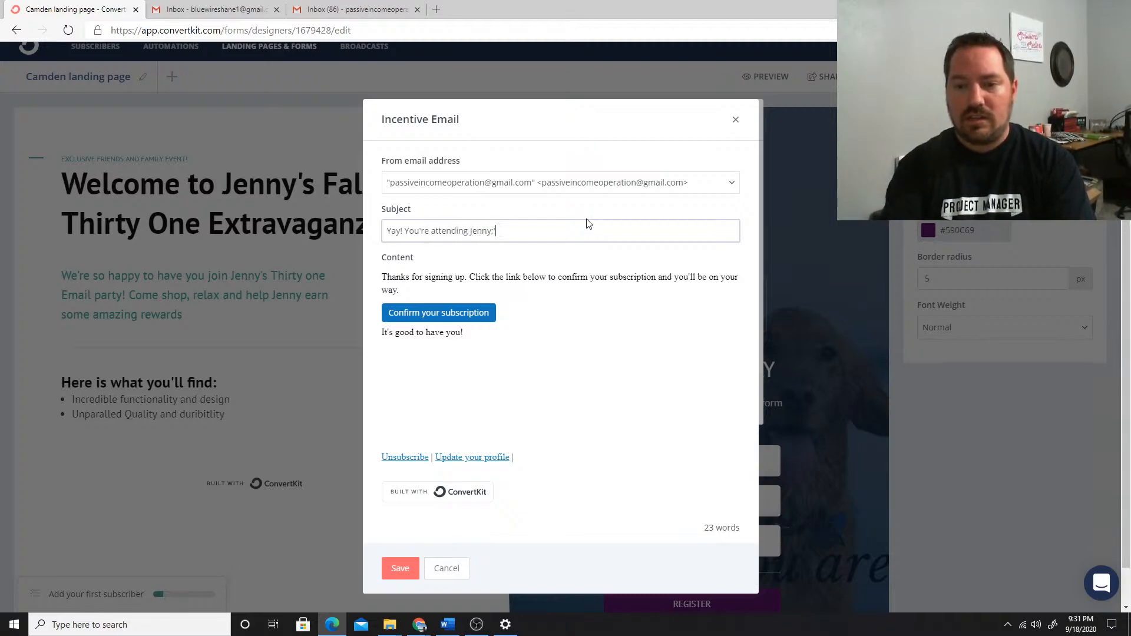
type("Jenny's Party!!!")
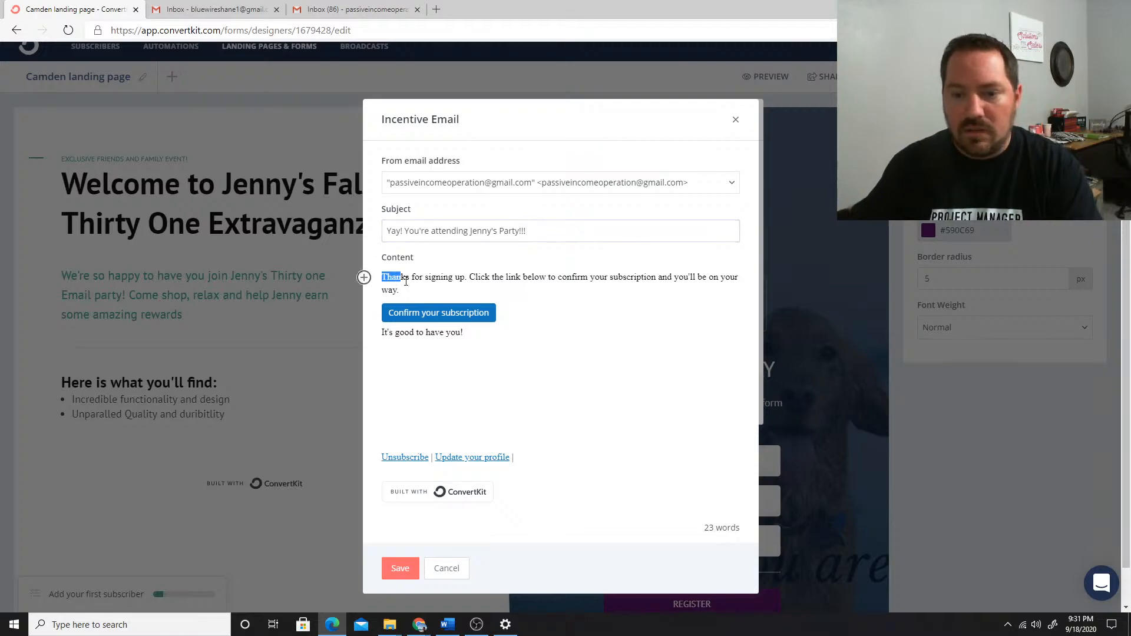
Replace the incentive email's opening paragraph with "OMG I'm so thankful that you're attending", the hostess's name in possessive form, and "Party!"
triple_click(383, 276)
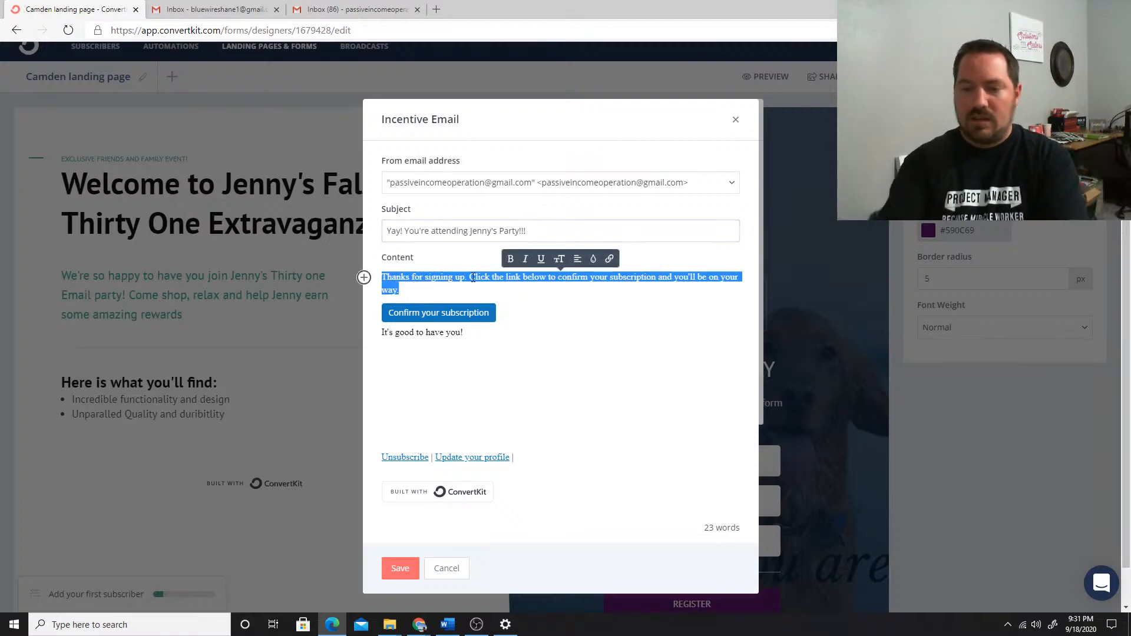
key("BackSpace")
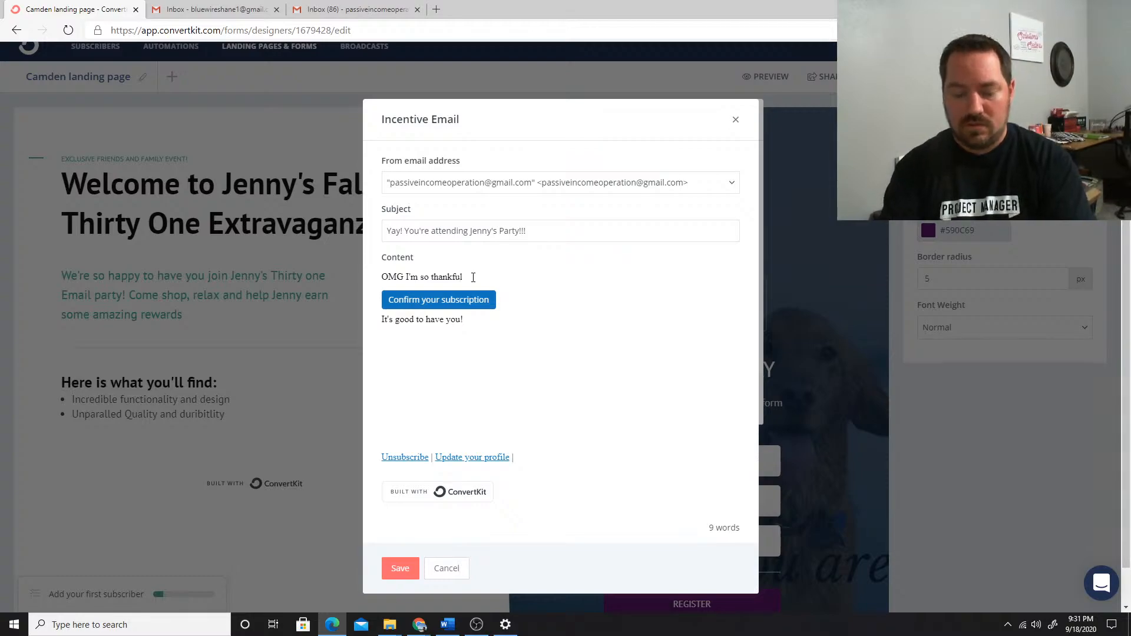
type("that you're atte")
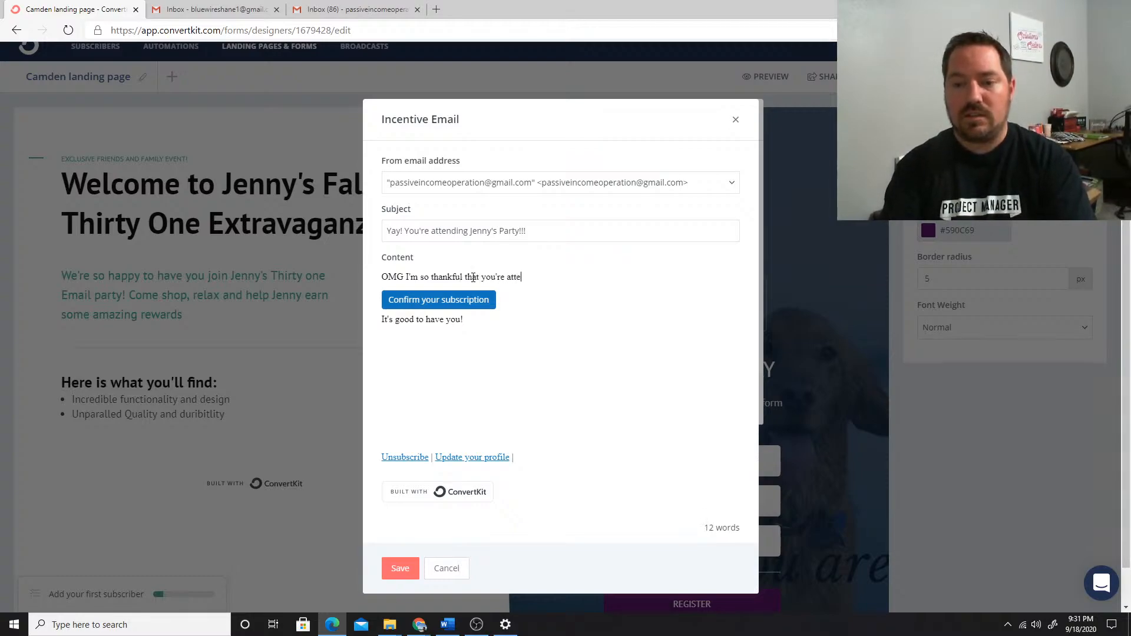
type("nding Jenny's P")
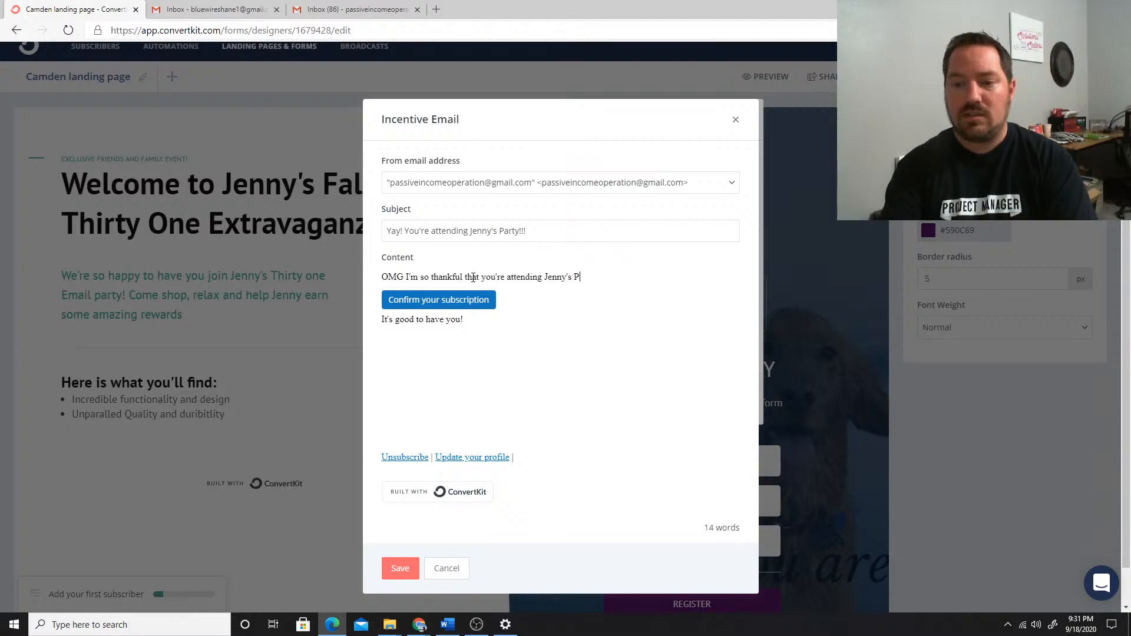
type("arty! I know")
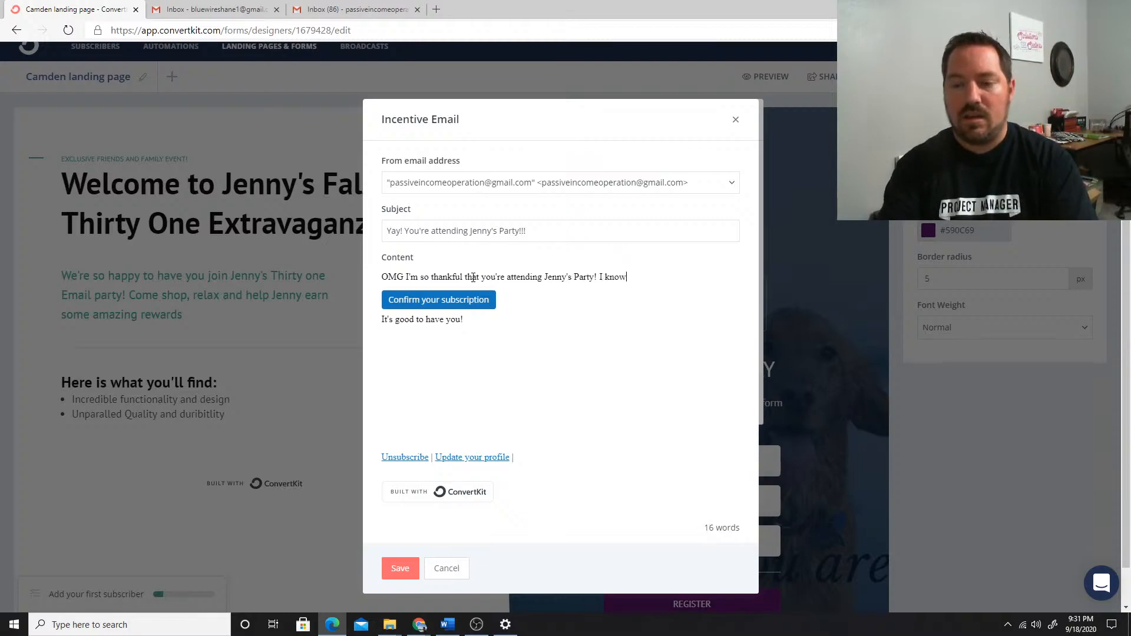
type(" she's super ")
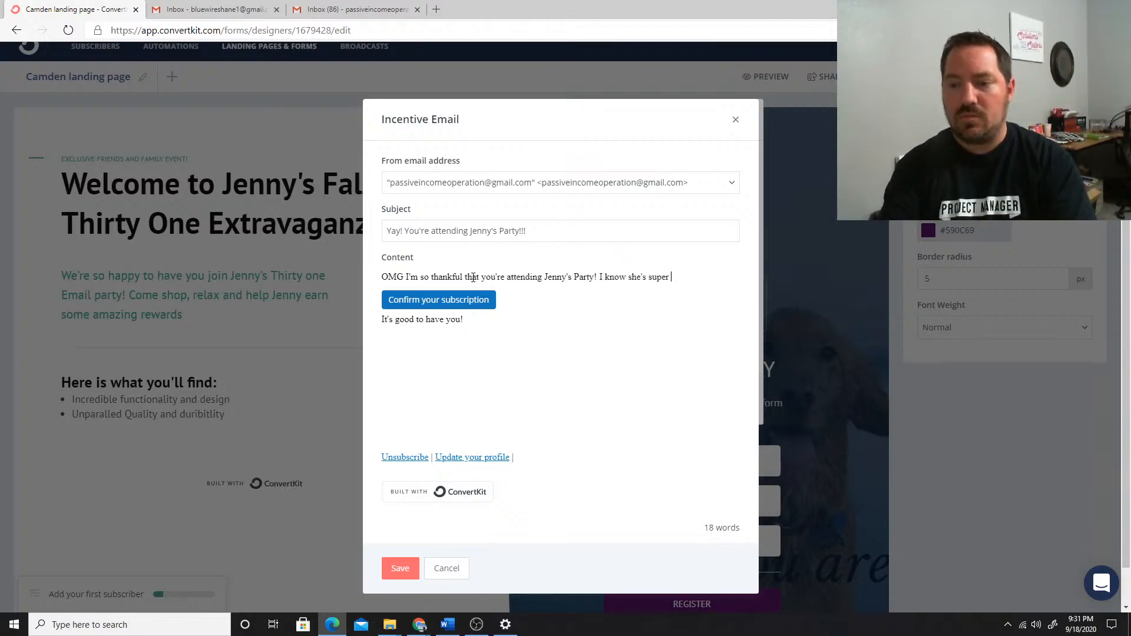
type("excited to")
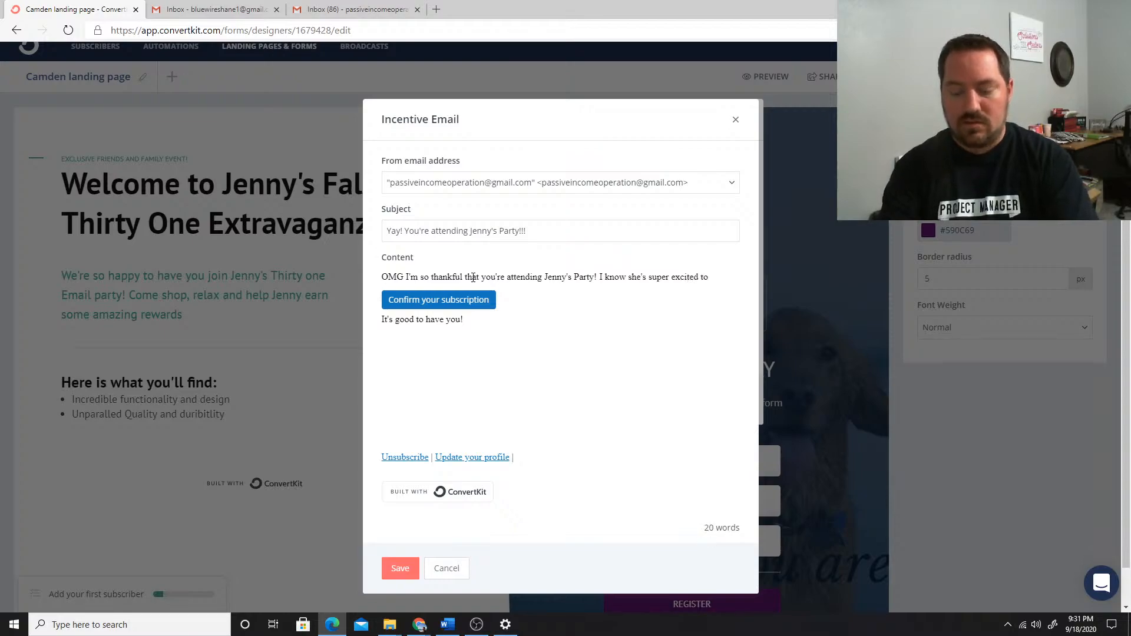
type(" show you how ama")
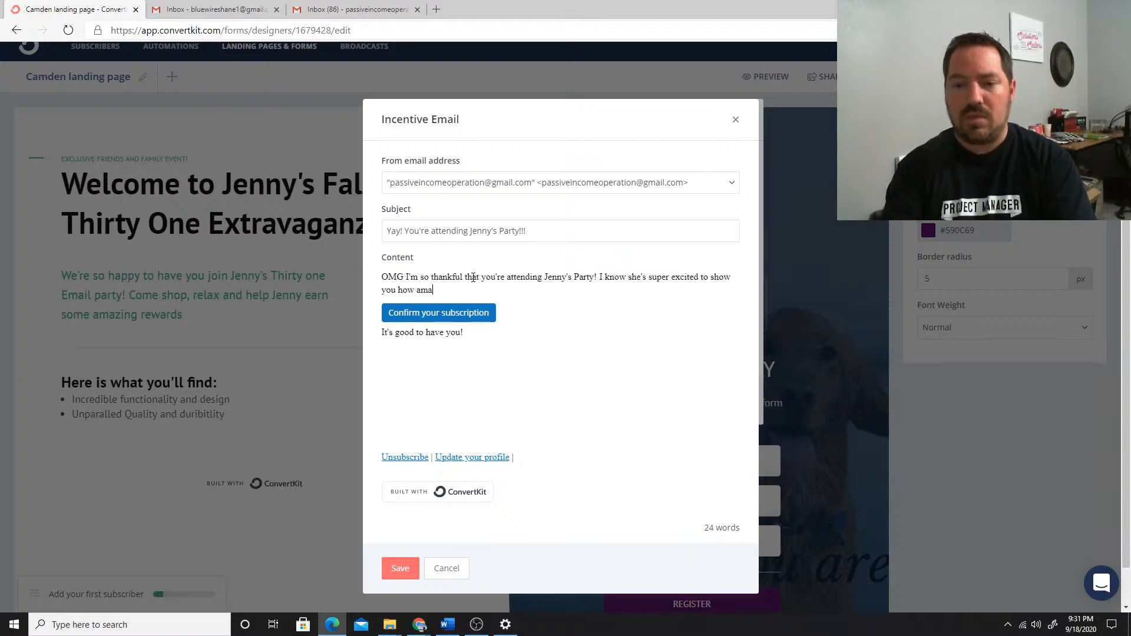
type("zing these products ar")
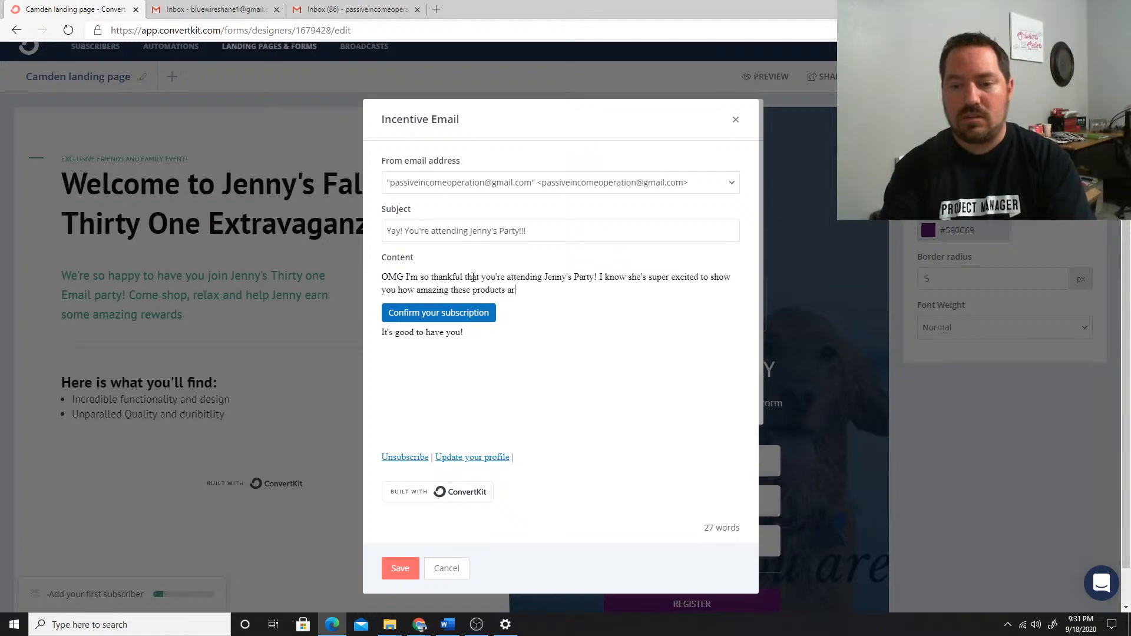
type("e and")
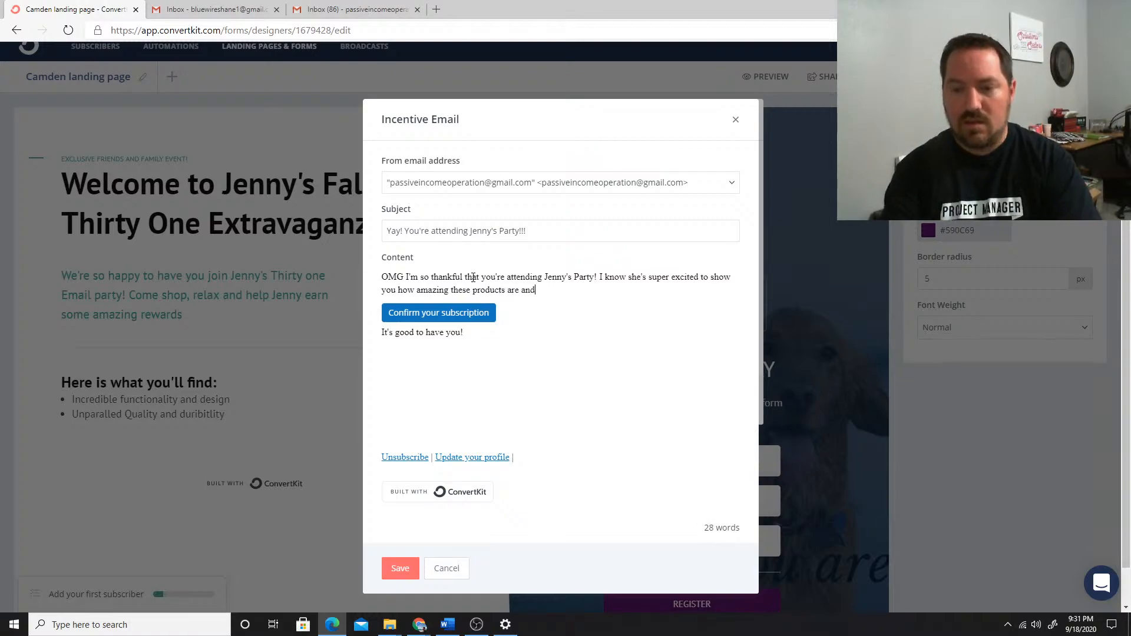
Continue the paragraph with "I know she's super excited to show you how amazing these products are while earning some incredible rewards."
key("BackSpace")
key("BackSpace")
key("BackSpace")
type("while earning")
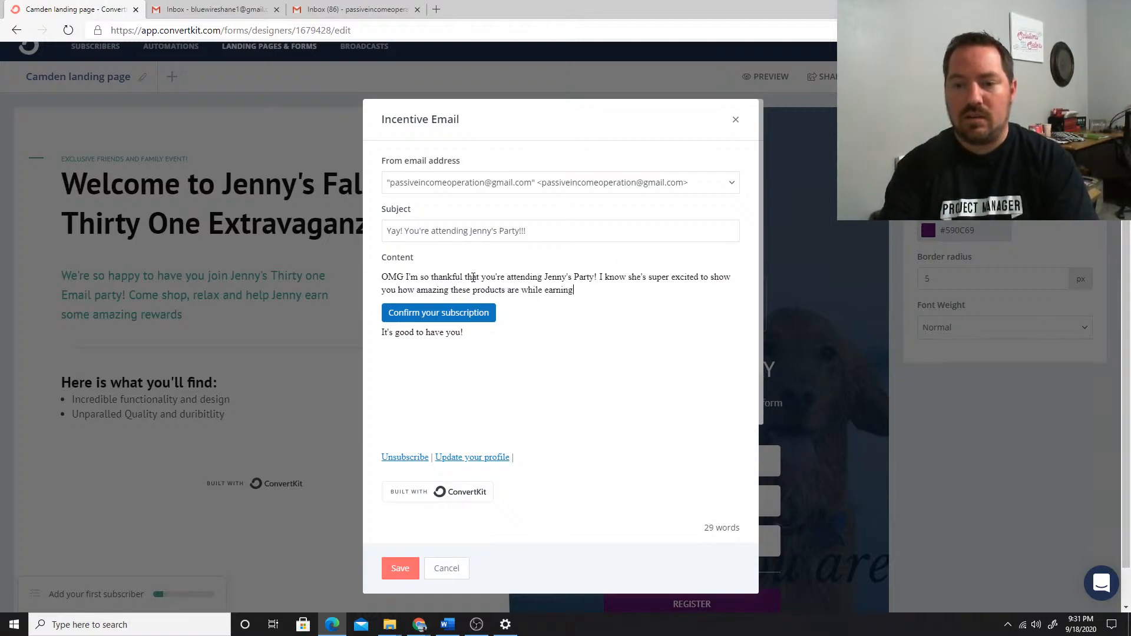
type(" some incredible ")
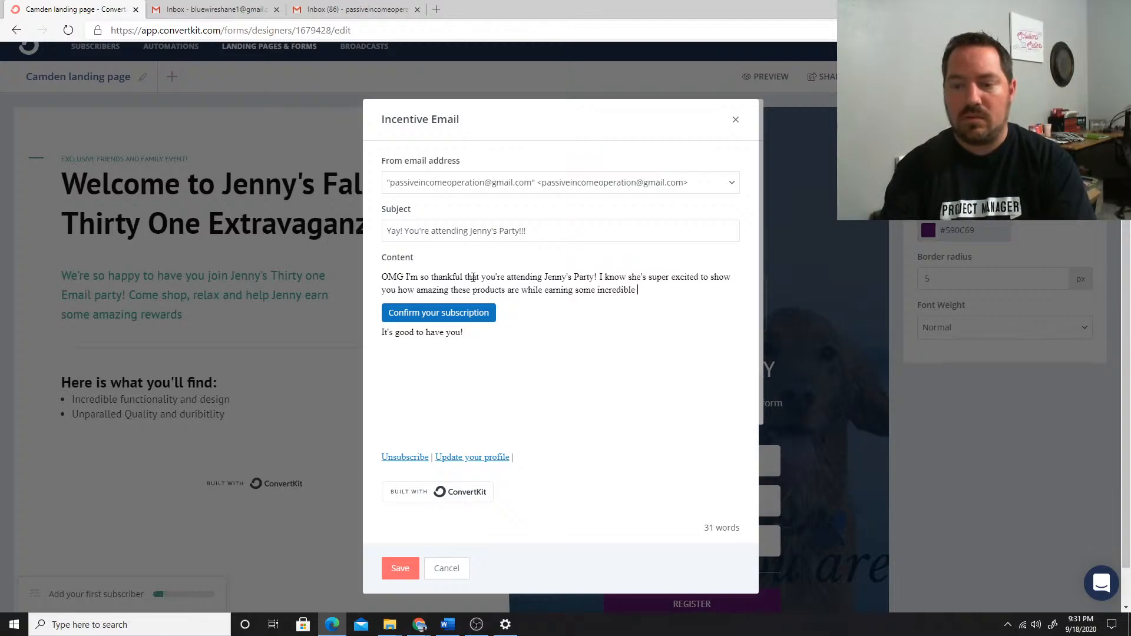
type("rewards.")
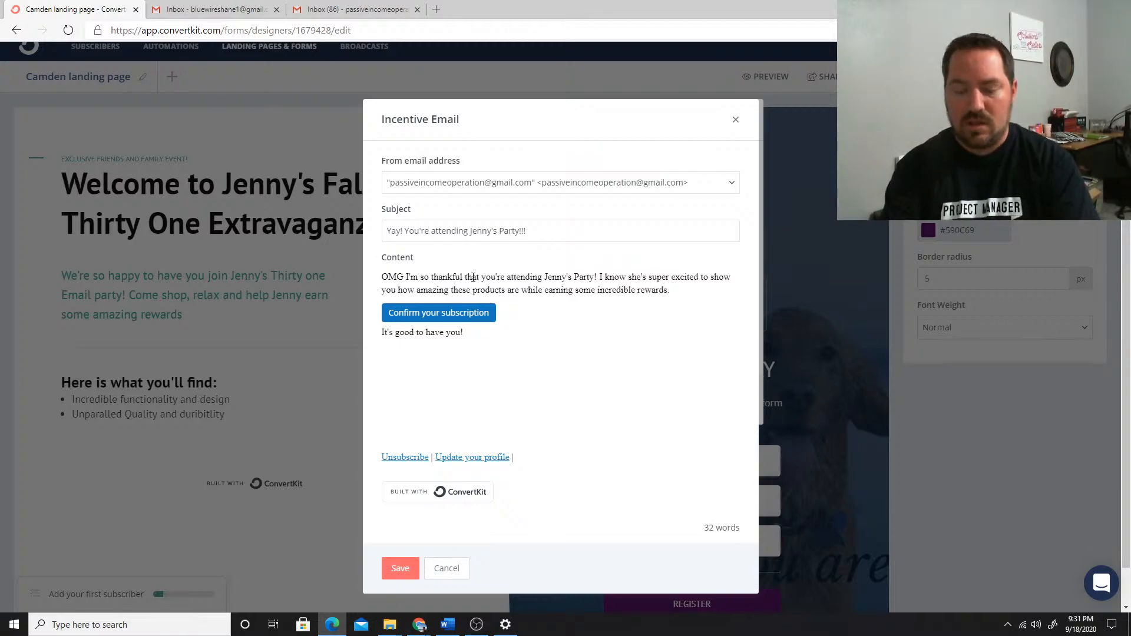
key("BackSpace")
key("BackSpace")
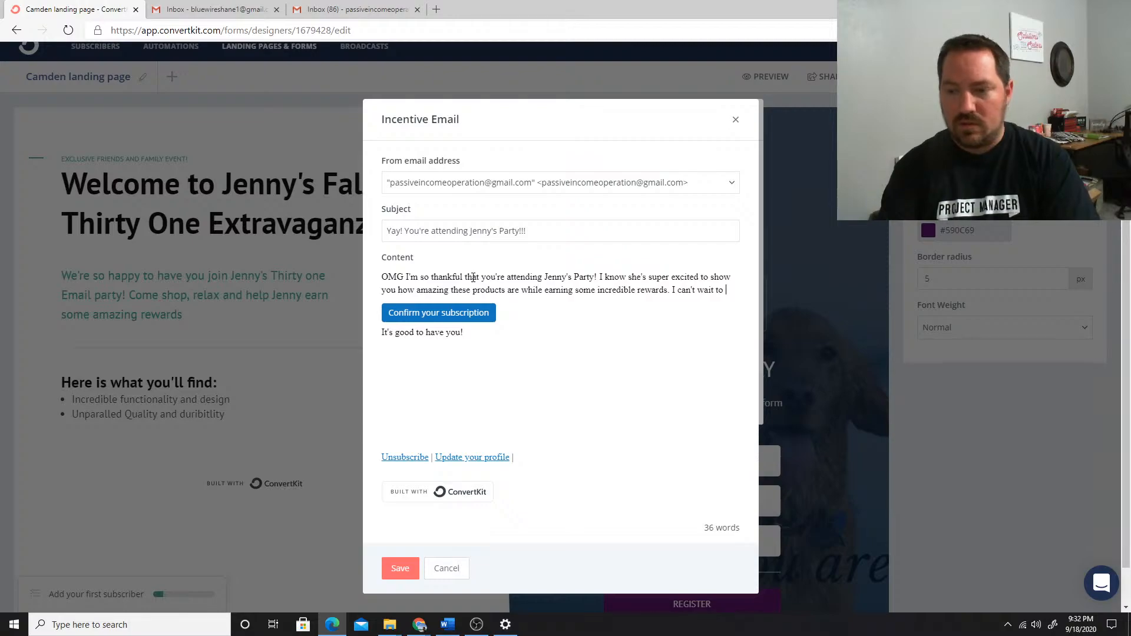
End the paragraph with "I can't wait to show you more!" and add a separate line "Click the link below to confirm and download the catalog."
type("ow y")
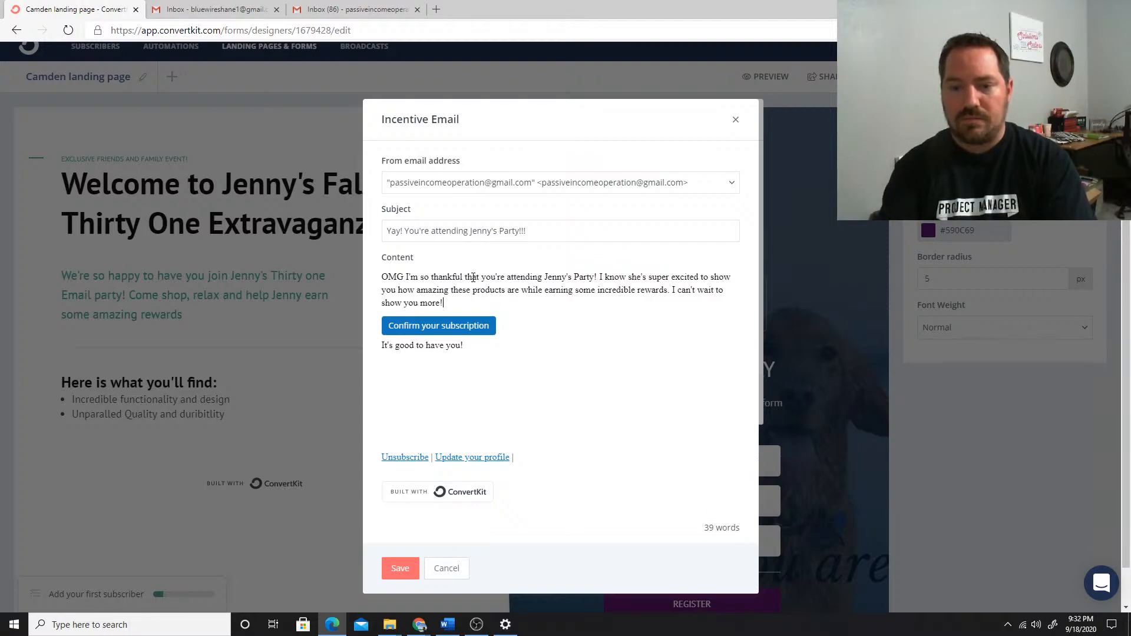
type("ou more!")
key("Return")
key("Return")
type("Click")
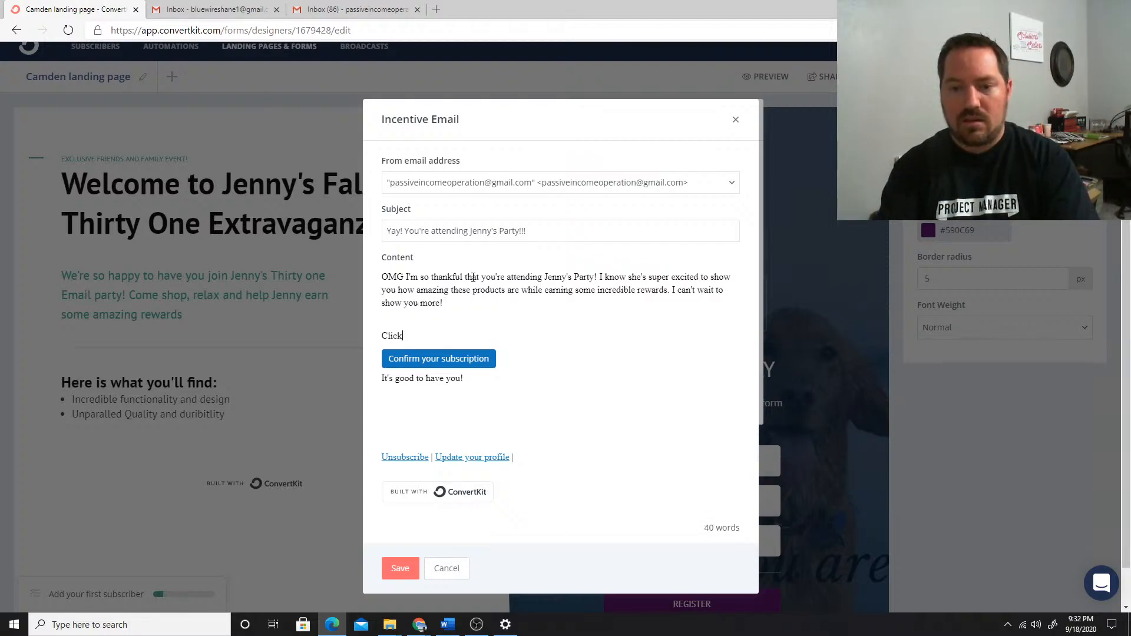
type(" the link below")
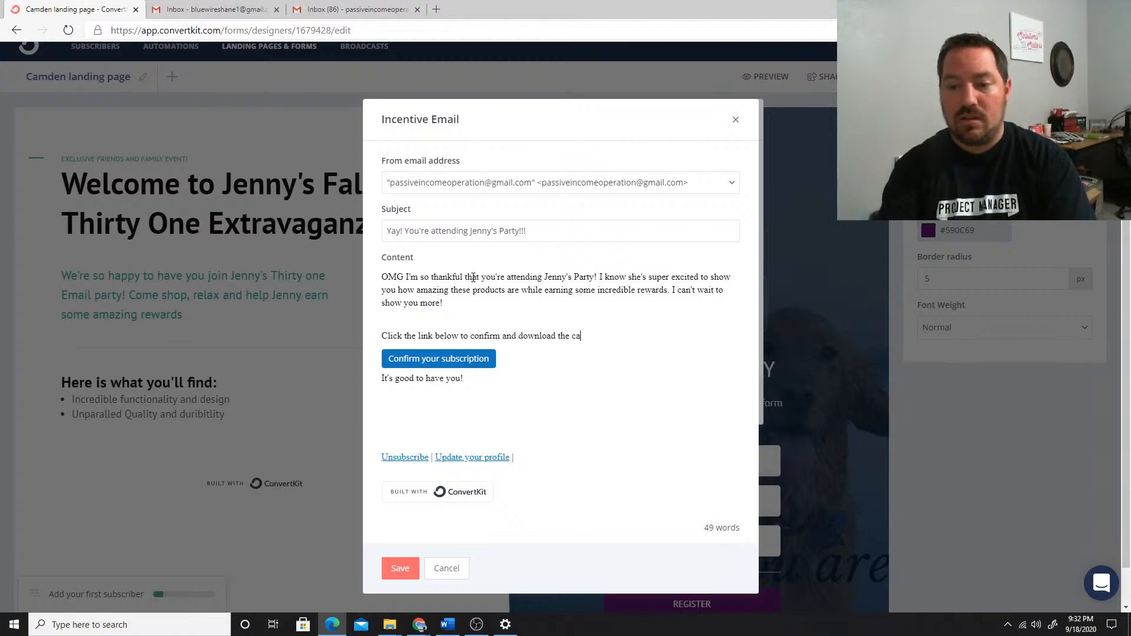
type("to confirm and download the catalog.")
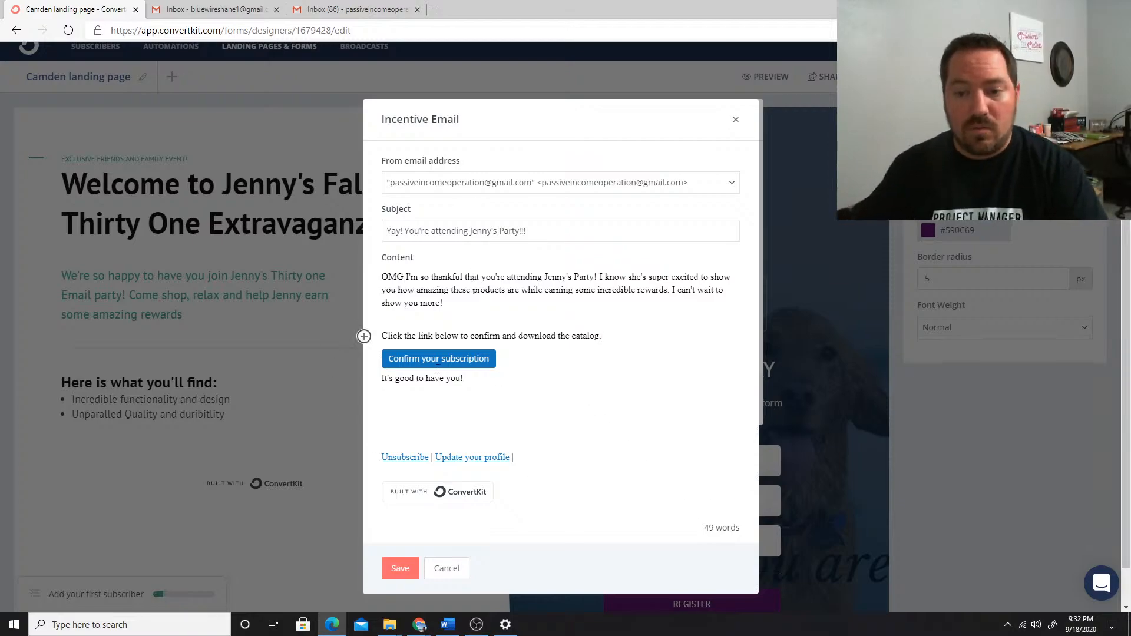
Examine the URL, color, size and alignment options of the email's "Confirm your subscription" button
left_click(403, 360)
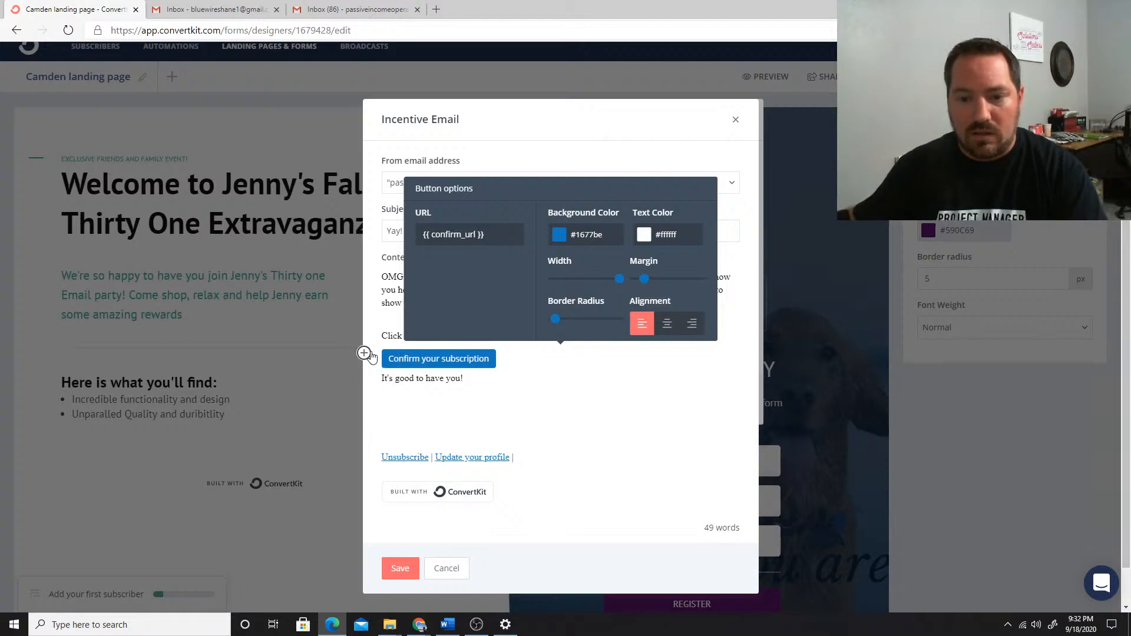
left_click(490, 342)
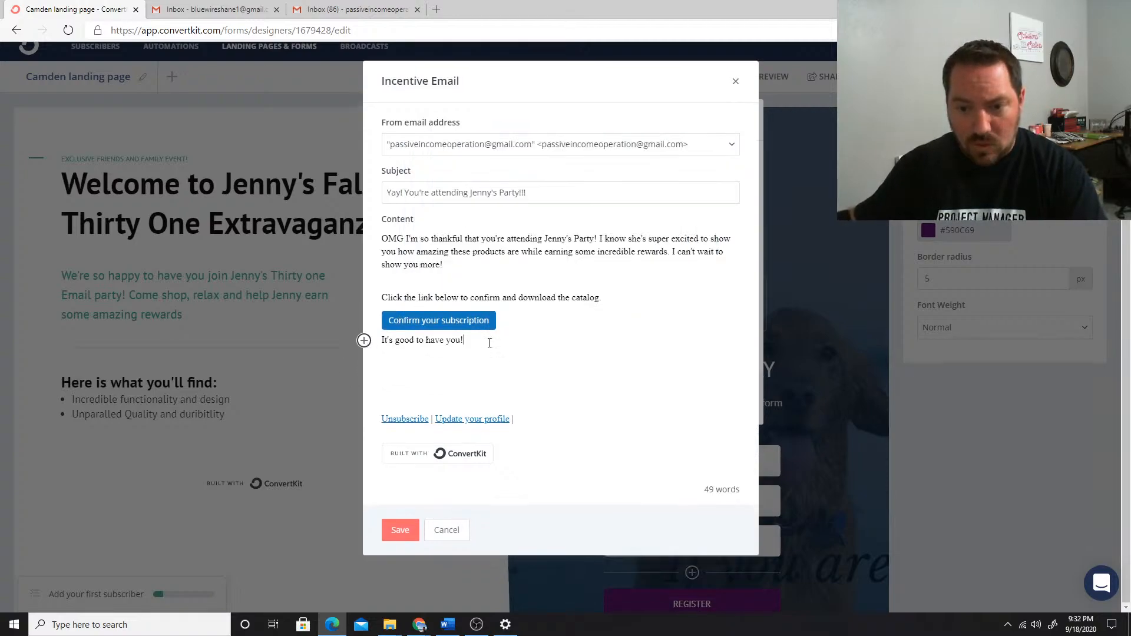
left_click(461, 318)
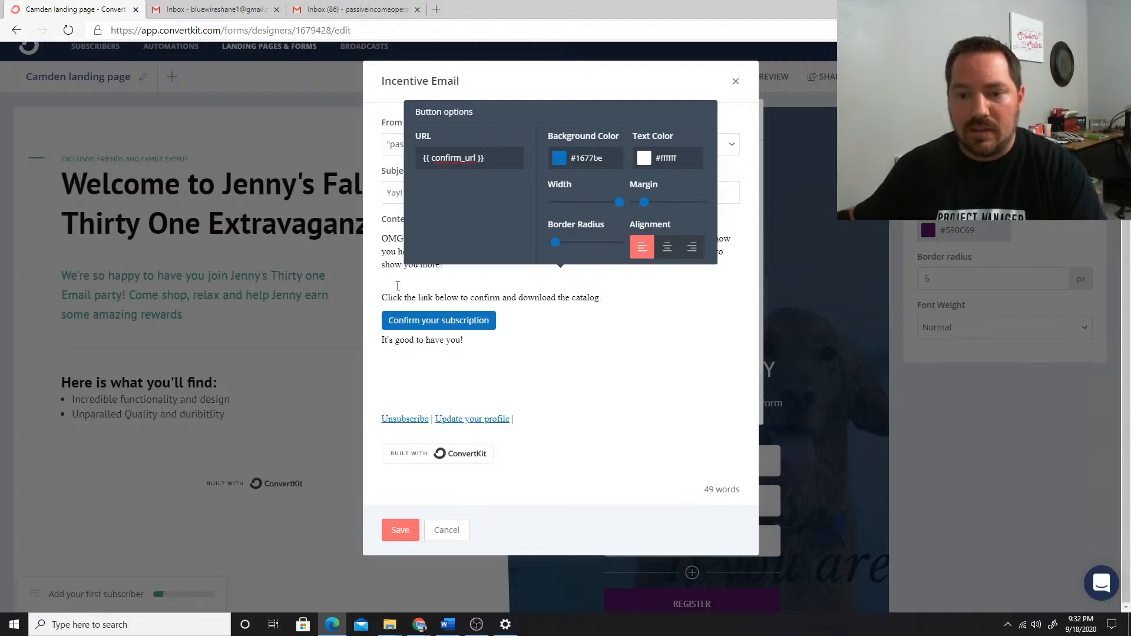
left_click(614, 337)
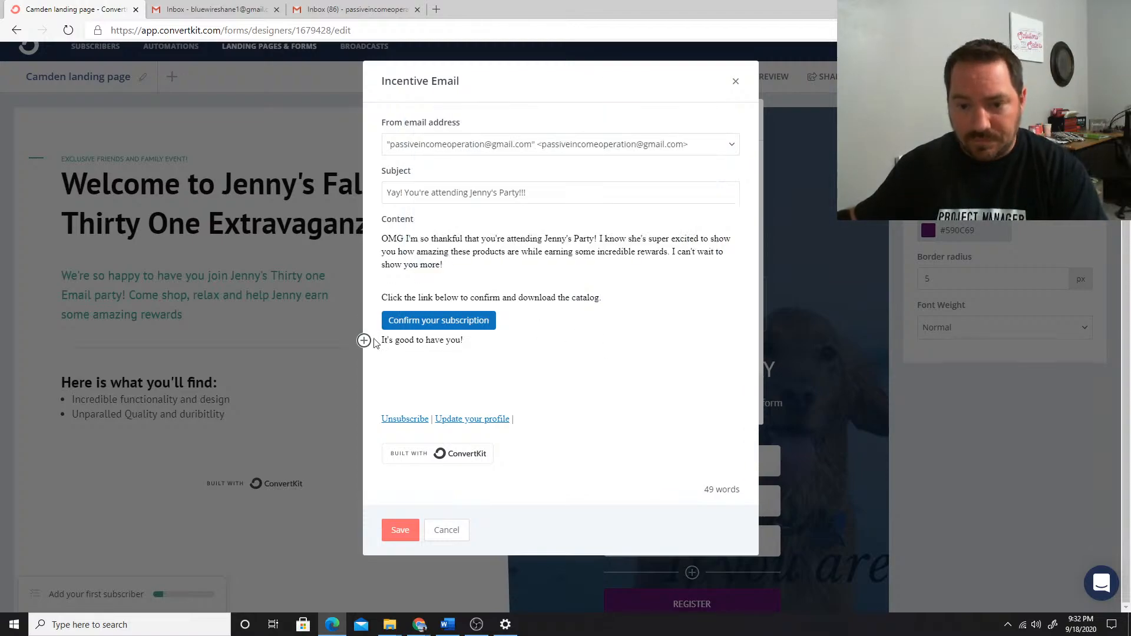
left_click(388, 320)
left_click(364, 315)
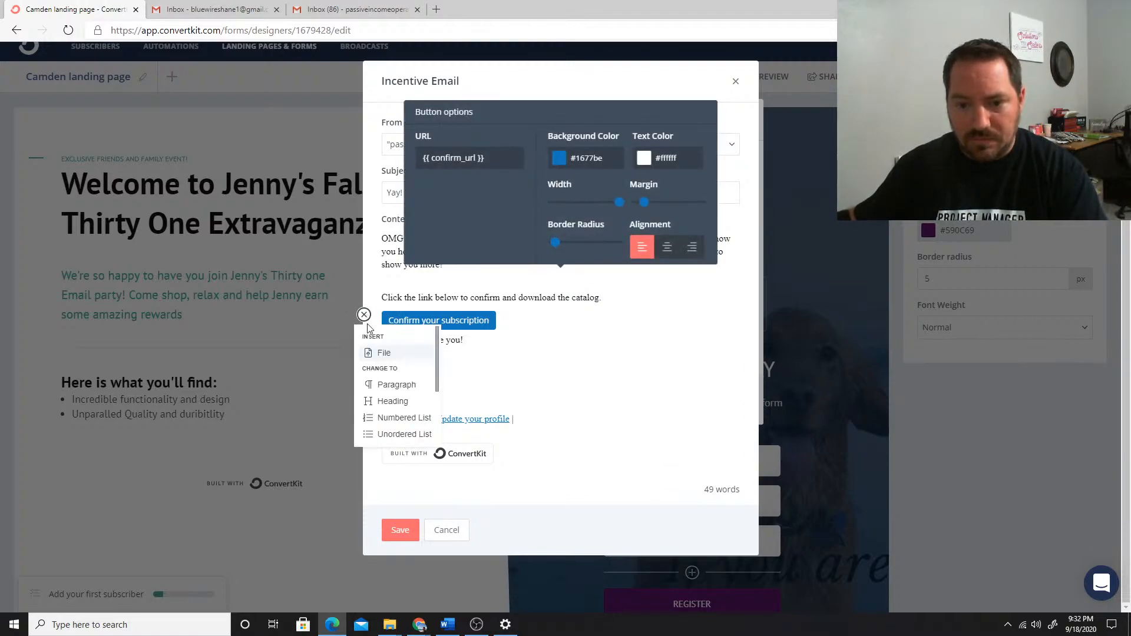
left_click(381, 353)
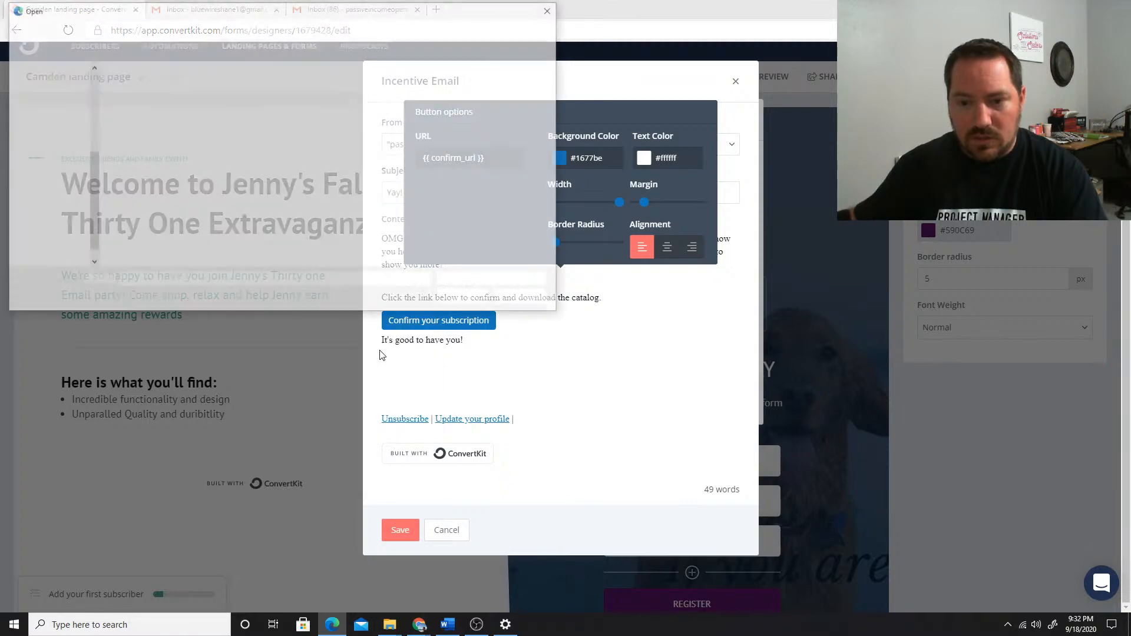
left_click(527, 303)
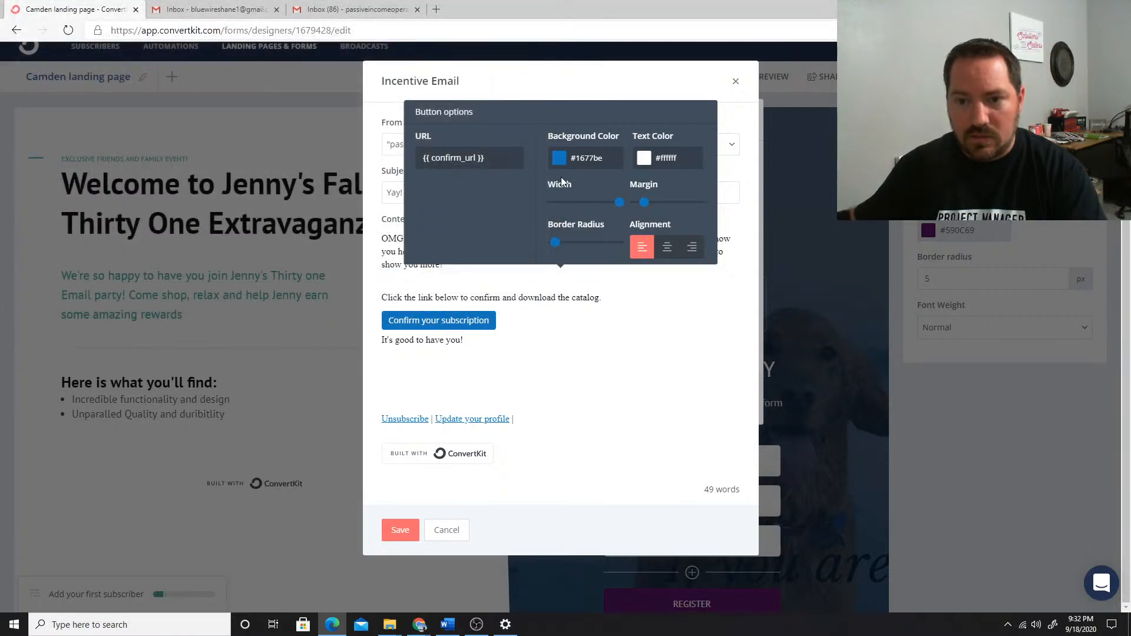
left_click_drag(559, 114, 639, 192)
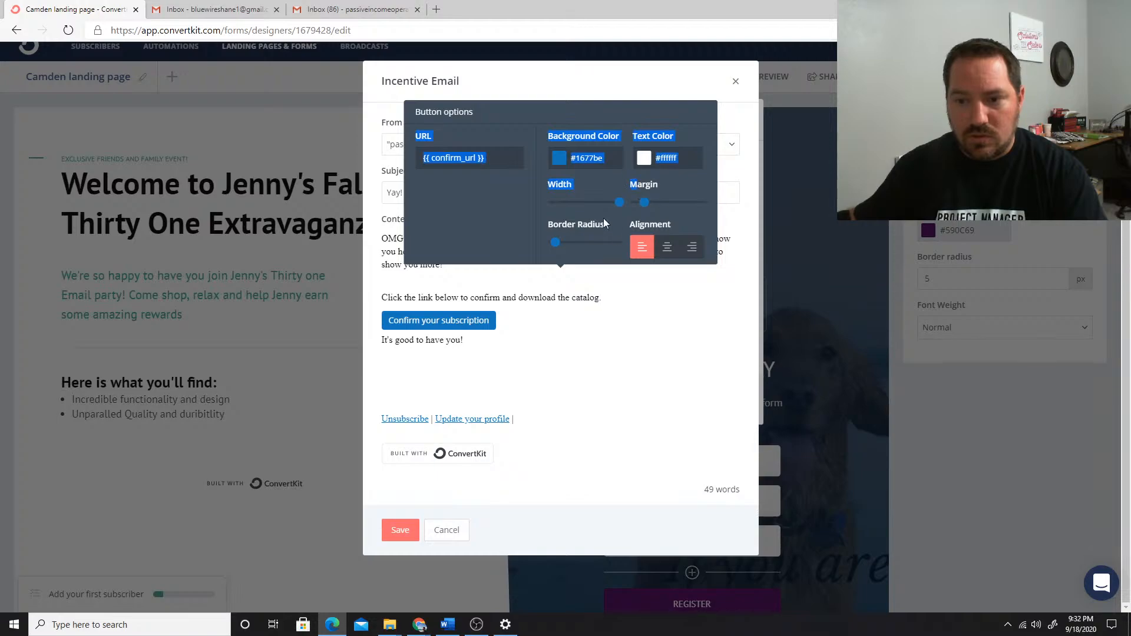
left_click(506, 151)
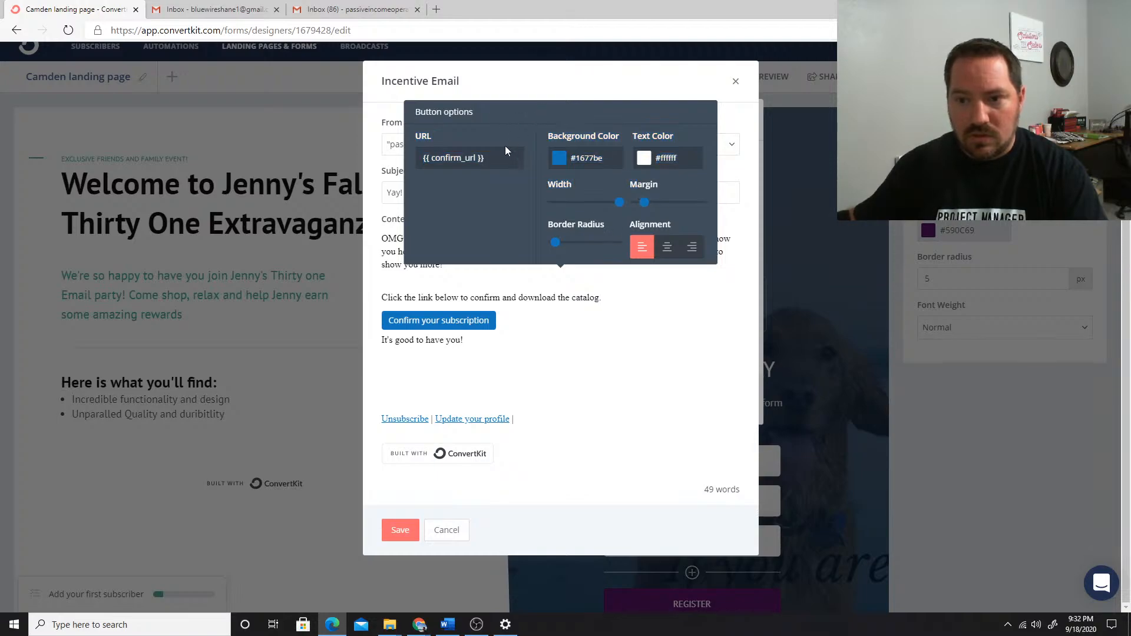
left_click(517, 343)
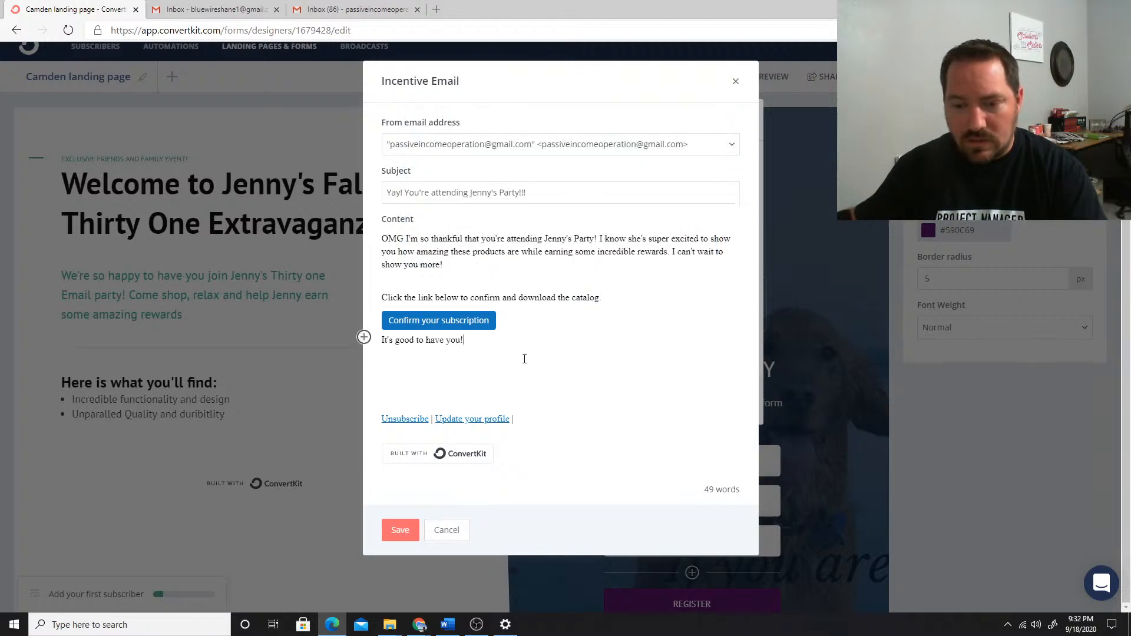
Save the incentive email, set the post-confirmation redirect to a download of the Fall 2020 Catalog file, and save the settings
left_click(400, 530)
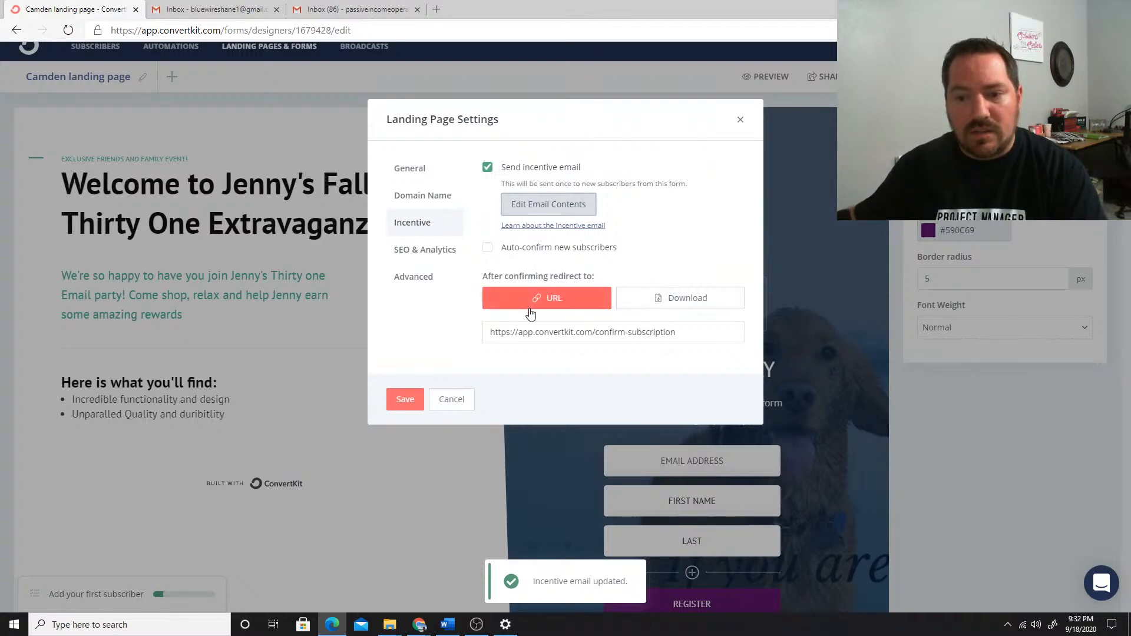
left_click(677, 301)
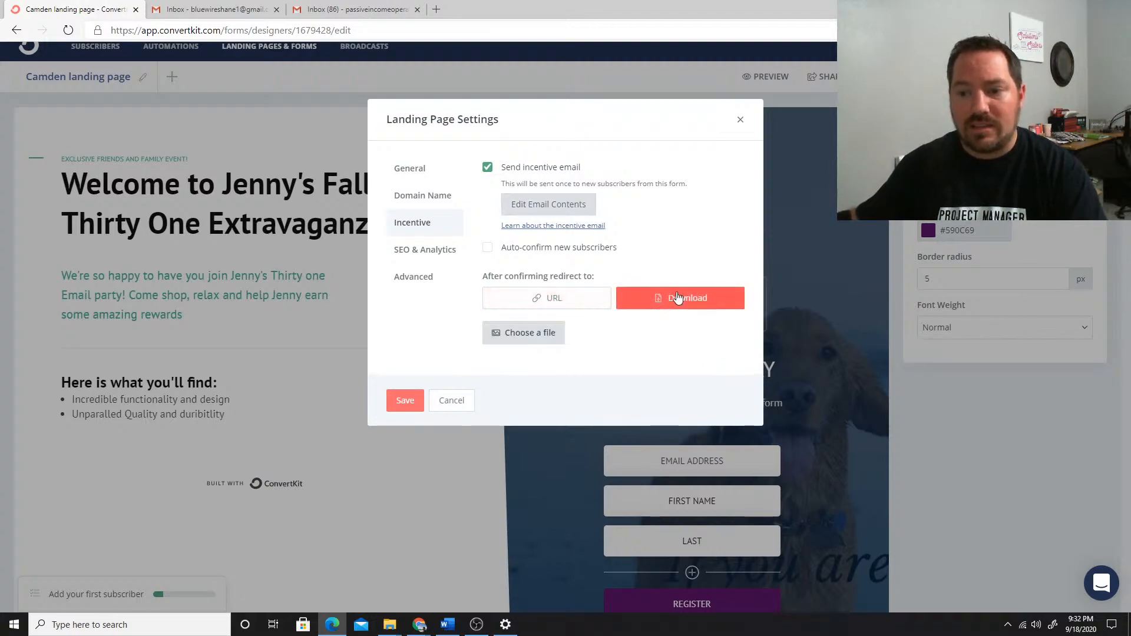
left_click(501, 339)
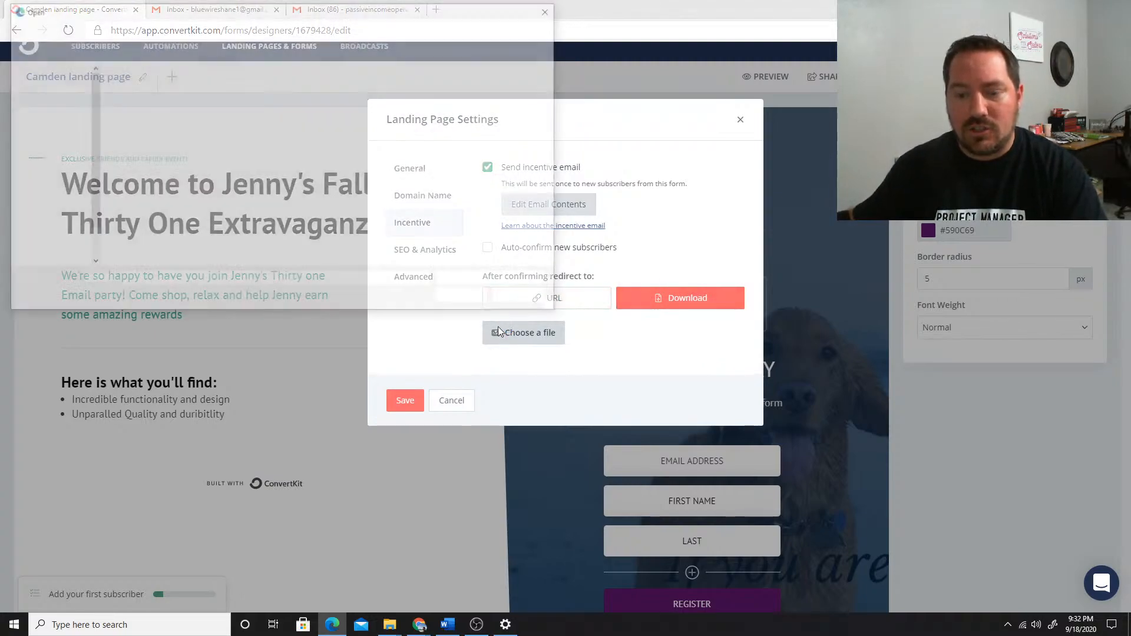
scroll(59, 210, "down", 1)
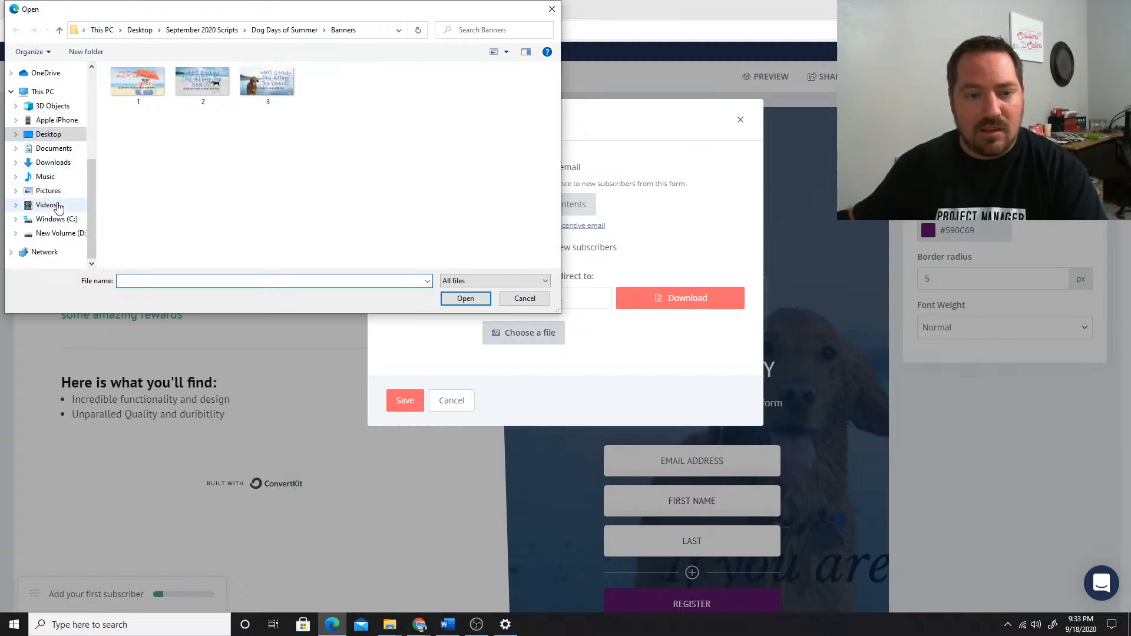
scroll(56, 176, "up", 4)
left_click(53, 111)
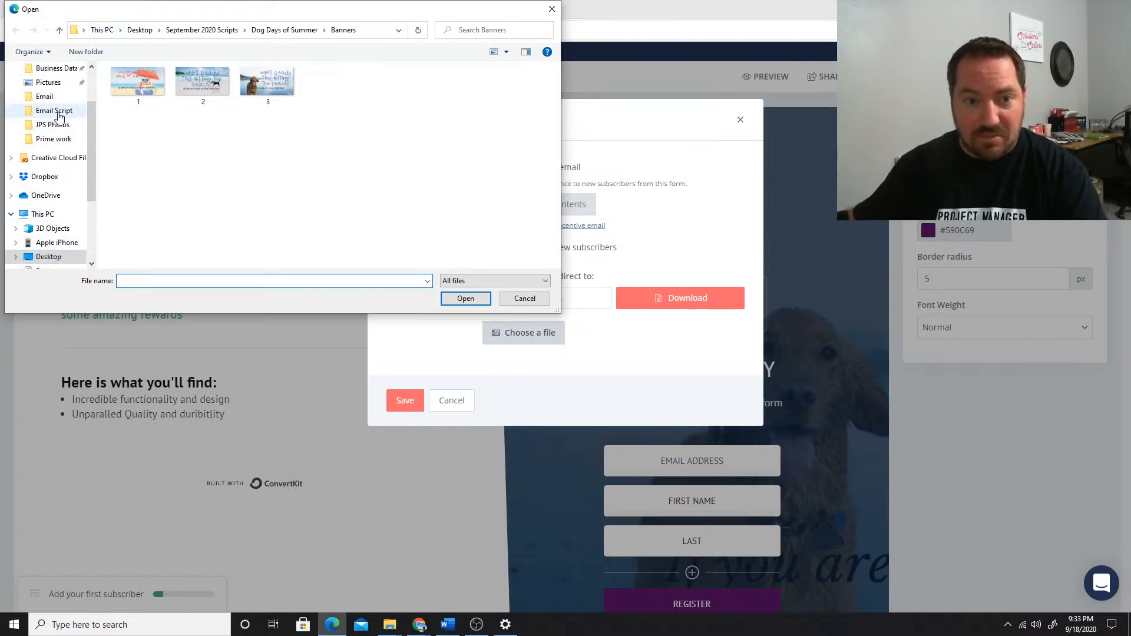
double_click(264, 97)
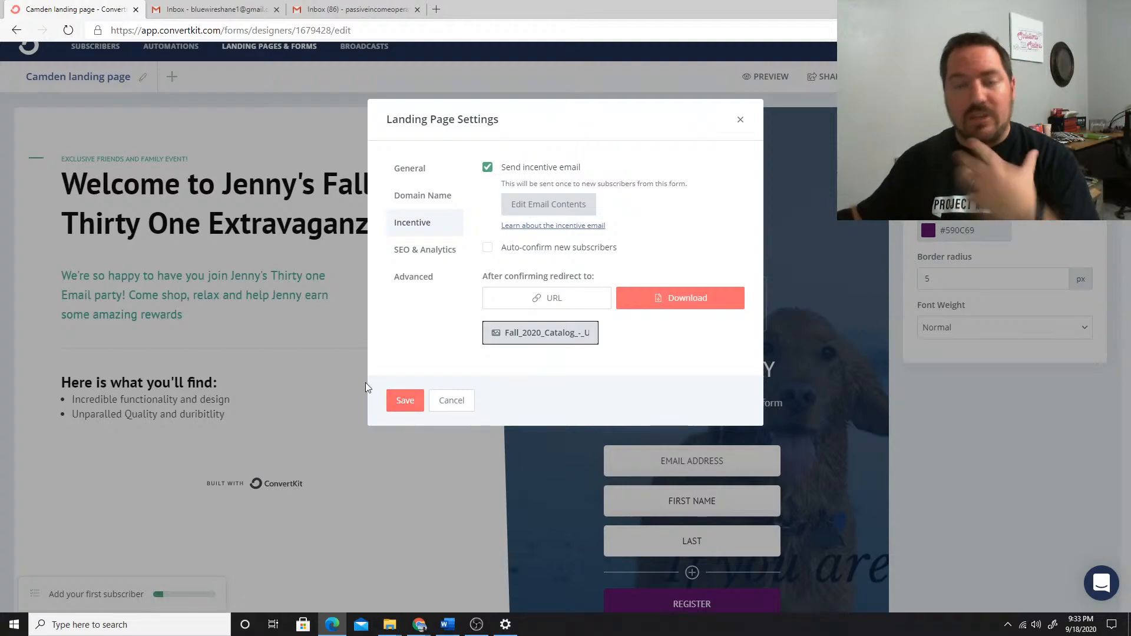
left_click(405, 402)
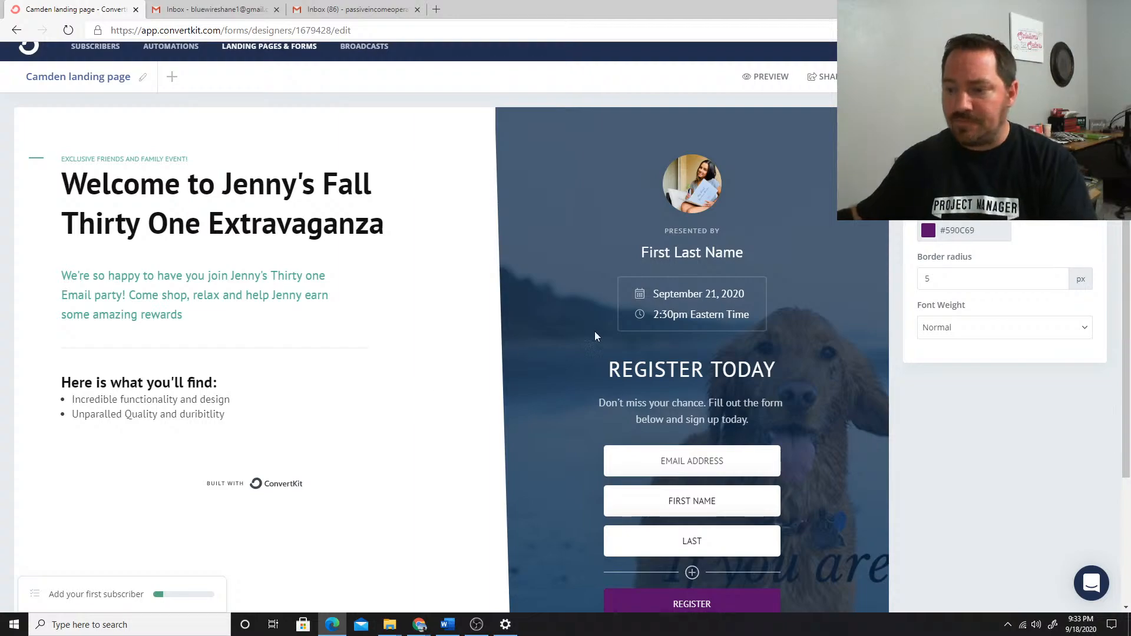
Review the landing page's general, domain name, incentive, SEO and advanced settings
scroll(942, 300, "down", 3)
scroll(822, 315, "up", 4)
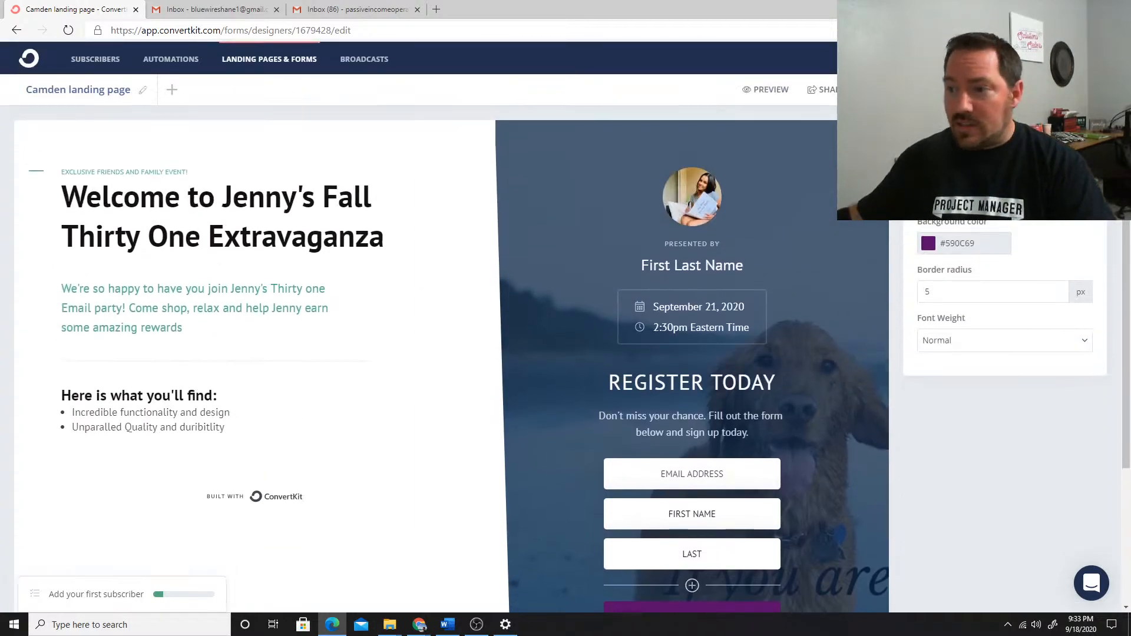
left_click(887, 90)
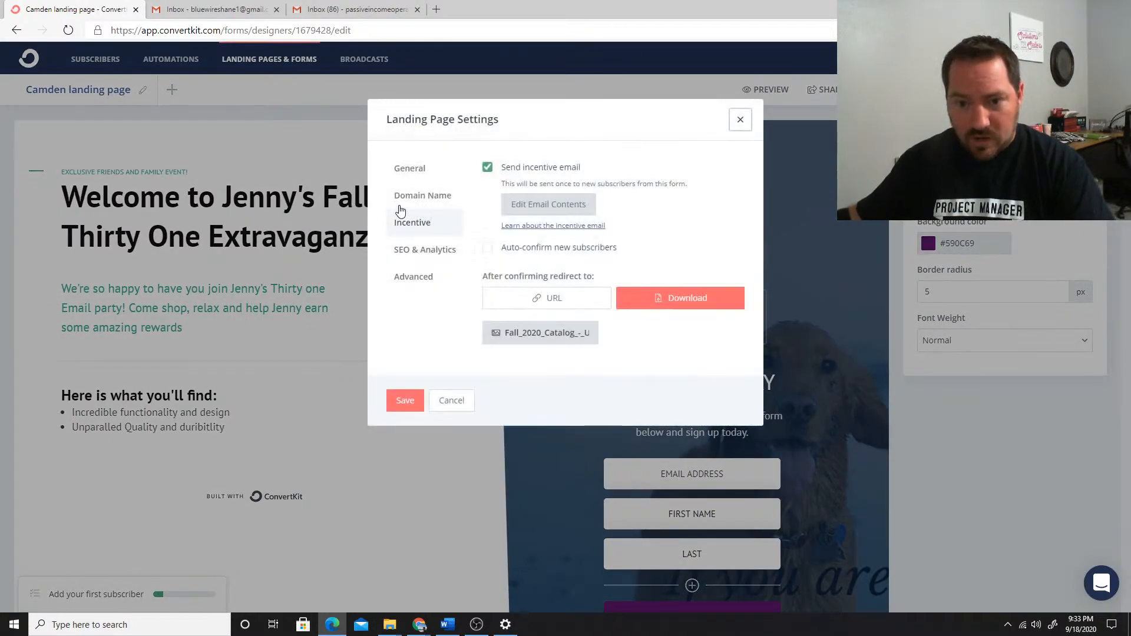
left_click(413, 251)
left_click(411, 225)
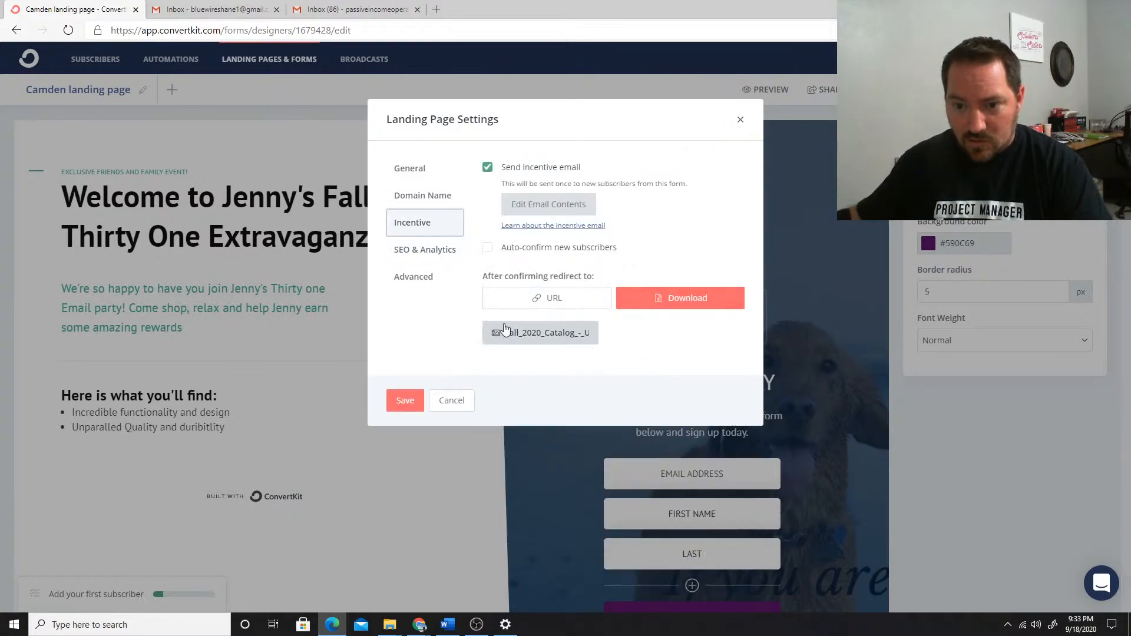
left_click(427, 280)
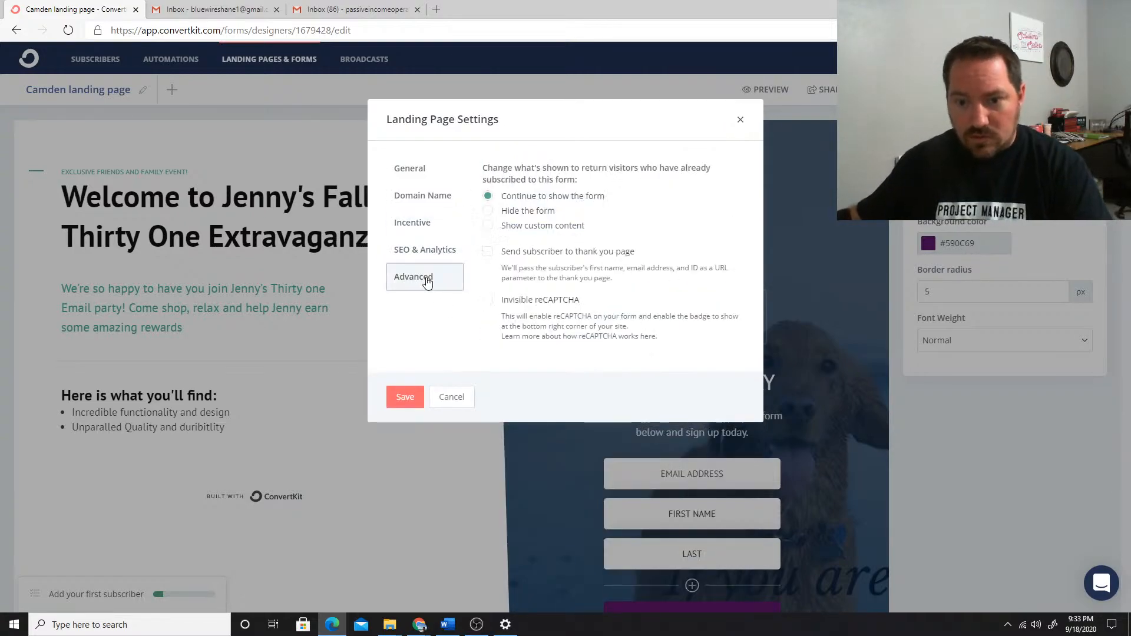
left_click(410, 169)
left_click(410, 198)
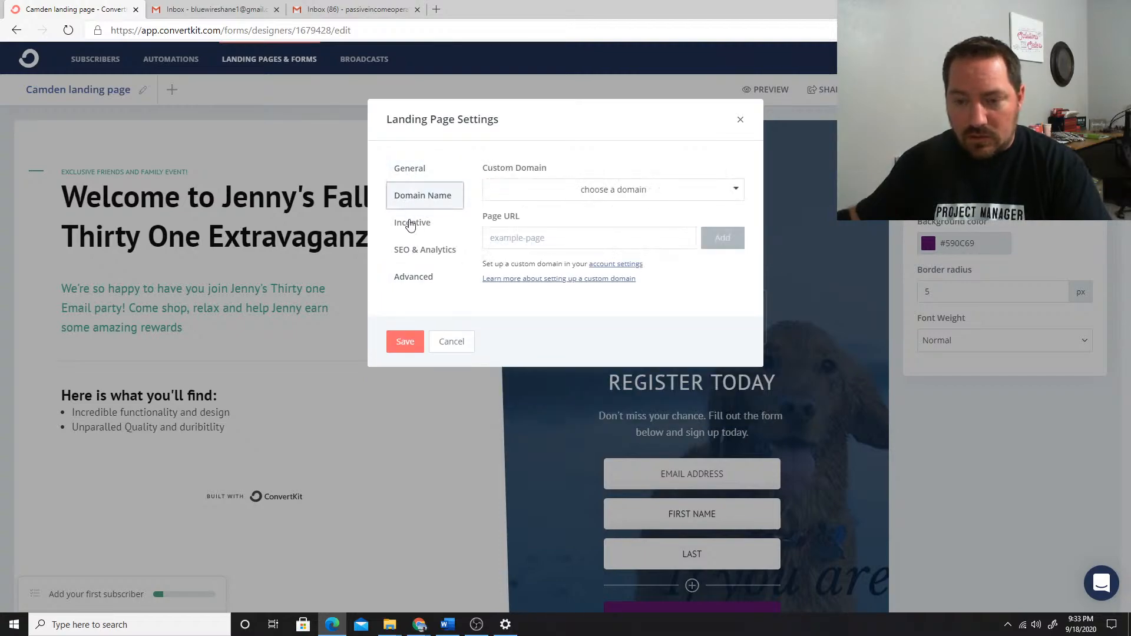
left_click(408, 339)
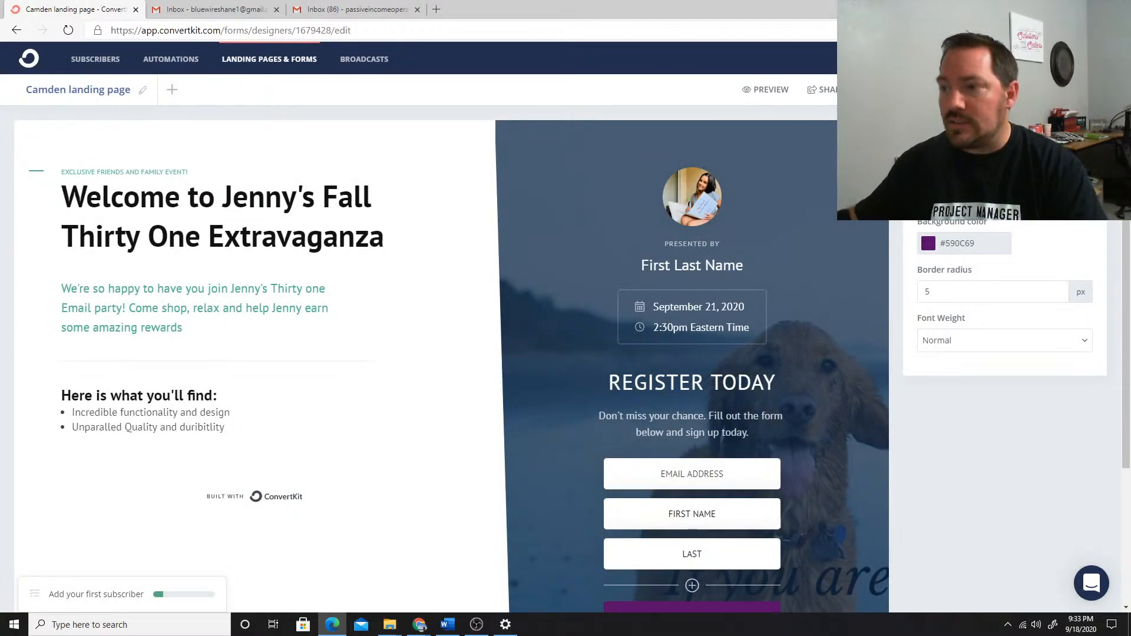
Save the landing page with the account domain thoughtful-producer-830.ck.page and display its share link
left_click(1083, 90)
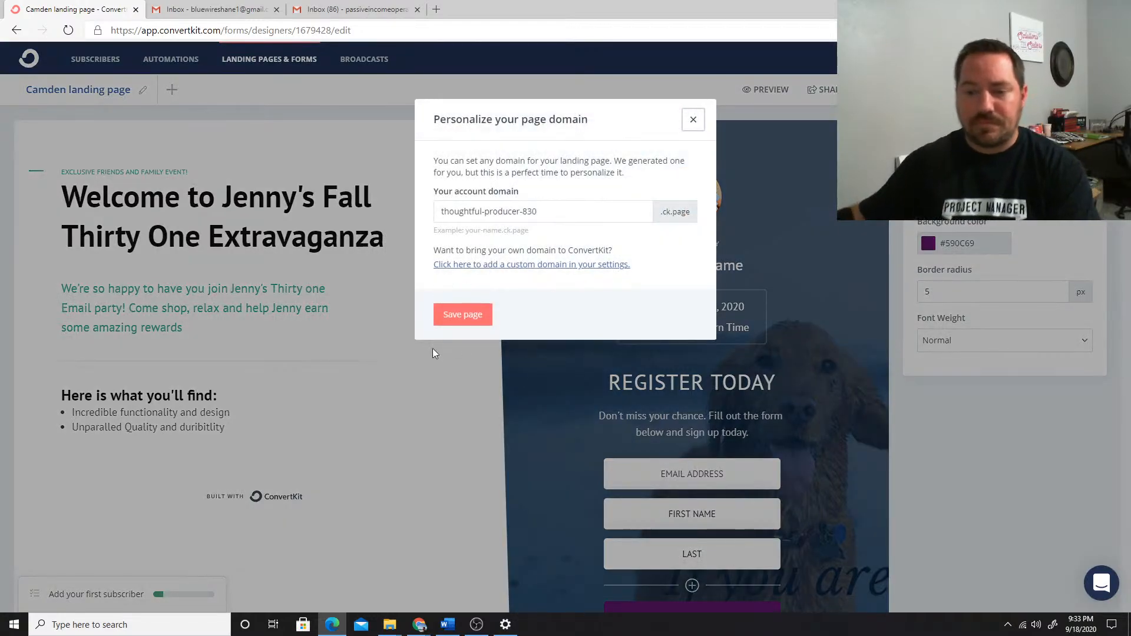
left_click(459, 318)
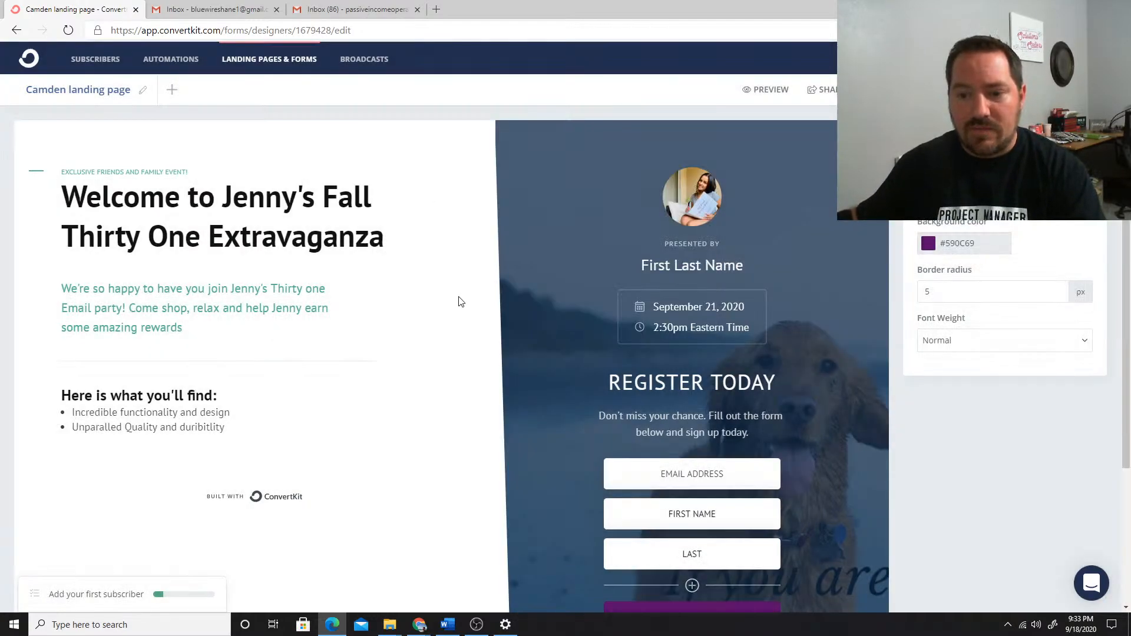
left_click(827, 93)
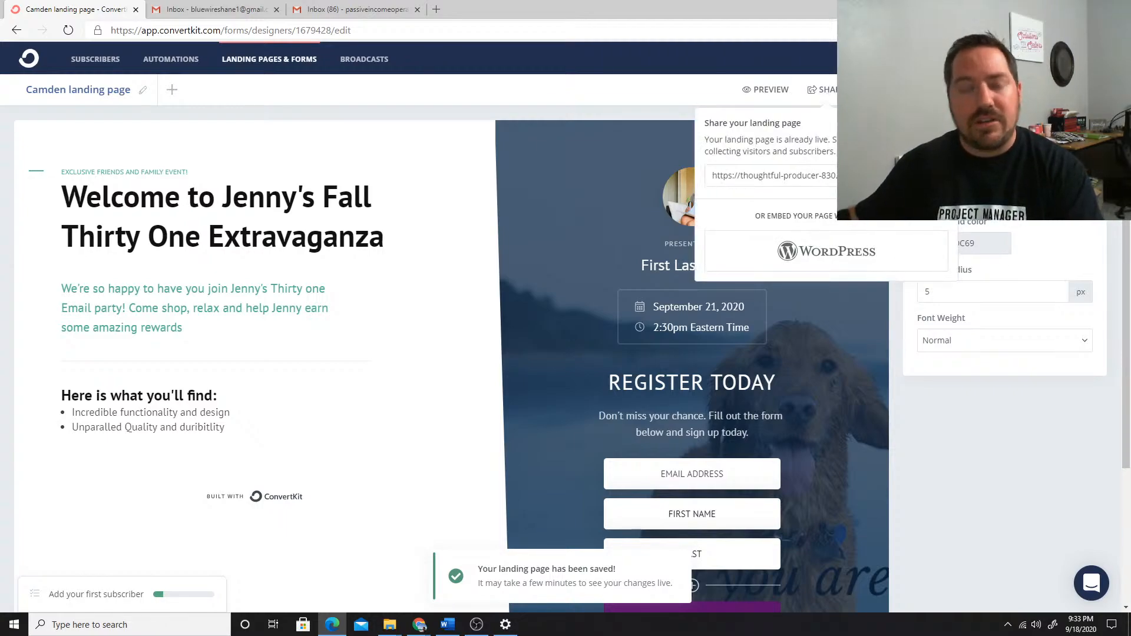
Open tinyurl.com in a new browser tab
left_click(436, 9)
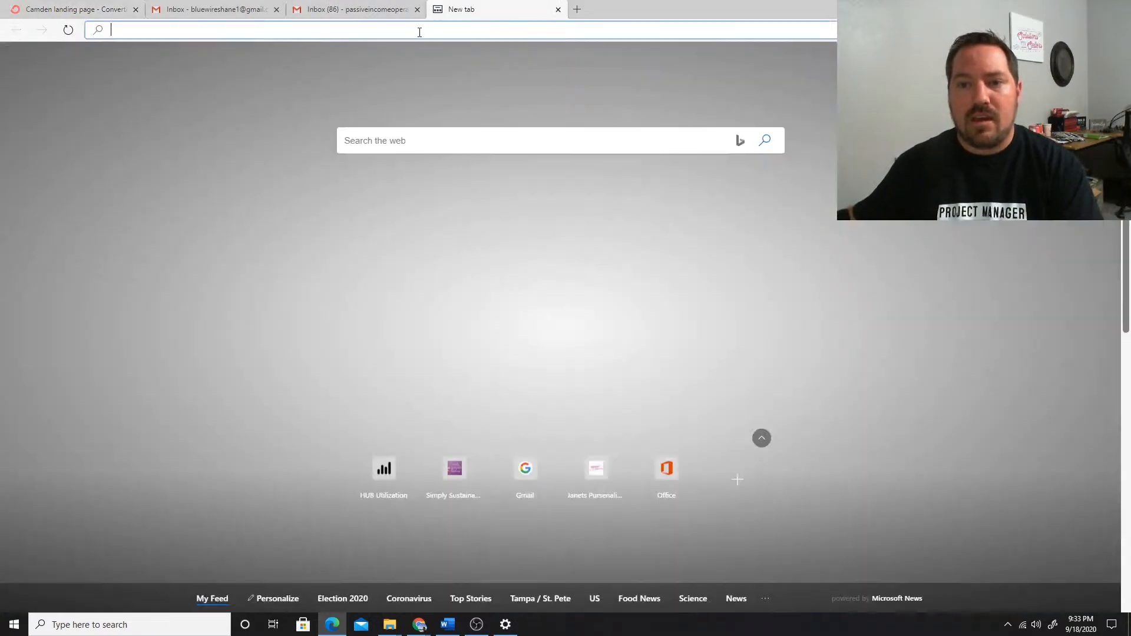
type("tiny")
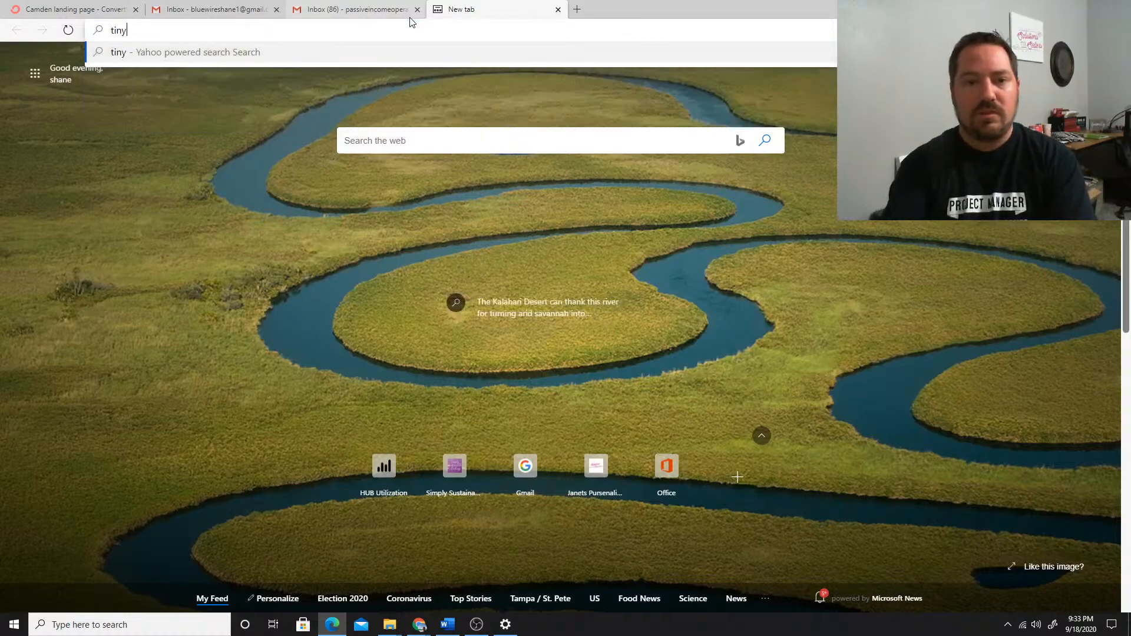
type("url.com")
key("Return")
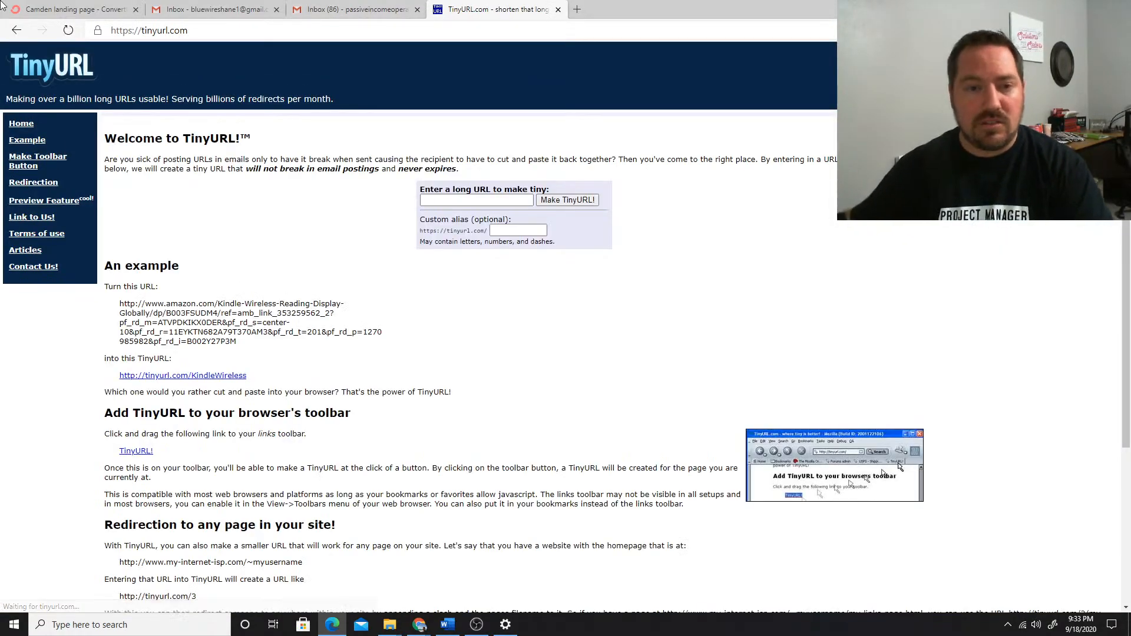
Copy the landing page's share URL from ConvertKit and create a TinyURL for it without a custom alias
left_click(89, 5)
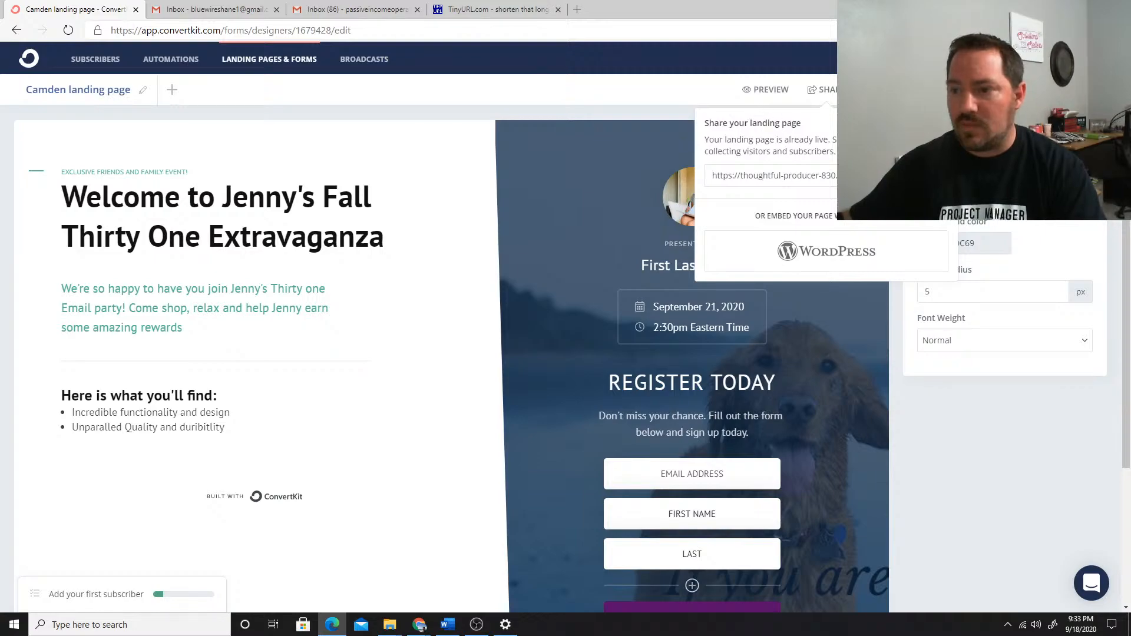
left_click(872, 175)
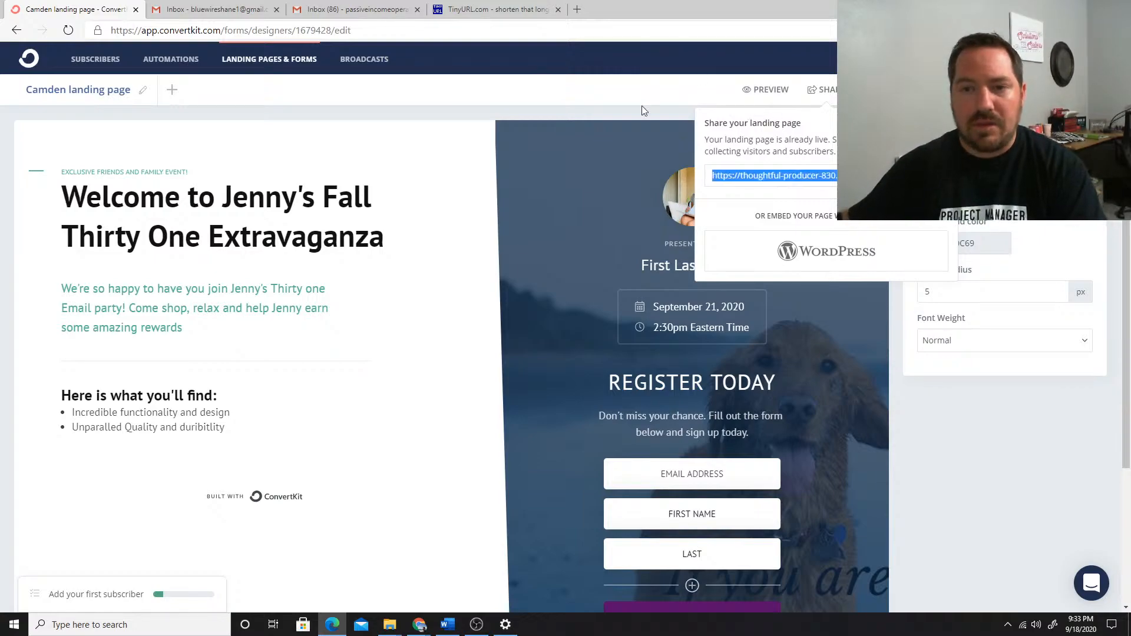
left_click(472, 8)
left_click(474, 251)
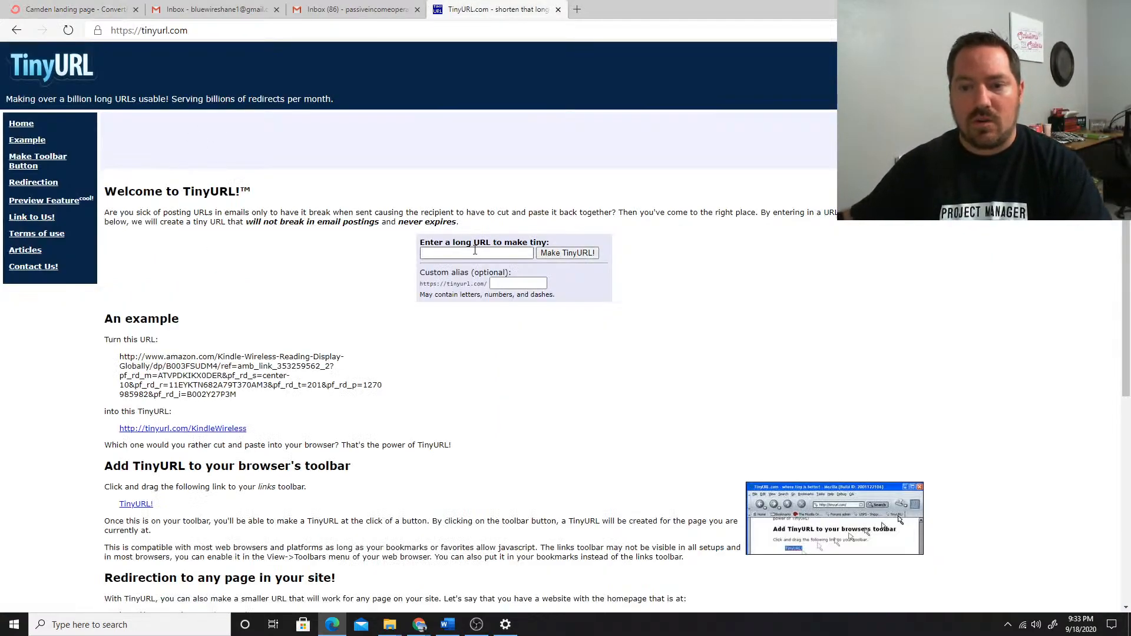
key("ctrl+v")
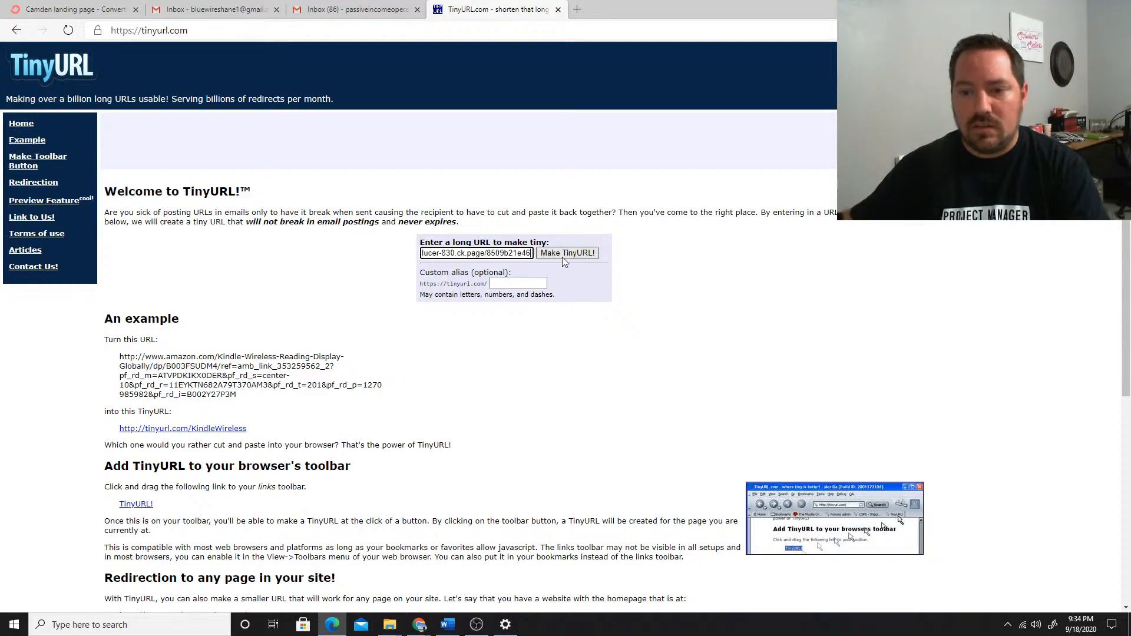
left_click(563, 256)
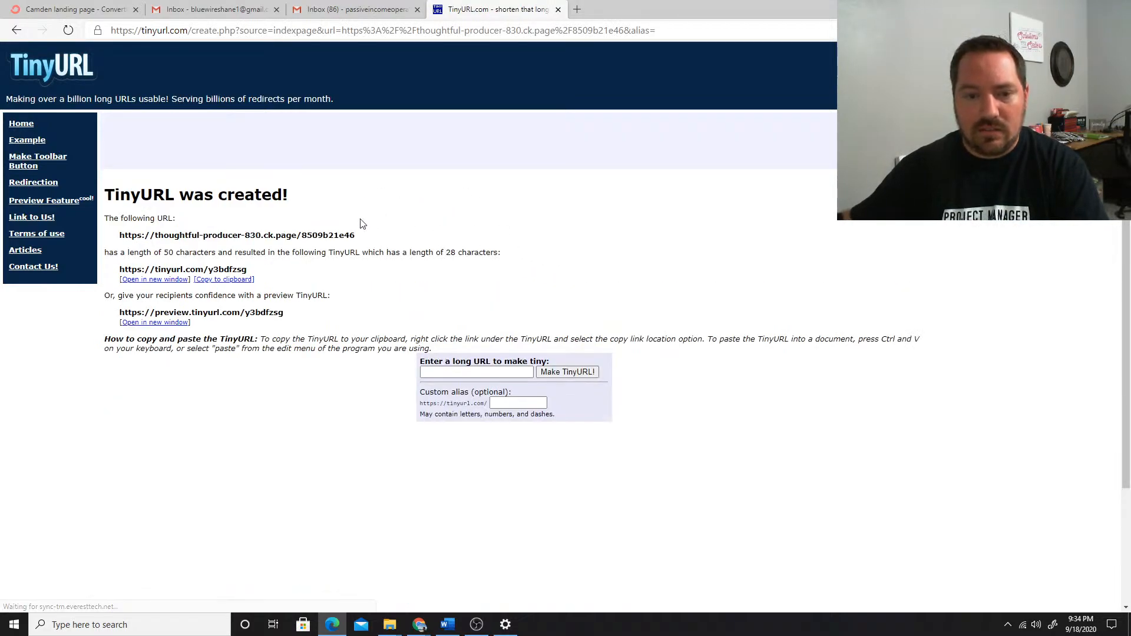
Copy the shortened link and open it in a new browser tab to check the live landing page and its registration form
left_click_drag(250, 271, 116, 272)
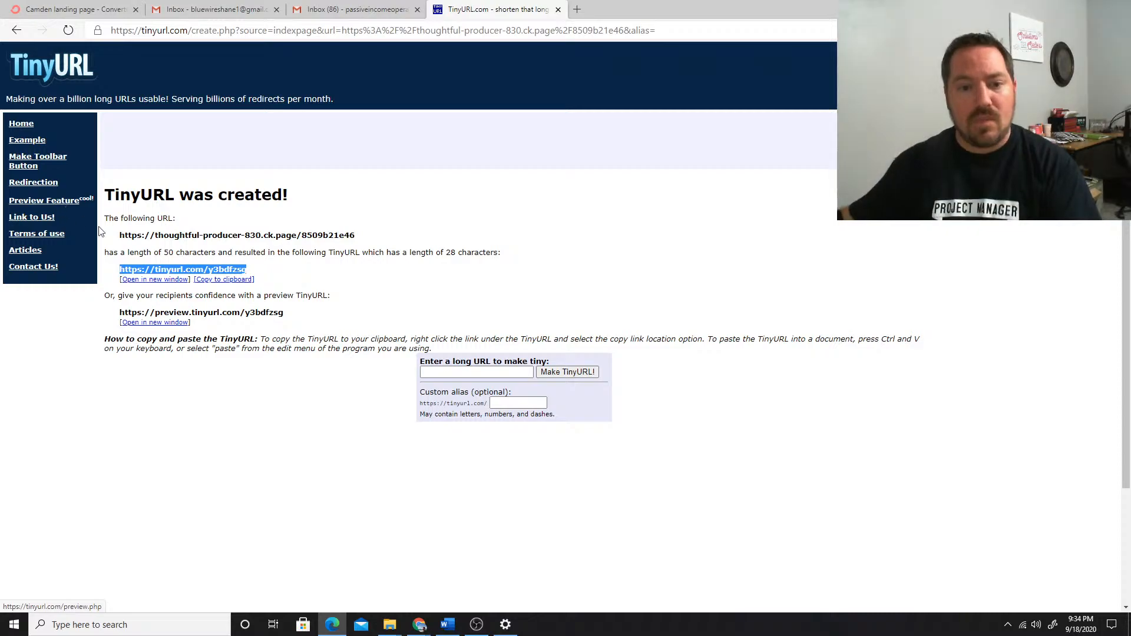
left_click(227, 280)
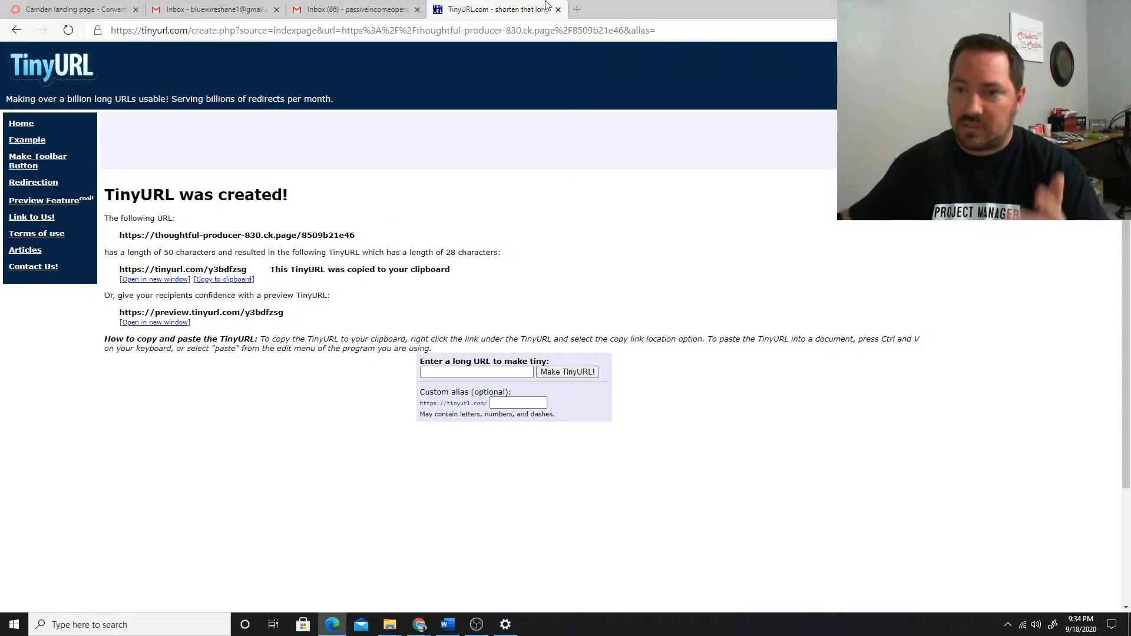
left_click(576, 10)
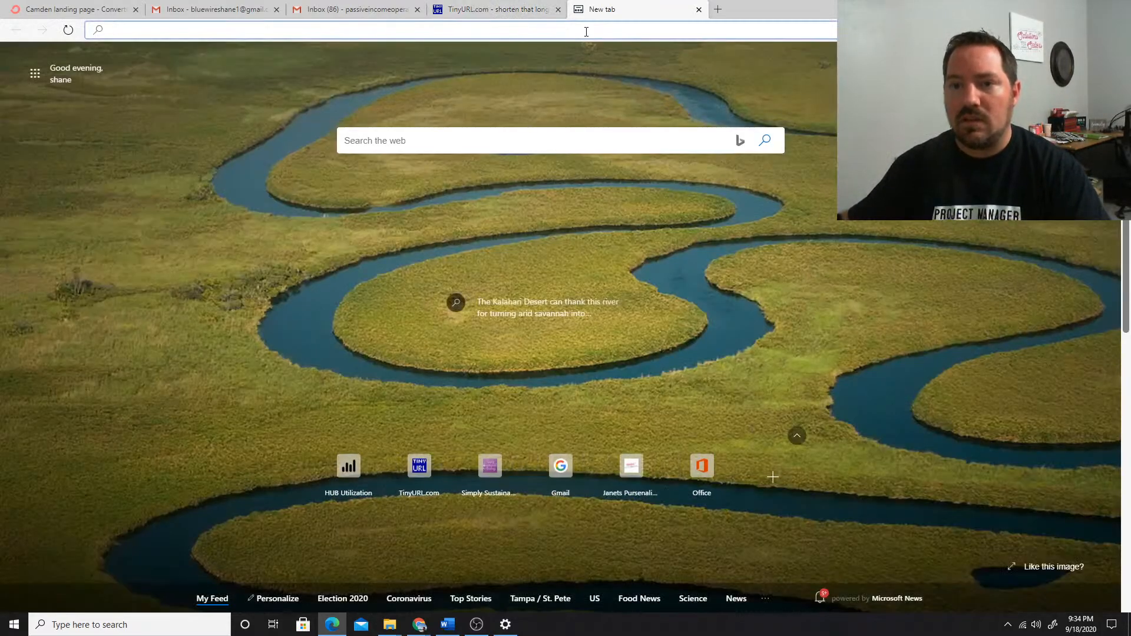
key("ctrl+v")
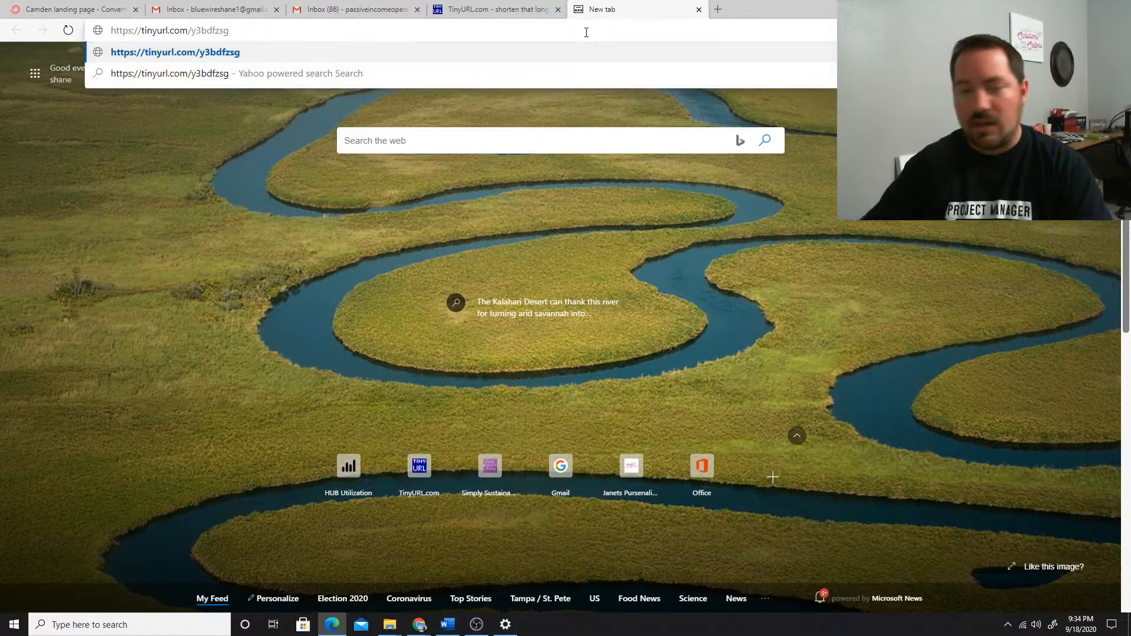
key("Return")
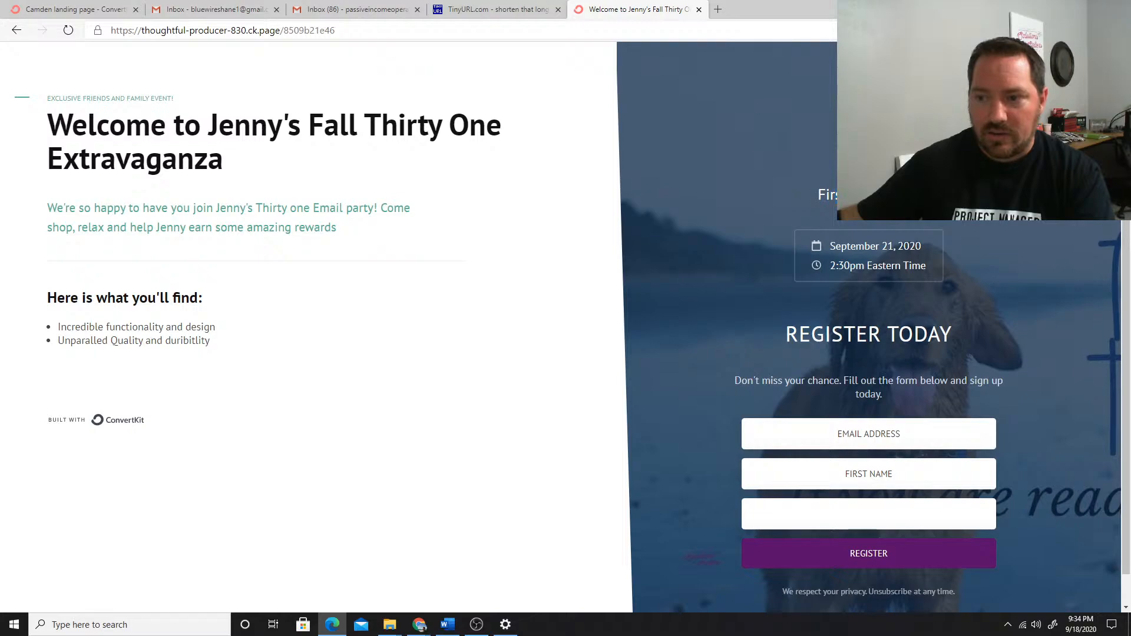
left_click_drag(248, 208, 205, 228)
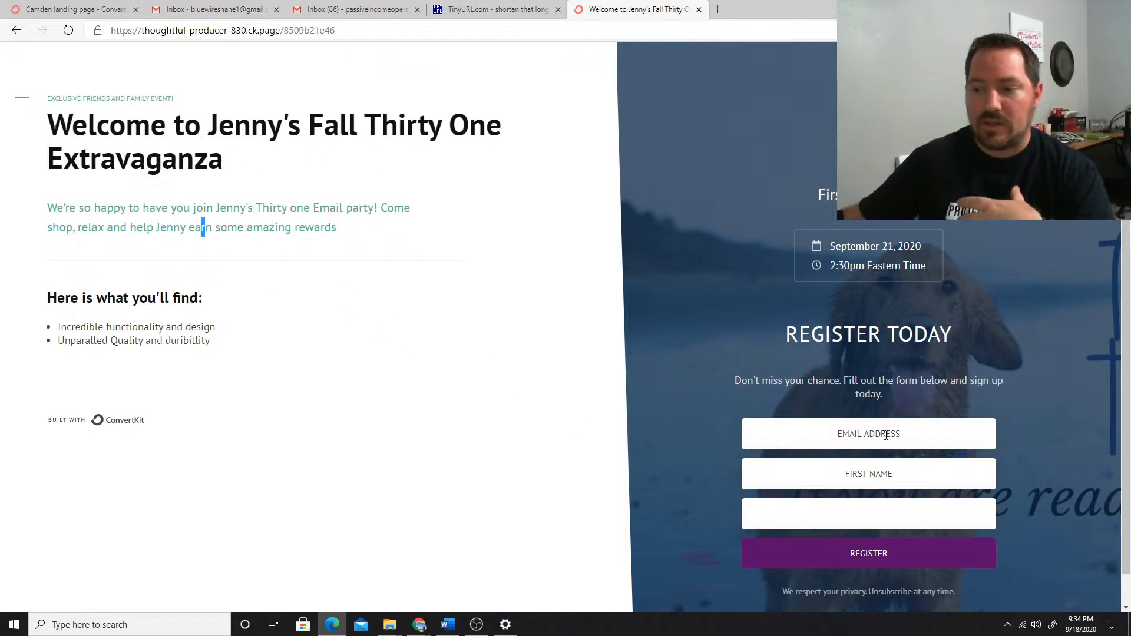
left_click(886, 436)
left_click(886, 437)
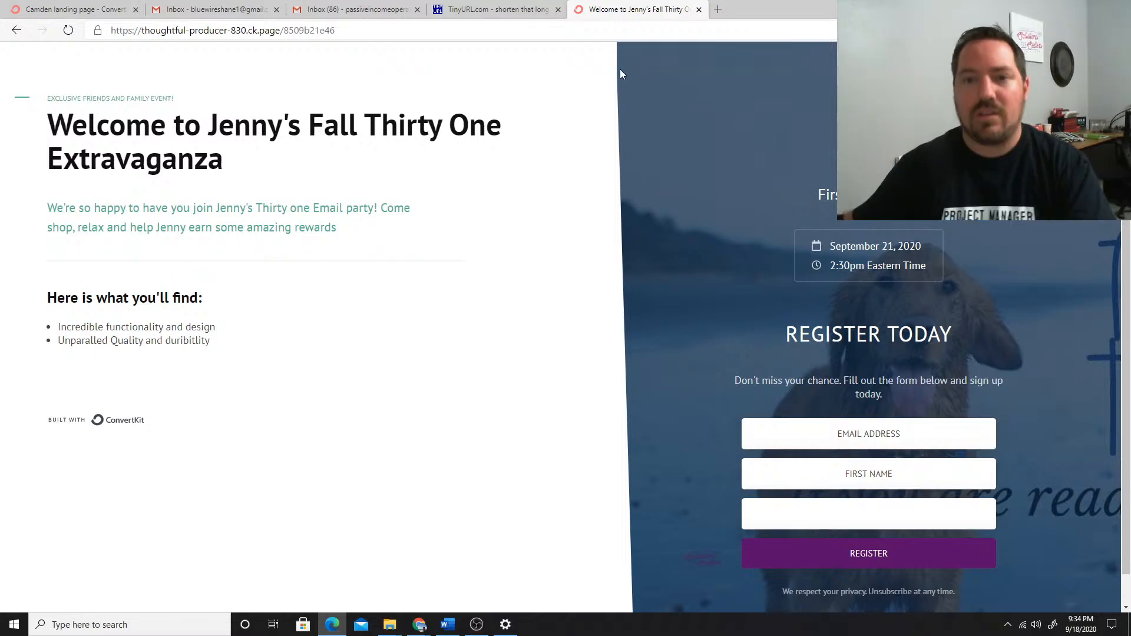
Return to the ConvertKit landing page editor, close the share options and save the page again
left_click(83, 9)
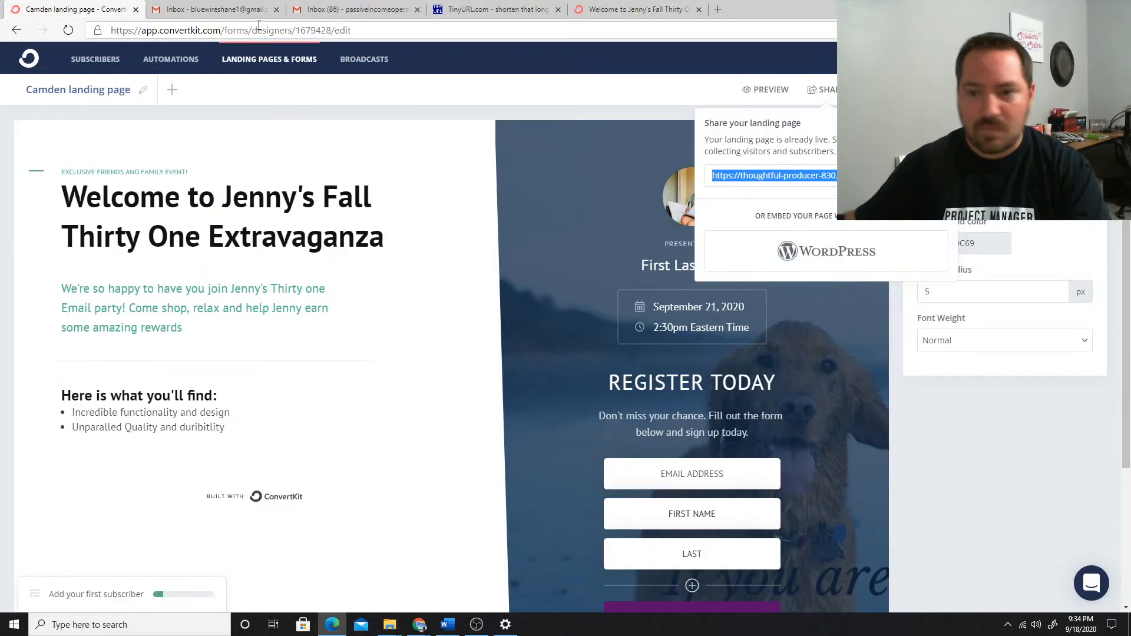
left_click(626, 126)
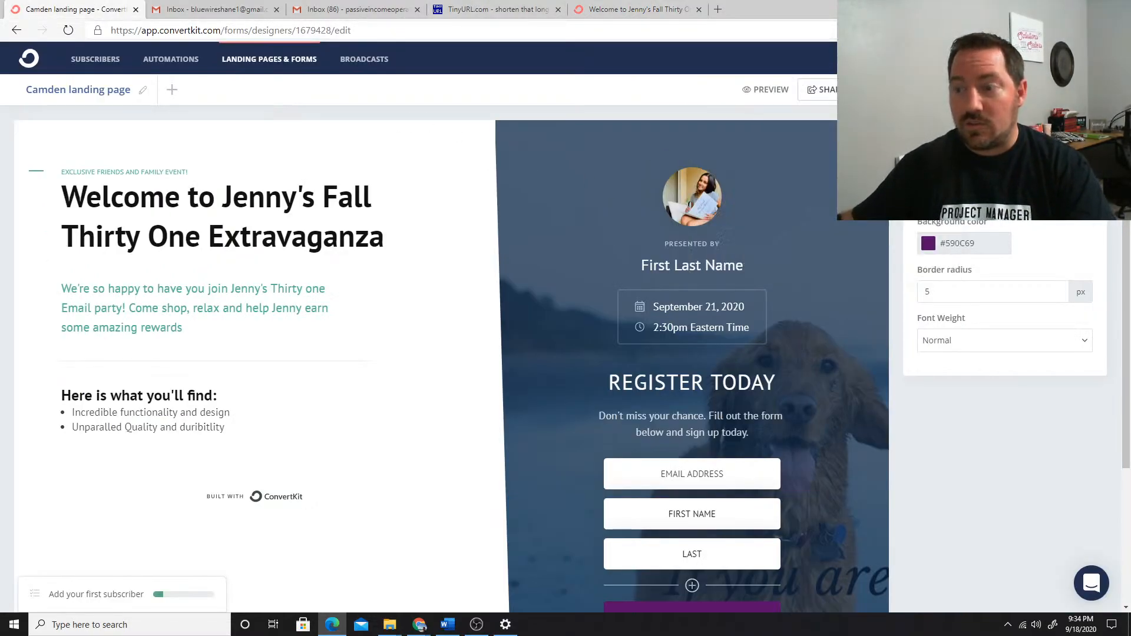
left_click(1080, 90)
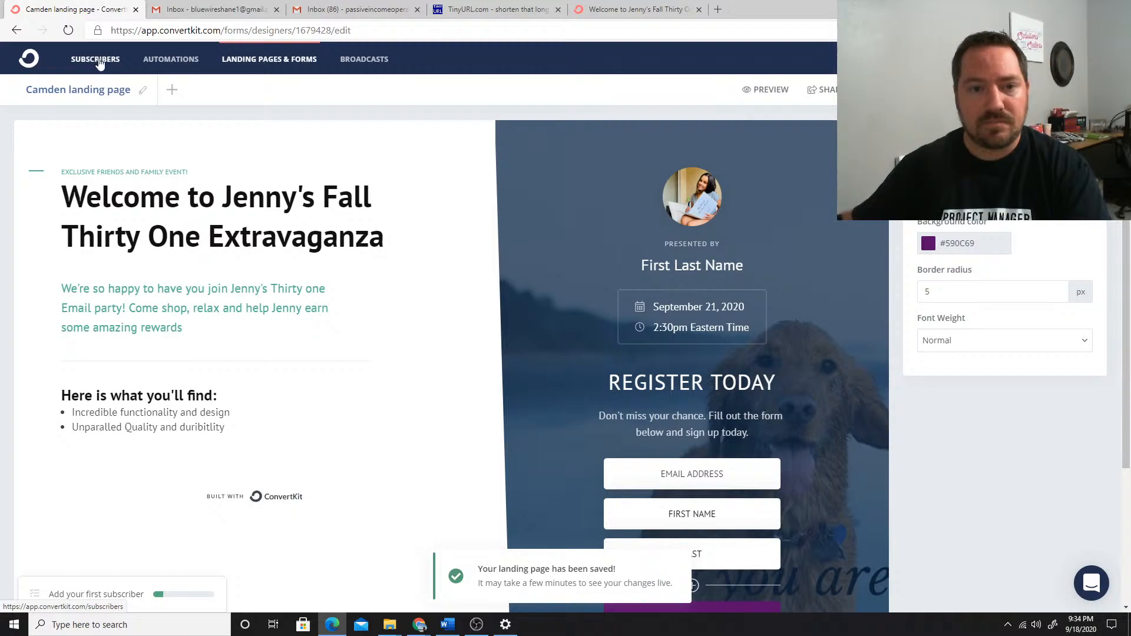
Switch to the Fall Email Script document in Word and go to its first page
left_click(448, 628)
scroll(499, 386, "up", 3)
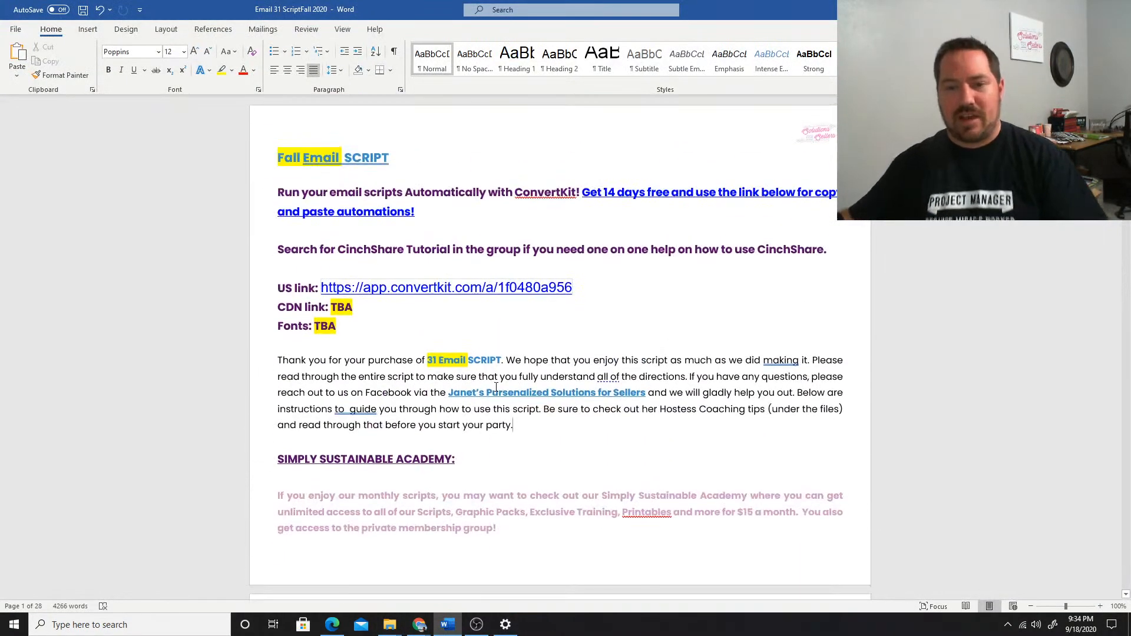
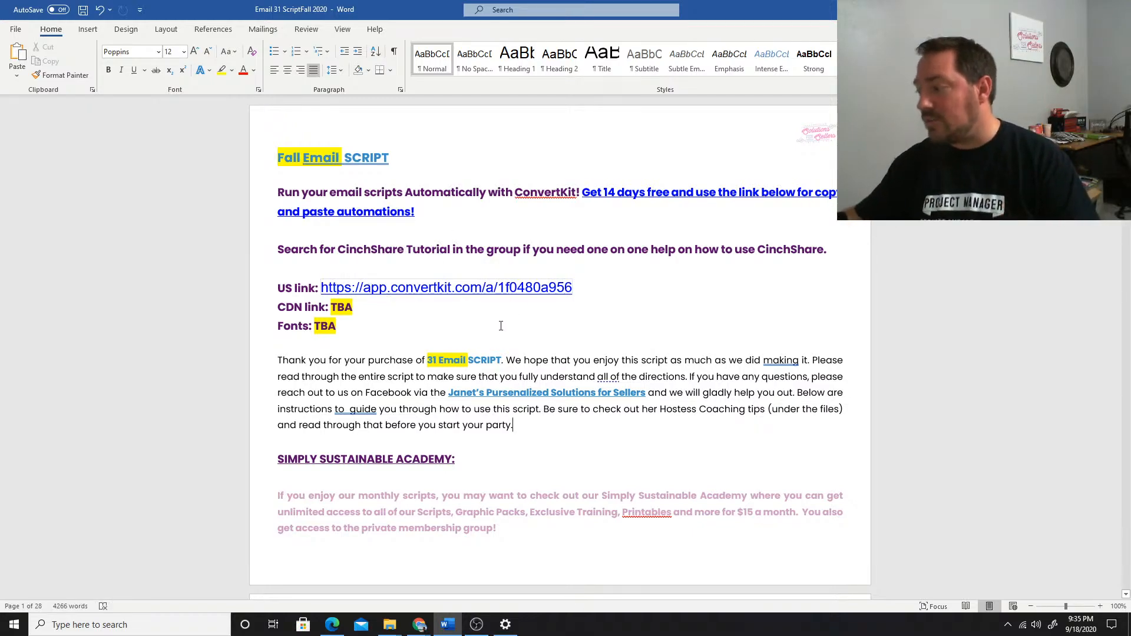
Skim the Fall Email Script from its introduction through the instructions and coaching sections to the Email 1 welcome email table
scroll(576, 278, "down", 1)
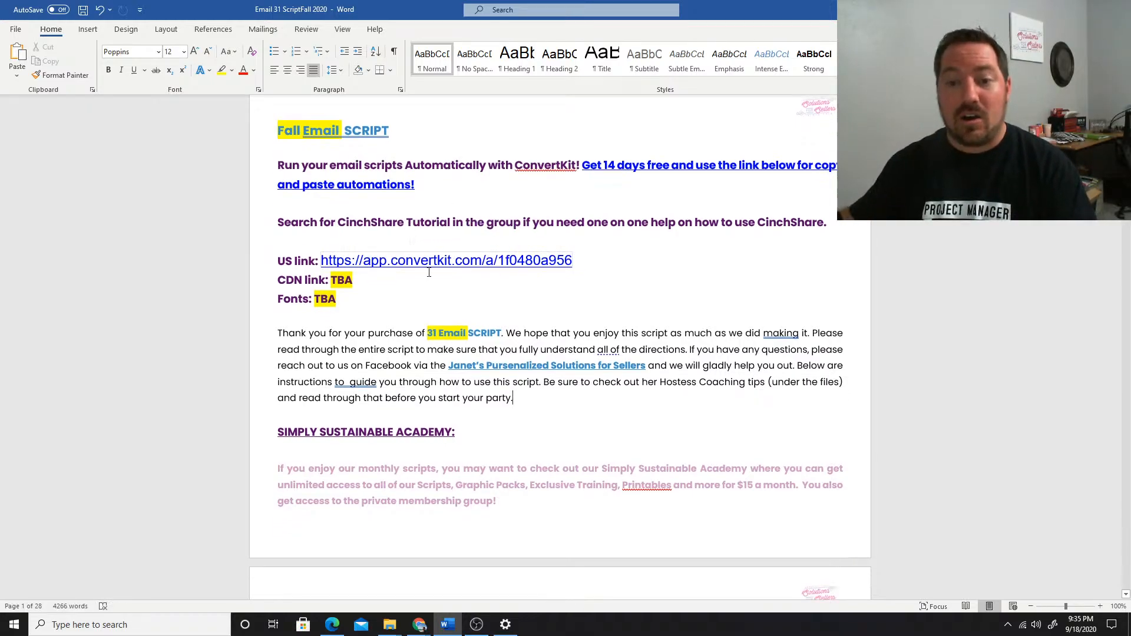
triple_click(511, 255)
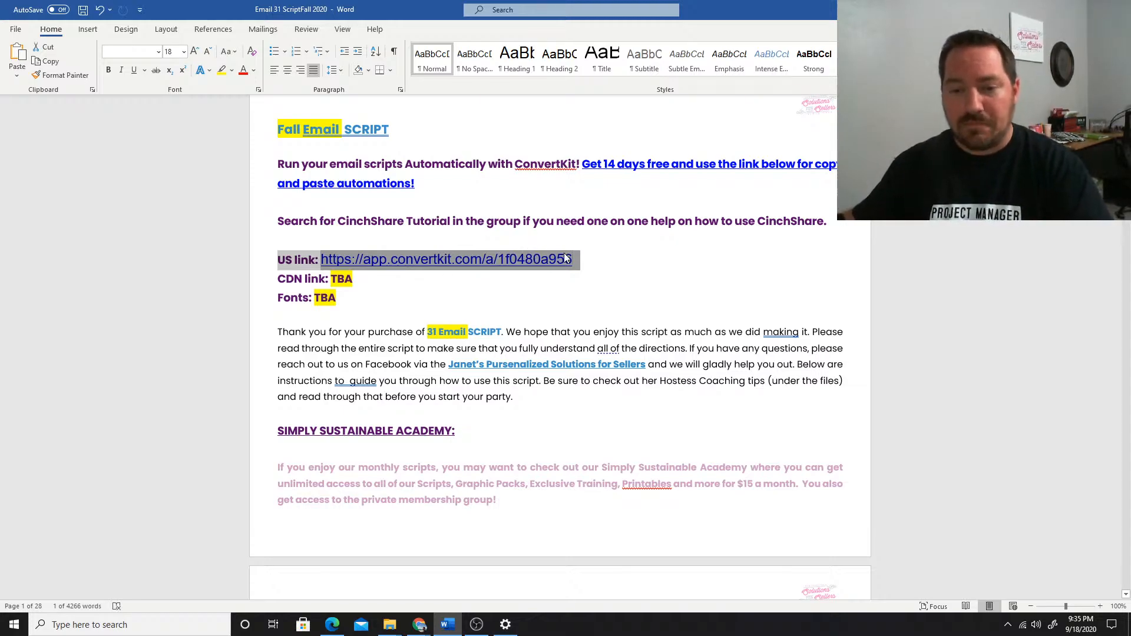
scroll(566, 258, "down", 10)
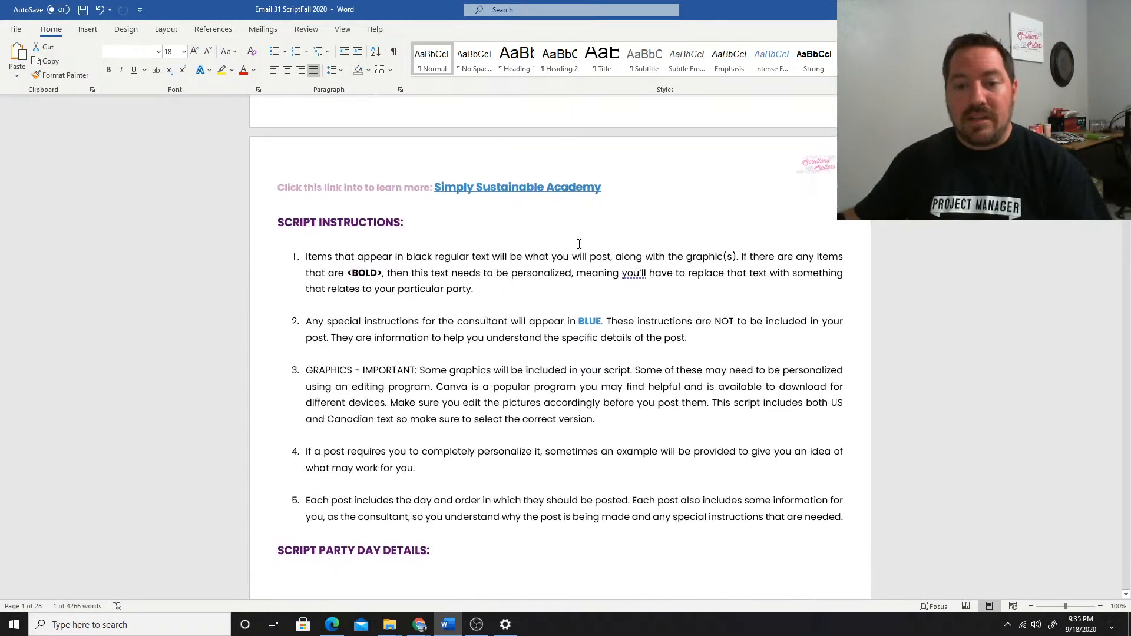
scroll(580, 244, "down", 18)
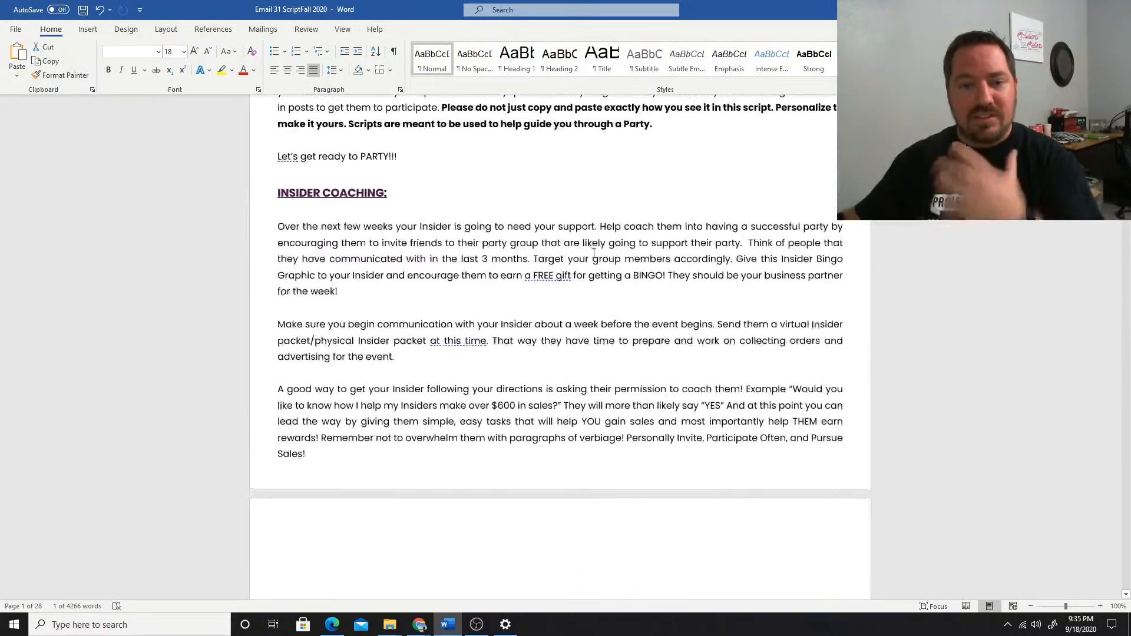
scroll(594, 253, "down", 20)
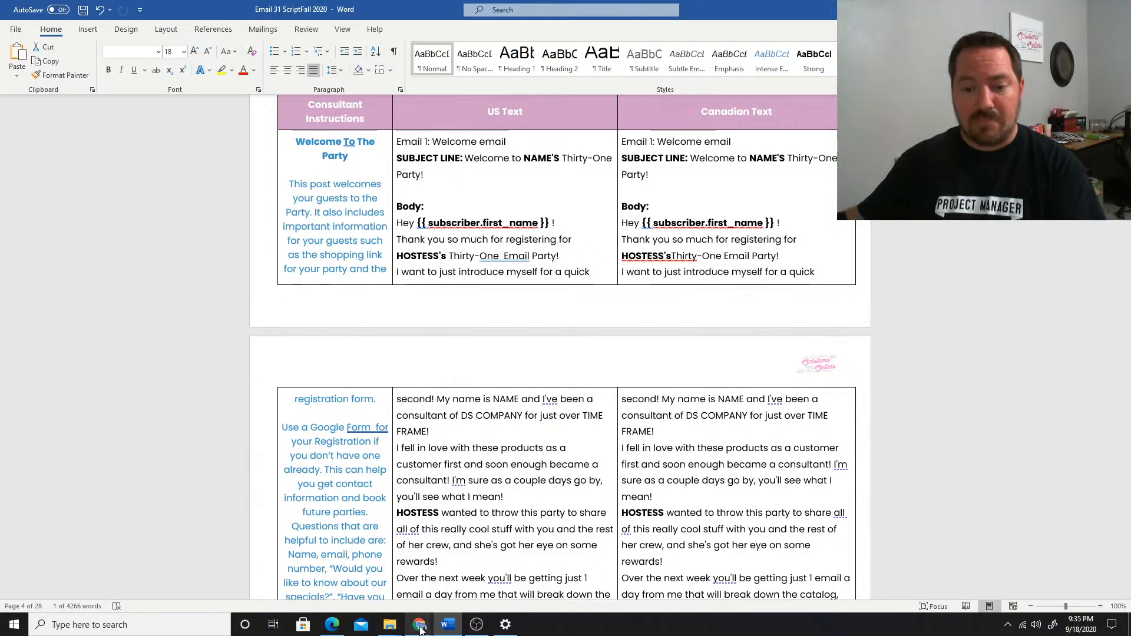
Switch to the ConvertKit account in Edge, start a first visual automation and return to the automations overview
mouse_move(420, 629)
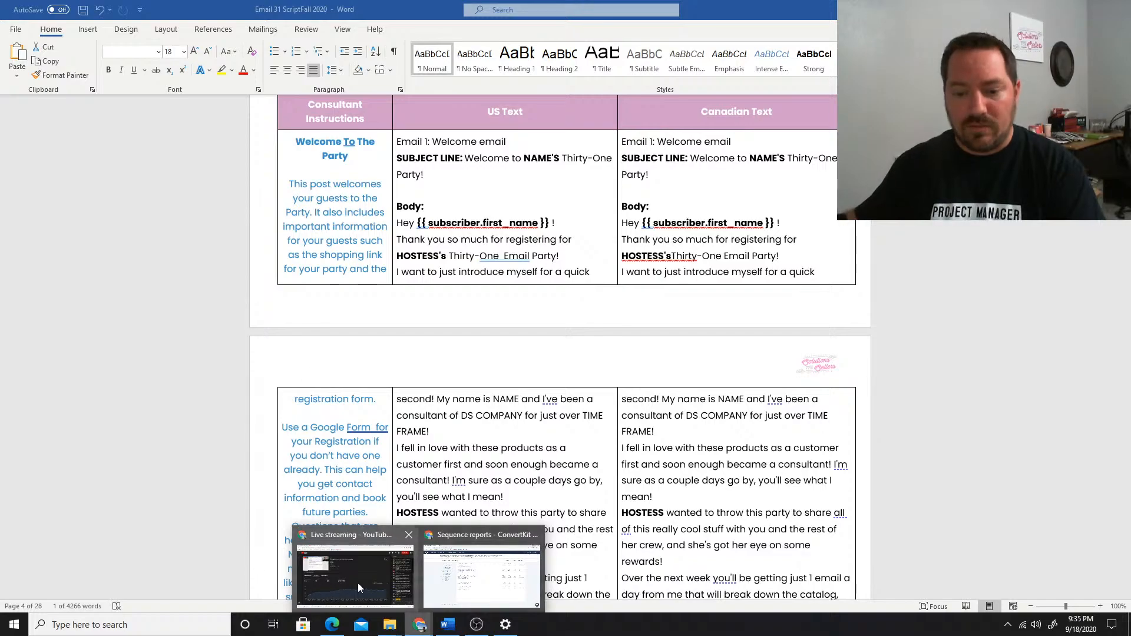
left_click(471, 575)
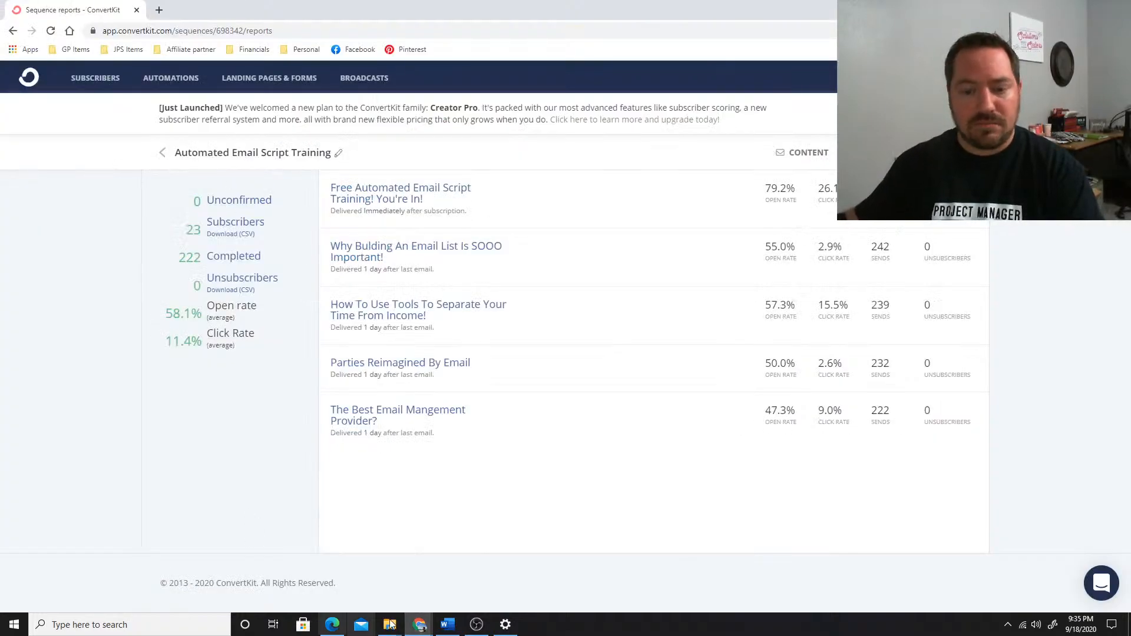
left_click(334, 624)
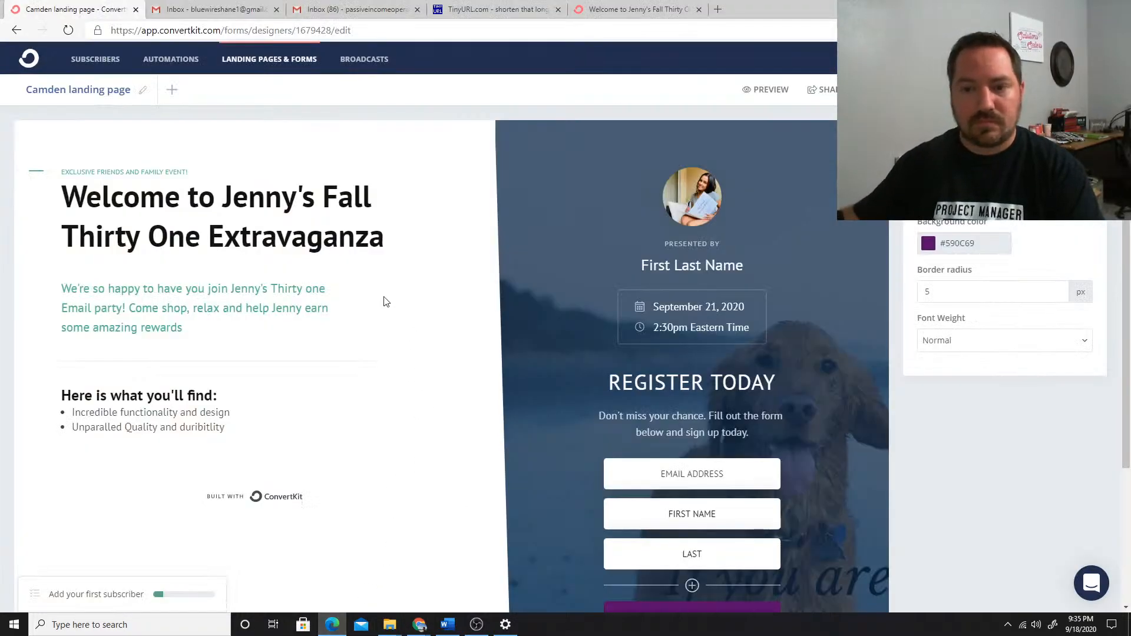
left_click(172, 60)
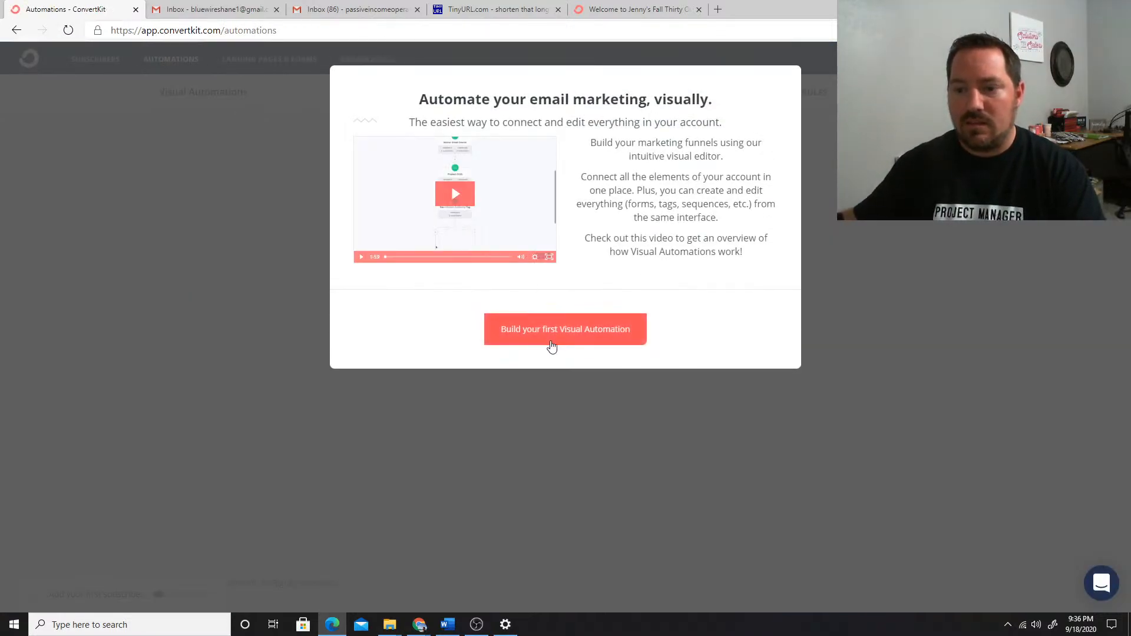
left_click(603, 333)
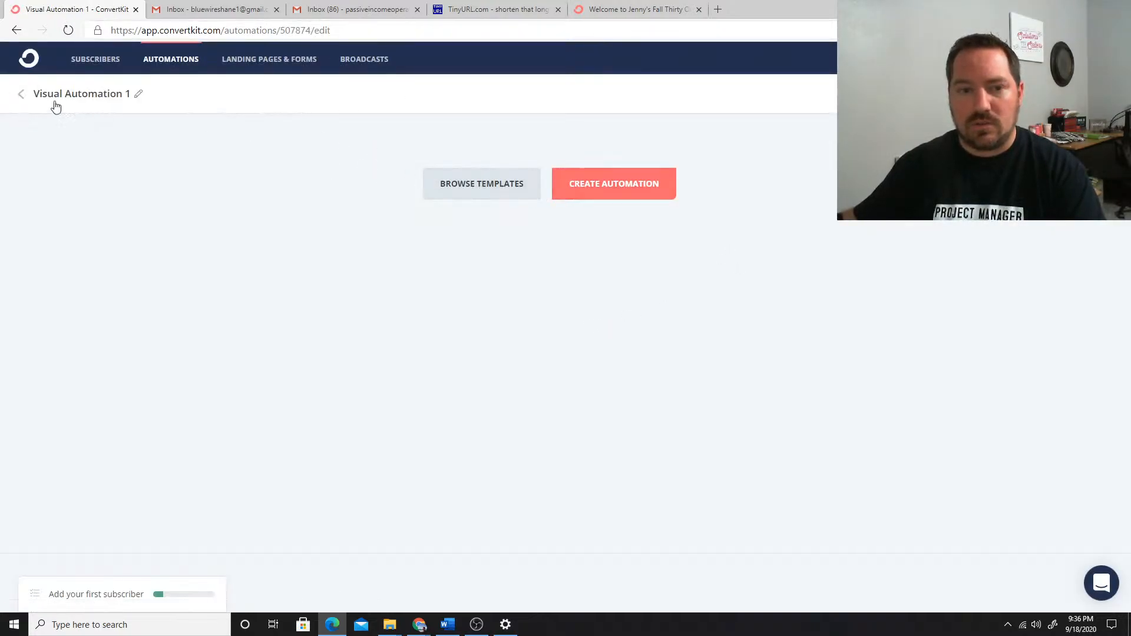
left_click(20, 94)
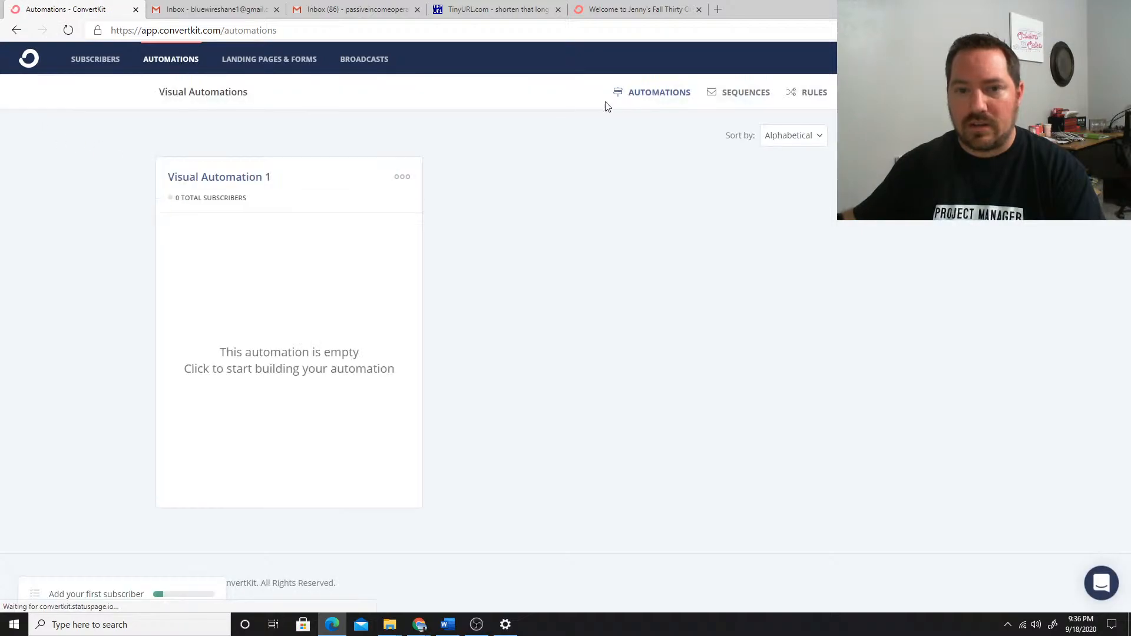
Create a new email sequence named "Email Party Script"
left_click(740, 93)
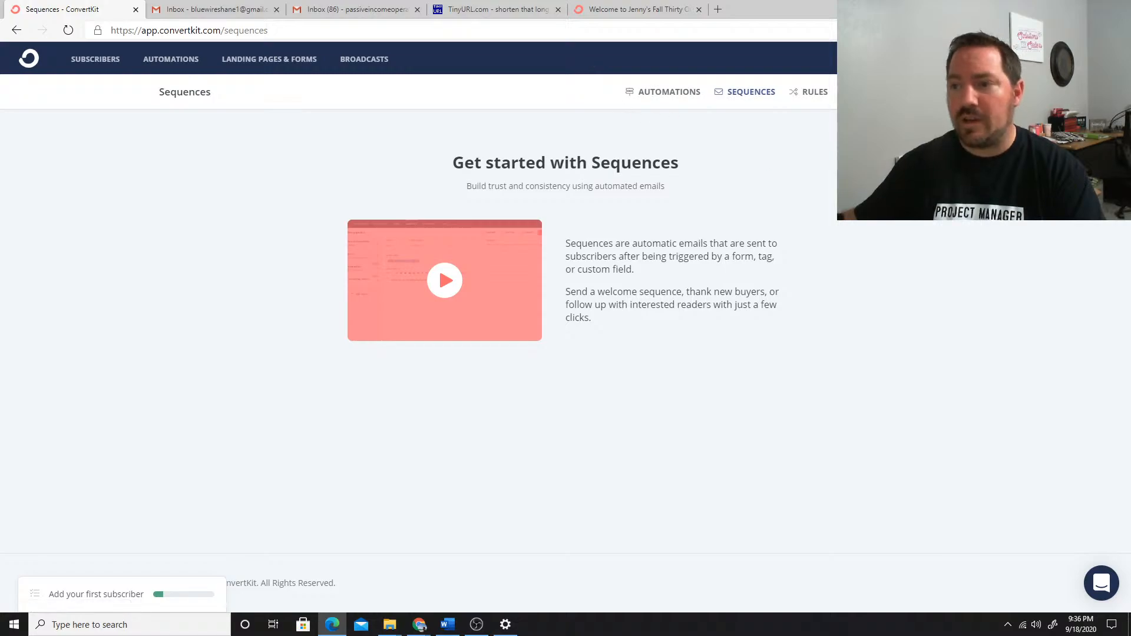
left_click(919, 92)
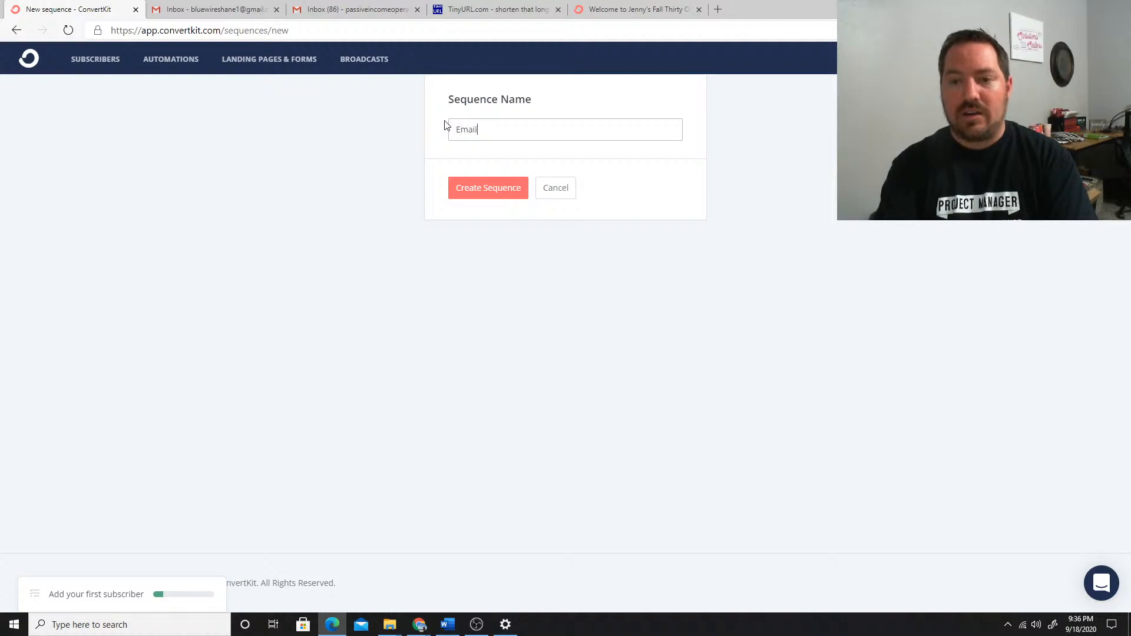
type("ty Script")
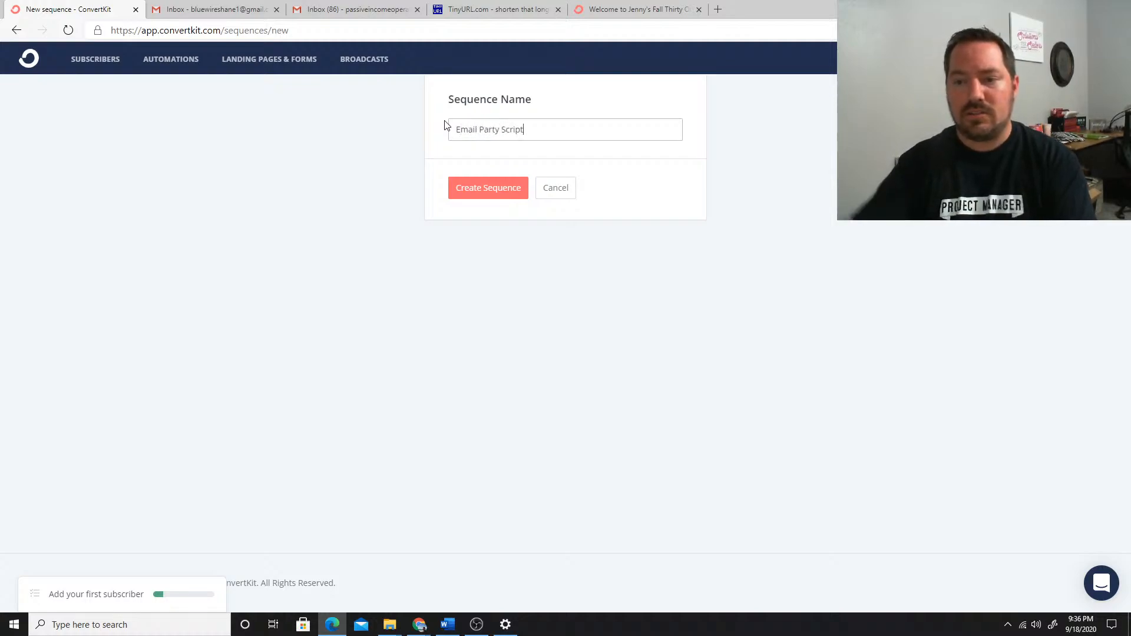
left_click(477, 188)
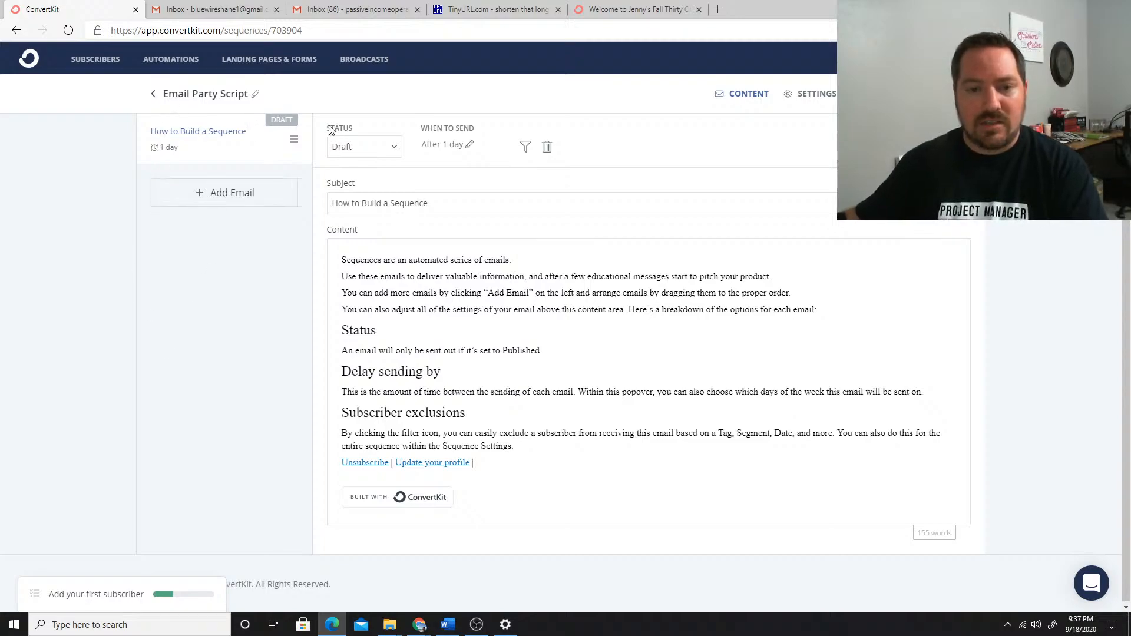
Add six more draft emails to the Email Party Script sequence
left_click(211, 199)
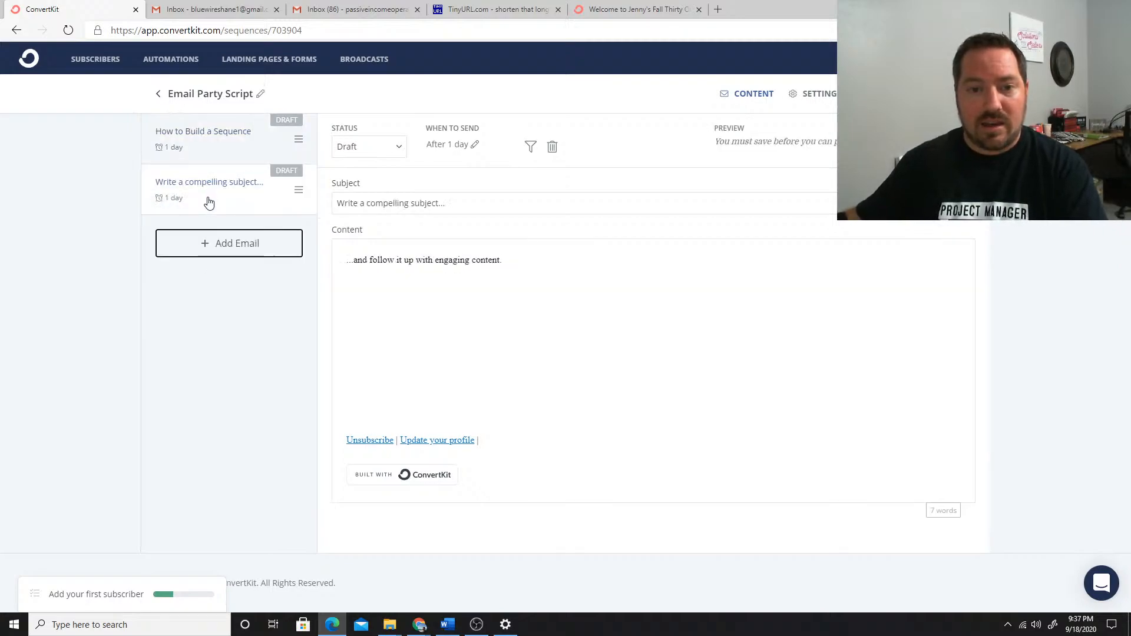
left_click(220, 252)
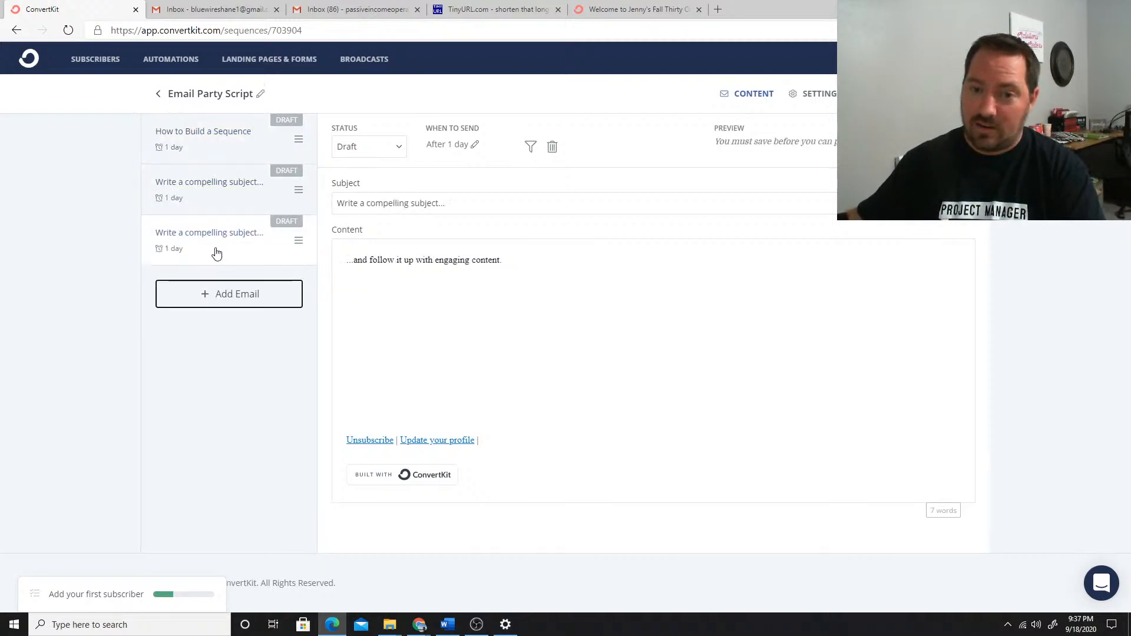
left_click(230, 301)
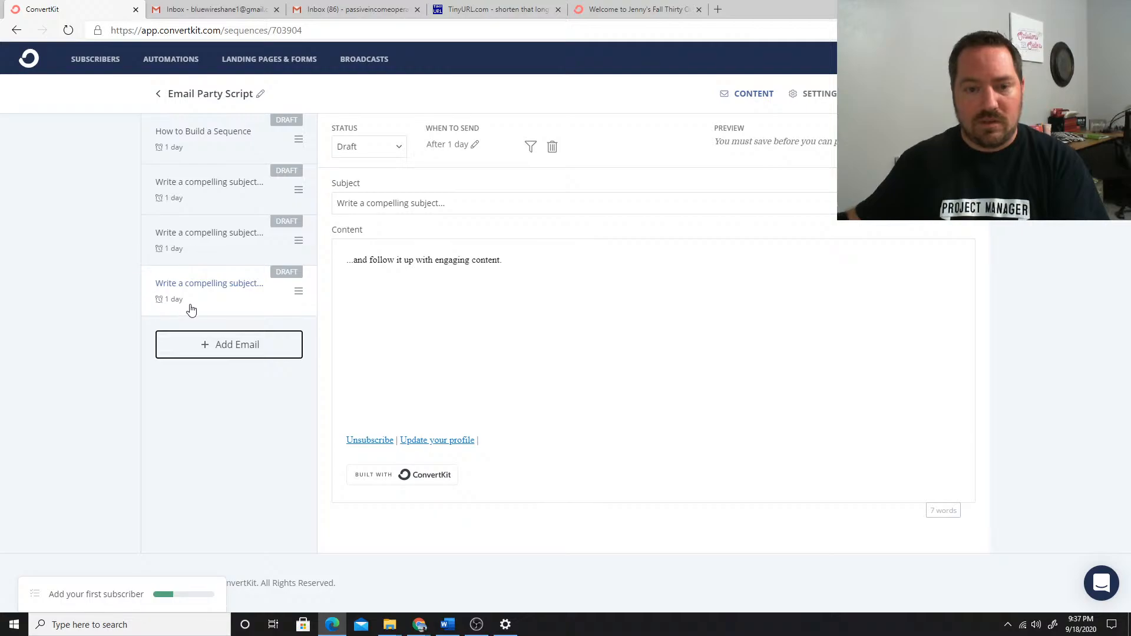
left_click(222, 352)
left_click(228, 394)
left_click(232, 443)
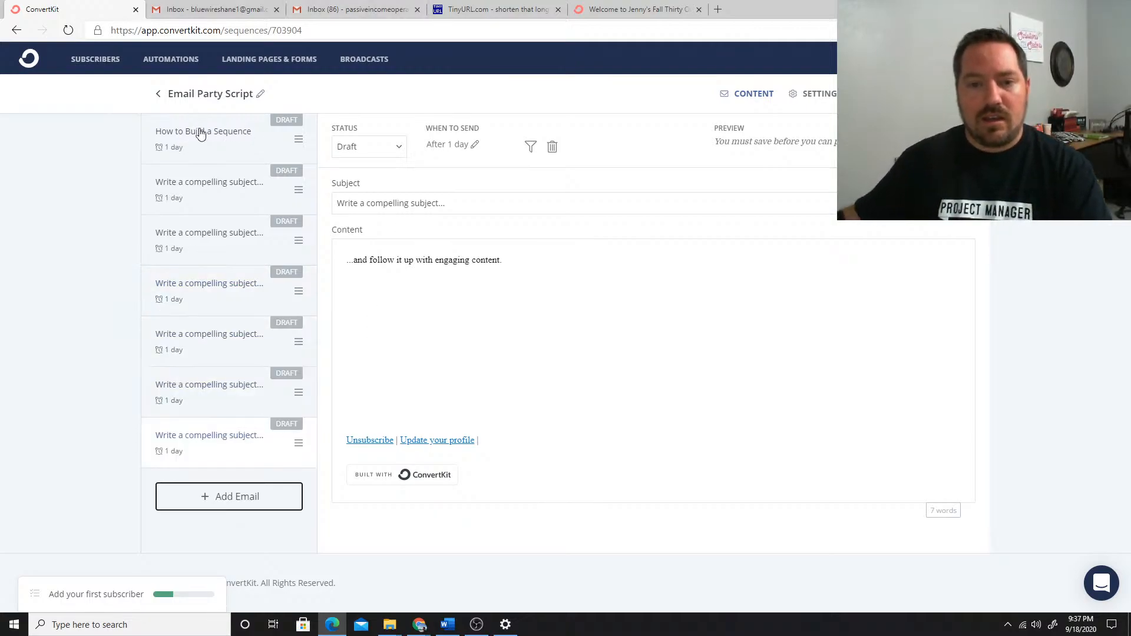
Review the first email's status options and set its send delay to 0 days so it goes out immediately
left_click(204, 138)
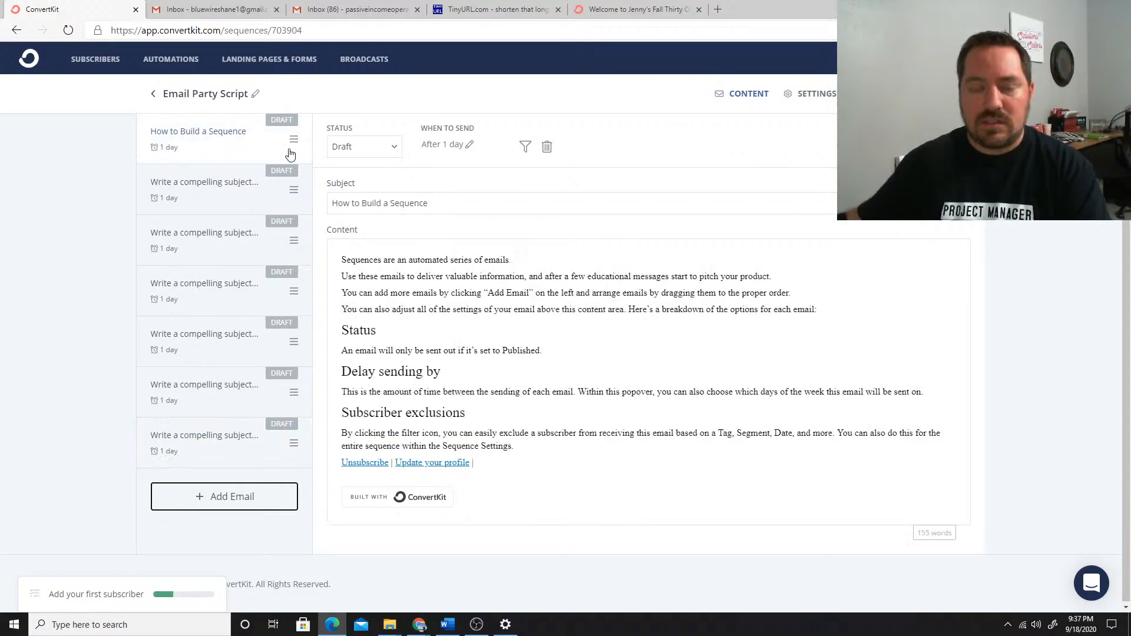
left_click(364, 146)
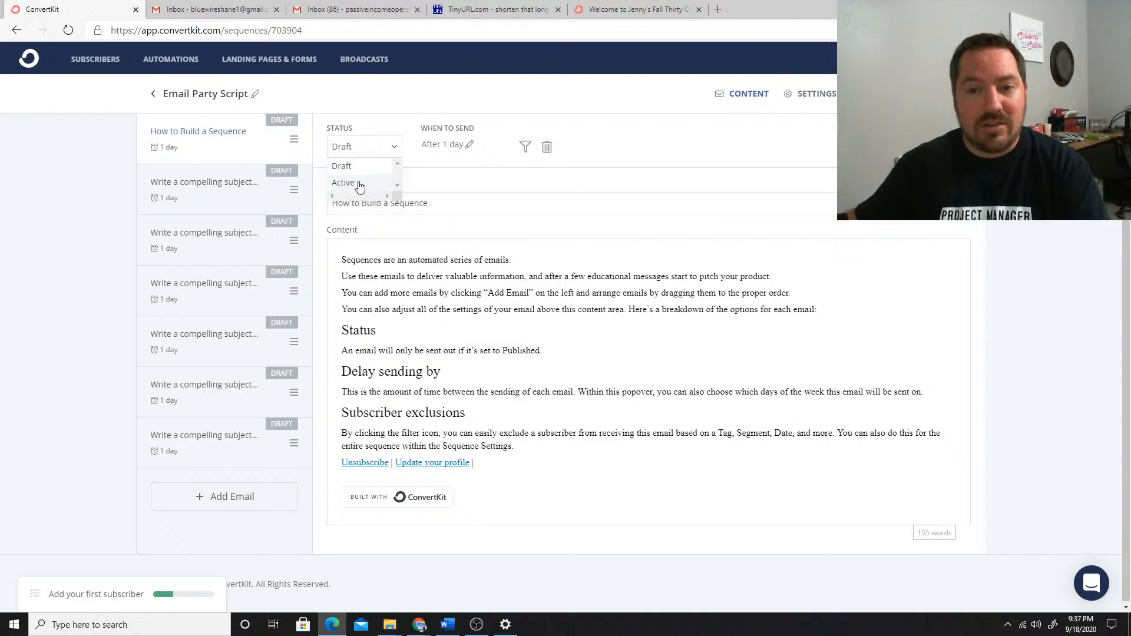
left_click_drag(599, 116, 570, 73)
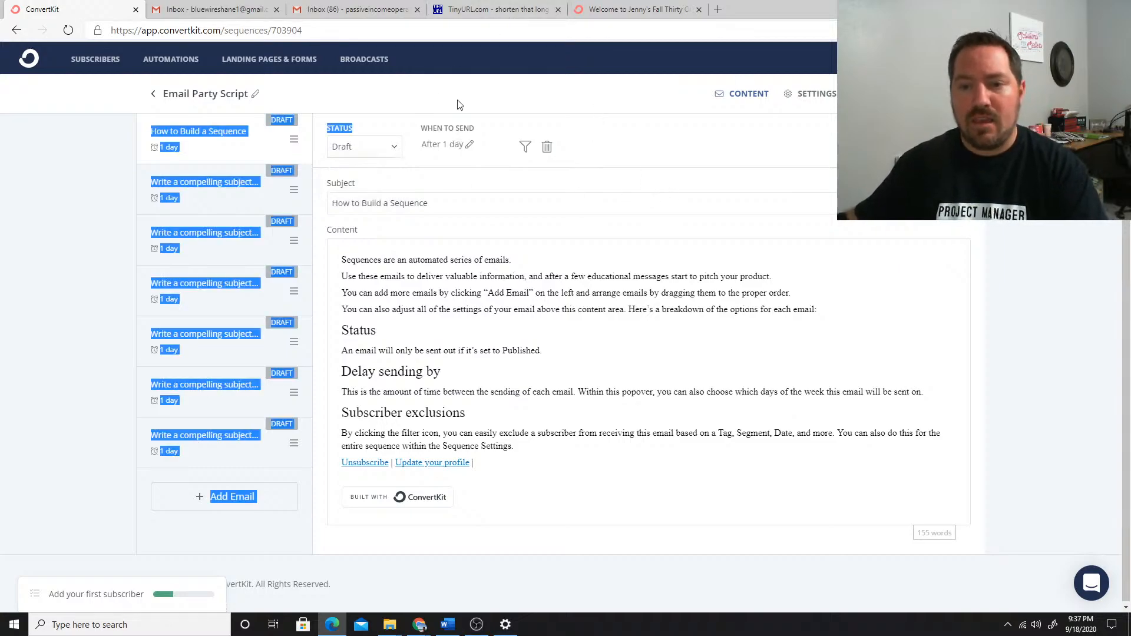
left_click(443, 92)
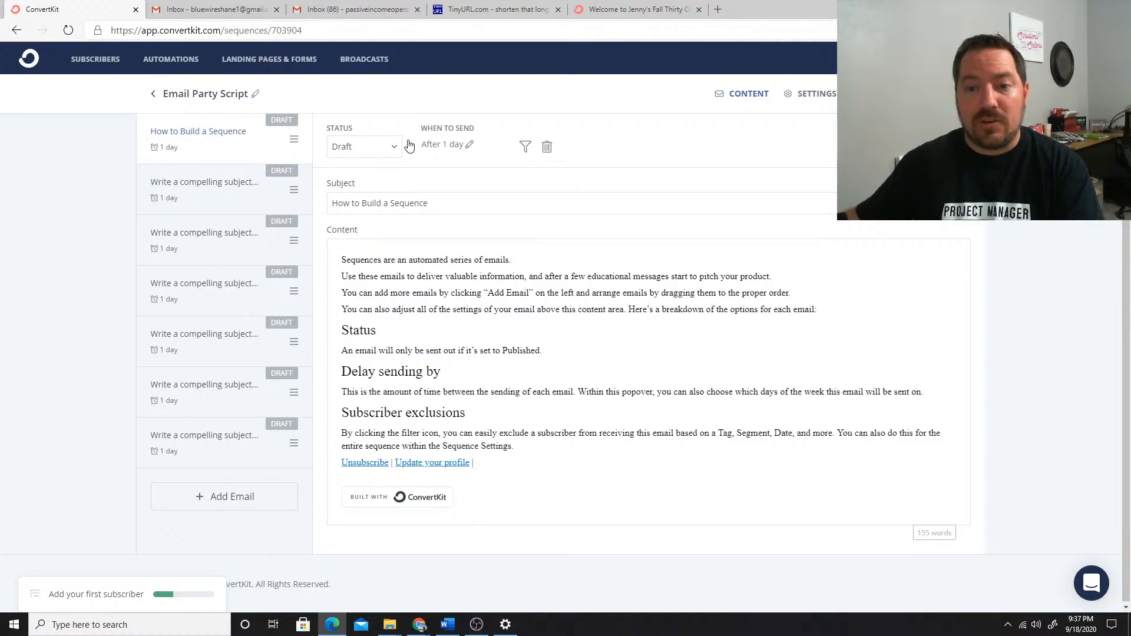
left_click(469, 147)
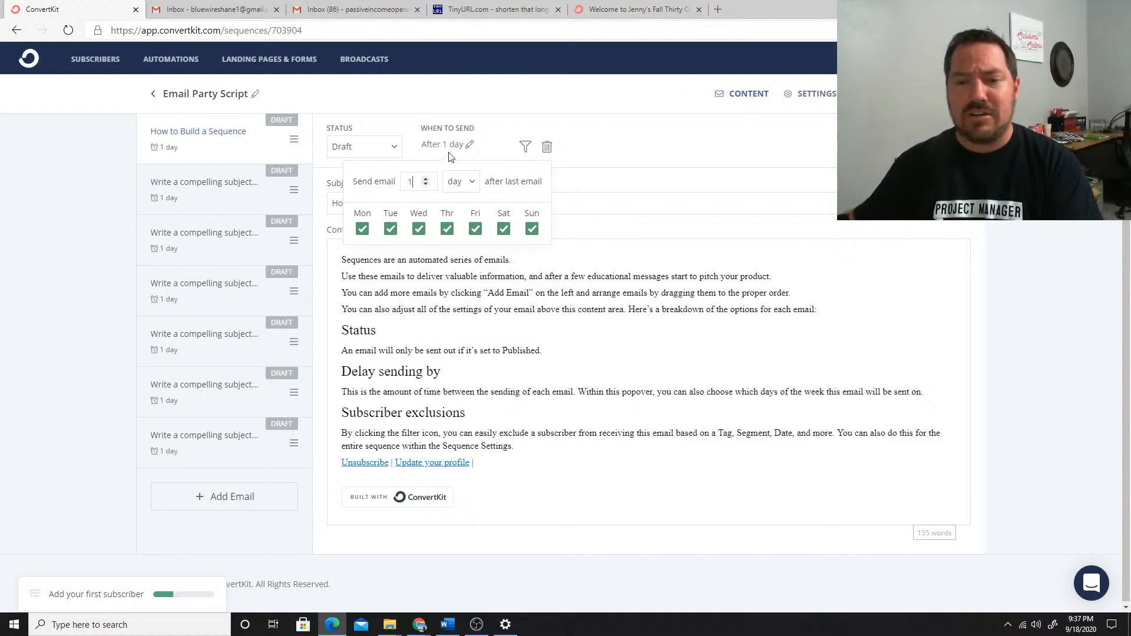
left_click(425, 184)
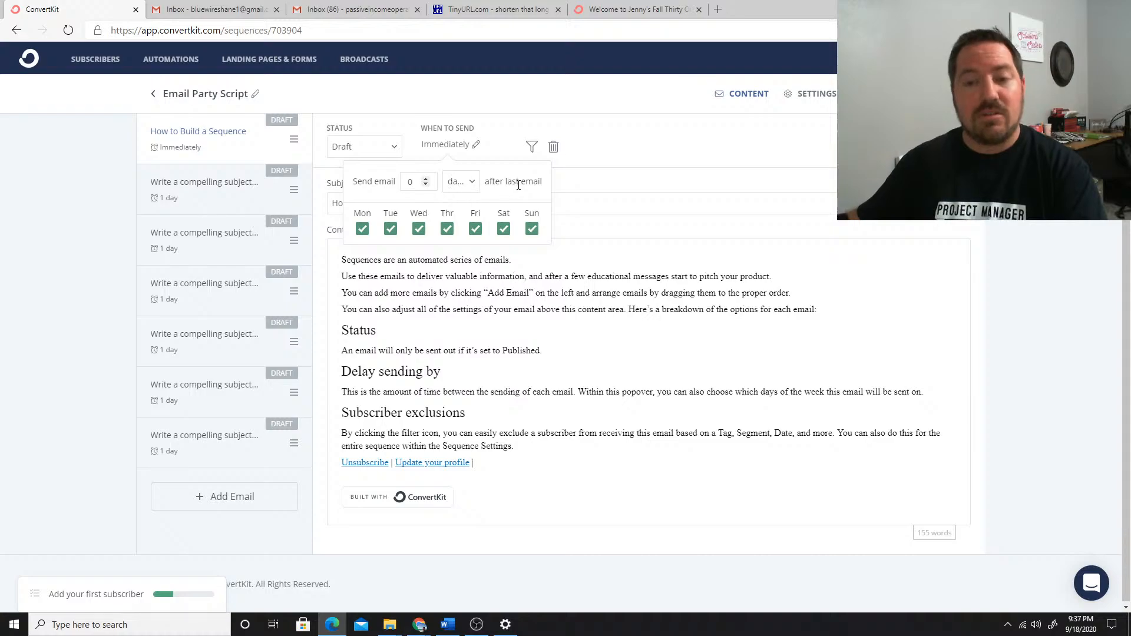
left_click(613, 177)
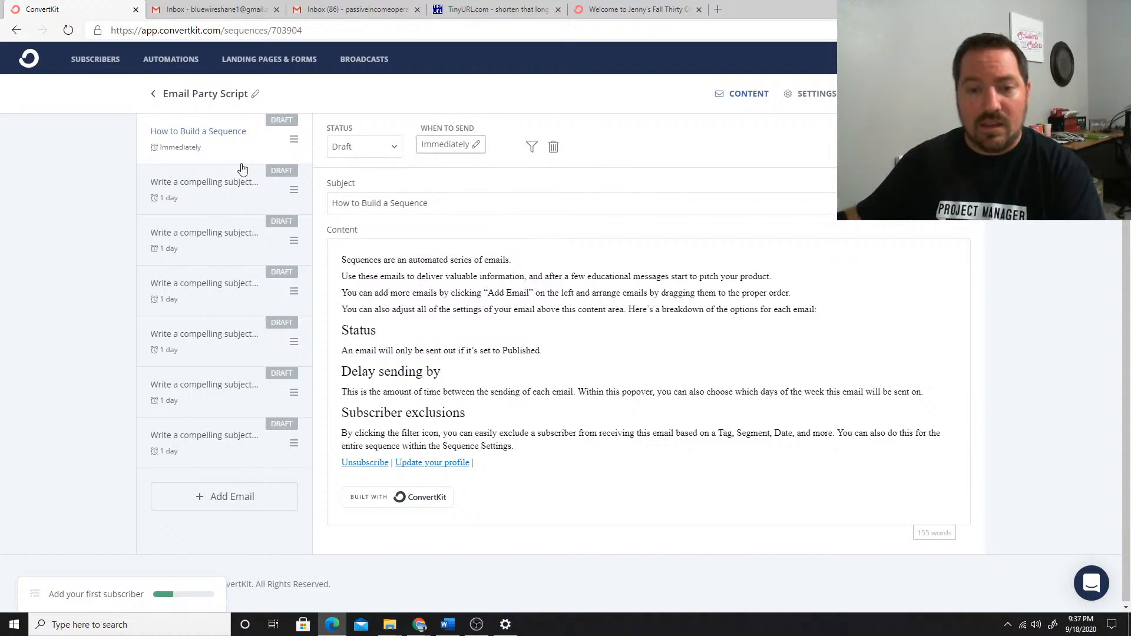
Check the send timing of the second and third emails and reopen the first email of the sequence
left_click(217, 185)
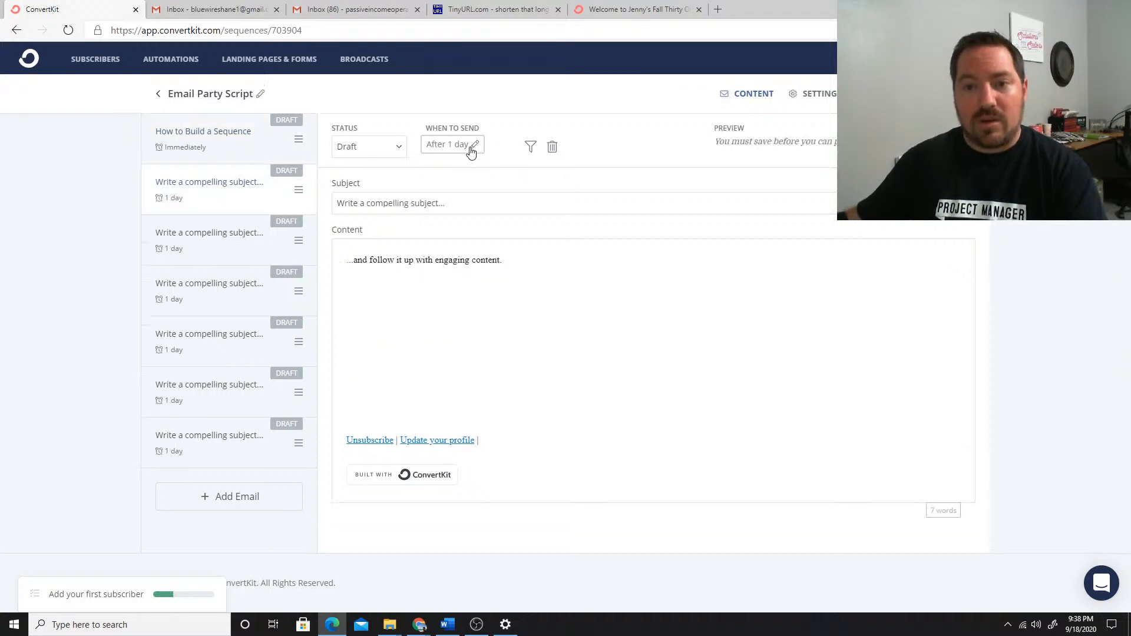
left_click(232, 239)
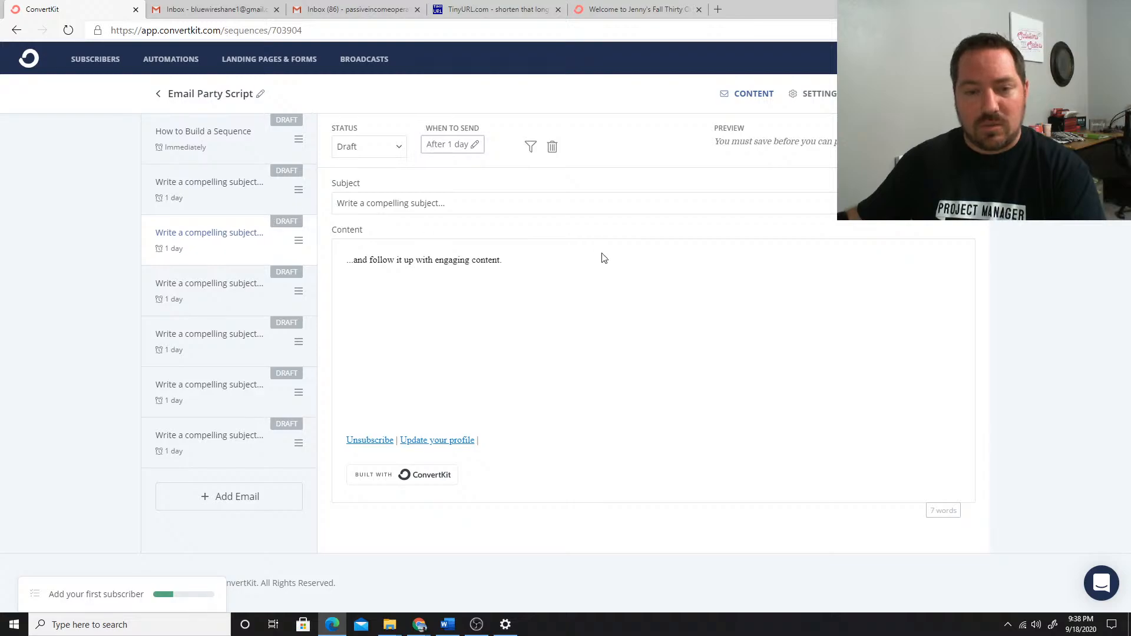
left_click(215, 147)
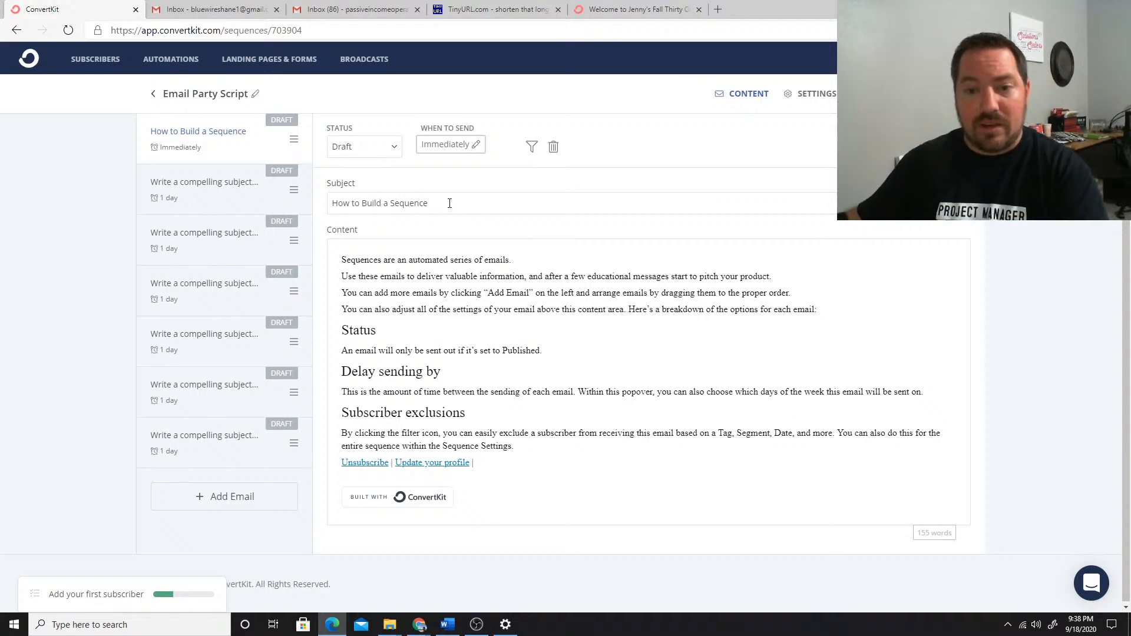
Replace the first email's subject with the US welcome email's subject line copied from the Word document Email 31 ScriptFall 2020
left_click_drag(450, 203, 321, 180)
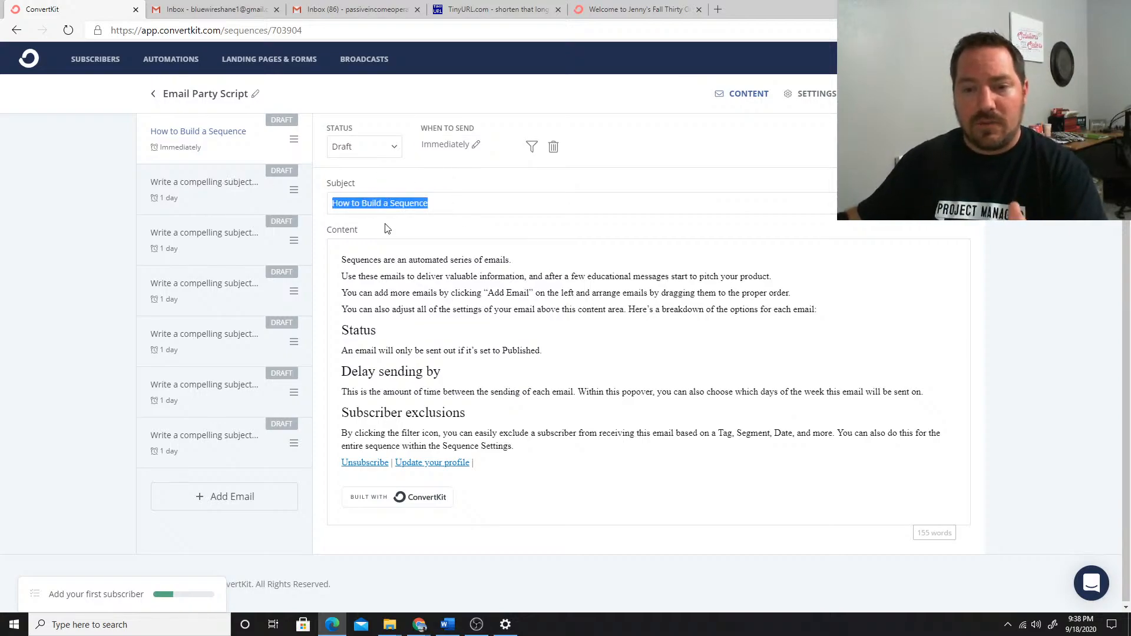
left_click(449, 625)
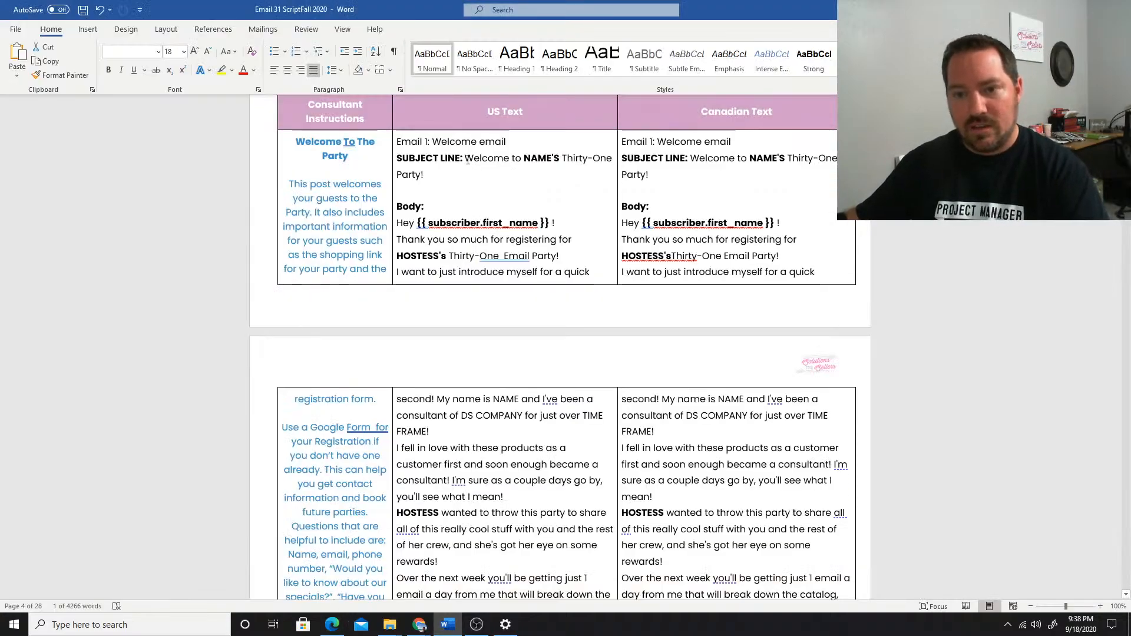
left_click_drag(474, 163, 504, 181)
key("ctrl+c")
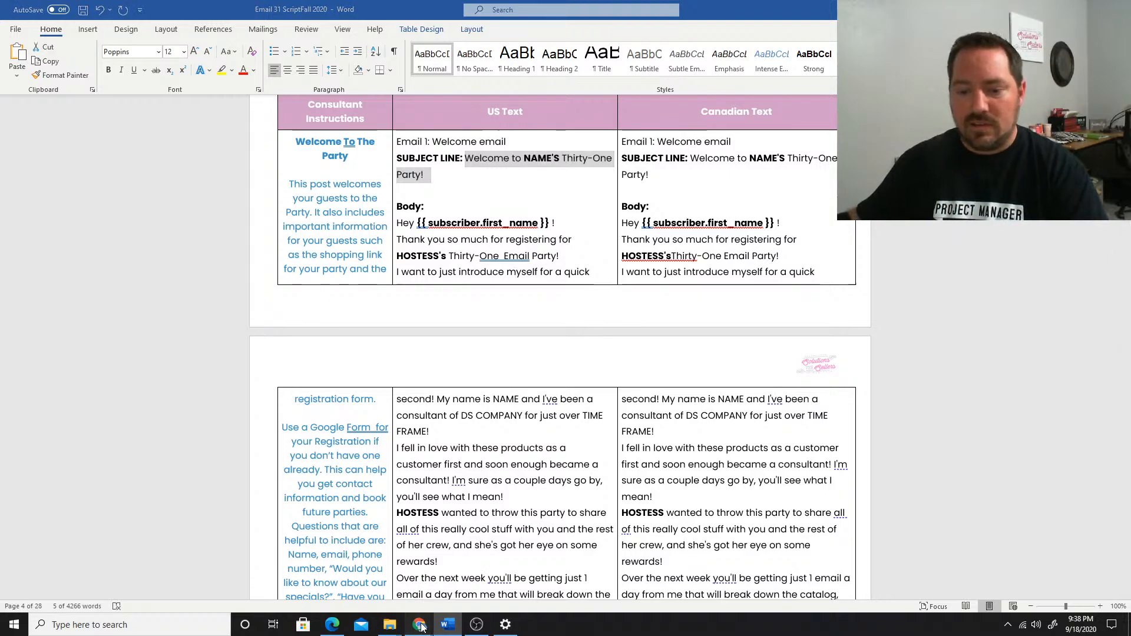
left_click(447, 577)
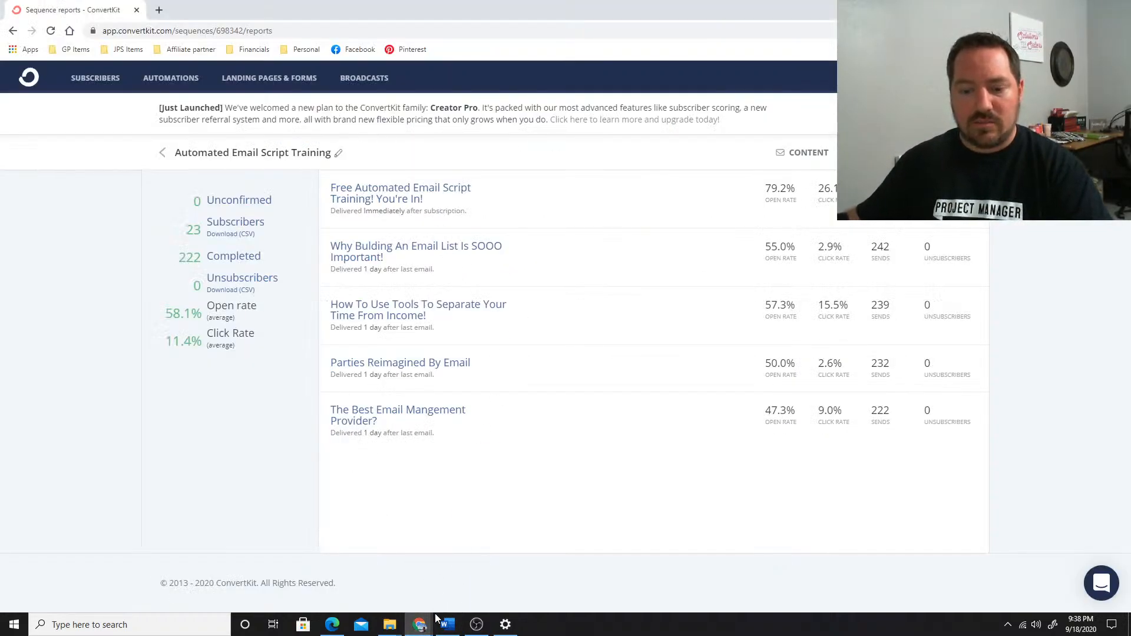
left_click(332, 624)
key("ctrl+v")
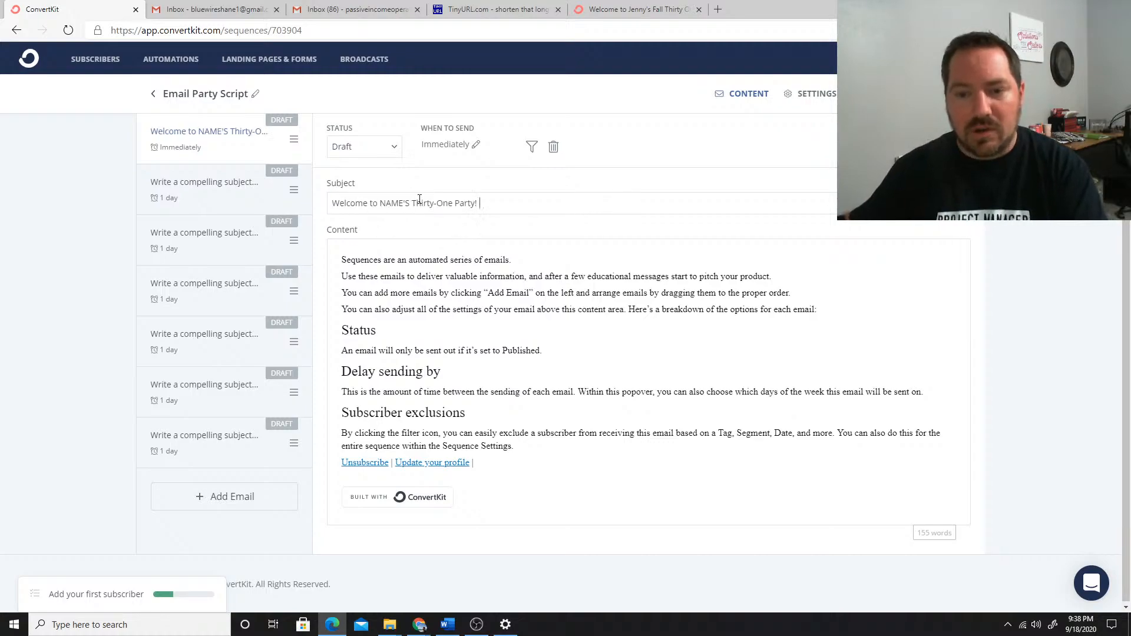
Replace the NAME'S placeholder in the subject with the hostess's first name in possessive form
left_click_drag(410, 205, 379, 204)
type("Jenny")
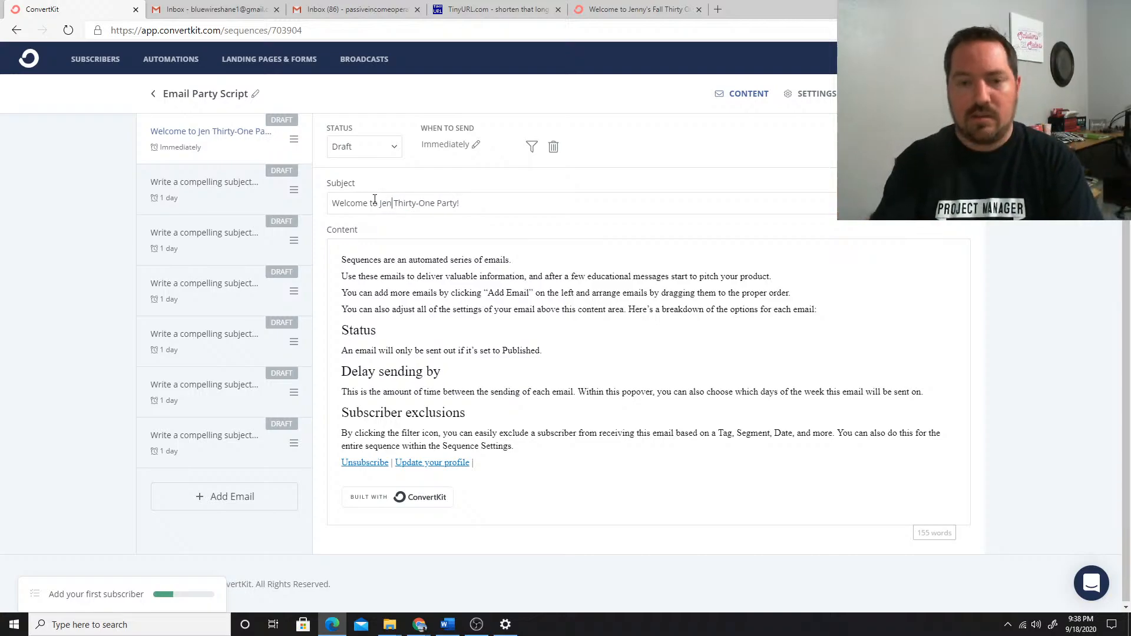
type("'s")
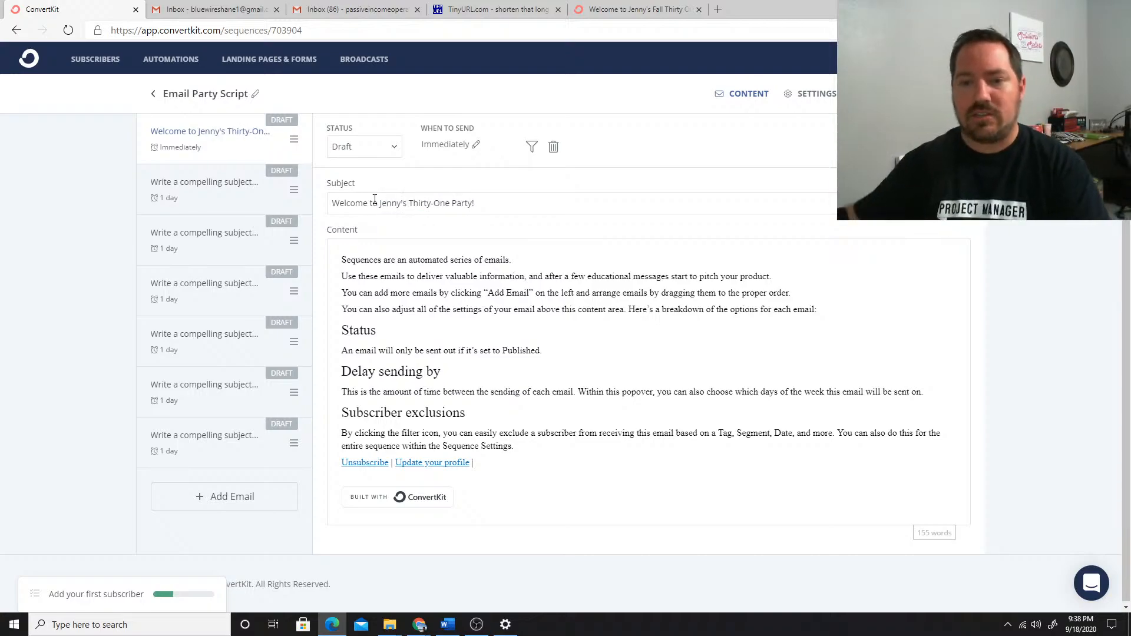
Delete all the sample text from the first email's content
left_click_drag(346, 260, 586, 393)
left_click_drag(571, 451, 341, 260)
key("BackSpace")
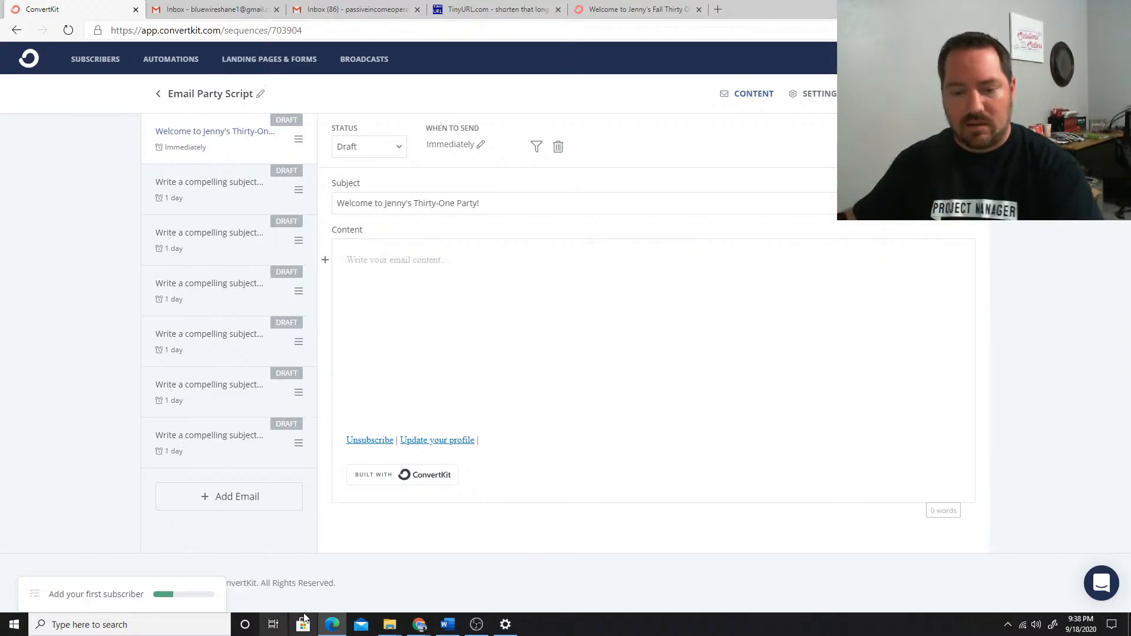
Copy the US welcome email's body, from "Hey" to "I'll talk to you soon!", from the Word script into the email's empty content
left_click(447, 625)
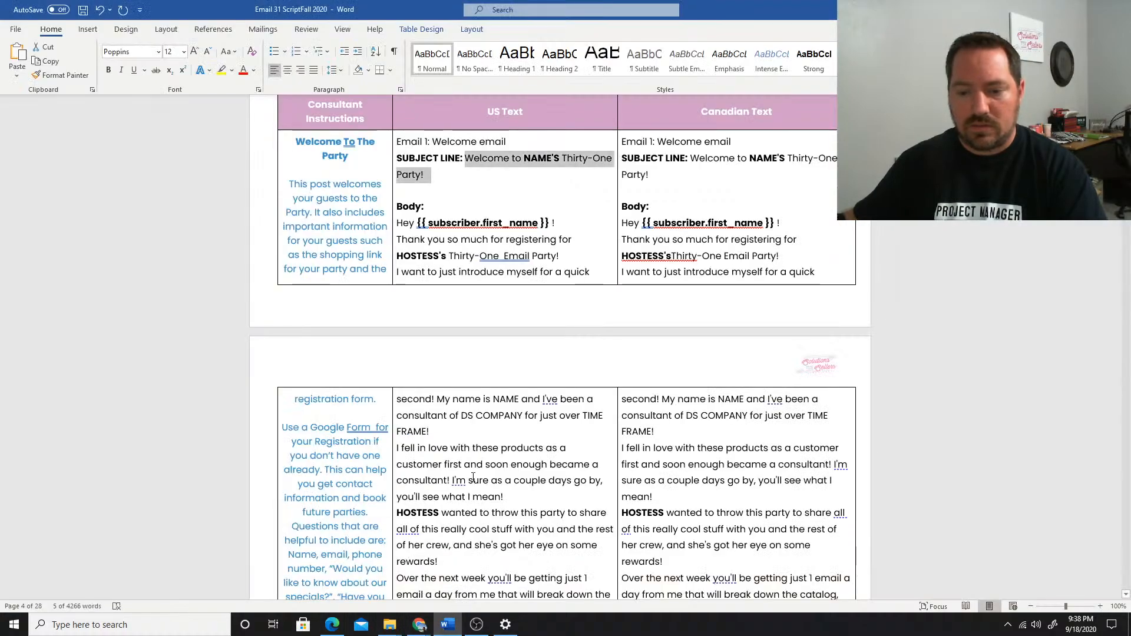
scroll(441, 190, "down", 1)
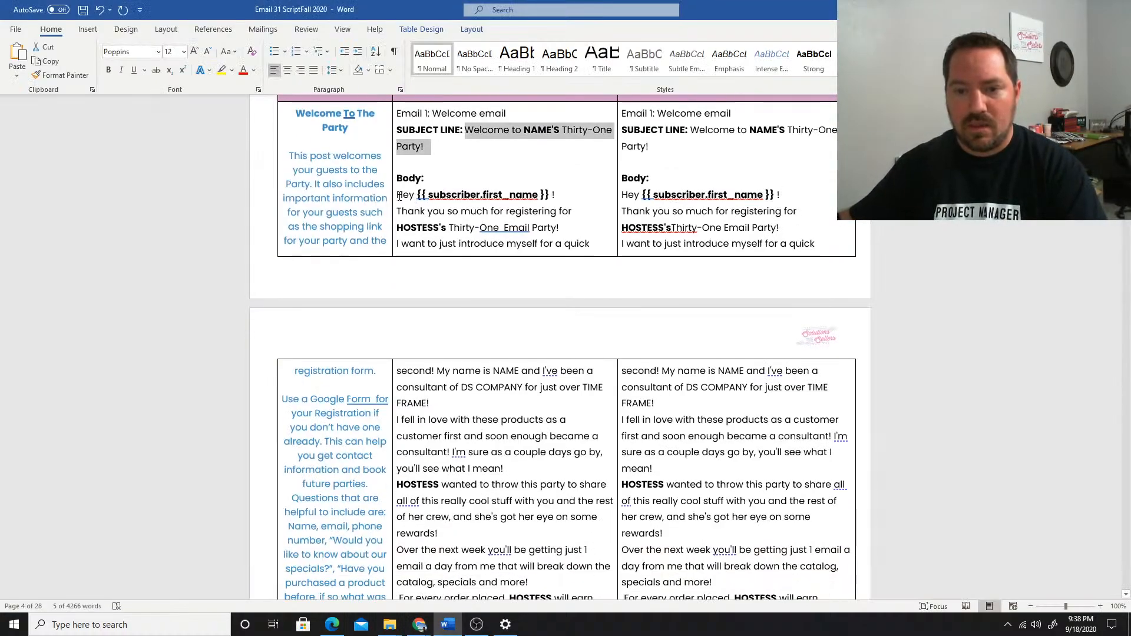
left_click_drag(401, 197, 522, 428)
scroll(554, 445, "down", 2)
scroll(553, 443, "down", 13)
scroll(536, 419, "down", 2)
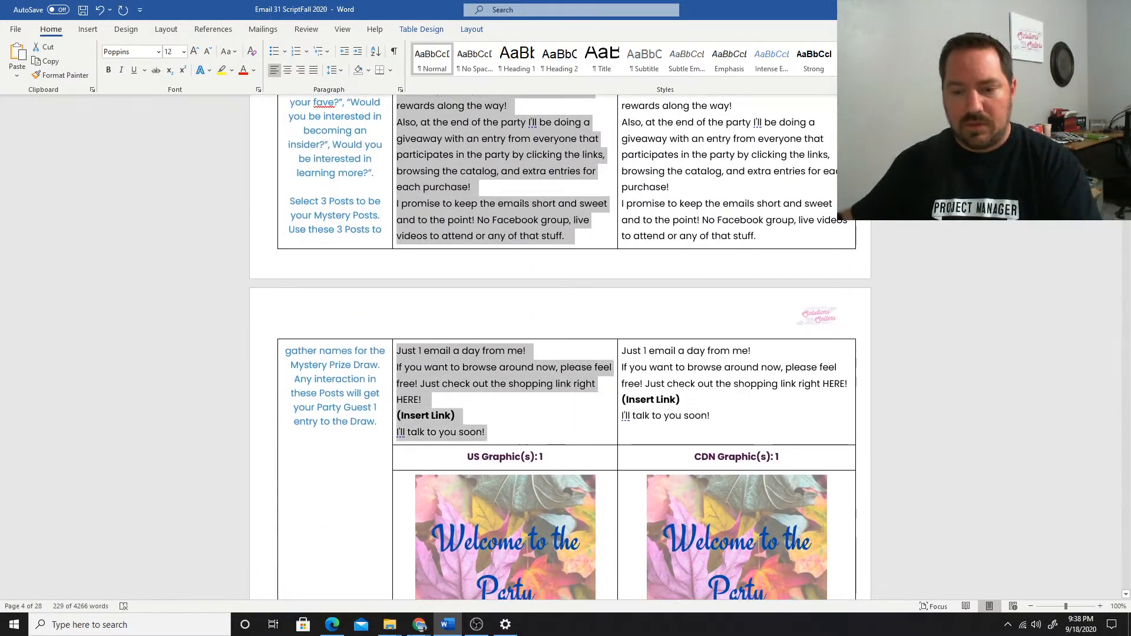
left_click(422, 628)
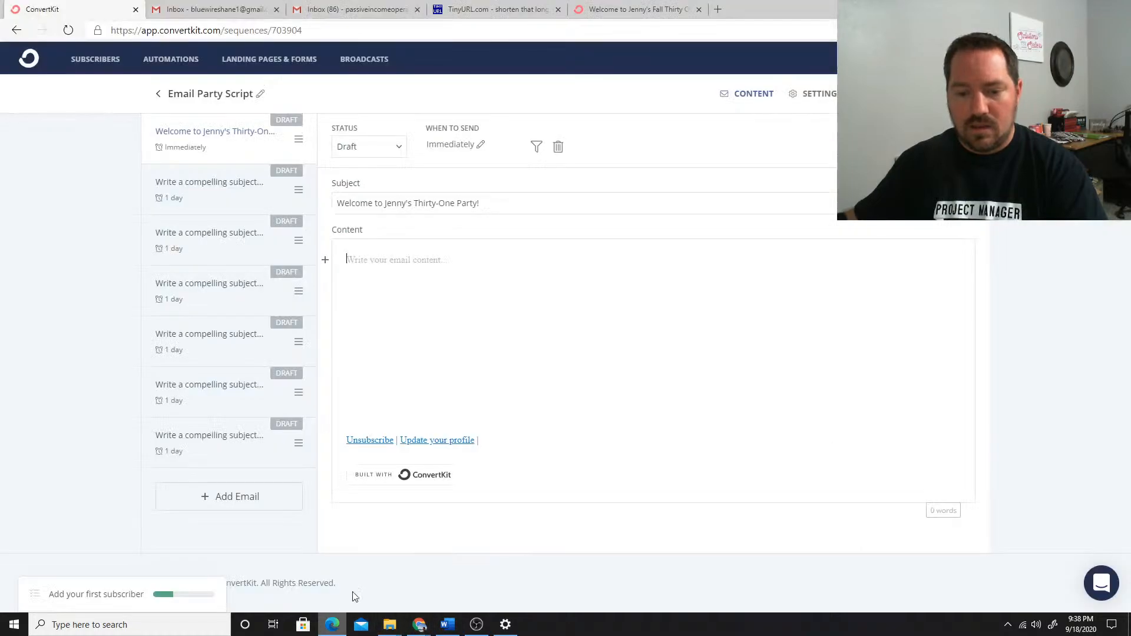
left_click(361, 262)
type("Hey {{ subscriber.first_name }} ! Thank you so much for registering for HOSTESS's Thirty-One Email Party! I want to just introduce myself for a quick second! My name is NAME and I've been a consultant of DS COMPANY for just over TIME FRAME! I fell in love with these products as a customer first and soon enough became a consultant! I'm sure as a couple days go by, you'll see what I mean! HOSTESS wanted to throw this party to share all of this really cool stuff with you and the rest of her crew, and she's got her eye on some rewards! Over the next week you'll be getting just 1 email a day from me that will break down the catalog, specials and more!  For every order placed, HOSTESS will earn rewards along the way! Also, at the end of the party I'll be doing a giveaway with an entry from everyone that participates in the party by clicking the links, browsing the catalog, and extra entries for each purchase! I promise to keep the emails short and sweet and to the point! No Facebook group, live videos to attend or any of that stuff. Just 1 email a day from me! If you want to browse around now, please feel free! Just check out the shopping link right HERE! (Insert Link) I'll talk to you soon!")
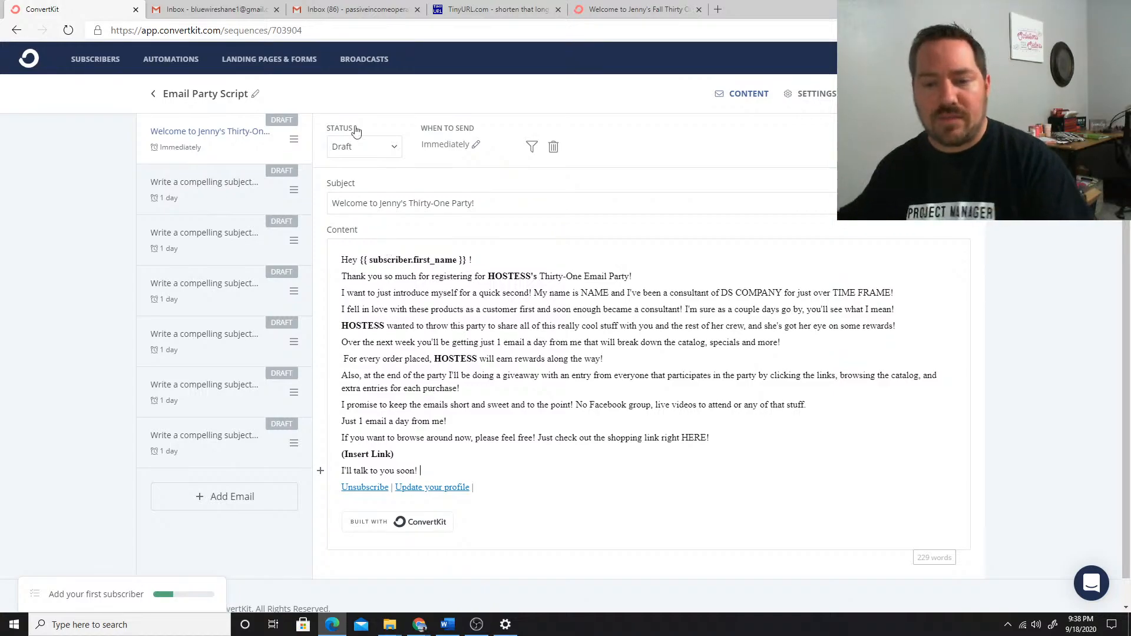
Replace the pasted first-name tag in the greeting with the Subscriber first name personalization snippet
left_click_drag(467, 260, 366, 257)
key("BackSpace")
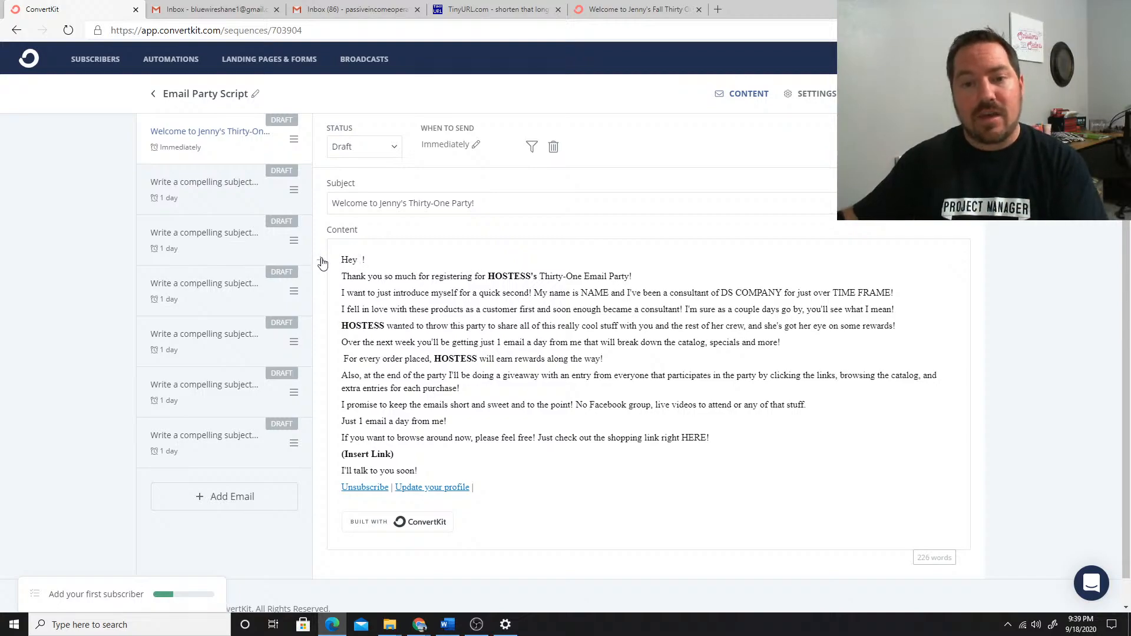
left_click(321, 261)
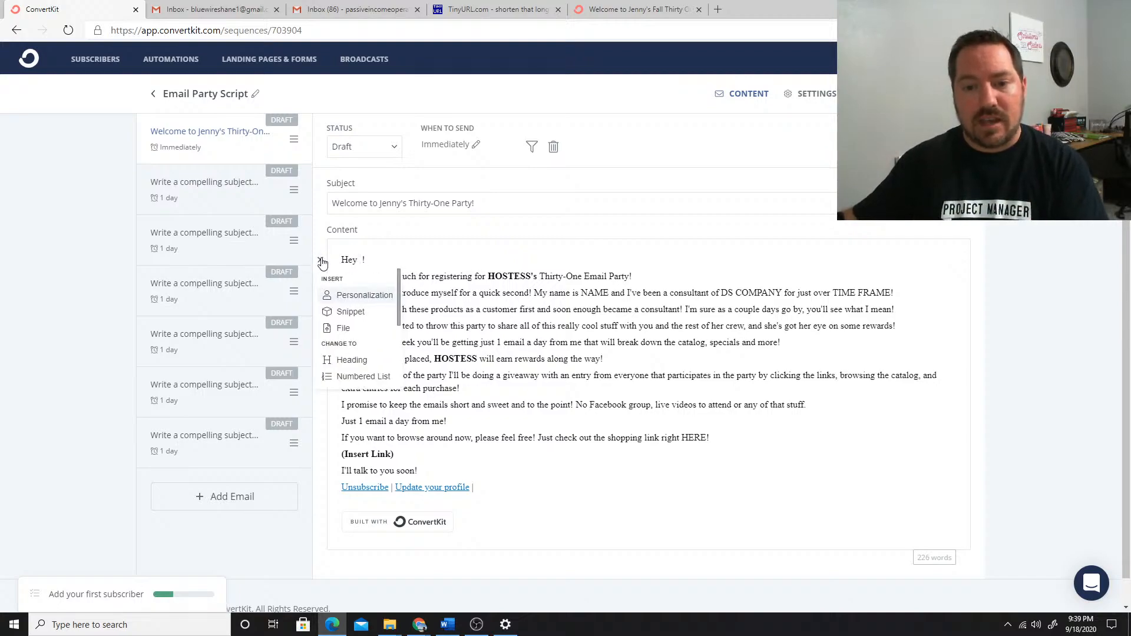
left_click(360, 299)
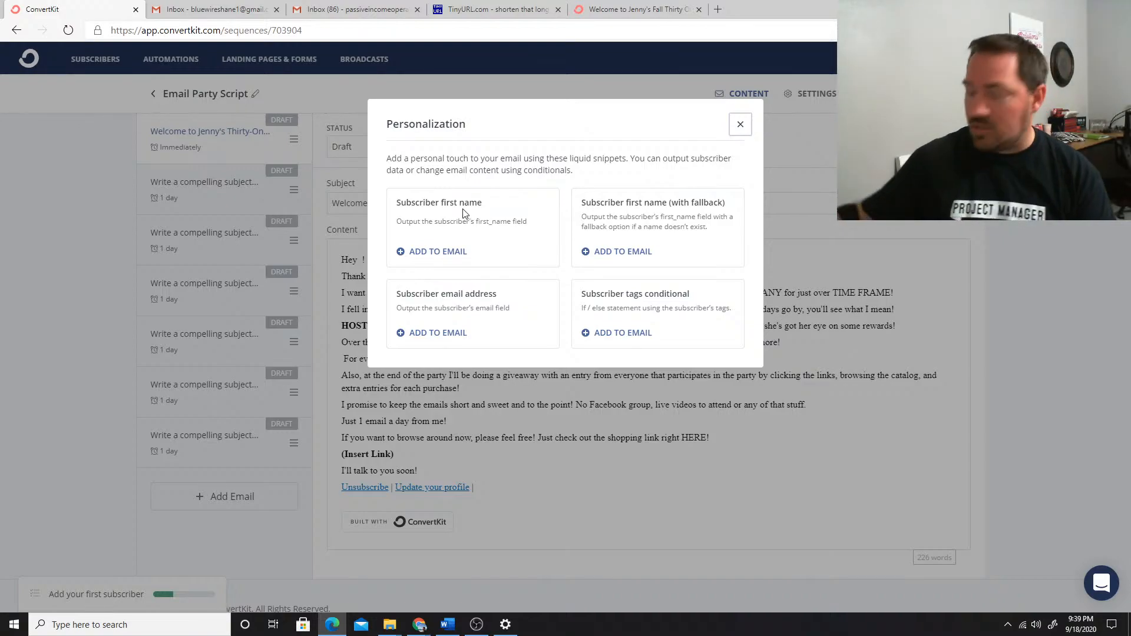
left_click(419, 252)
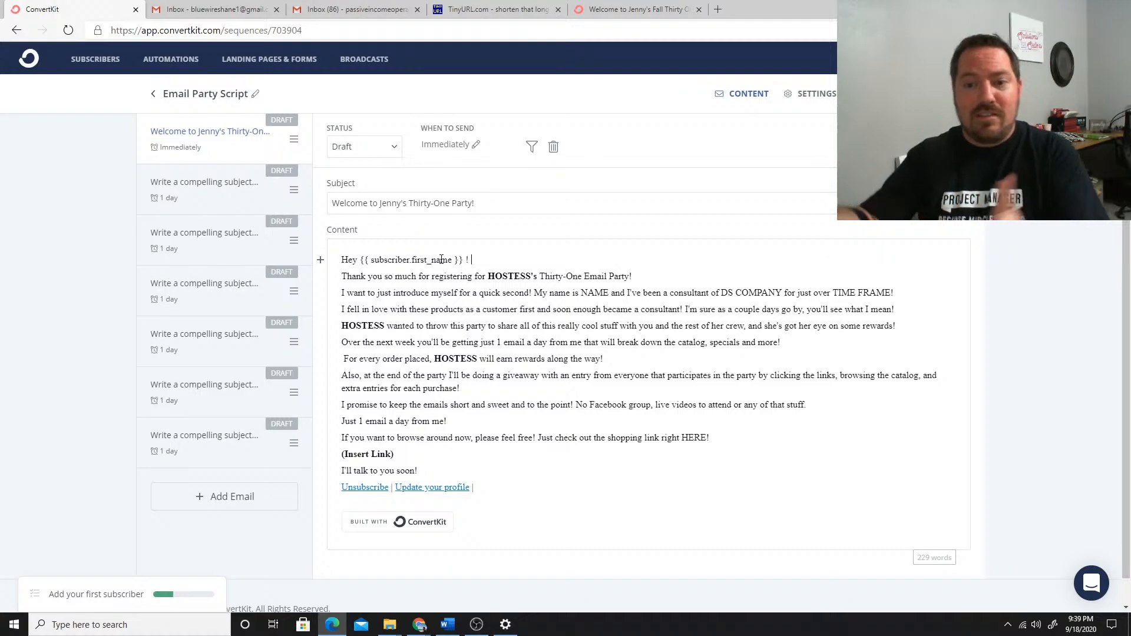
Replace HOSTESS's in the thank-you line with the hostess's possessive first name and remove its bold formatting
double_click(530, 272)
type("Jenny's")
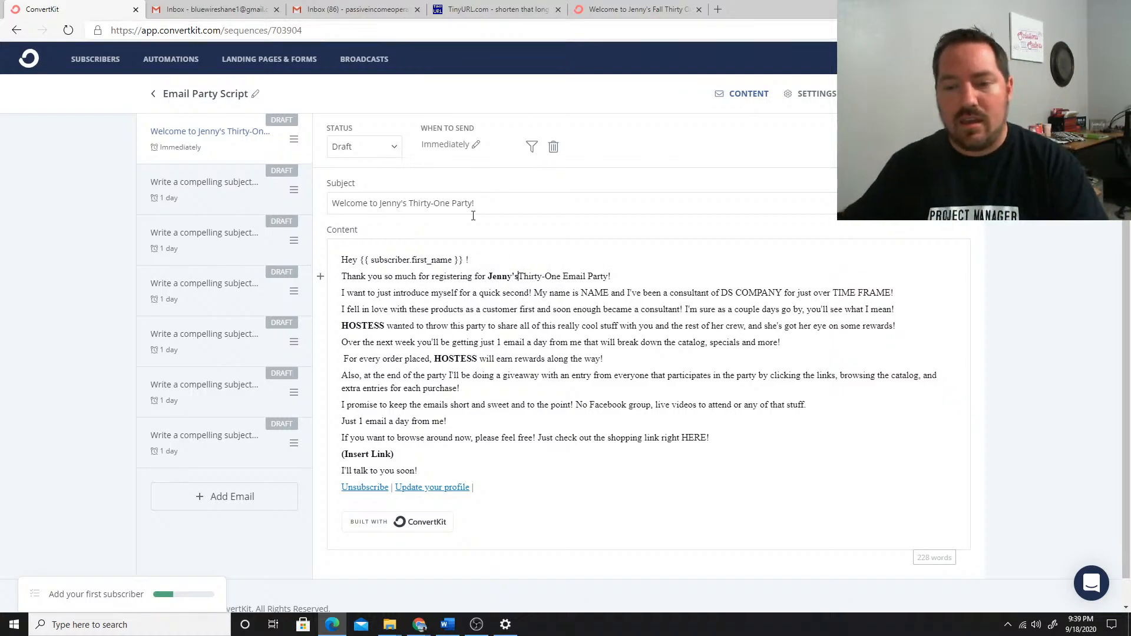
double_click(502, 277)
left_click(491, 276)
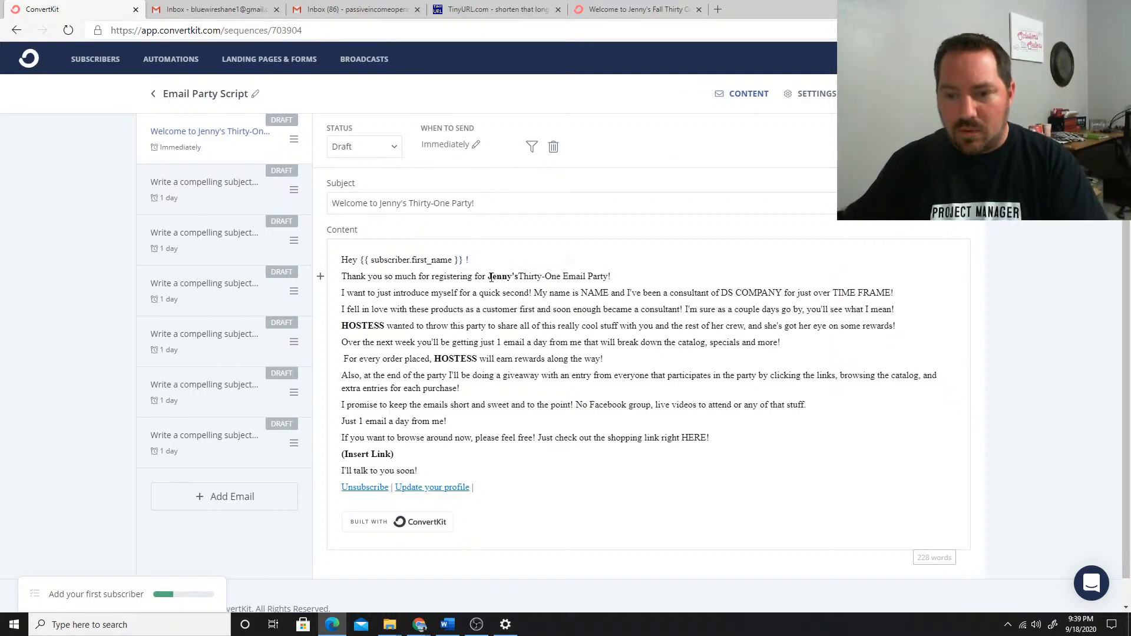
left_click_drag(492, 277, 516, 278)
left_click(454, 258)
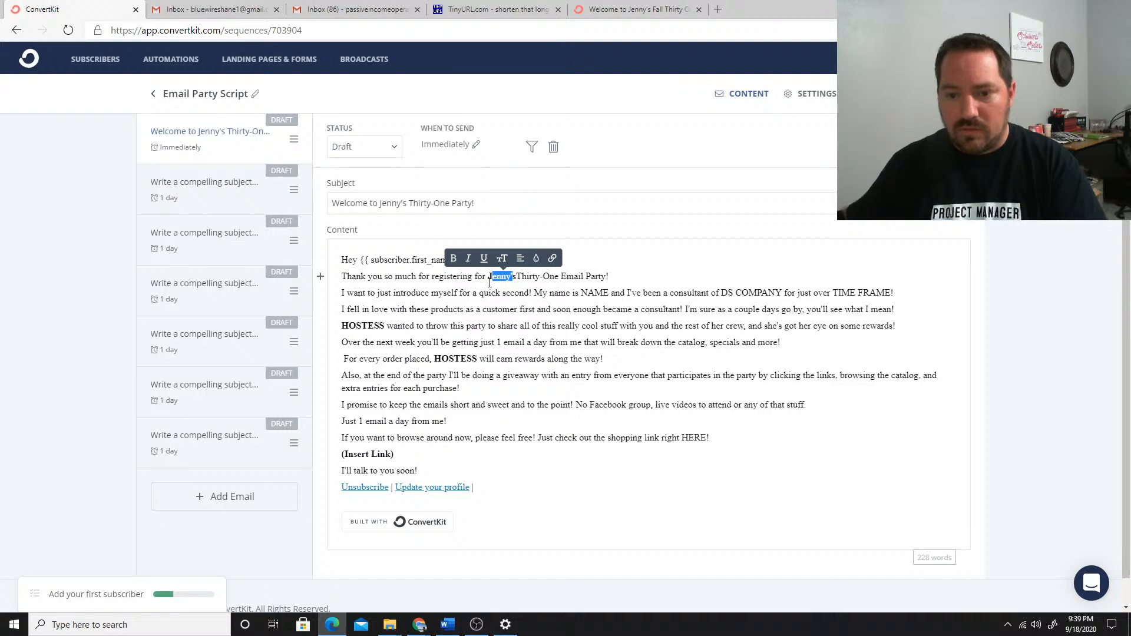
left_click(491, 279)
double_click(491, 277)
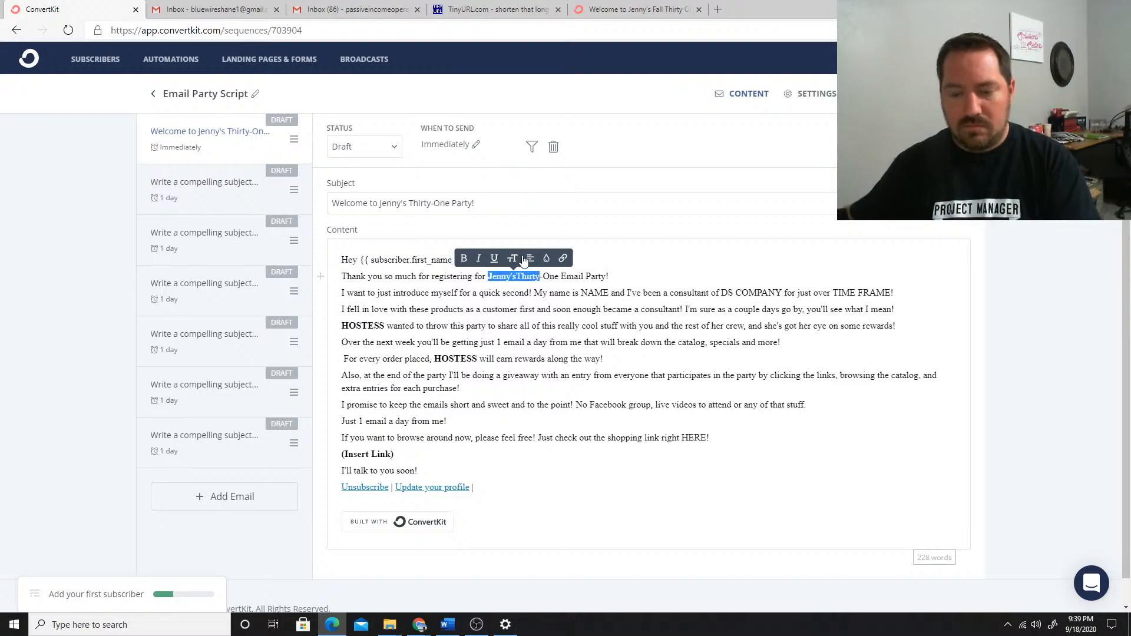
left_click(521, 259)
left_click(616, 341)
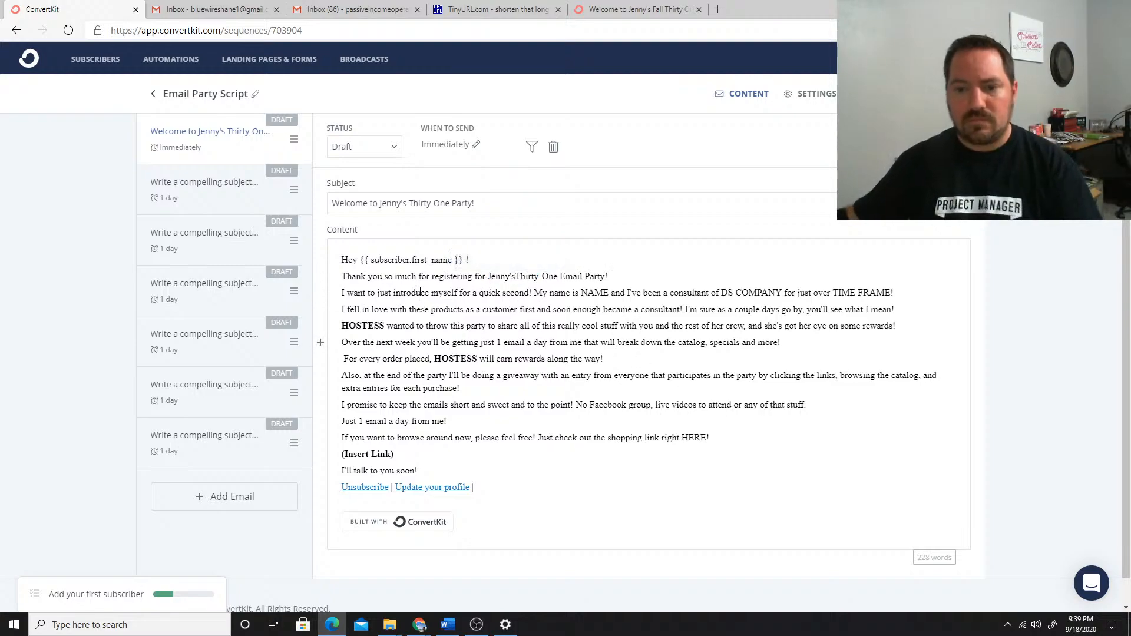
Insert blank lines before the paragraphs starting "I want to just introduce", "I fell in love" and "Over the next week"
left_click(342, 293)
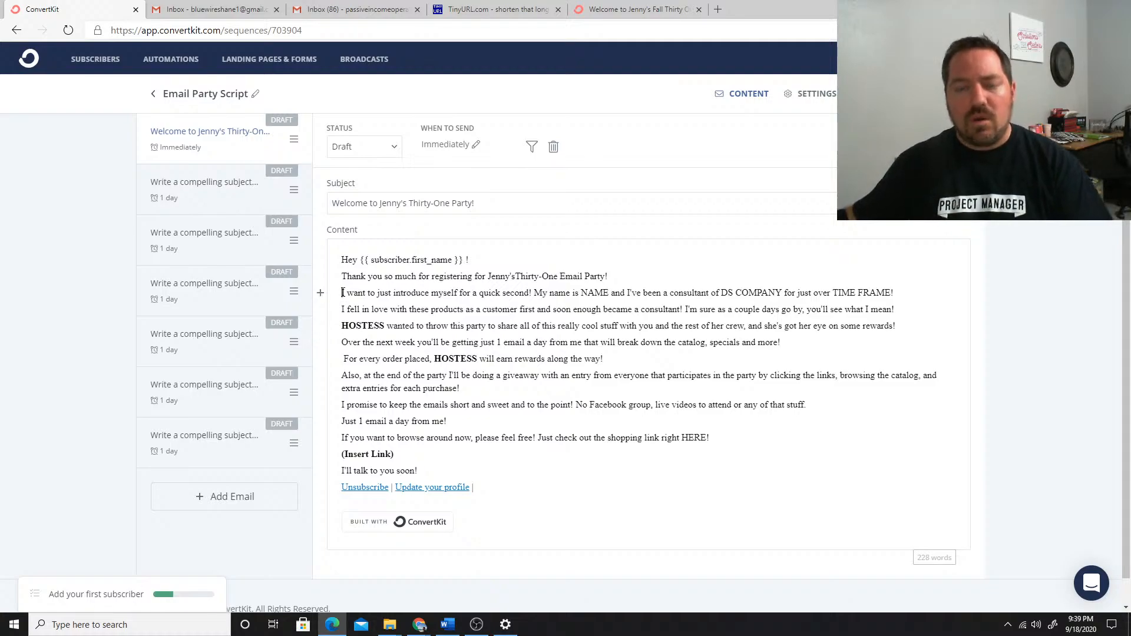
key("Return")
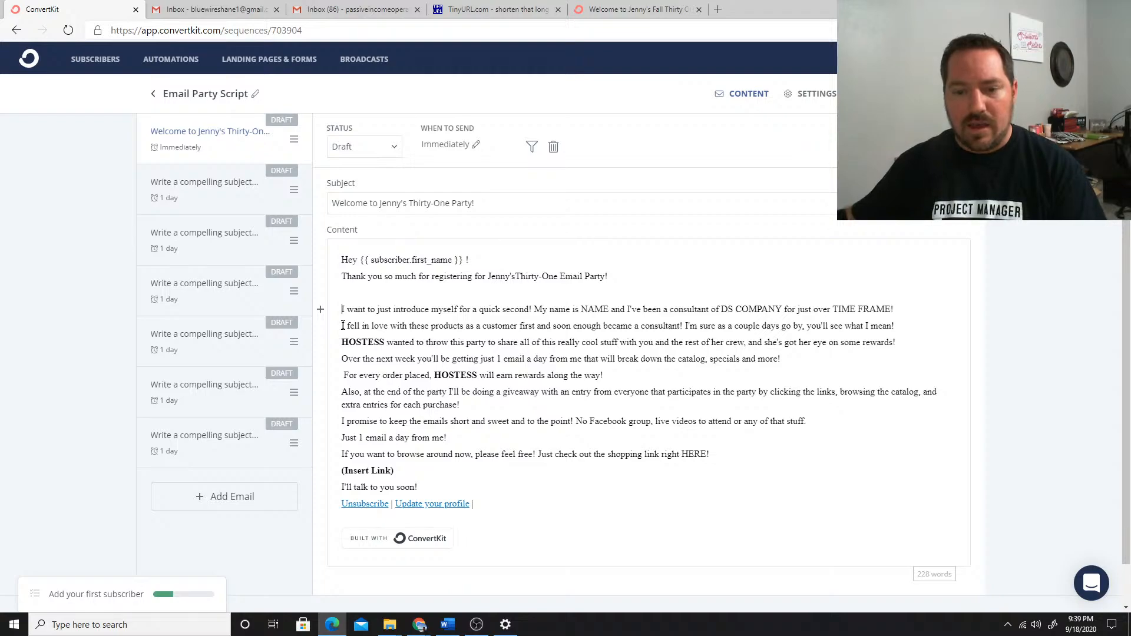
left_click(343, 326)
key("Return")
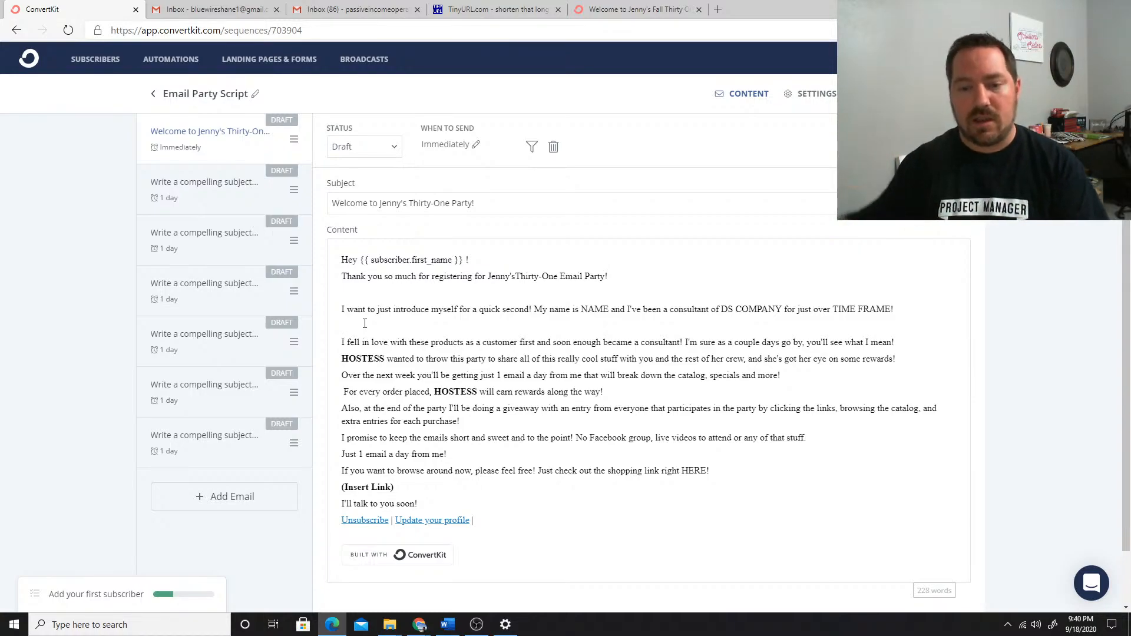
scroll(625, 366, "down", 1)
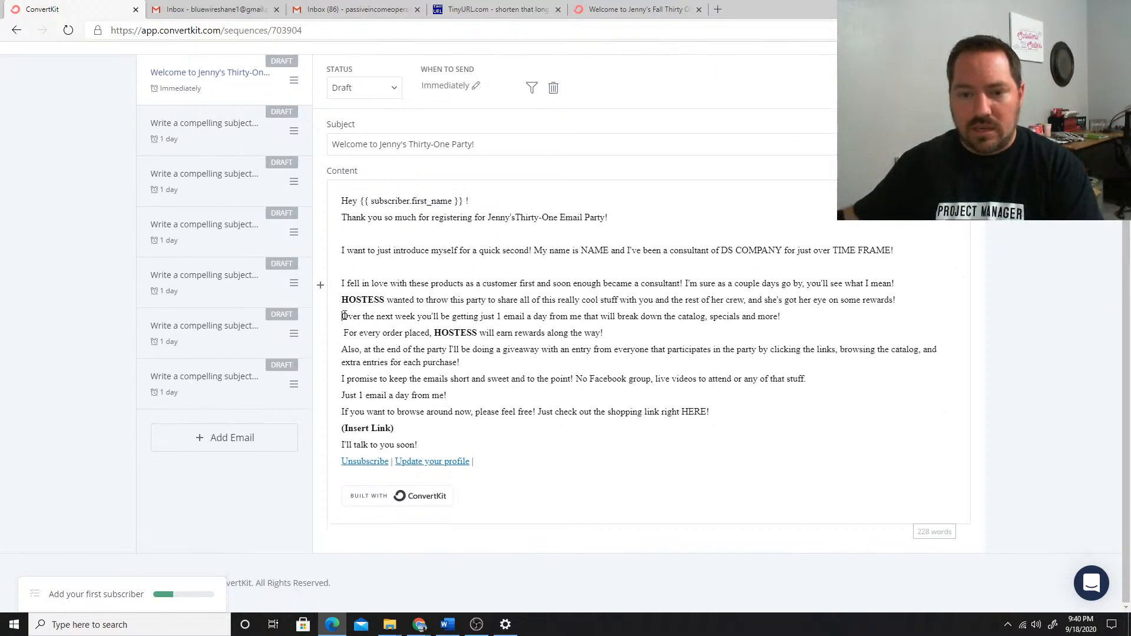
key("Return")
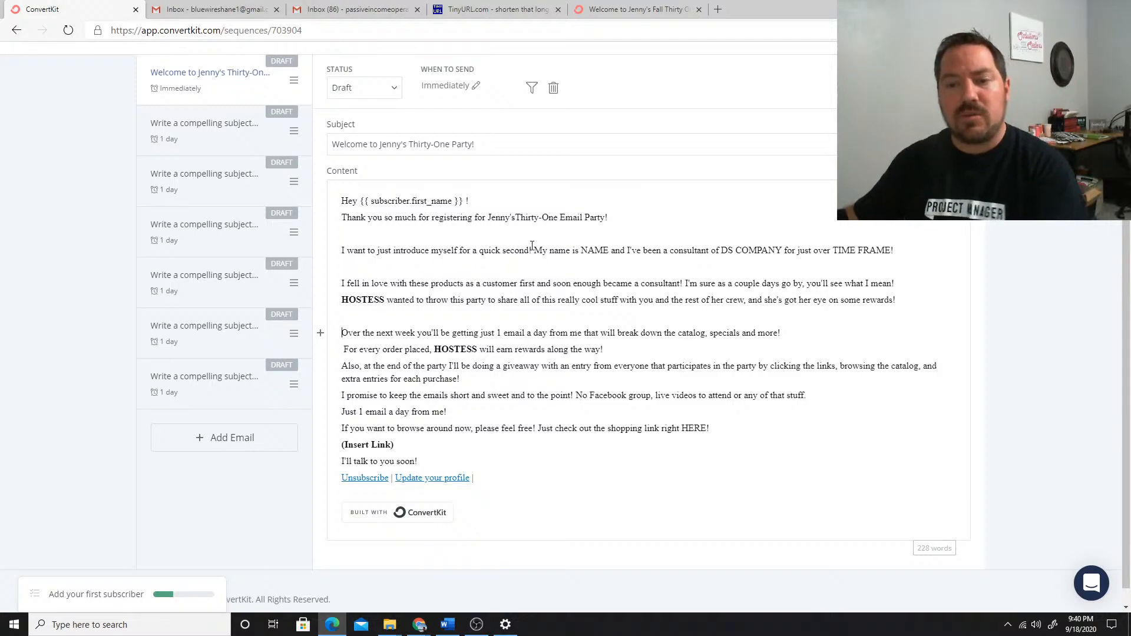
Replace the NAME placeholder in the introduction sentence with the consultant's first name
double_click(591, 252)
type("Shane ")
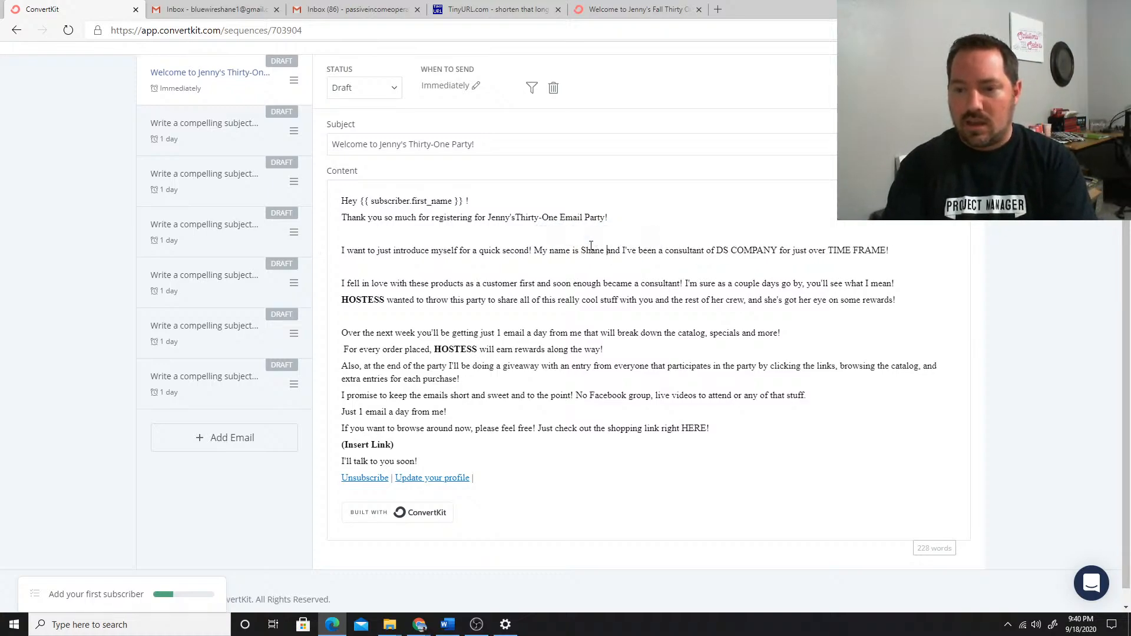
type("and I'm ")
type("most incredible ")
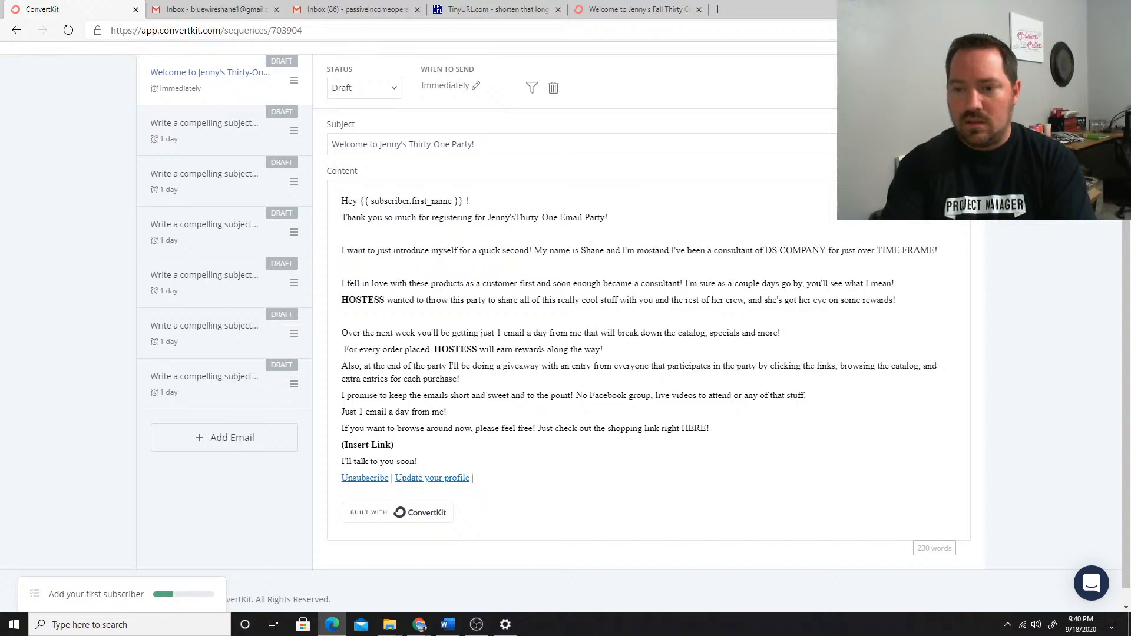
type("consust")
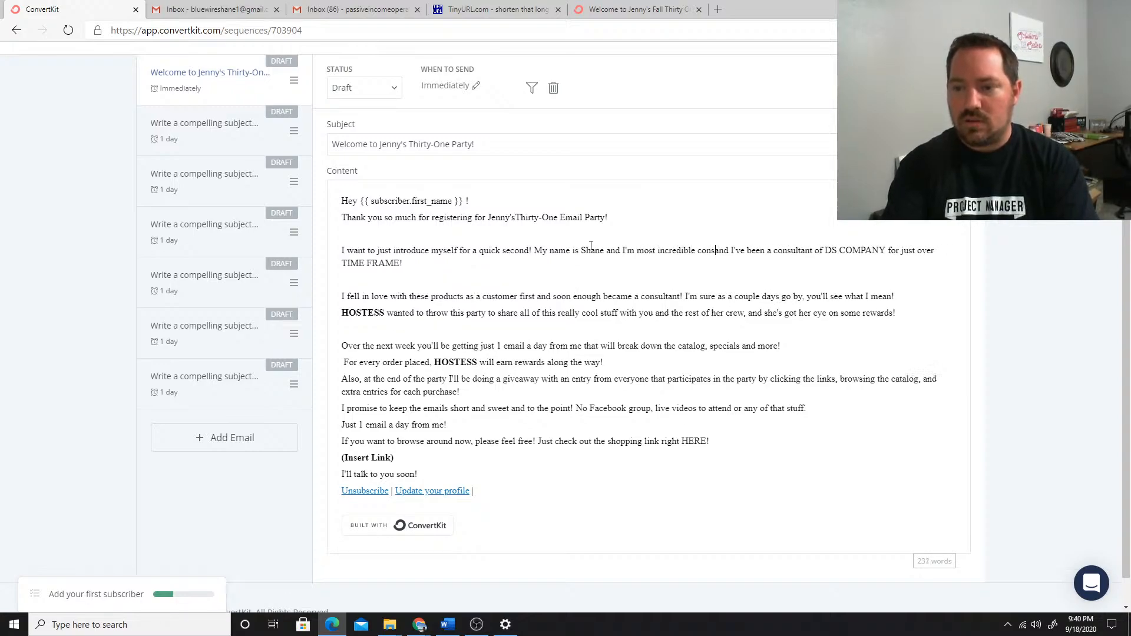
key("BackSpace")
key("BackSpace")
key("BackSpace")
key("BackSpace")
key("BackSpace")
key("BackSpace")
key("BackSpace")
key("BackSpace")
key("BackSpace")
key("BackSpace")
key("BackSpace")
key("BackSpace")
key("BackSpace")
key("BackSpace")
key("BackSpace")
key("BackSpace")
key("BackSpace")
key("BackSpace")
key("BackSpace")
key("BackSpace")
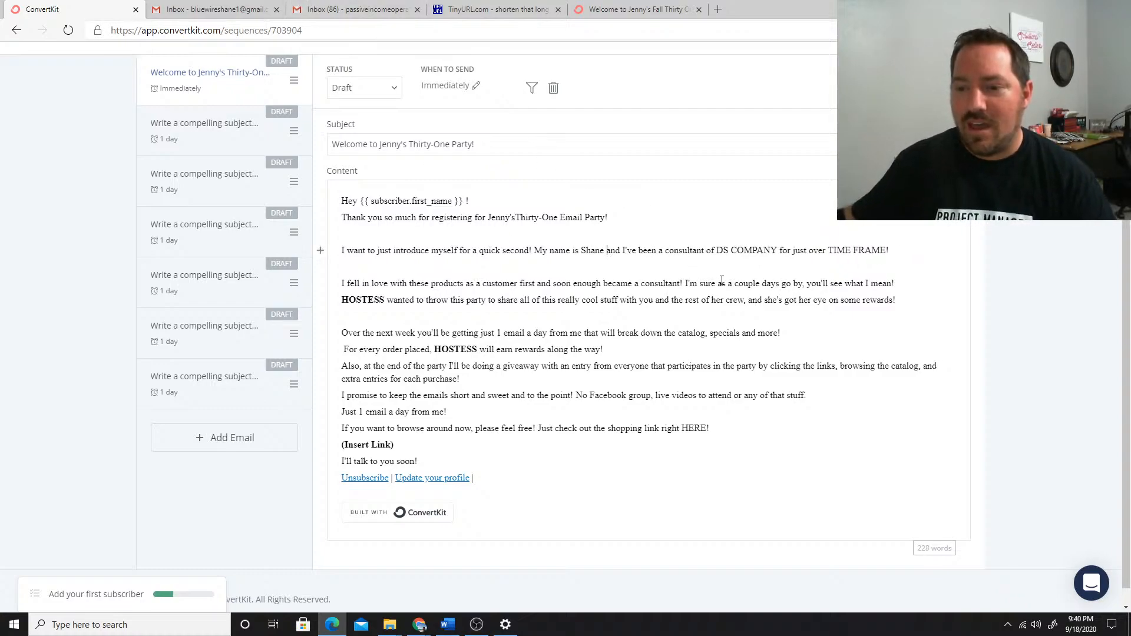
Replace DS COMPANY with "Thirty-One" and TIME FRAME with "2 years" in the introduction sentence
left_click_drag(714, 250, 776, 249)
type("Thirty")
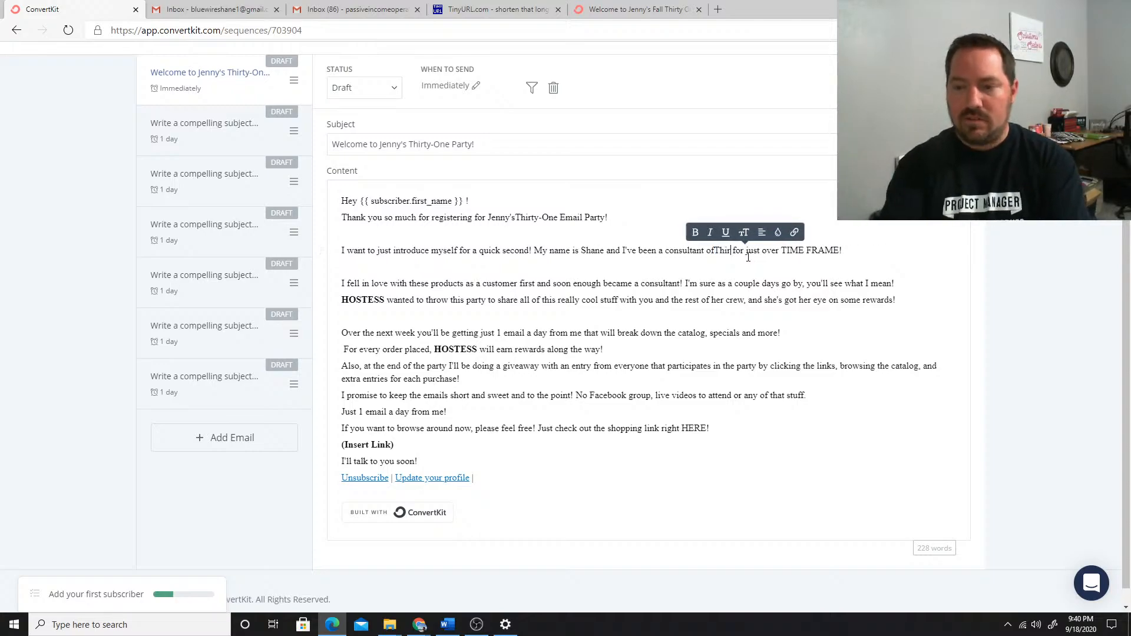
key("BackSpace")
type("-One")
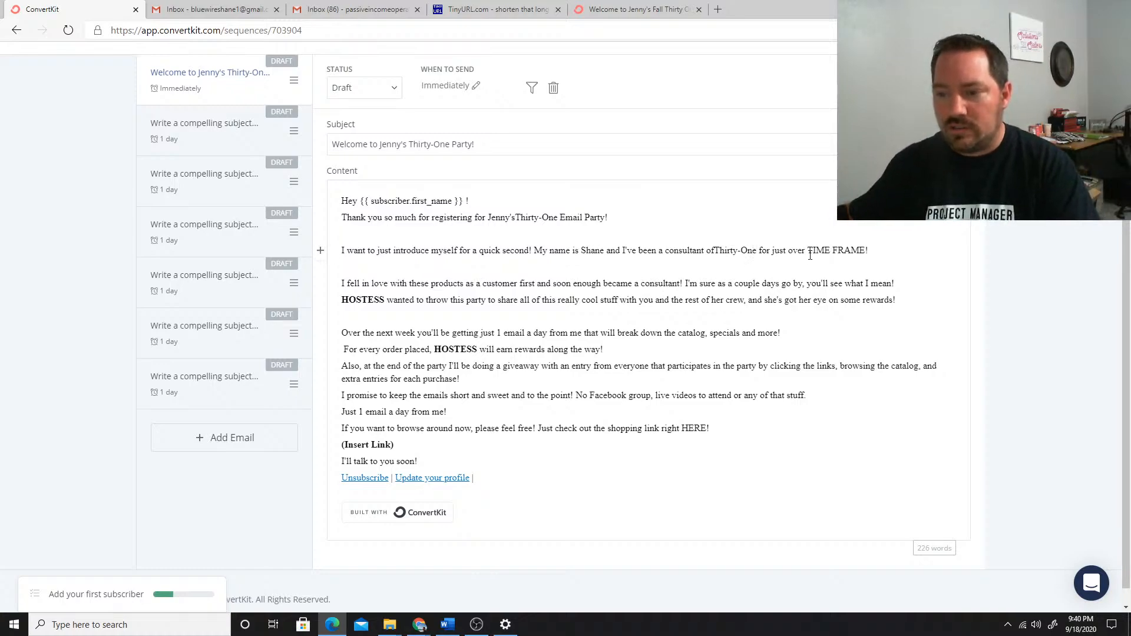
left_click_drag(810, 254, 865, 254)
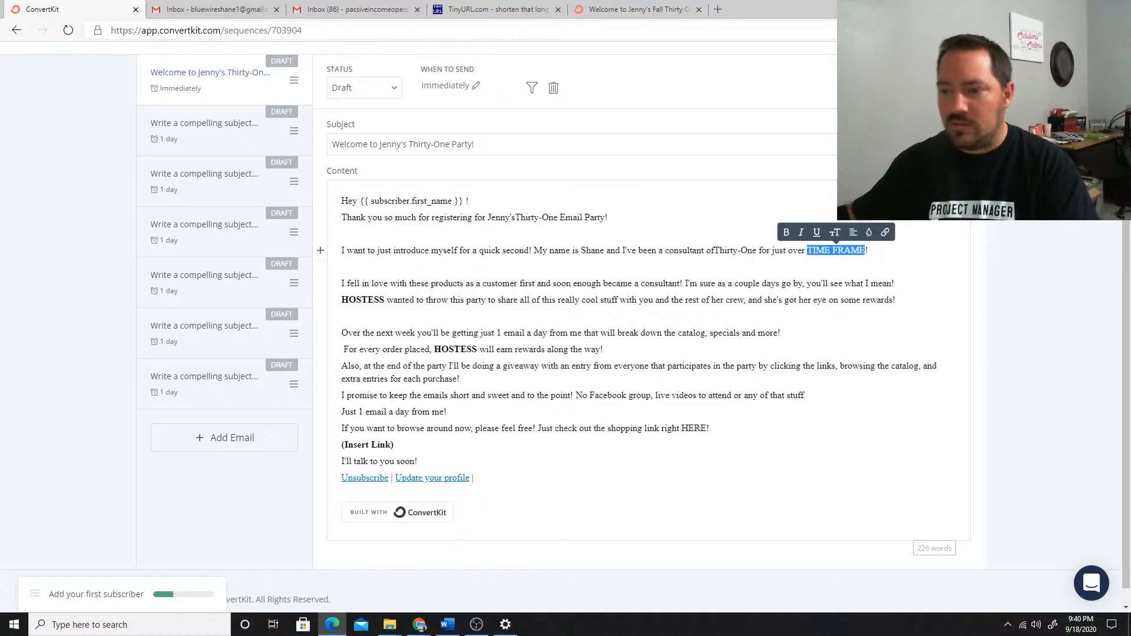
type("2 years")
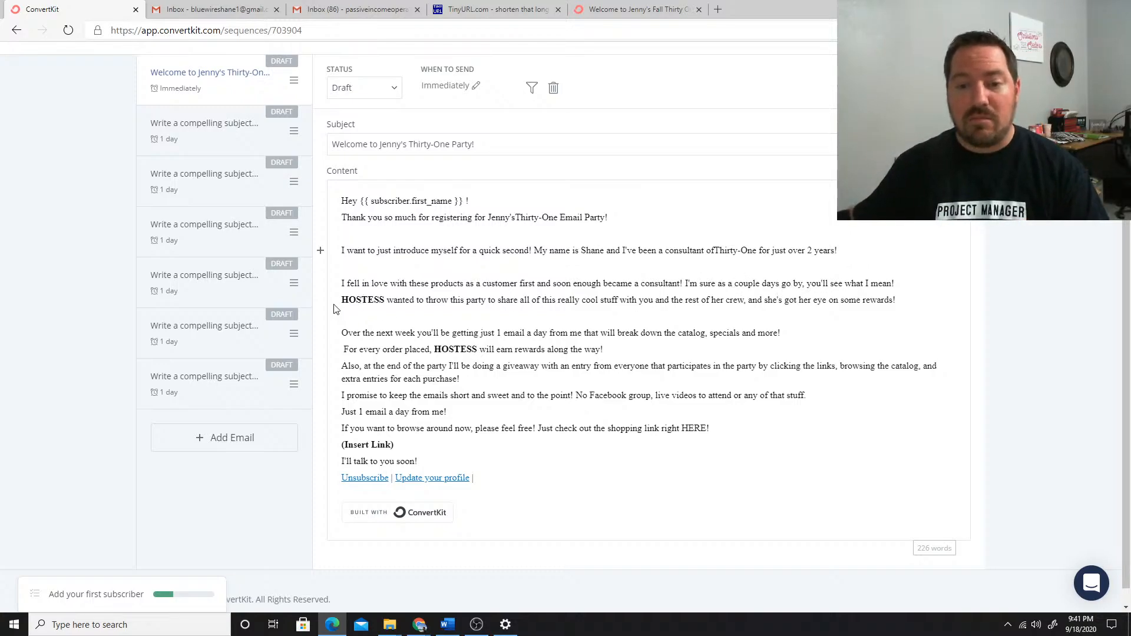
Insert blank lines before the paragraphs starting "Also, at the end", "I promise to keep" and "If you want to browse"
left_click(341, 301)
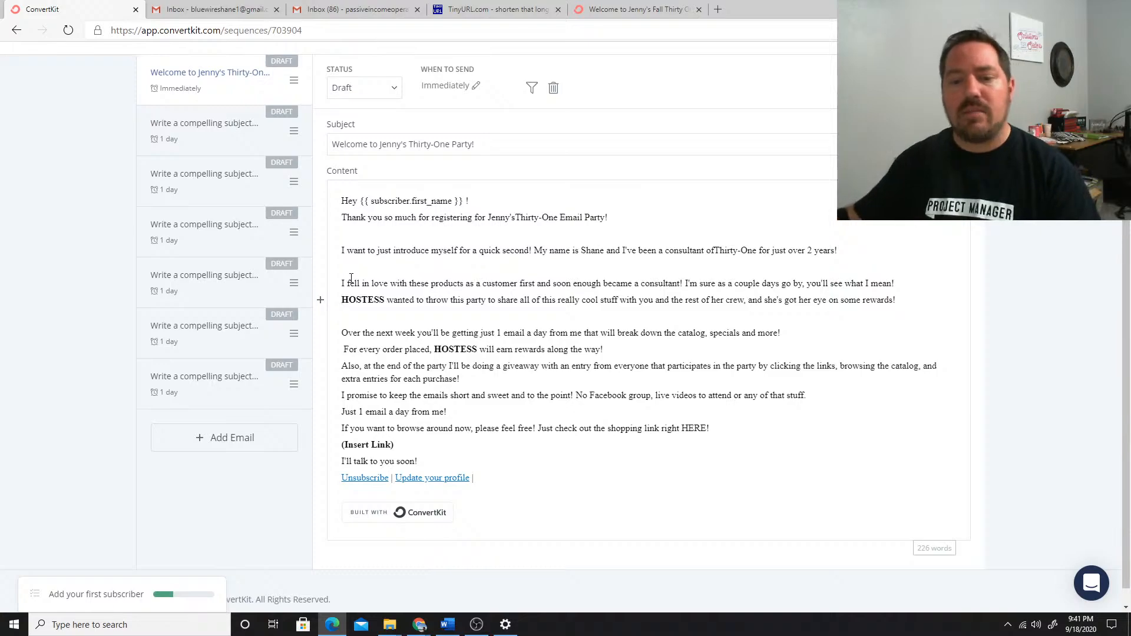
left_click(344, 370)
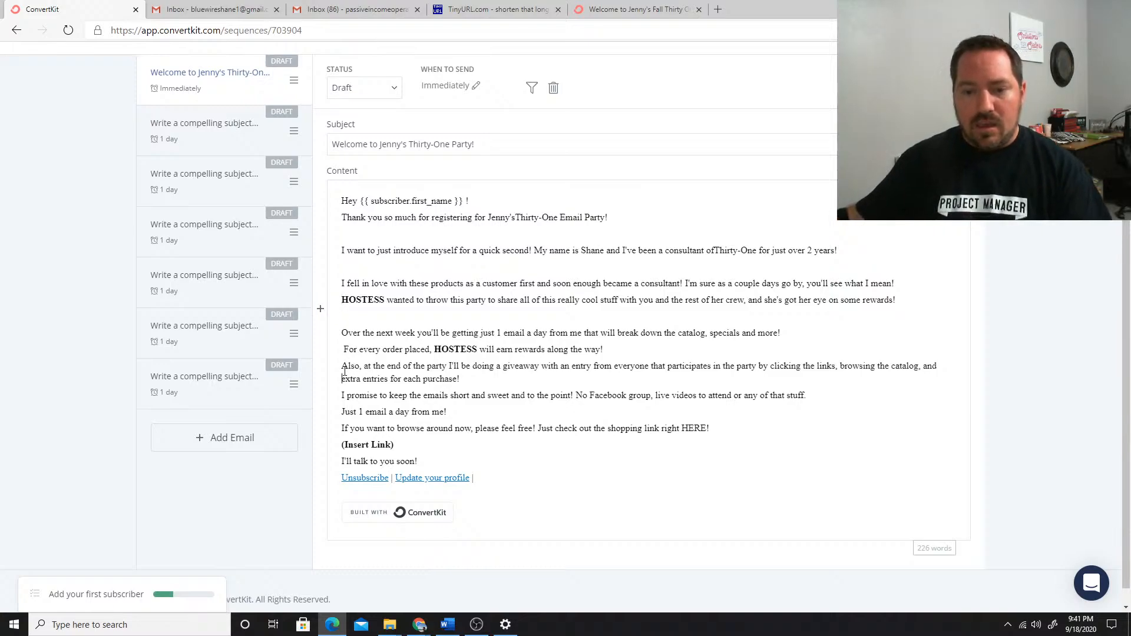
key("Return")
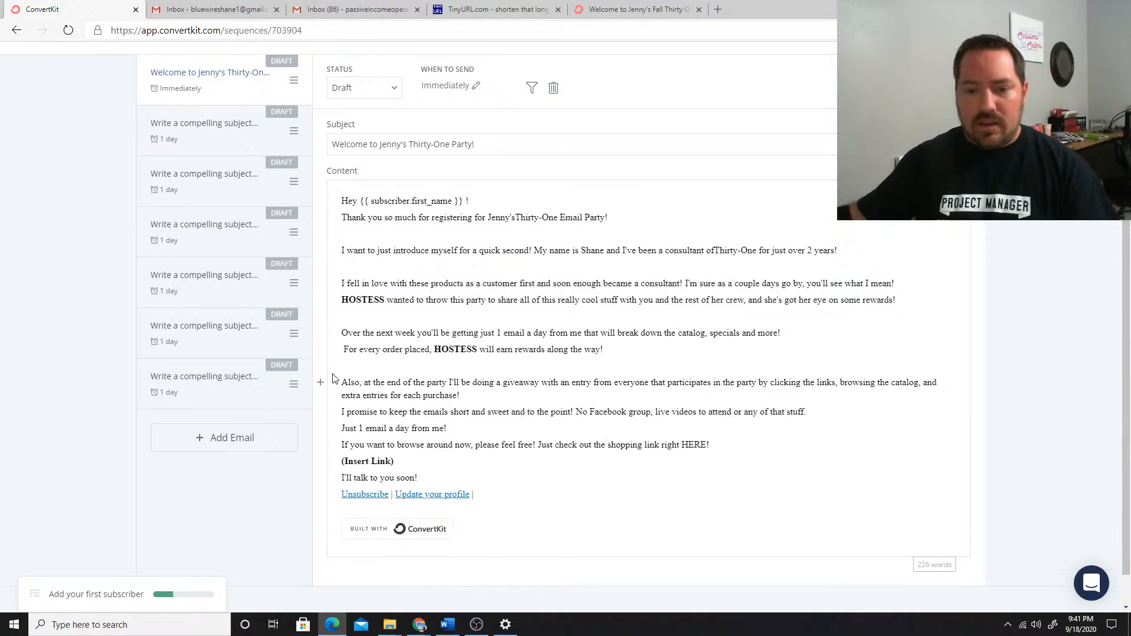
left_click(342, 411)
key("Return")
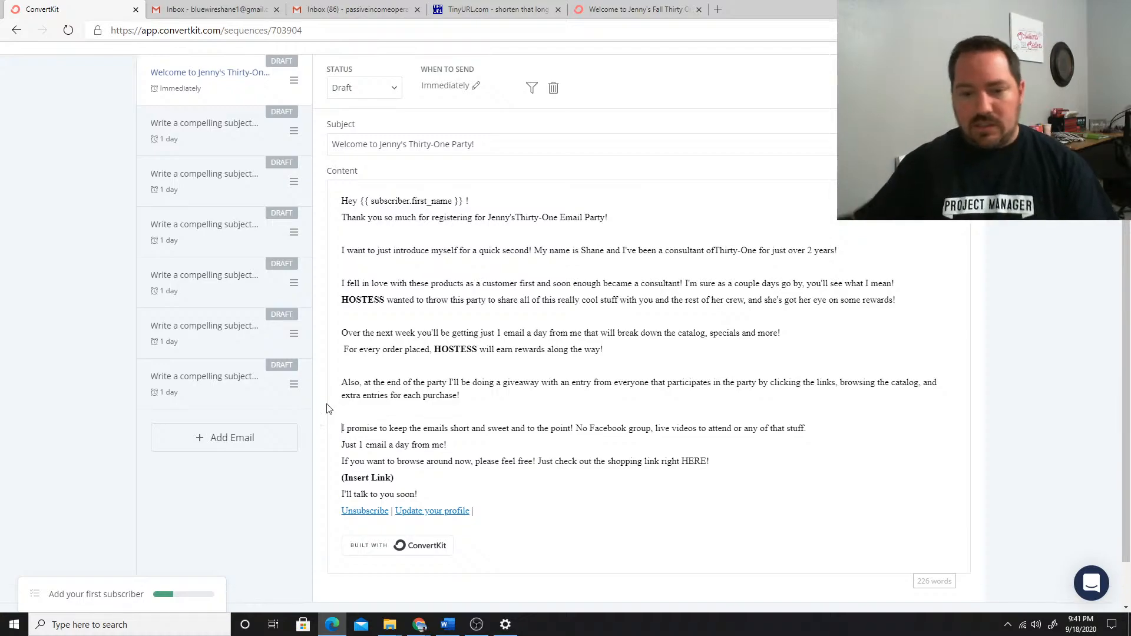
left_click(342, 461)
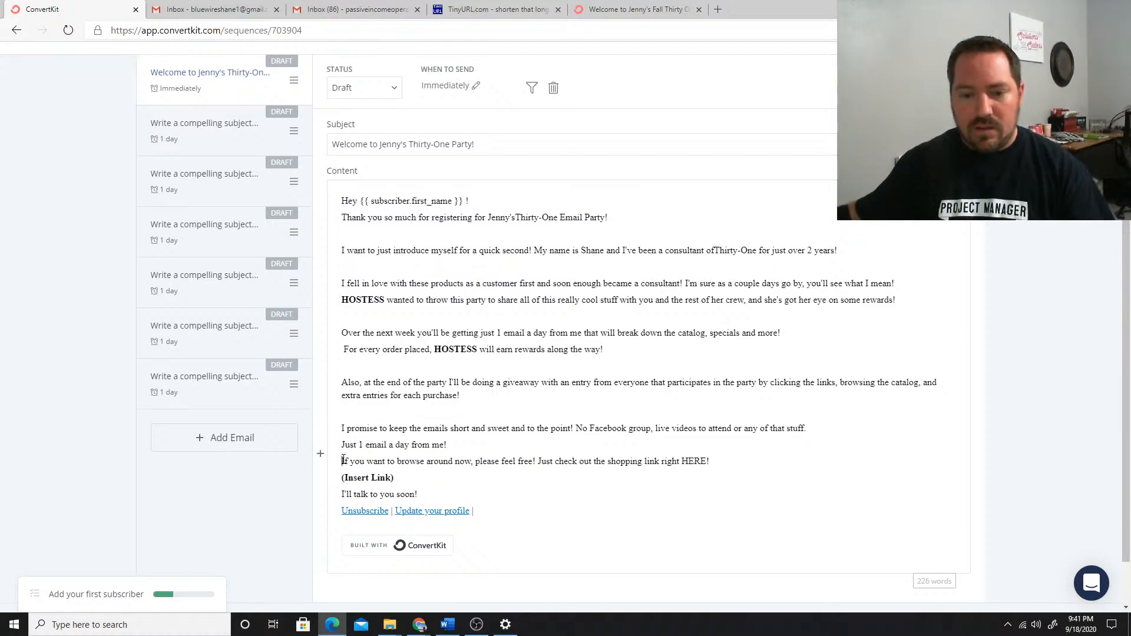
key("Return")
Insert the 1-Welcome image from the Email Script graphics folder on the blank line above "Over the next week"
scroll(399, 424, "down", 2)
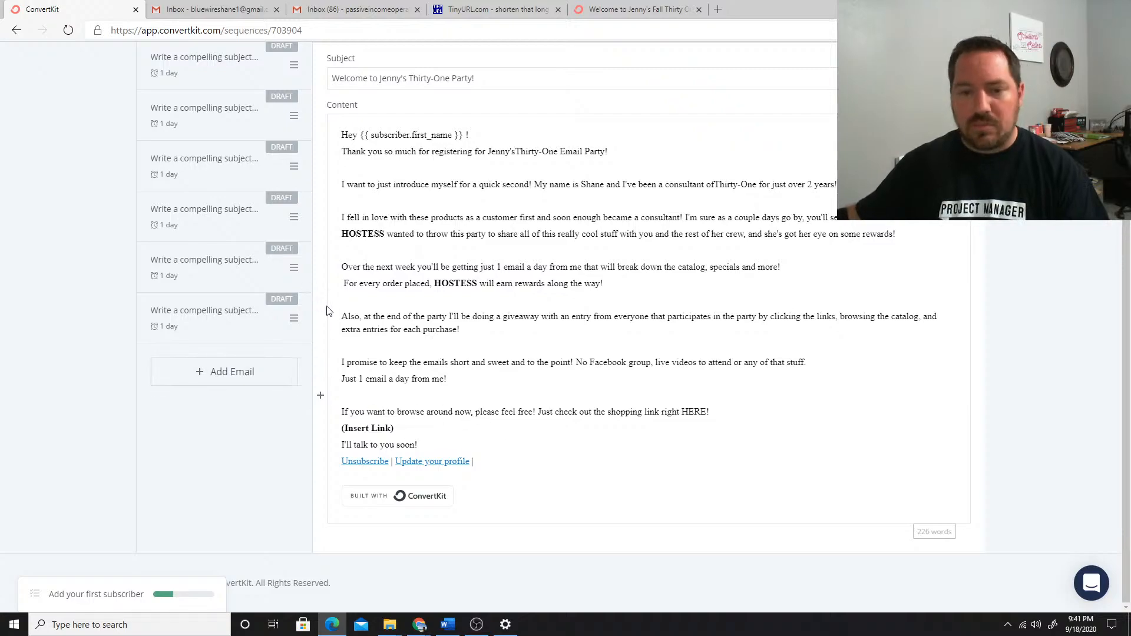
left_click(354, 253)
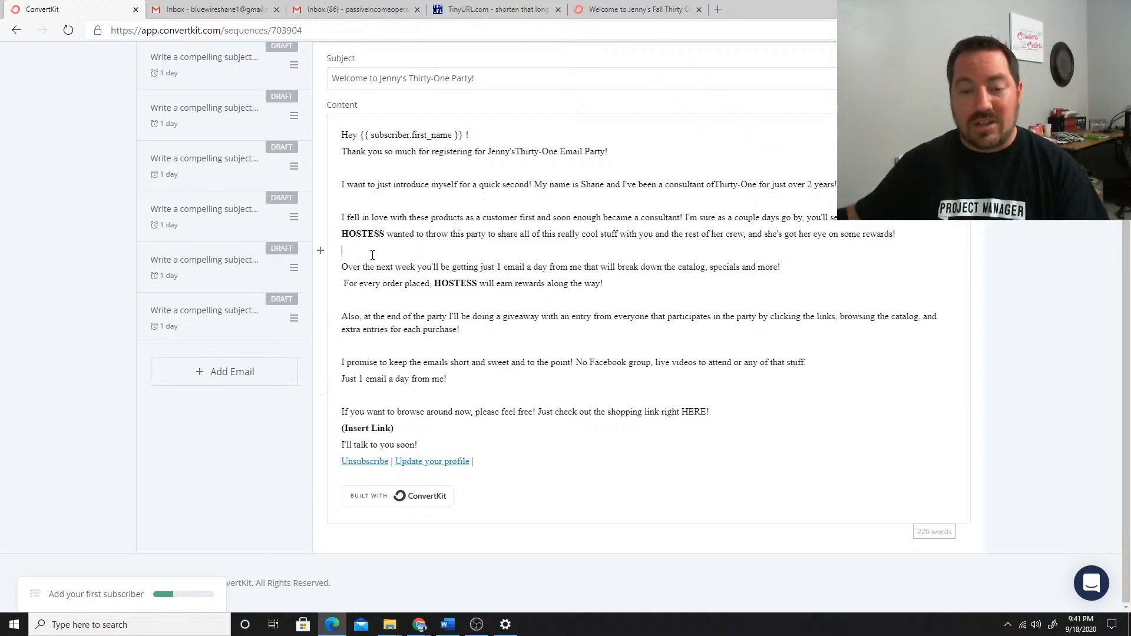
left_click(321, 253)
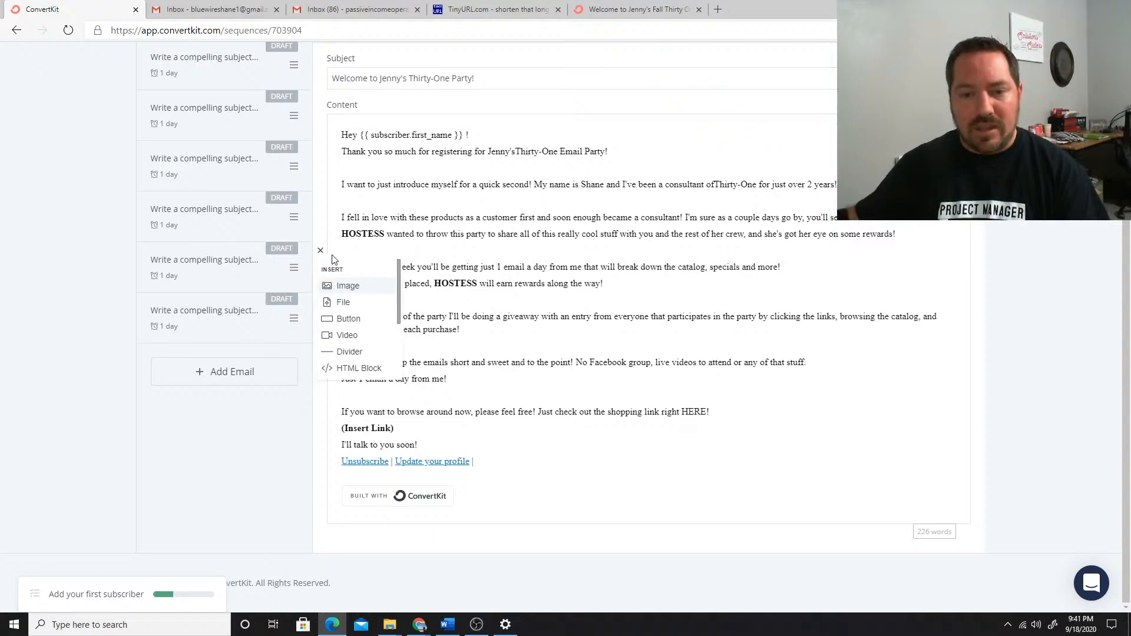
left_click(343, 287)
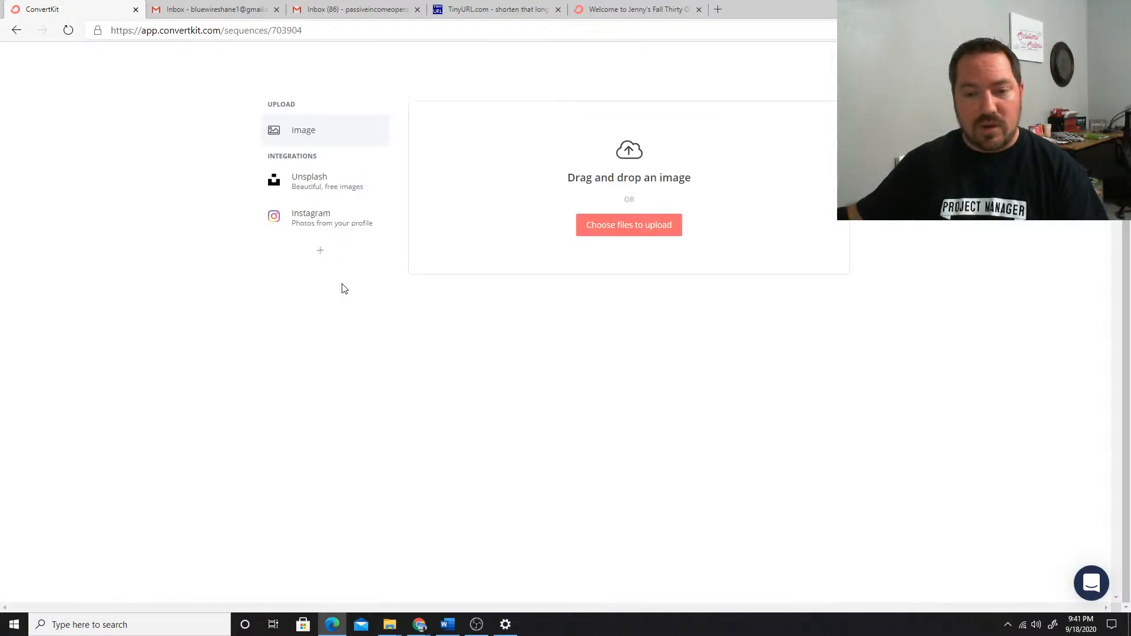
left_click(629, 226)
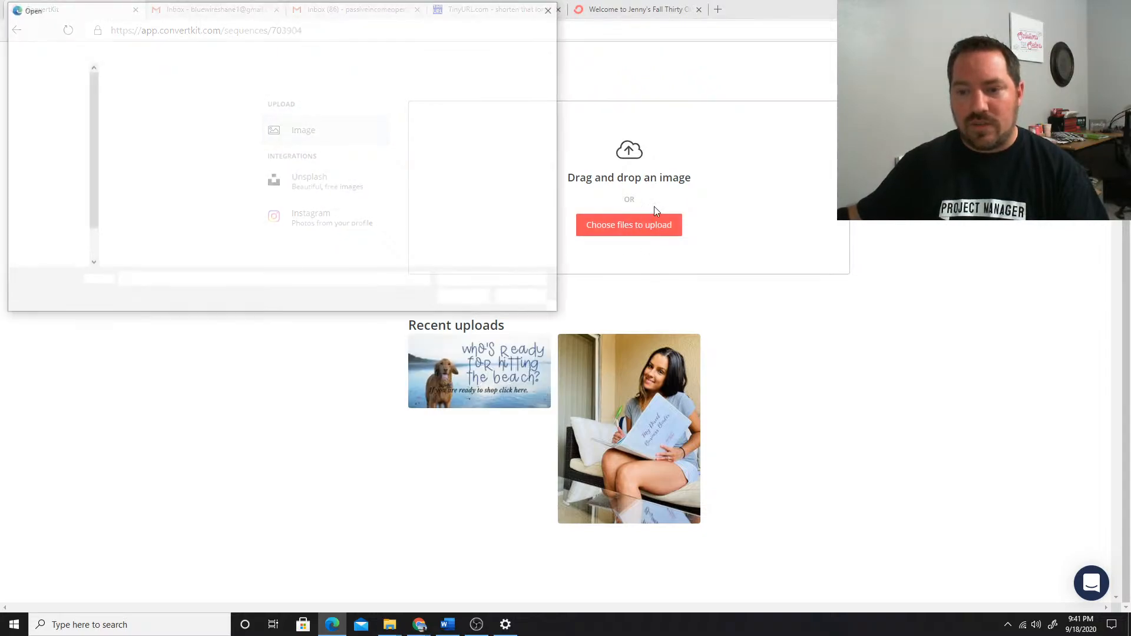
double_click(138, 97)
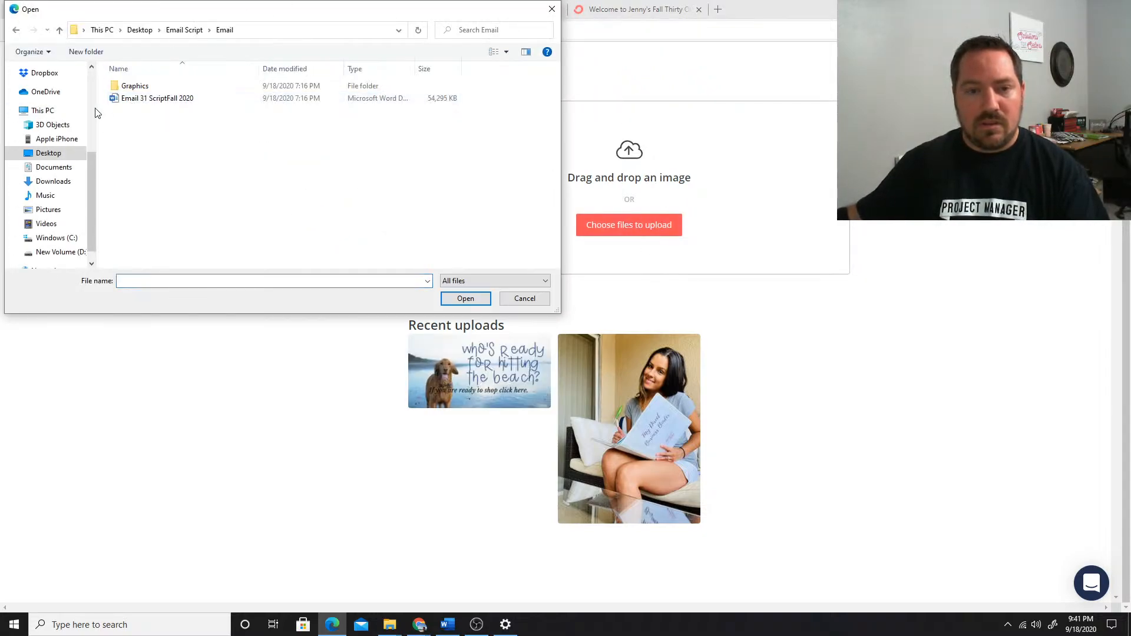
left_click(131, 89)
double_click(131, 89)
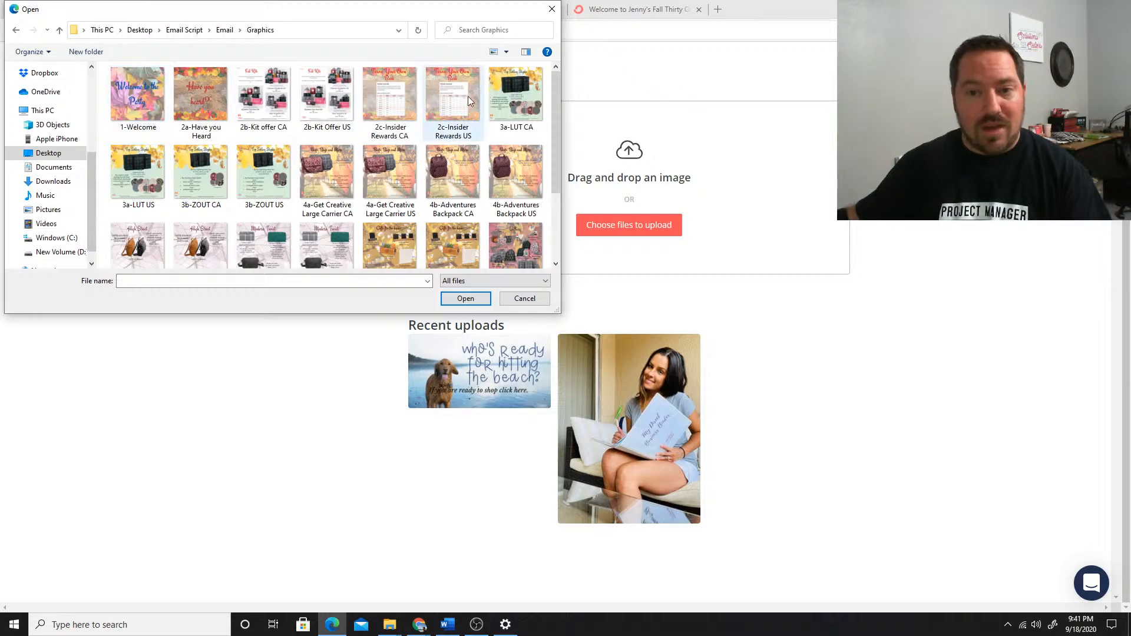
scroll(311, 158, "down", 2)
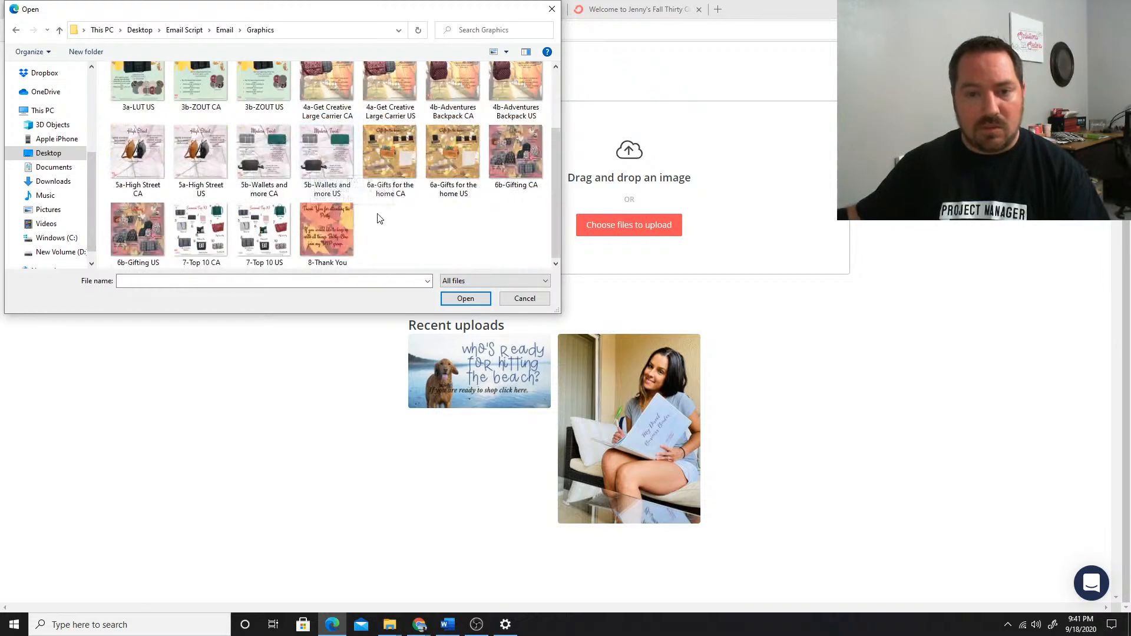
scroll(379, 214, "up", 2)
double_click(138, 96)
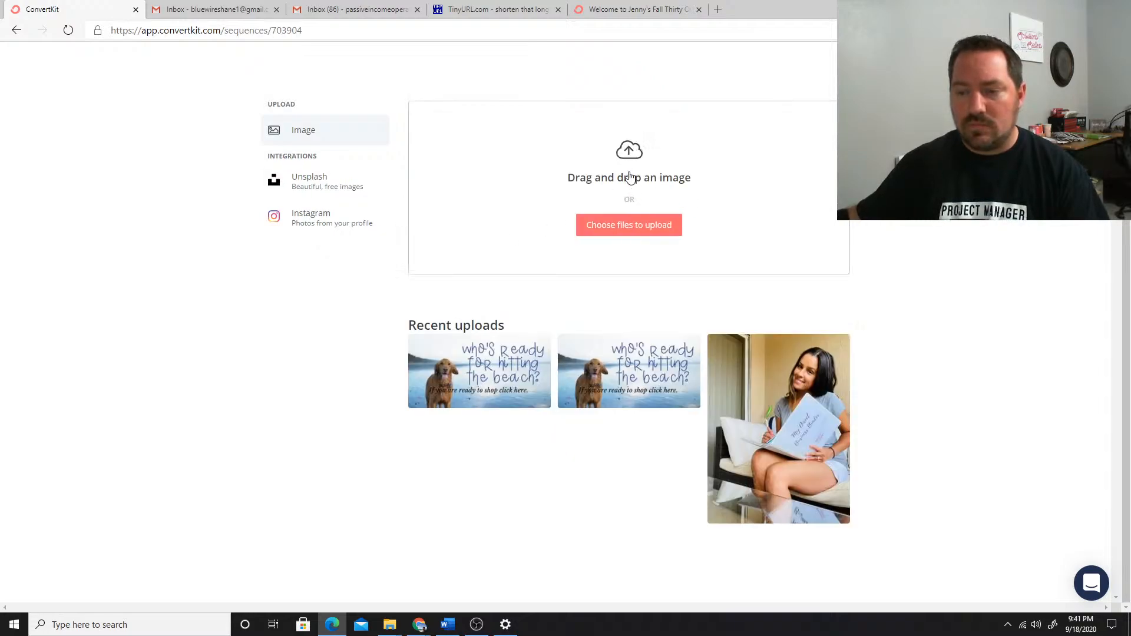
left_click(437, 473)
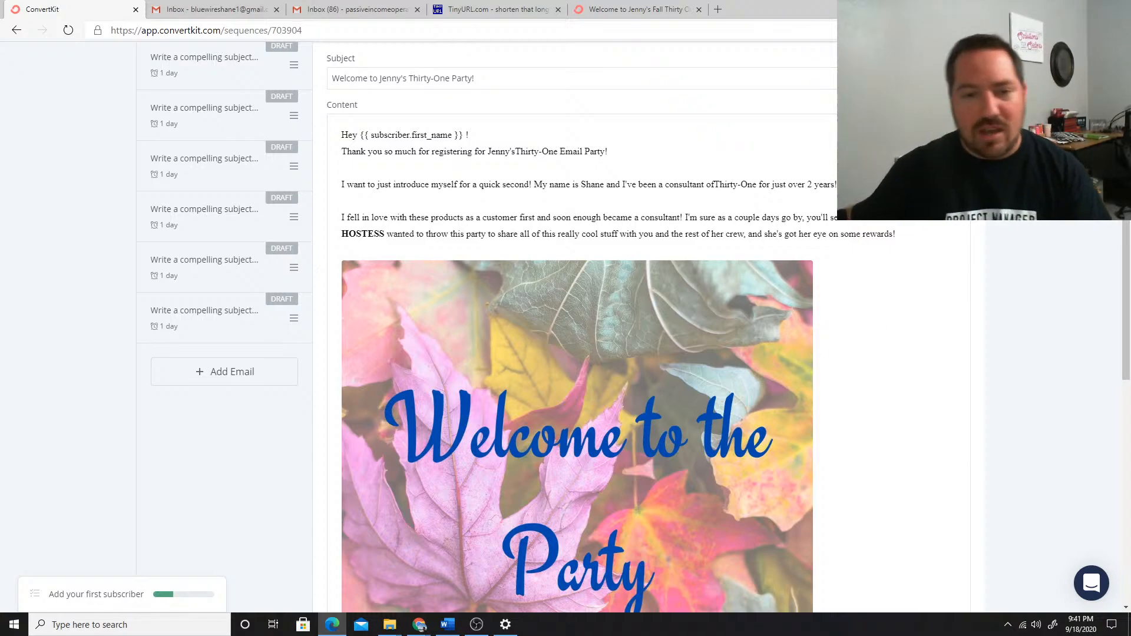
Set the width of the "Welcome to the Party" image to 300
left_click(732, 286)
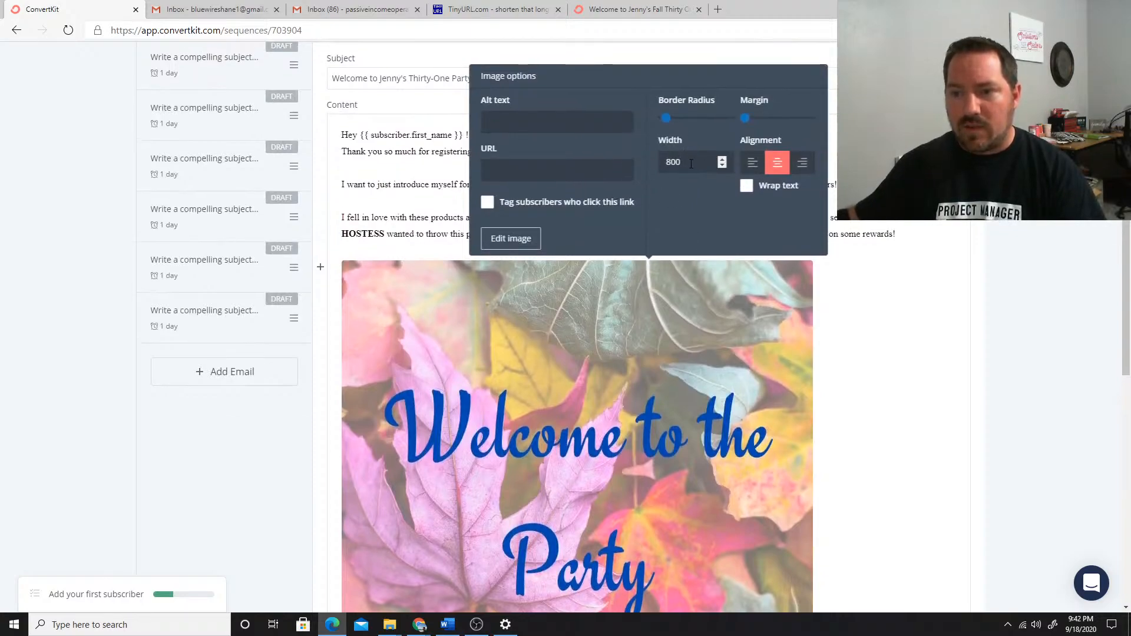
left_click_drag(691, 164, 655, 164)
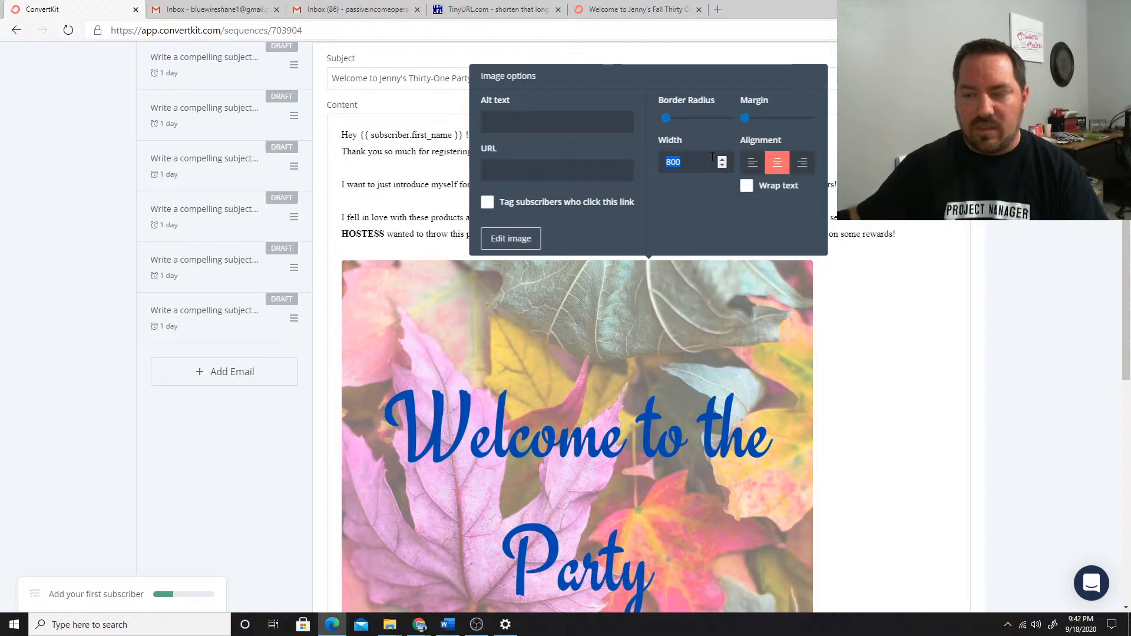
type("200")
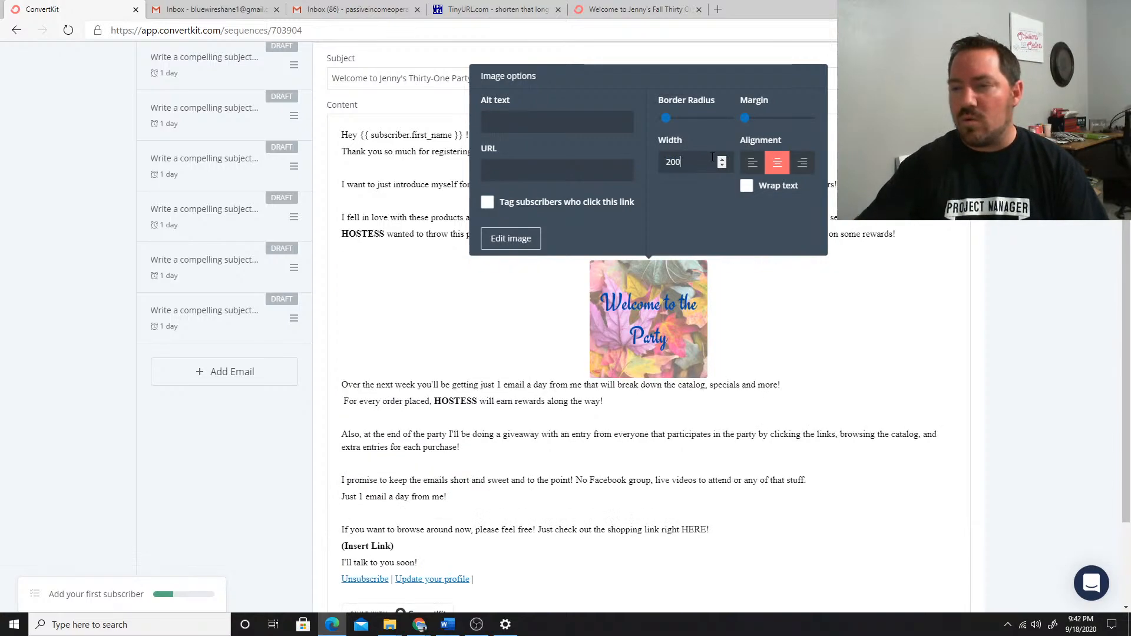
key("BackSpace")
key("BackSpace")
key("BackSpace")
type("1200")
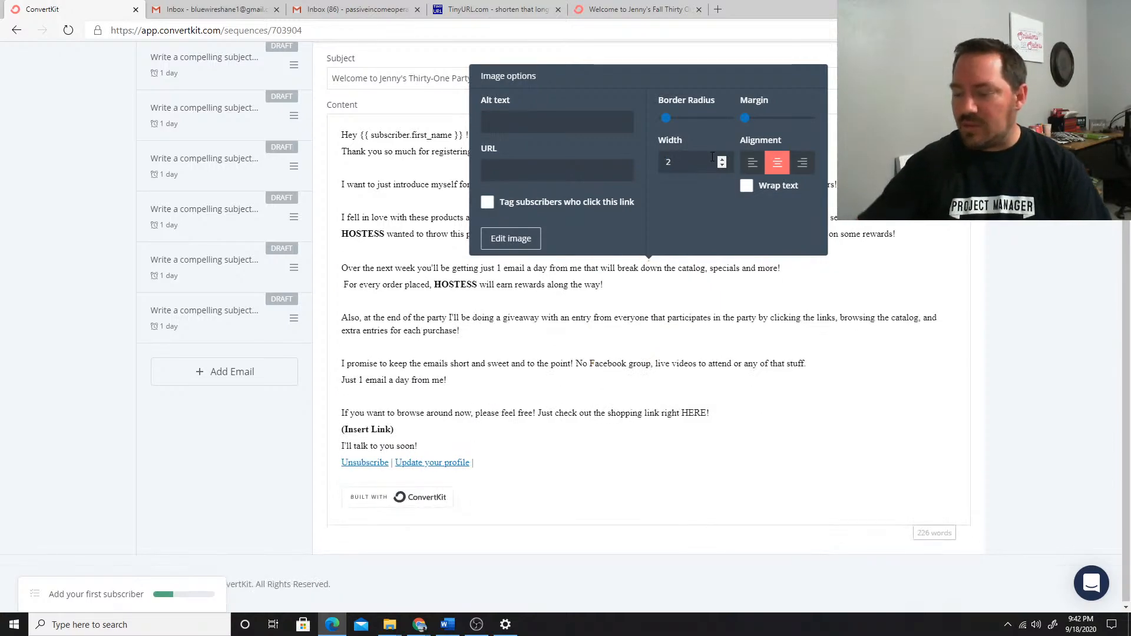
key("BackSpace")
key("BackSpace")
key("BackSpace")
key("BackSpace")
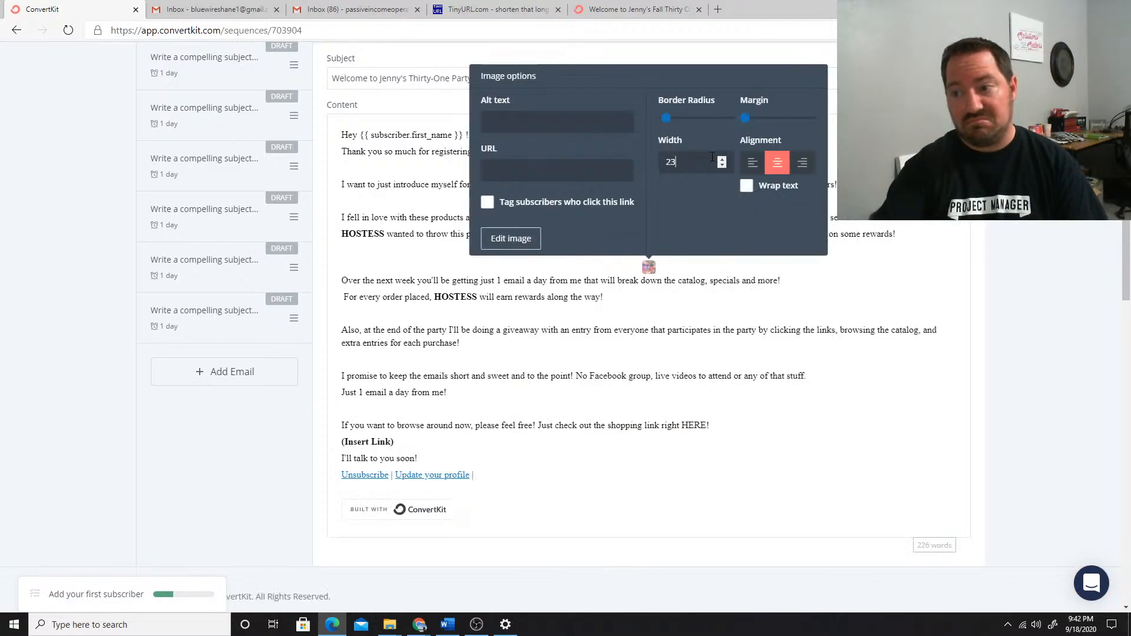
type("300")
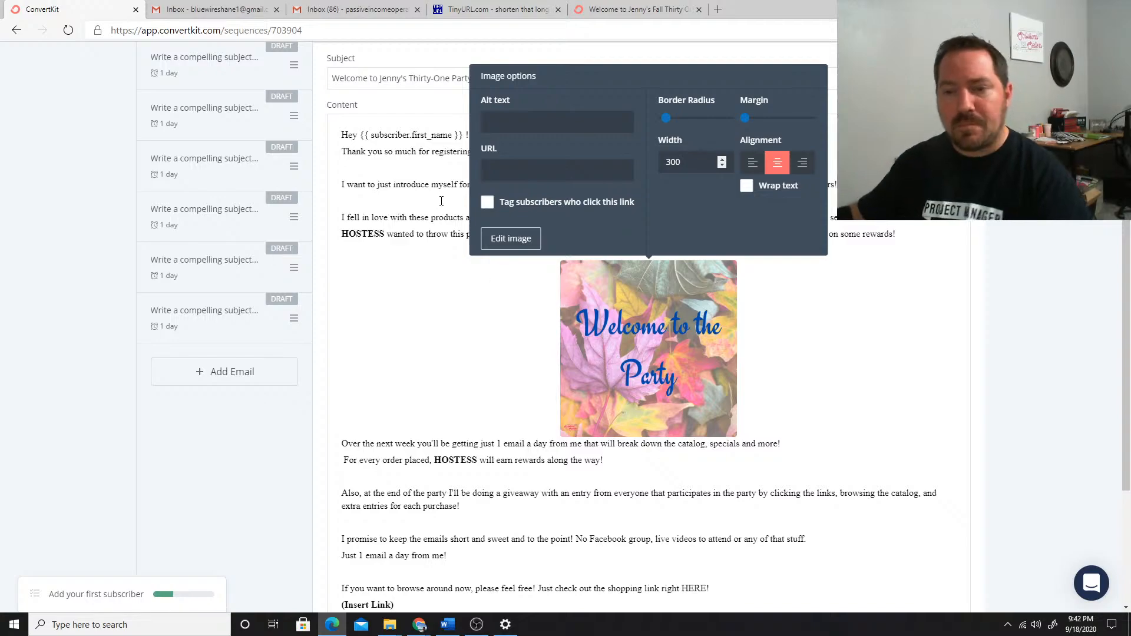
left_click(516, 170)
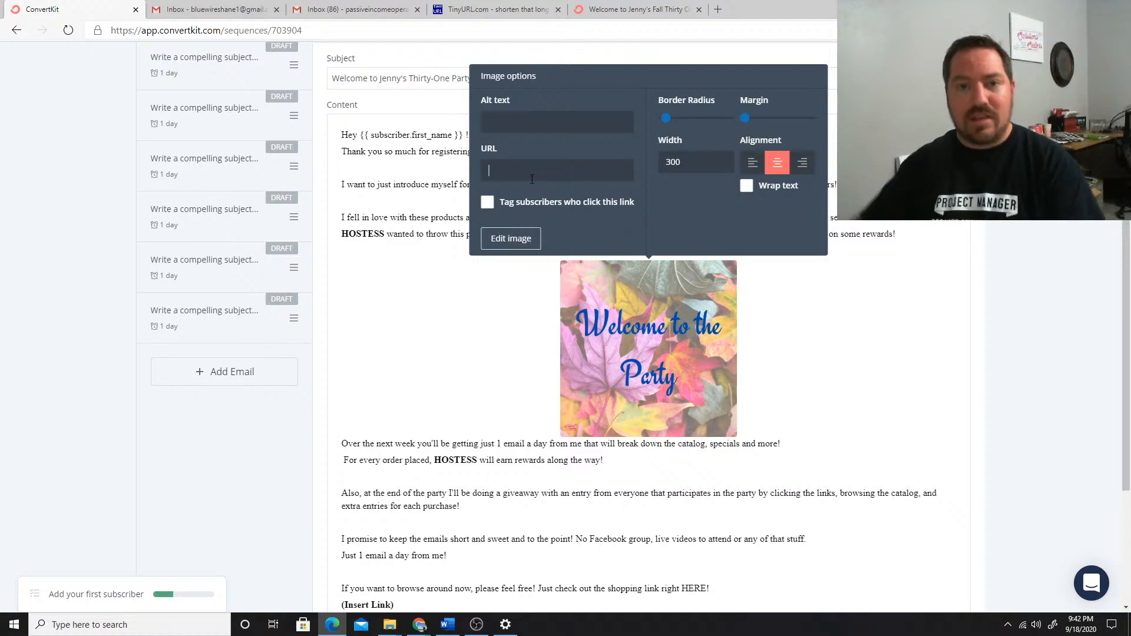
type("htt")
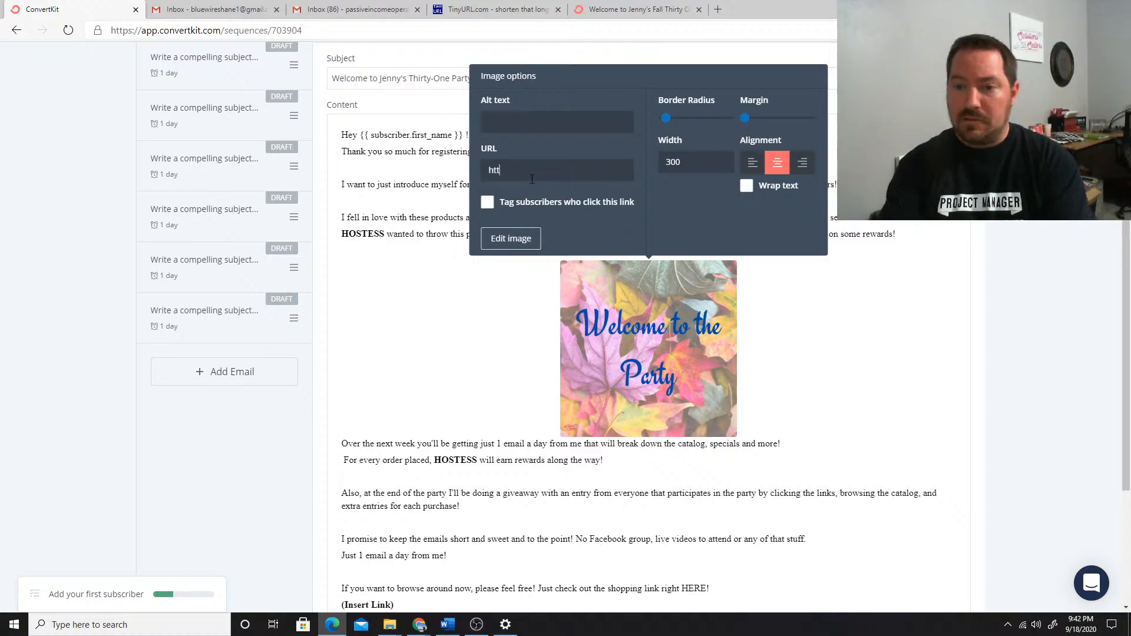
type("ps://")
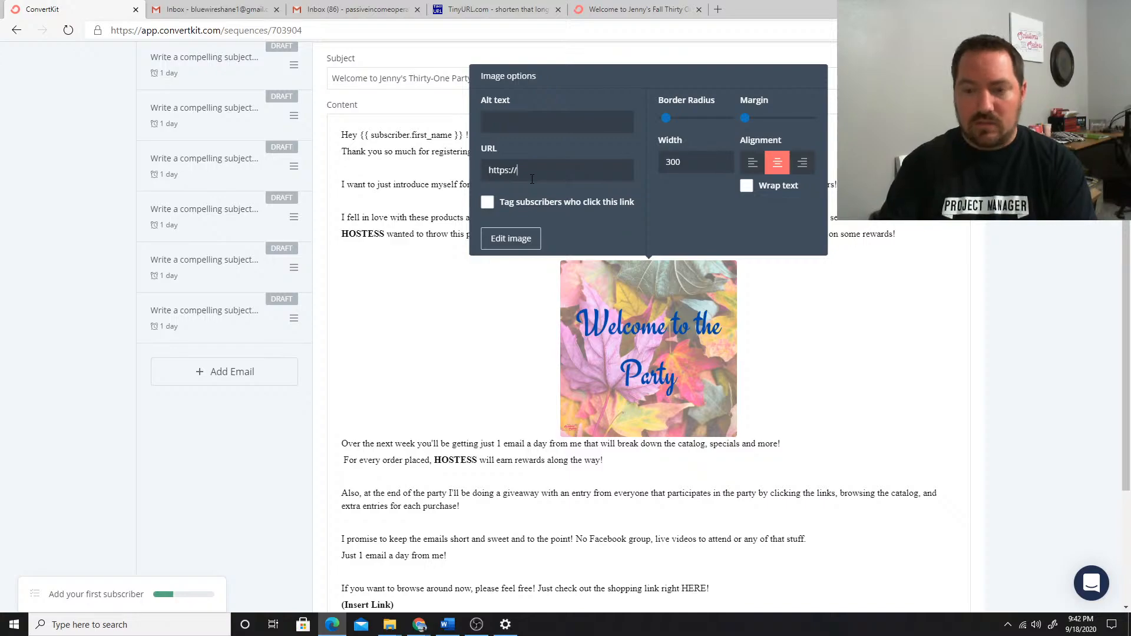
type("insertm")
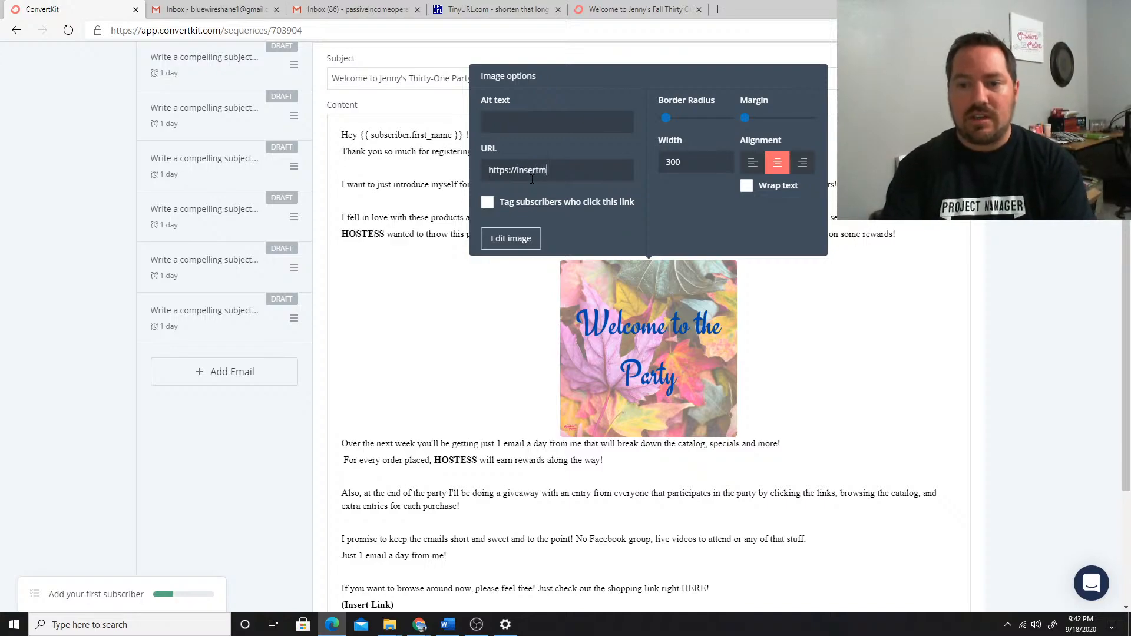
type("ylink.com")
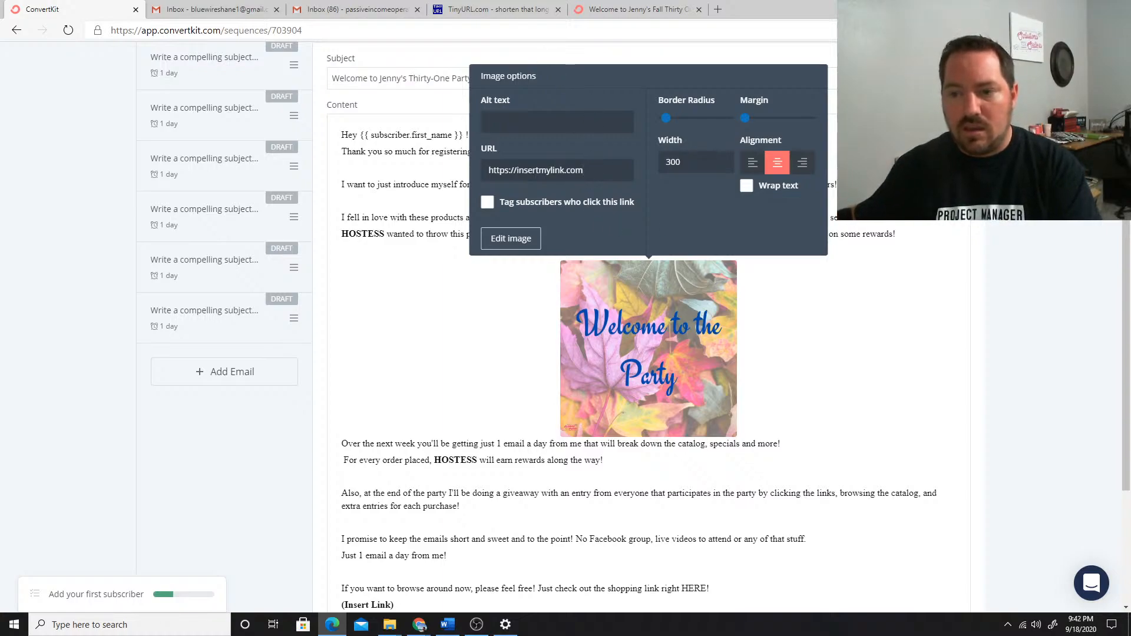
left_click(510, 308)
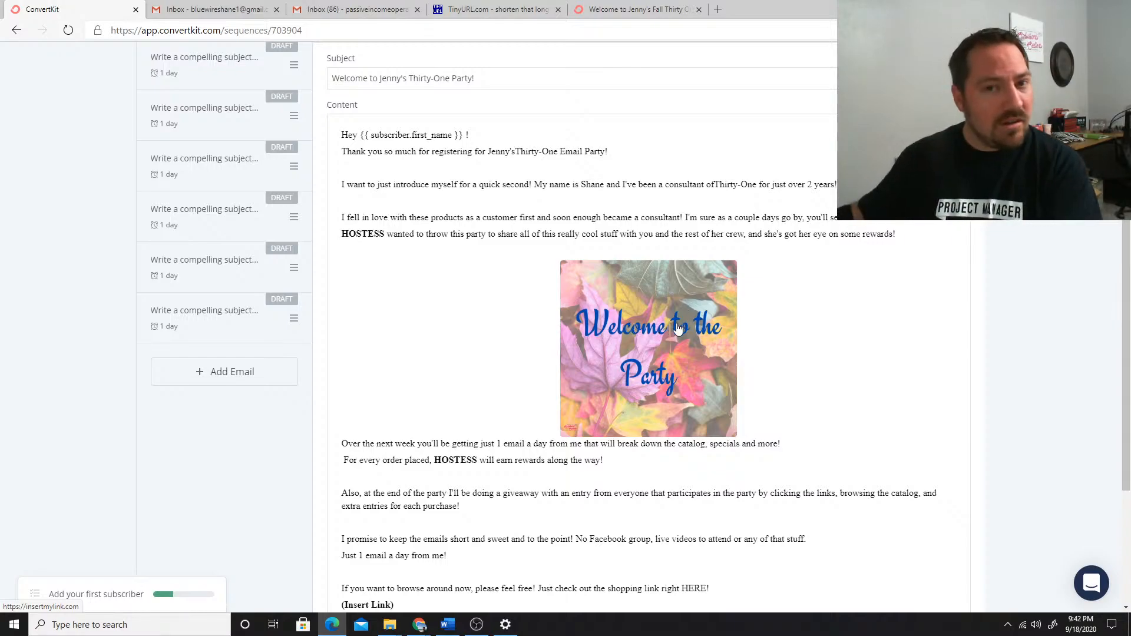
Delete the "(Insert Link)" placeholder text below the shopping link sentence
scroll(610, 307, "down", 3)
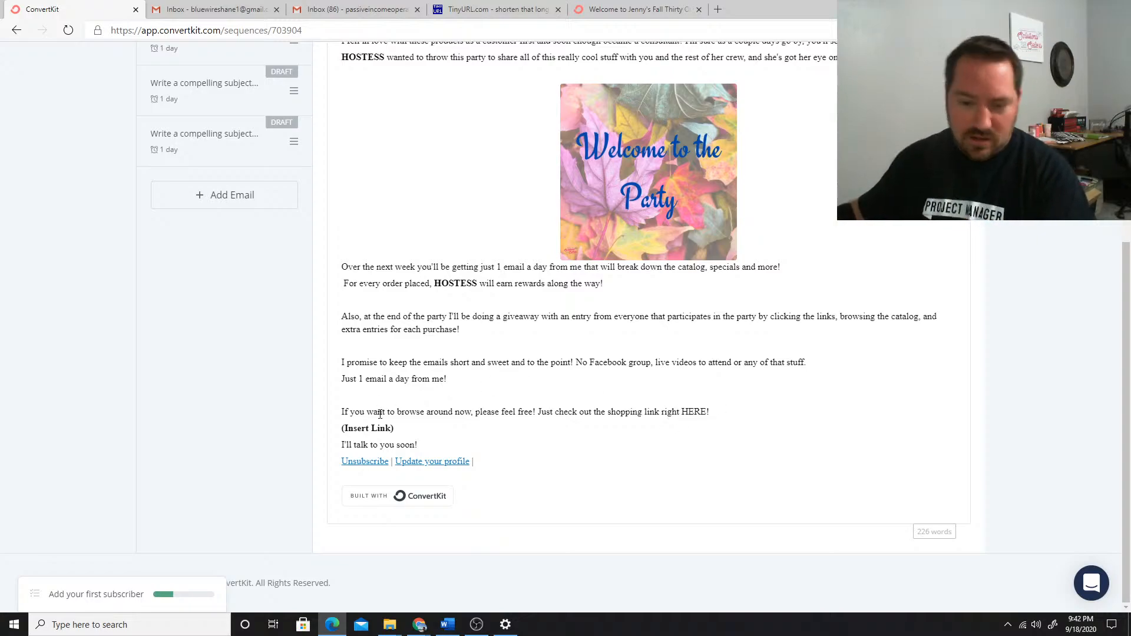
left_click_drag(398, 428, 341, 429)
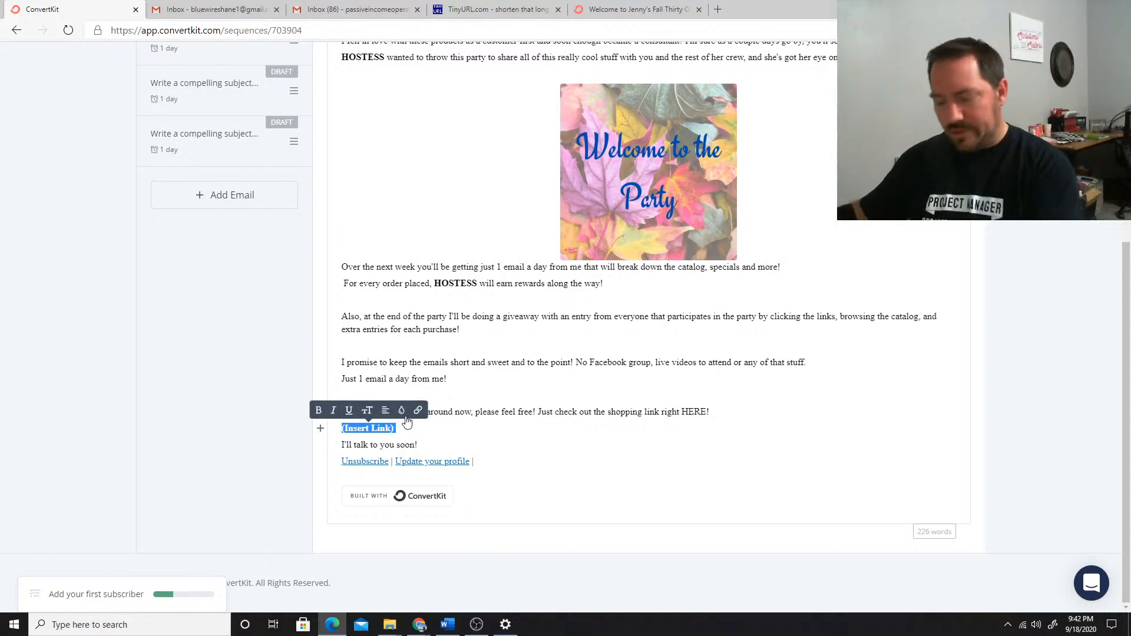
key("BackSpace")
left_click_drag(710, 412, 682, 412)
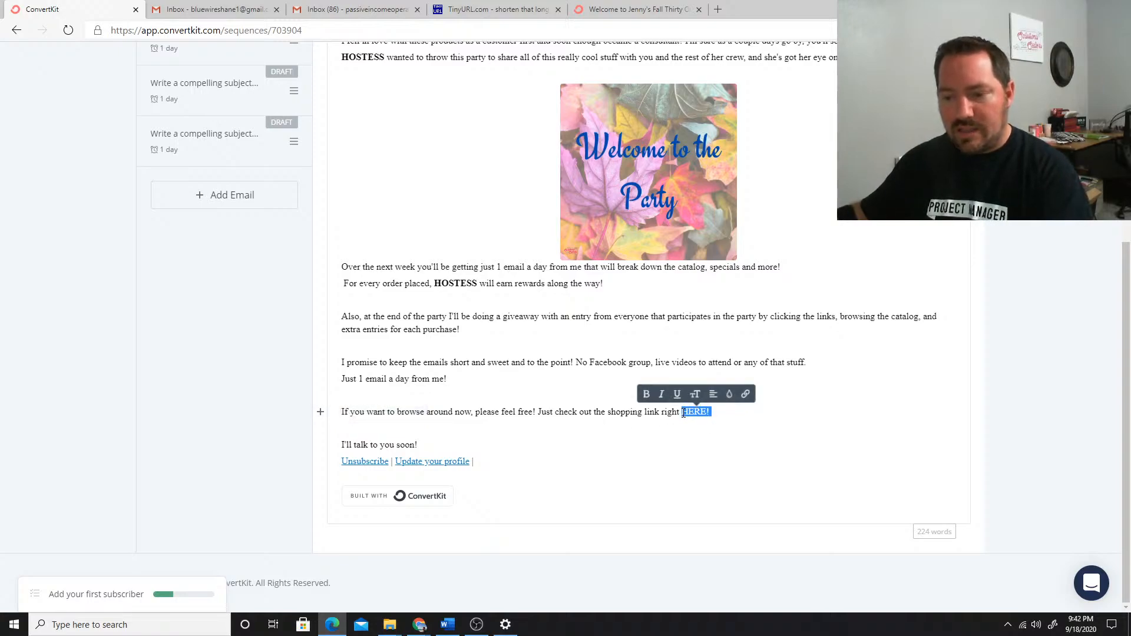
left_click(746, 394)
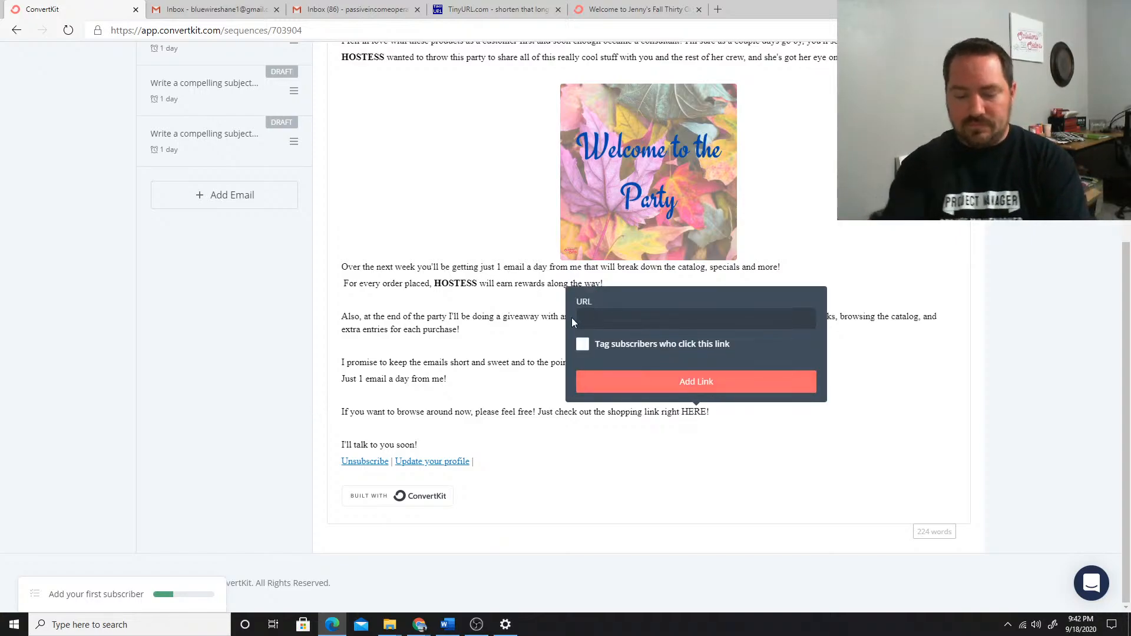
type("https://insertmylink.com")
left_click(601, 344)
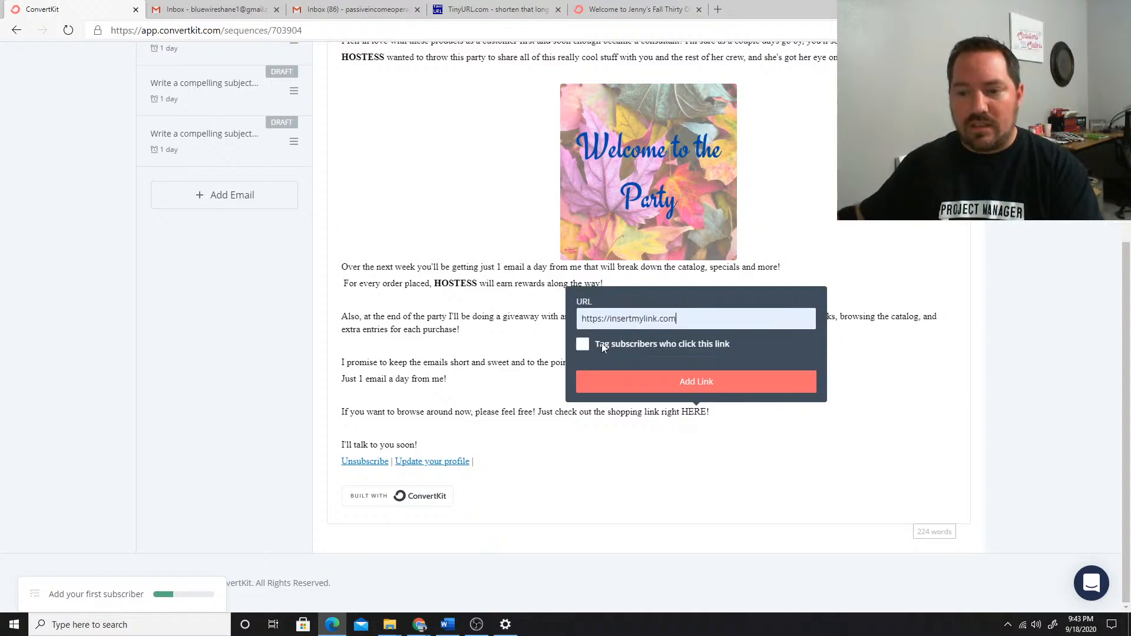
left_click(689, 382)
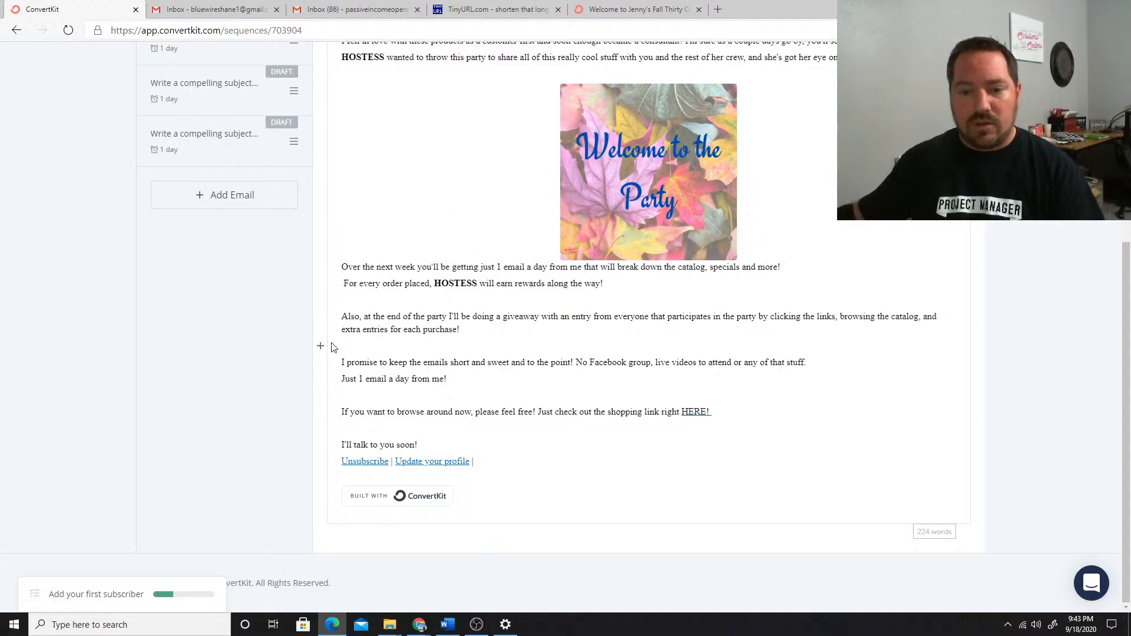
Insert a button block on the blank line below the giveaway paragraph of the welcome email
left_click(320, 348)
scroll(355, 412, "down", 1)
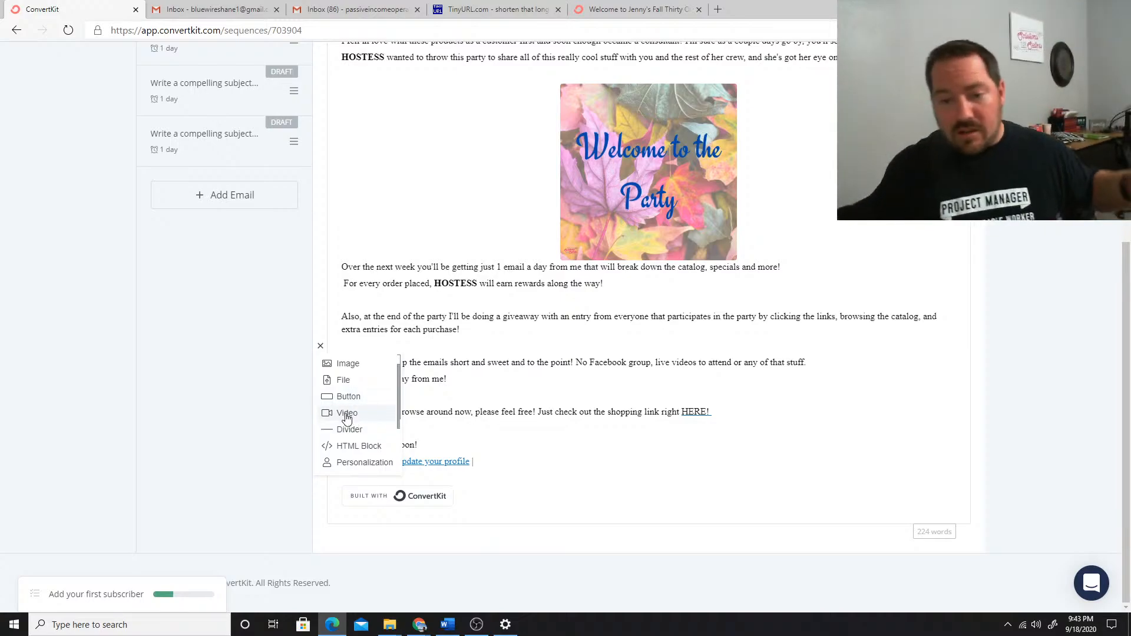
scroll(360, 430, "down", 1)
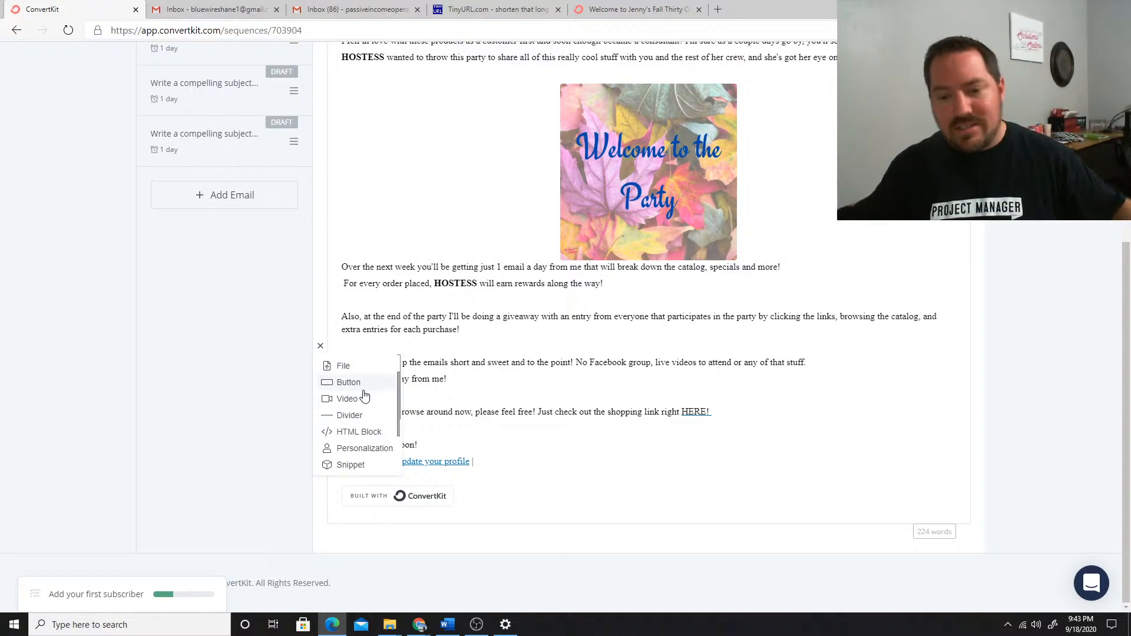
left_click(353, 383)
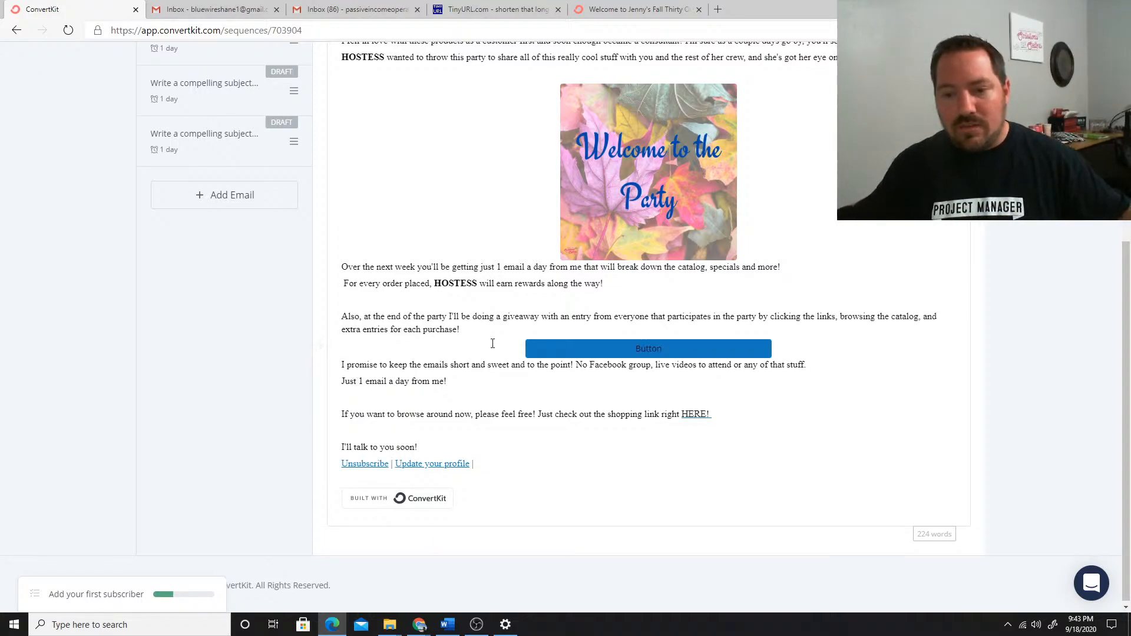
Set the new button's background color to #590c69
left_click(656, 347)
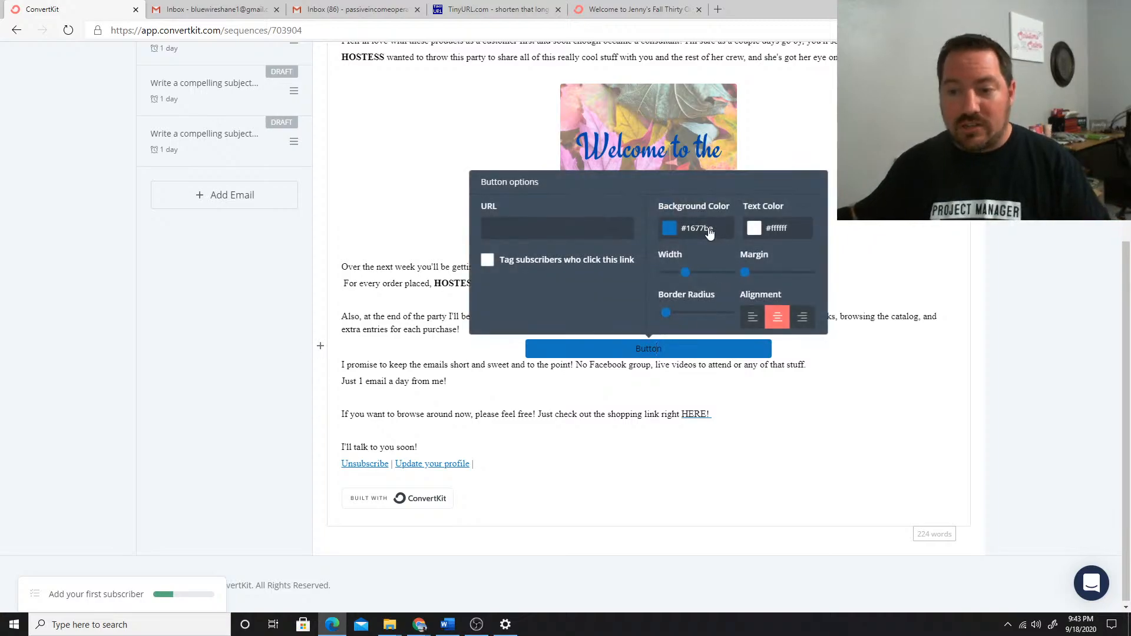
left_click(725, 229)
left_click_drag(741, 232, 722, 235)
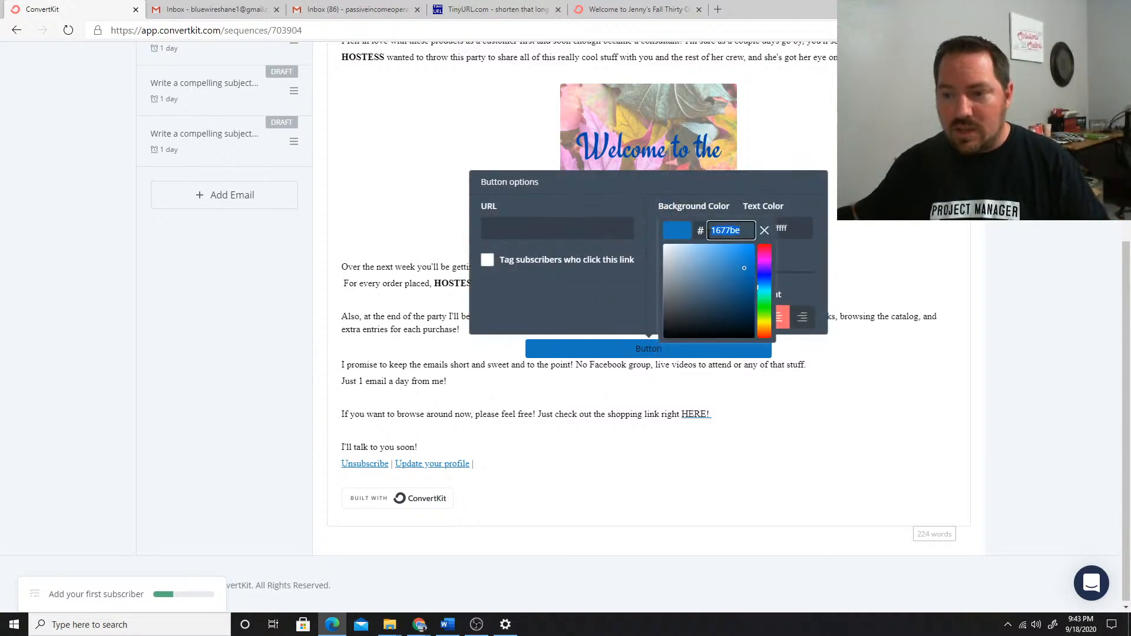
type("590c69")
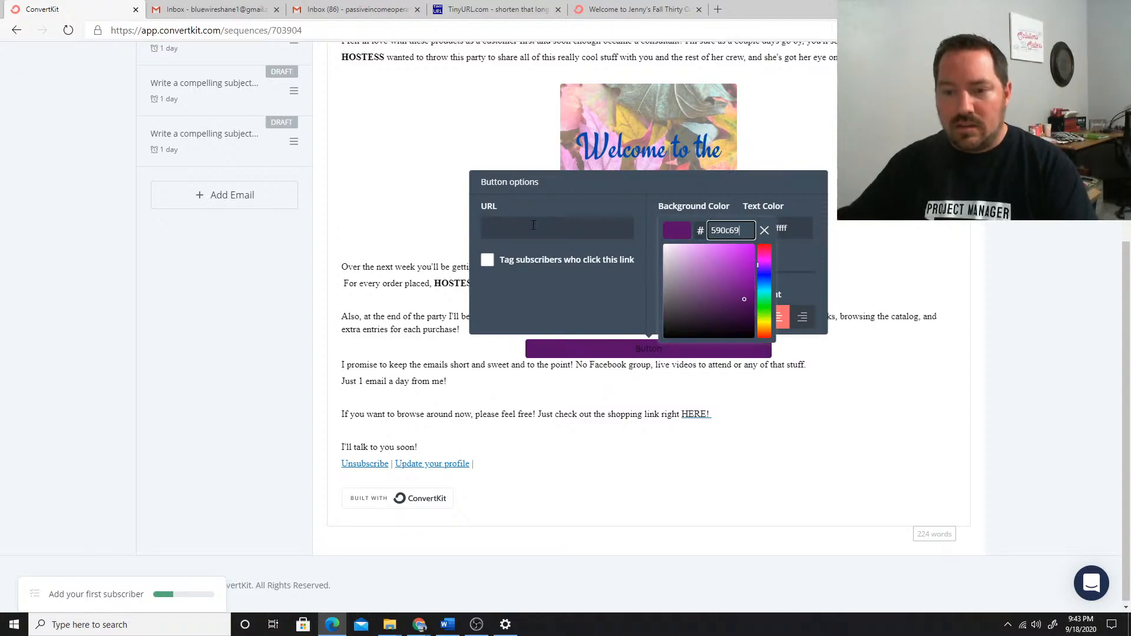
left_click(534, 227)
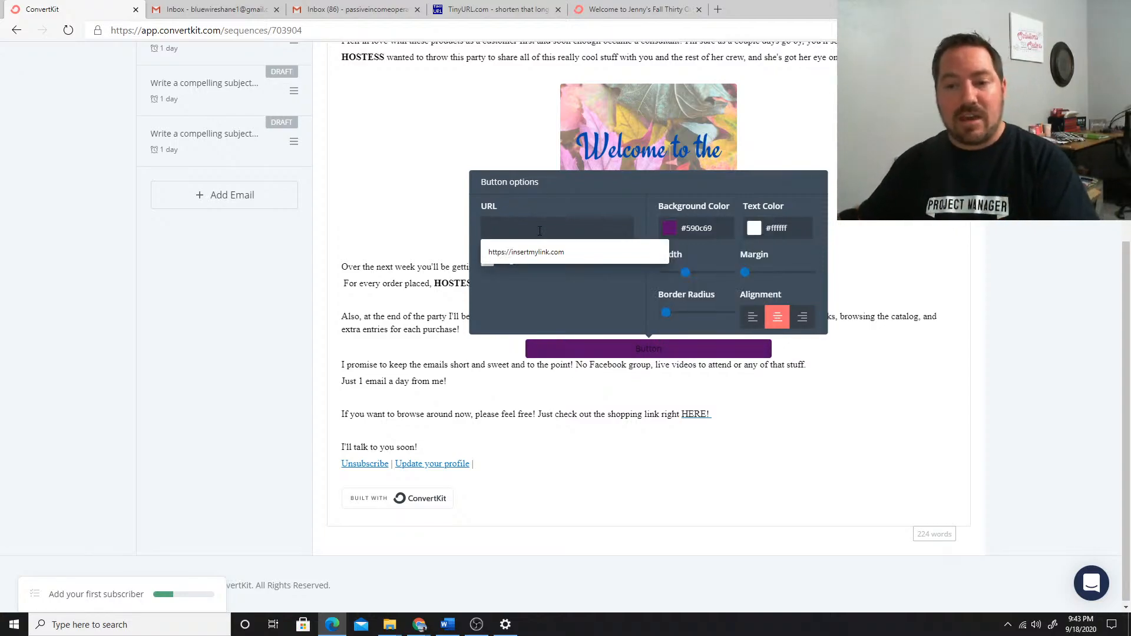
Set the button's text color to the pale shade #dcece7
left_click(781, 230)
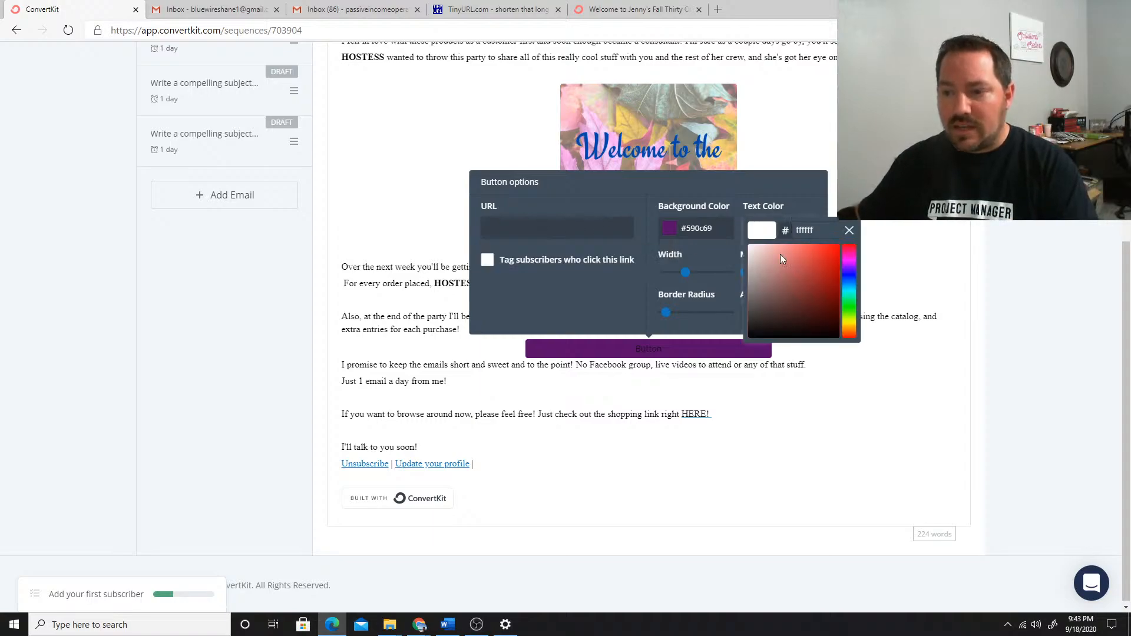
left_click(750, 248)
left_click_drag(751, 246, 749, 252)
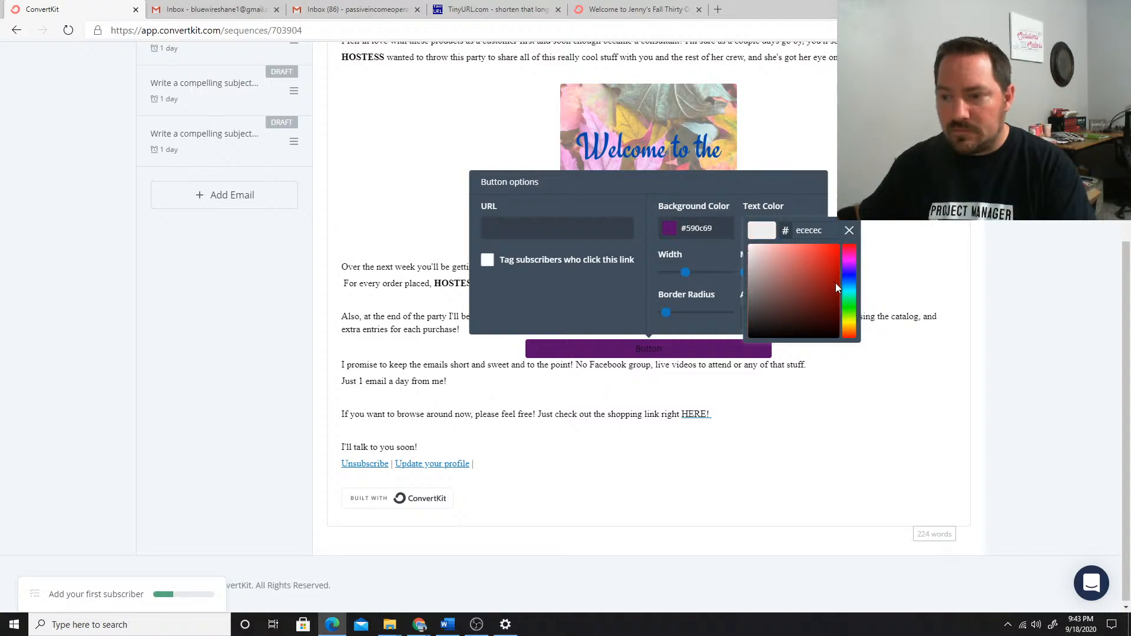
left_click_drag(846, 287, 851, 312)
left_click(754, 252)
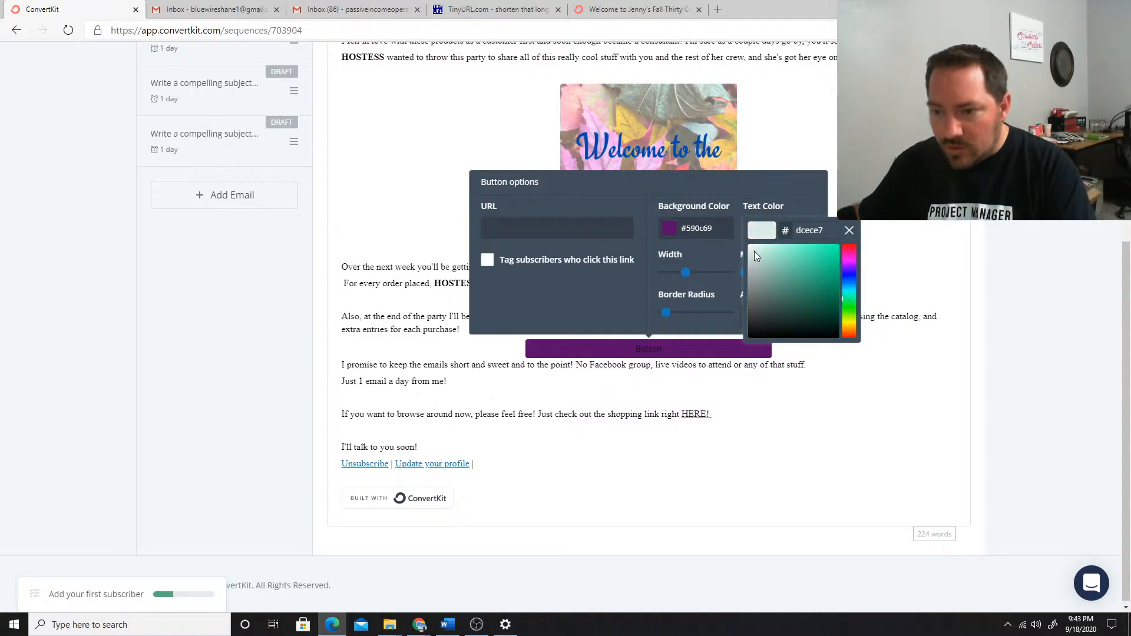
left_click(724, 257)
Set the button's URL to the consultant's group address under facebook.com/groups/
left_click(558, 230)
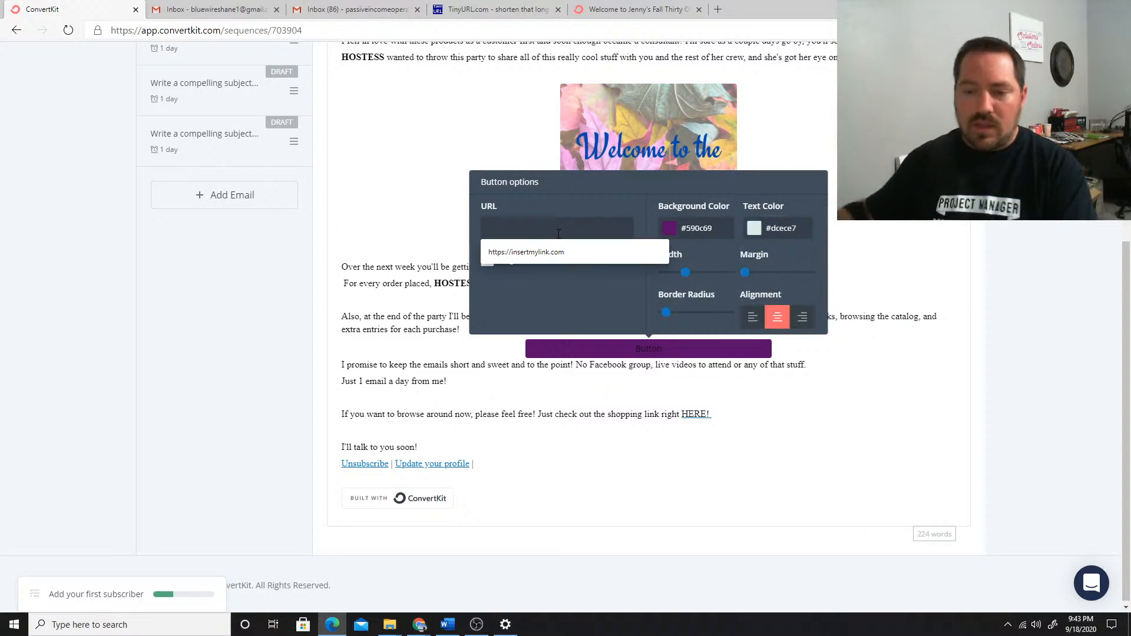
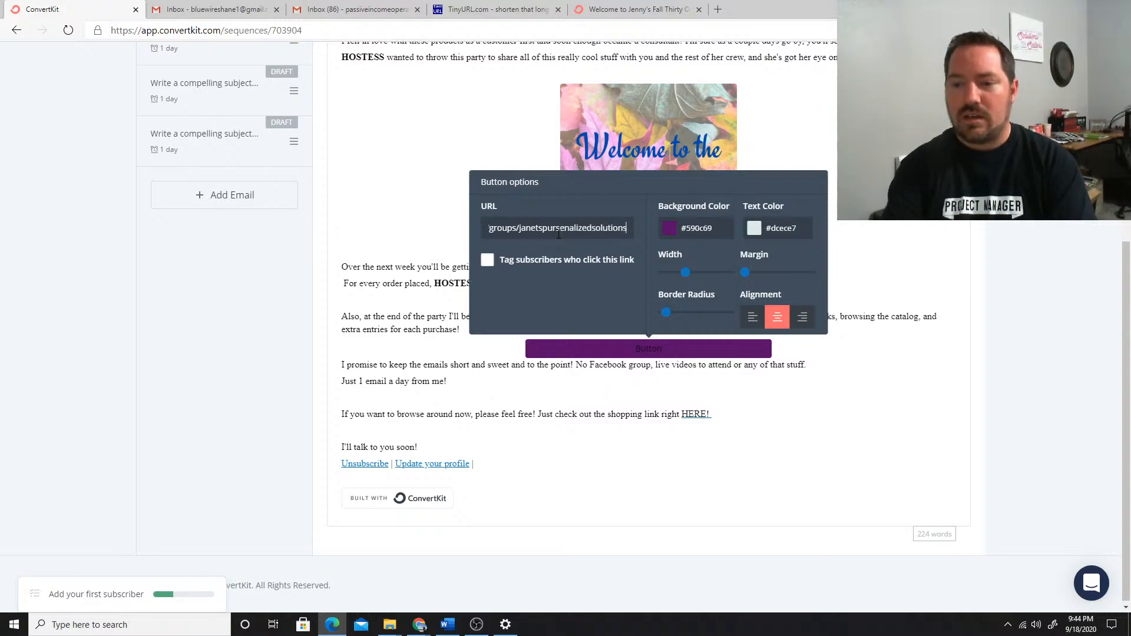
key("BackSpace")
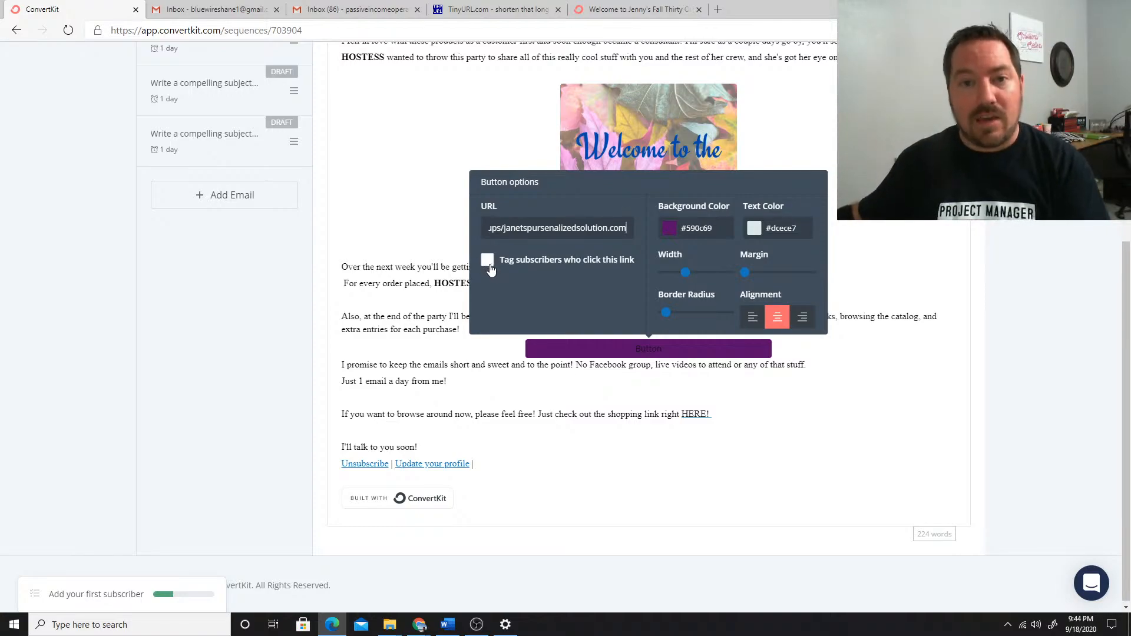
Try to tag subscribers who click the button's link
left_click(488, 266)
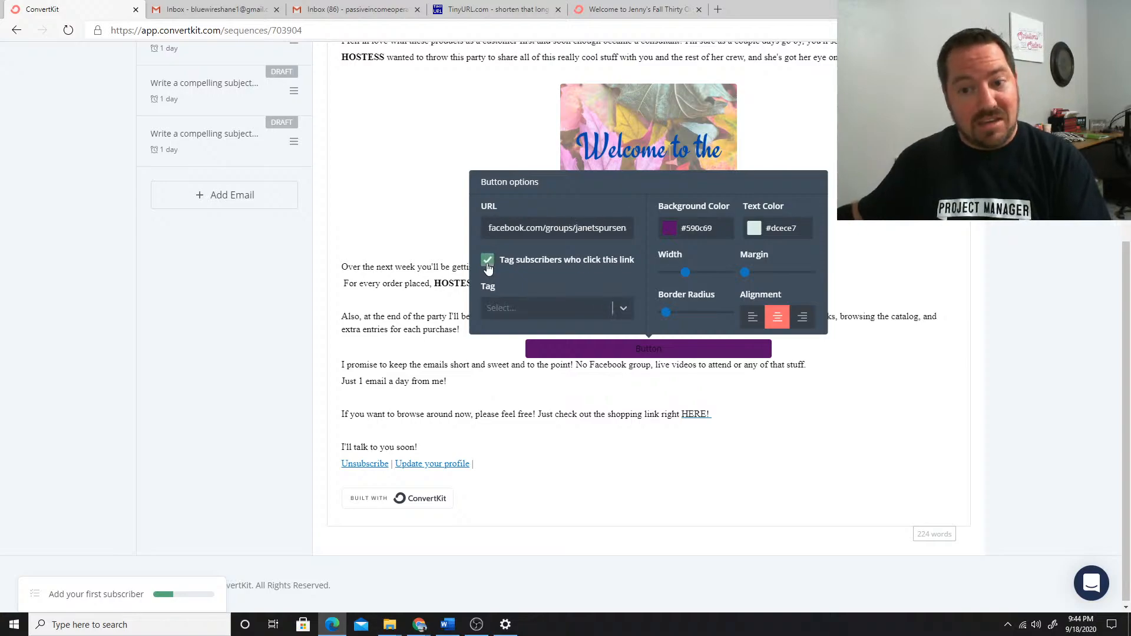
left_click(514, 309)
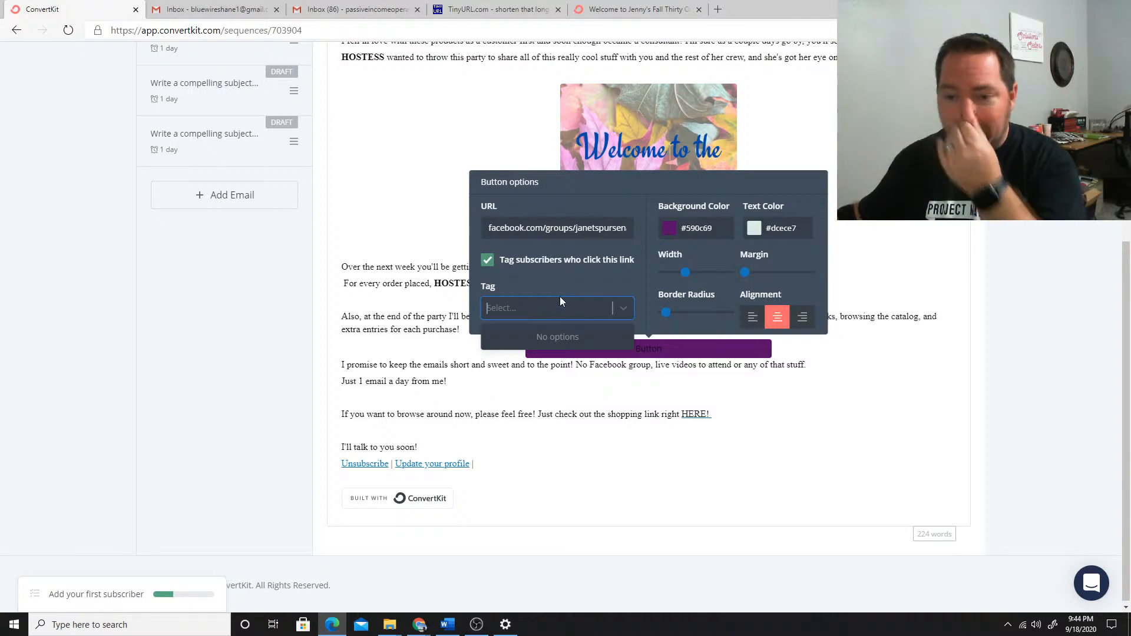
left_click(675, 461)
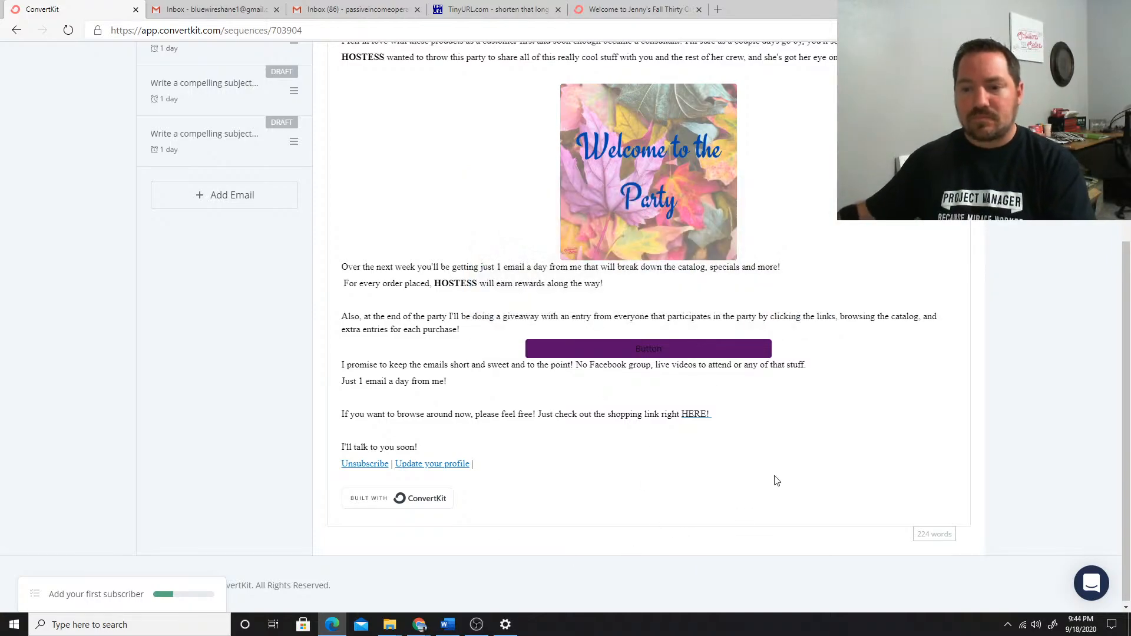
Change the button's text color to the dark green #157e5d
left_click(665, 351)
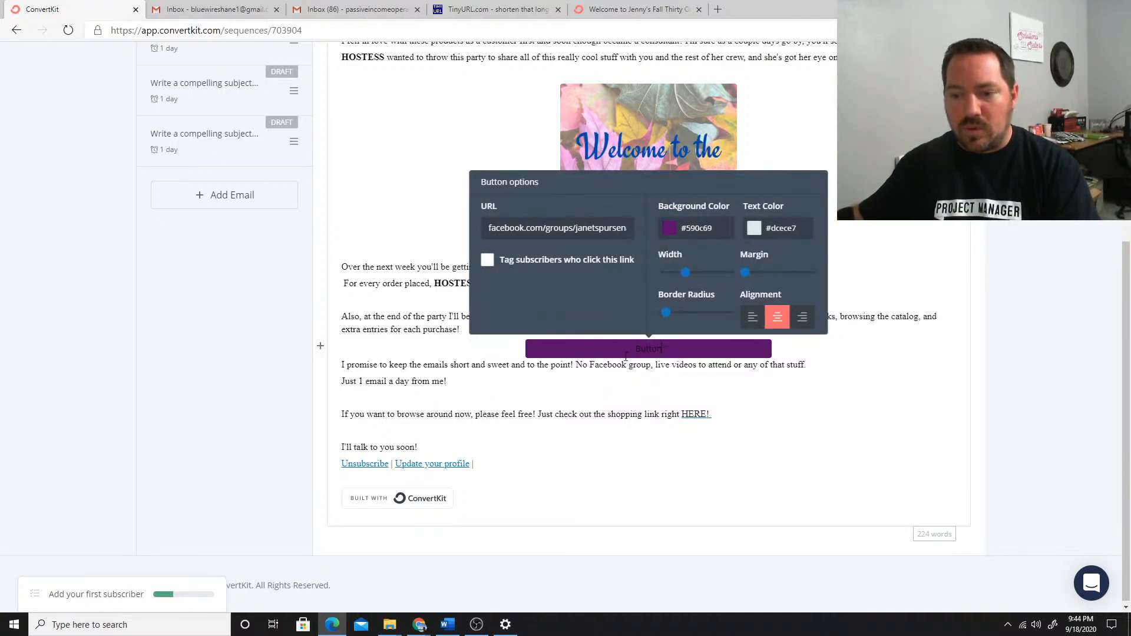
left_click(754, 229)
left_click(829, 275)
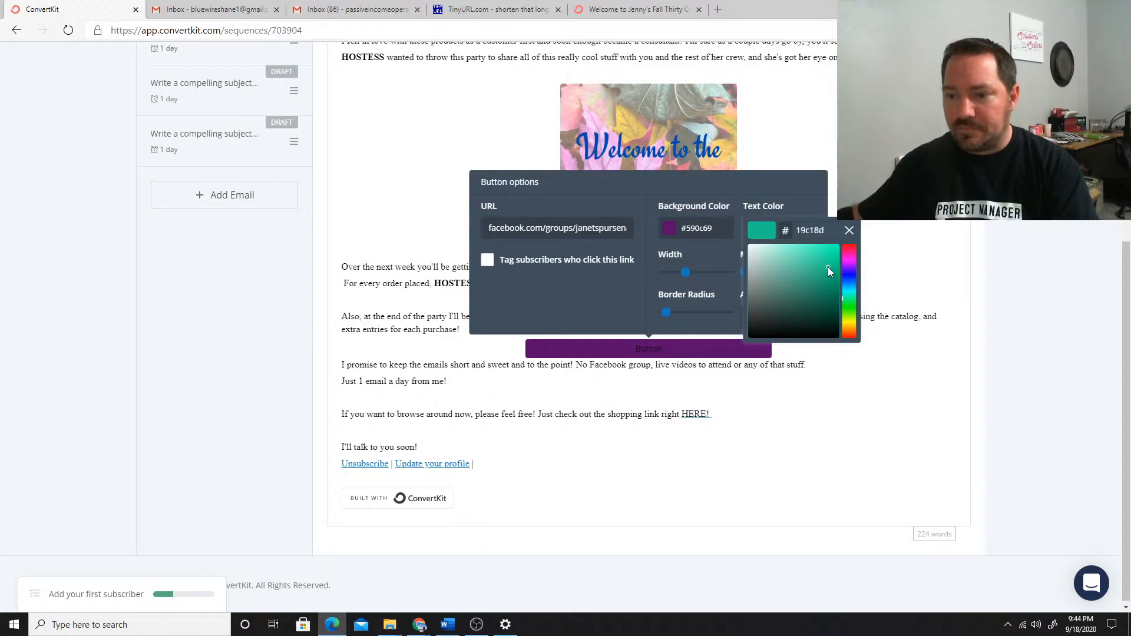
left_click(824, 292)
left_click(849, 231)
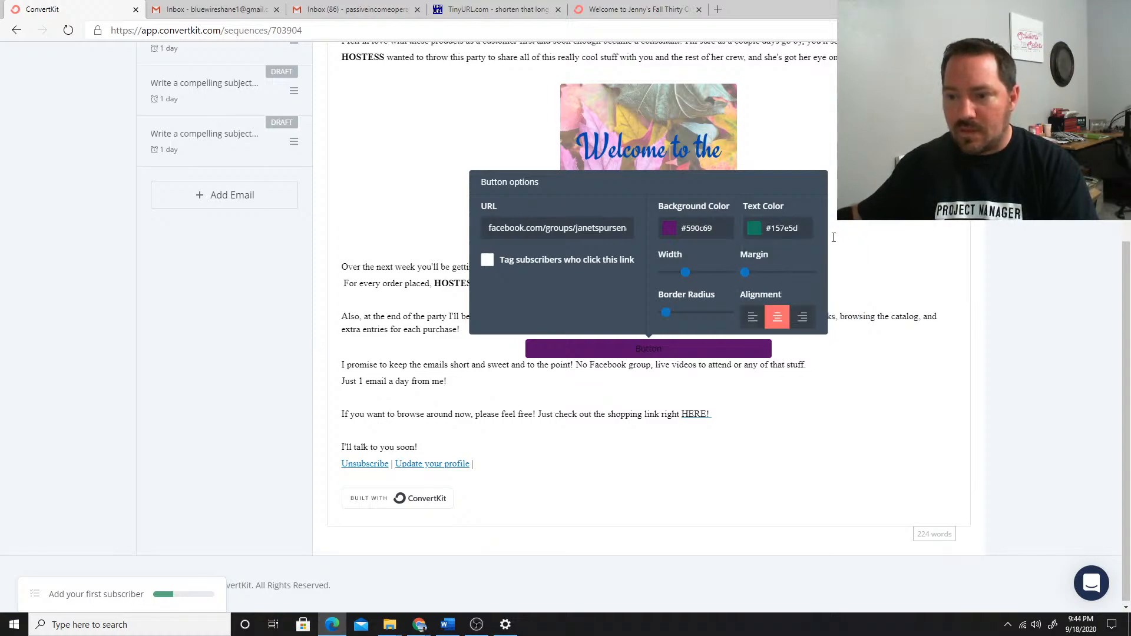
Try left and right alignment on the button, and return it to centered
left_click(752, 321)
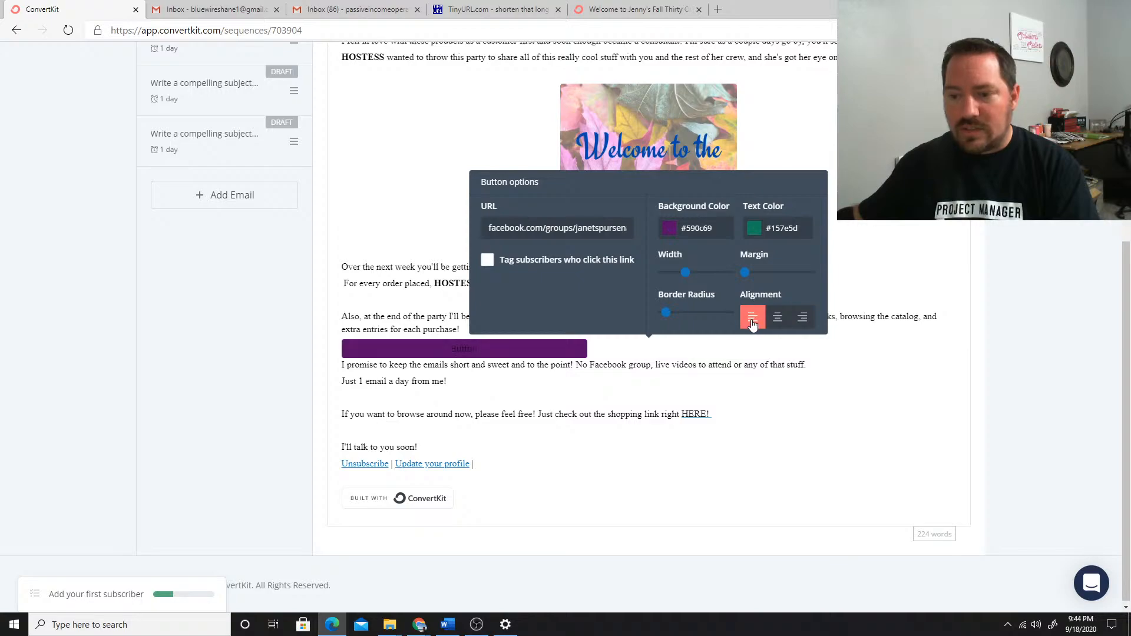
left_click(803, 321)
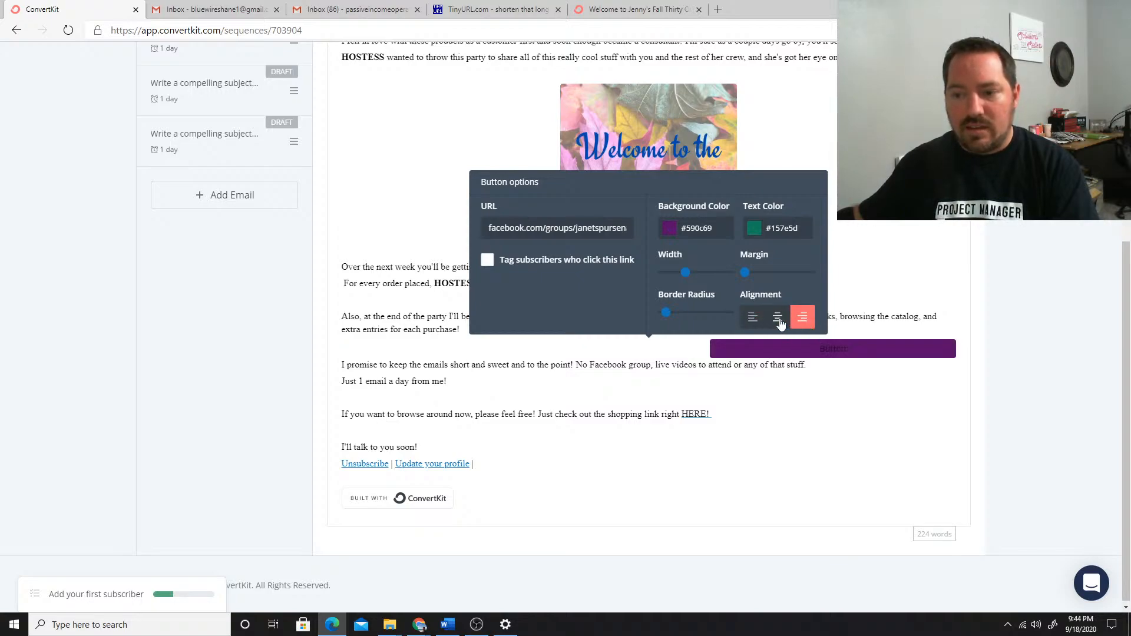
left_click(779, 319)
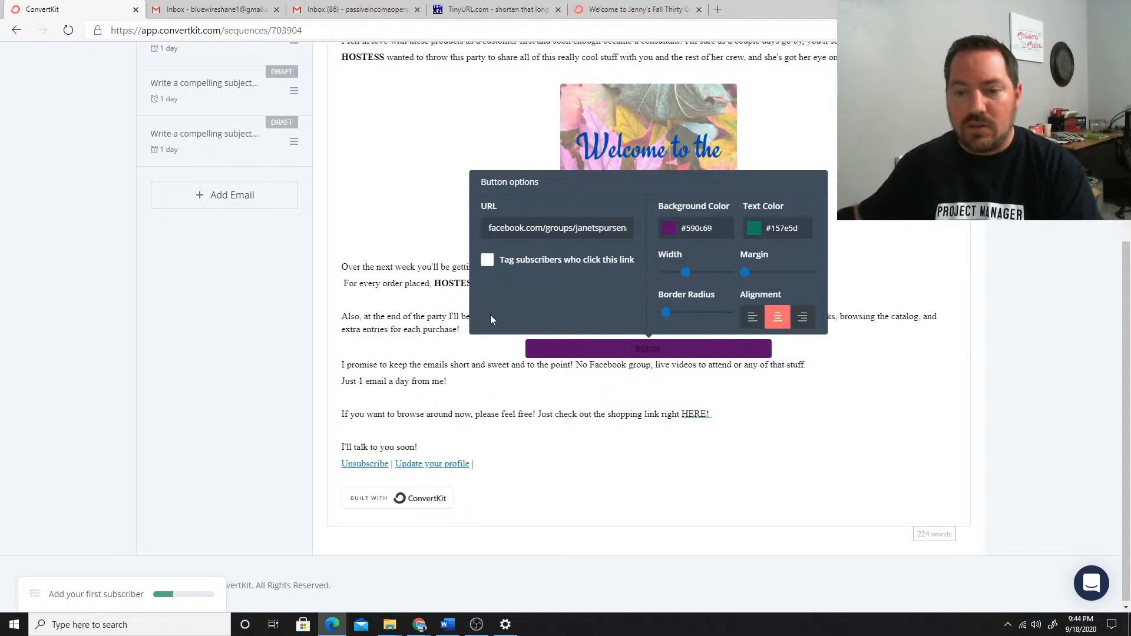
left_click(408, 365)
Sign the email with a dash and the consultant's first name on a new line below "I'll talk to you soon!"
left_click(432, 450)
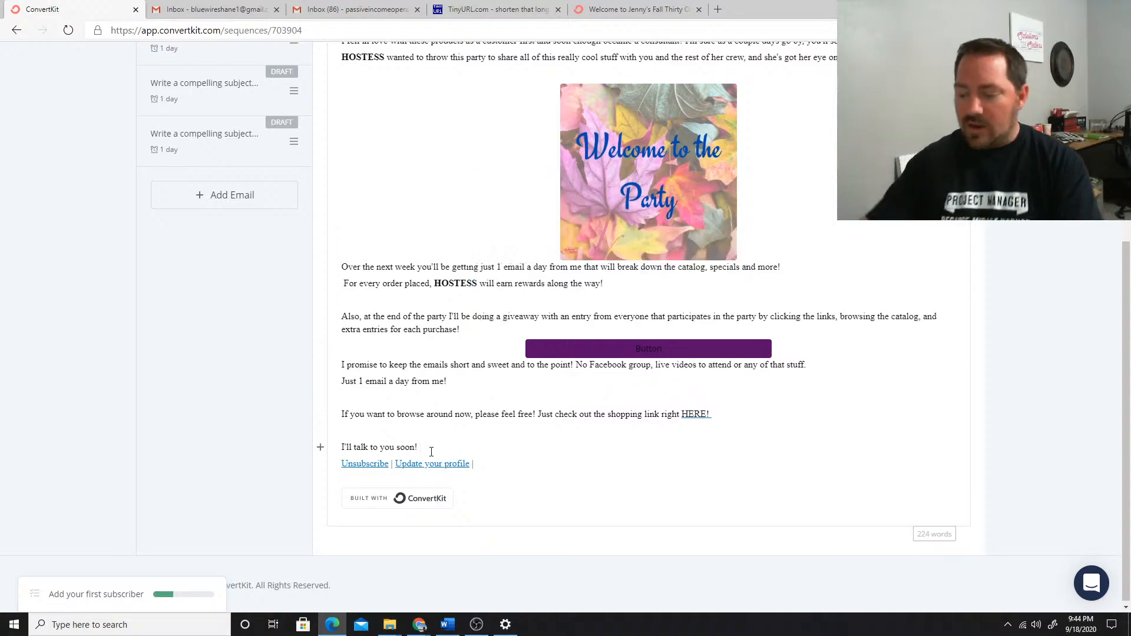
key("Return")
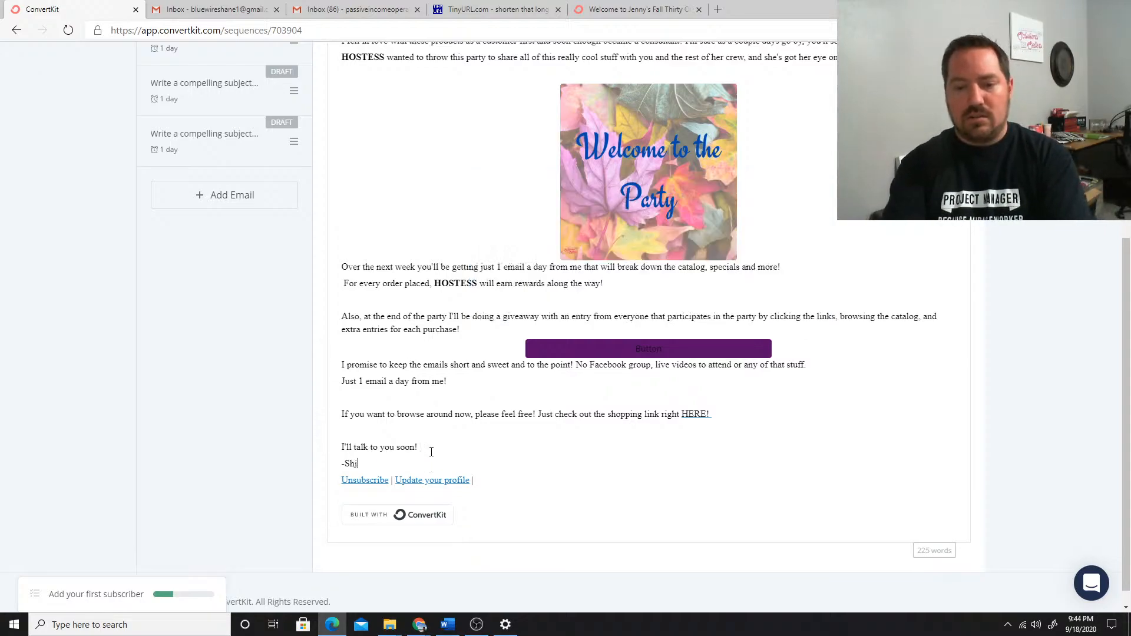
left_click(413, 329)
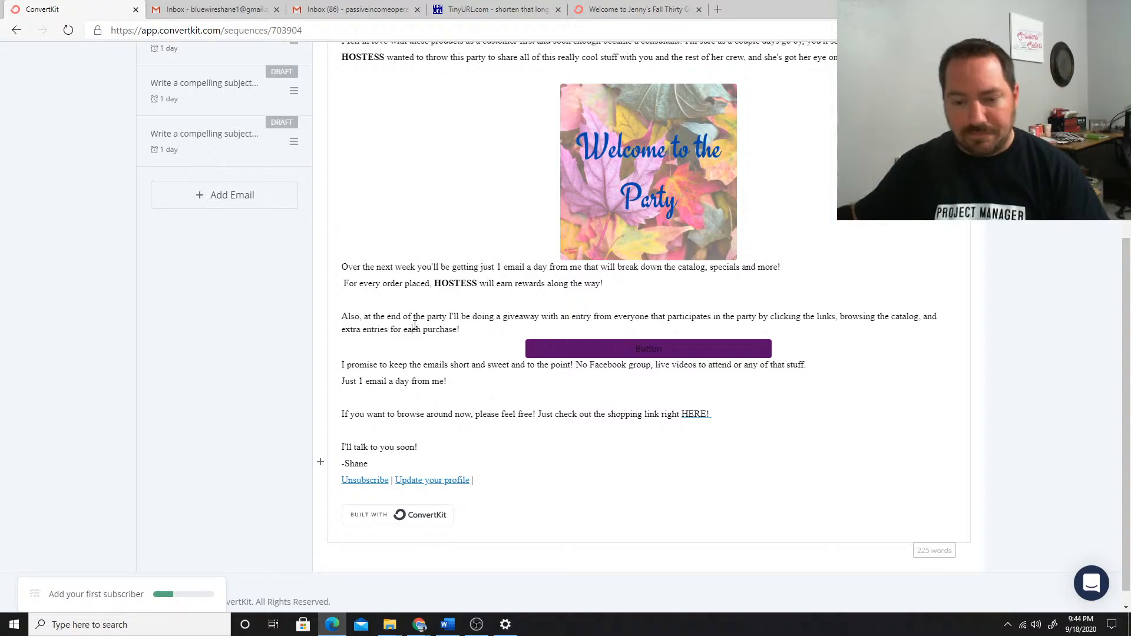
Look over the welcome email and open the second email of the sequence for editing
scroll(499, 309, "up", 6)
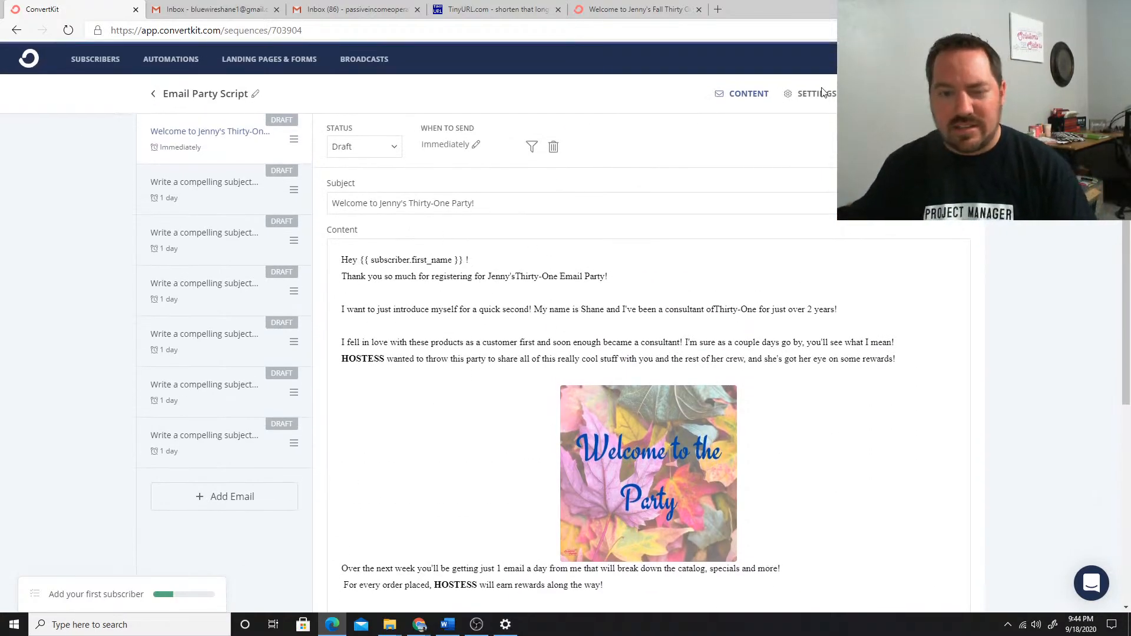
scroll(383, 170, "down", 5)
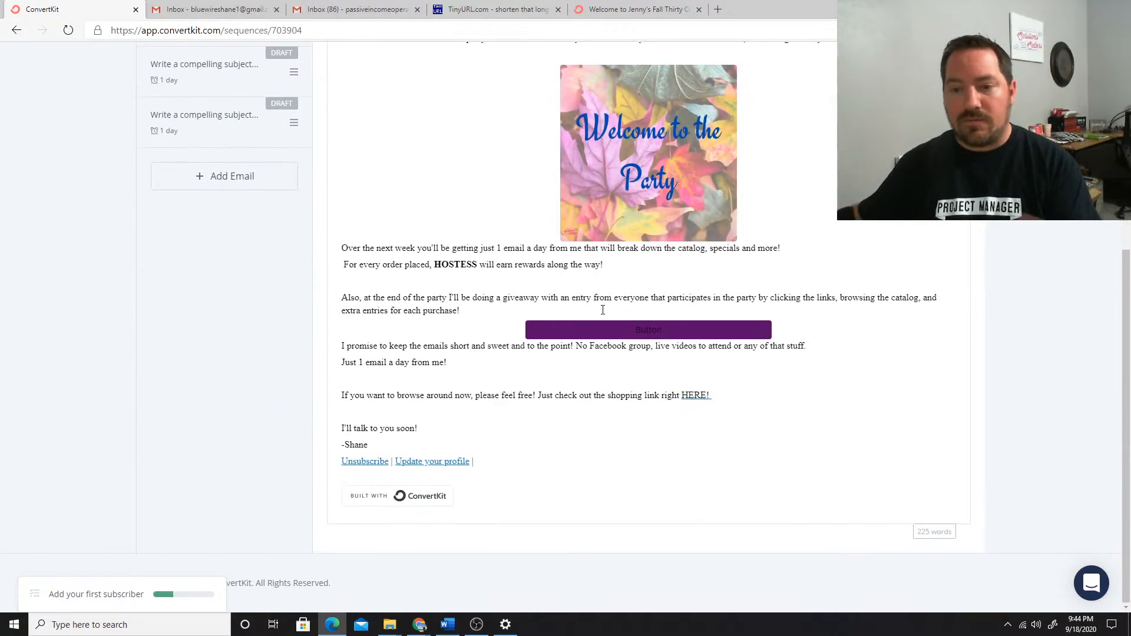
scroll(465, 259, "up", 6)
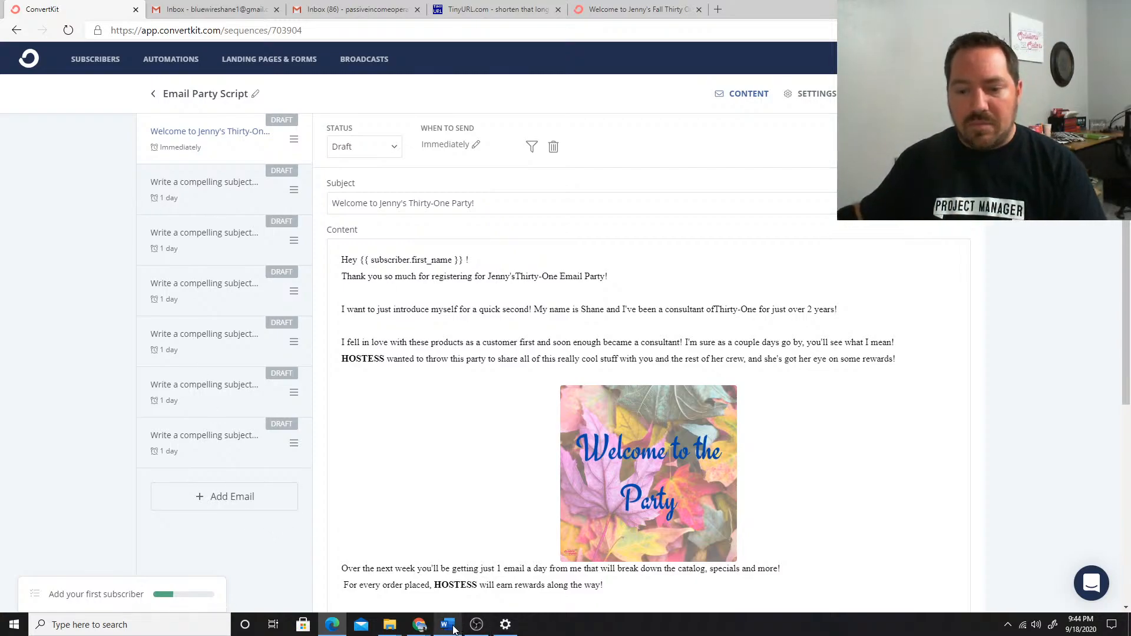
left_click(197, 198)
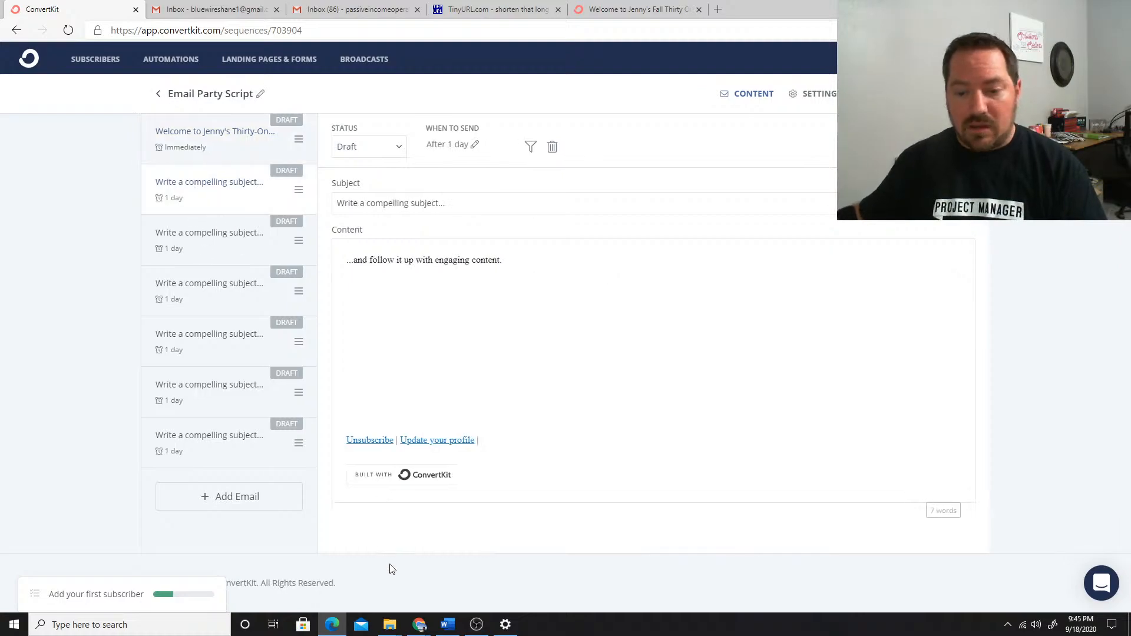
Switch to the Email 31 ScriptFall 2020 document in Word and find the "Email 2: About the company" script
left_click(447, 624)
scroll(549, 375, "down", 12)
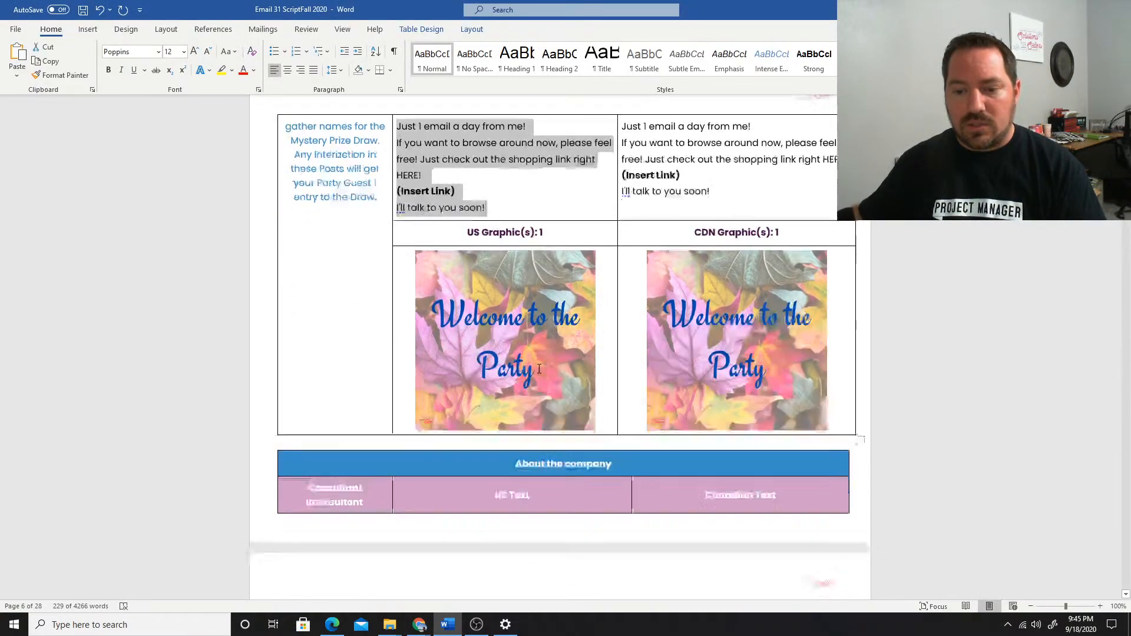
scroll(476, 267, "up", 2)
scroll(481, 214, "down", 2)
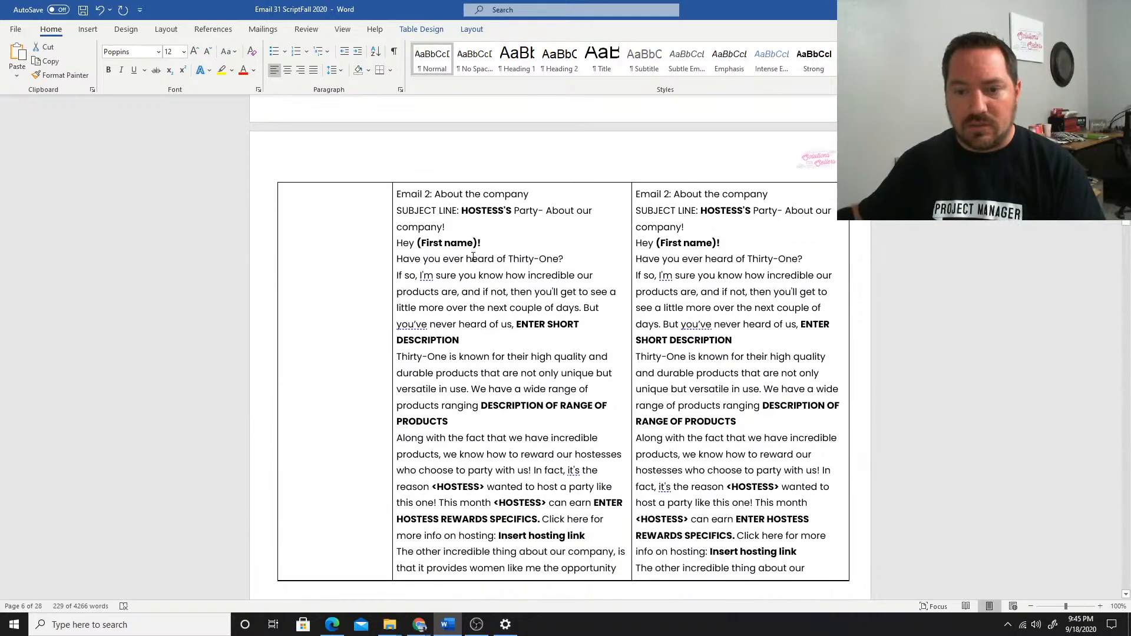
Copy the Email 2 subject line "HOSTESS'S Party- About our company!" from the Word script into the second email's subject in ConvertKit
left_click_drag(481, 214, 452, 223)
key("ctrl+c")
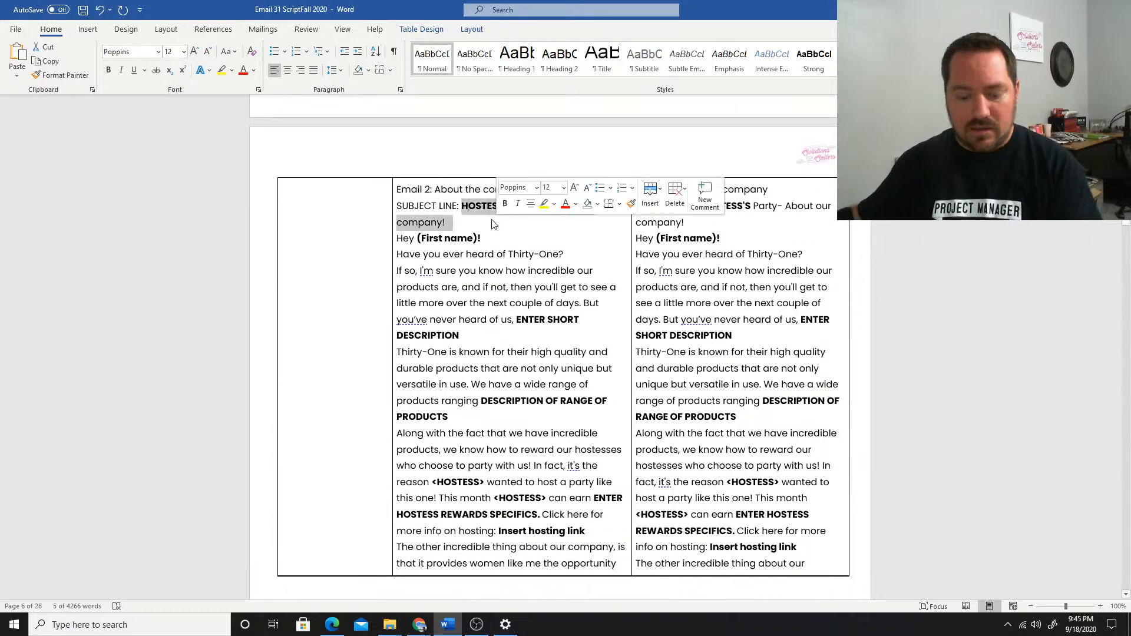
left_click(332, 624)
left_click_drag(445, 203, 324, 203)
key("ctrl+v")
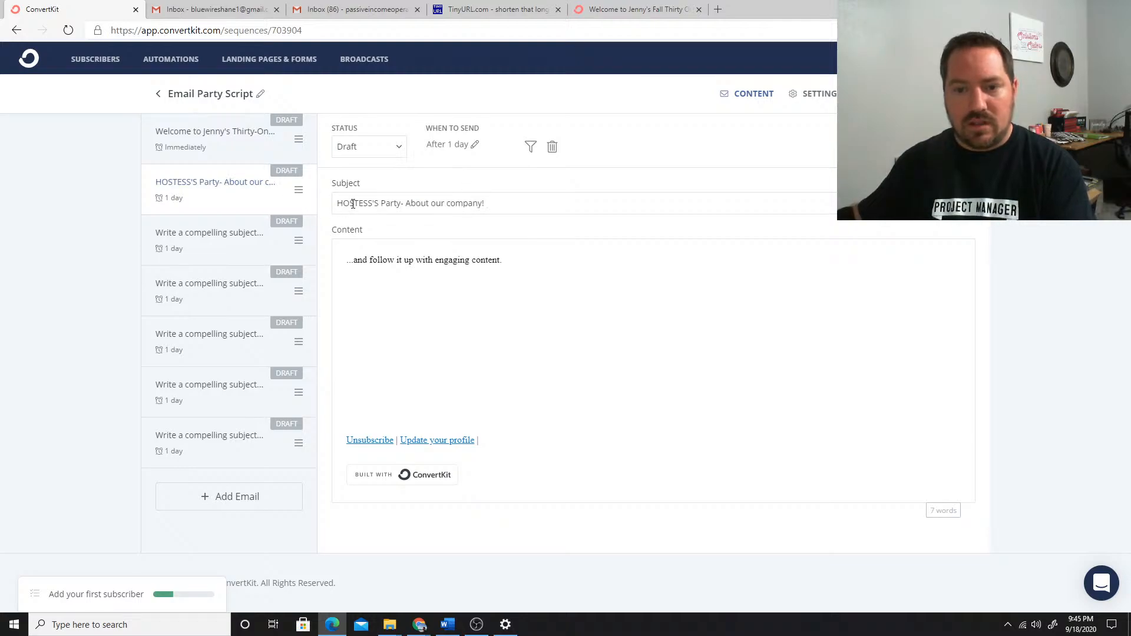
Replace the HOSTESS'S placeholder in the second email's subject with the hostess's first name in possessive form
double_click(352, 203)
key("BackSpace")
type("Jenny")
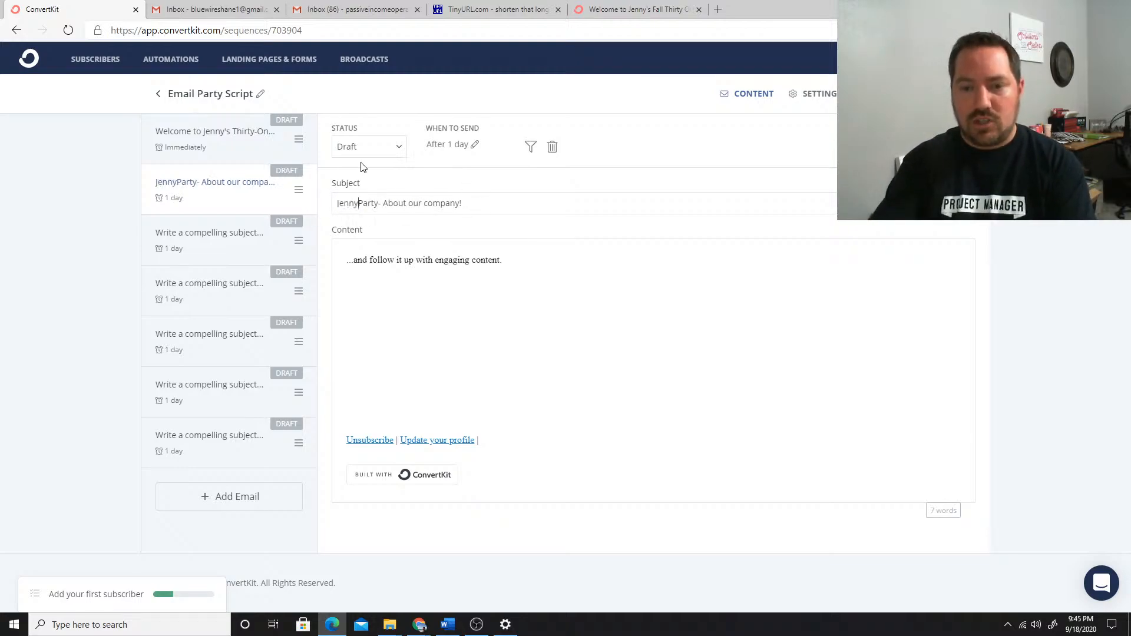
type("'s")
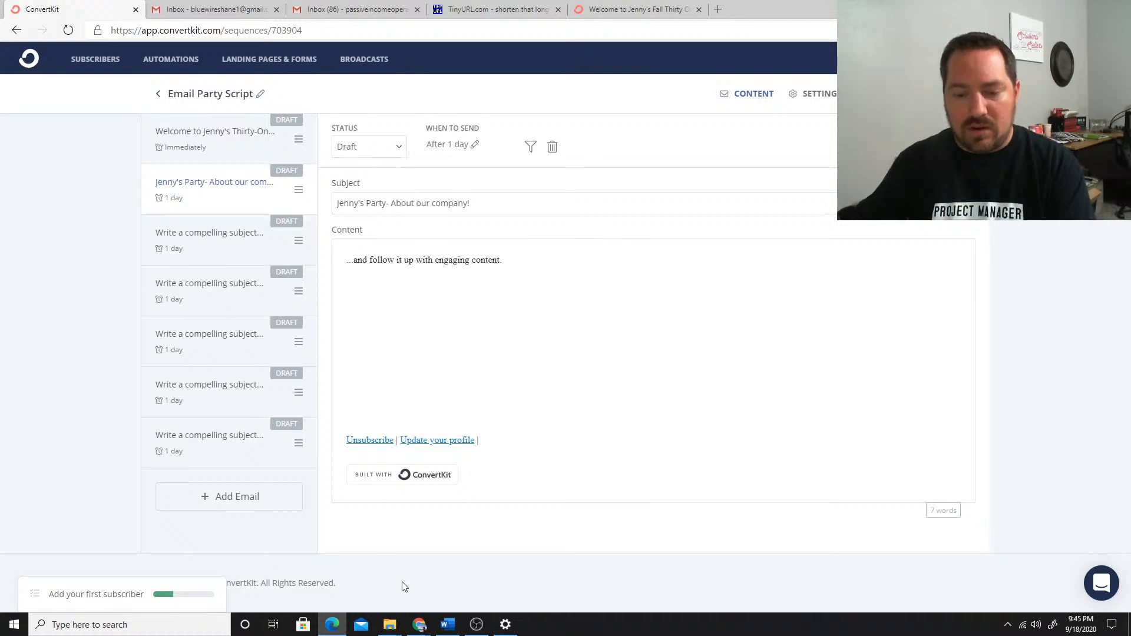
Switch to the Word script and copy the whole US version of Email 2, down to the -YOURNAME sign-off
left_click(448, 624)
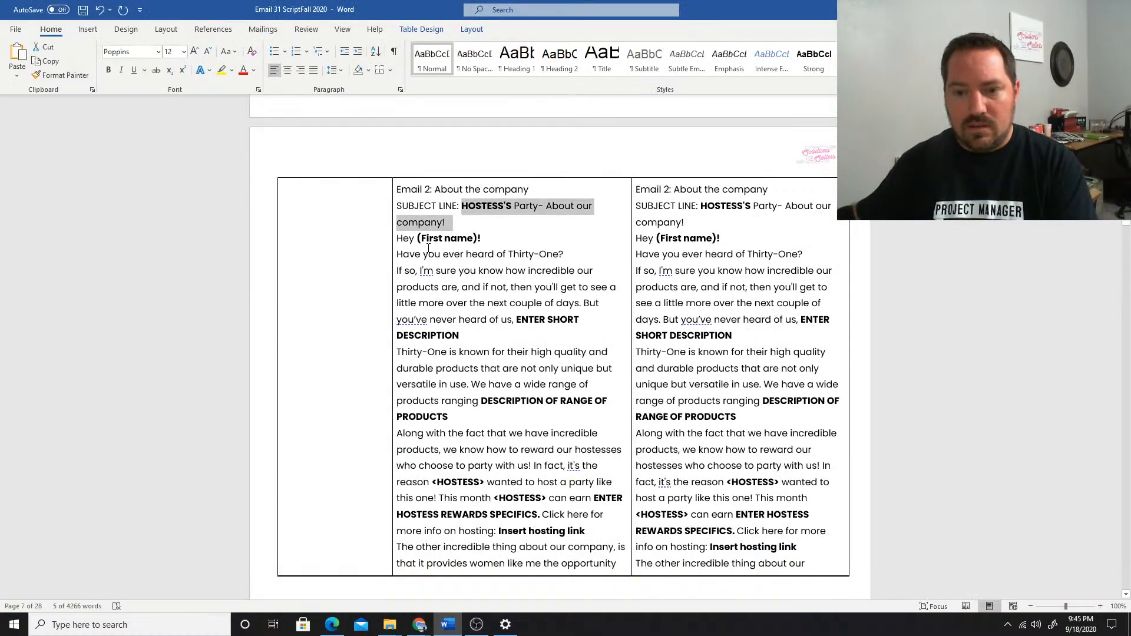
left_click(398, 240)
left_click(396, 241)
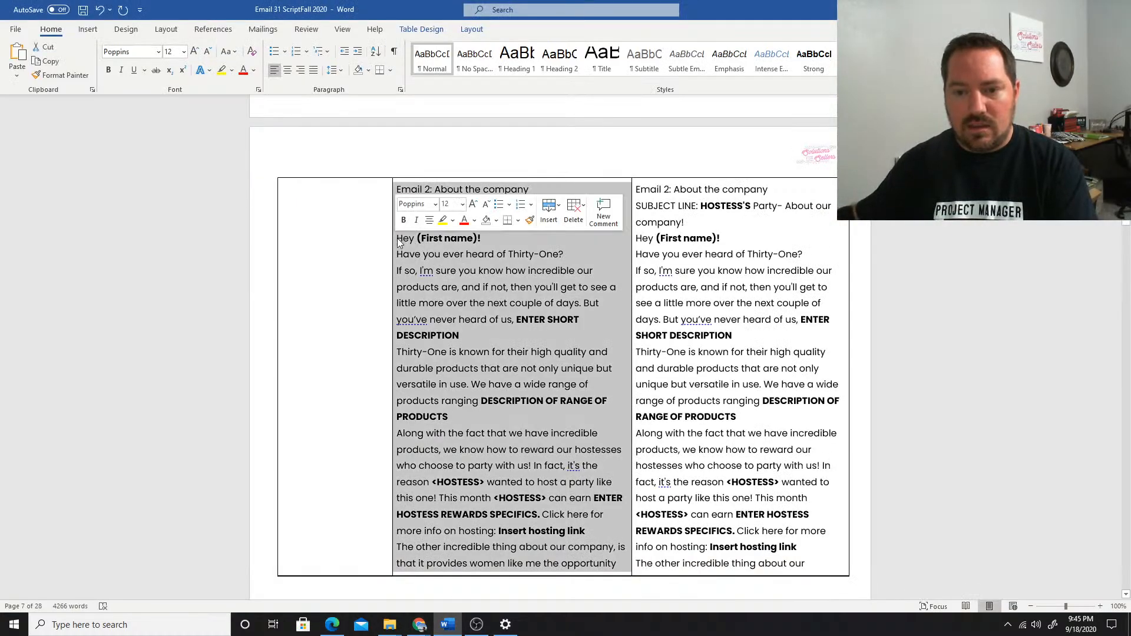
left_click(402, 243)
left_click_drag(415, 253, 512, 439)
left_click_drag(577, 623, 521, 247)
key("ctrl+c")
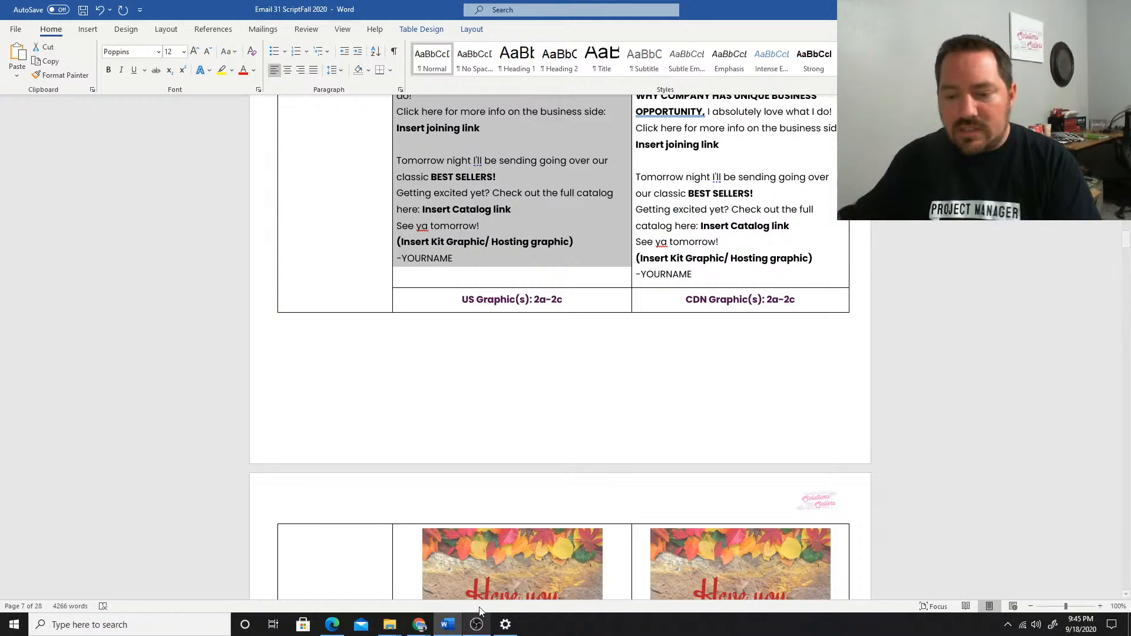
Back in ConvertKit, replace the second email's placeholder content with the copied script, pasted as usual without Markdown formatting
left_click(332, 624)
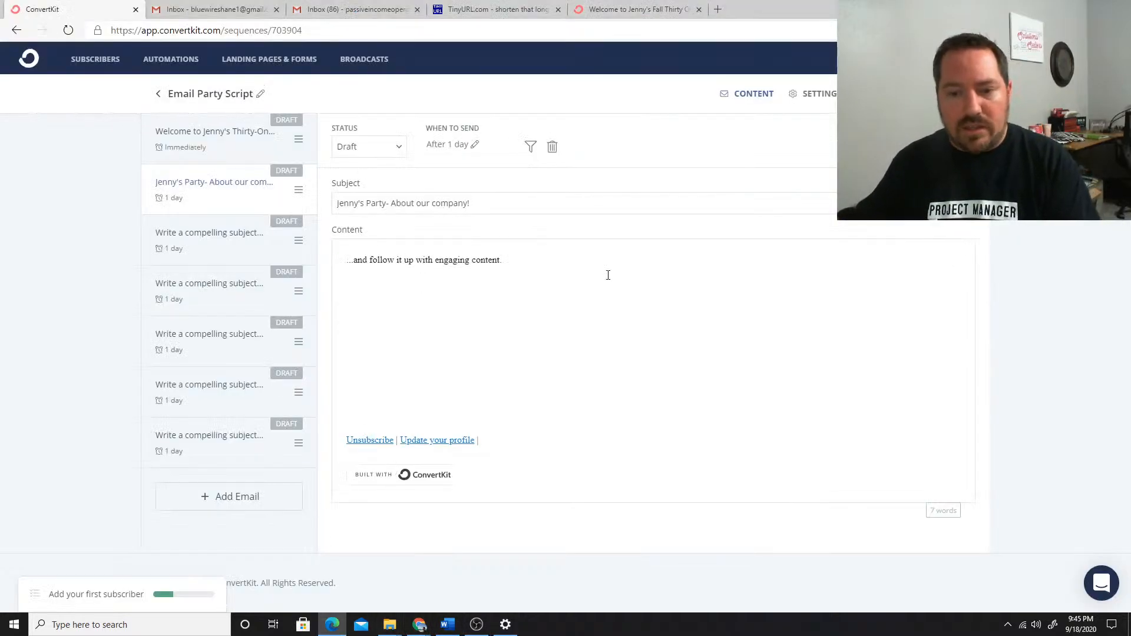
key("ctrl+a")
key("BackSpace")
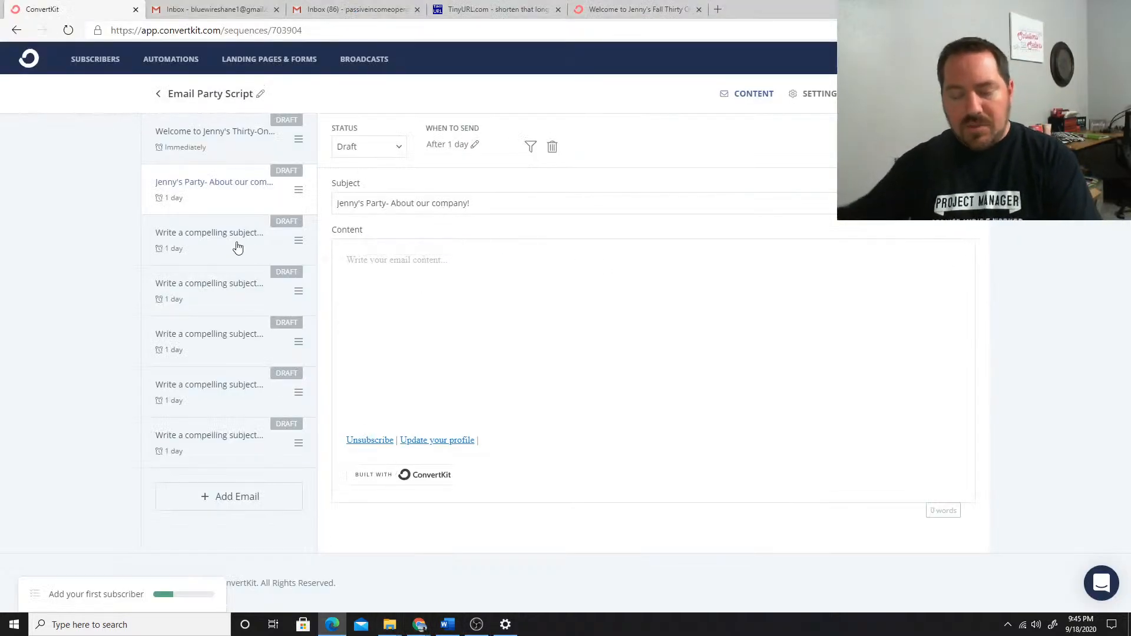
key("ctrl+v")
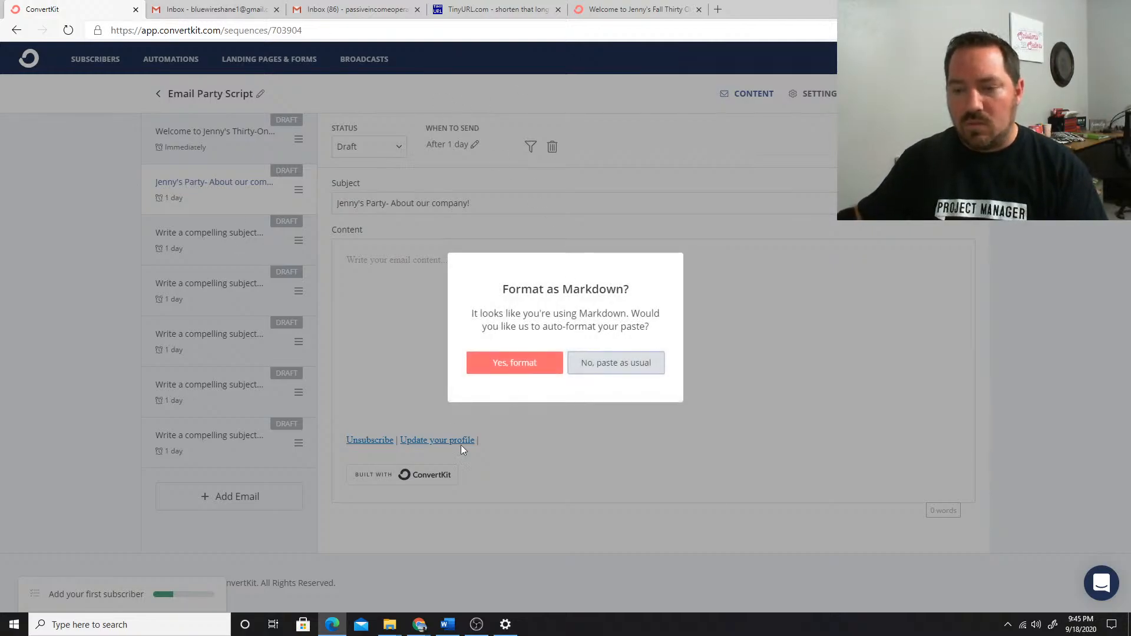
left_click(628, 369)
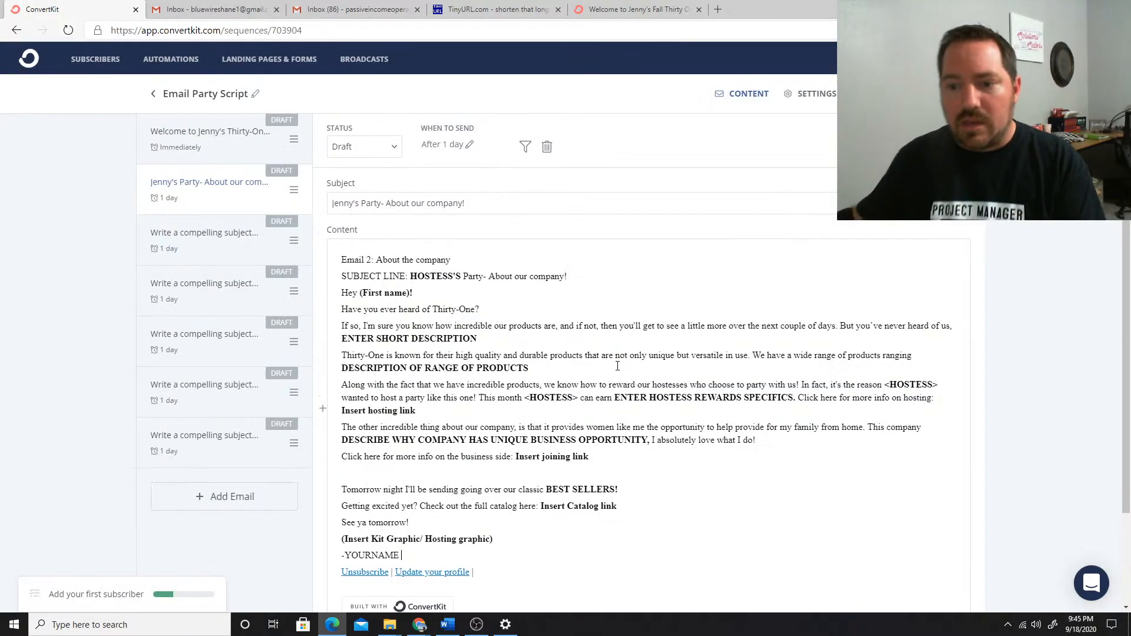
scroll(619, 360, "down", 2)
scroll(631, 358, "up", 1)
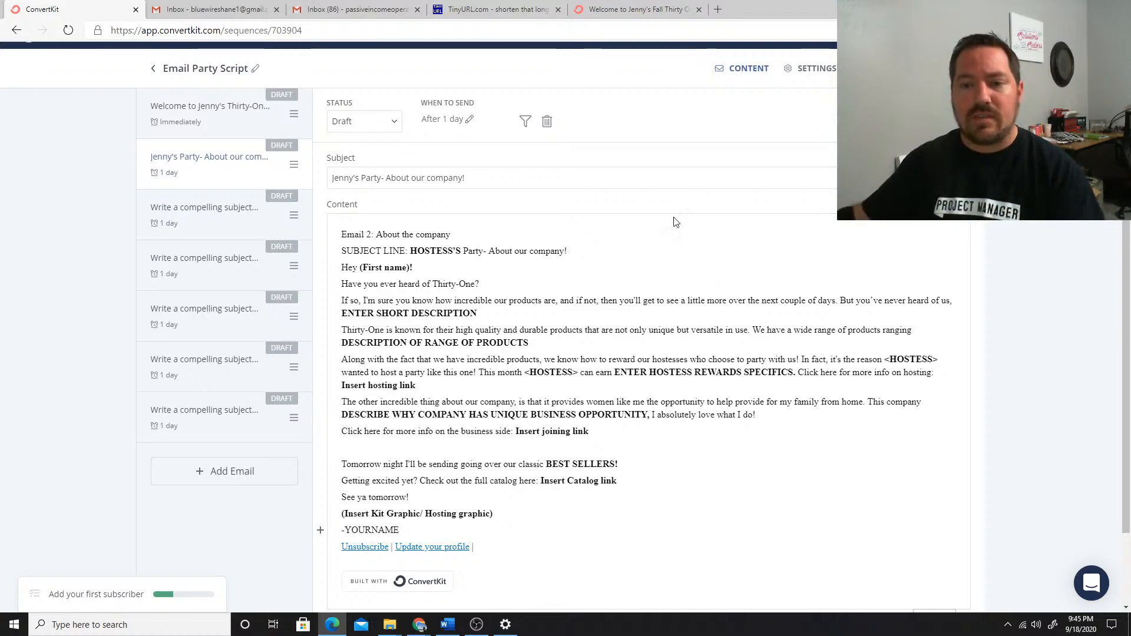
Open the welcome email of the sequence and try to change its status from Draft to Active
scroll(556, 306, "up", 1)
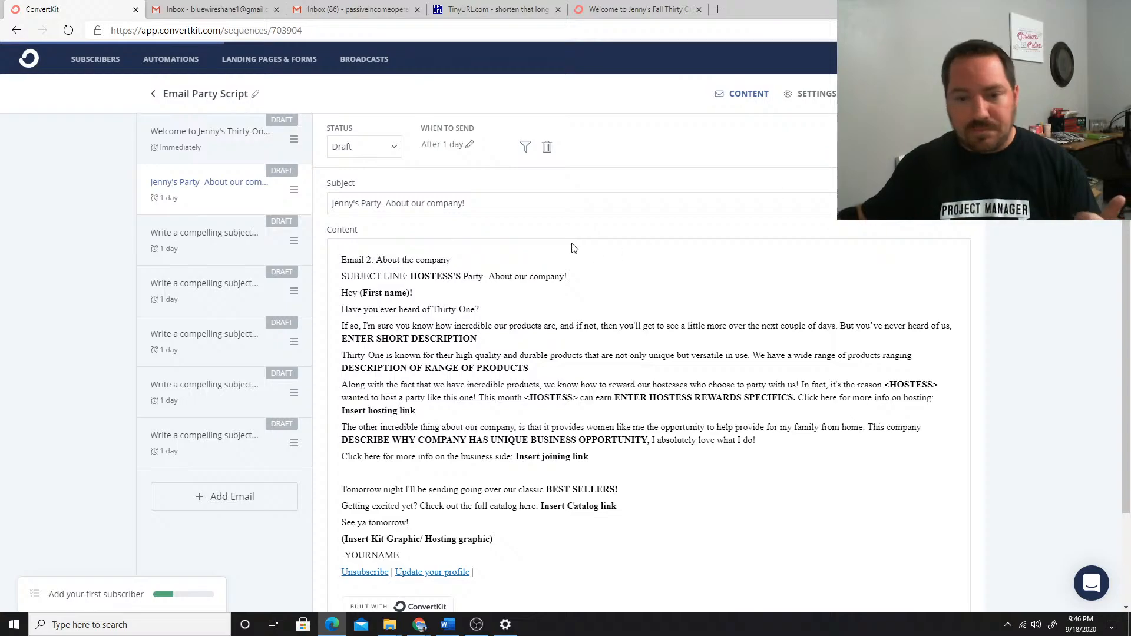
left_click(195, 140)
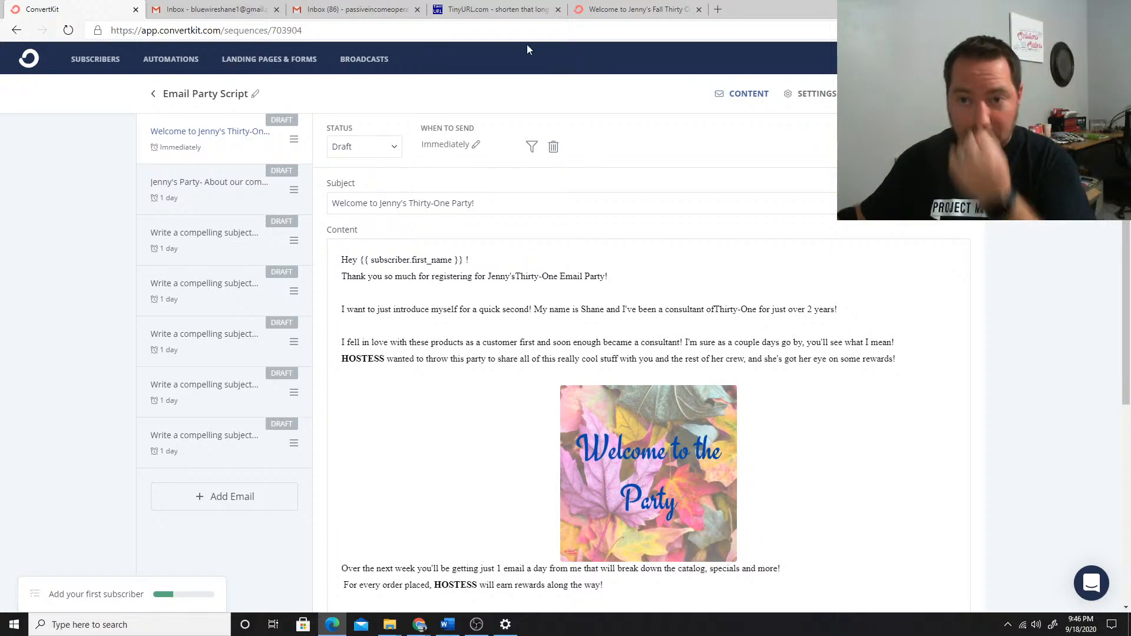
left_click(395, 147)
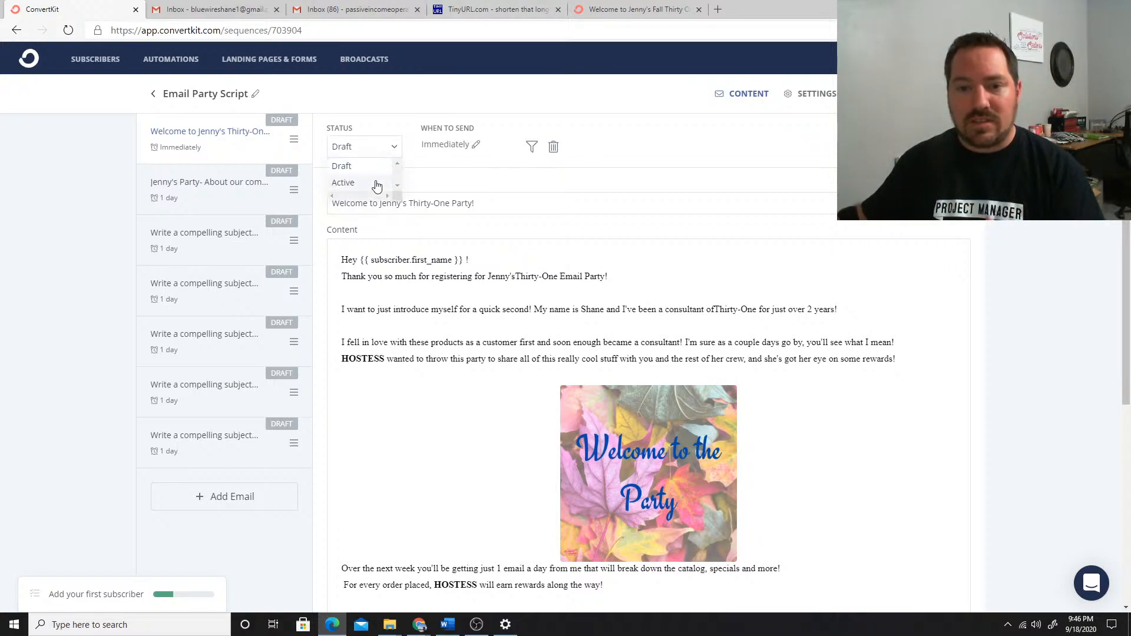
left_click(376, 185)
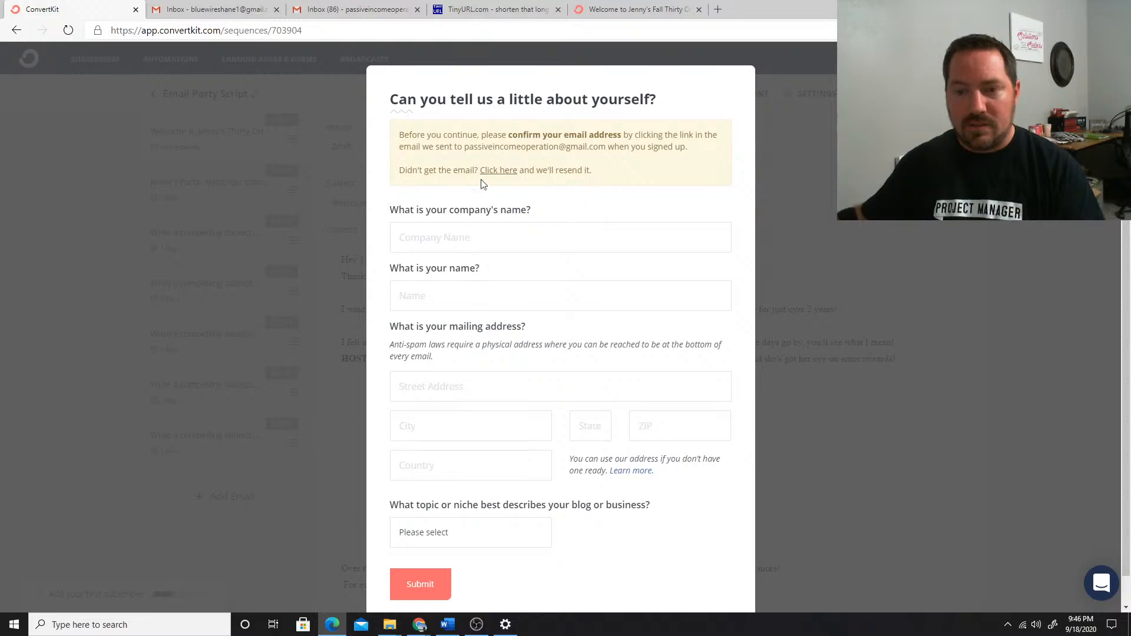
scroll(532, 219, "down", 1)
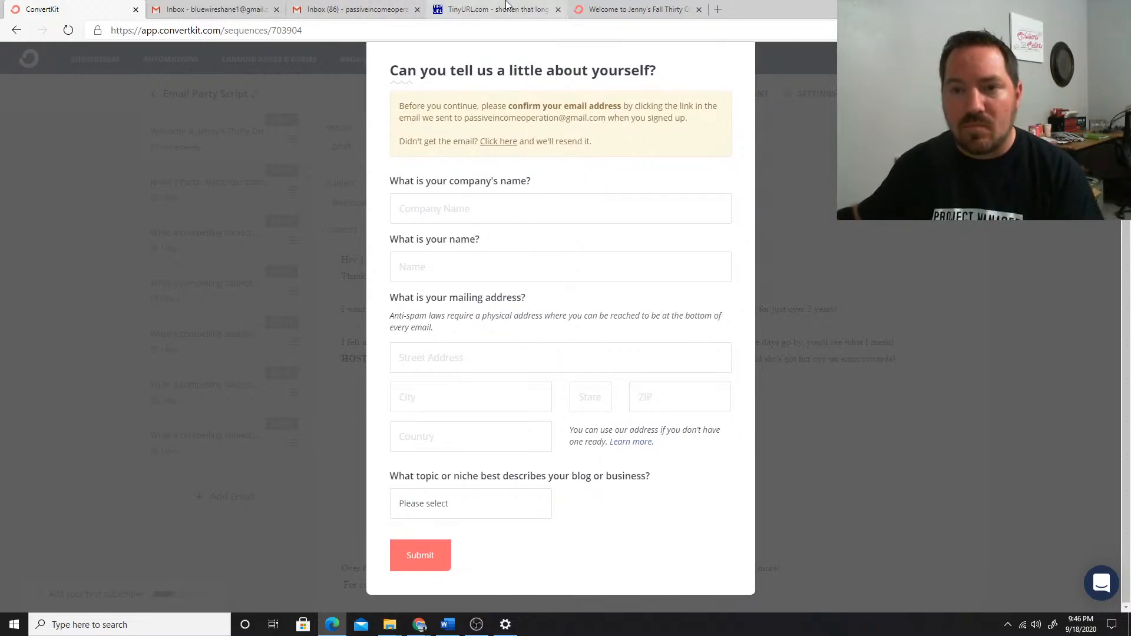
Open the "Confirm your ConvertKit account" message in Gmail and verify the sending email address
left_click(353, 9)
left_click(383, 164)
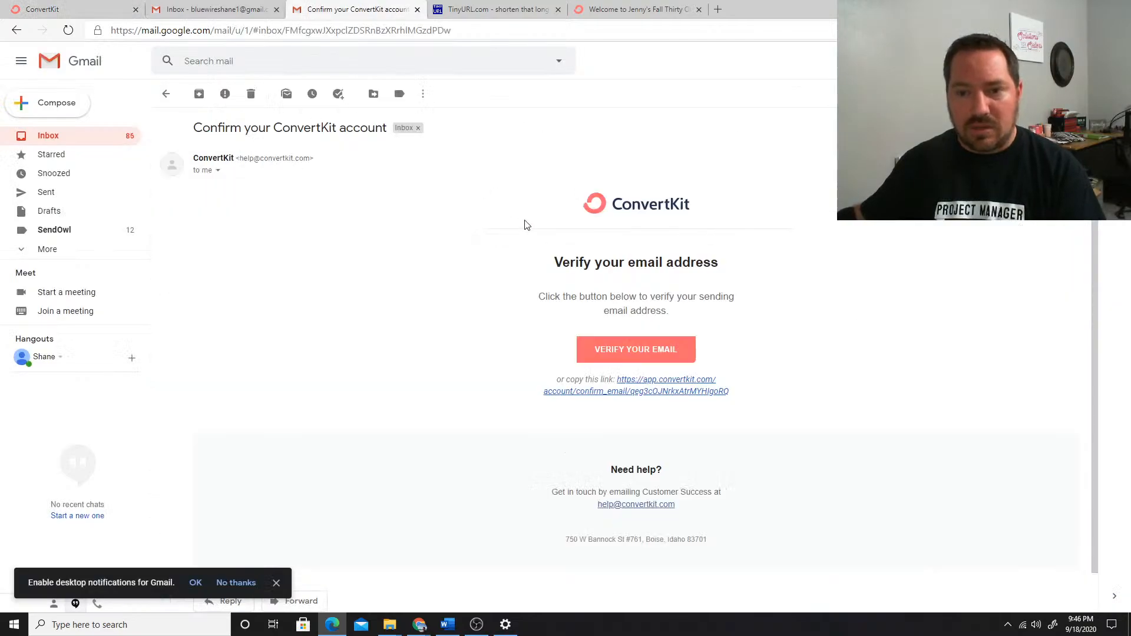
left_click(619, 349)
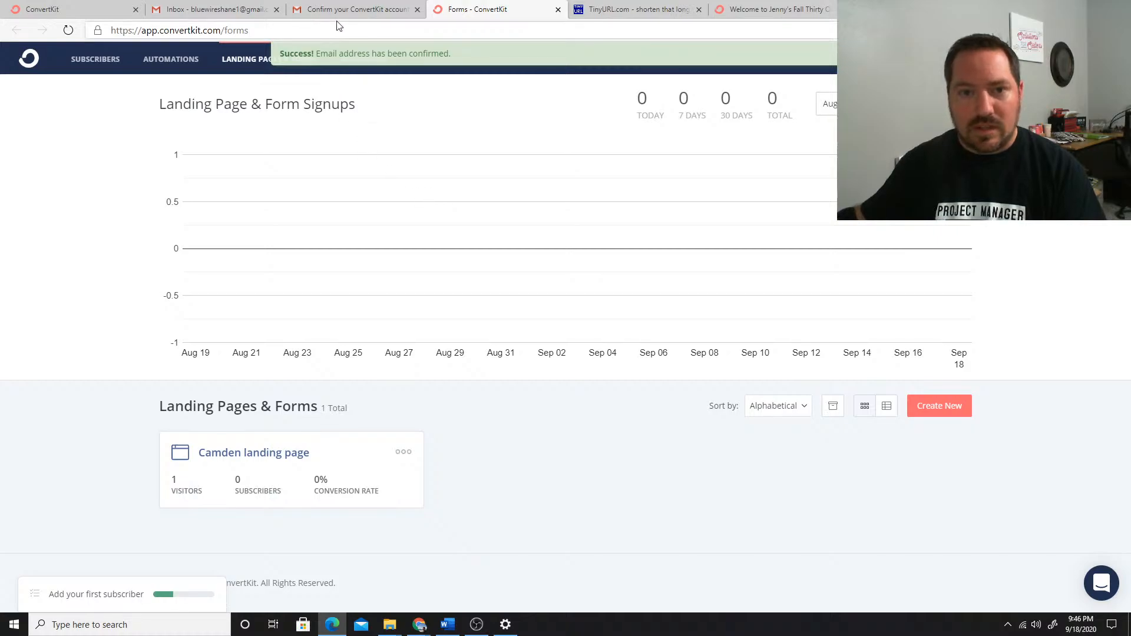
Return to the Email Party Script sequence in ConvertKit and set the welcome email's status to Active again
left_click(351, 9)
left_click(47, 7)
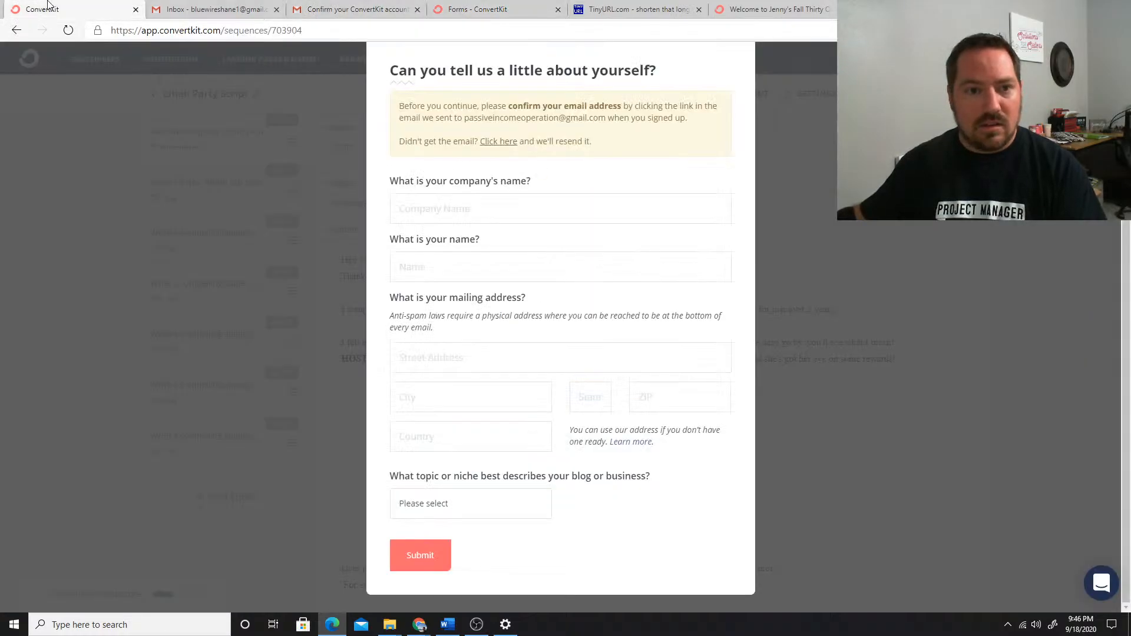
scroll(592, 193, "up", 1)
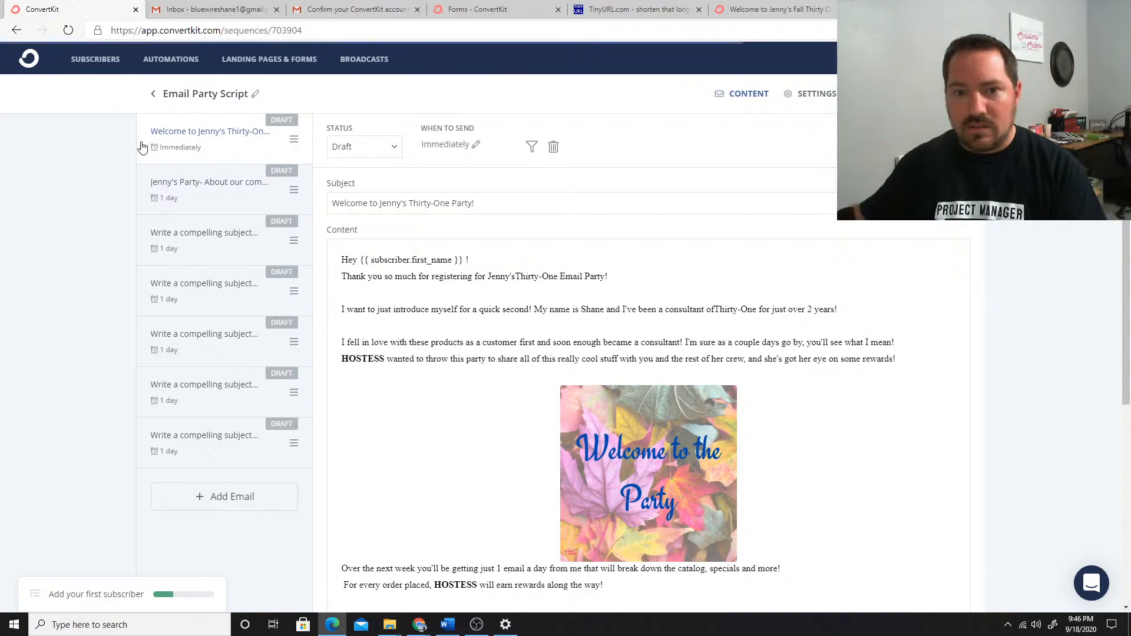
left_click(384, 149)
left_click(354, 186)
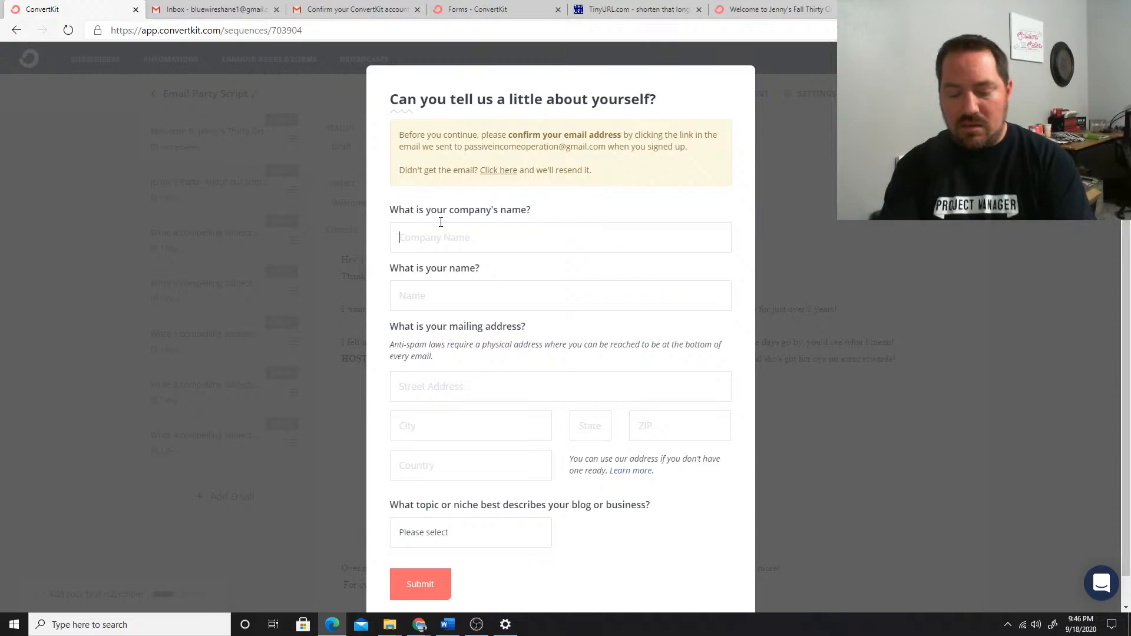
Fill in the account details form with the company name Operation Passive Income and the account owner's full name
type("O")
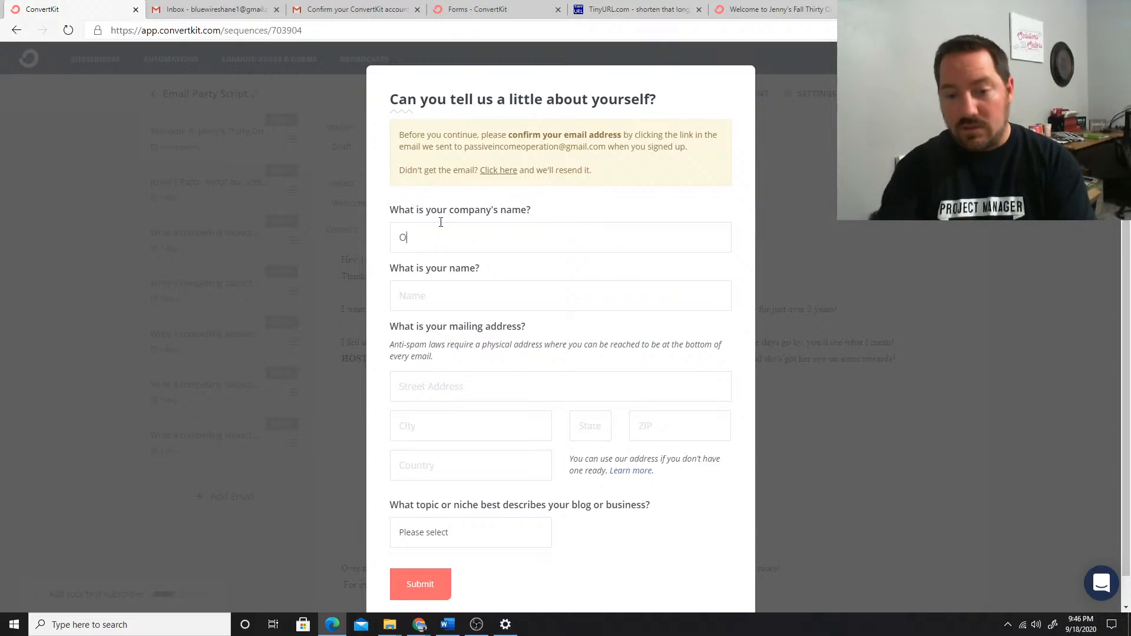
type("peration")
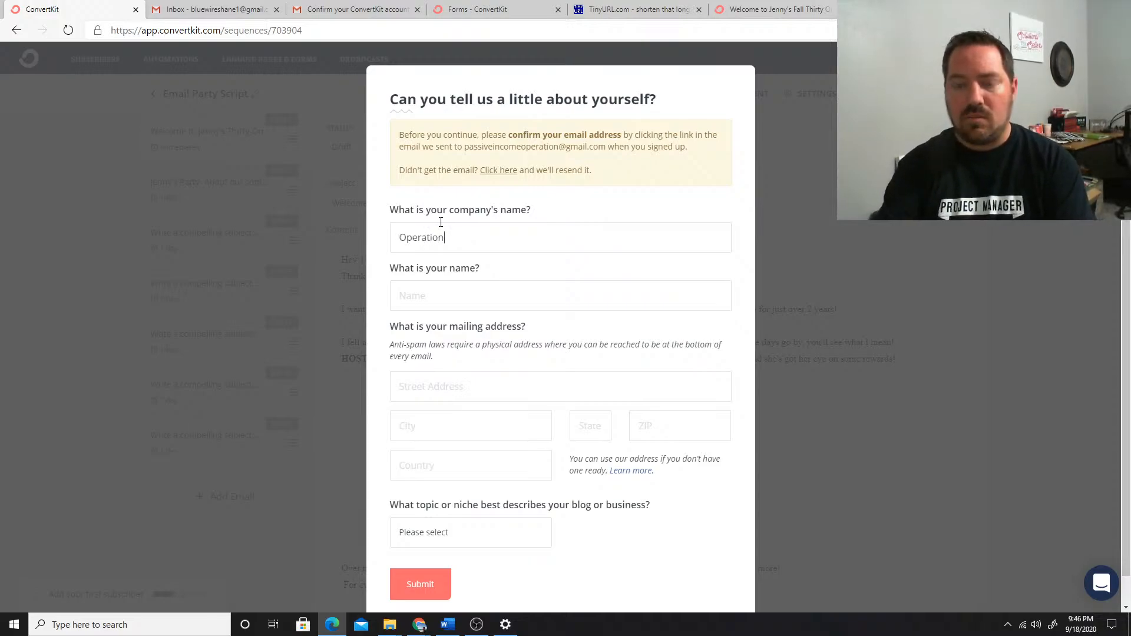
type(" Passive Income")
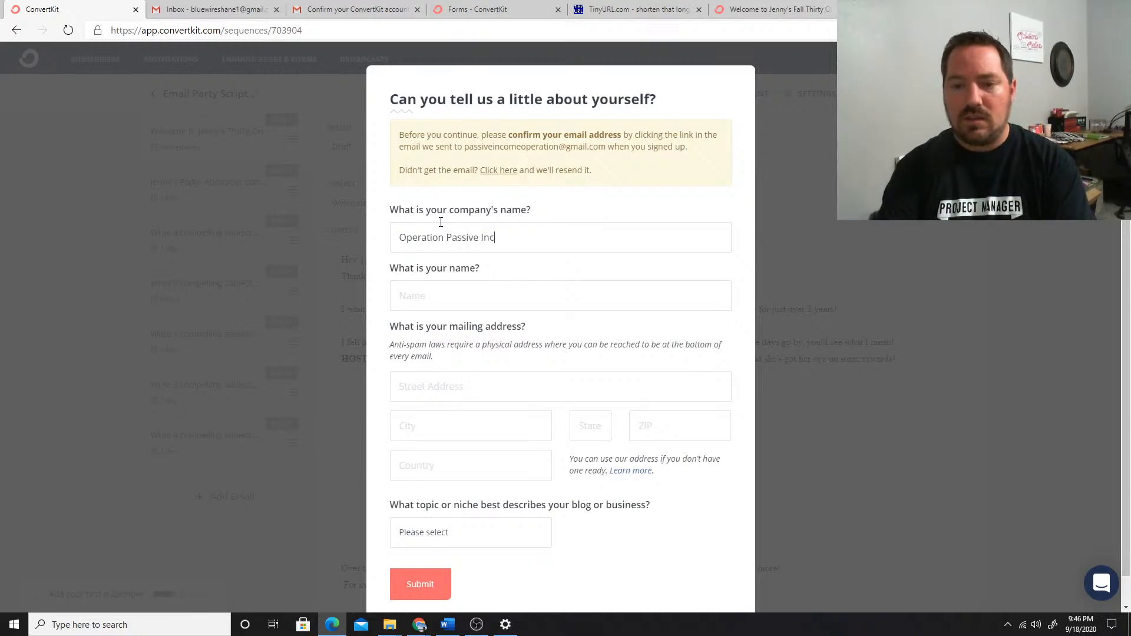
key("Tab")
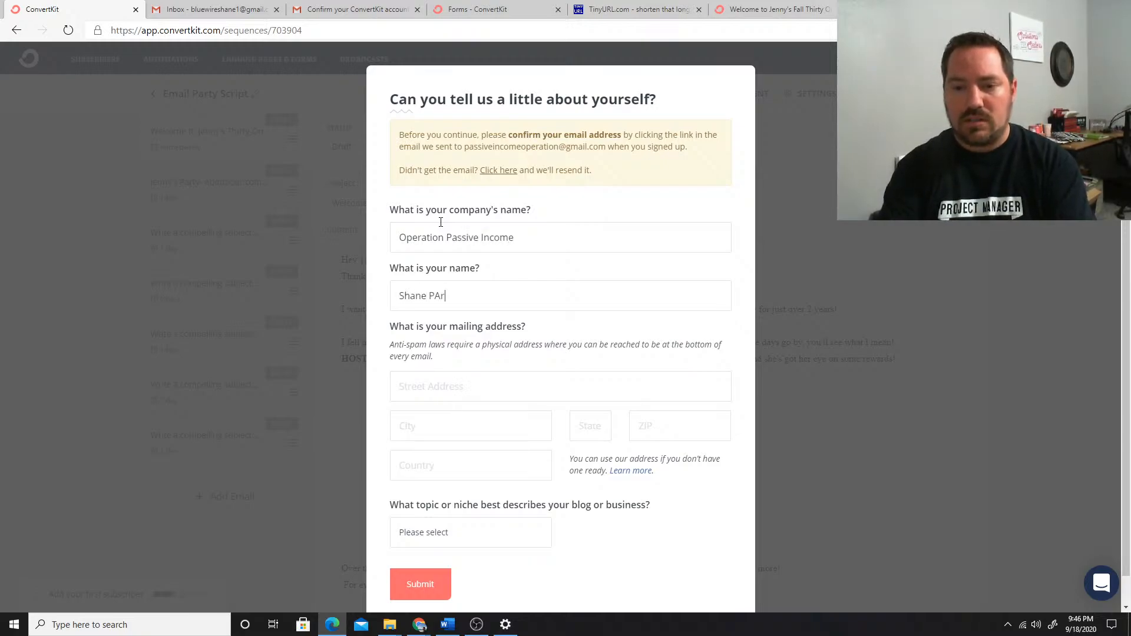
key("Tab")
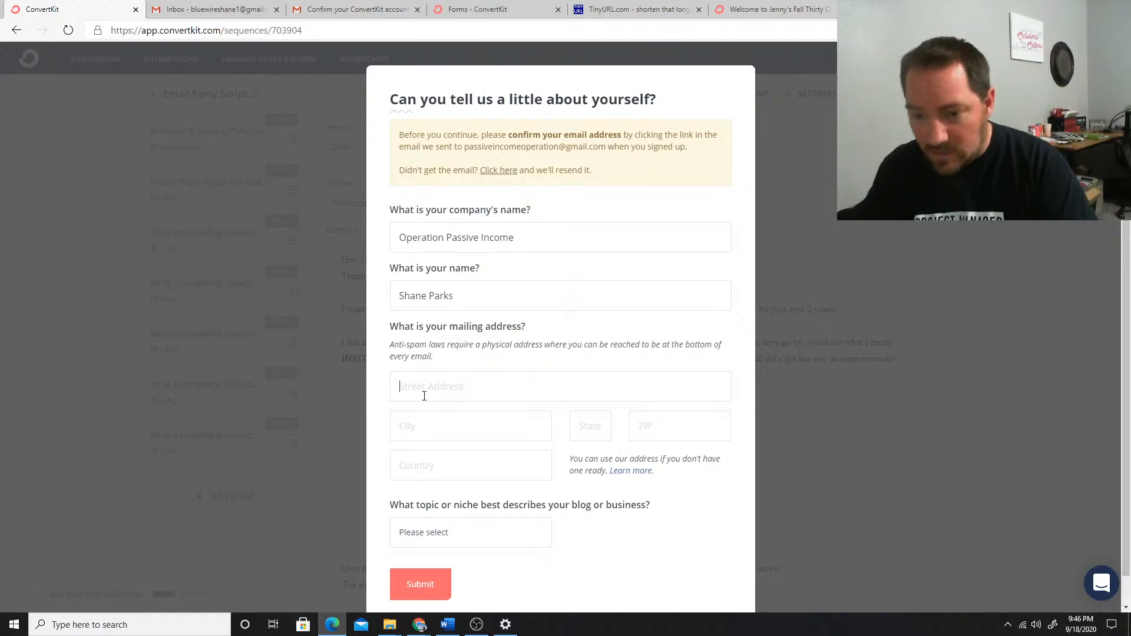
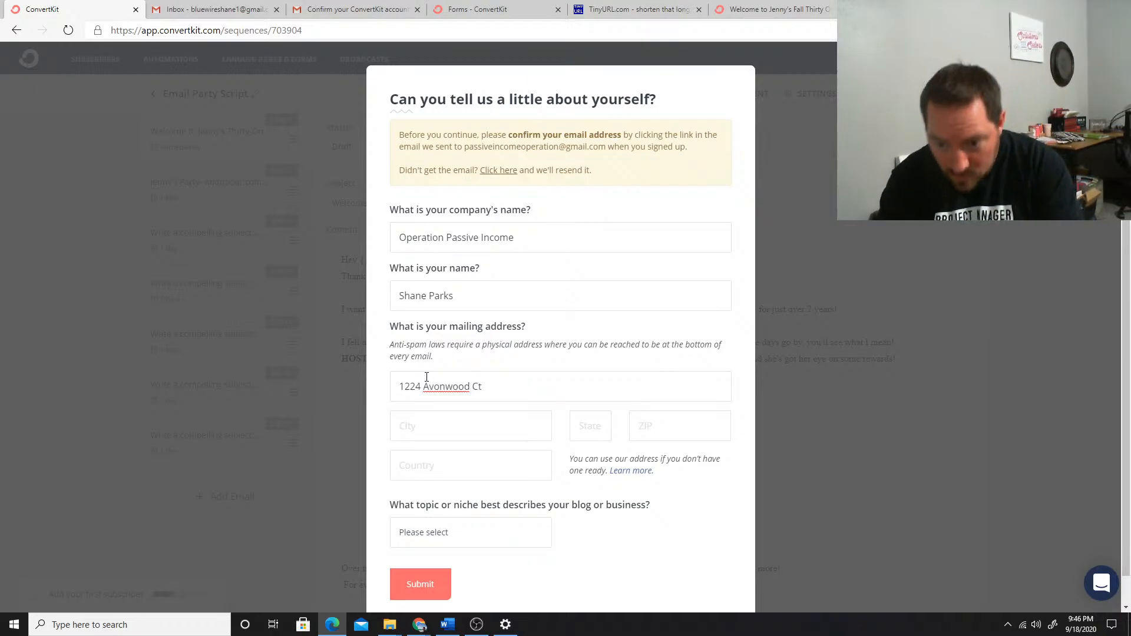
Enter the business's street address in the mailing address section
type(",")
key("BackSpace")
key("Tab")
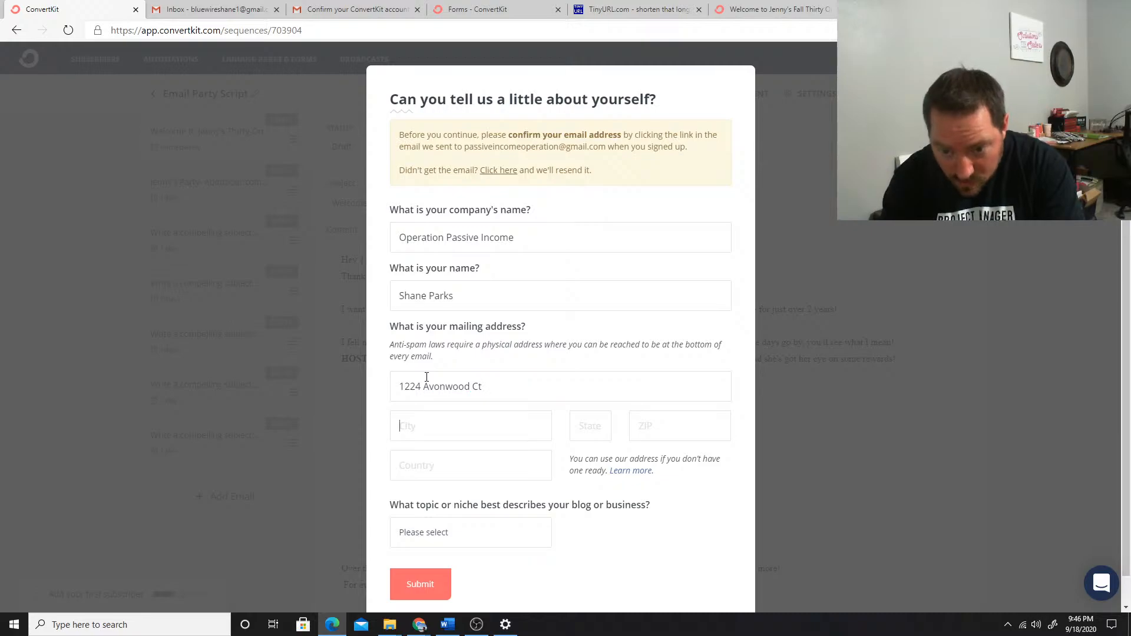
Complete the mailing address with the city, state, ZIP code and country
key("Tab")
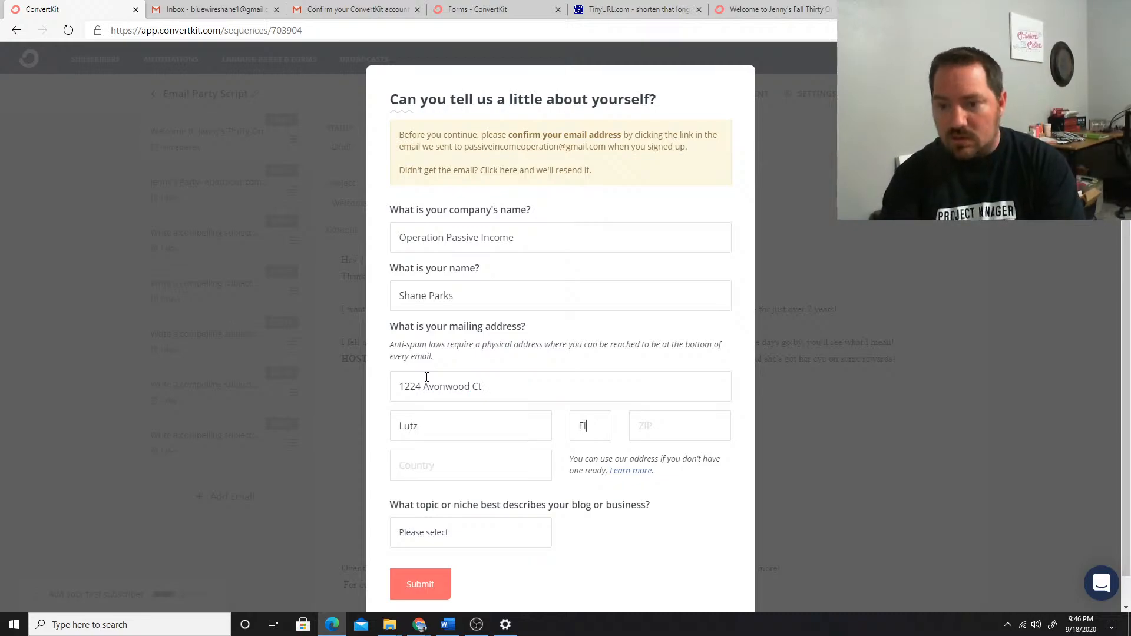
key("Tab")
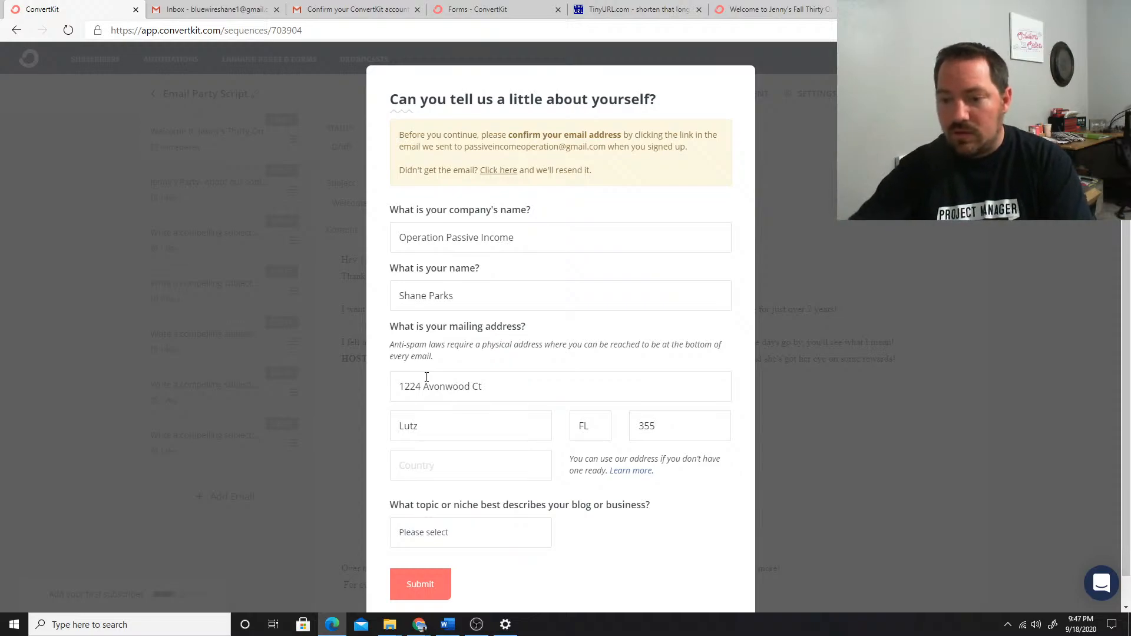
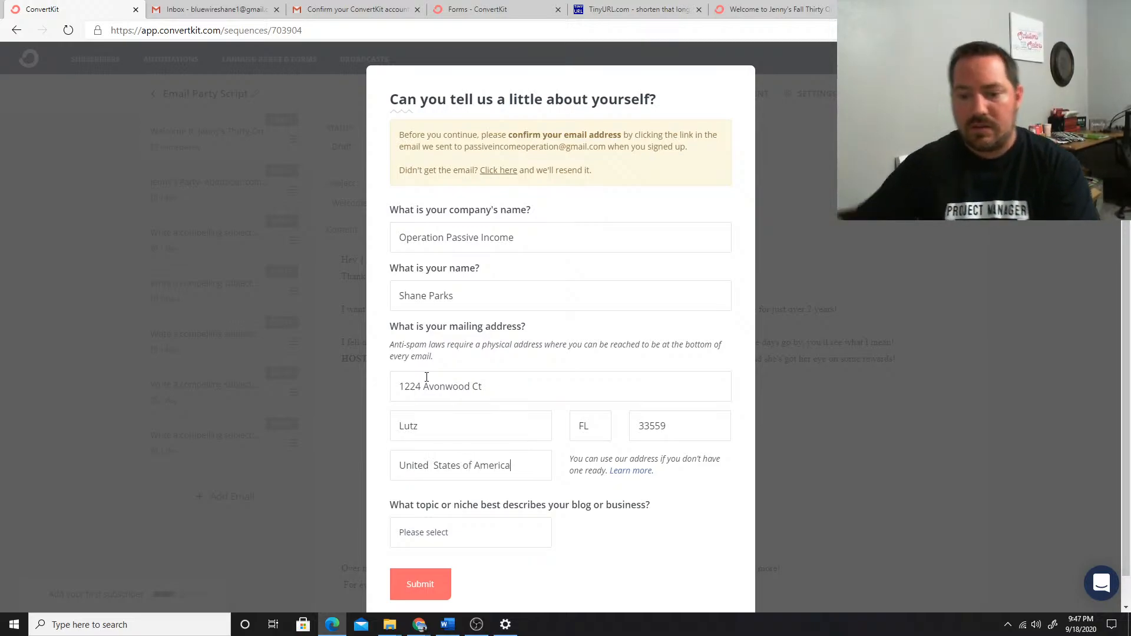
Finish the country as United States of America, choose Sales as the business topic, and submit the account details form
left_click(517, 532)
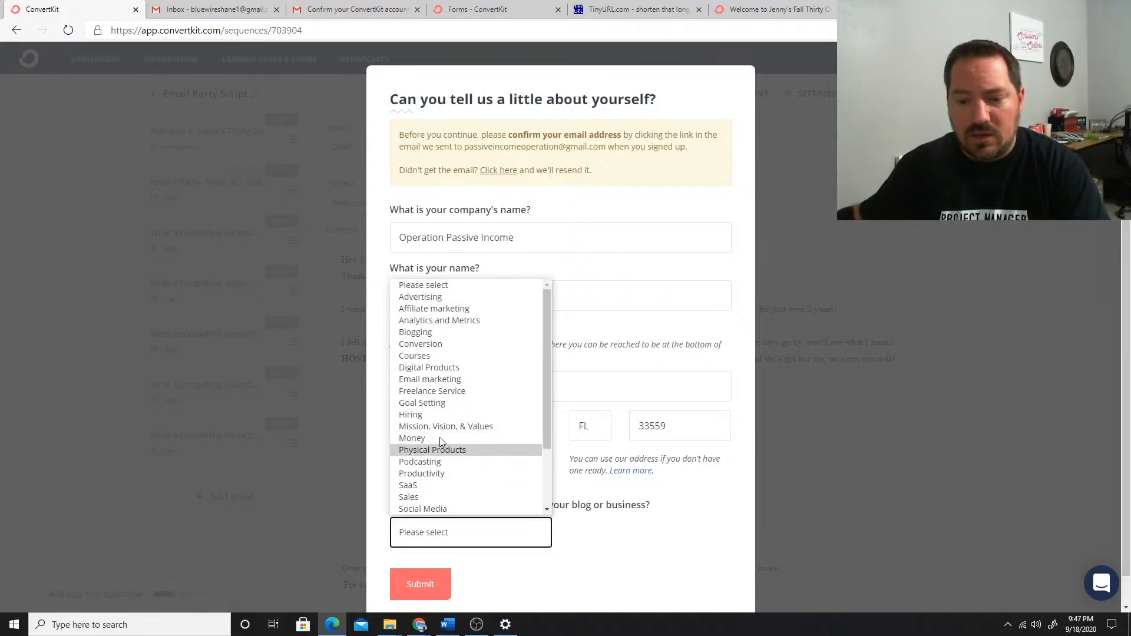
scroll(436, 288, "down", 1)
scroll(436, 287, "down", 1)
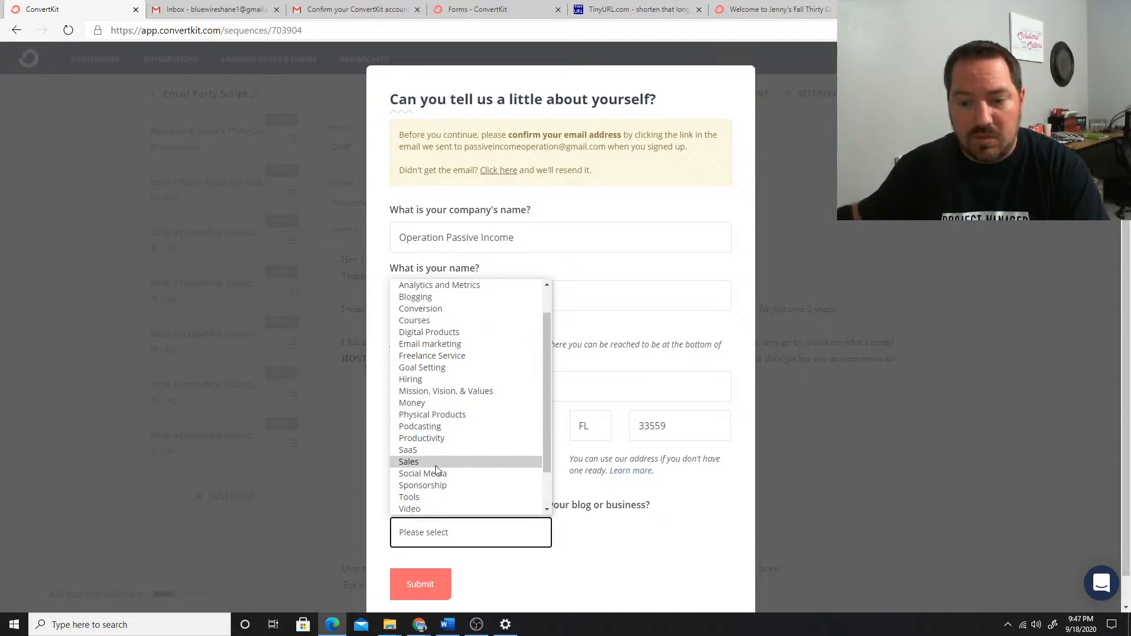
left_click(435, 463)
left_click(421, 590)
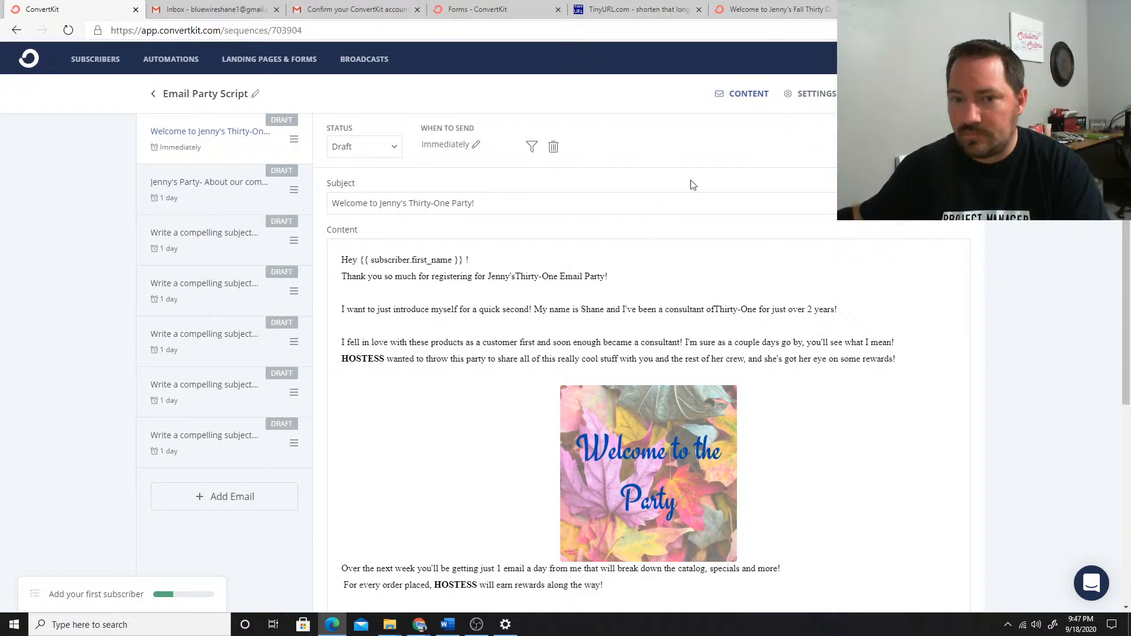
Set the welcome email and the second email, about the company, to Active, and return to the welcome email
left_click(366, 143)
left_click(355, 185)
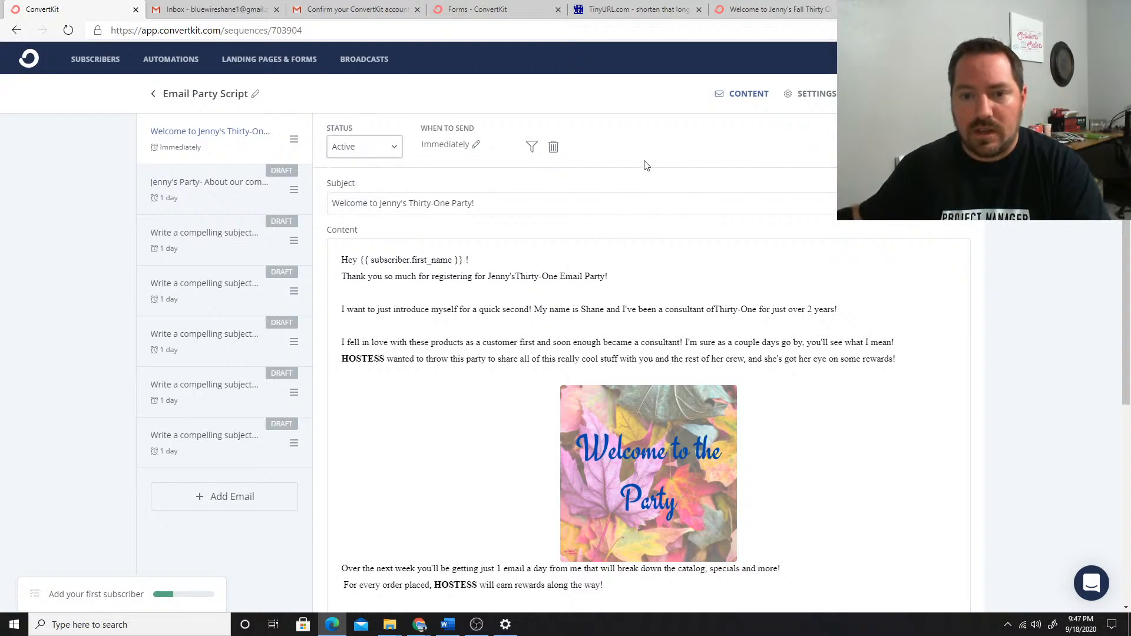
left_click(282, 198)
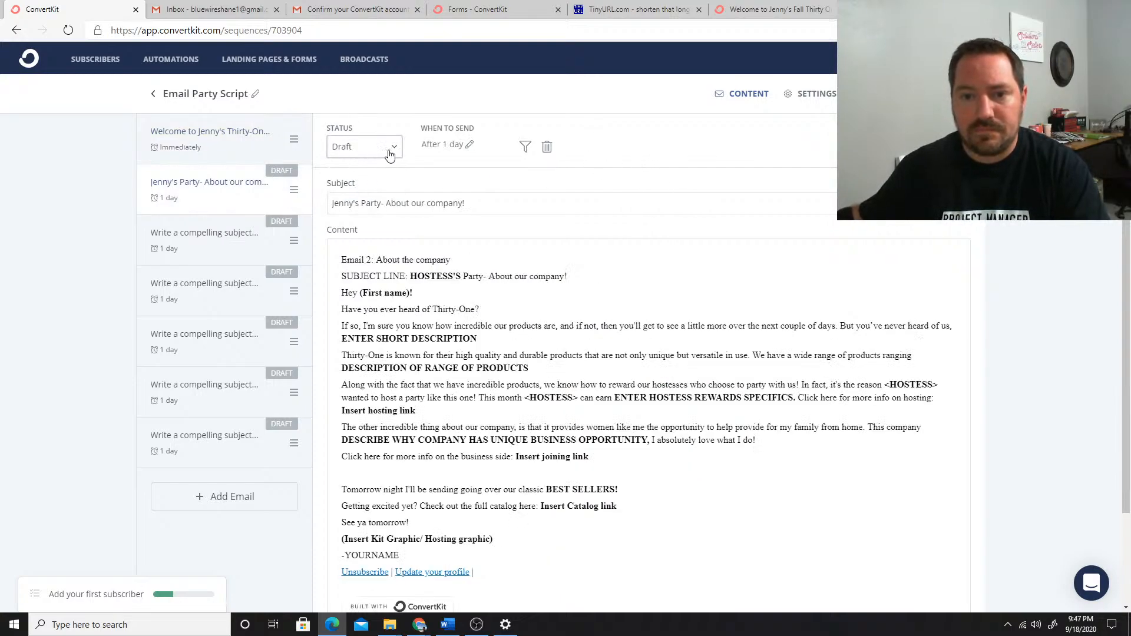
left_click(388, 155)
left_click(354, 184)
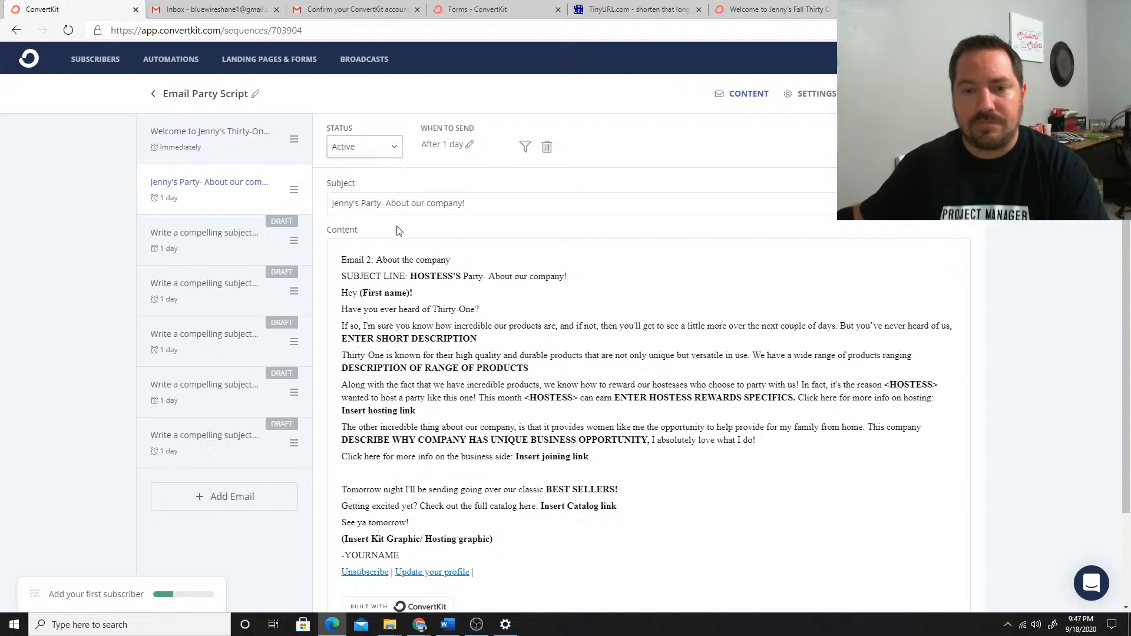
left_click(232, 141)
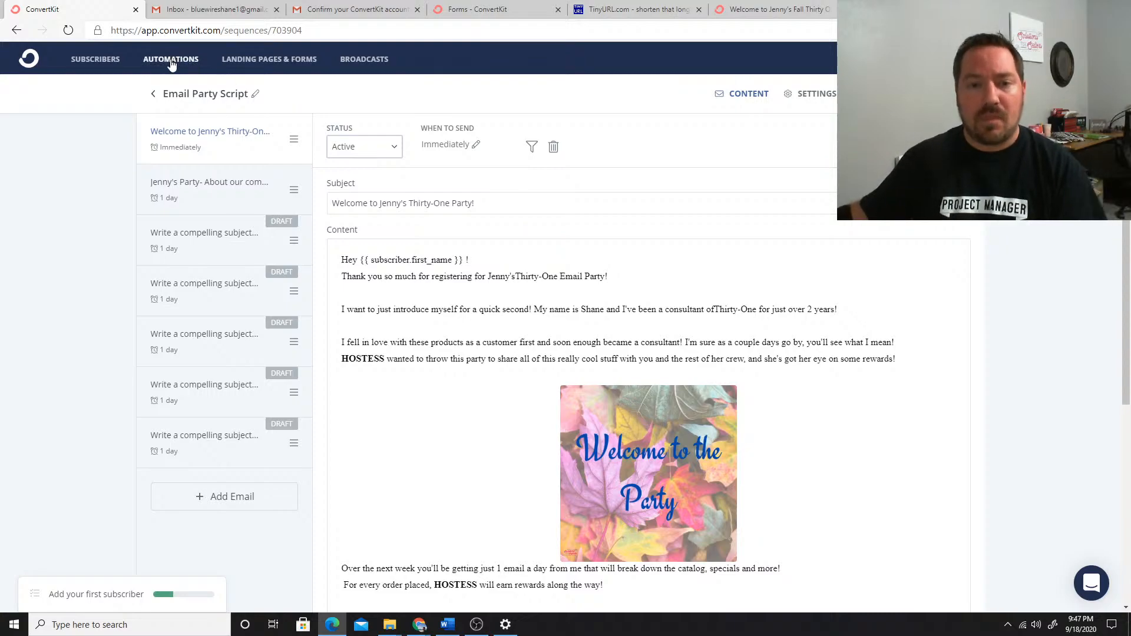
Create a subscriber tag for the party, named with the hostess's first name in the possessive followed by "Party"
left_click(95, 61)
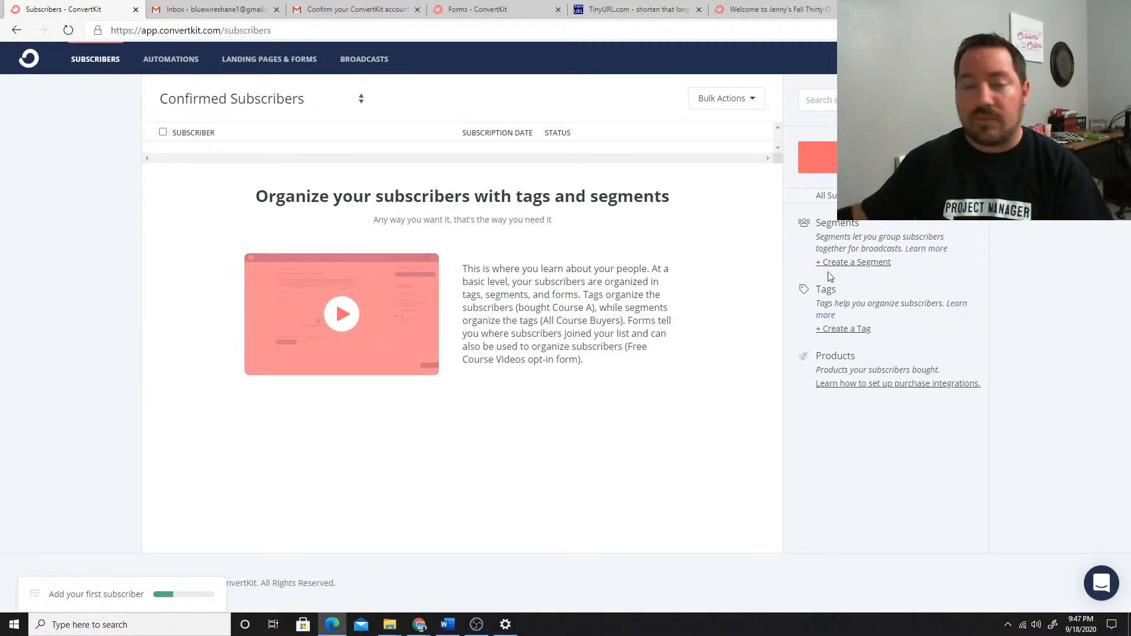
left_click(847, 339)
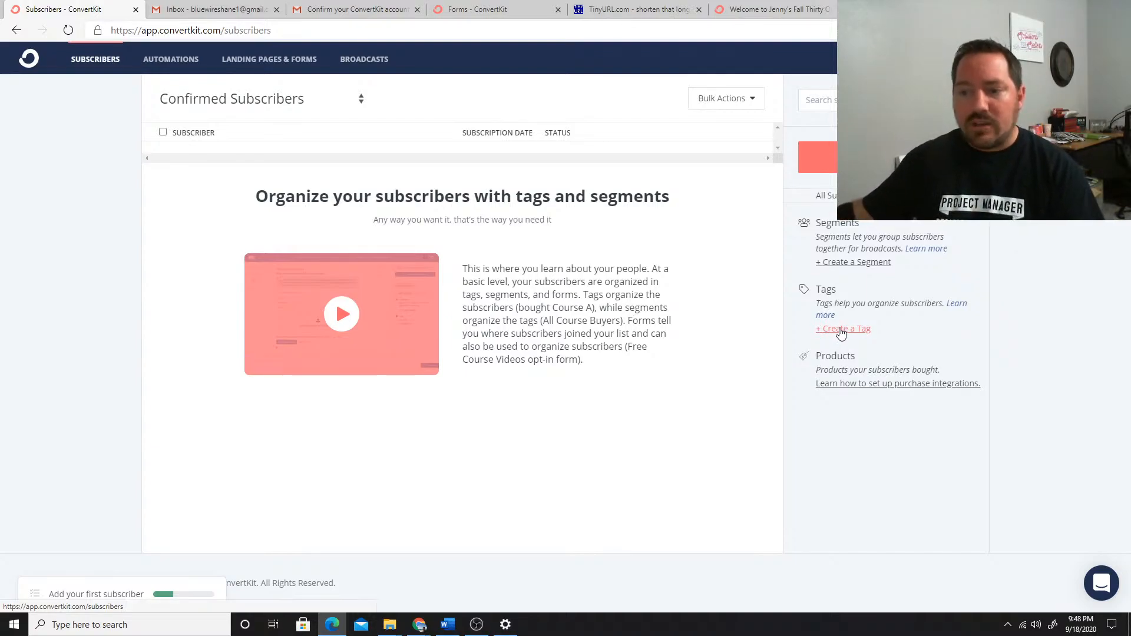
left_click(840, 331)
left_click(374, 153)
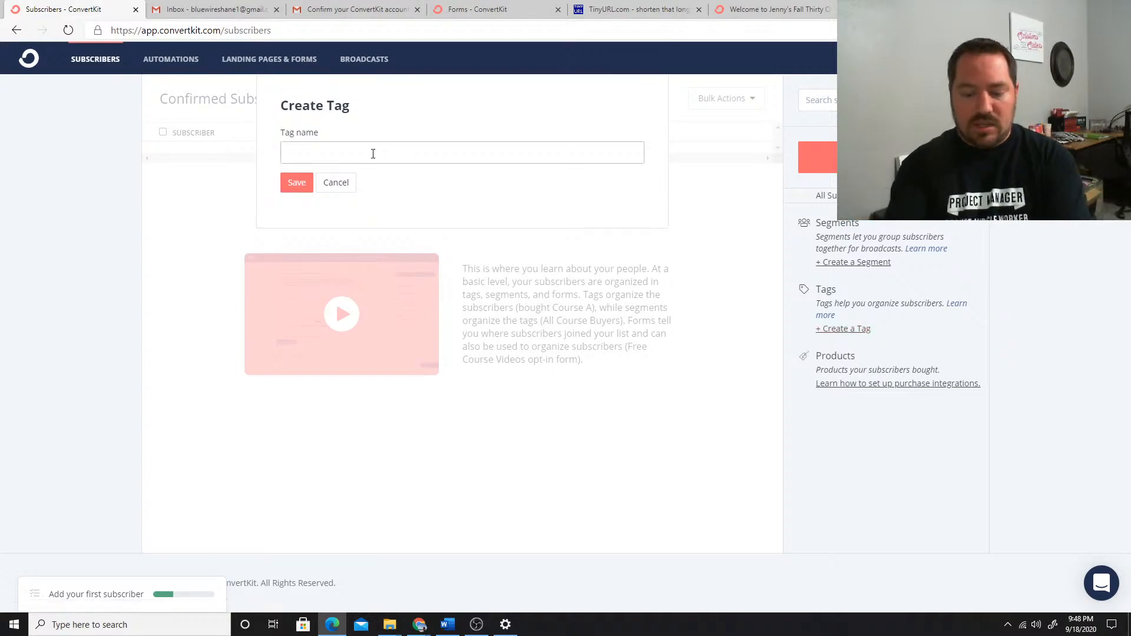
type("Jenny's P(arty")
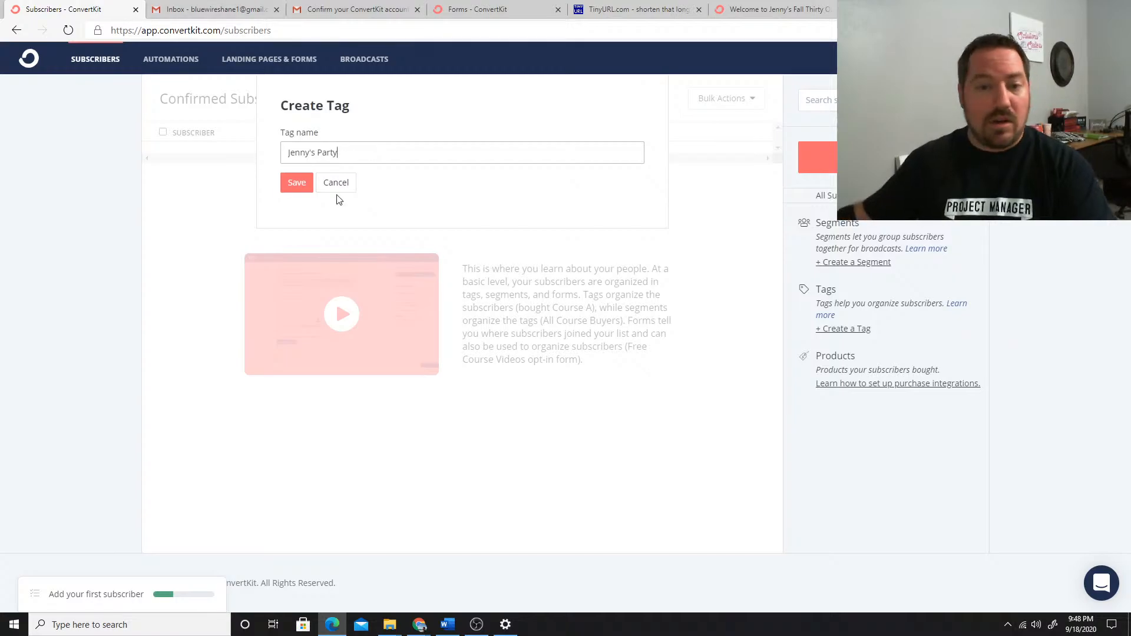
left_click(300, 183)
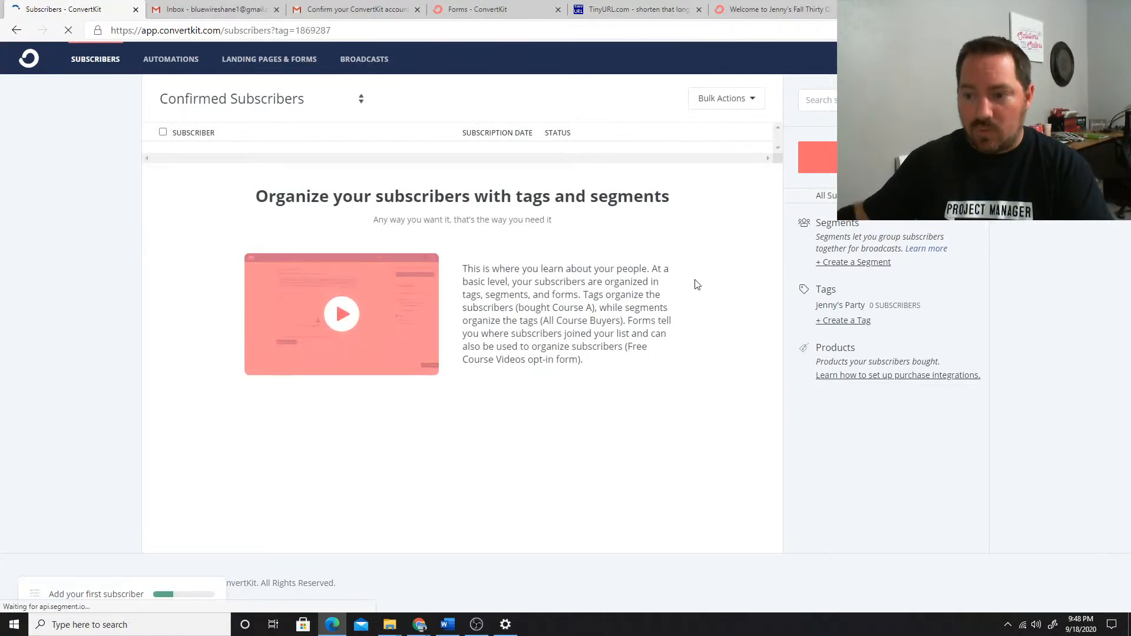
Create a second subscriber tag named "Hostess Funnel"
left_click(853, 326)
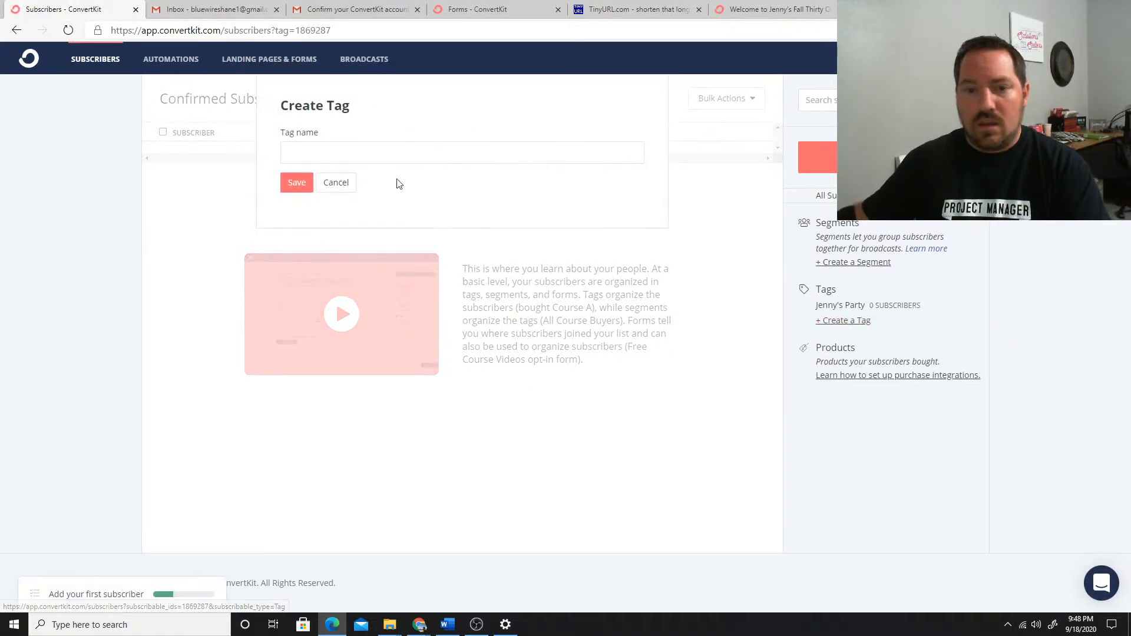
left_click(356, 151)
type("Host")
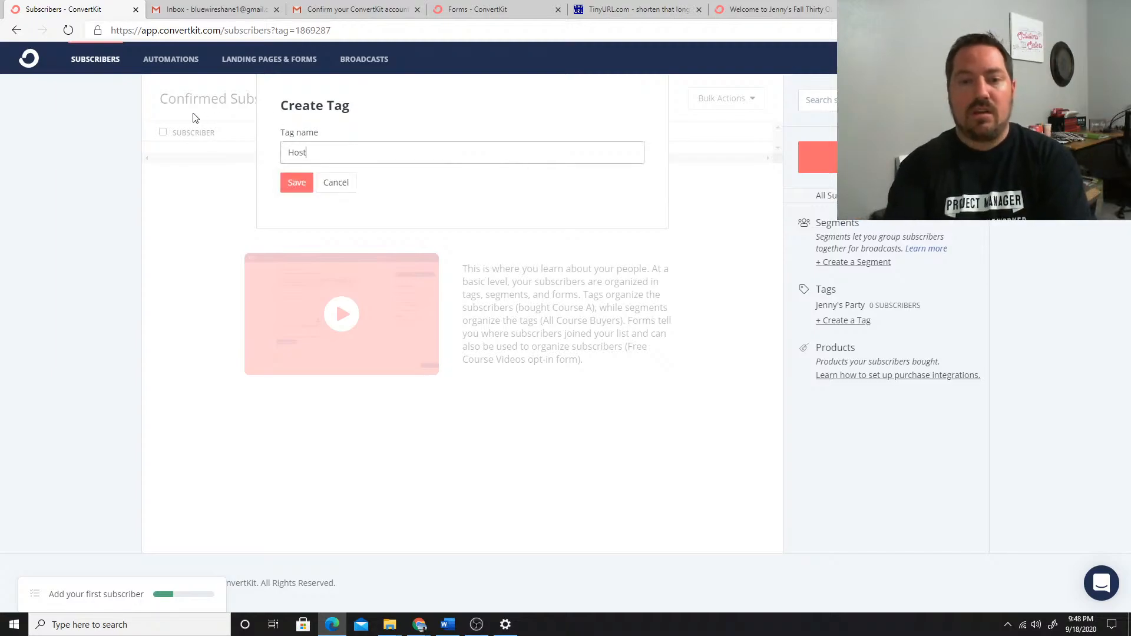
type("ess Fuin")
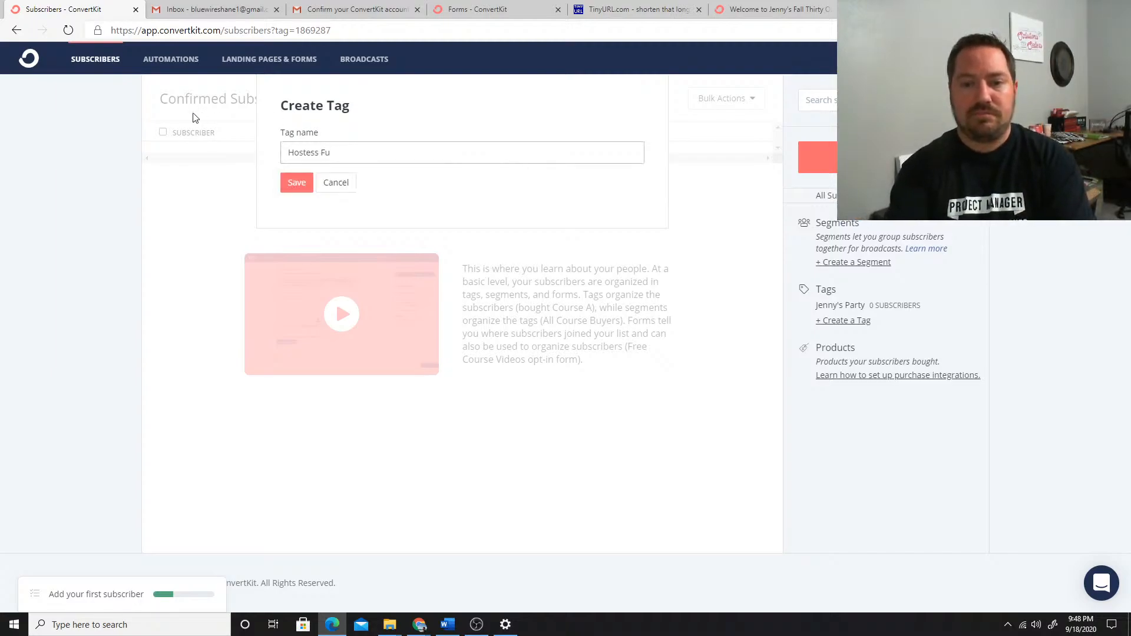
left_click(296, 182)
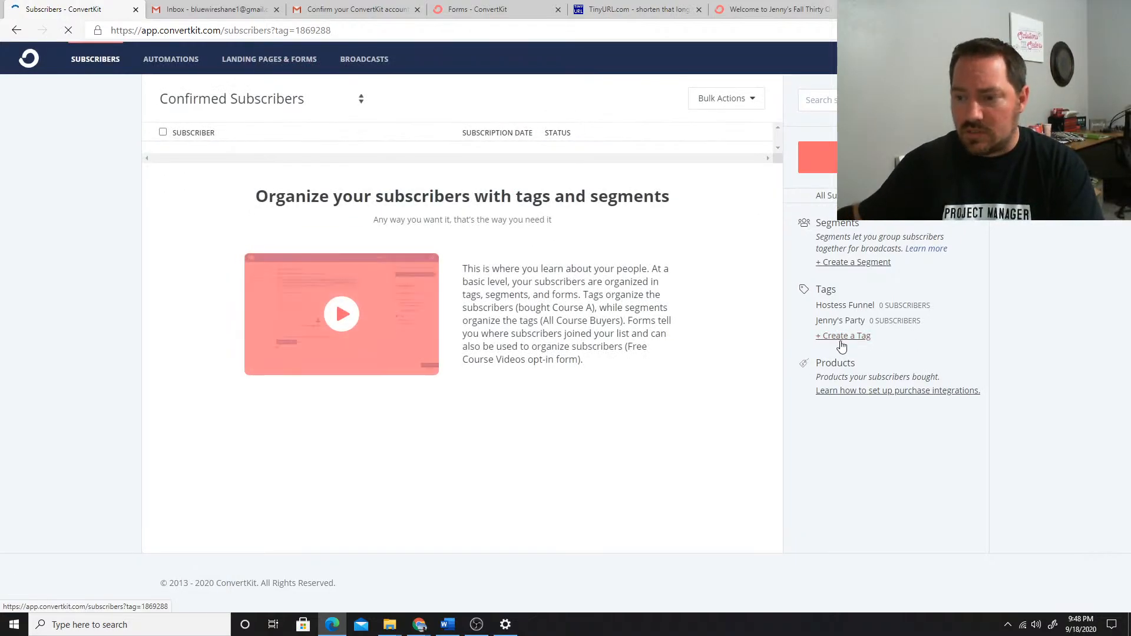
Create a third subscriber tag named "Recruiting Funnel"
left_click(843, 336)
left_click(284, 147)
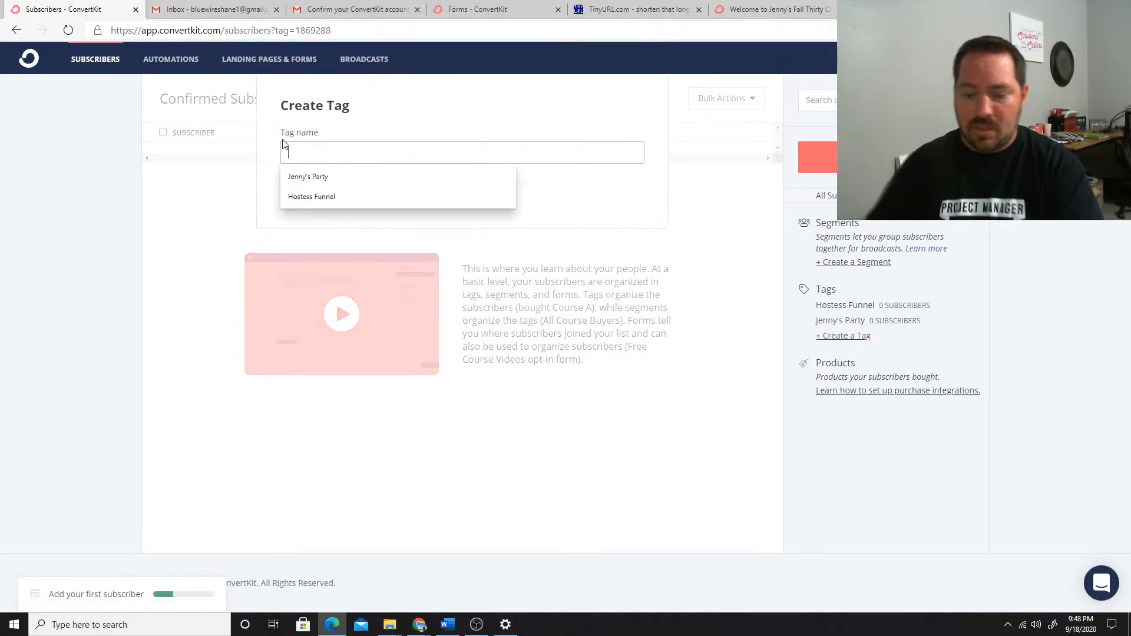
type("Recruitin")
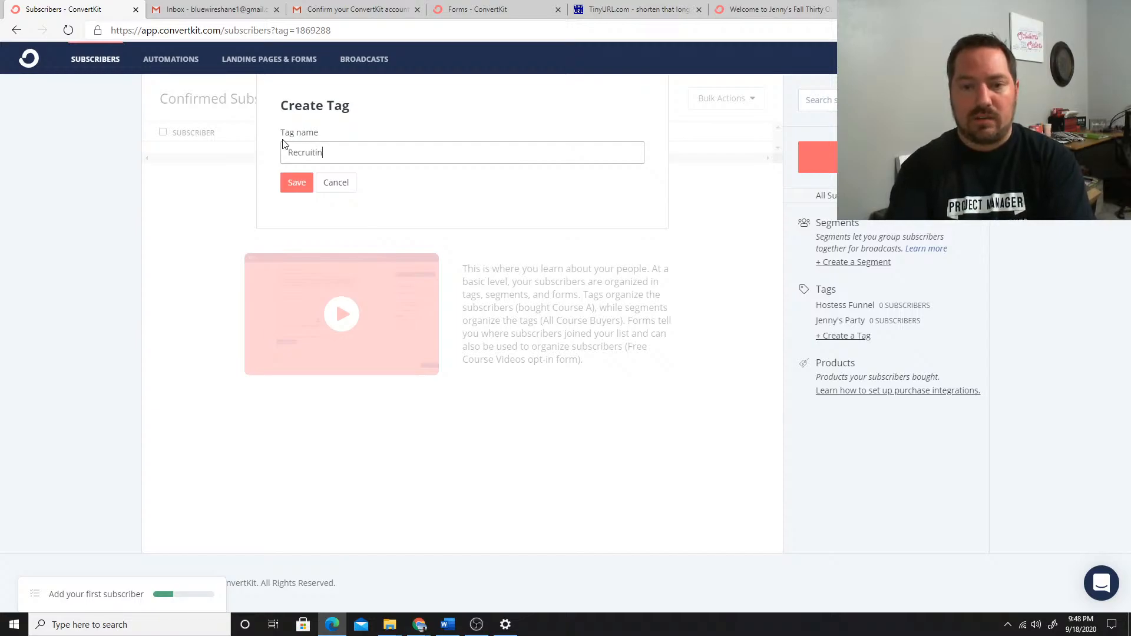
type("g Funnel")
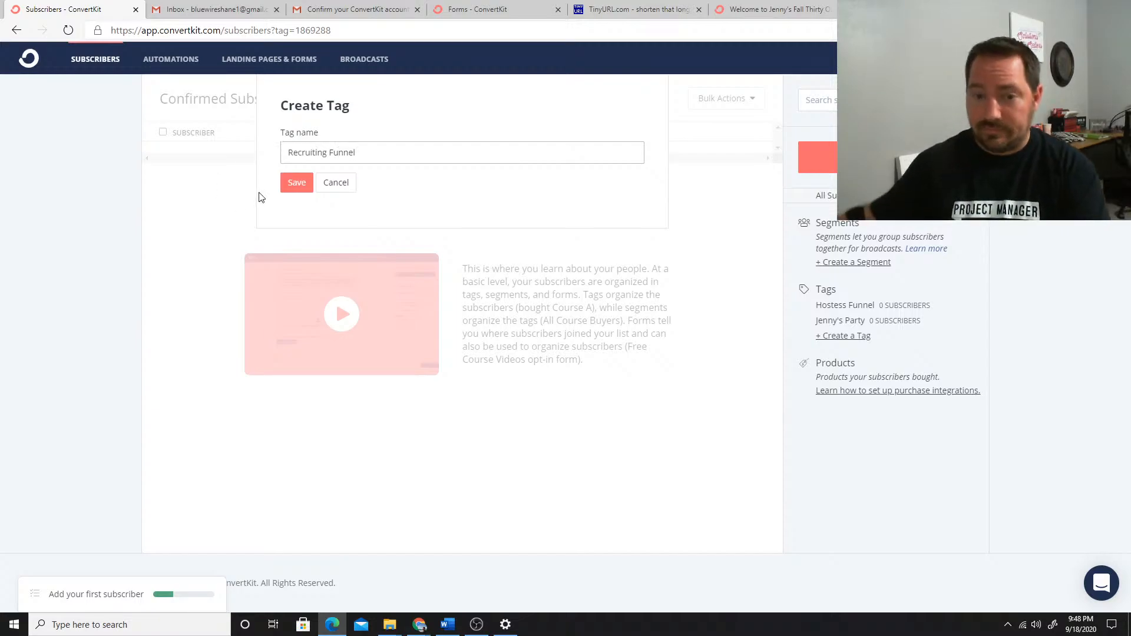
left_click(292, 183)
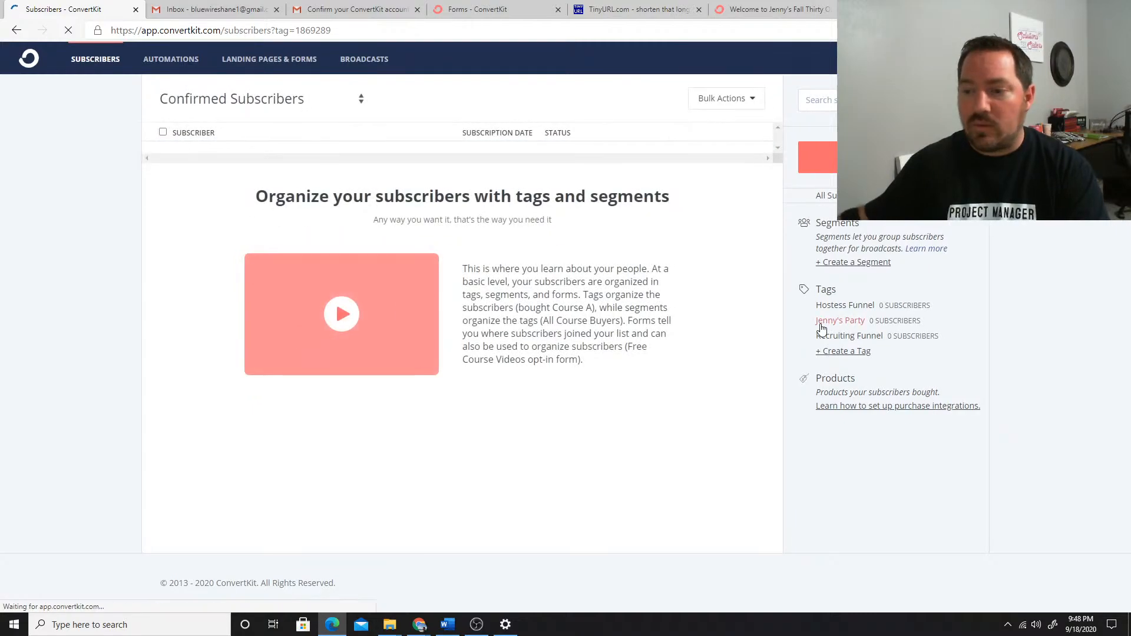
Create a fourth subscriber tag named "VIP Members"
left_click(837, 352)
left_click(314, 152)
type("v")
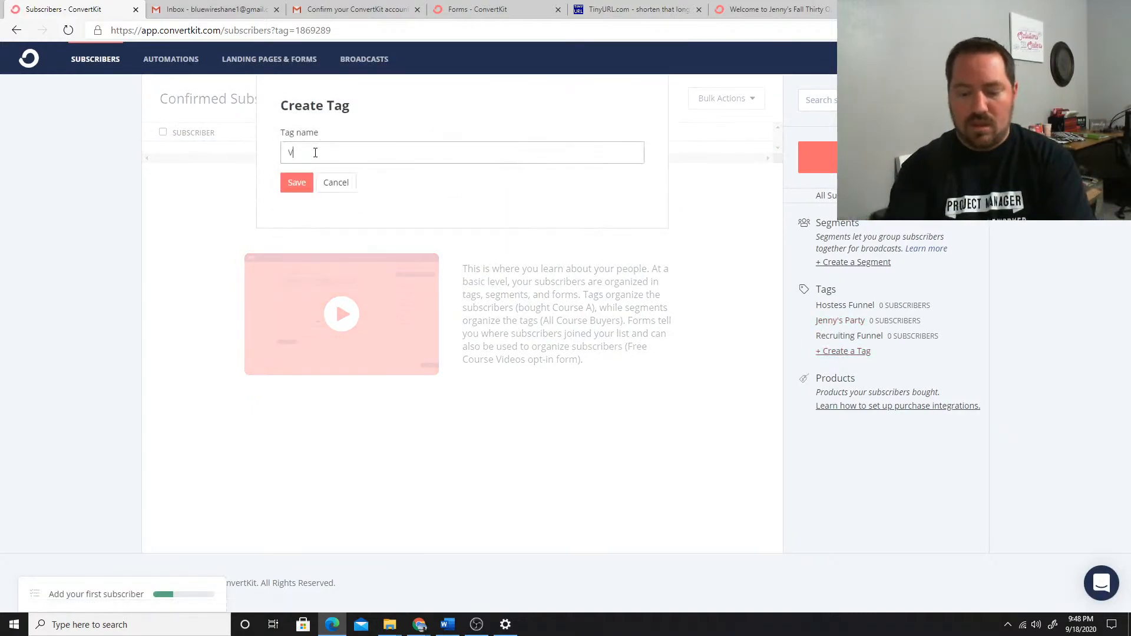
type("IP Members")
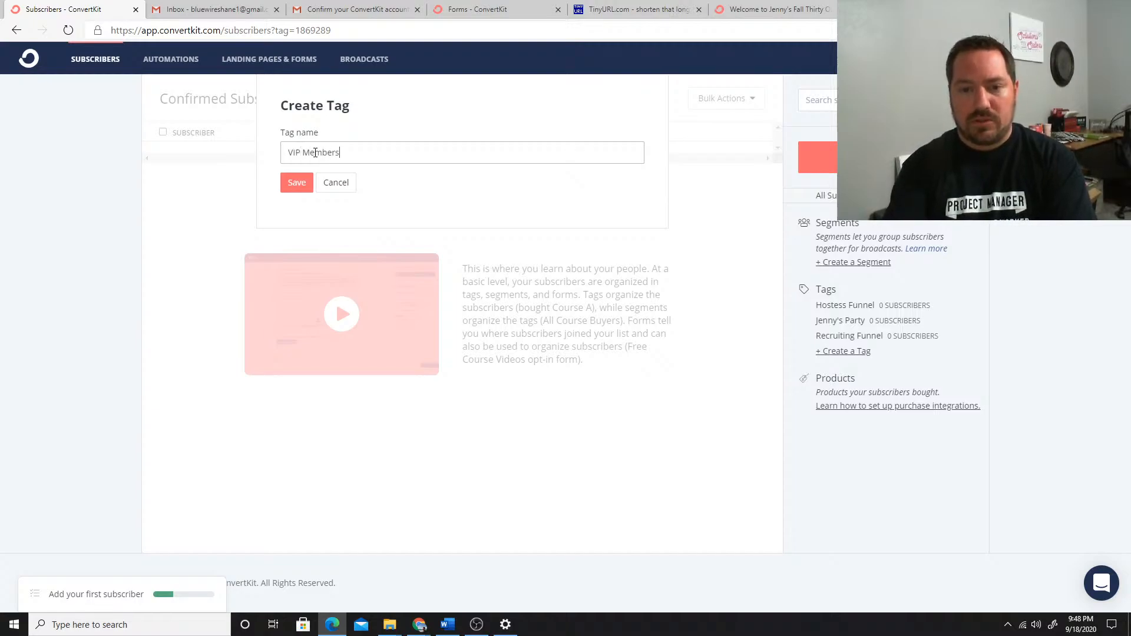
left_click(310, 184)
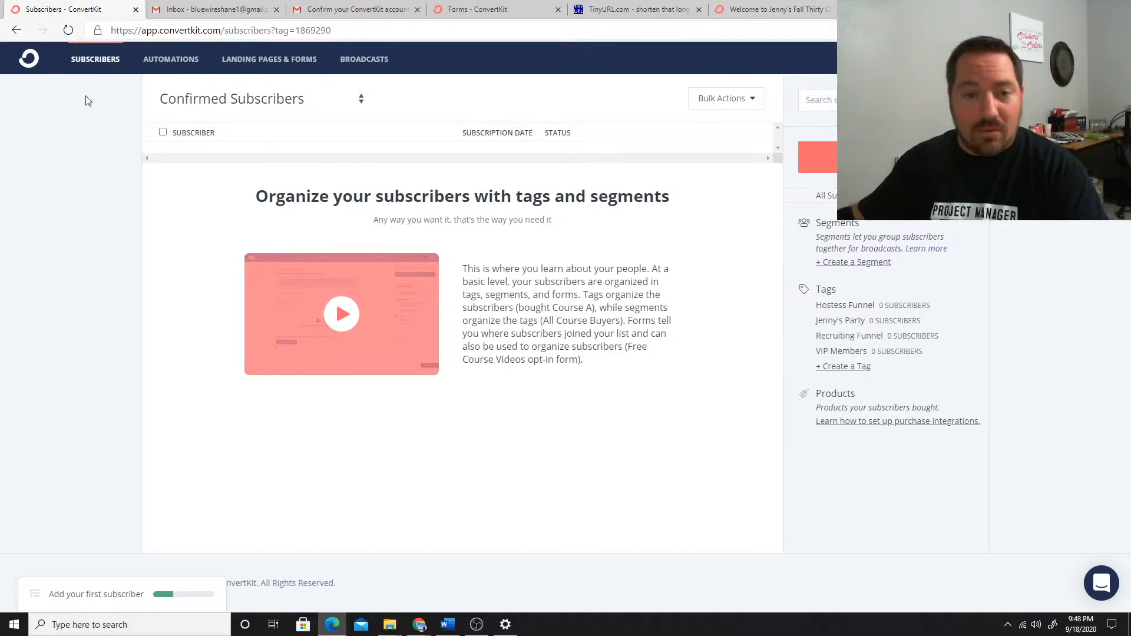
Open the empty Visual Automation 1 for editing and rename it with the same name as the hostess's party tag
left_click(165, 60)
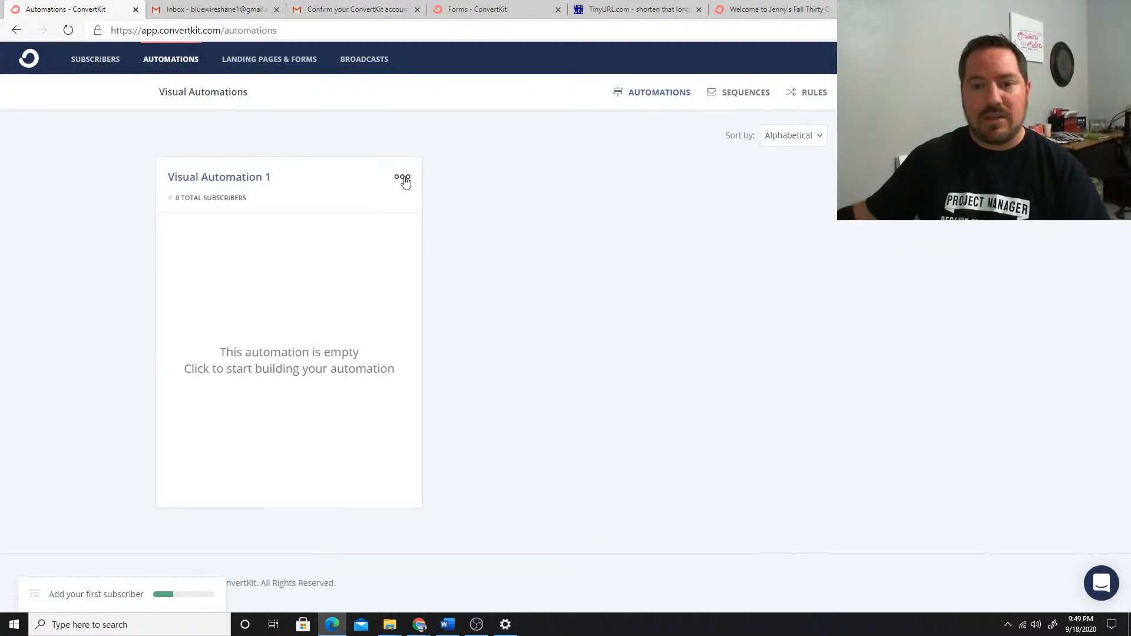
left_click(404, 181)
left_click(340, 196)
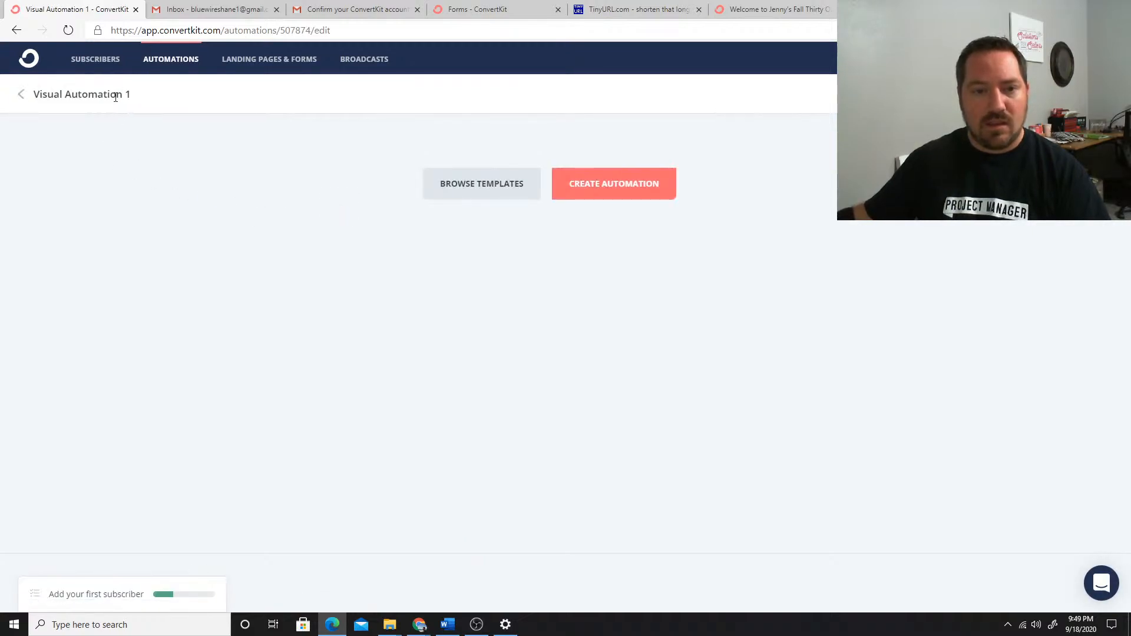
left_click_drag(130, 97, 33, 96)
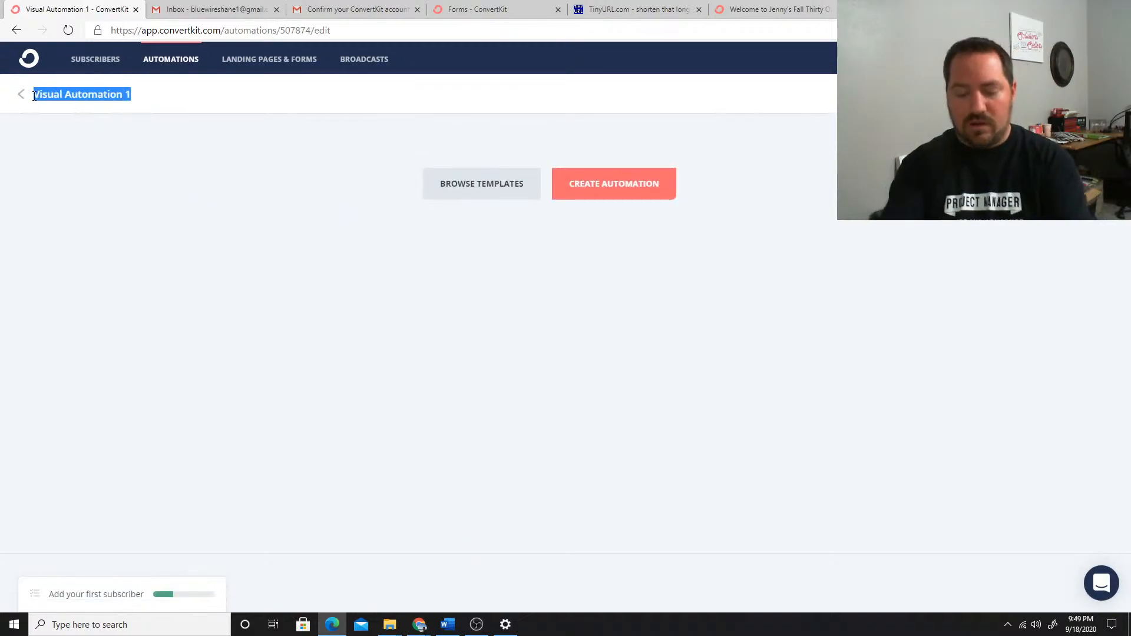
type("Jenny's Party")
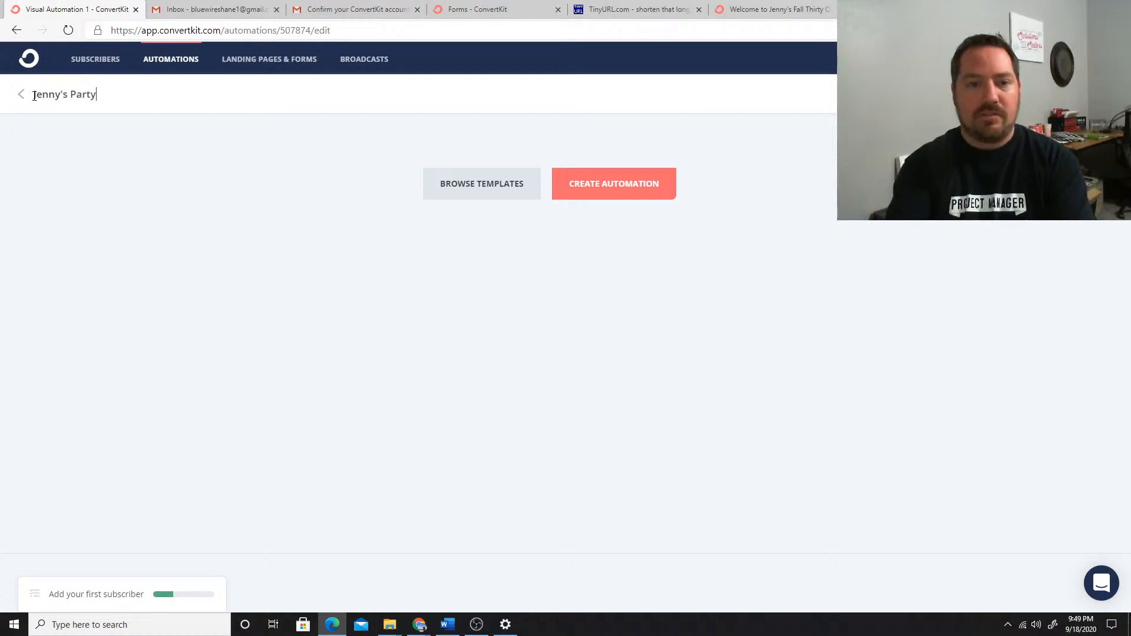
Start the automation with a Joins a form event for subscribers added to the Camden landing page
left_click(611, 188)
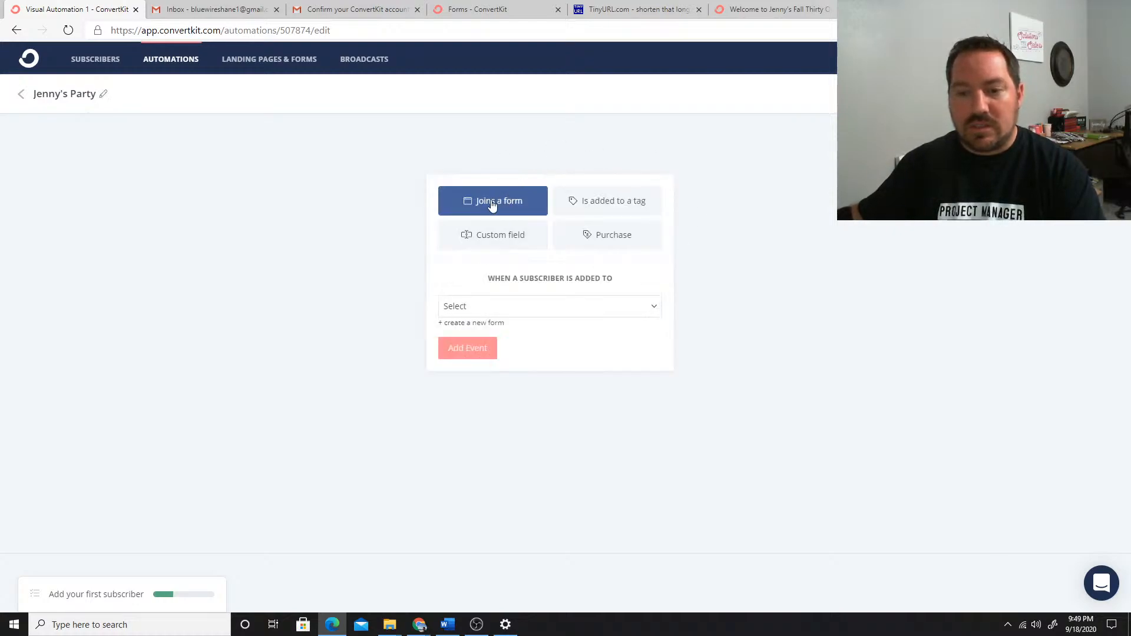
left_click(519, 311)
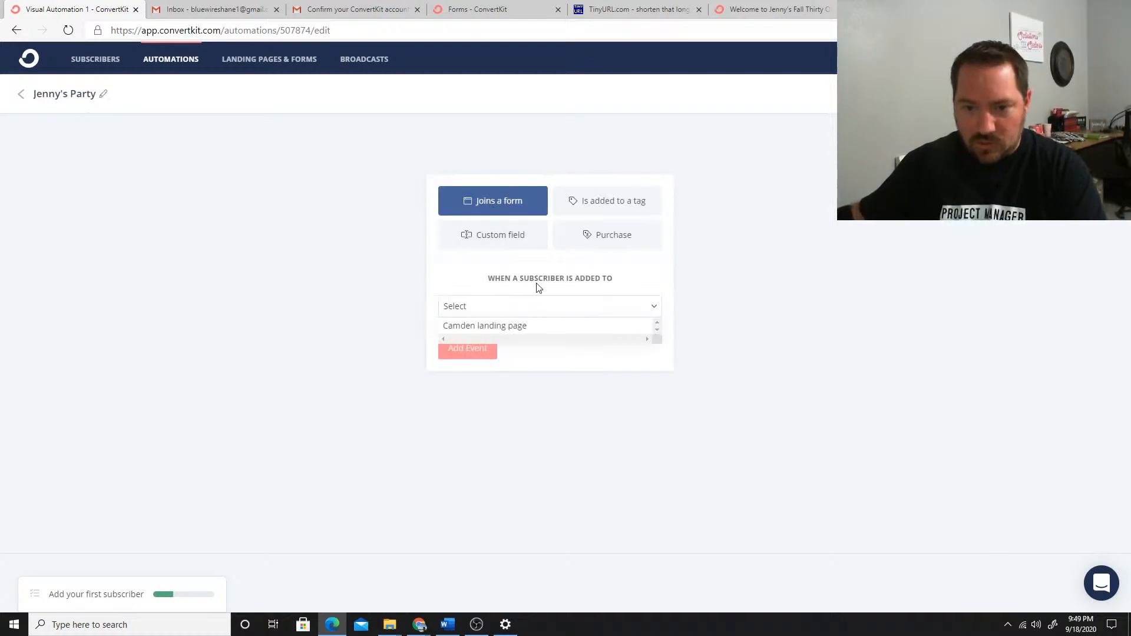
left_click(492, 328)
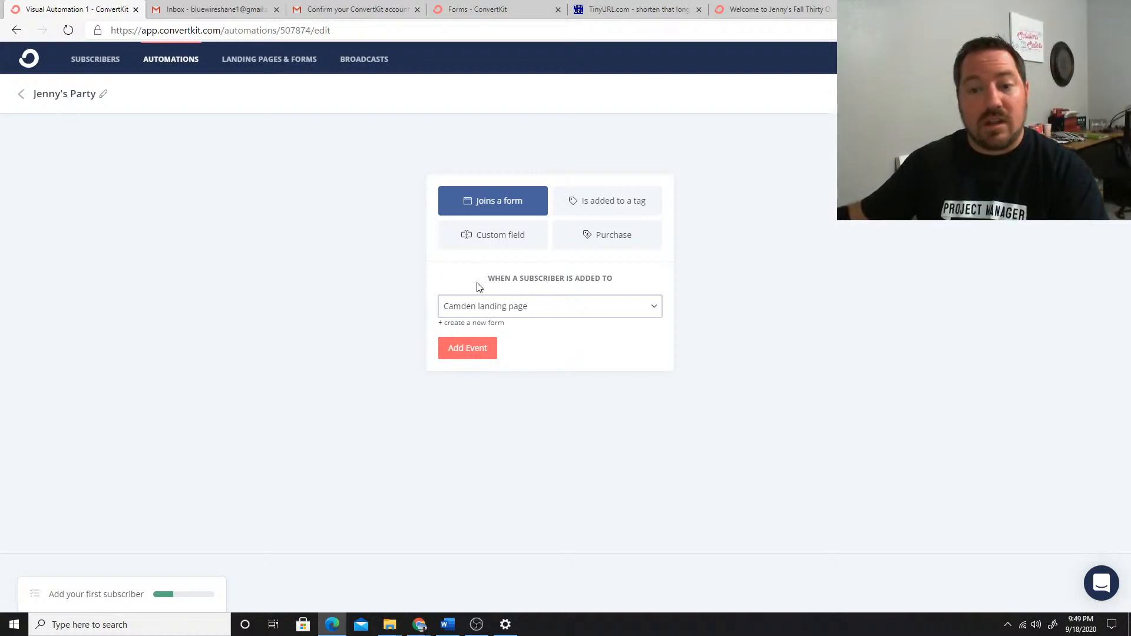
left_click(462, 352)
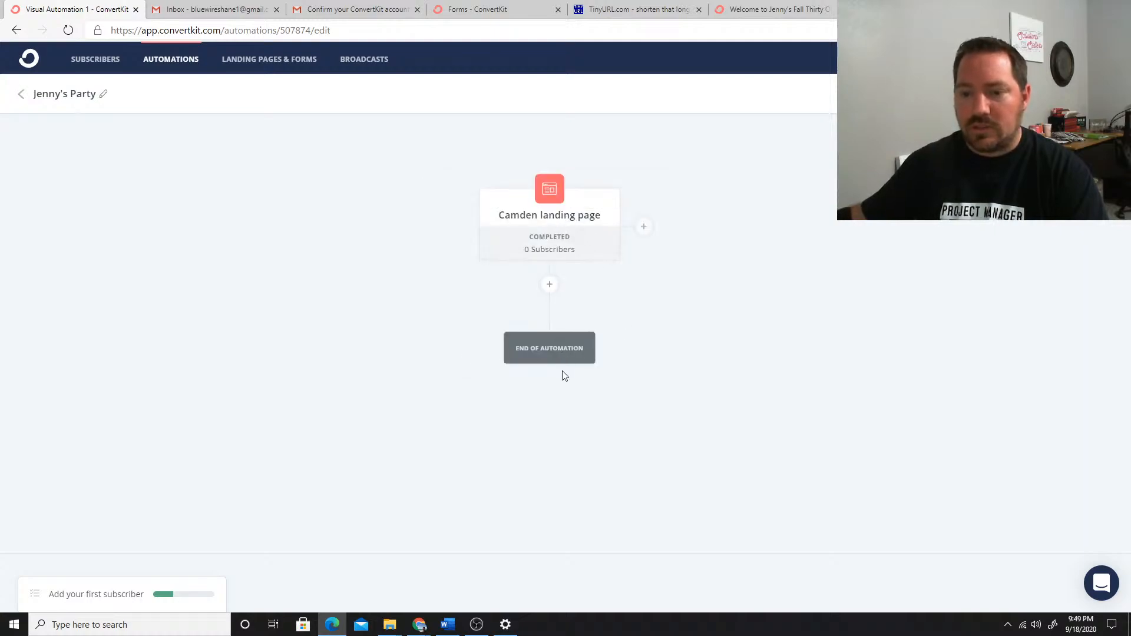
Add an action below the Camden landing page event that adds subscribers to the hostess's party tag
left_click(550, 287)
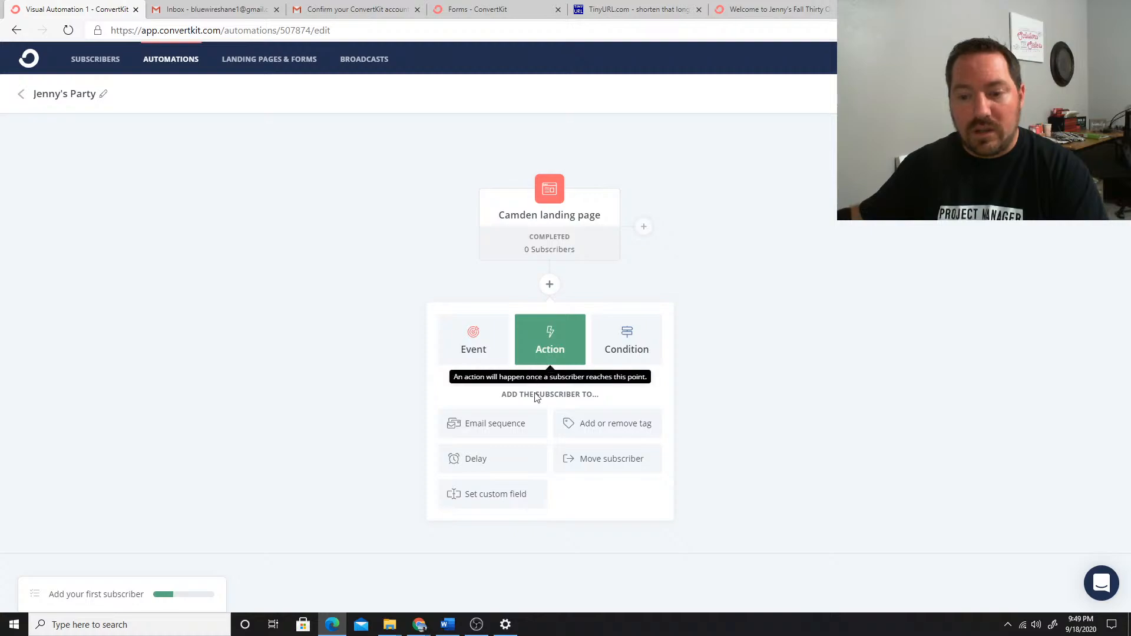
left_click(617, 430)
left_click(563, 457)
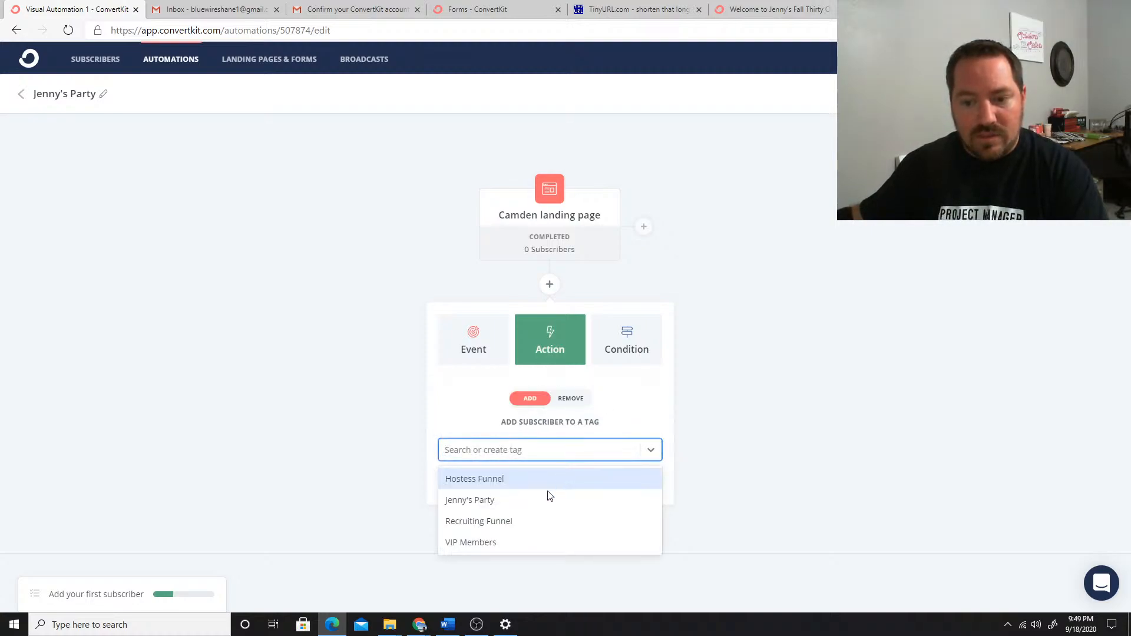
left_click(464, 502)
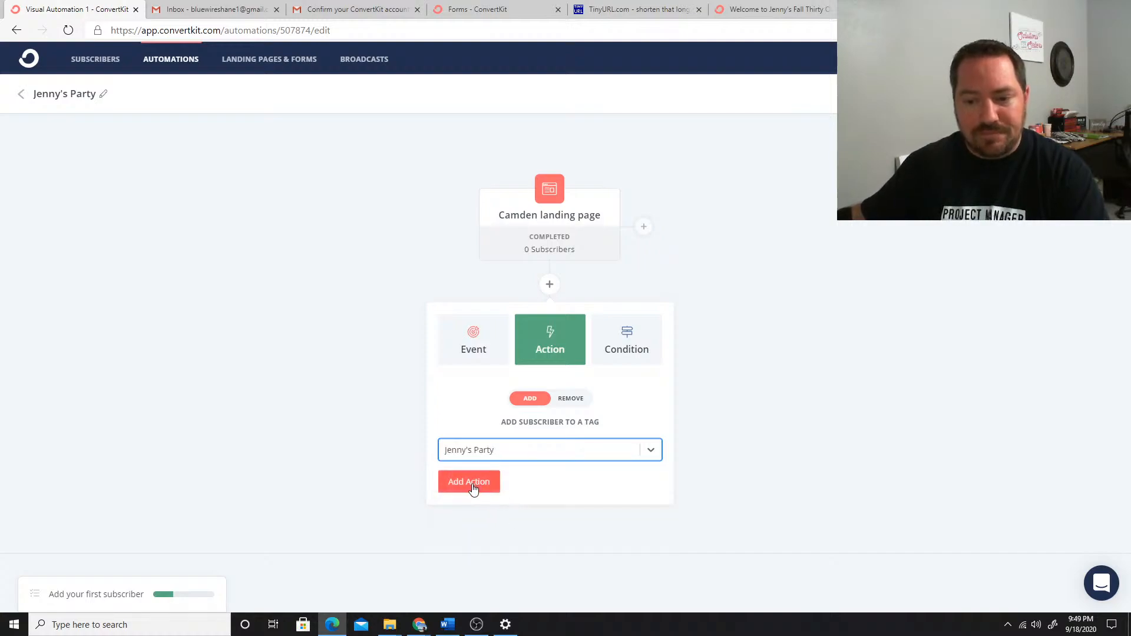
left_click(469, 482)
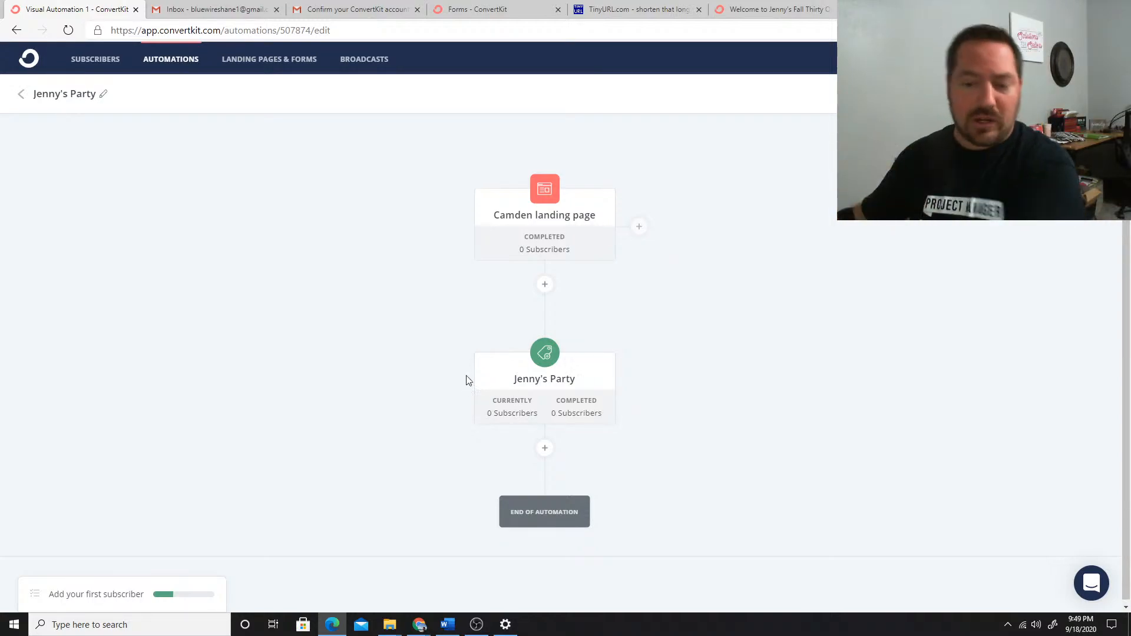
Add an action below the party tag that adds subscribers to the Email Party Script sequence
left_click(545, 451)
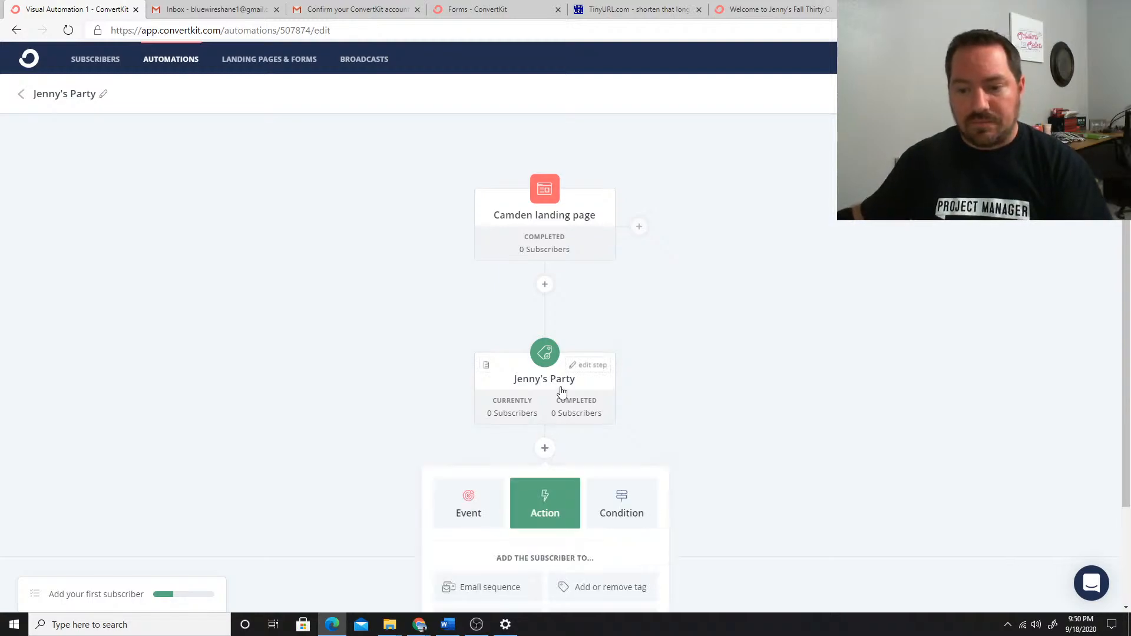
scroll(557, 395, "down", 2)
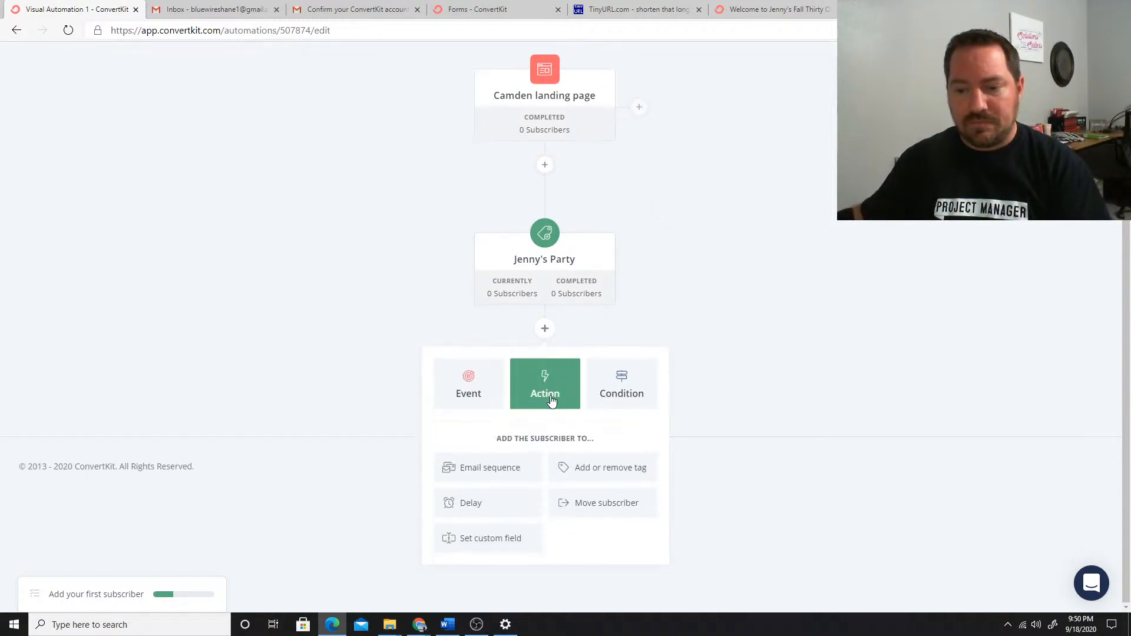
left_click(482, 471)
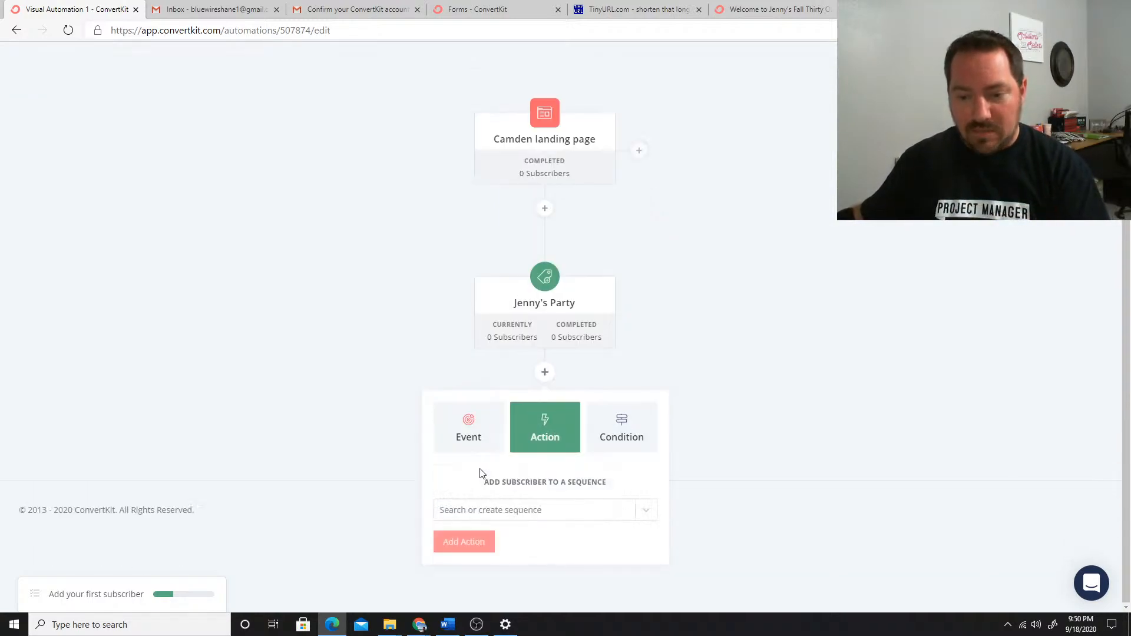
left_click(557, 513)
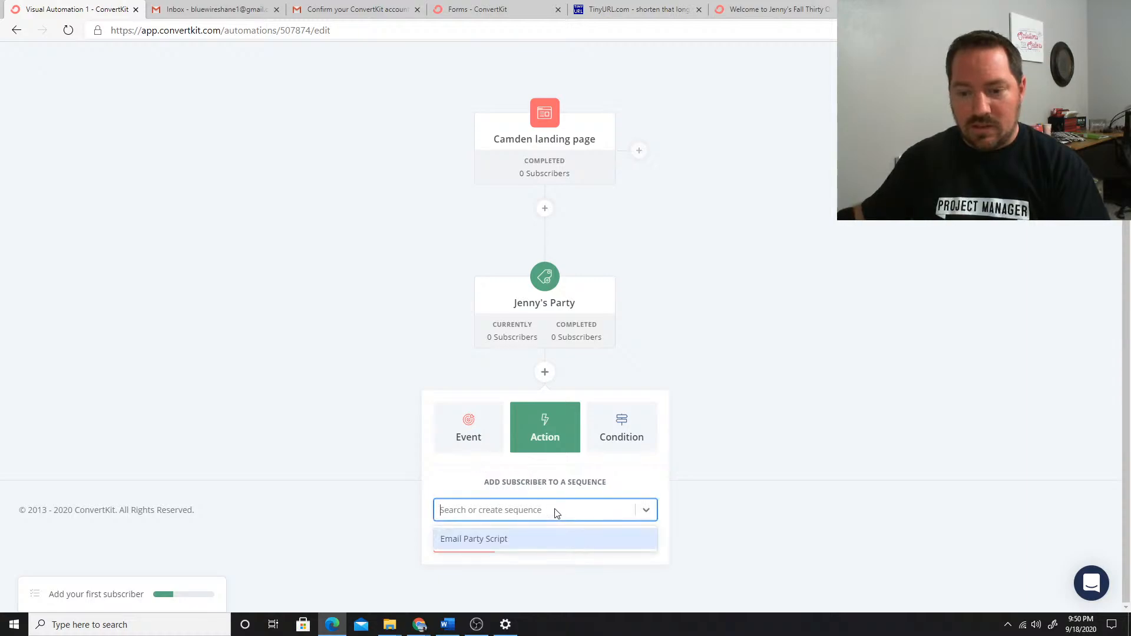
left_click(471, 539)
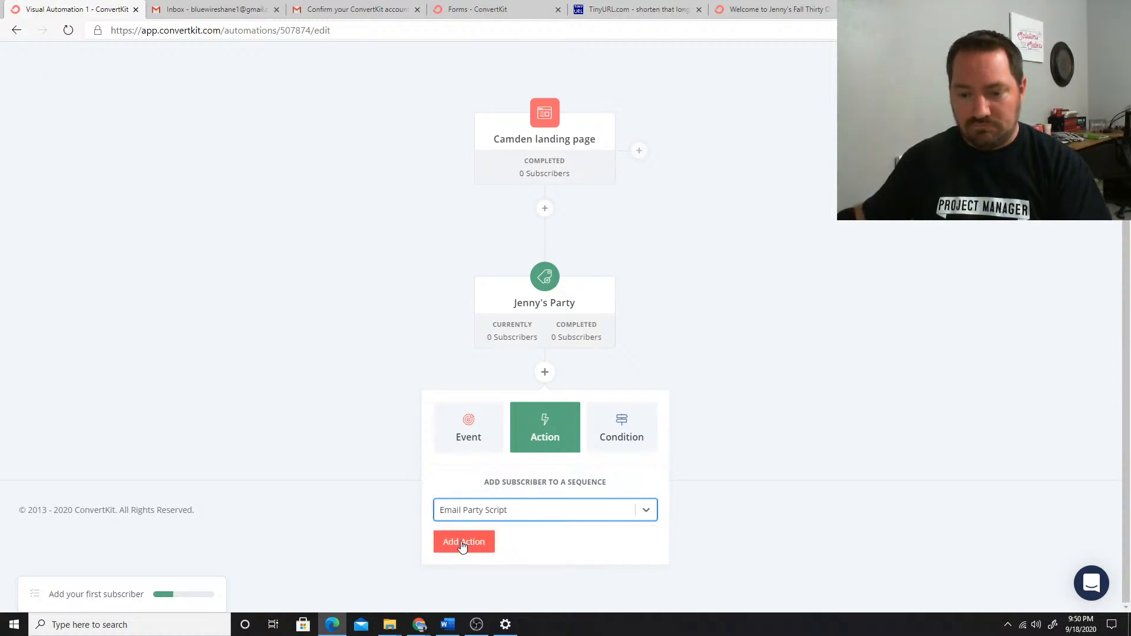
left_click(463, 542)
scroll(446, 531, "down", 2)
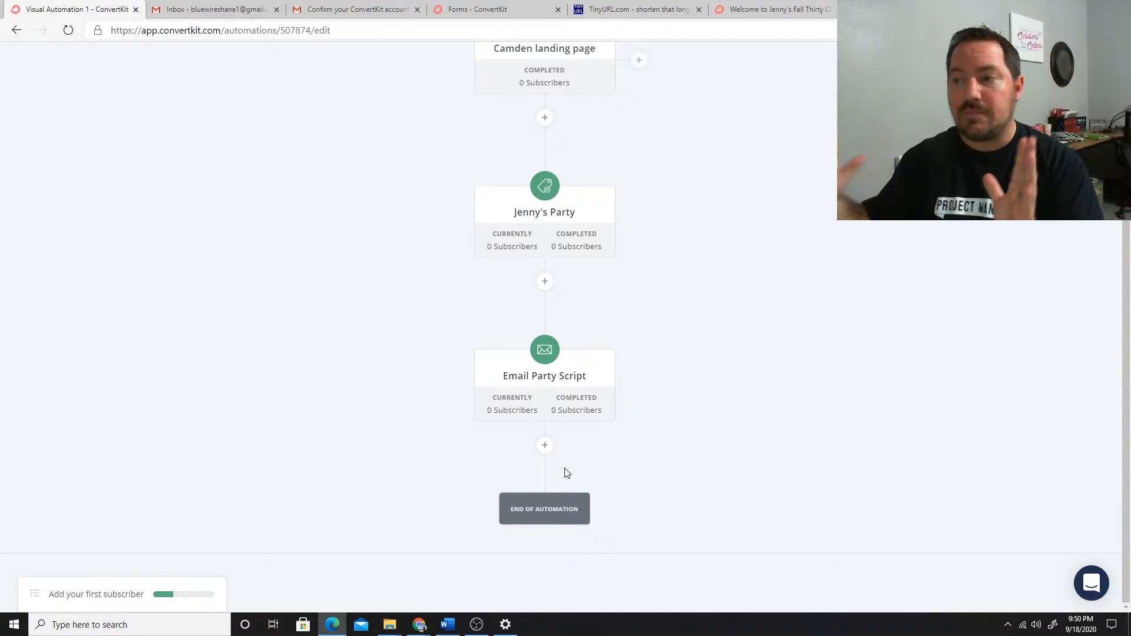
Turn on the party automation and confirm the activation
scroll(707, 236, "up", 3)
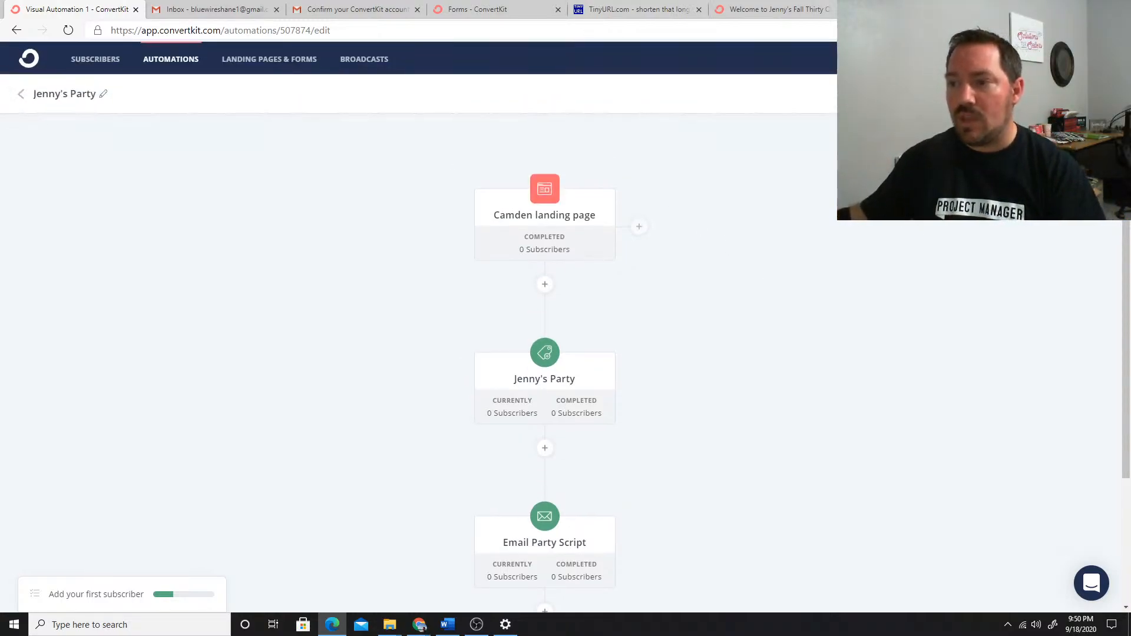
left_click(1072, 93)
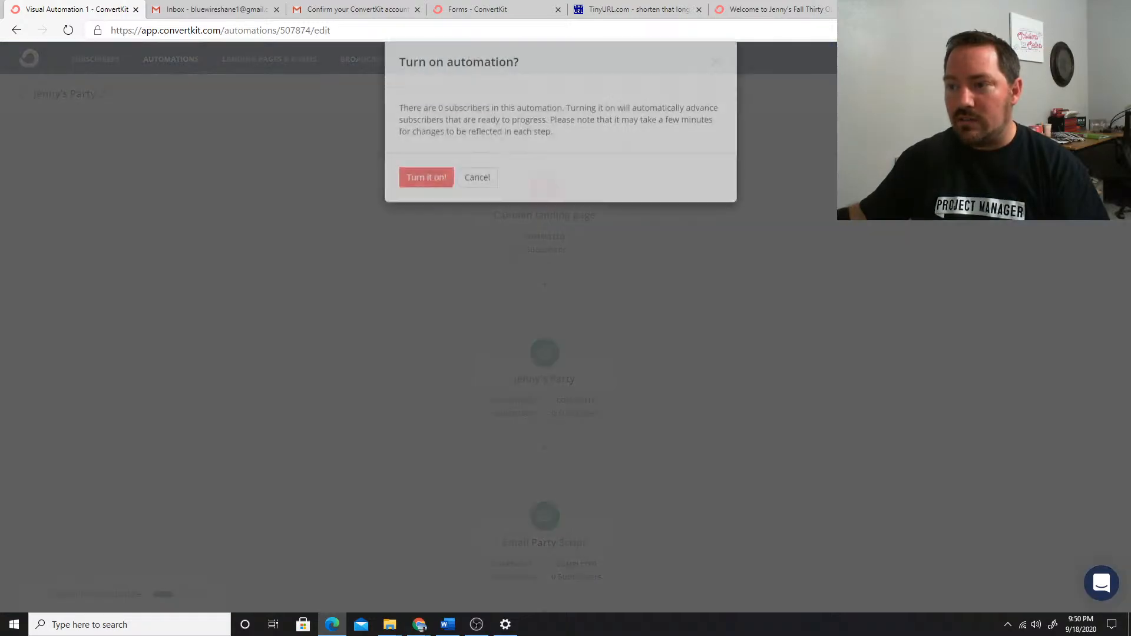
left_click(432, 199)
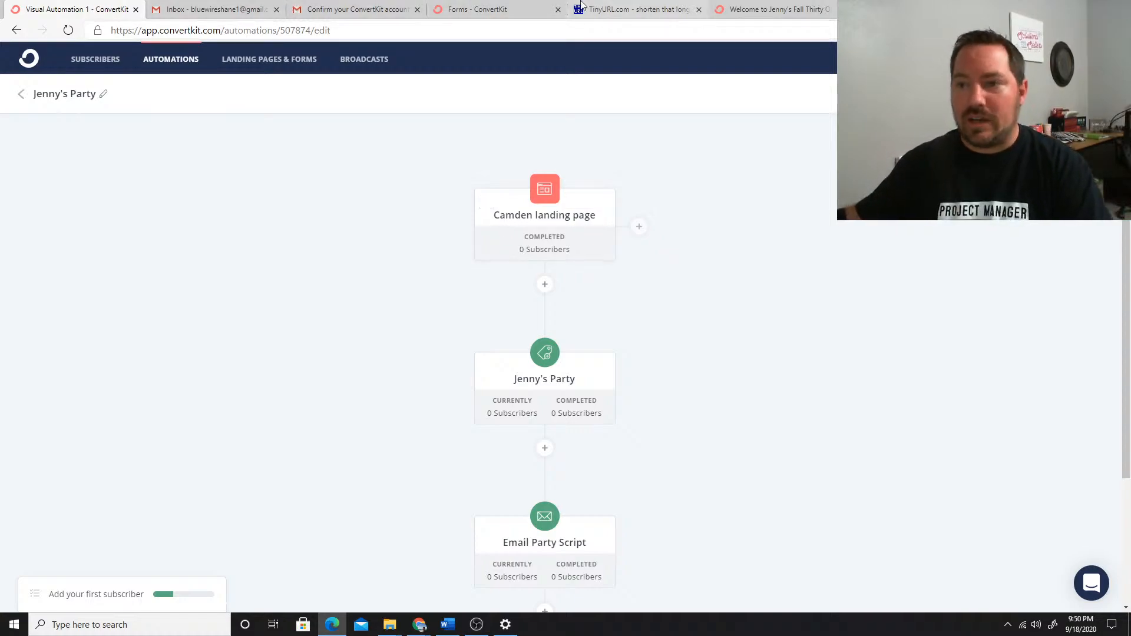
On the published party landing page, fill in the registration form's email address and first name
left_click(789, 8)
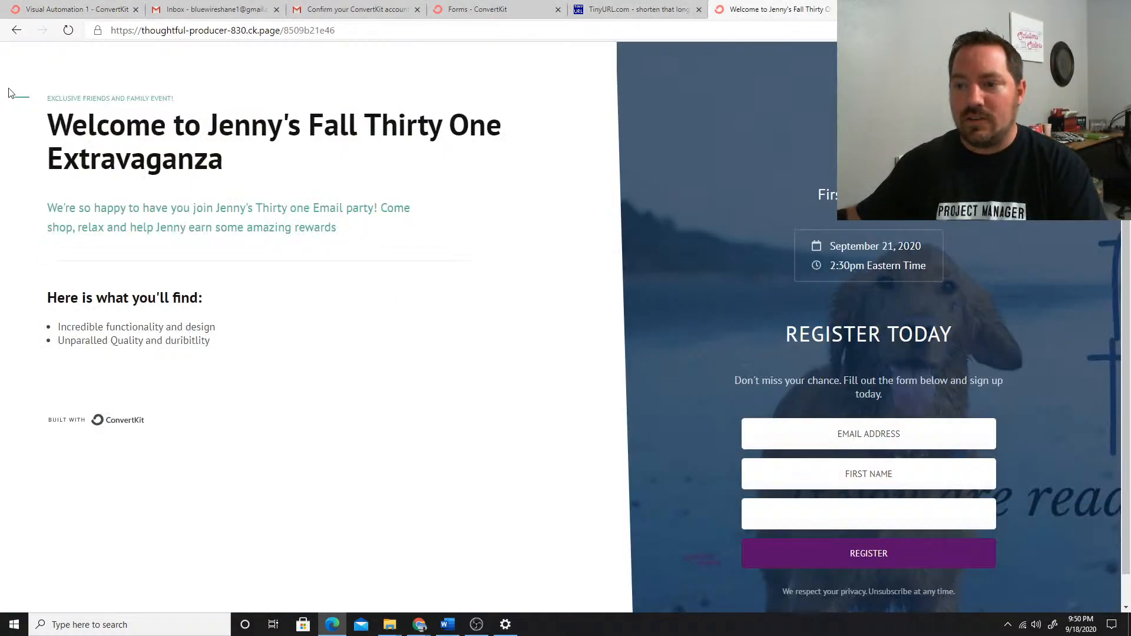
left_click(882, 434)
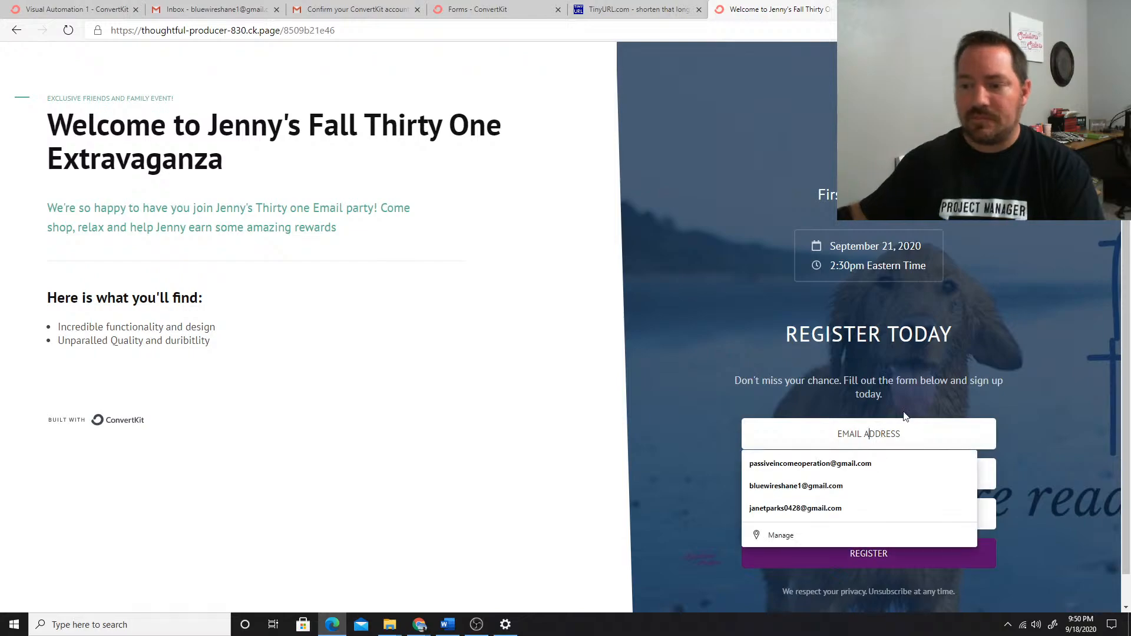
type("blue")
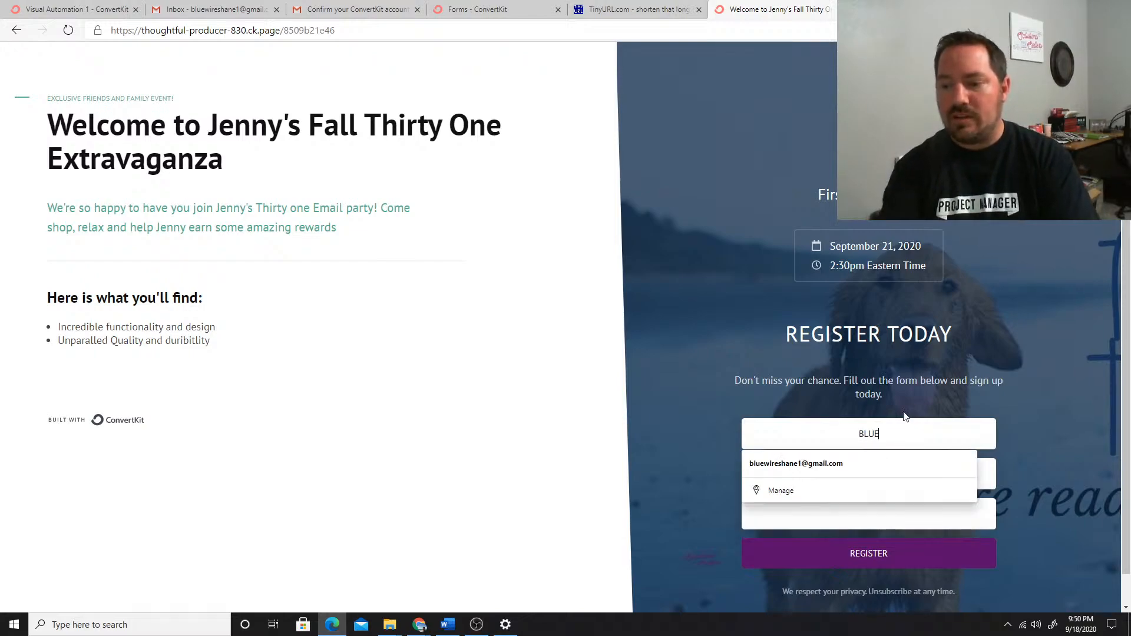
key("Down")
key("Return")
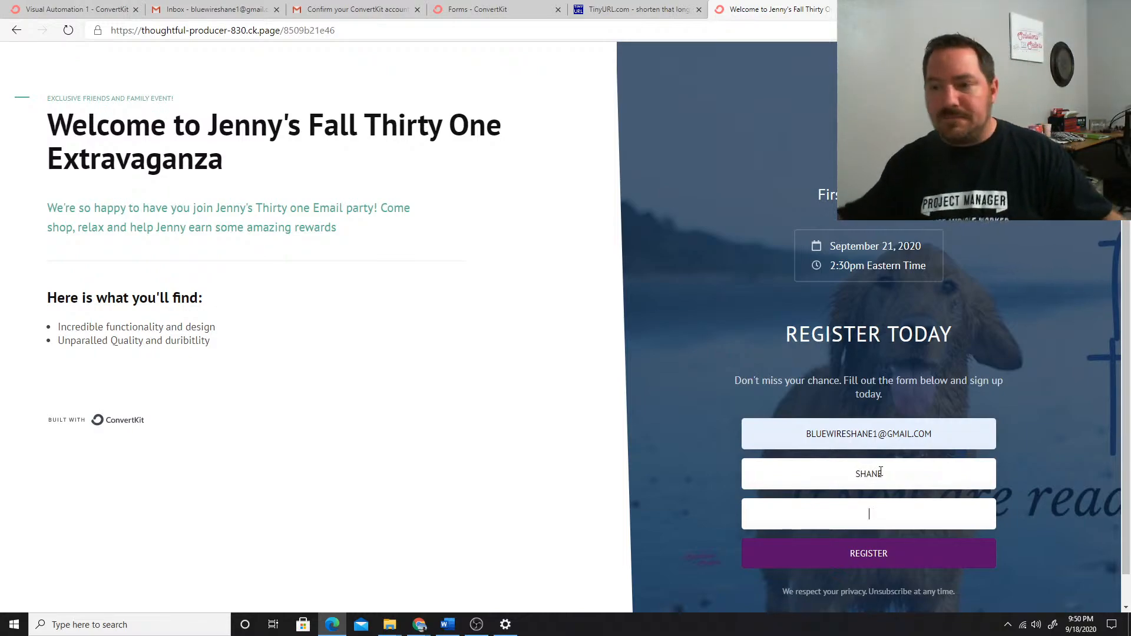
Return to ConvertKit, open the Email Party Script sequence and set its welcome email's status to Active
left_click(353, 8)
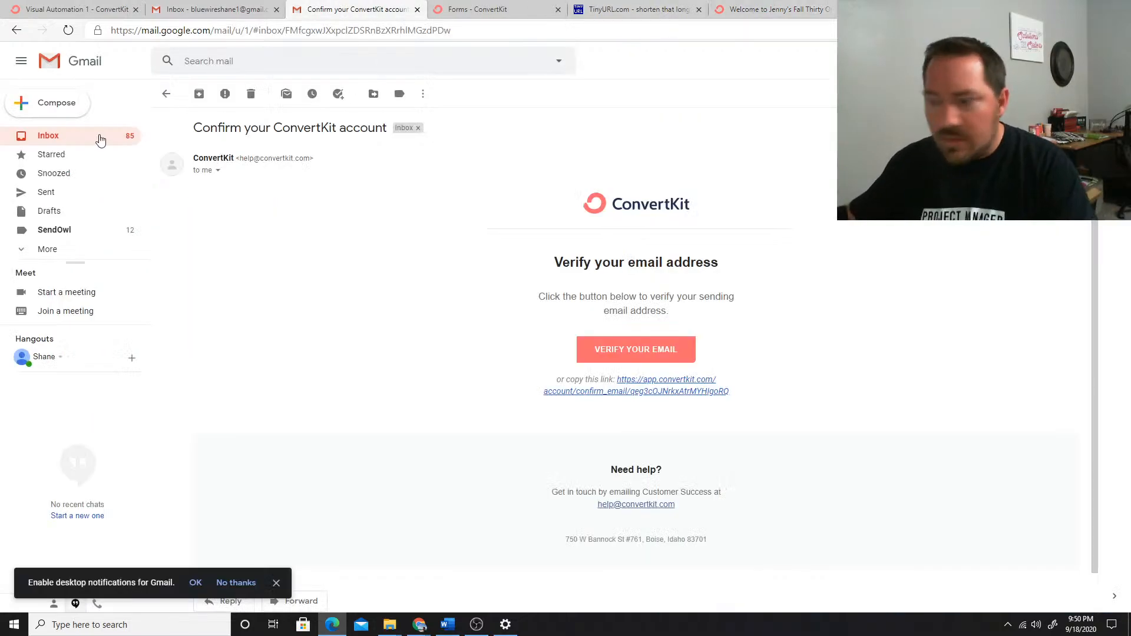
left_click(99, 10)
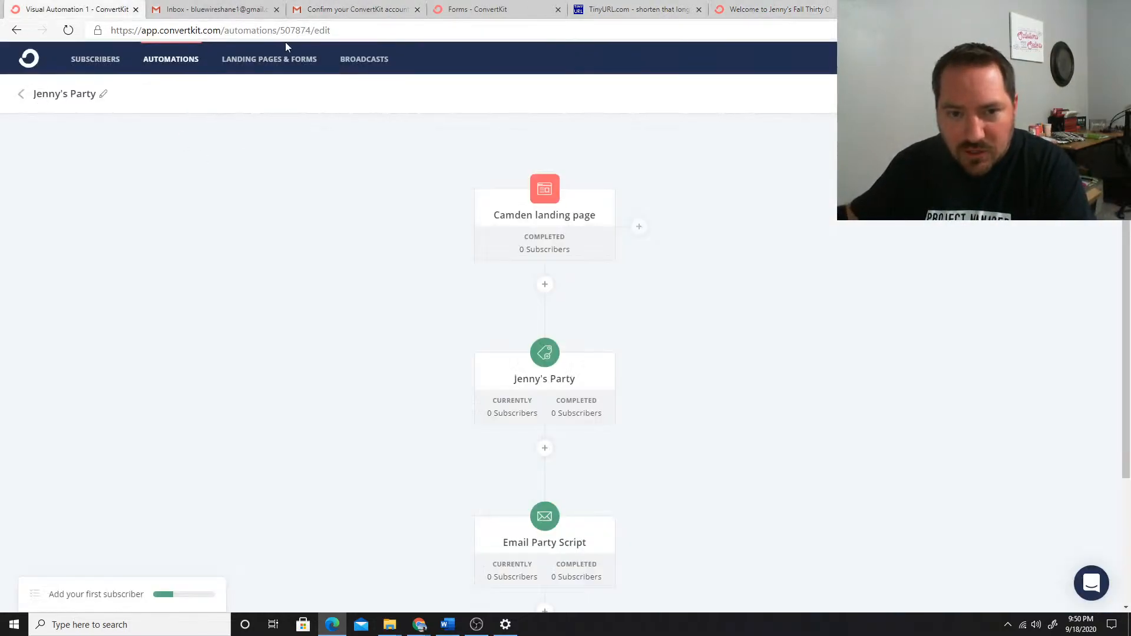
left_click(171, 63)
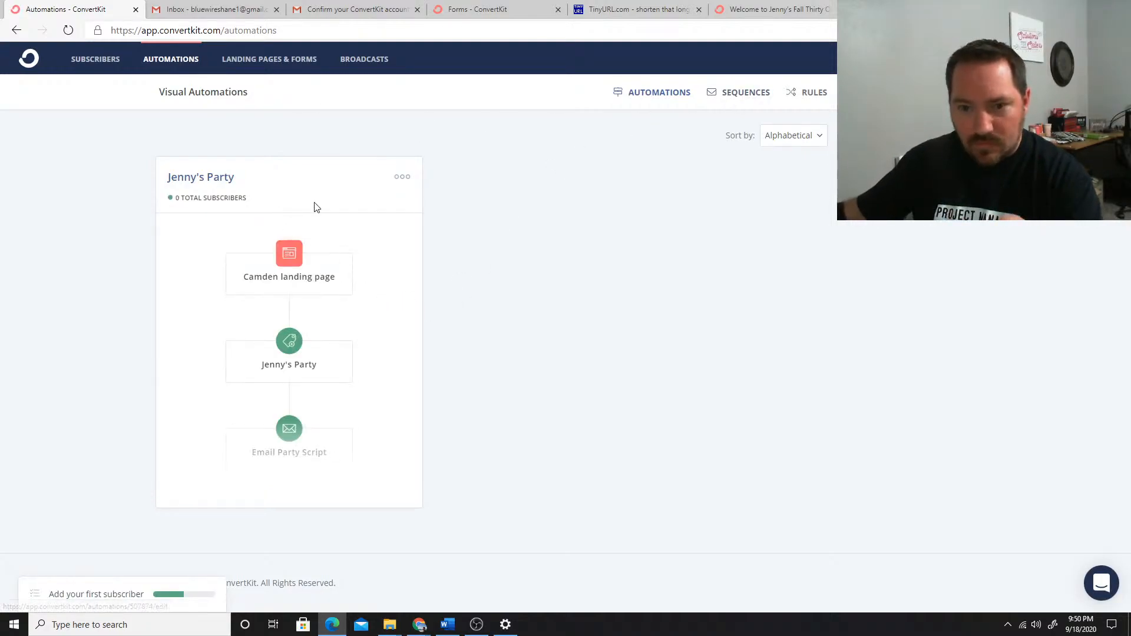
left_click(732, 97)
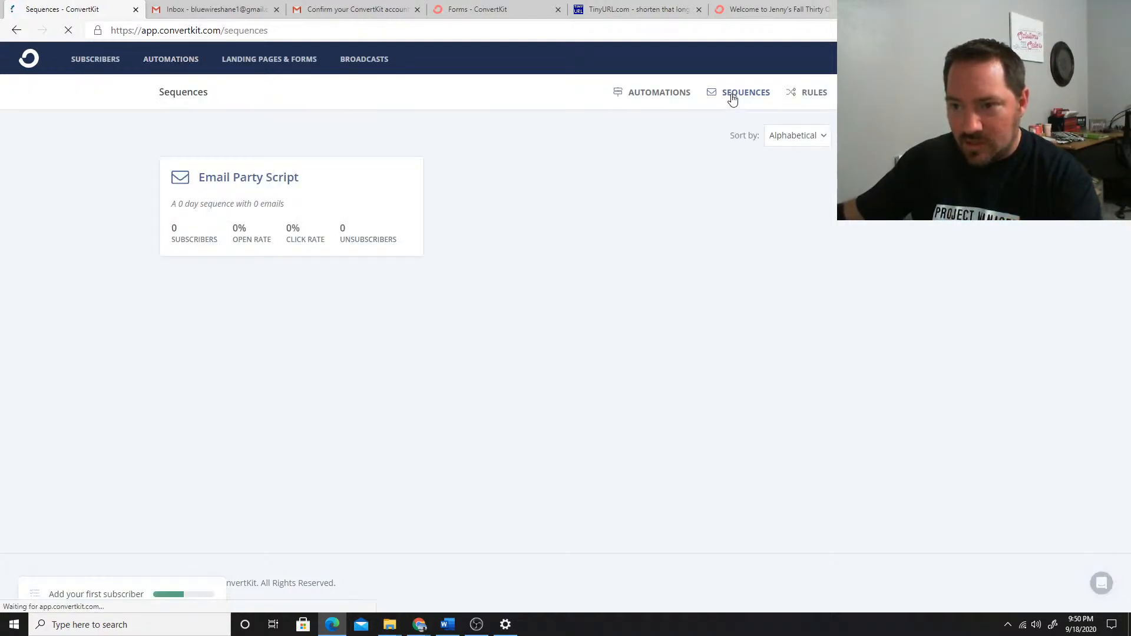
left_click(246, 180)
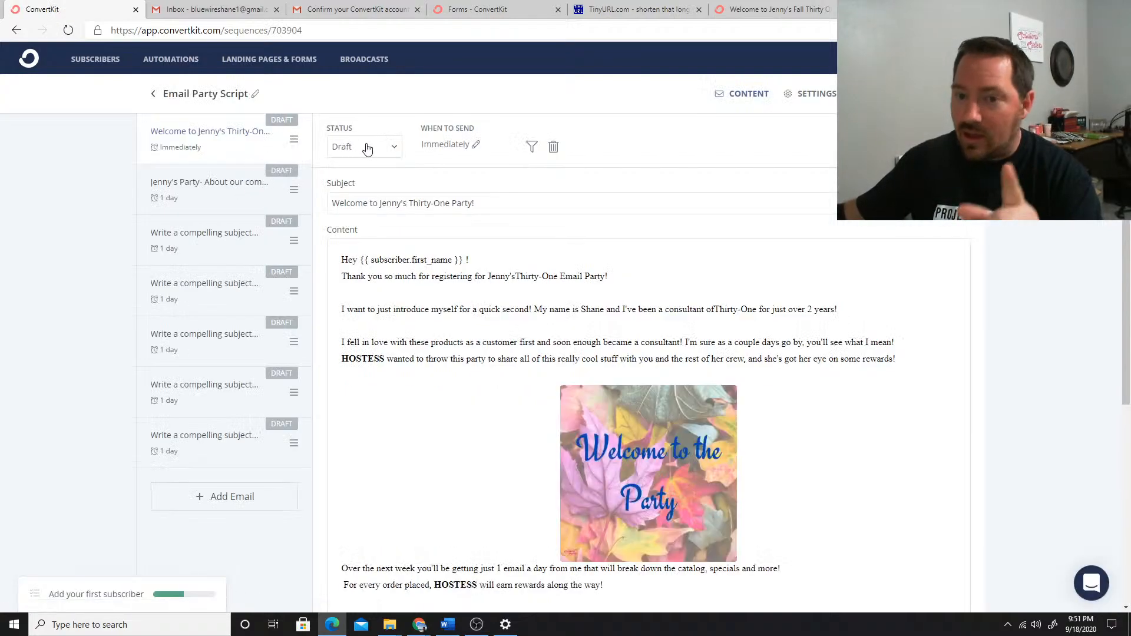
left_click(367, 148)
left_click(361, 185)
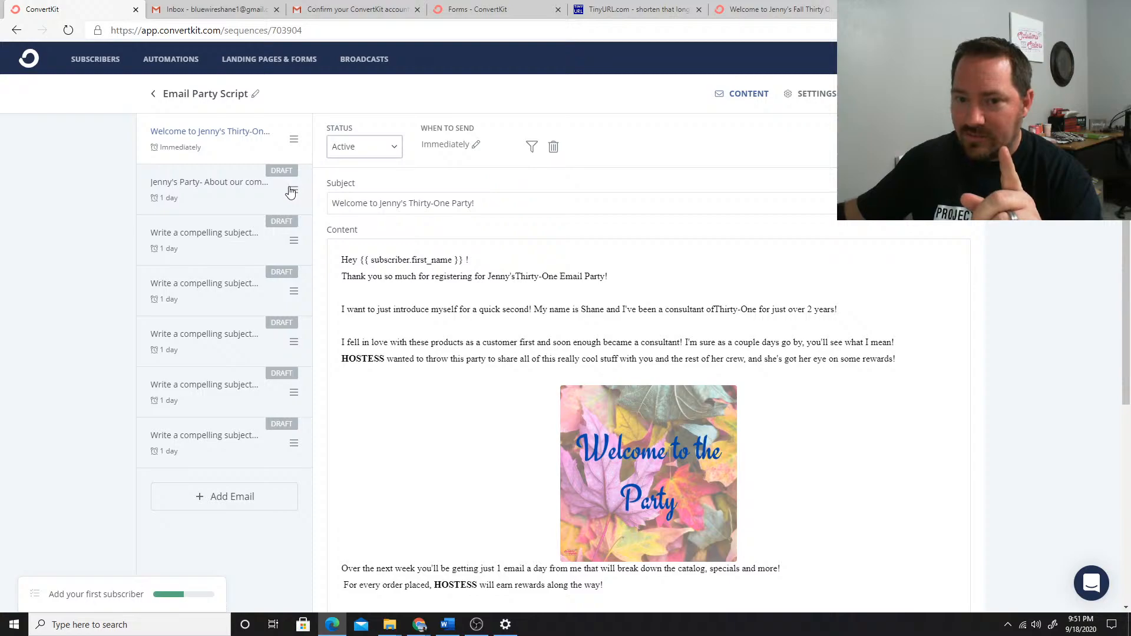
Set the status of the sequence's second email, about the company, to Active
left_click(290, 191)
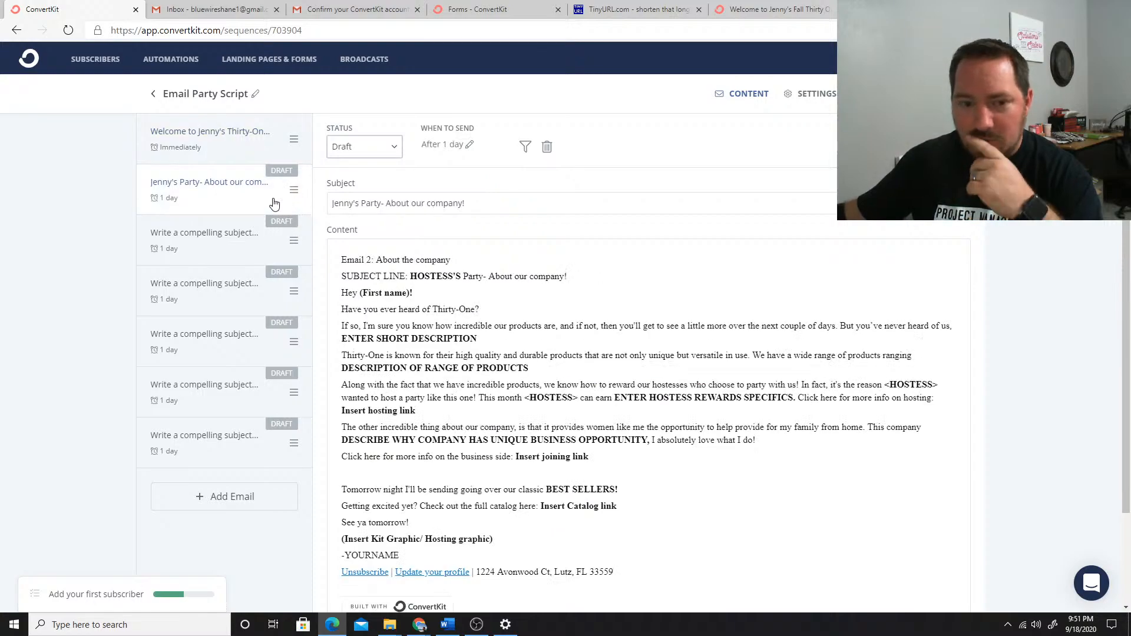
left_click(361, 149)
left_click(359, 184)
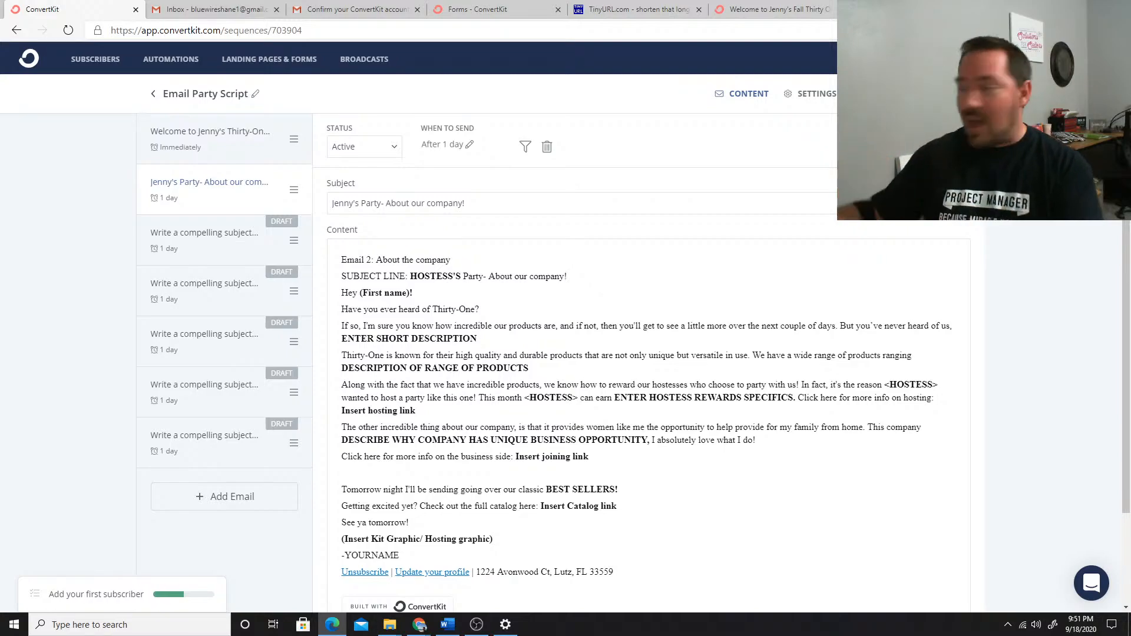
Return to the party landing page, enter the registrant's last name in the remaining field and submit the registration
left_click(797, 7)
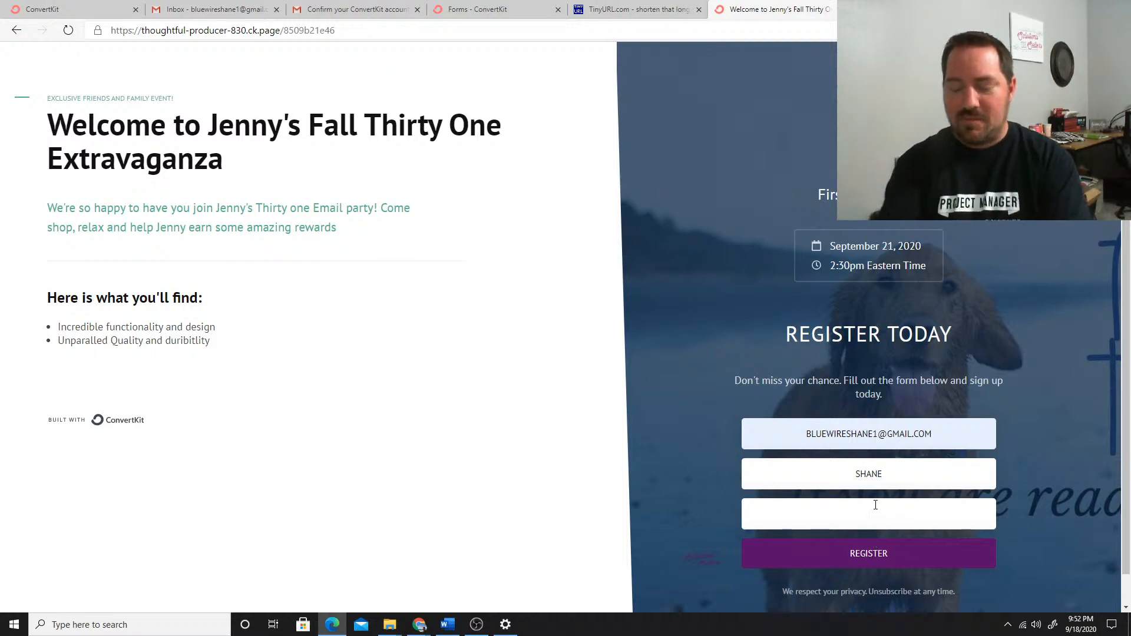
type("PARKS")
scroll(884, 505, "down", 1)
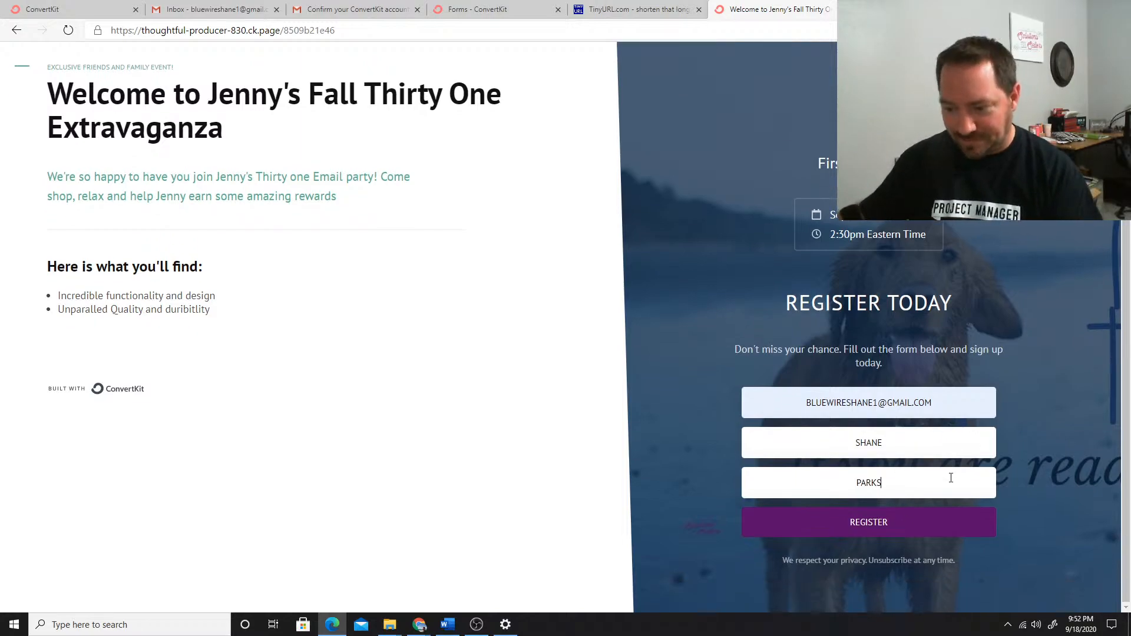
left_click(874, 530)
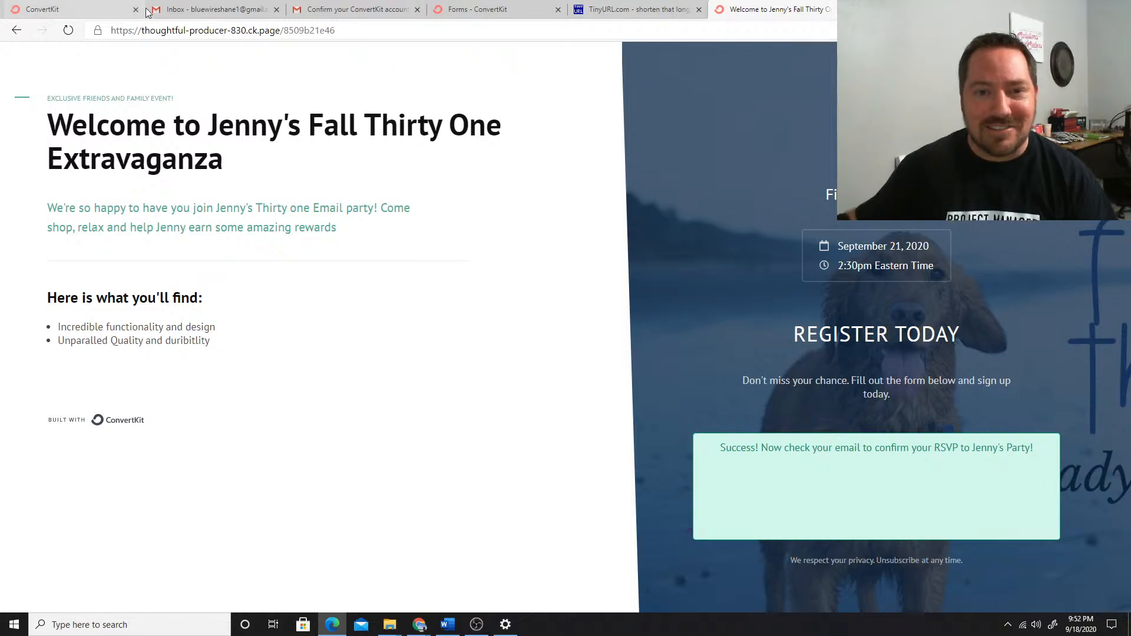
Switch to the registrant's Gmail inbox, open the party attendance email and confirm the subscription
left_click(184, 4)
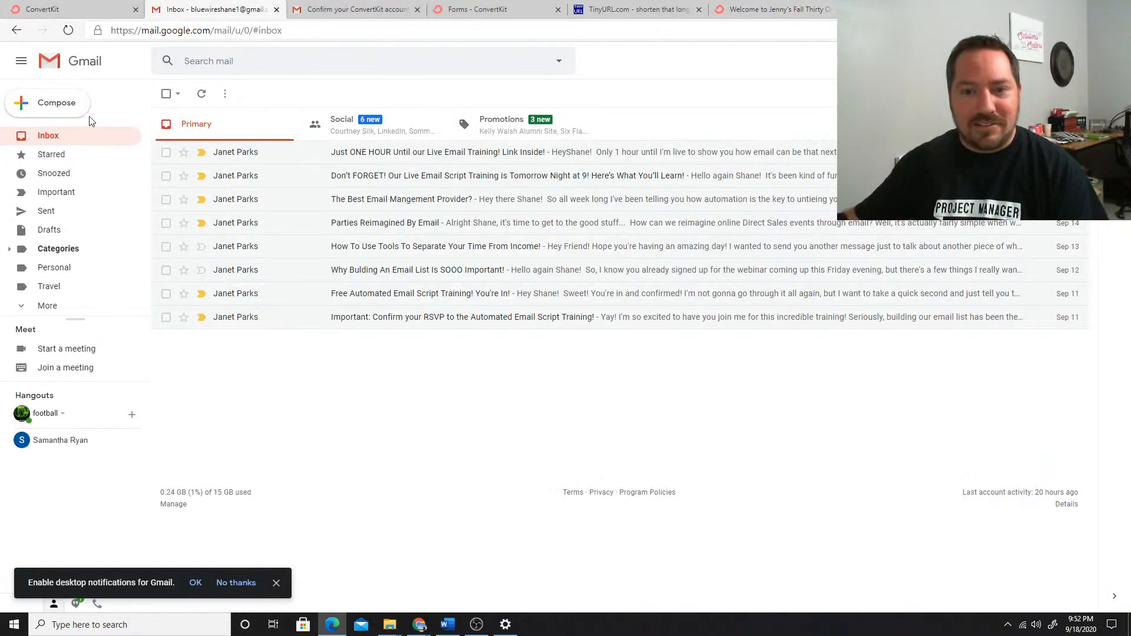
left_click(50, 139)
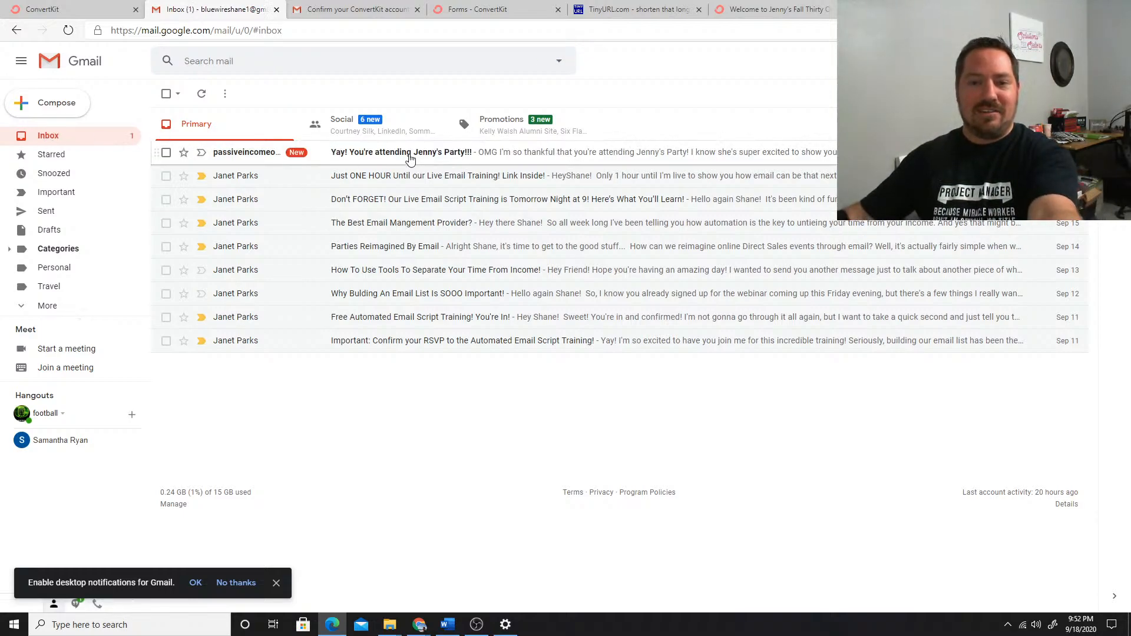
left_click(445, 158)
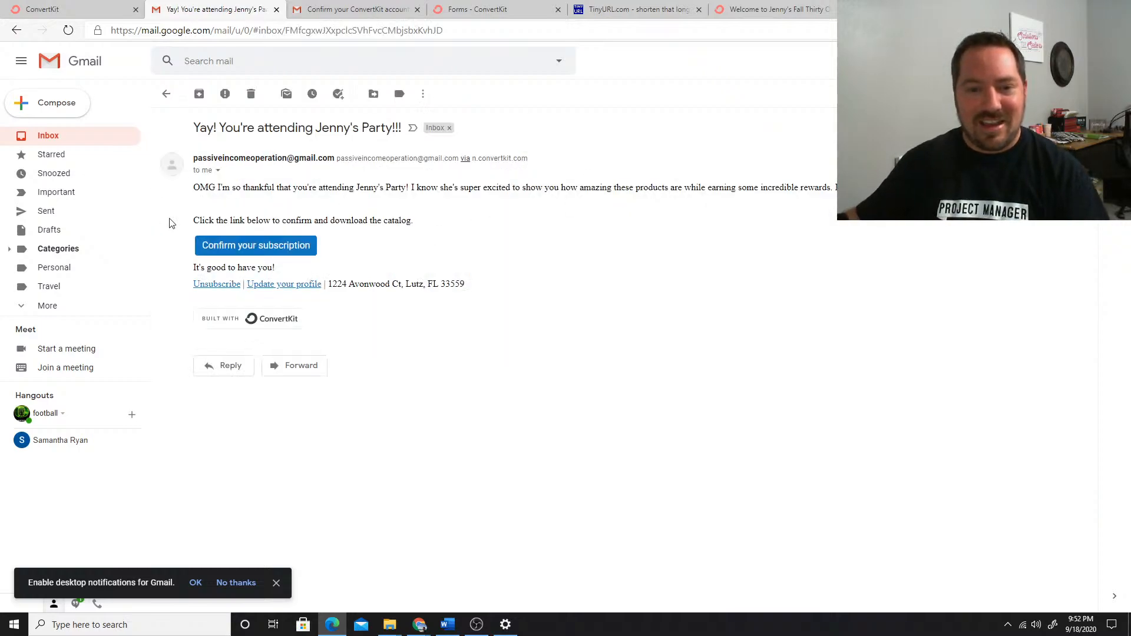
left_click(256, 246)
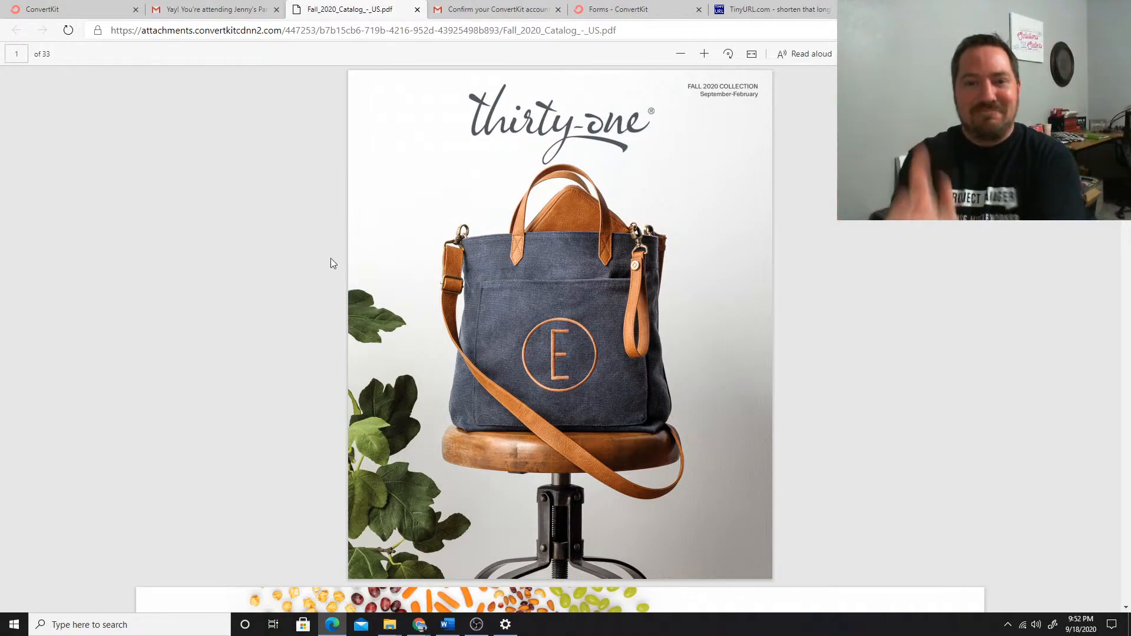
Look over the opening pages of the Fall 2020 catalog PDF and return to the confirmation email
scroll(504, 306, "down", 15)
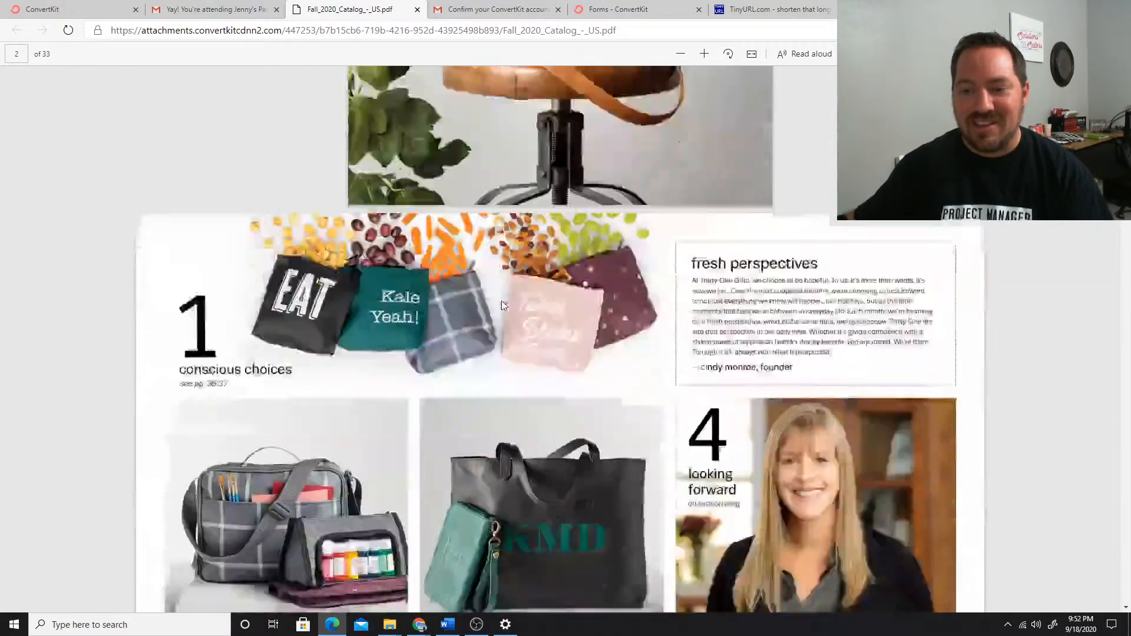
scroll(593, 372, "up", 15)
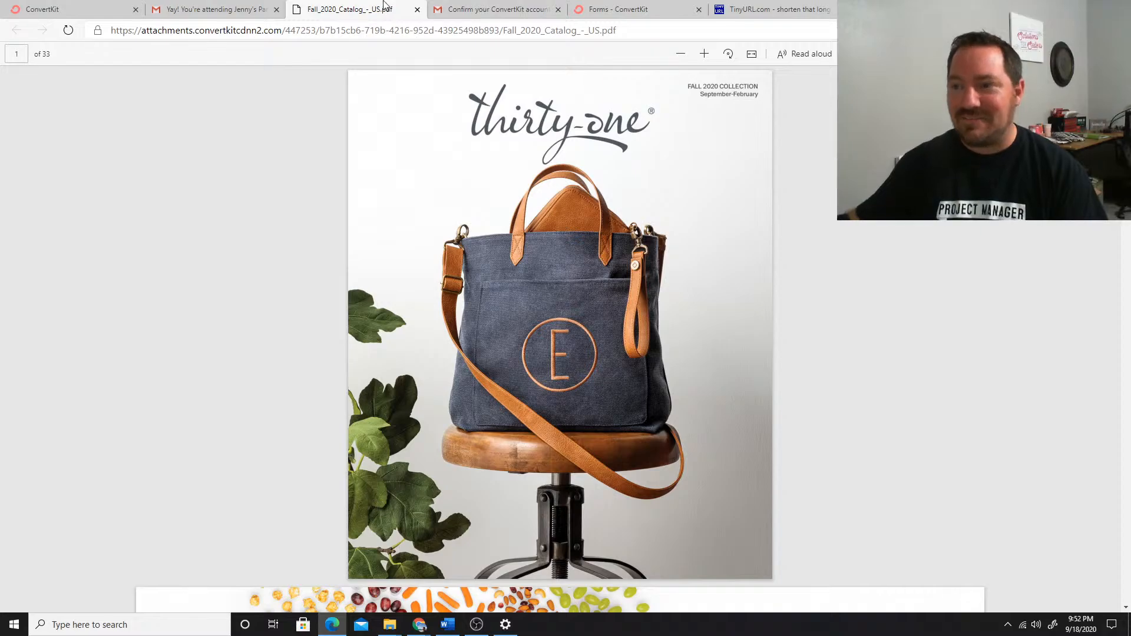
left_click(212, 7)
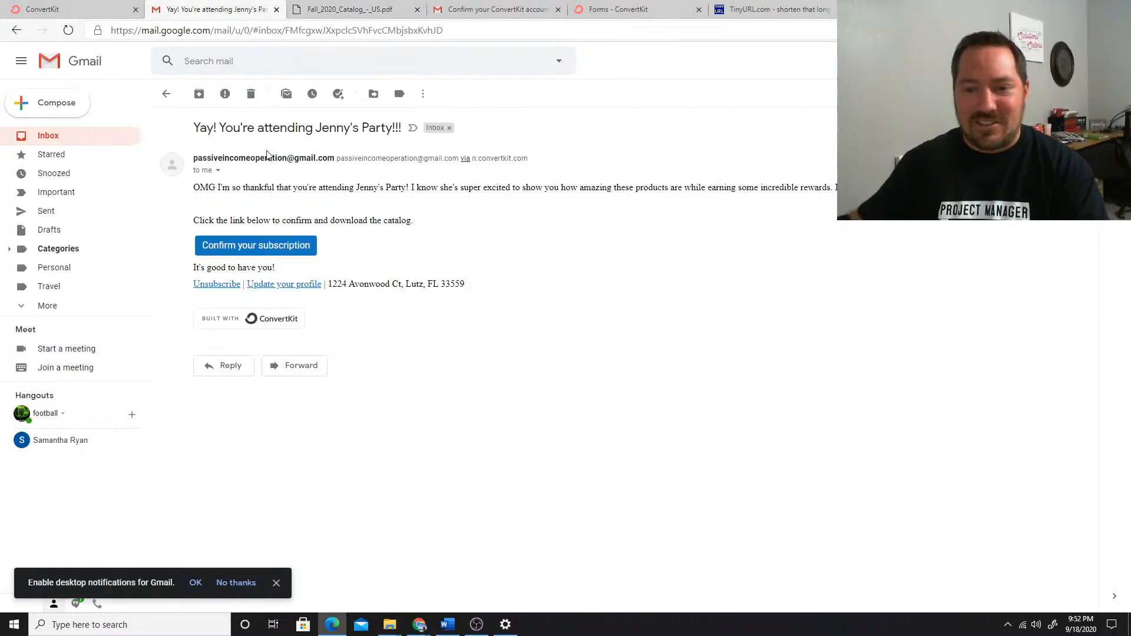
Return to the registrant's Gmail inbox, reload it to check for the party welcome email, and go back to the Email Party Script sequence
left_click(166, 95)
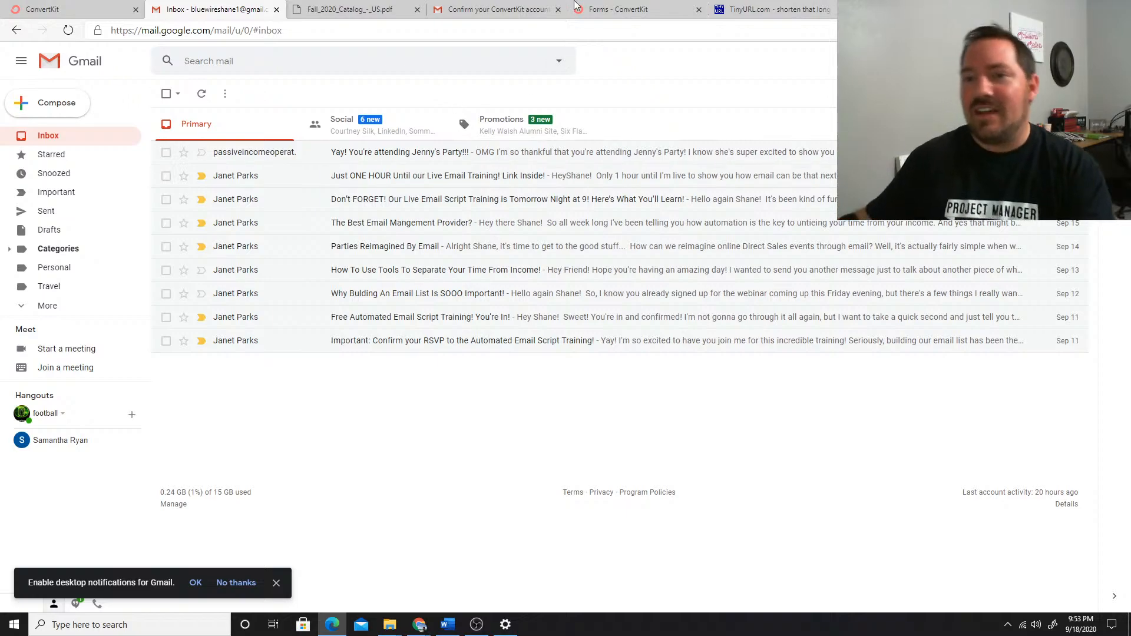
left_click(68, 30)
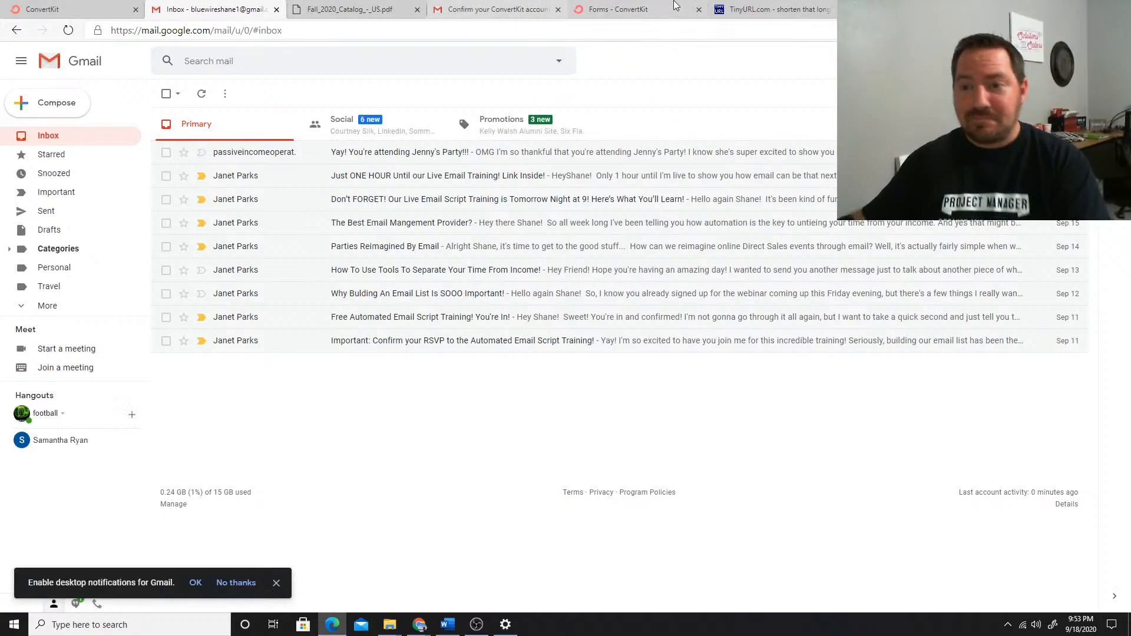
left_click(58, 13)
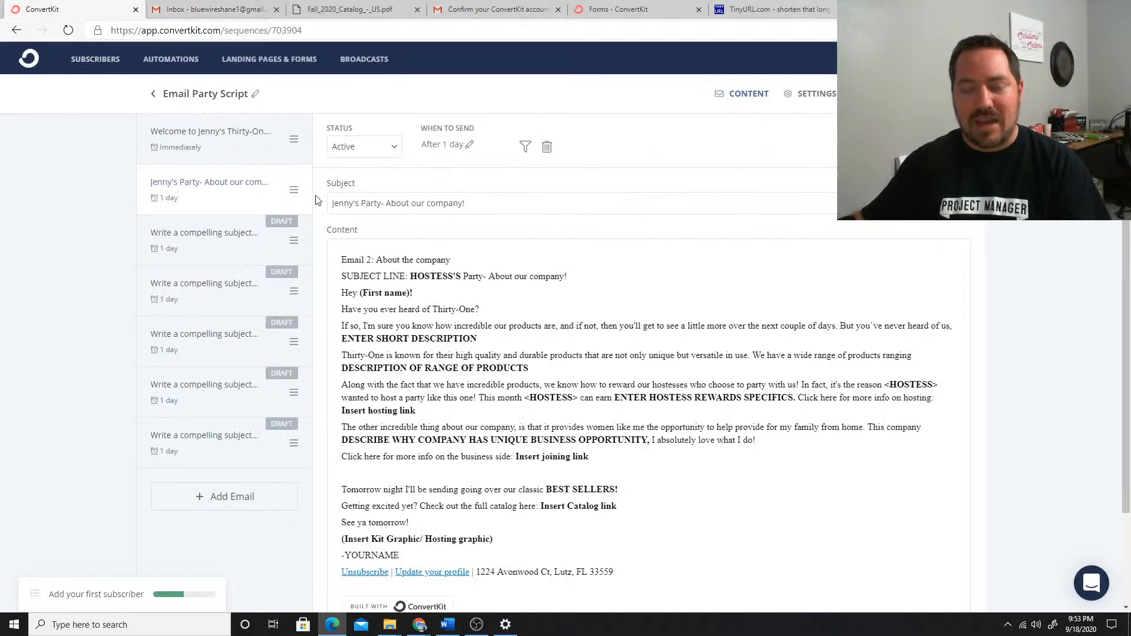
scroll(248, 241, "down", 1)
scroll(249, 242, "up", 1)
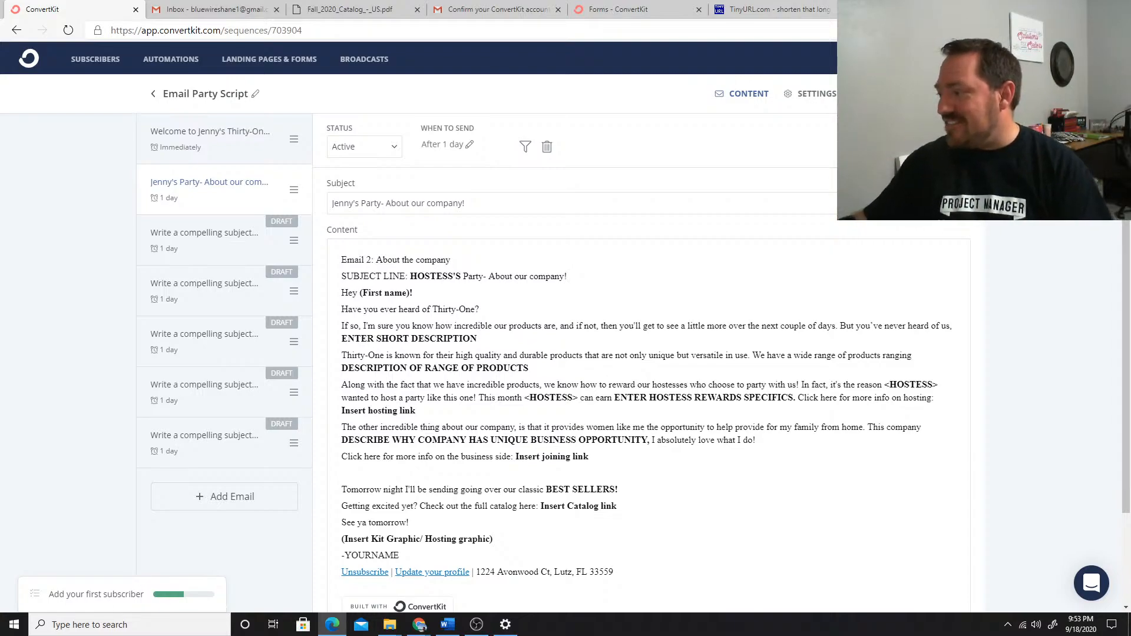
Switch to the Chrome window with the other ConvertKit account and open its list of visual automations
key("alt+Tab")
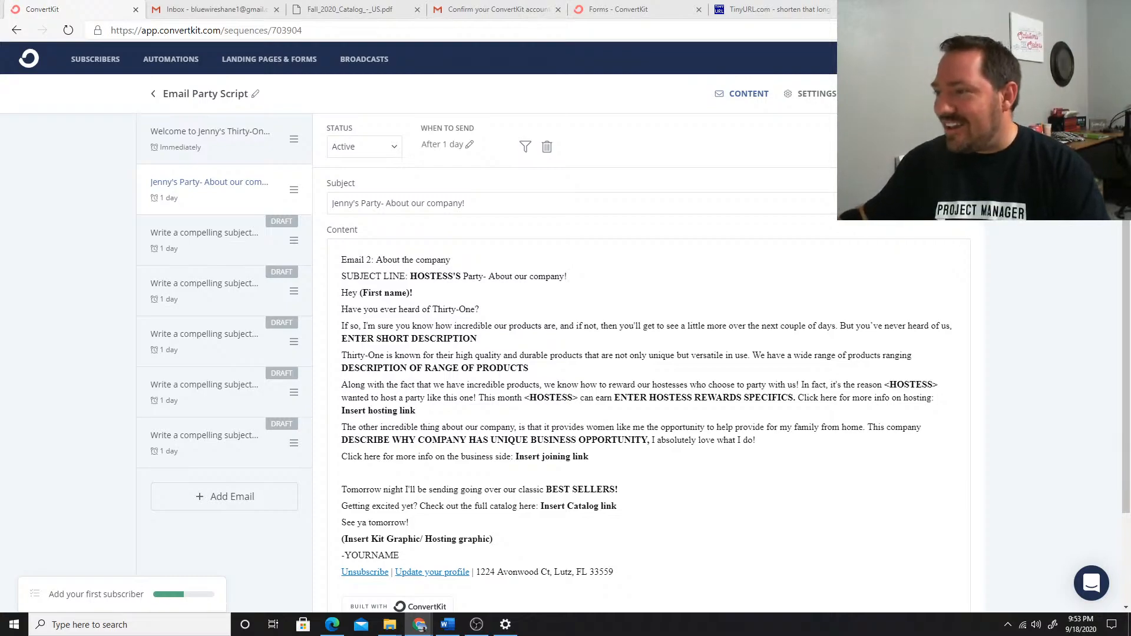
left_click_drag(1130, 37, 310, 11)
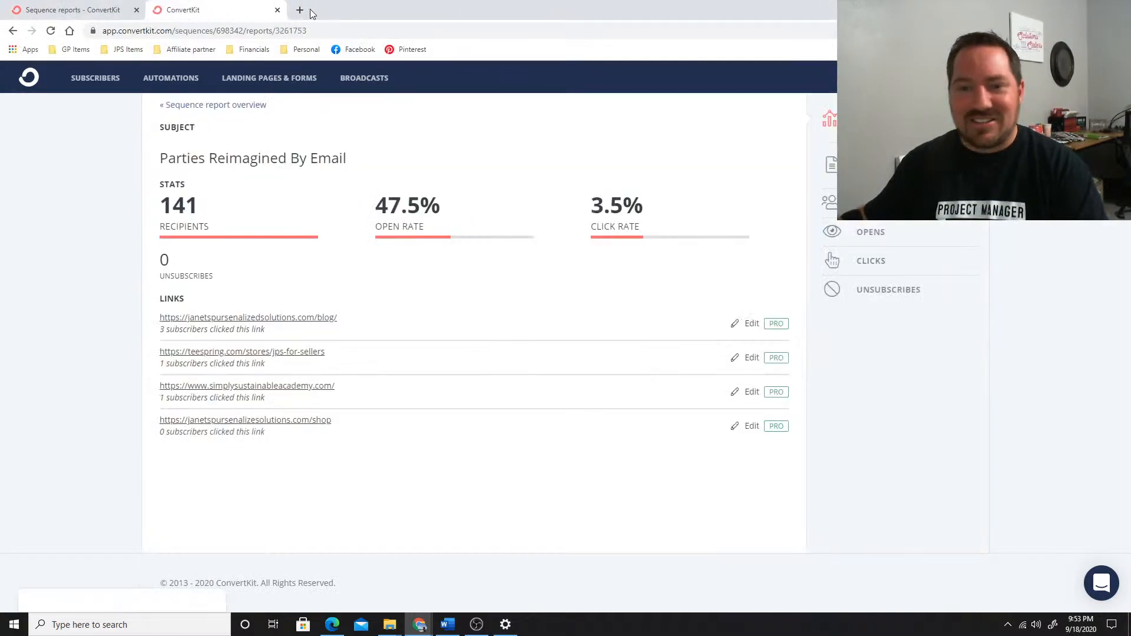
left_click(176, 82)
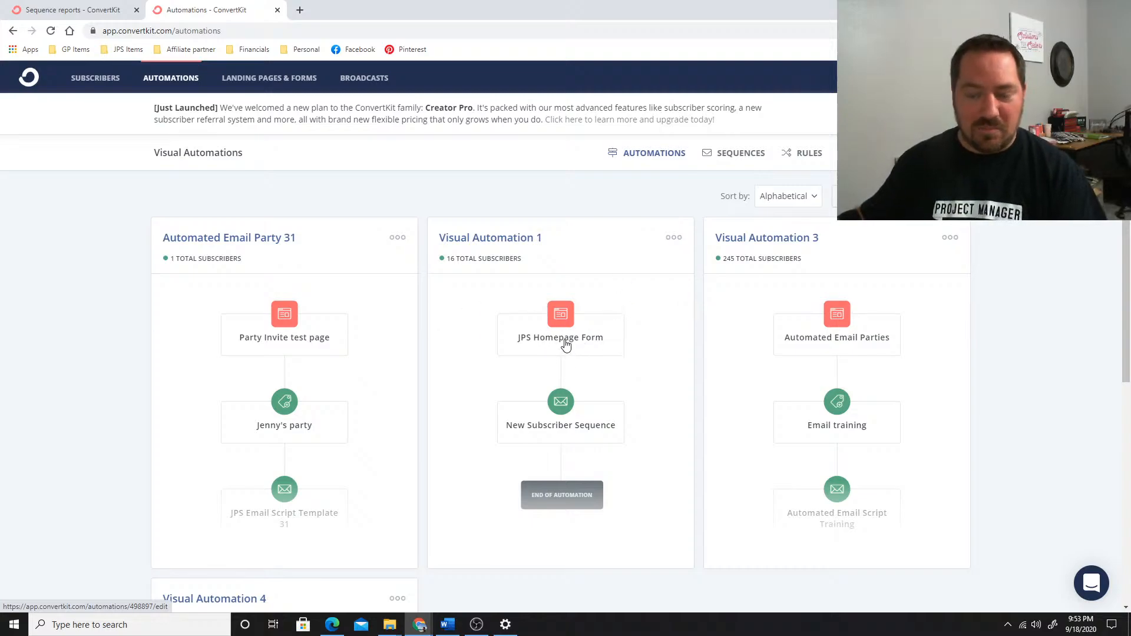
Open janetspursenalizedsolutions.com in a new tab, view the homepage's free sample script offer, and return to the automations list
left_click(300, 10)
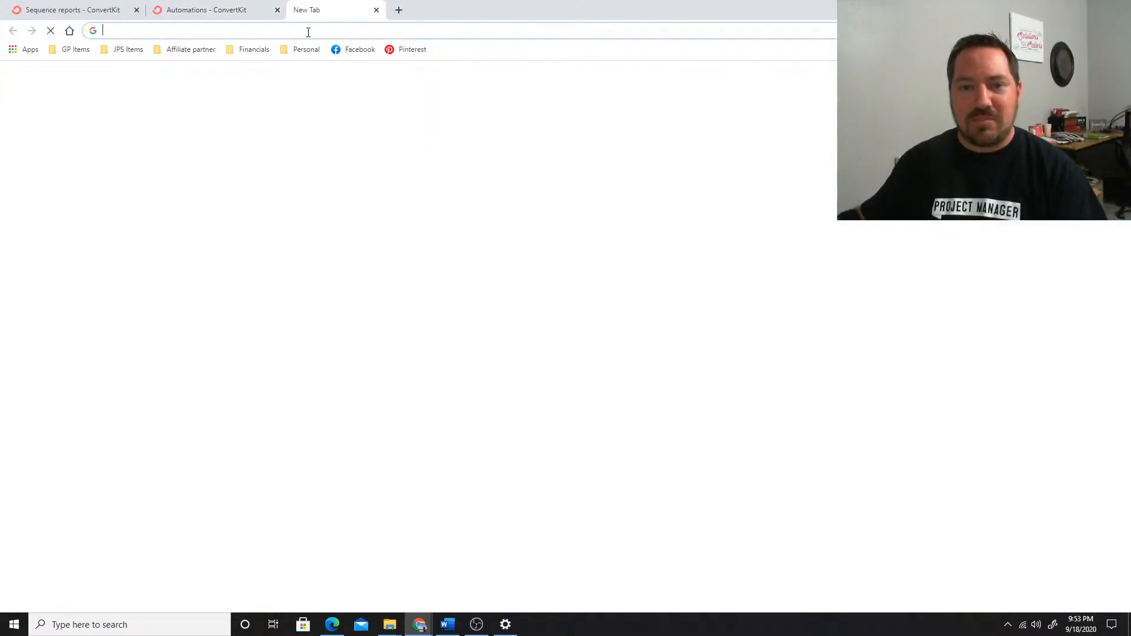
type("janet")
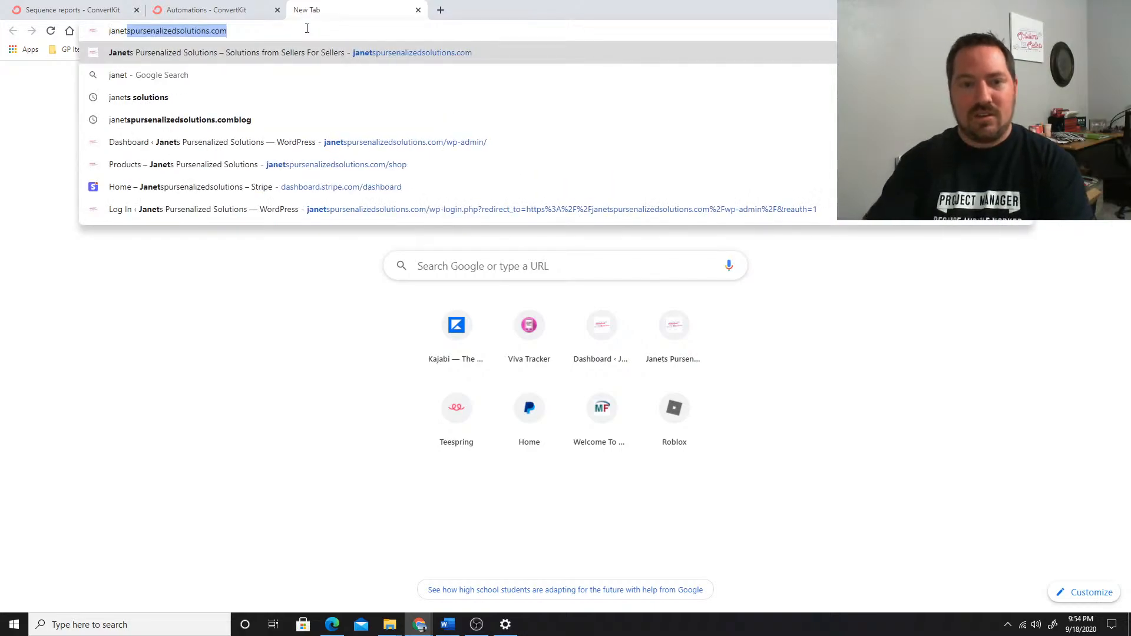
key("Return")
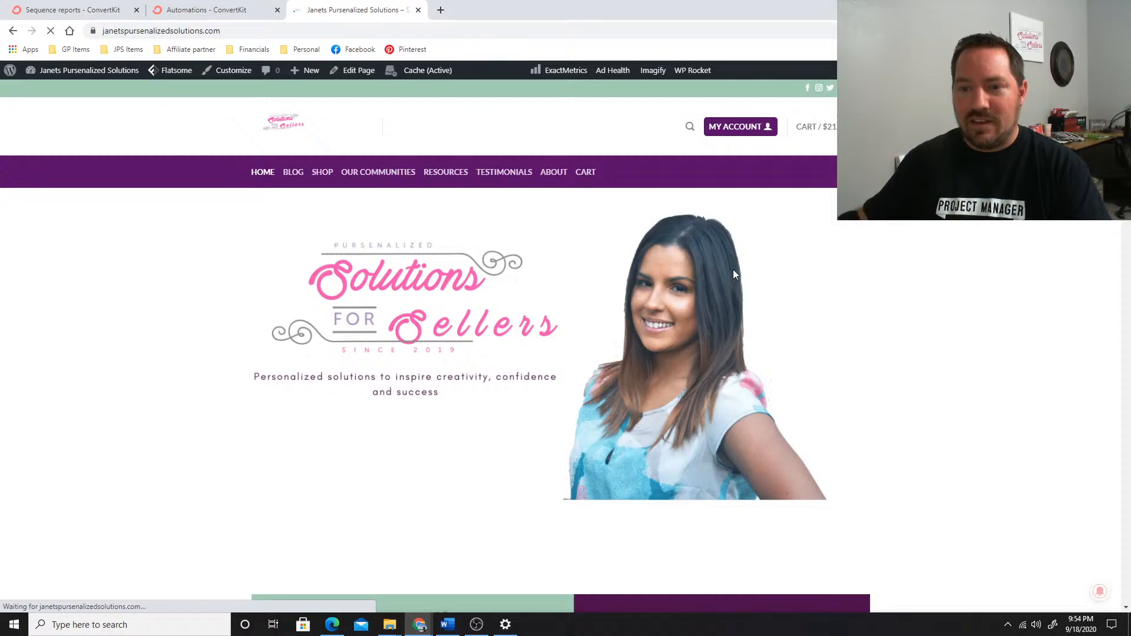
scroll(733, 270, "down", 5)
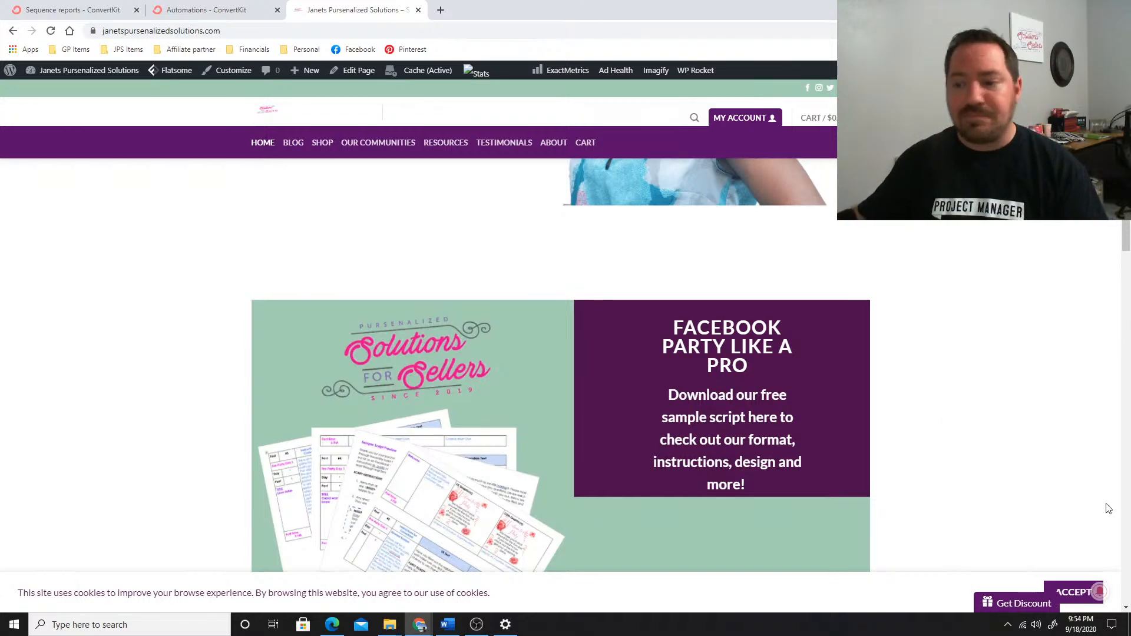
left_click(201, 9)
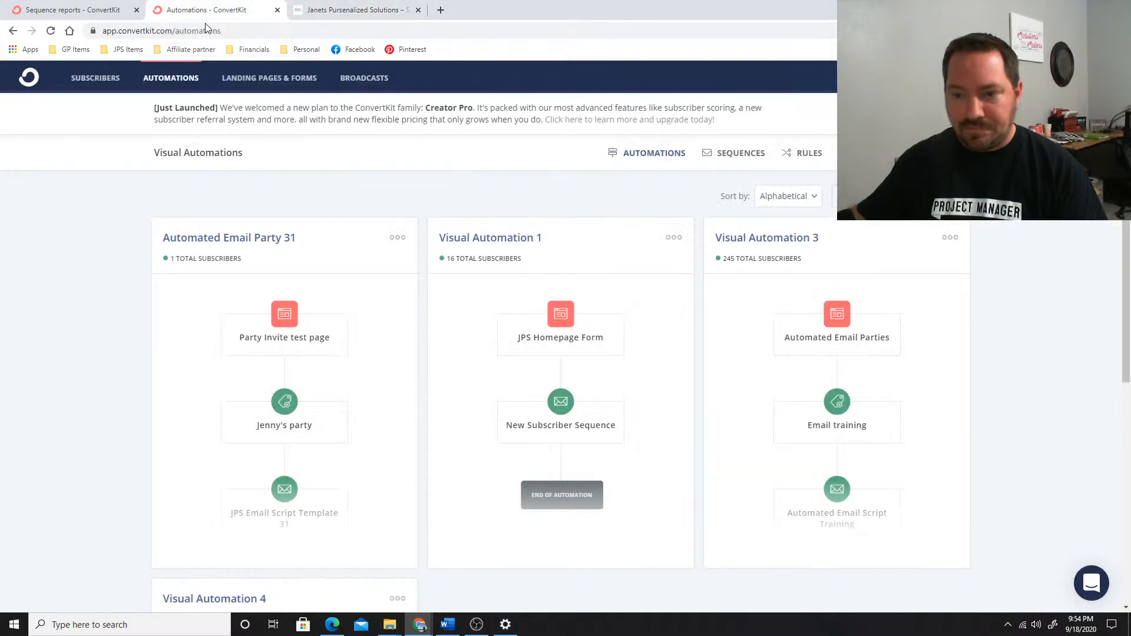
Open the New Subscriber Sequence in Visual Automation 1 and look through its first three emails
left_click(515, 242)
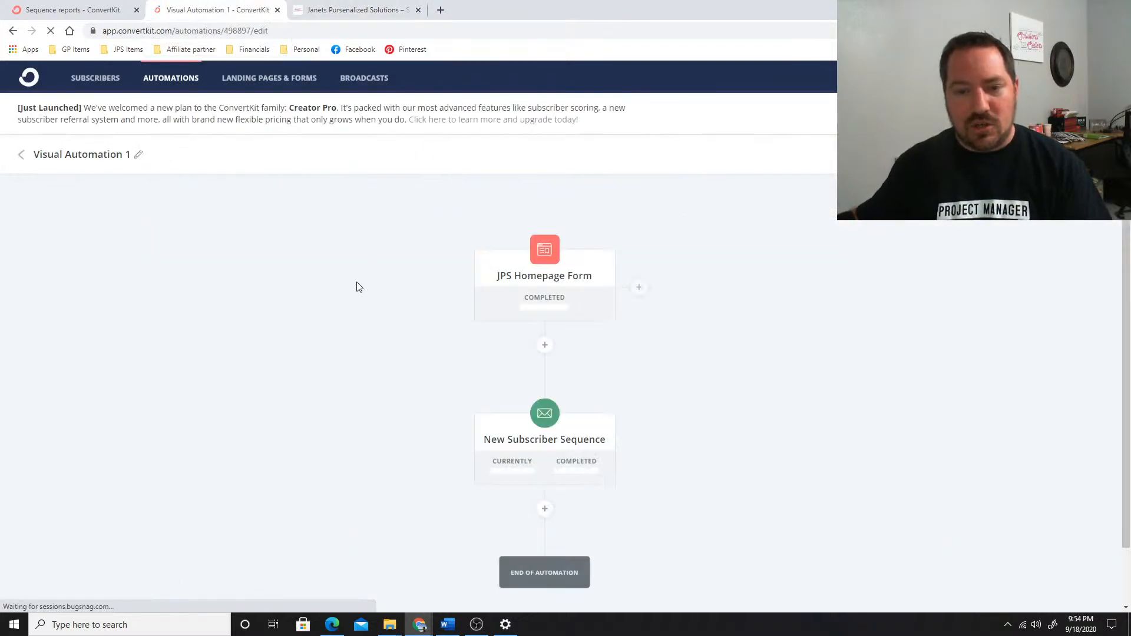
scroll(512, 285, "down", 1)
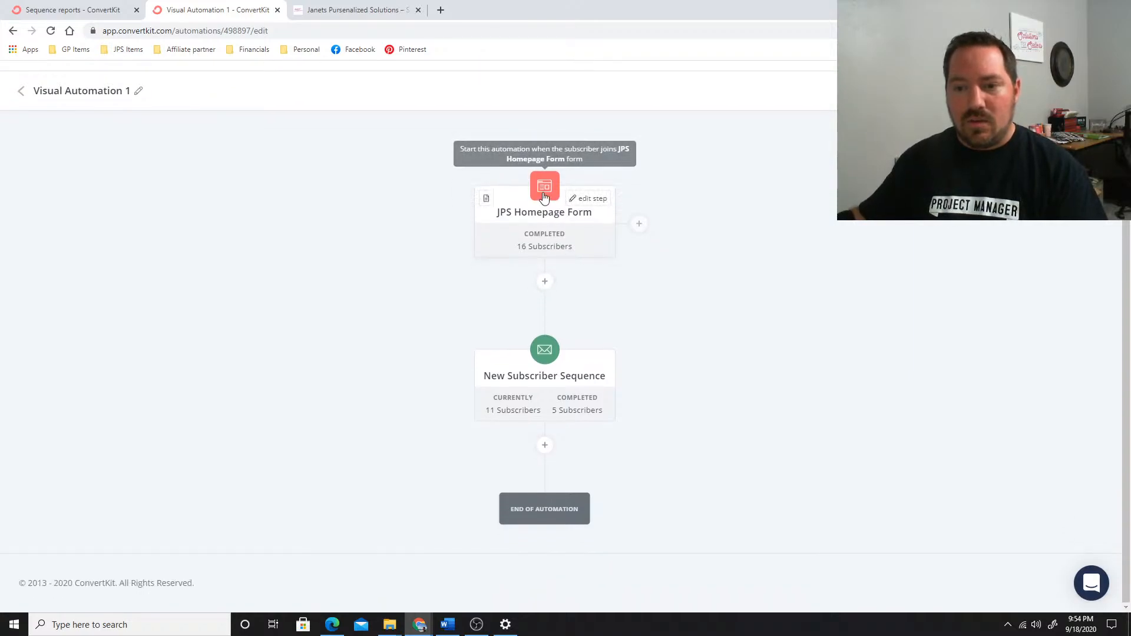
left_click(528, 380)
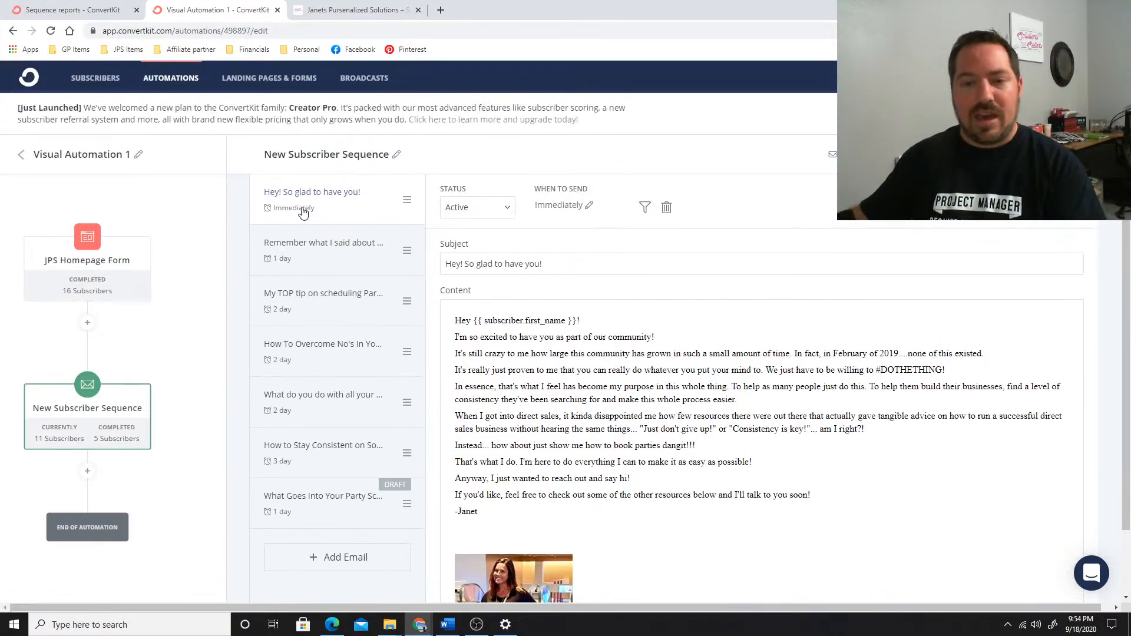
left_click(317, 262)
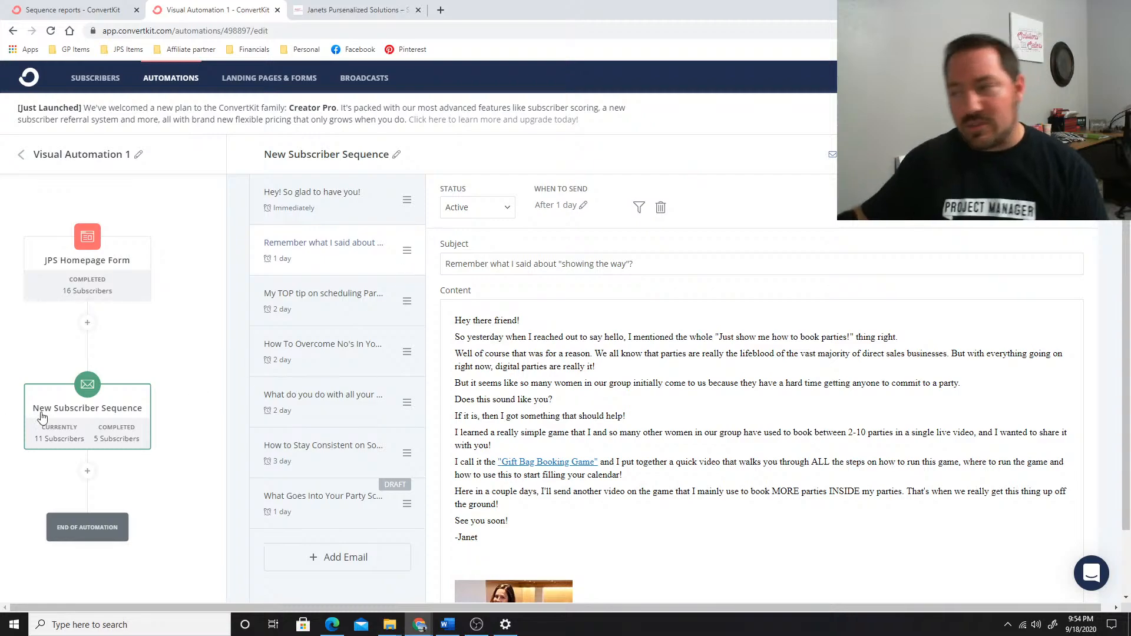
left_click(348, 311)
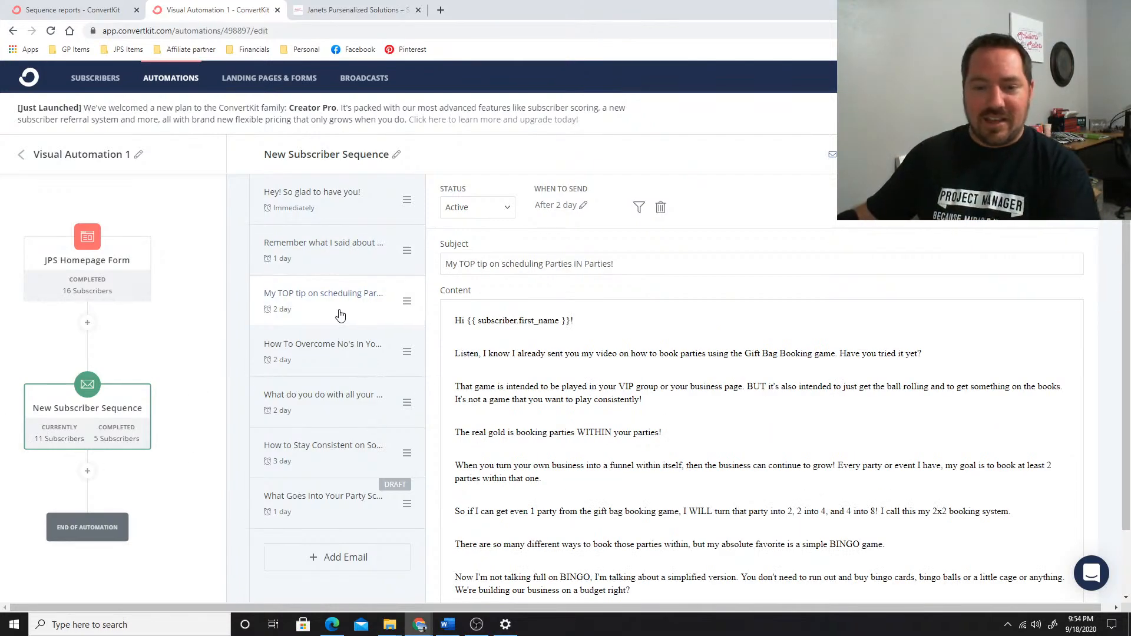
scroll(425, 365, "down", 3)
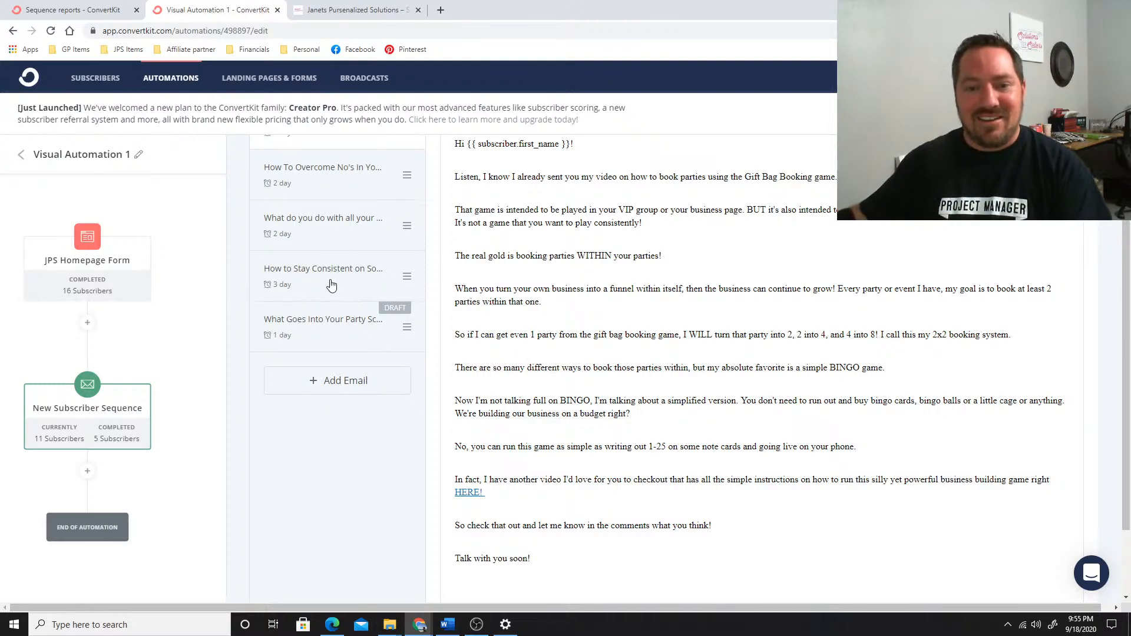
Review the sequence's emails on social media consistency, overcoming no's and old party groups, and return to its first email
left_click(330, 277)
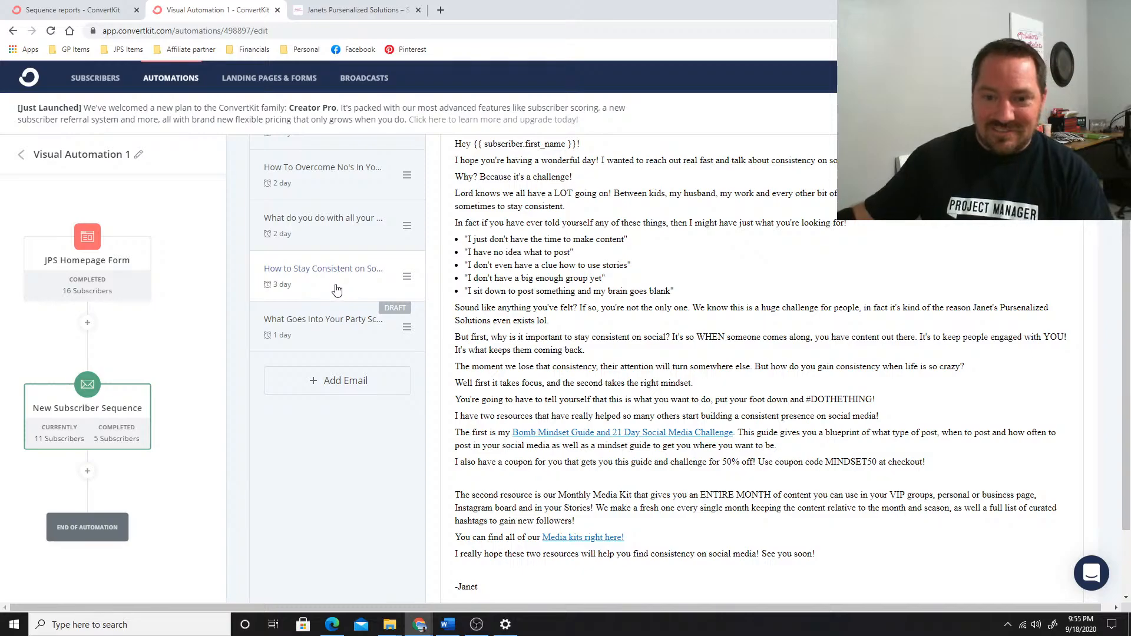
scroll(338, 288, "down", 3)
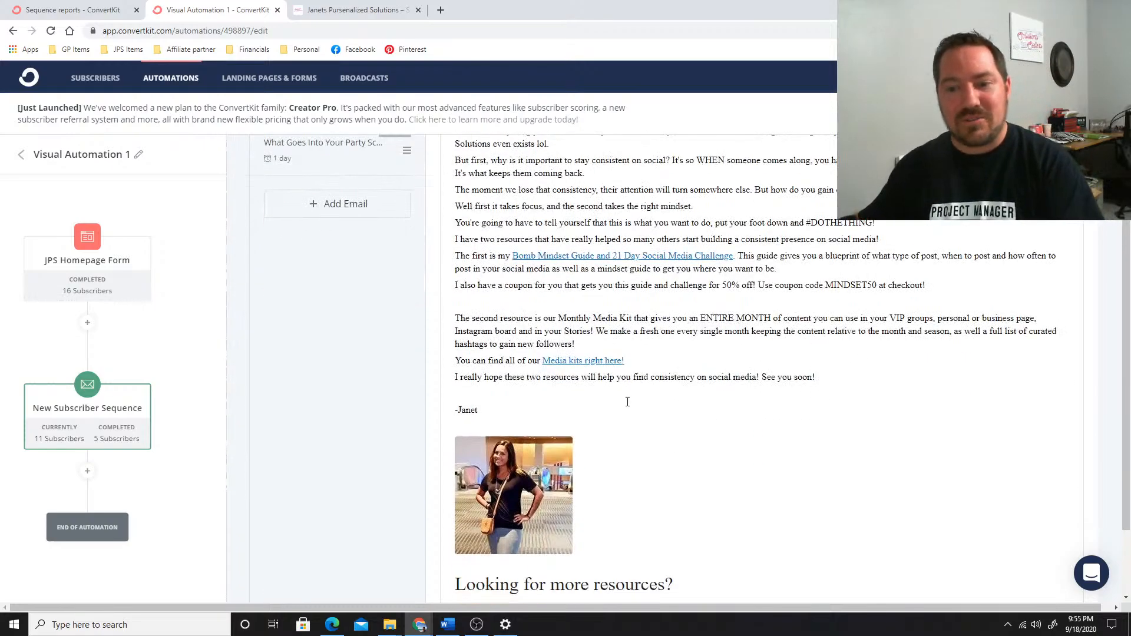
scroll(353, 289, "up", 5)
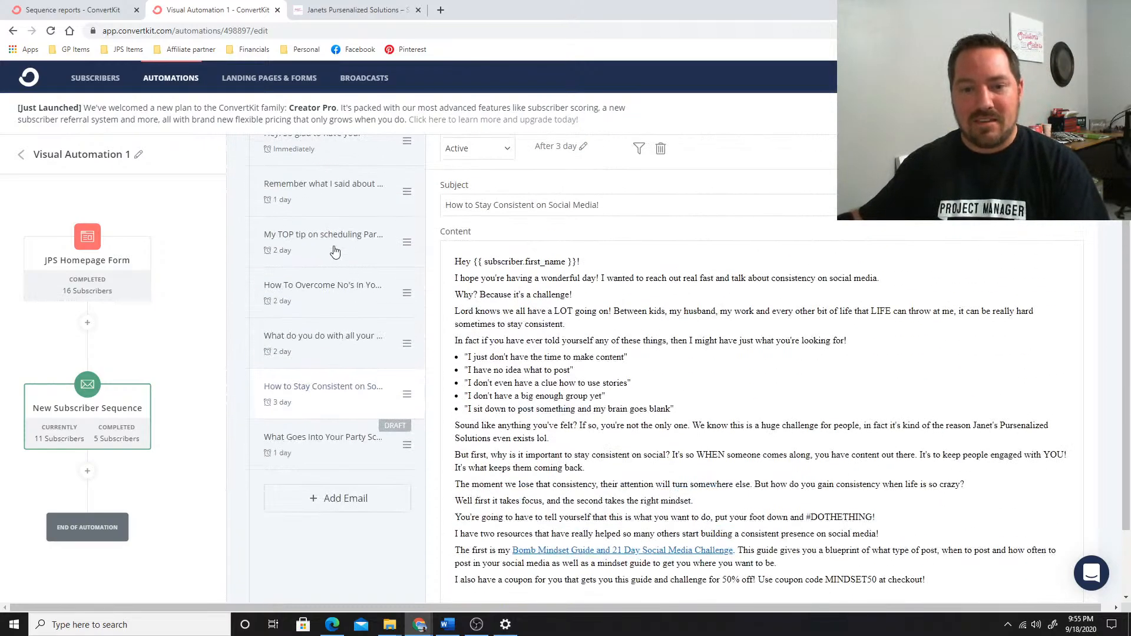
left_click(326, 266)
left_click(325, 303)
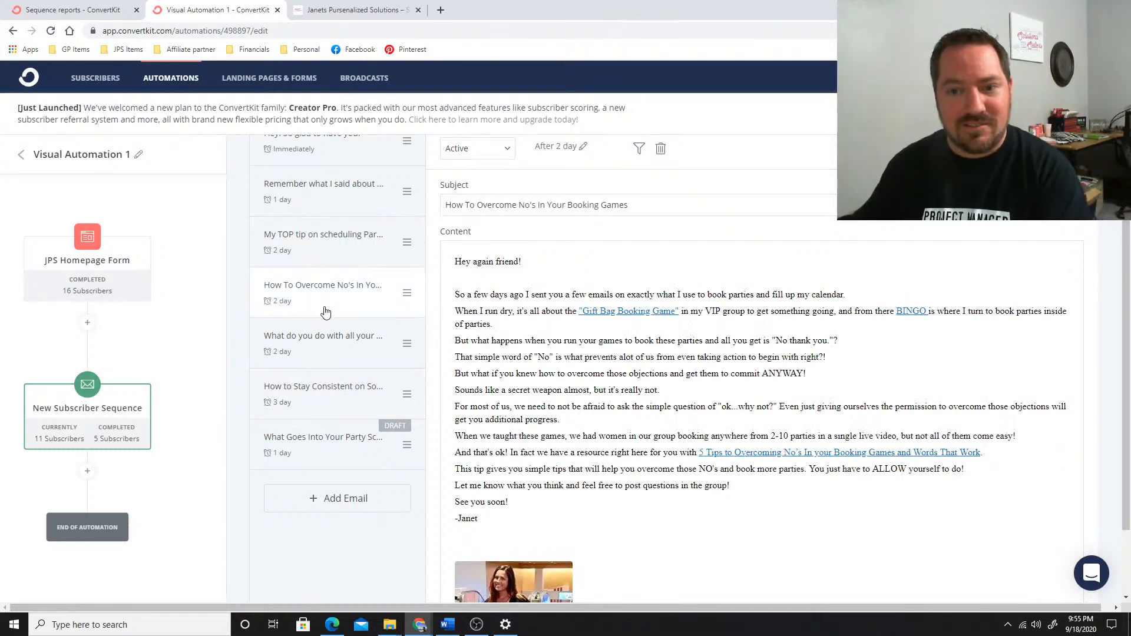
left_click(335, 346)
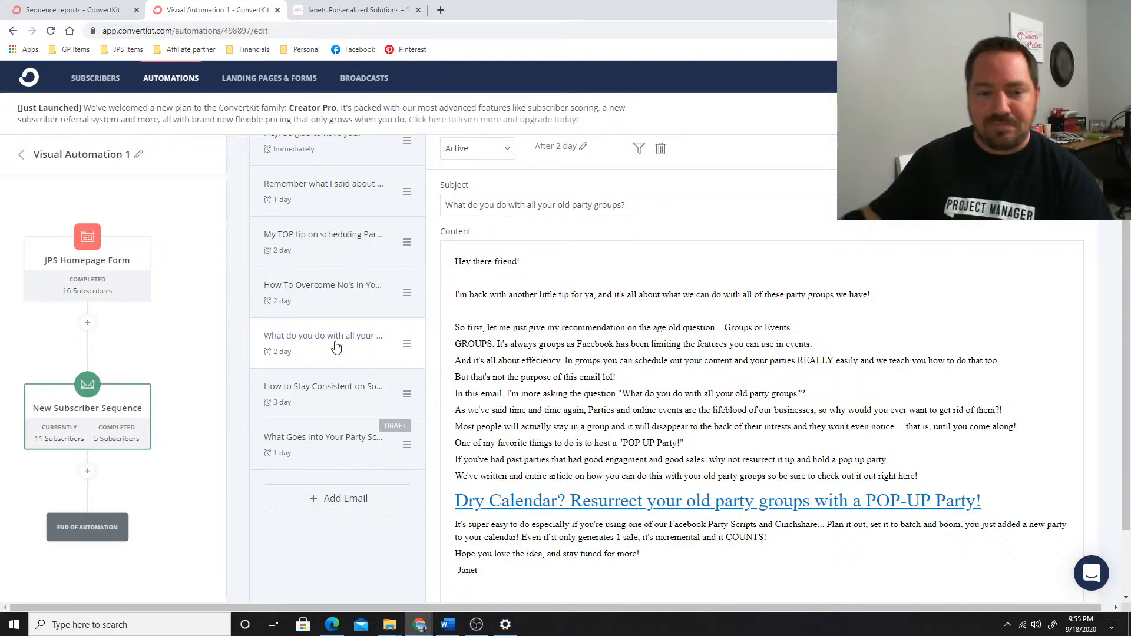
left_click(87, 411)
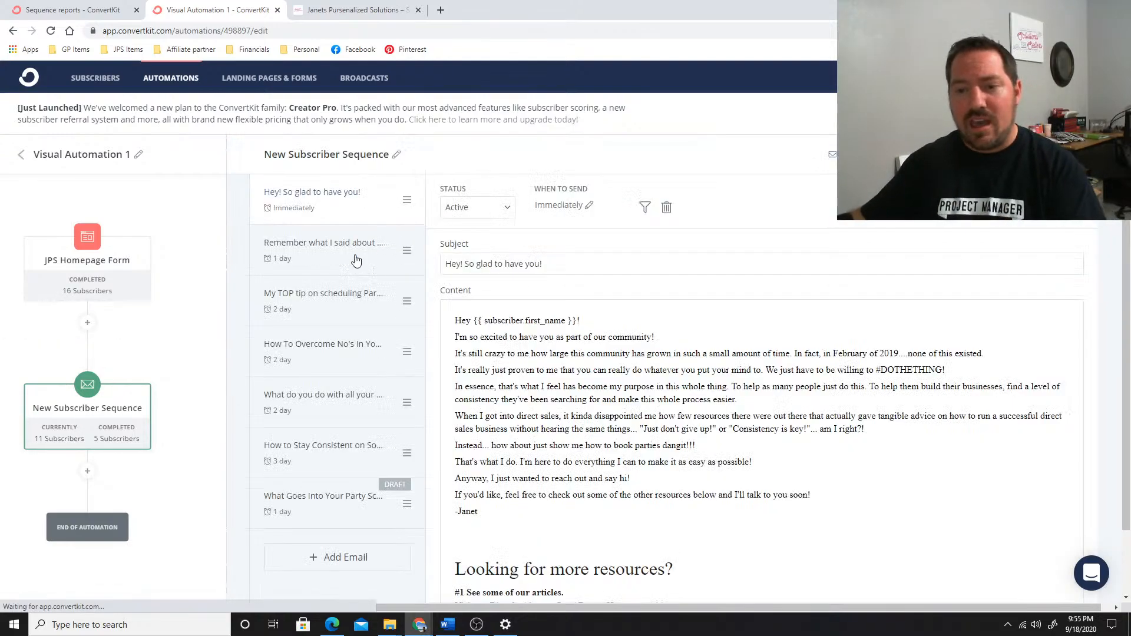
Open the New Subscriber Sequence report and compare it with the Automated Email Script Training report
left_click(877, 154)
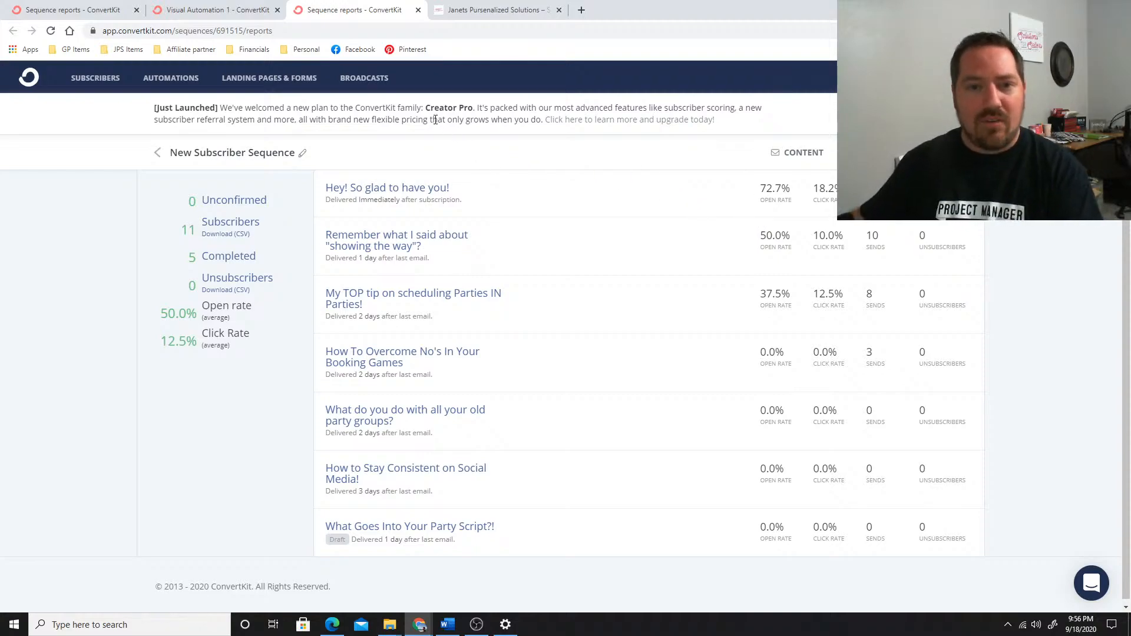
left_click(101, 9)
left_click(380, 9)
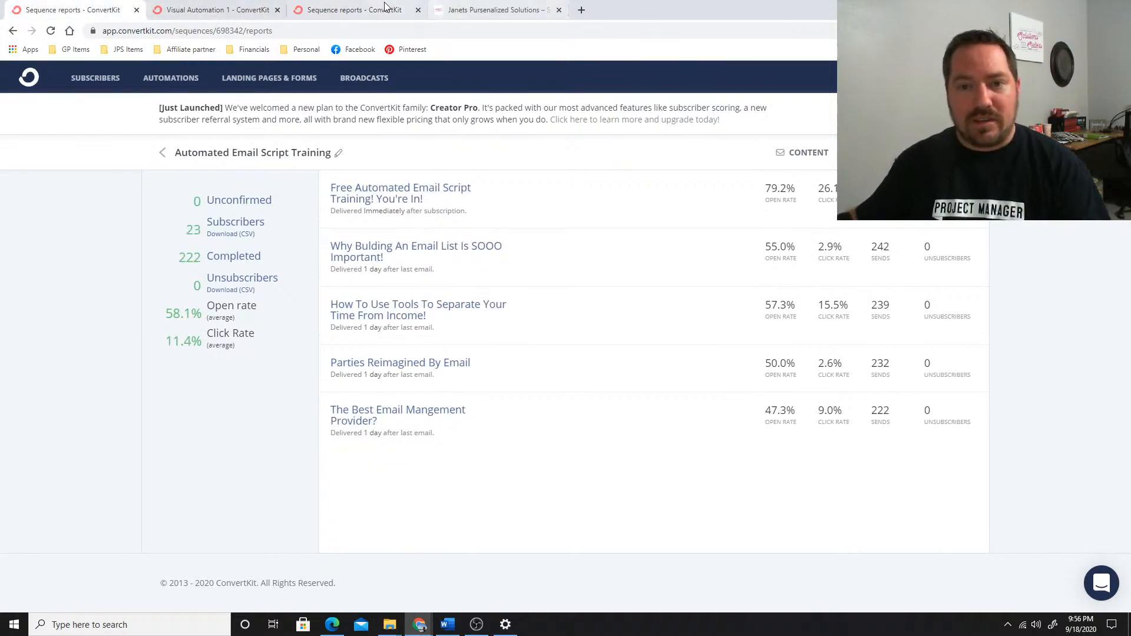
Return to the list of visual automations, look over its entries, and open Visual Automation 3 to examine its flow
left_click(172, 10)
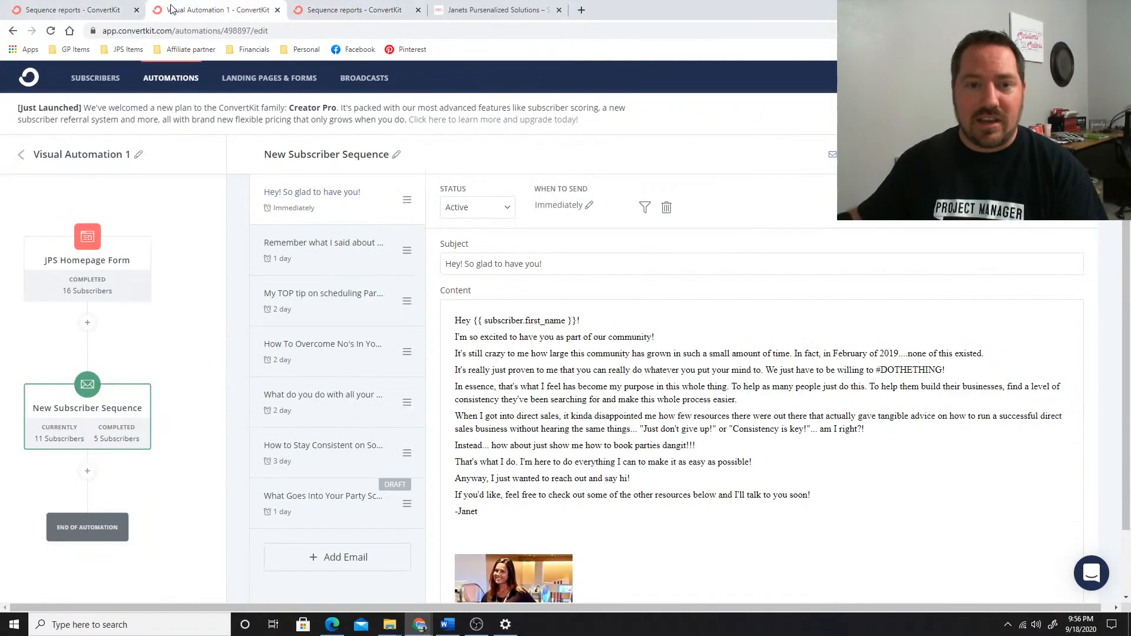
left_click(20, 155)
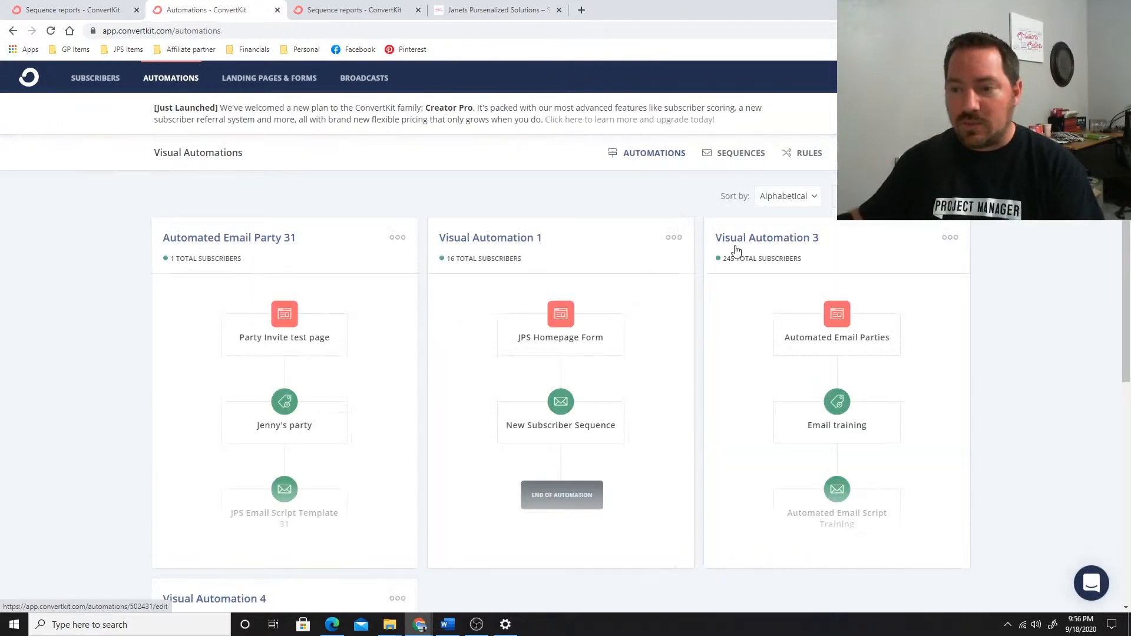
scroll(741, 252, "down", 3)
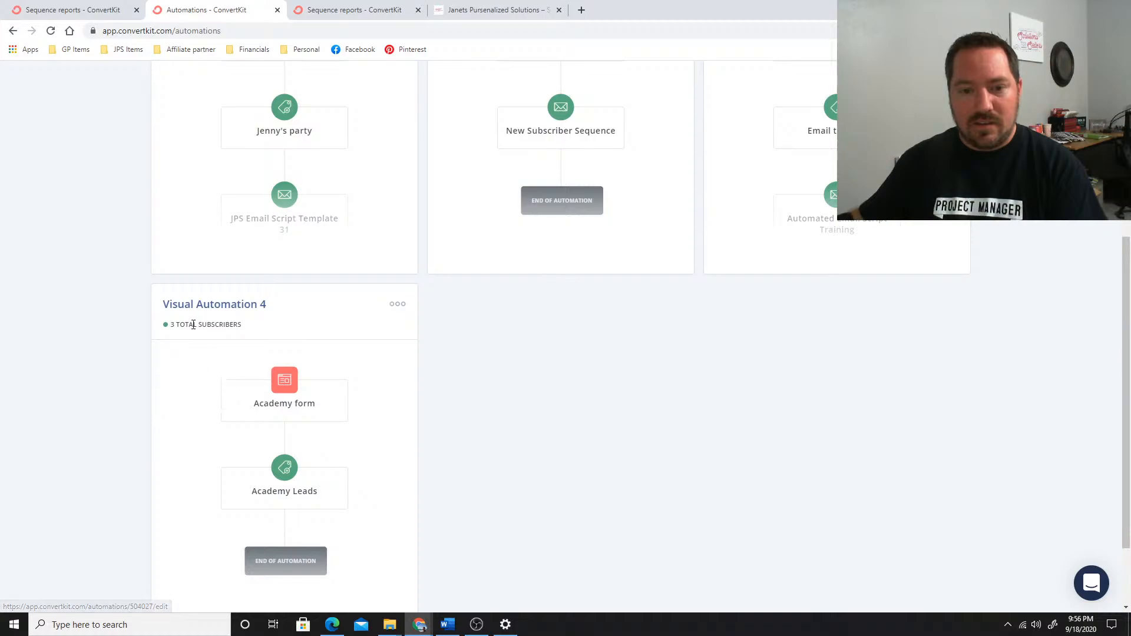
scroll(489, 340, "up", 4)
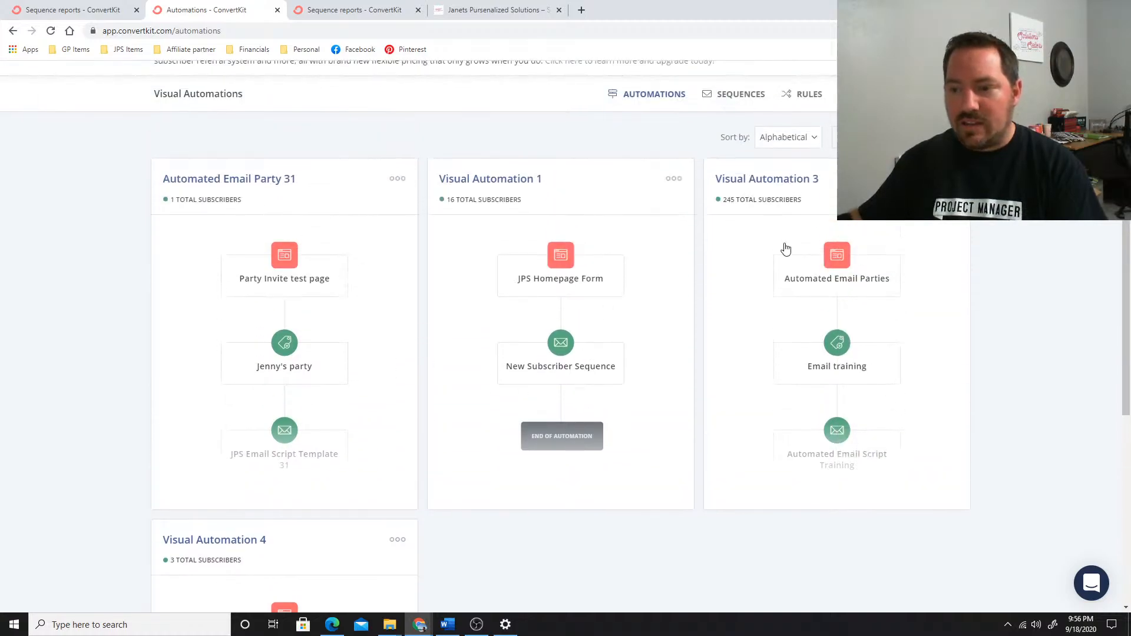
left_click(805, 287)
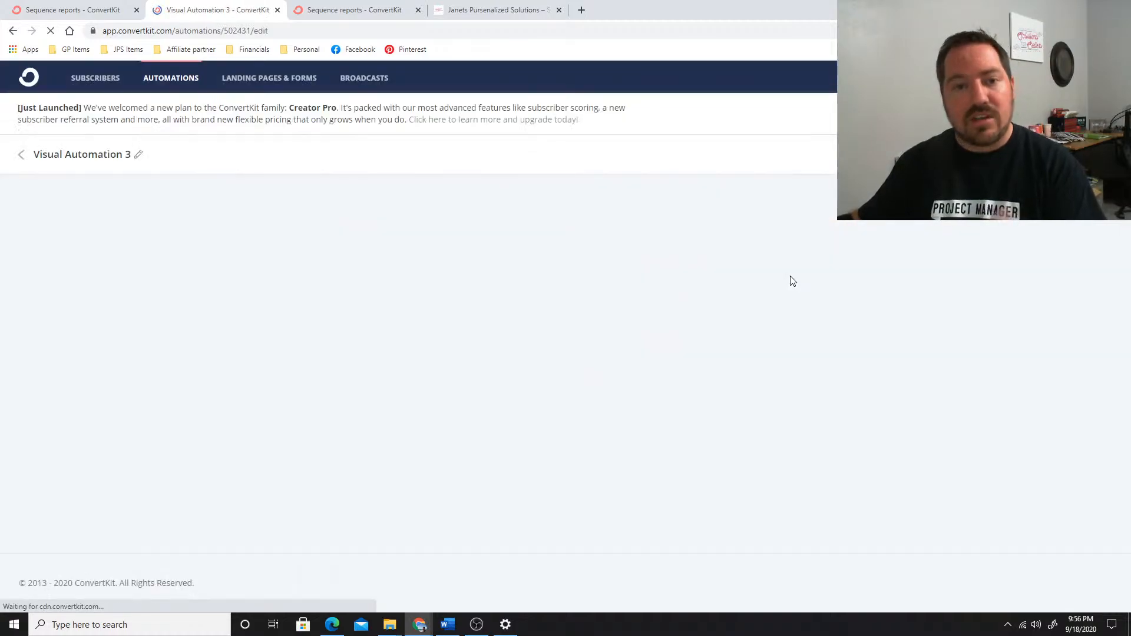
scroll(561, 380, "down", 2)
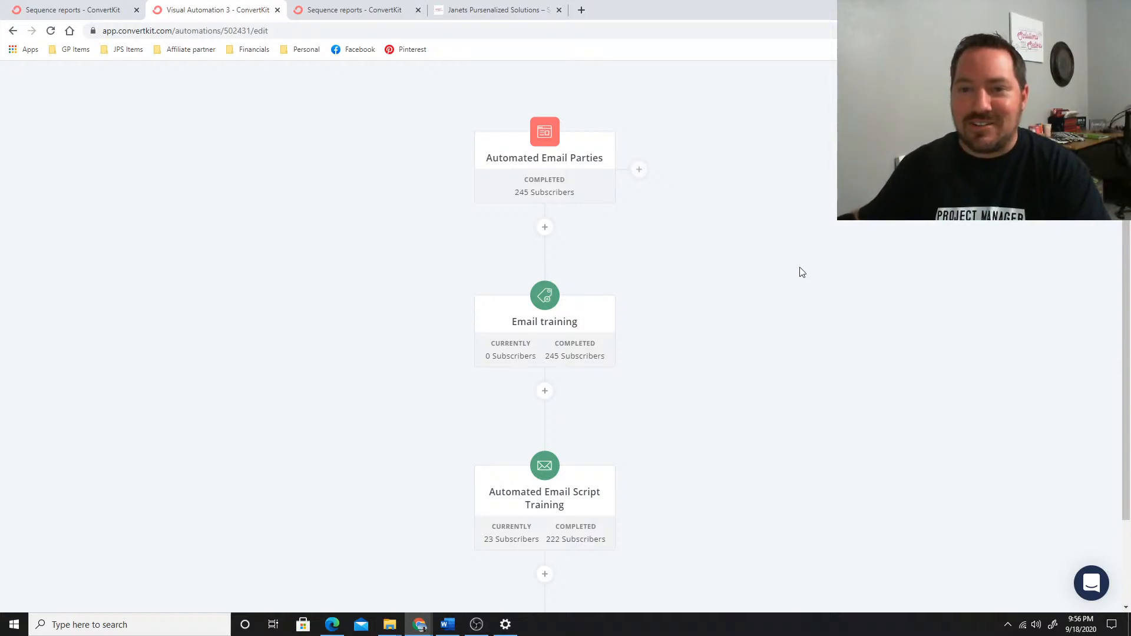
Switch back to the Edge window, read the party welcome email in the registrant's Gmail inbox, and return to the Email Party Script sequence
left_click(483, 10)
left_click(362, 10)
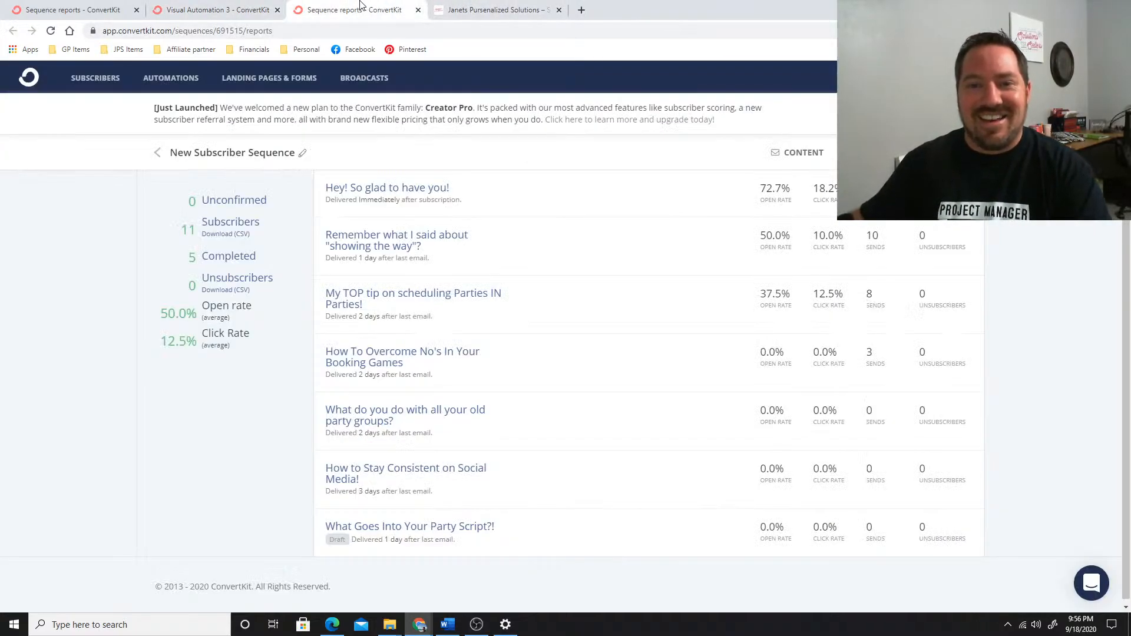
left_click(332, 625)
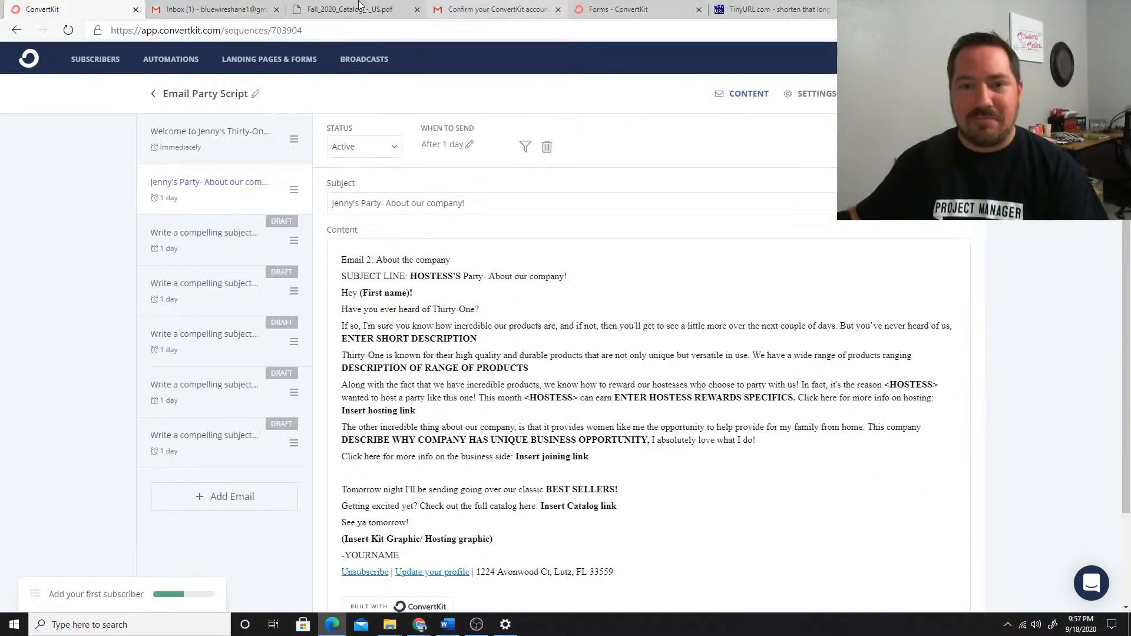
left_click(212, 9)
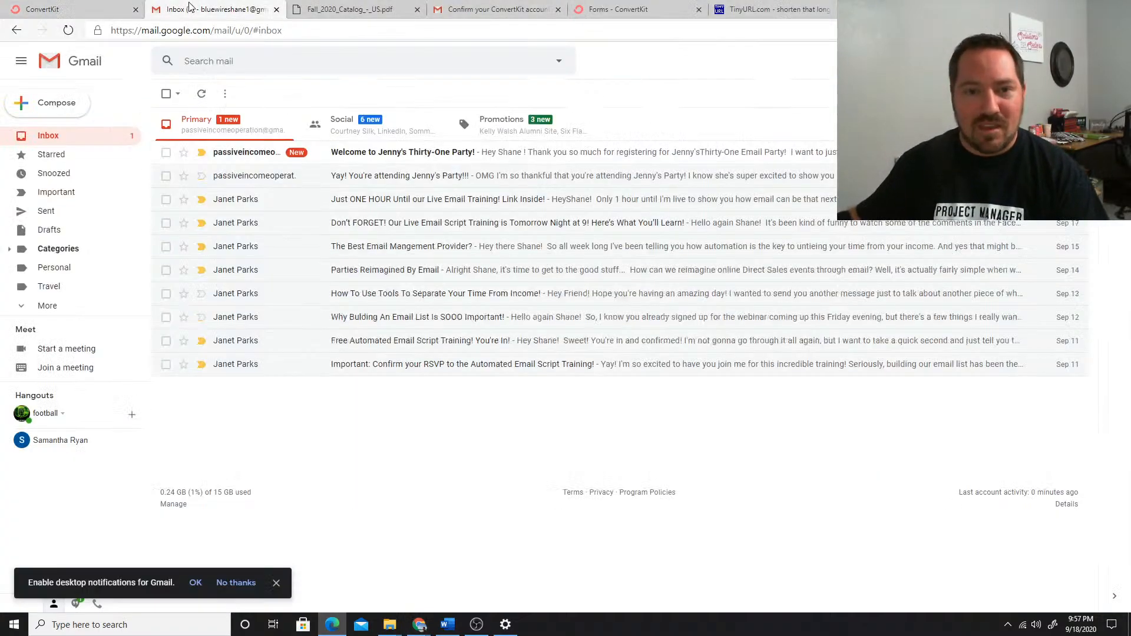
left_click(423, 155)
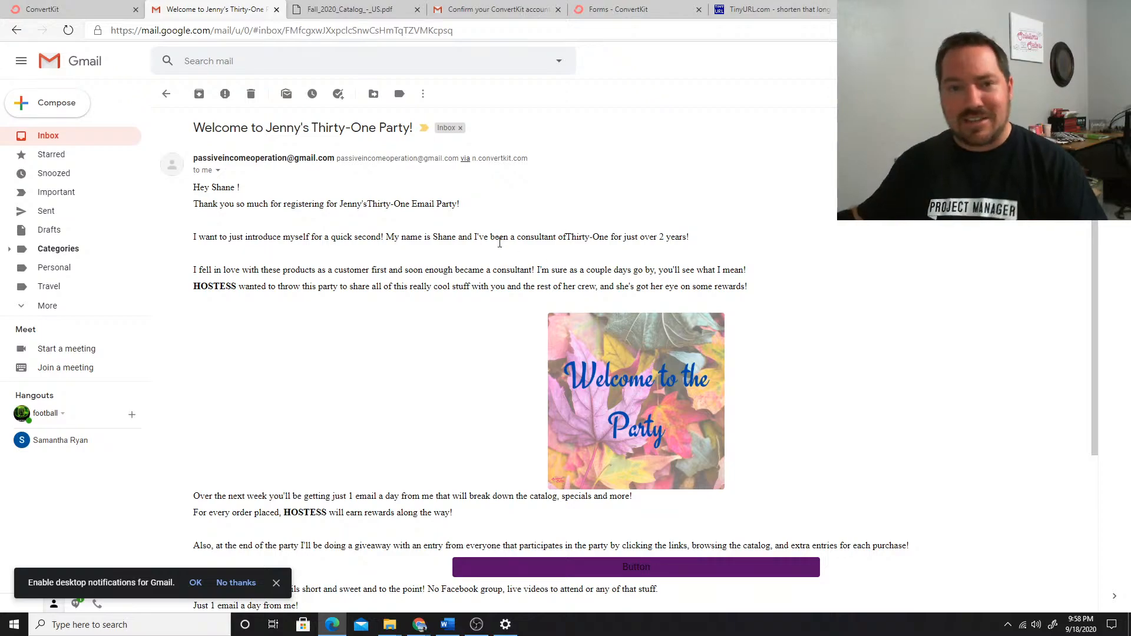
left_click(88, 9)
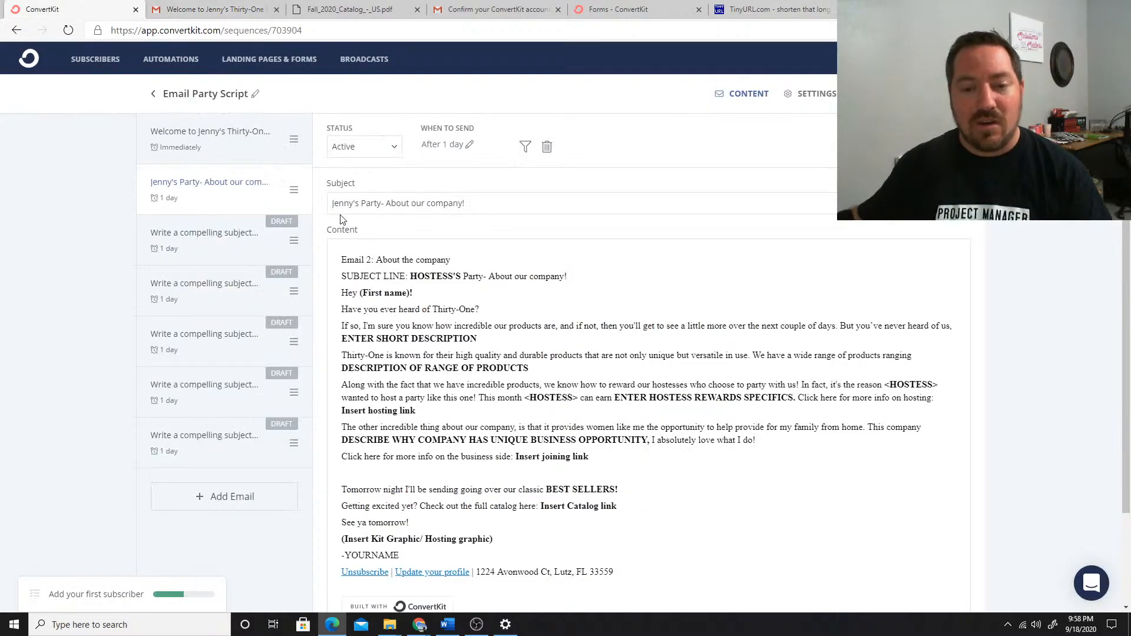
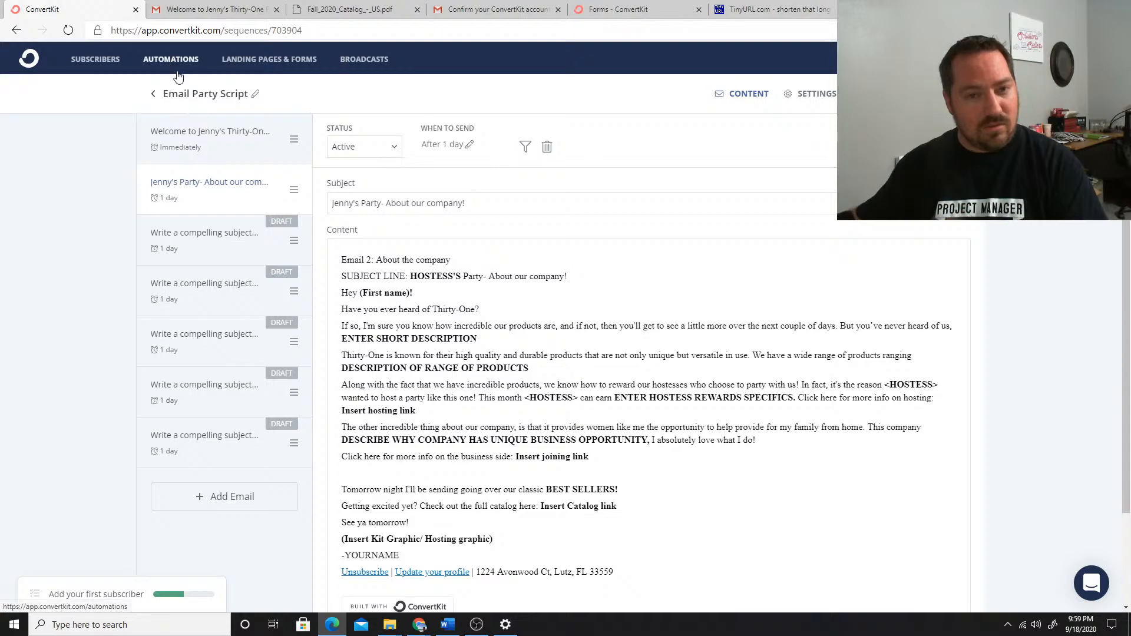
Open the Camden landing page and rename it with the current hostess's first name followed by "Party Page"
left_click(267, 61)
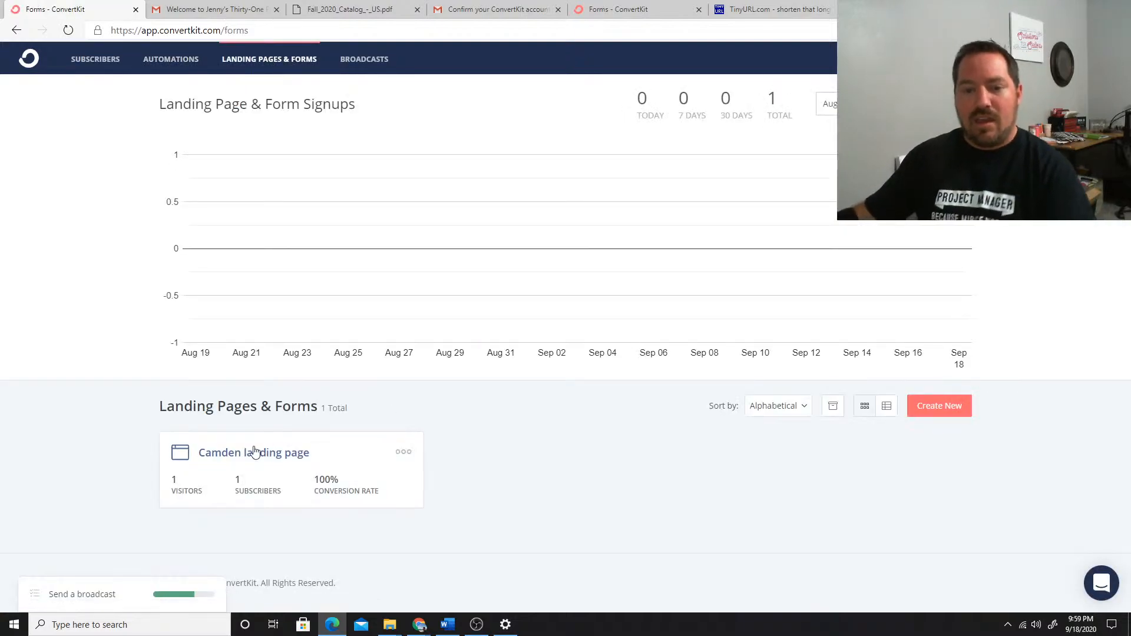
left_click(238, 460)
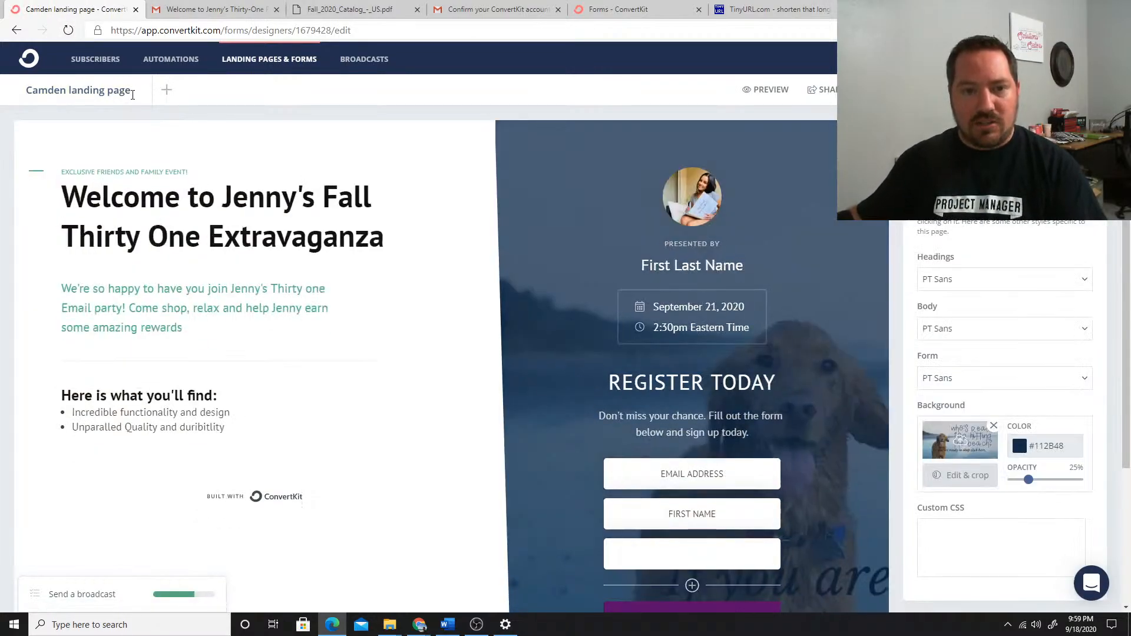
left_click_drag(133, 96, 2, 90)
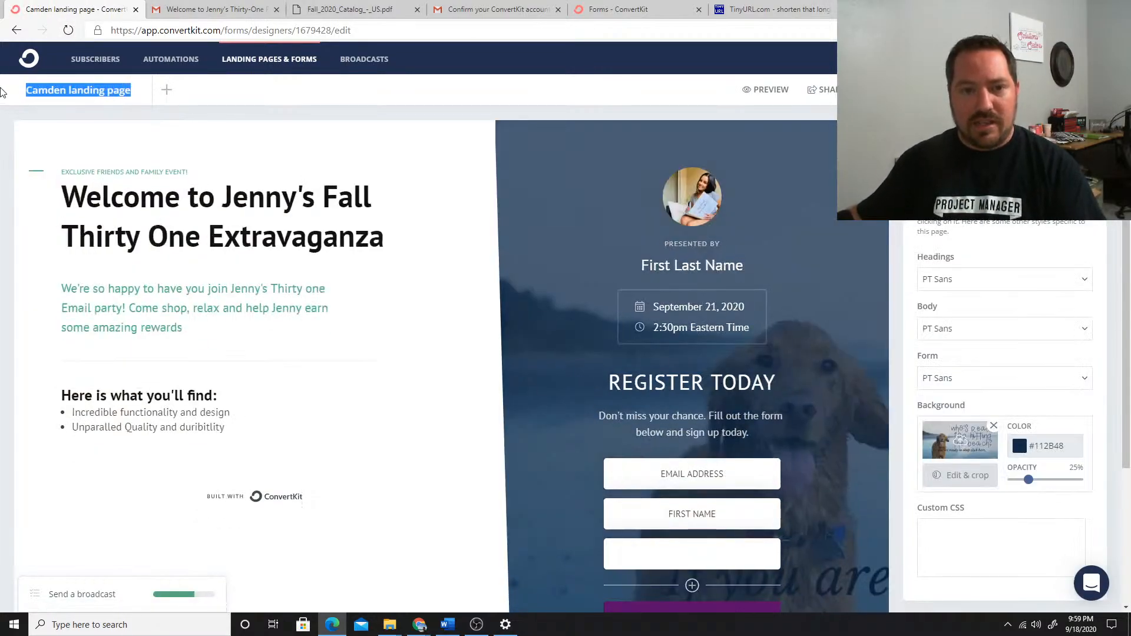
type("Jenny's ")
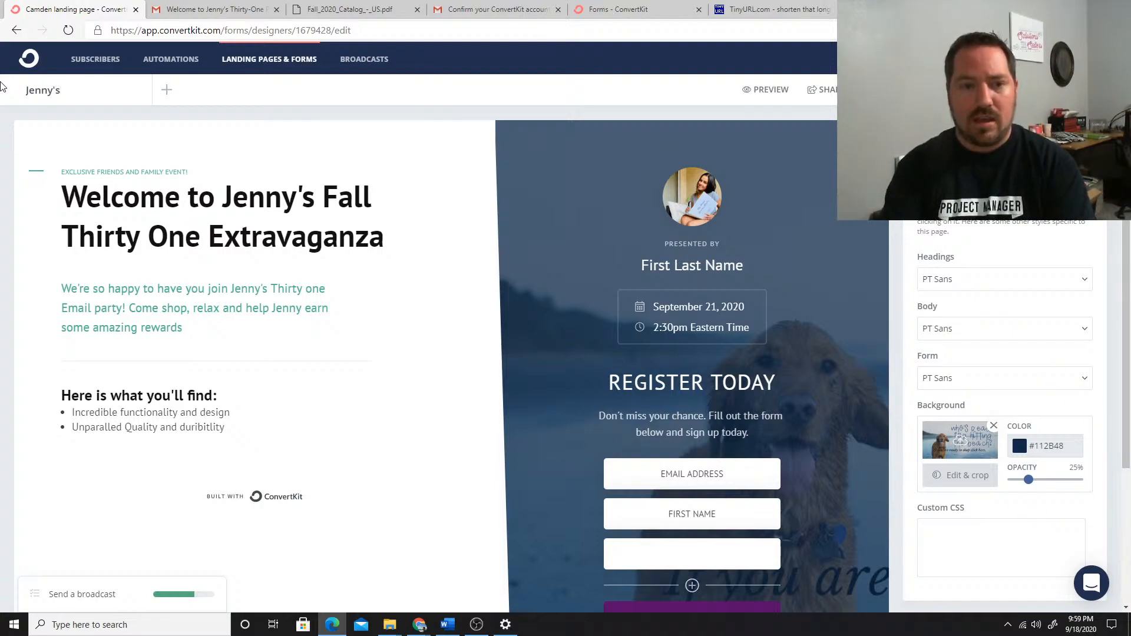
type("Party Page")
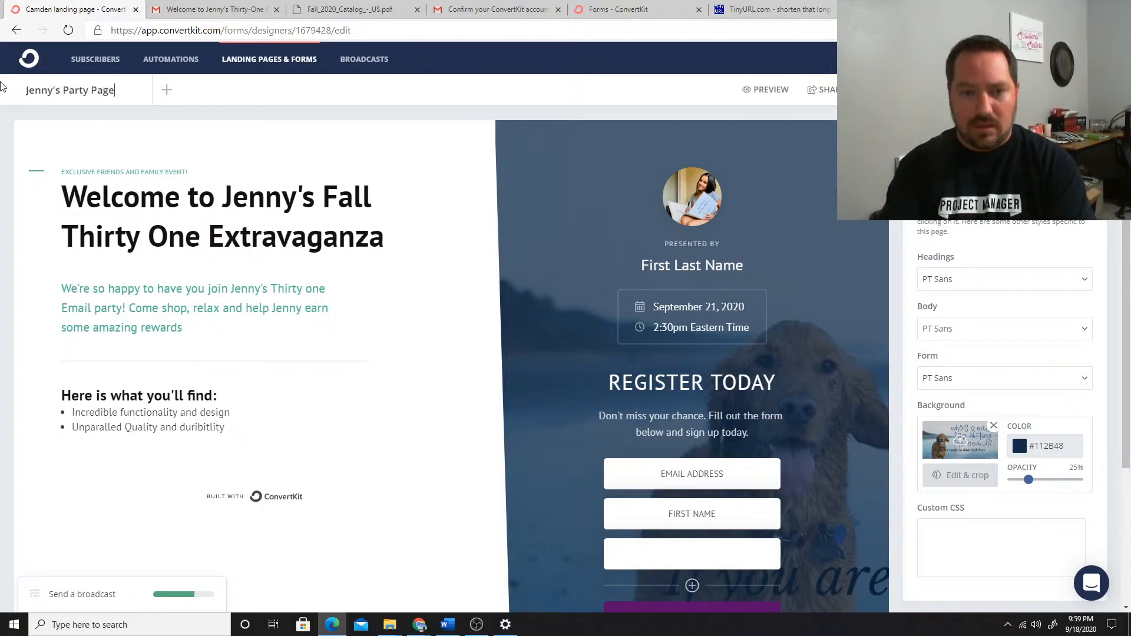
key("Return")
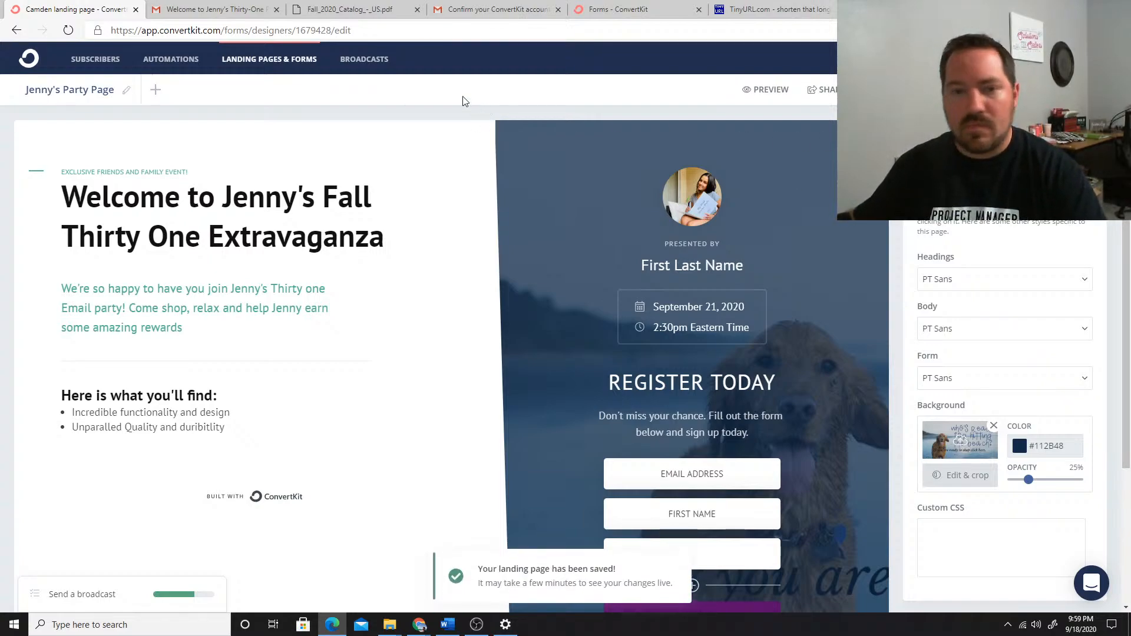
Duplicate the hostess's party page and rename the copy with the new hostess's first name before "Party Page"
left_click(295, 60)
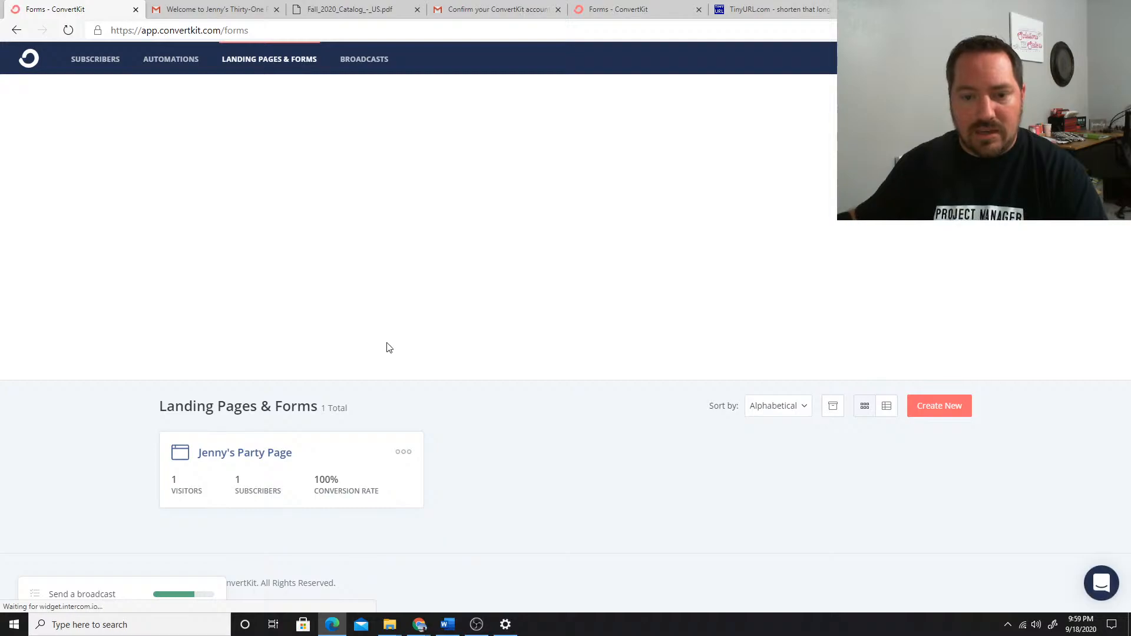
left_click(403, 453)
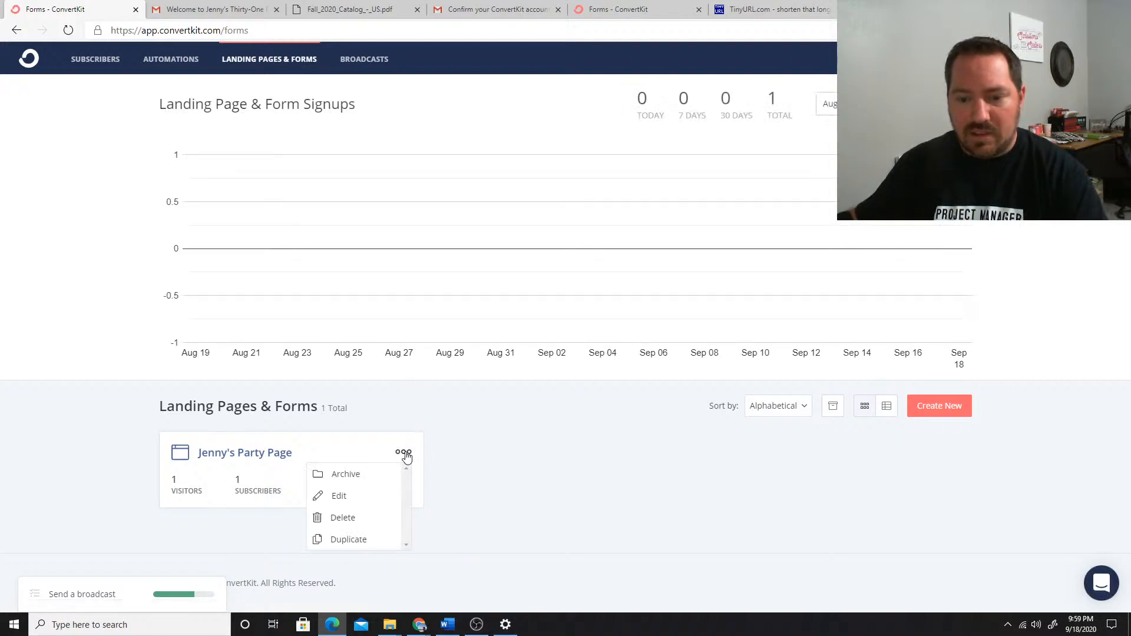
left_click(340, 540)
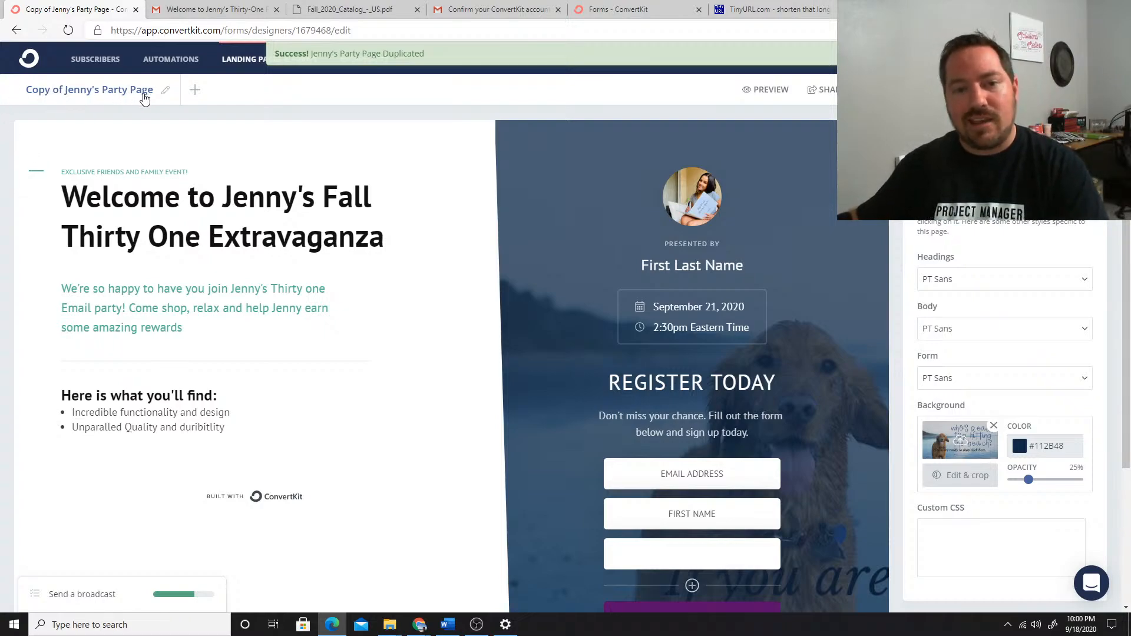
left_click(165, 90)
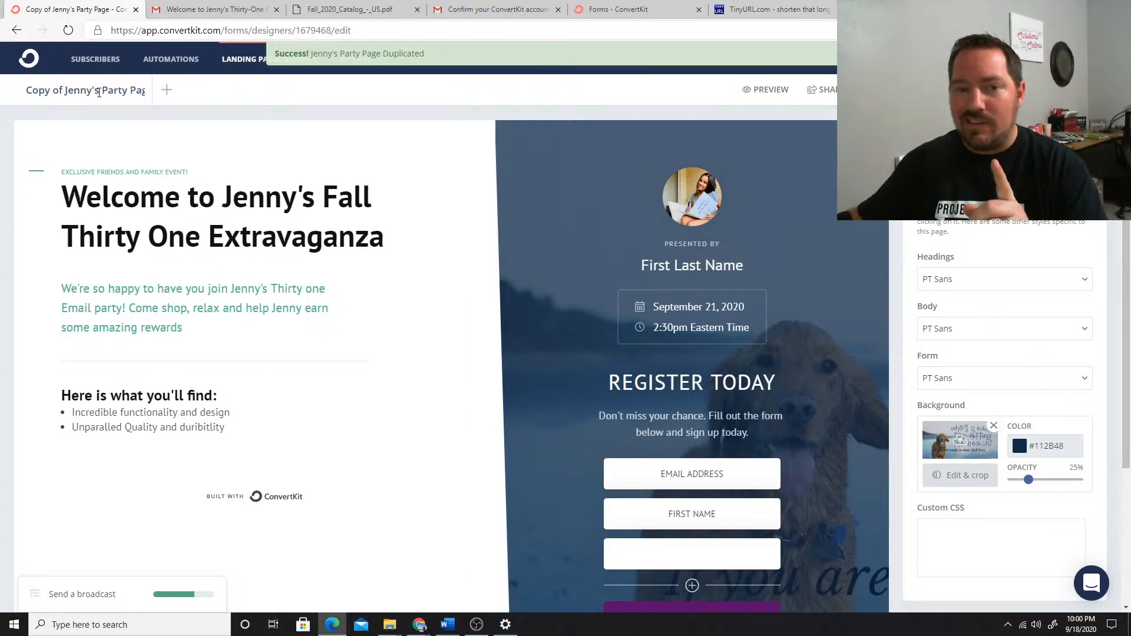
left_click_drag(99, 93, 1, 94)
type("Wendy")
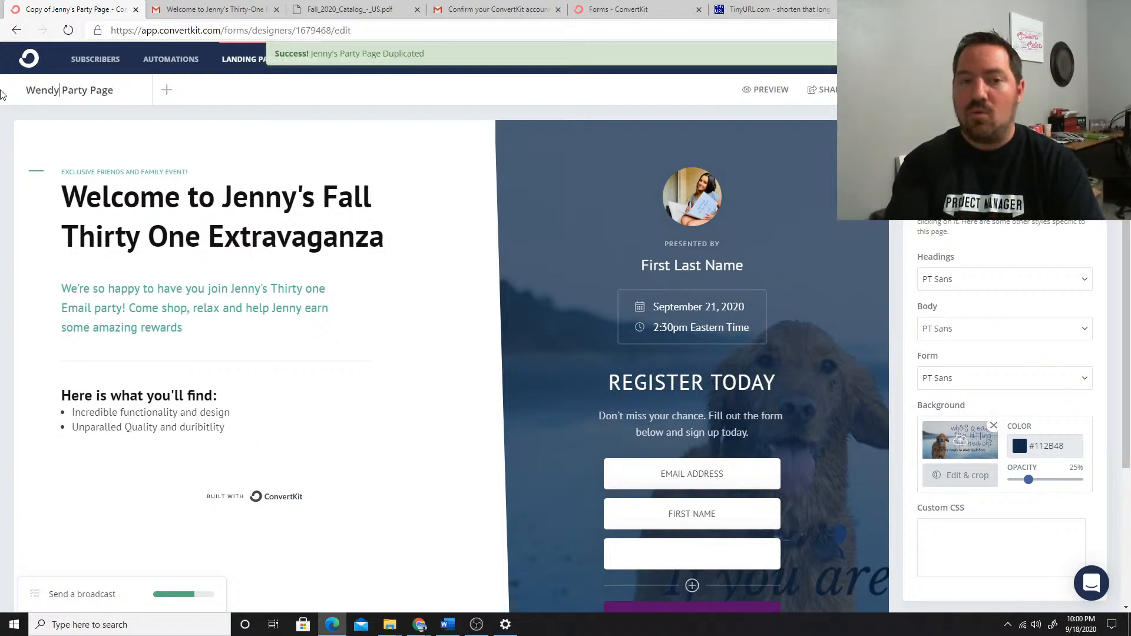
type("'s")
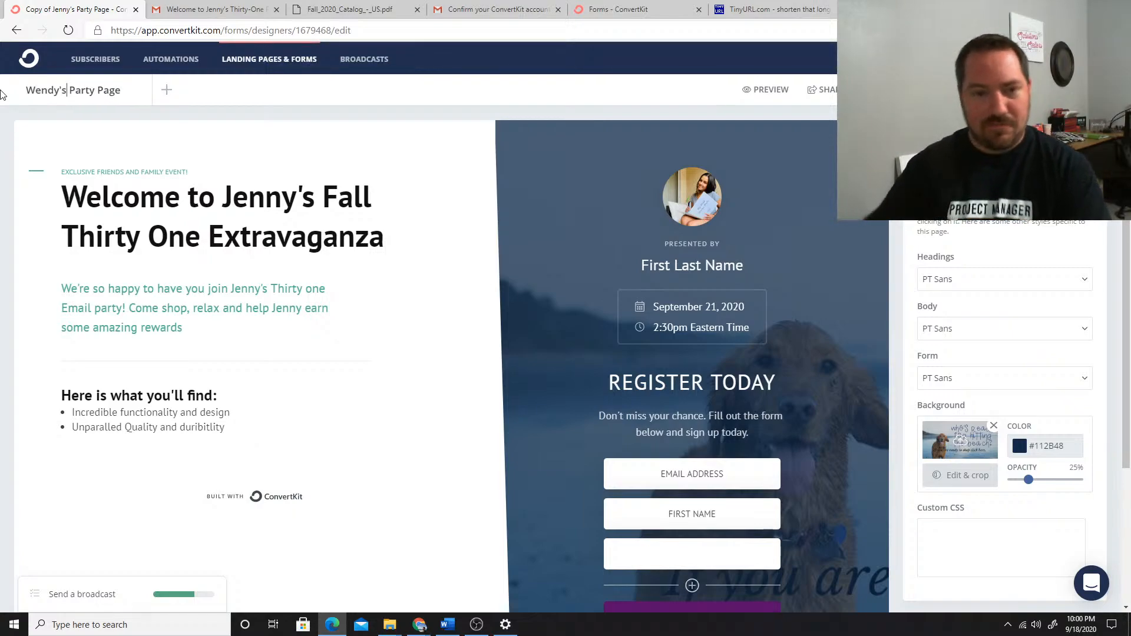
Replace the old hostess's name with the new one in the copied page's welcome heading and the first line of its intro text
double_click(273, 197)
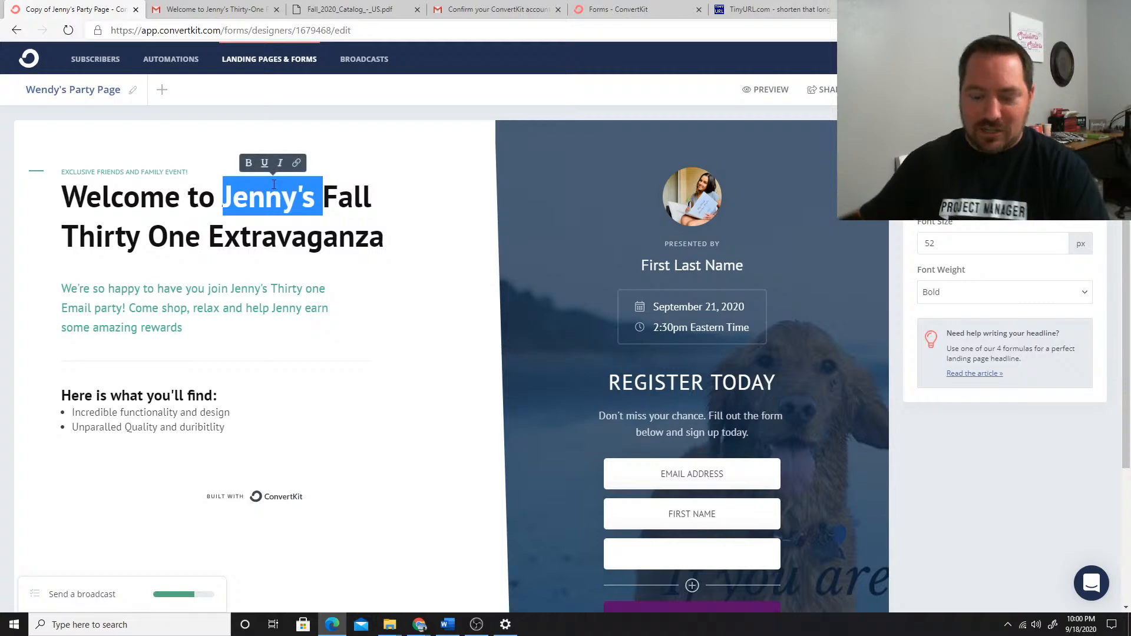
type("Wendy's")
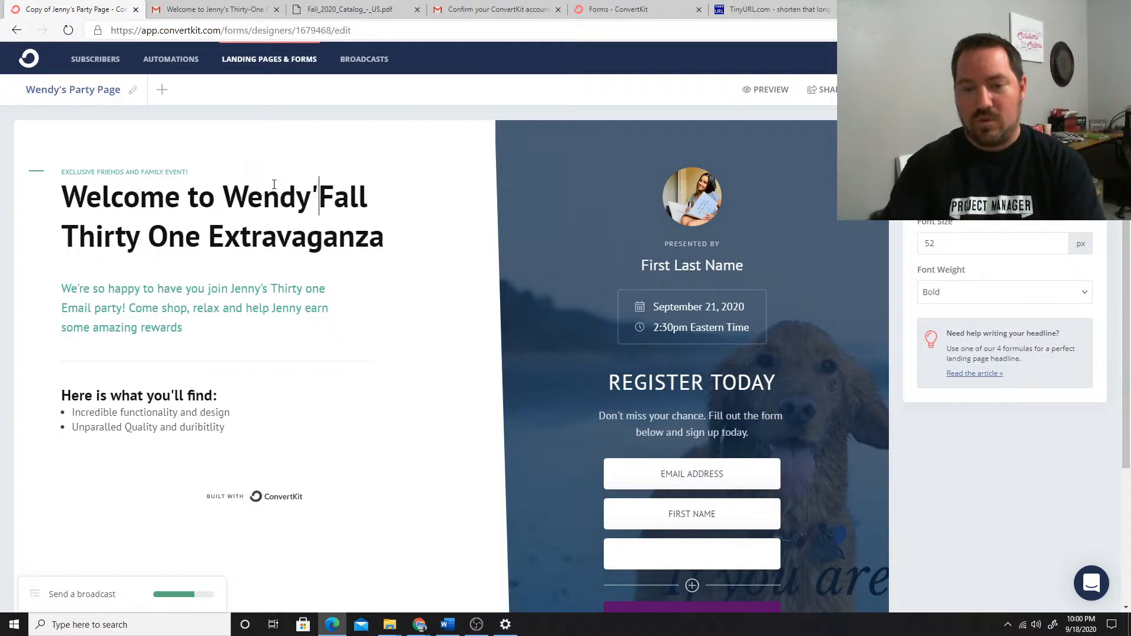
double_click(255, 289)
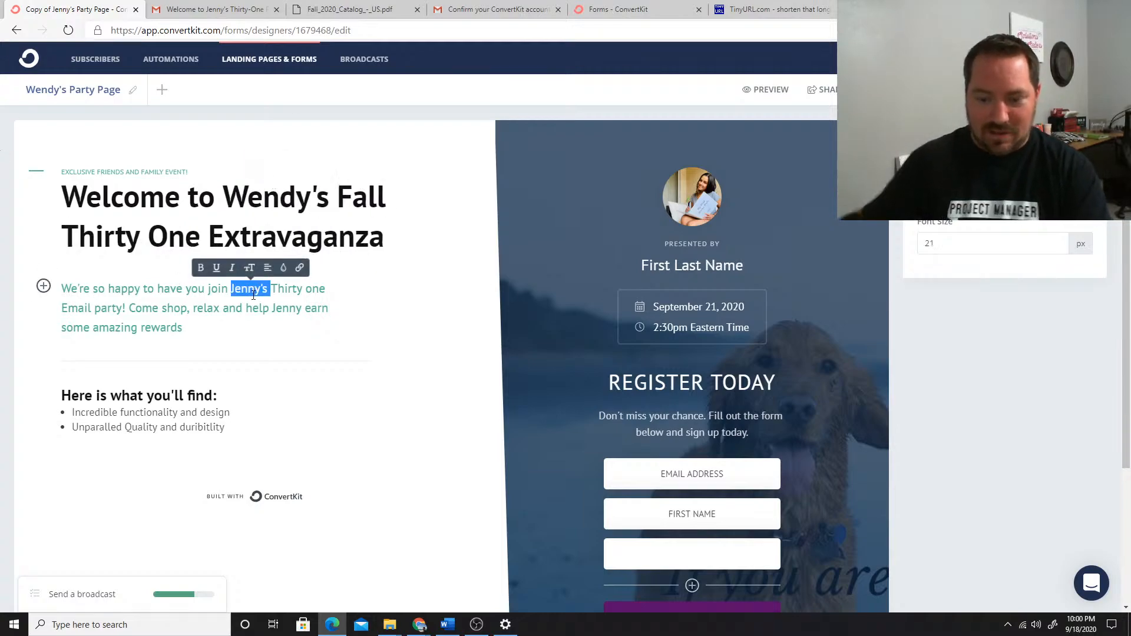
type("Wden")
key("BackSpace")
key("BackSpace")
key("BackSpace")
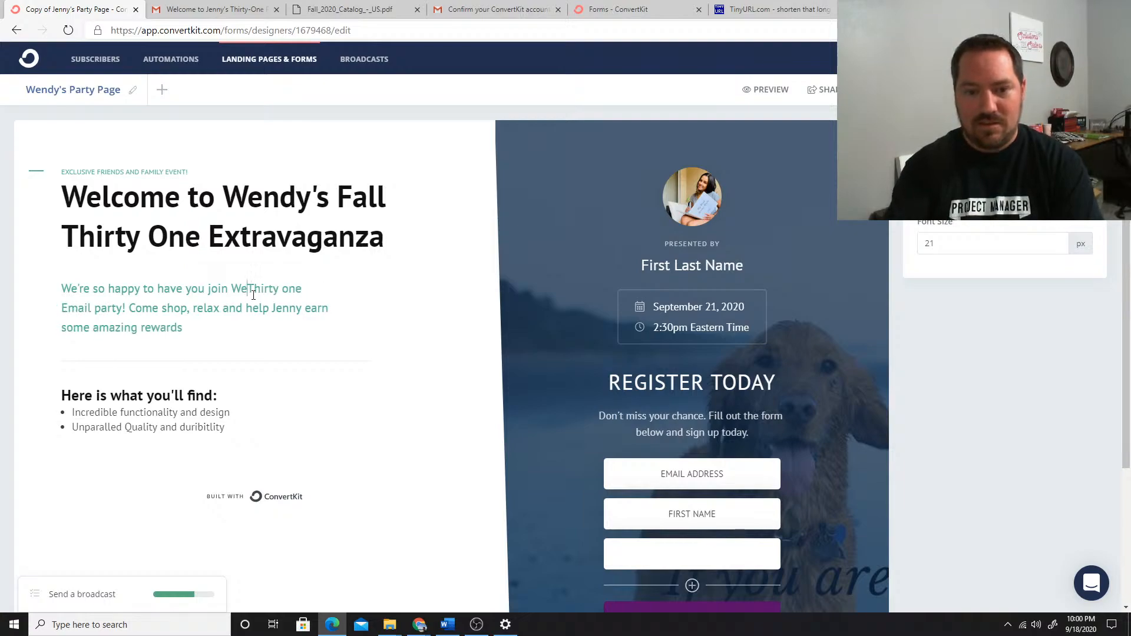
type("endy's")
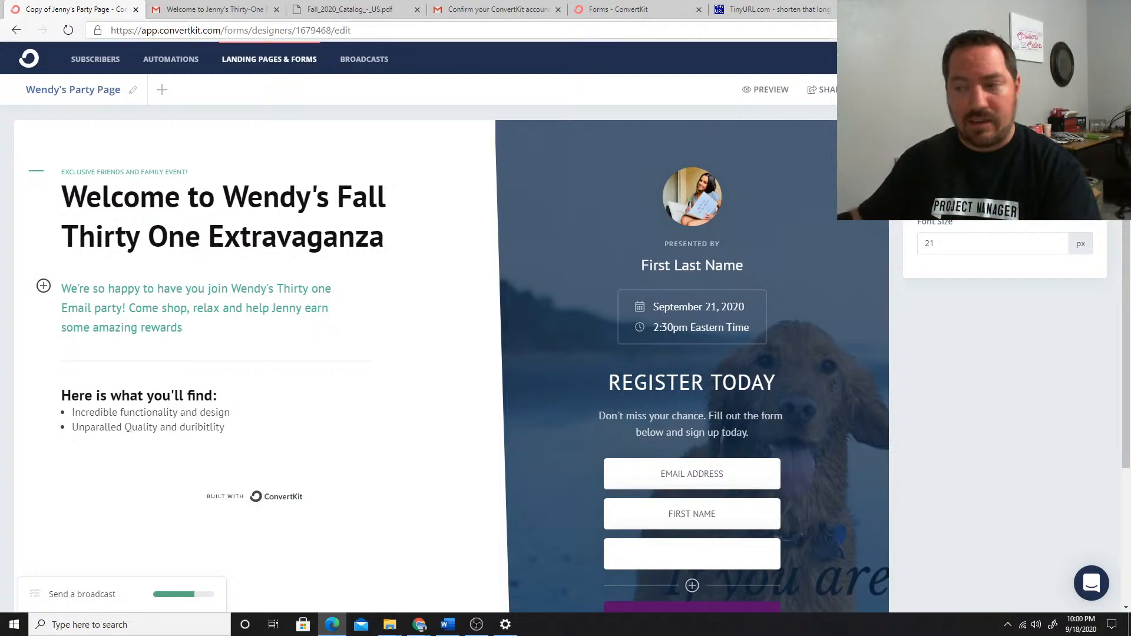
left_click(1087, 90)
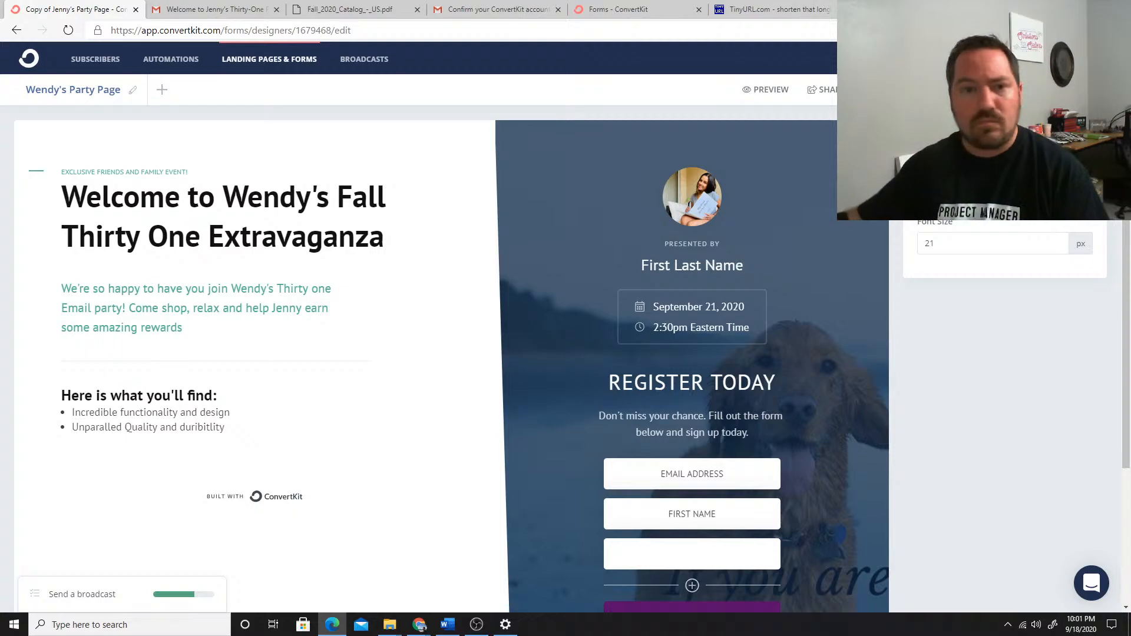
Switch to the Chrome window with the established ConvertKit account and review its list of broadcasts
mouse_move(426, 628)
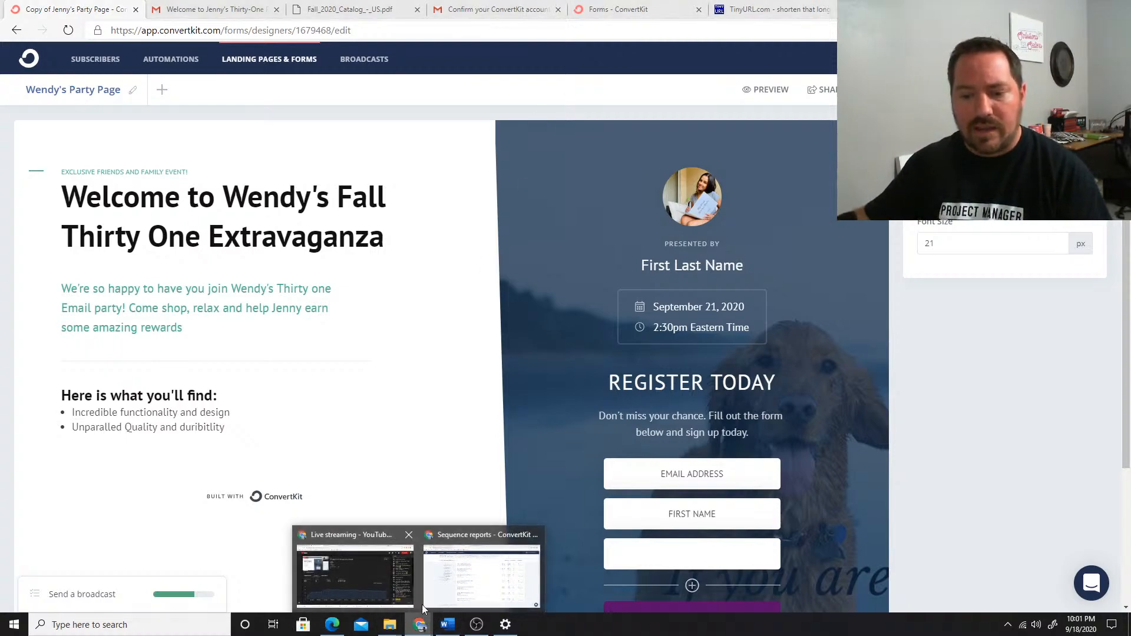
left_click(462, 587)
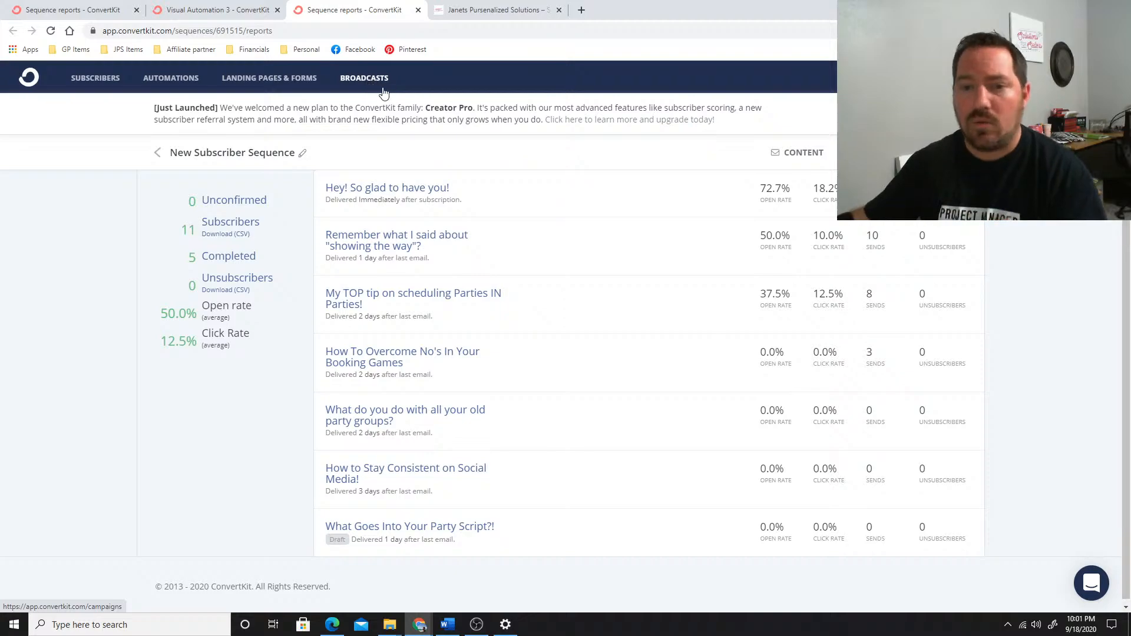
left_click(365, 81)
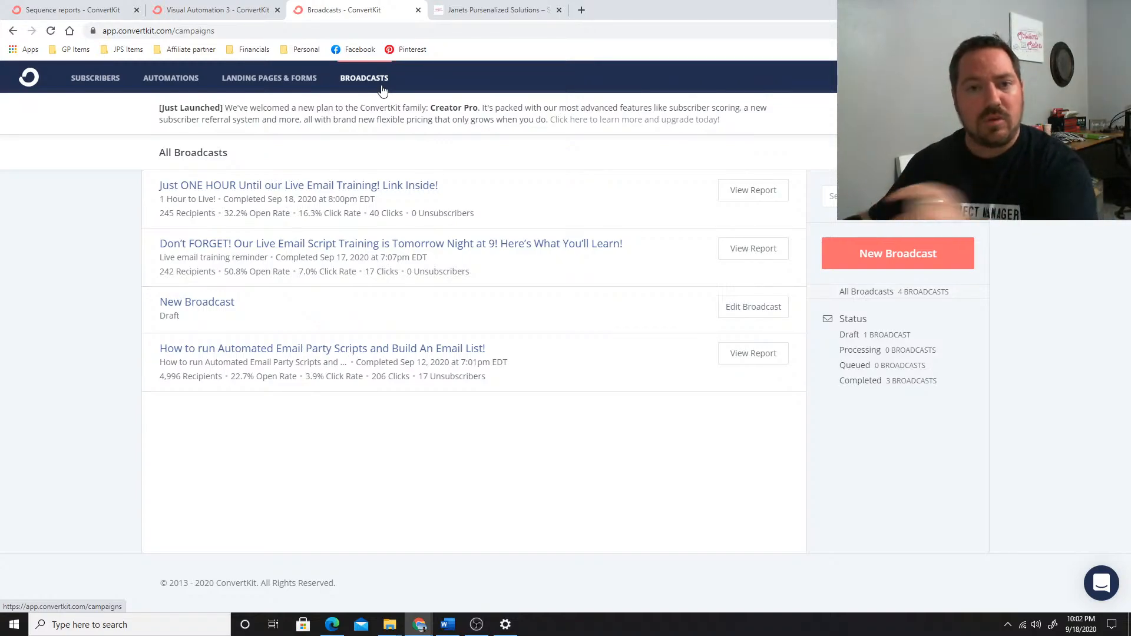
Open the account's email settings and review the sender addresses, default sending time and mailing address
left_click(1076, 78)
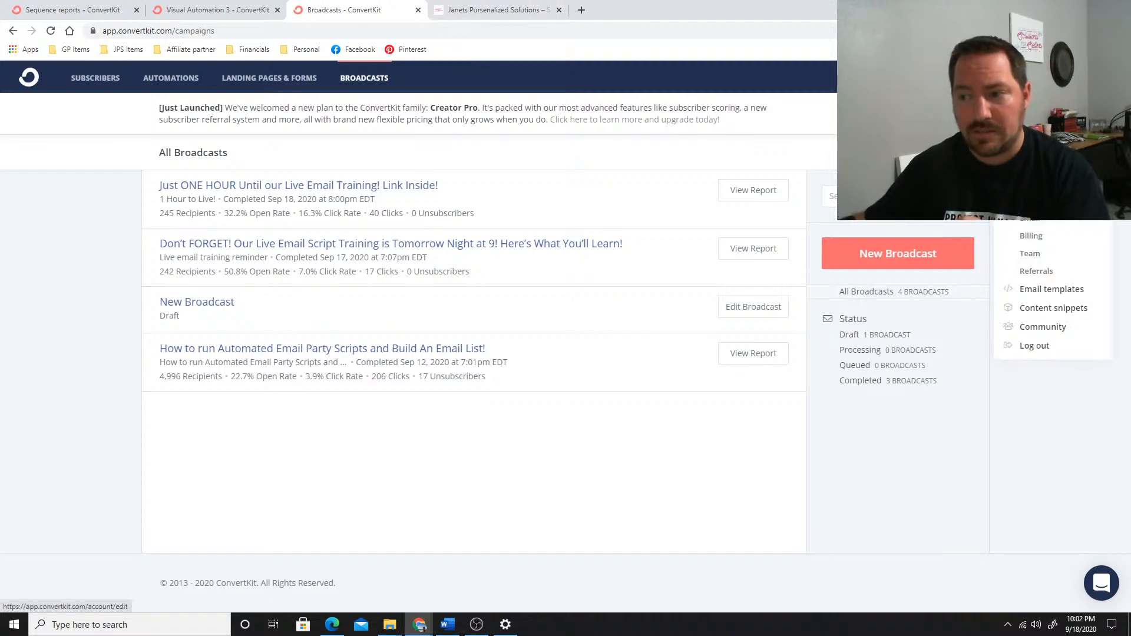
left_click(1038, 219)
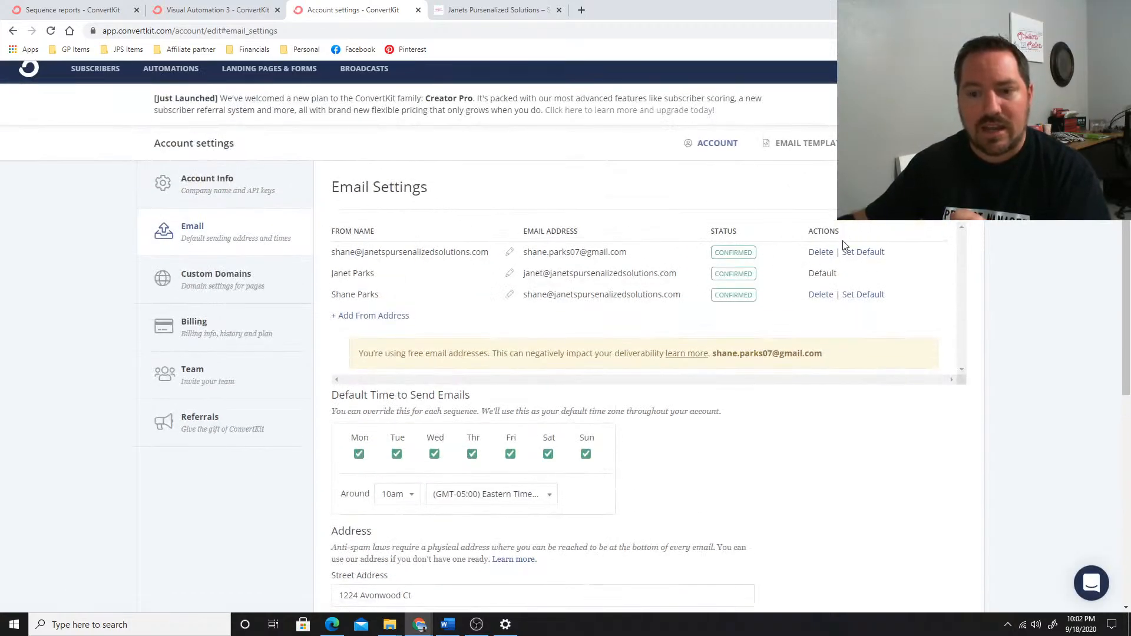
scroll(570, 341, "down", 1)
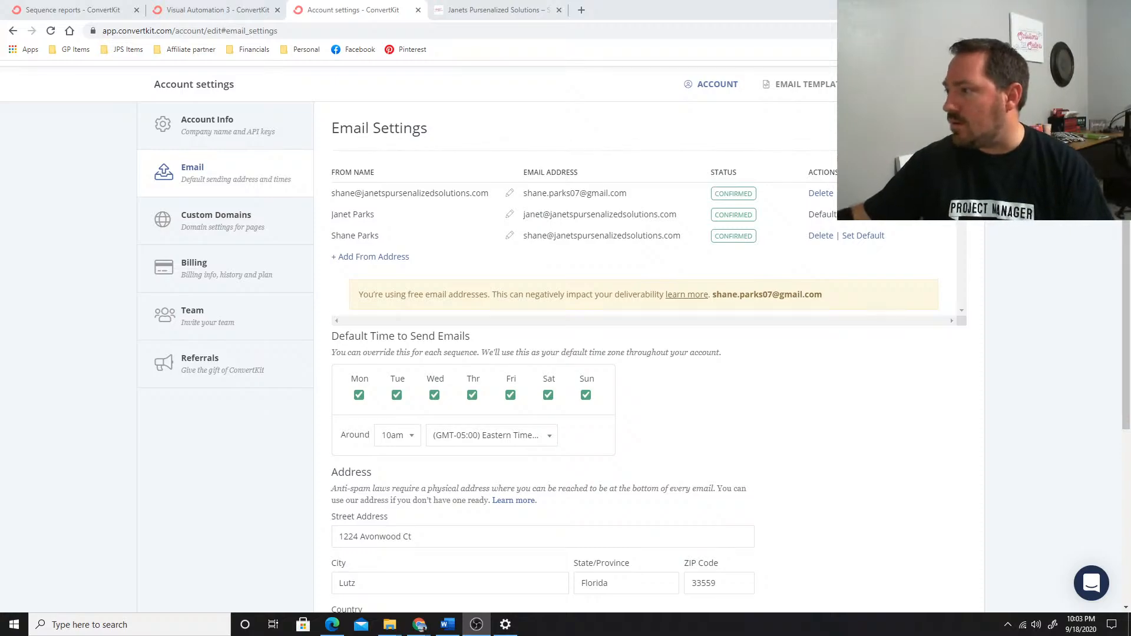
Switch to the Email 31 Script document in Word and copy the US ConvertKit automation link from its first page
key("alt+Tab")
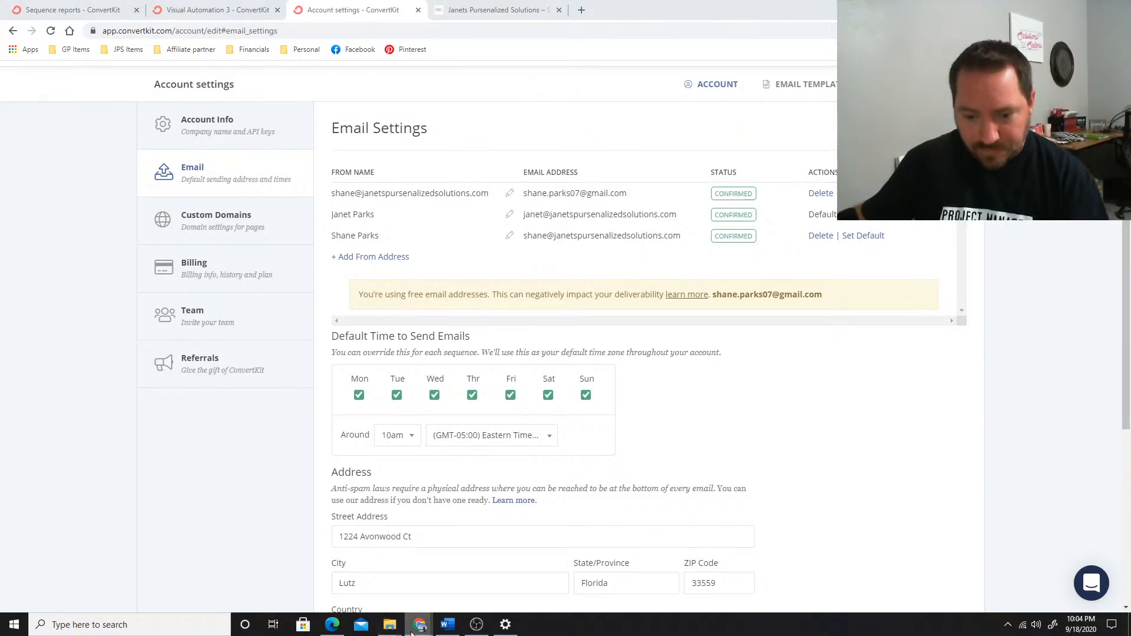
left_click(454, 632)
scroll(474, 424, "up", 10)
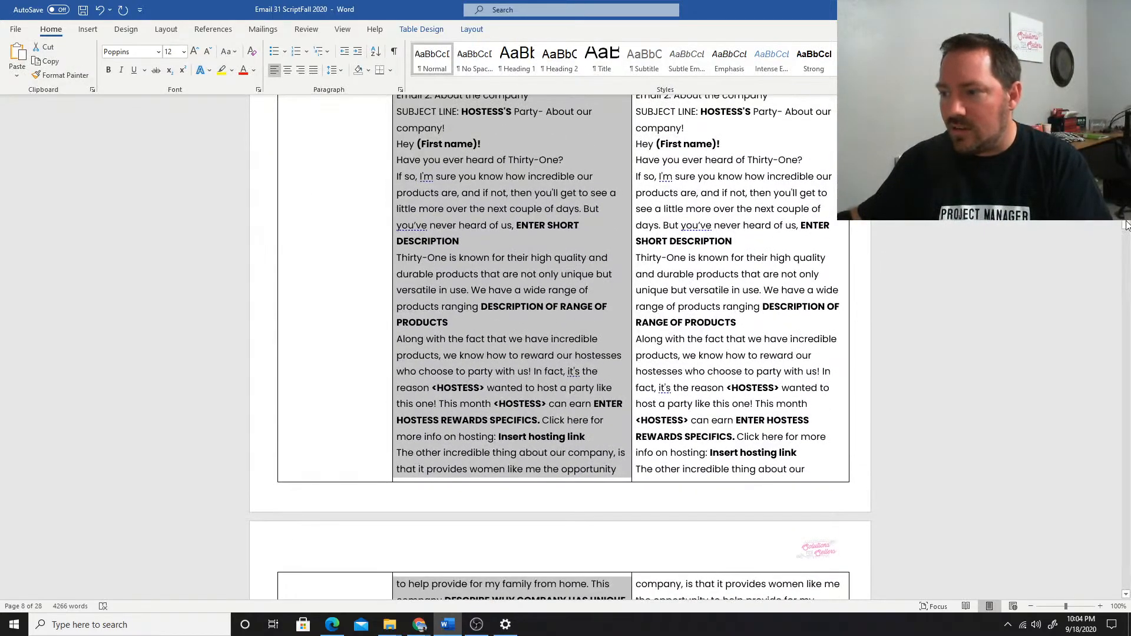
scroll(522, 199, "up", 15)
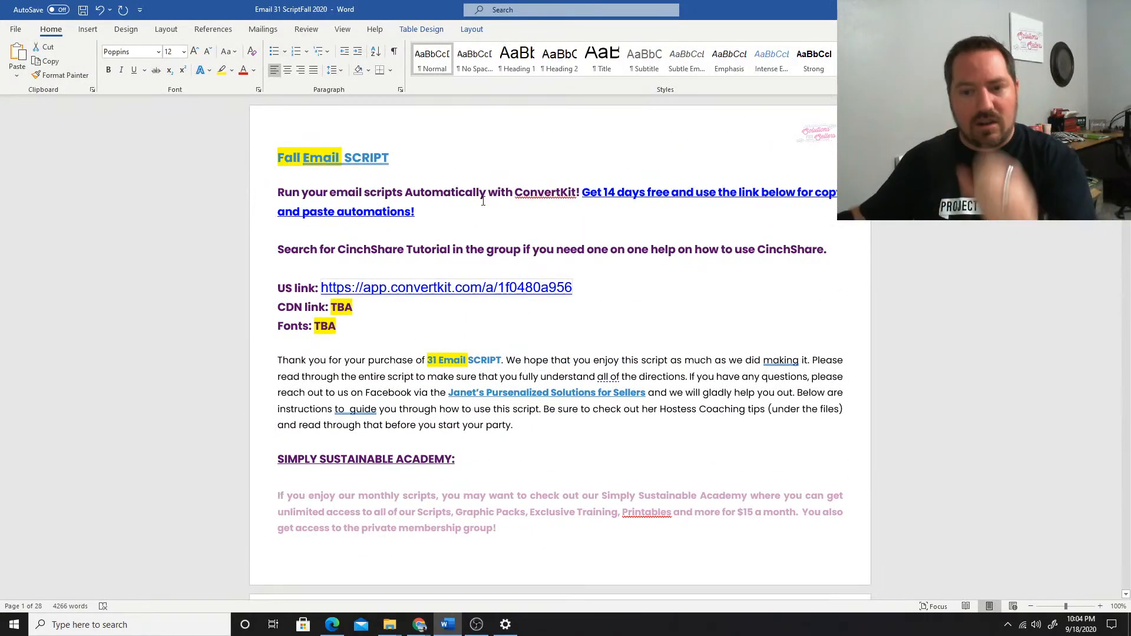
left_click_drag(574, 287, 322, 289)
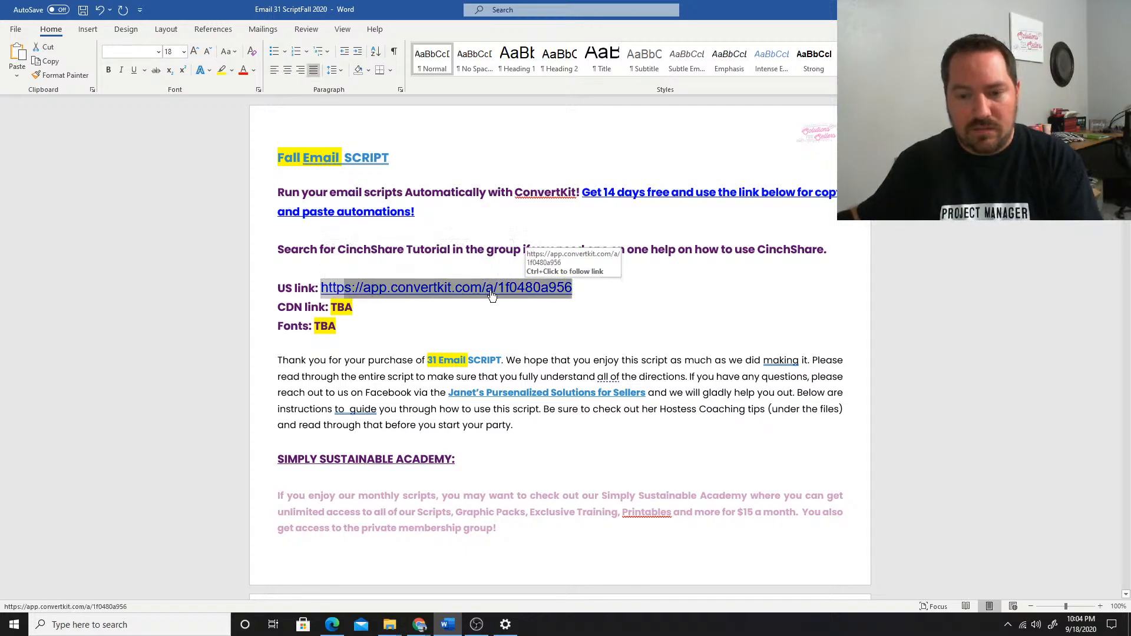
left_click(579, 291)
left_click_drag(557, 293, 400, 289)
key("ctrl+c")
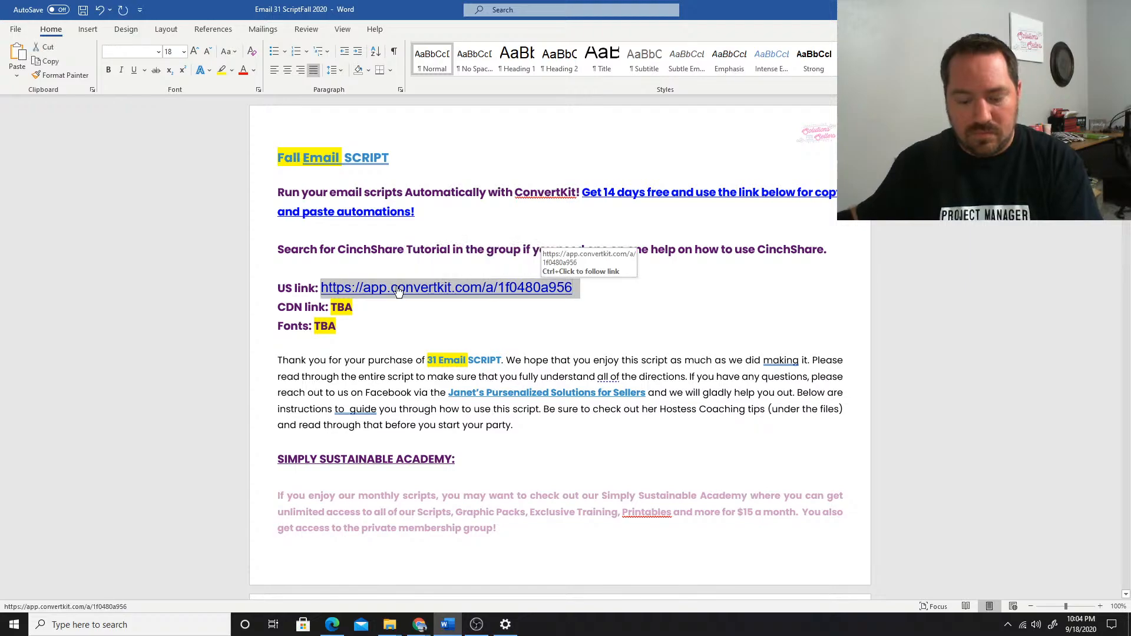
Switch to Edge, open the copied automation link and add the shared Automated Email Party 31 automation to the account
left_click(332, 625)
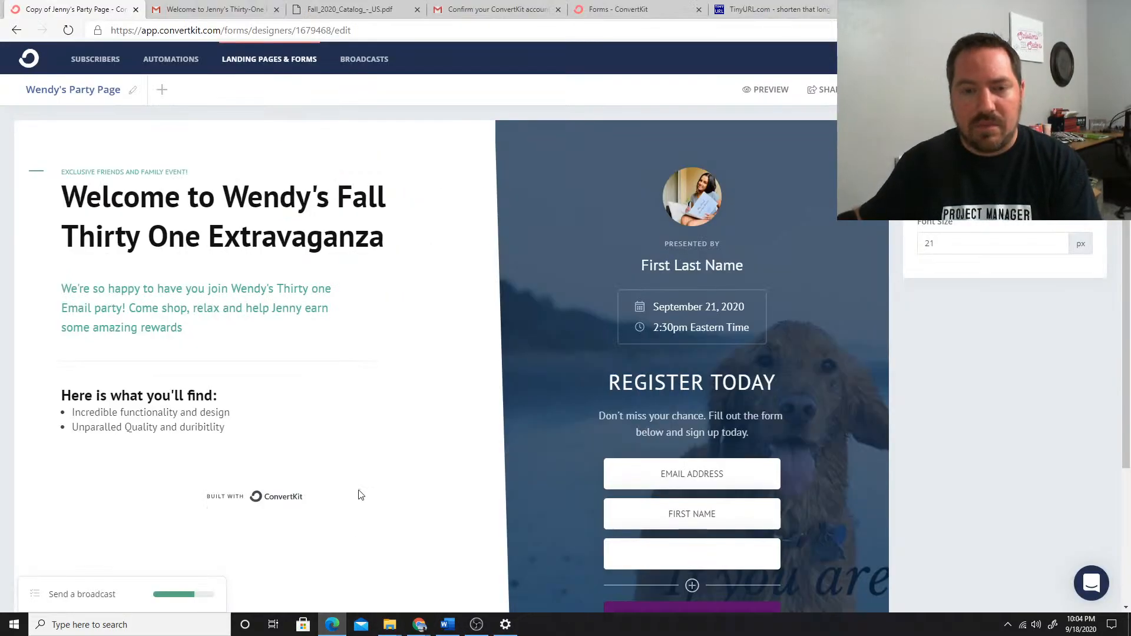
left_click(258, 29)
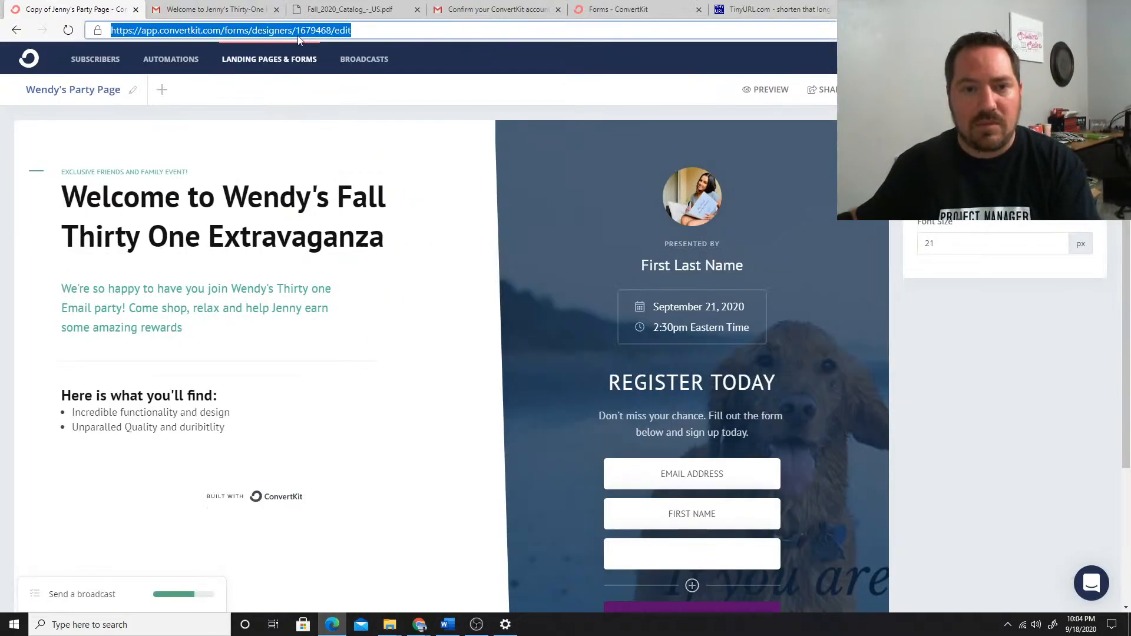
key("ctrl+v")
key("Return")
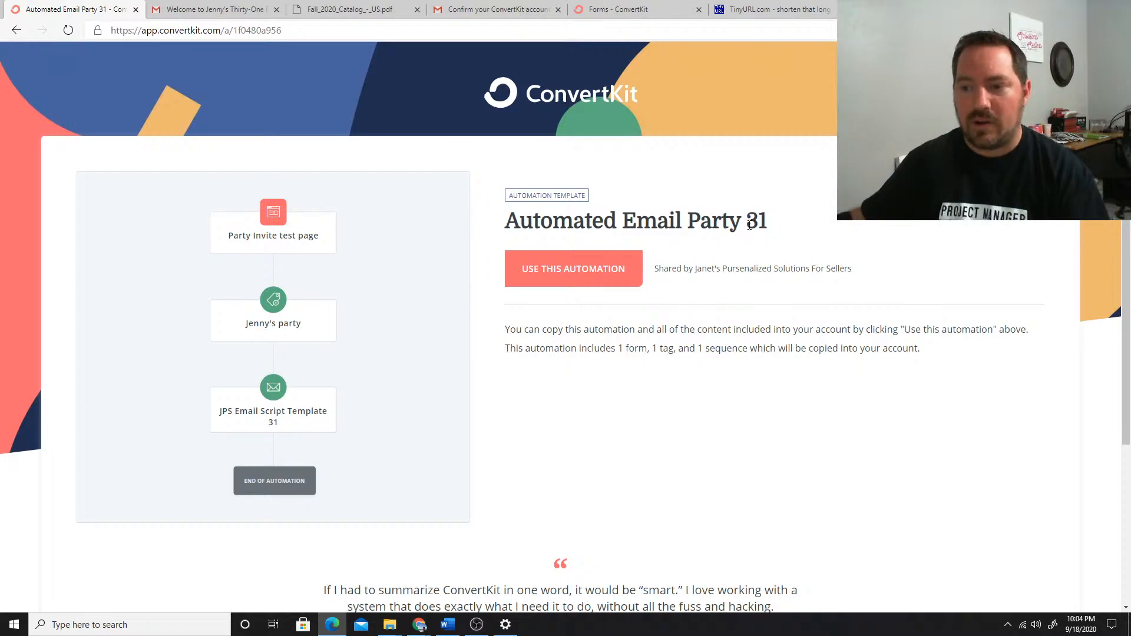
left_click(573, 275)
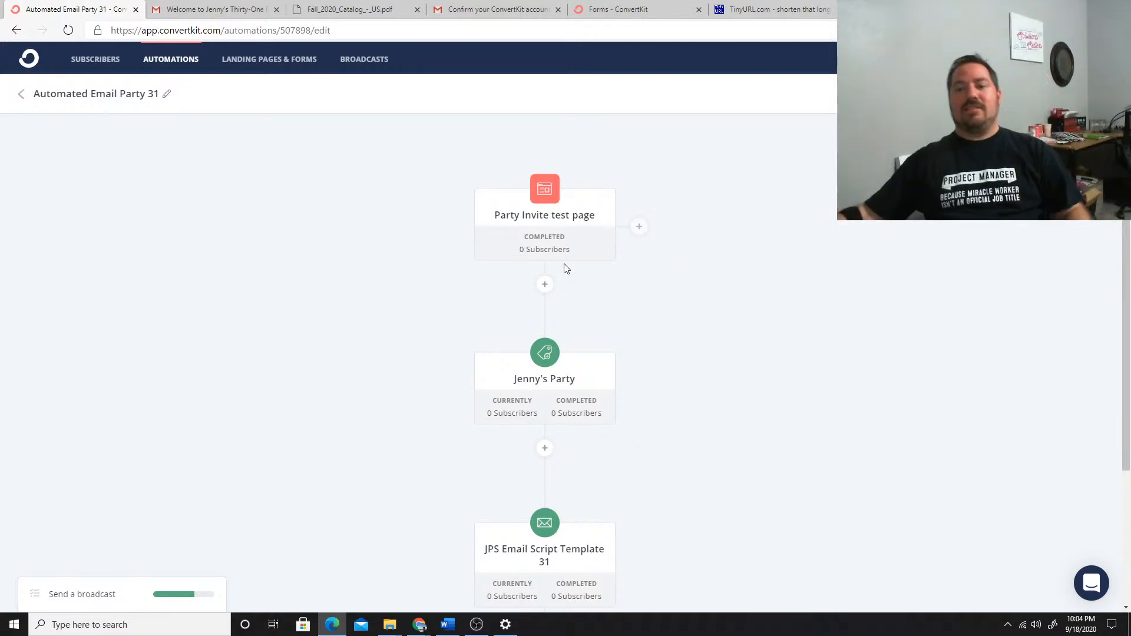
Open the JPS Email Script Template 31 sequence in the automation and review its emails from Top Selling Staples to Last day to order
scroll(549, 476, "down", 3)
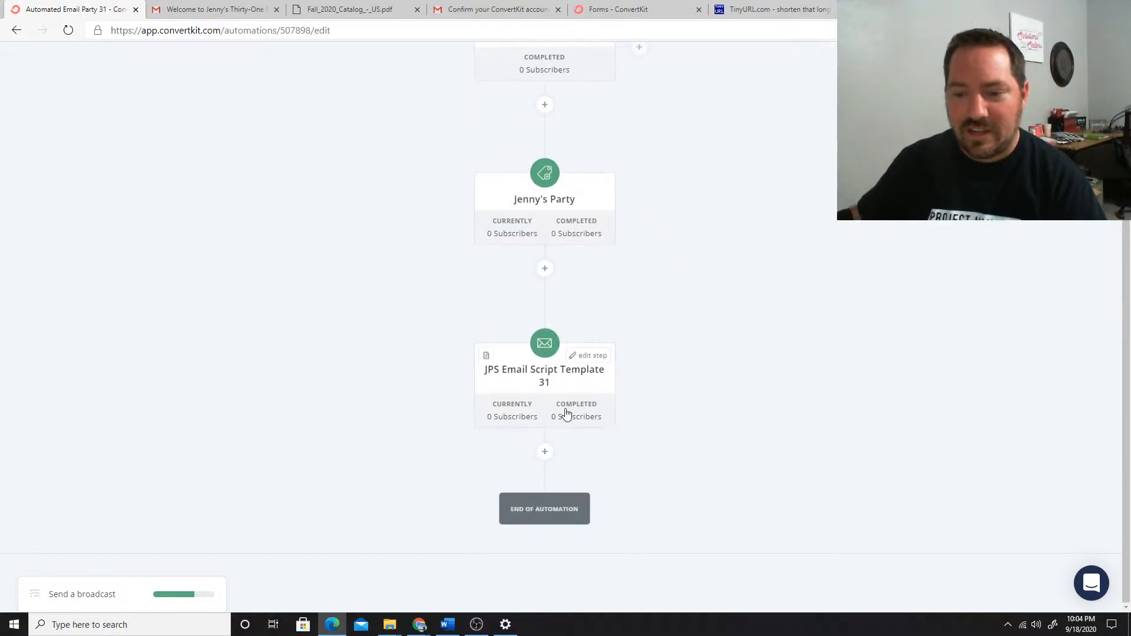
left_click(538, 377)
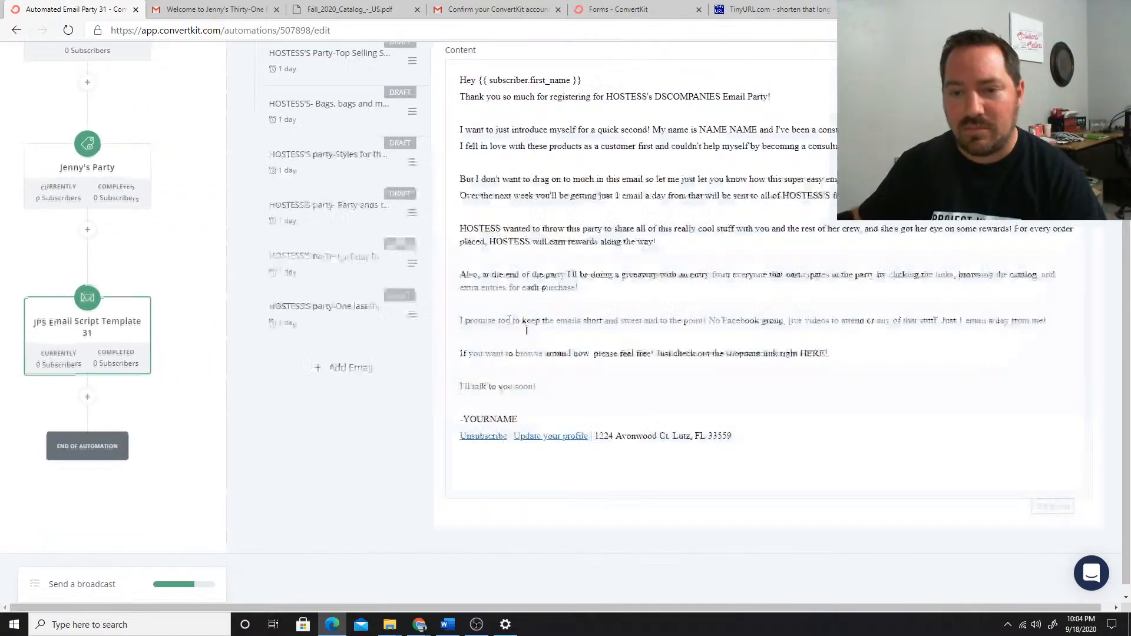
left_click(318, 227)
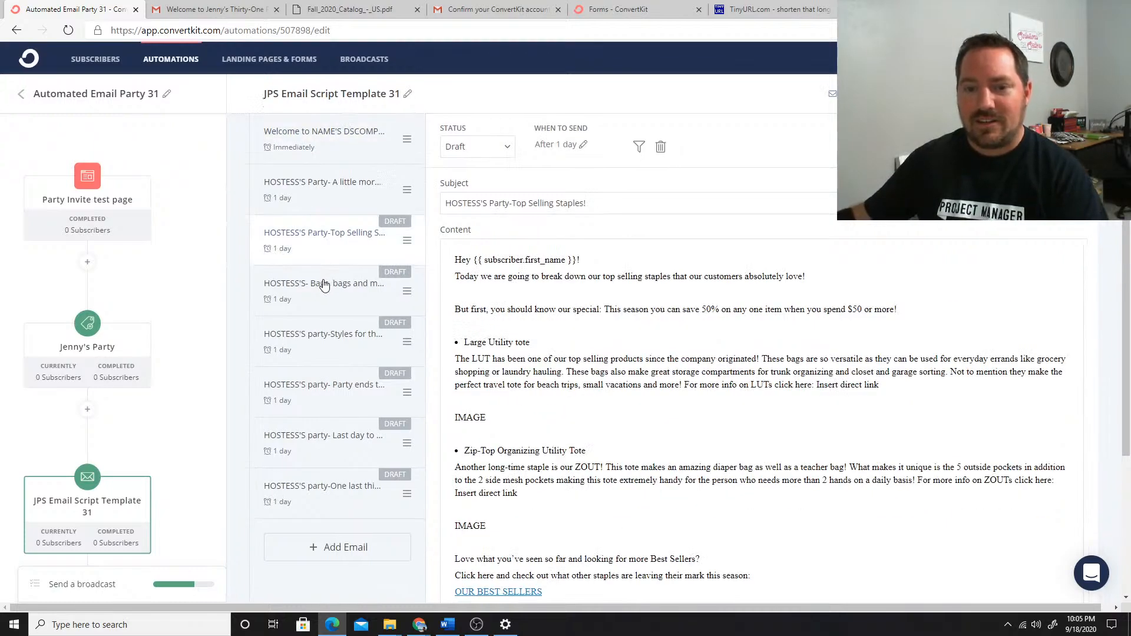
left_click(324, 281)
left_click(337, 339)
left_click(340, 398)
left_click(335, 443)
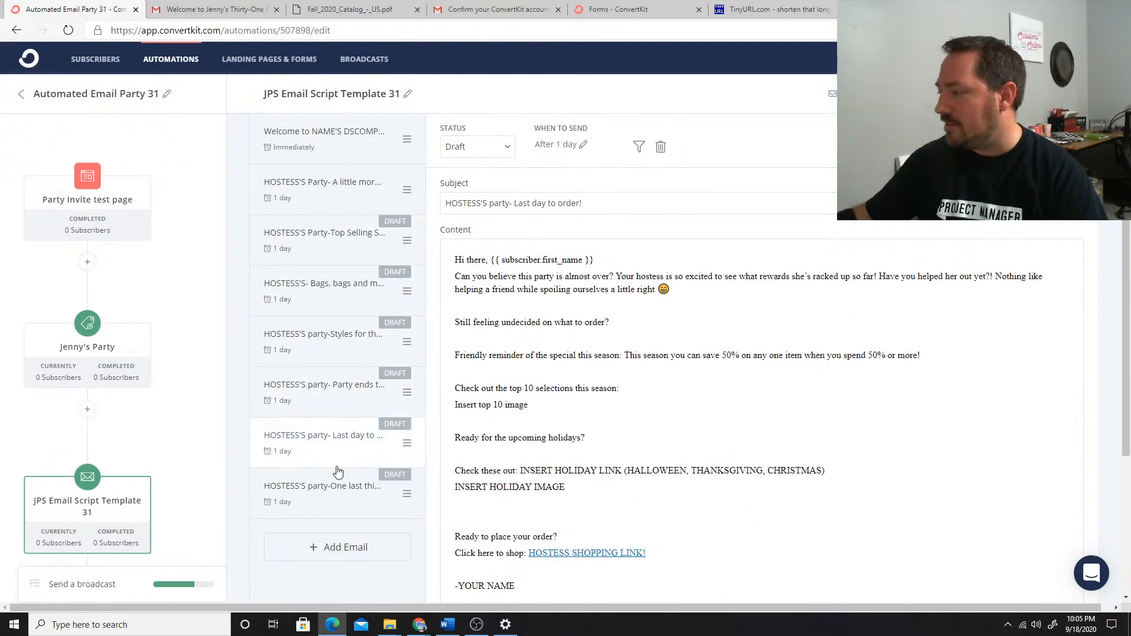